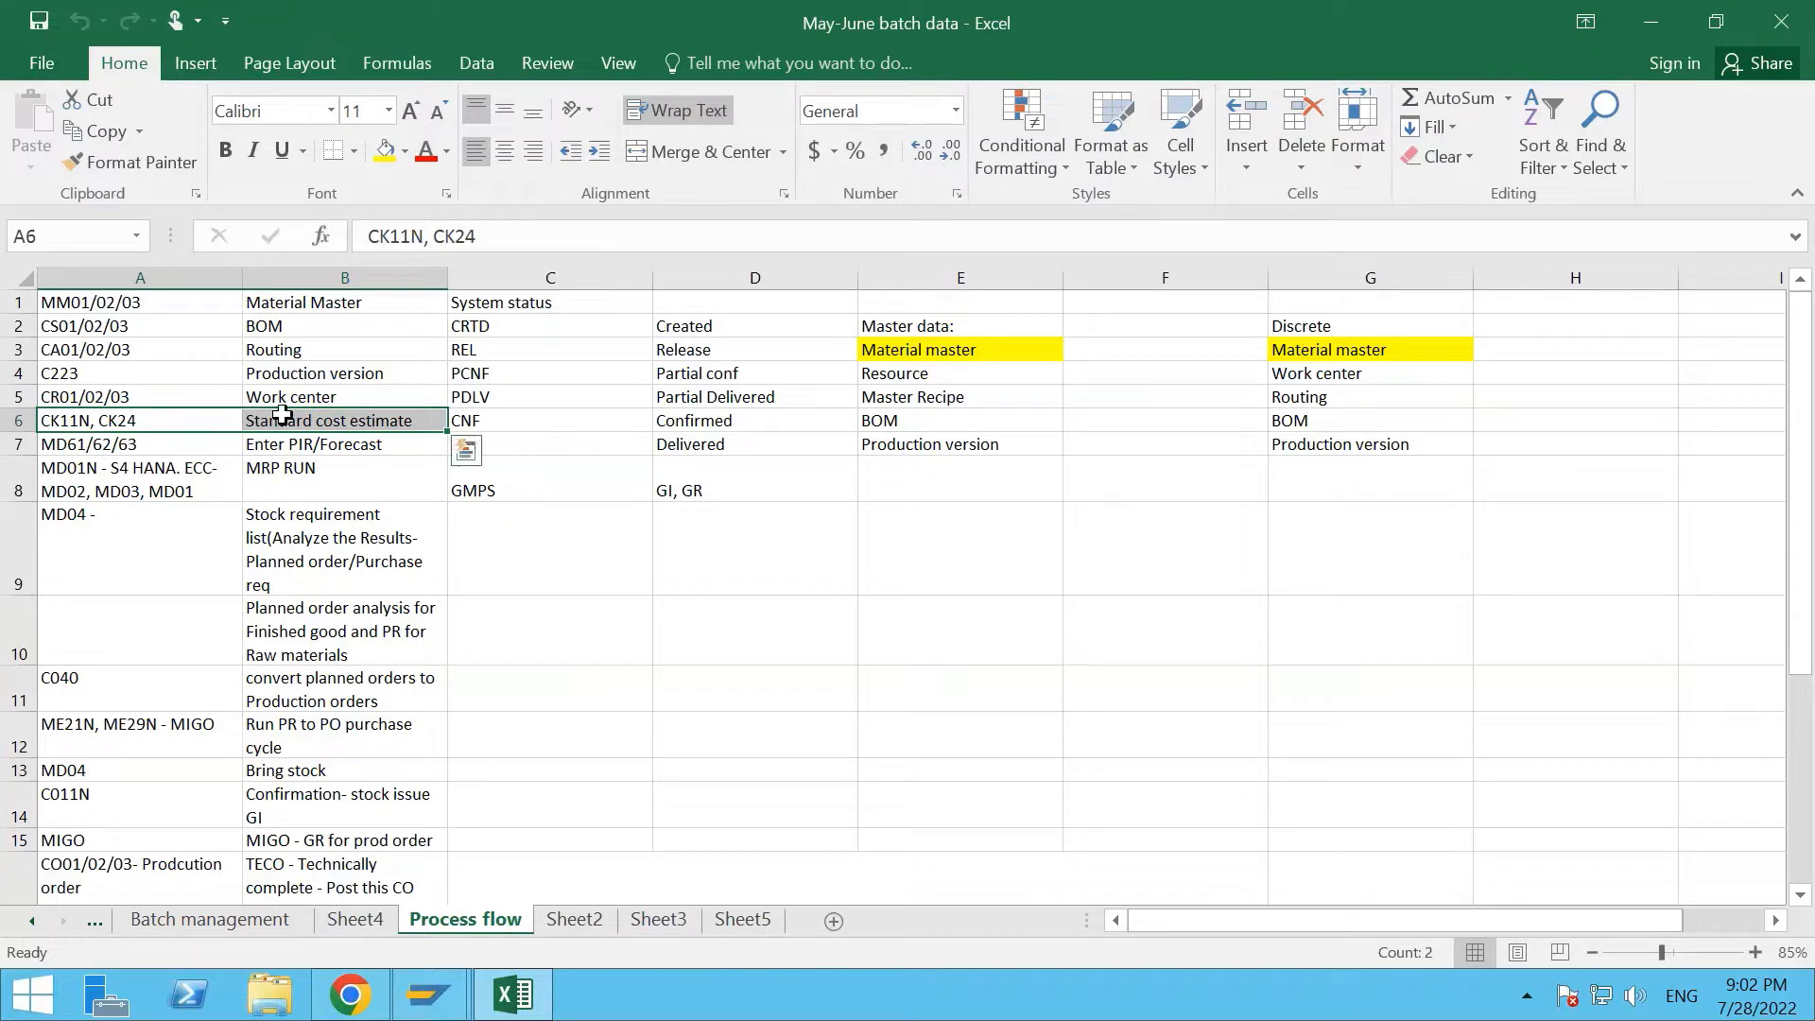
Switch from the Excel process flow sheet to the SAP Fiori home page in Chrome.
mouse_move(350, 1003)
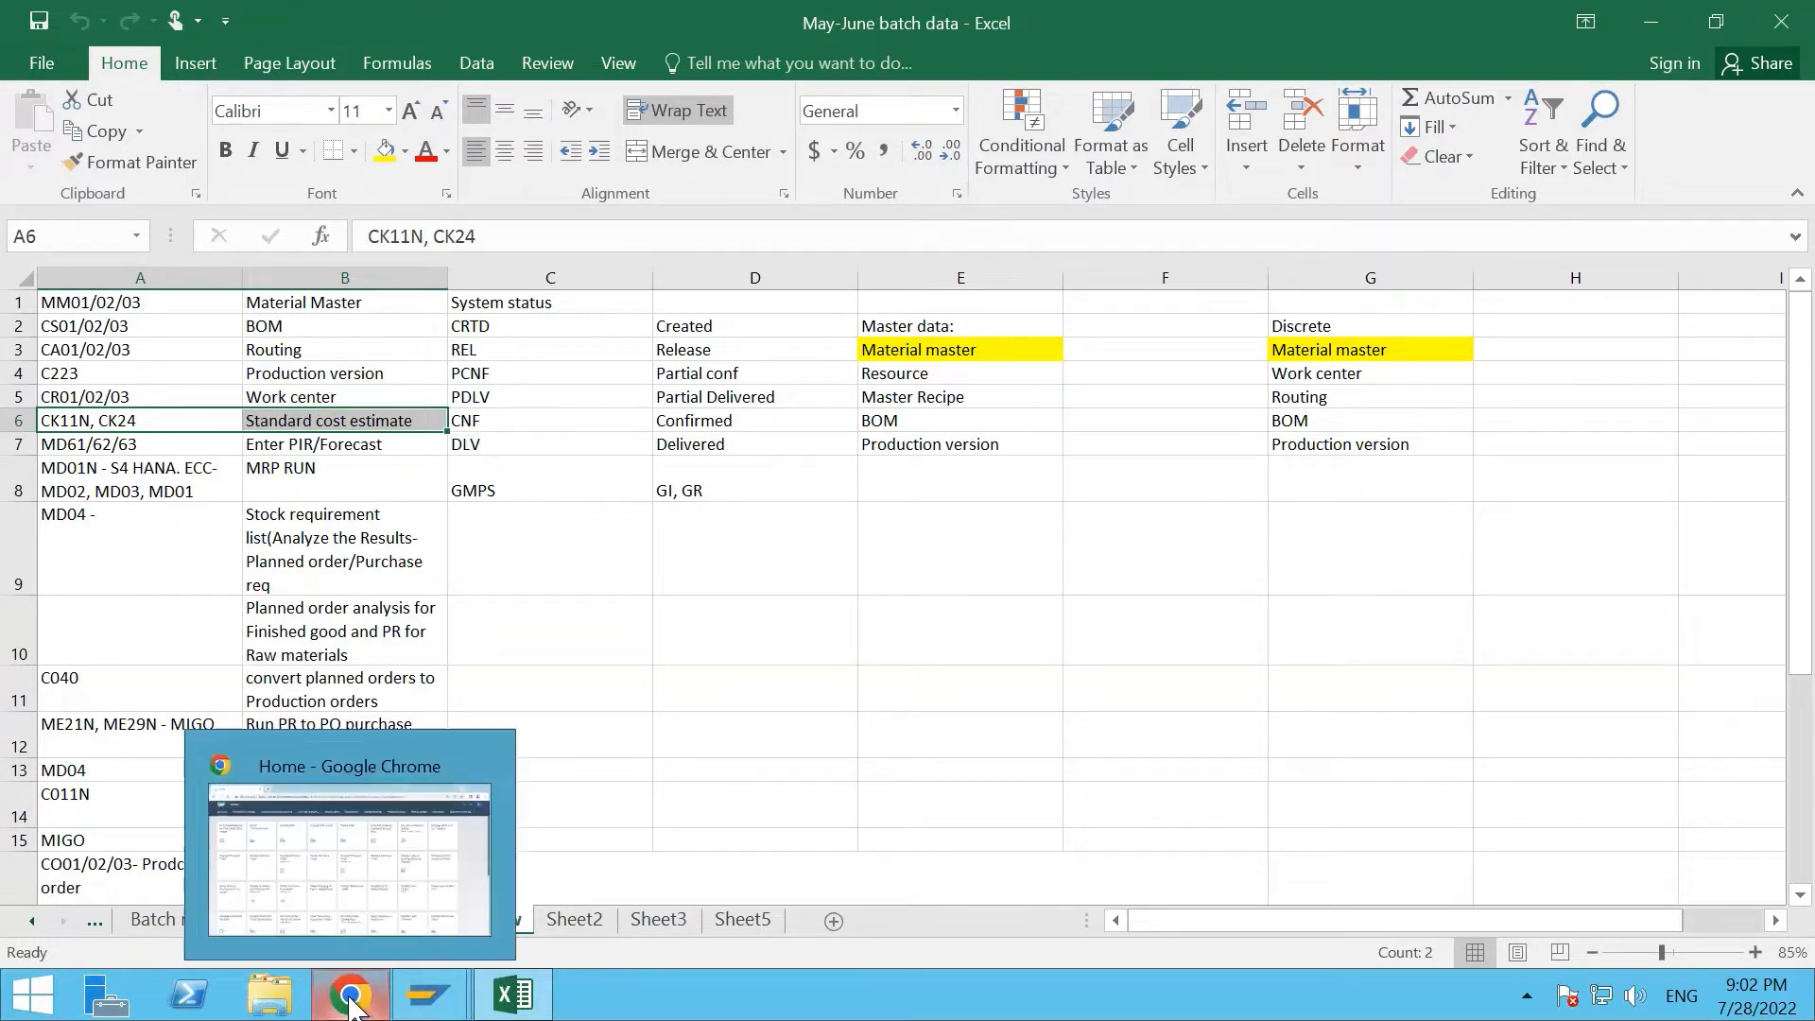
click(372, 868)
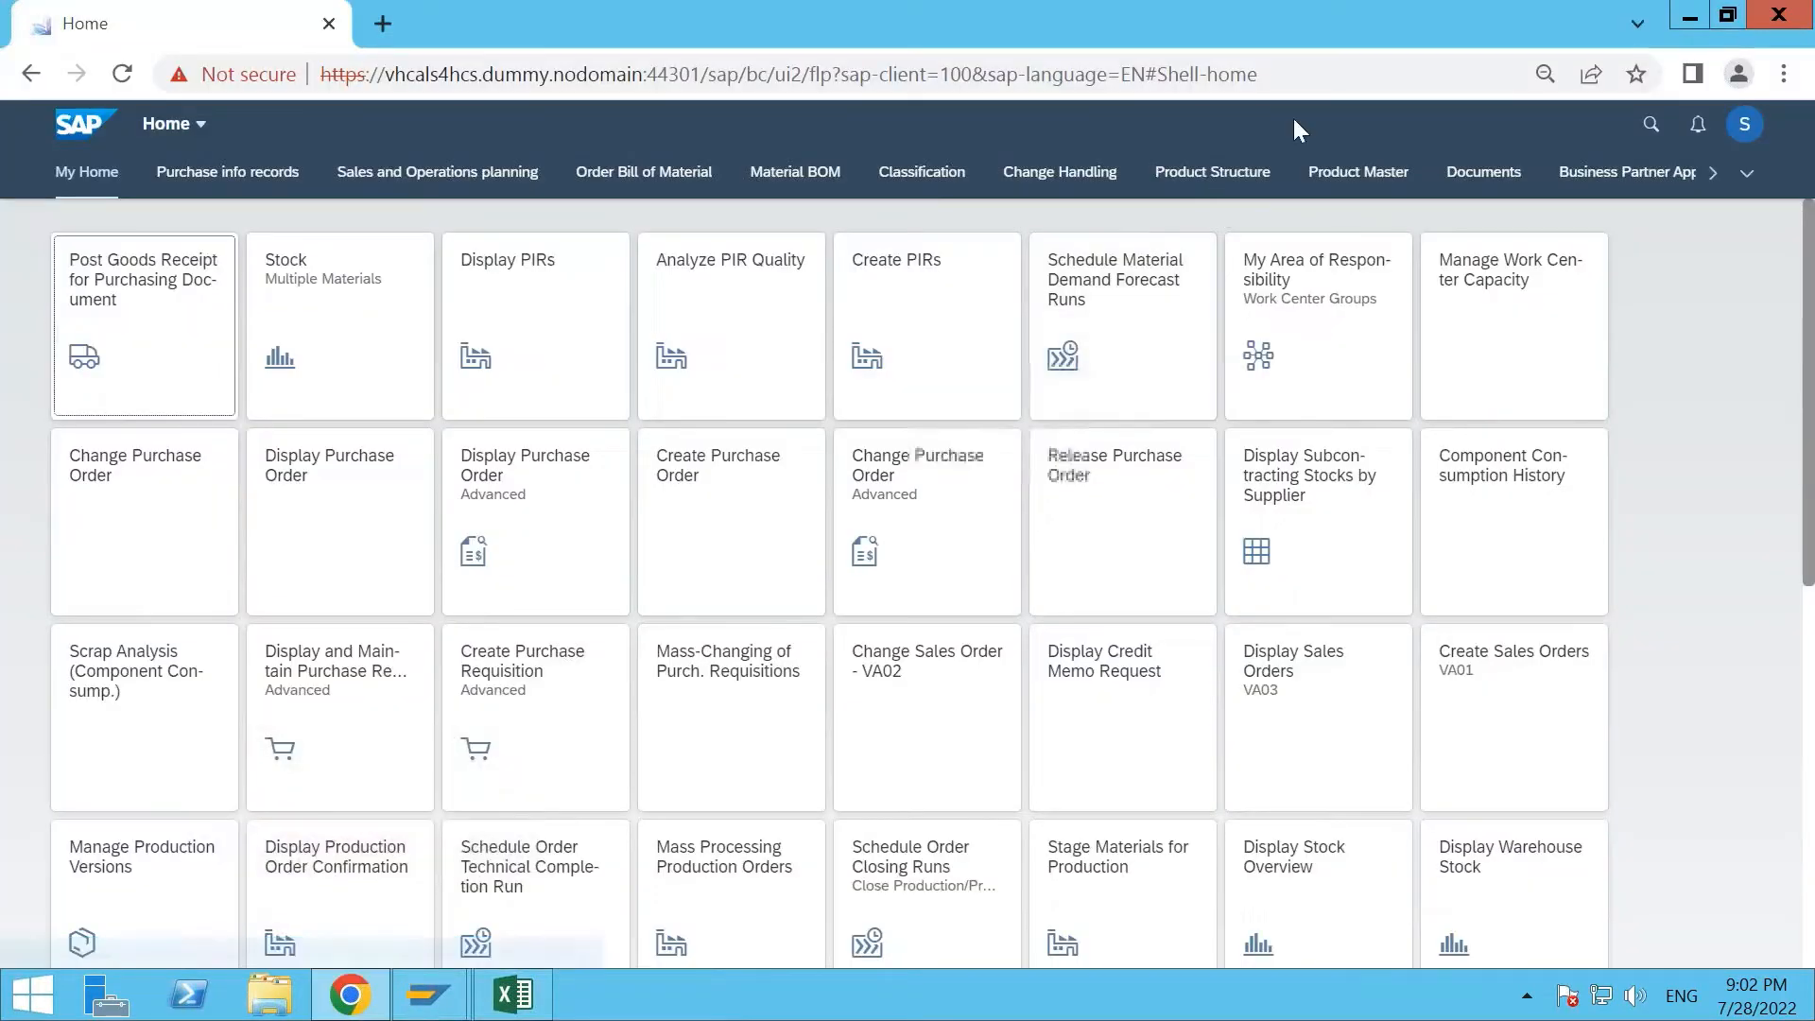
key(alt+Tab)
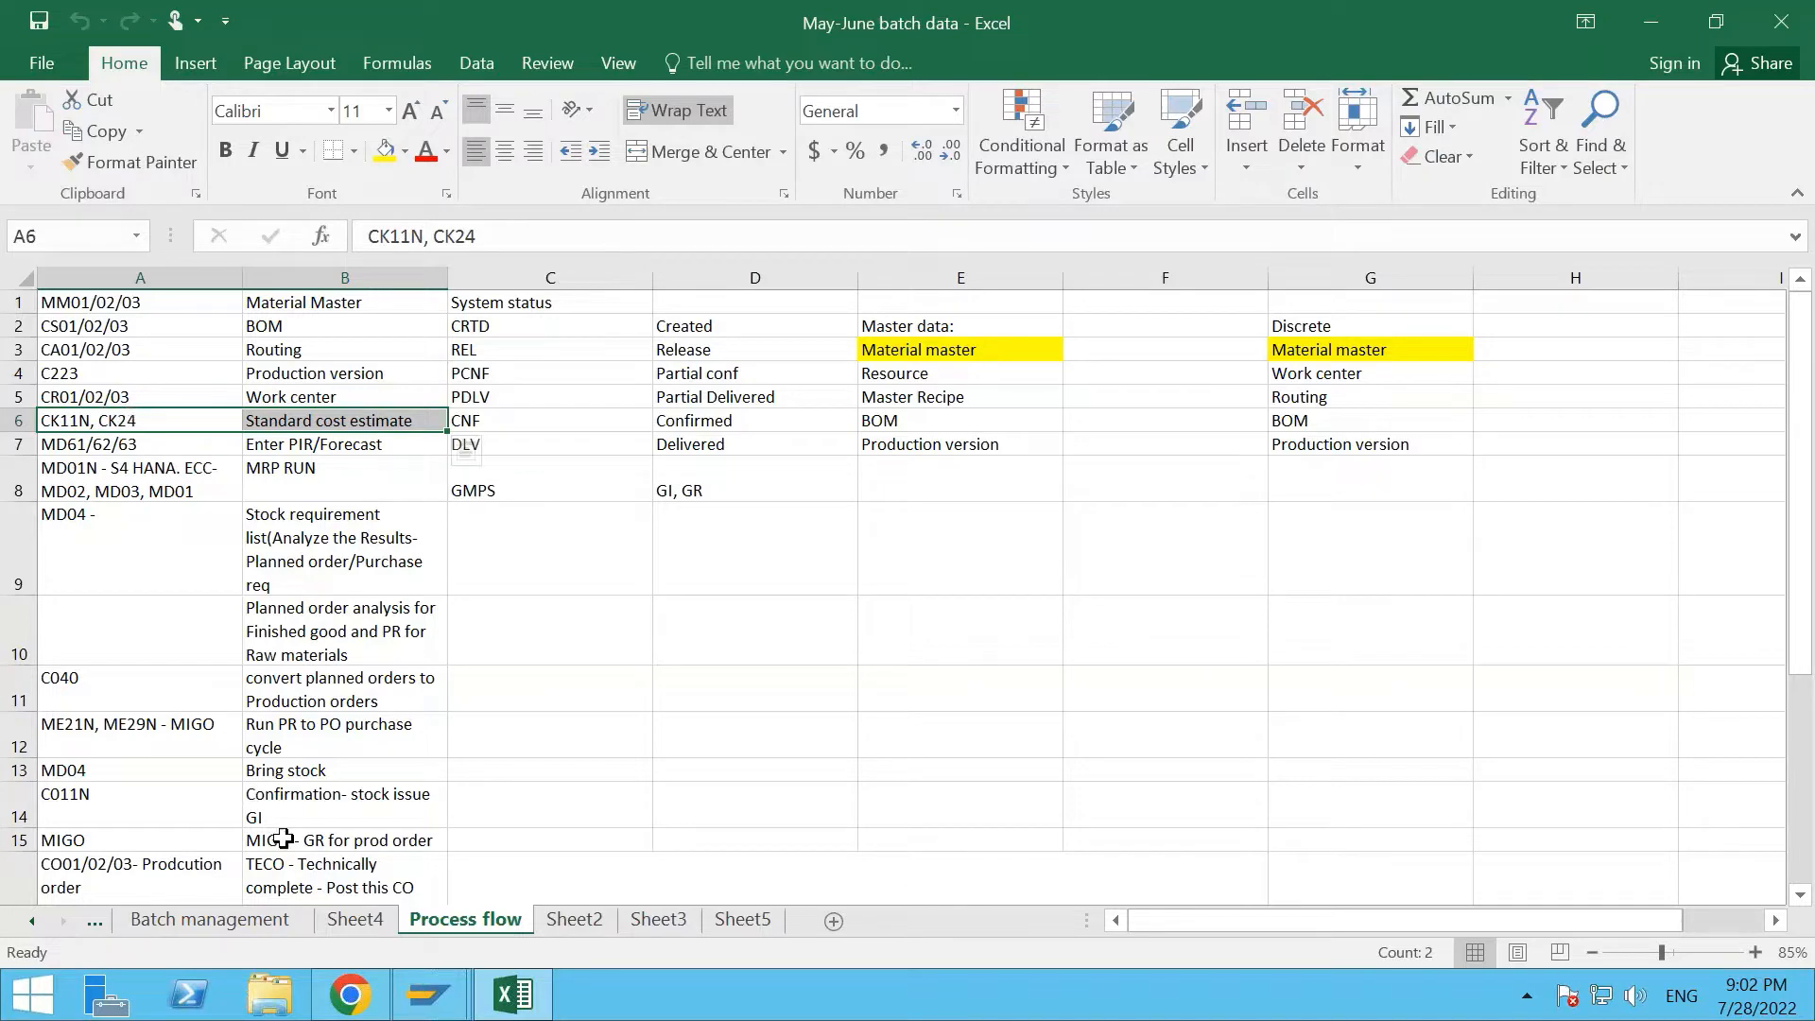
mouse_move(352, 992)
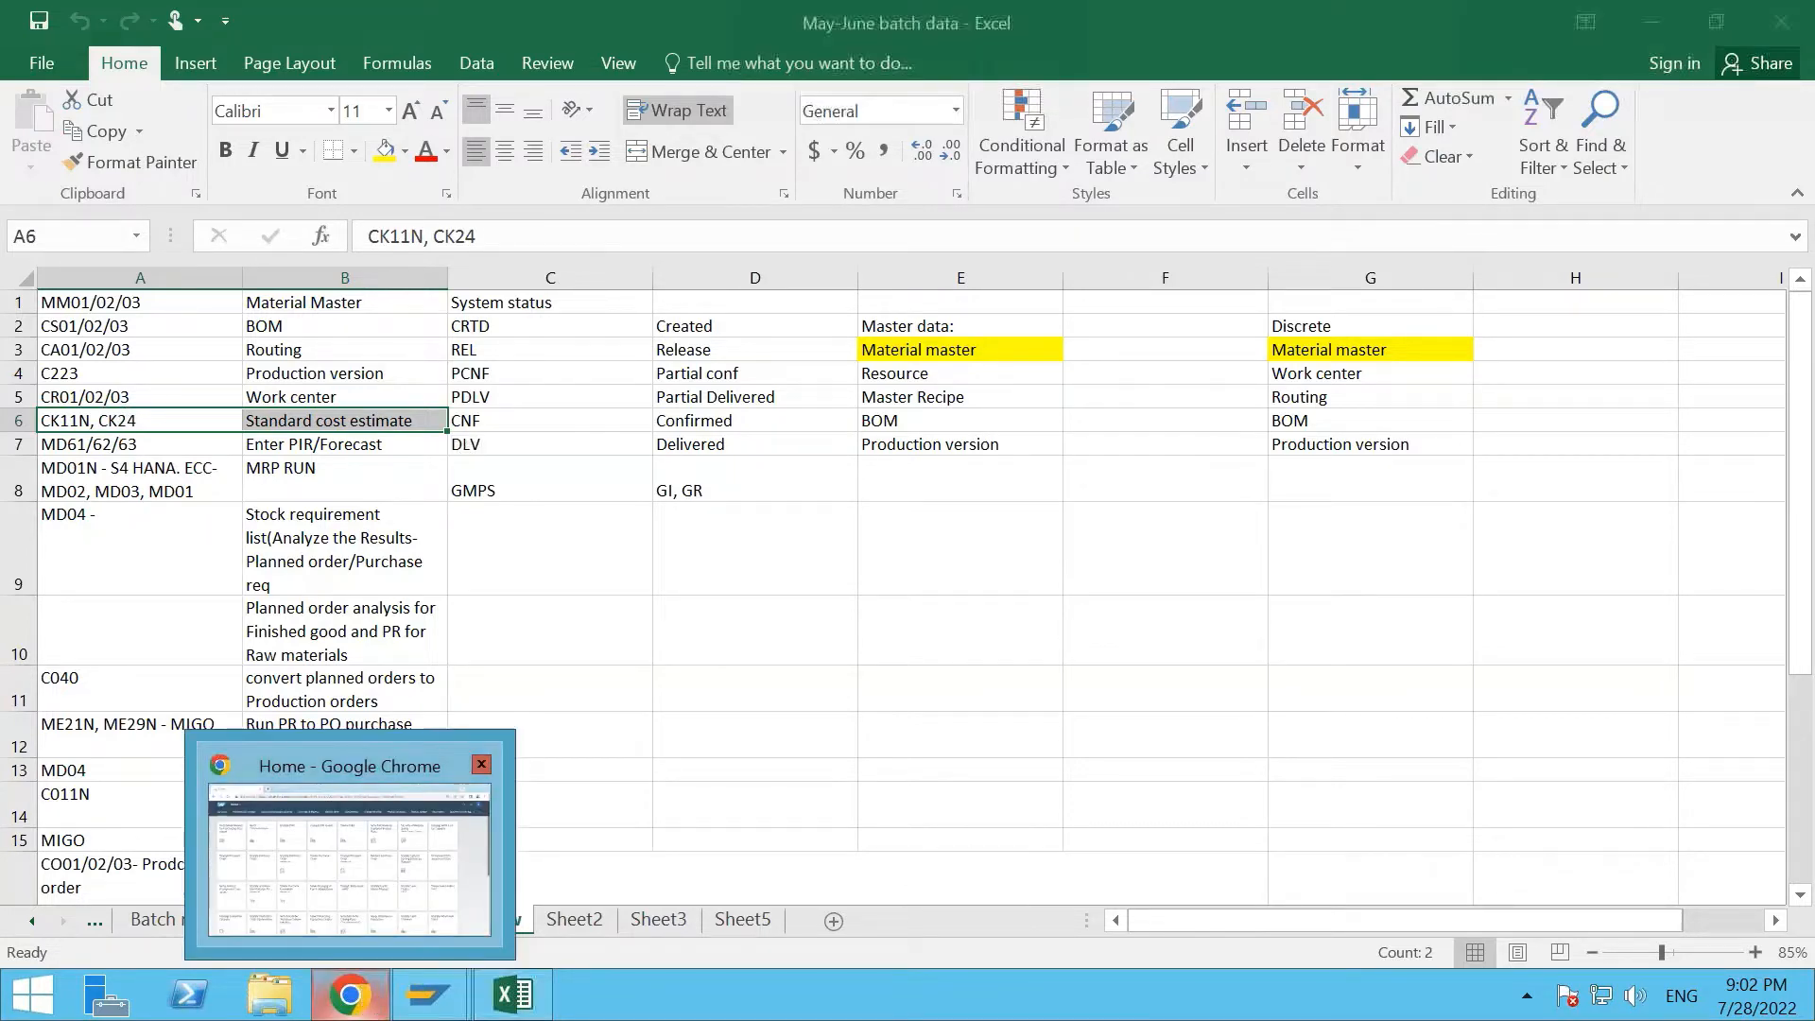
click(366, 926)
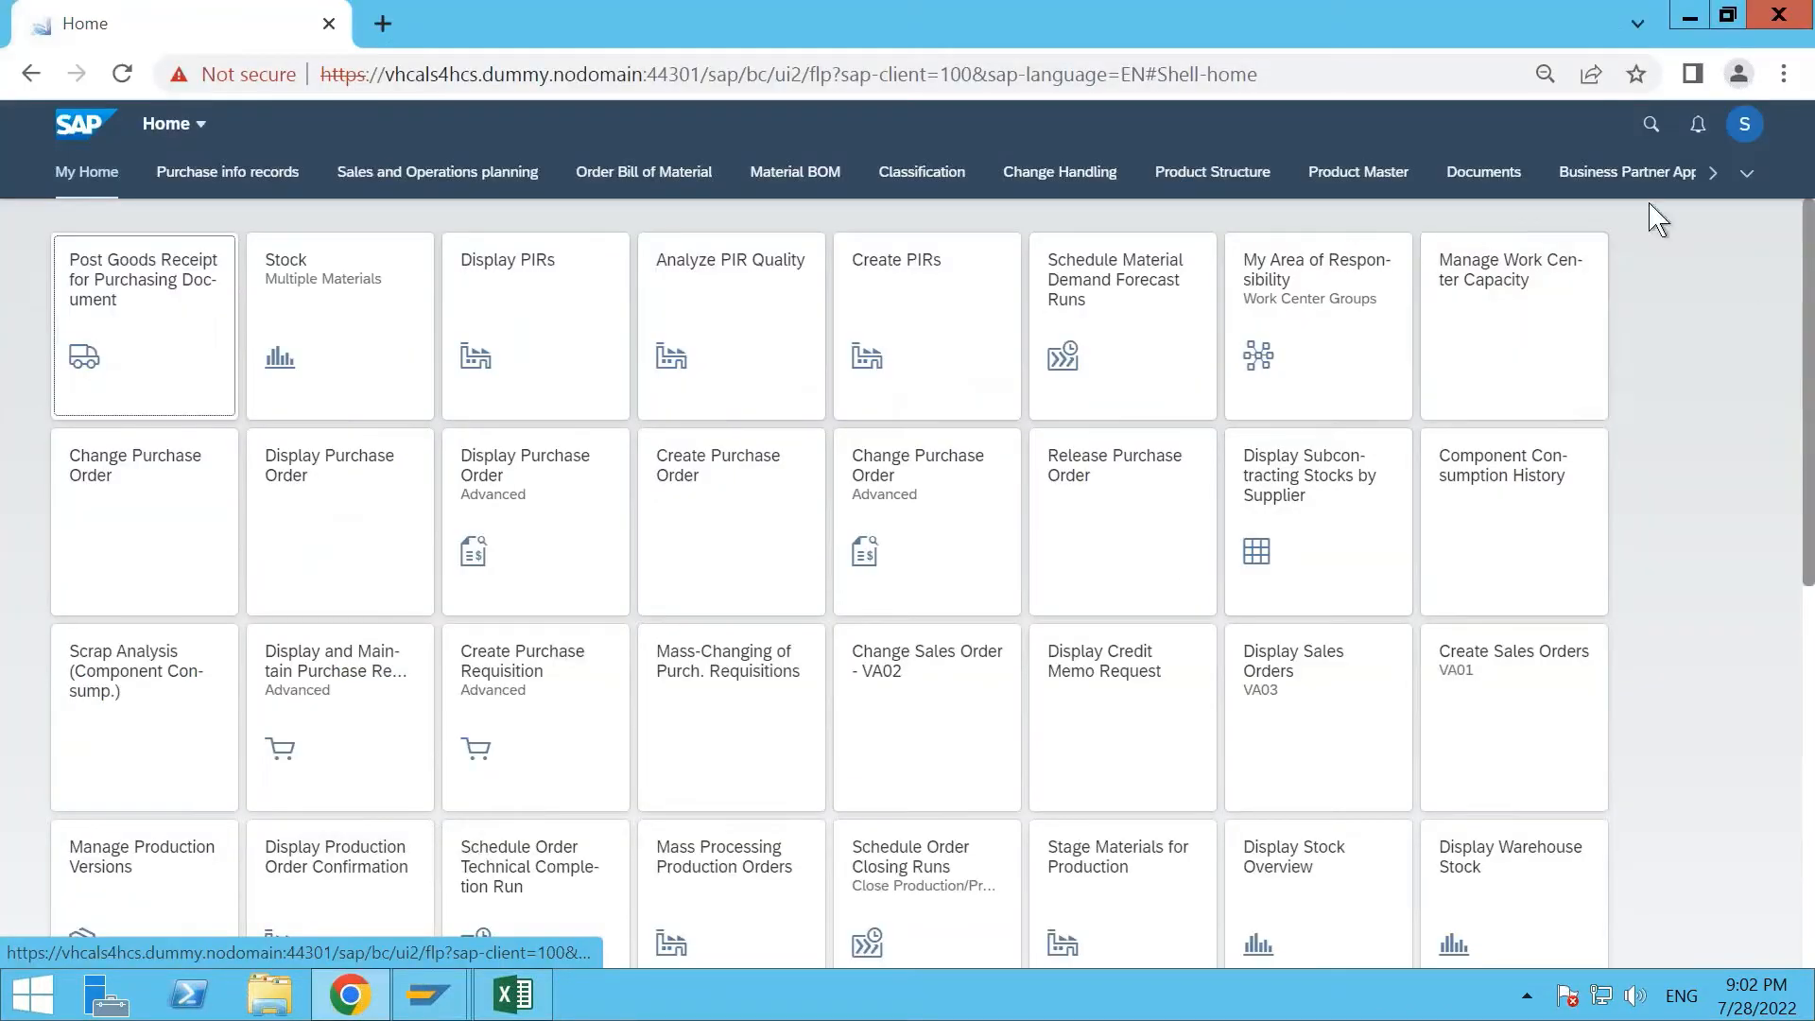
Search the Fiori apps for "standard" and for the transaction code "ck11n".
click(1650, 126)
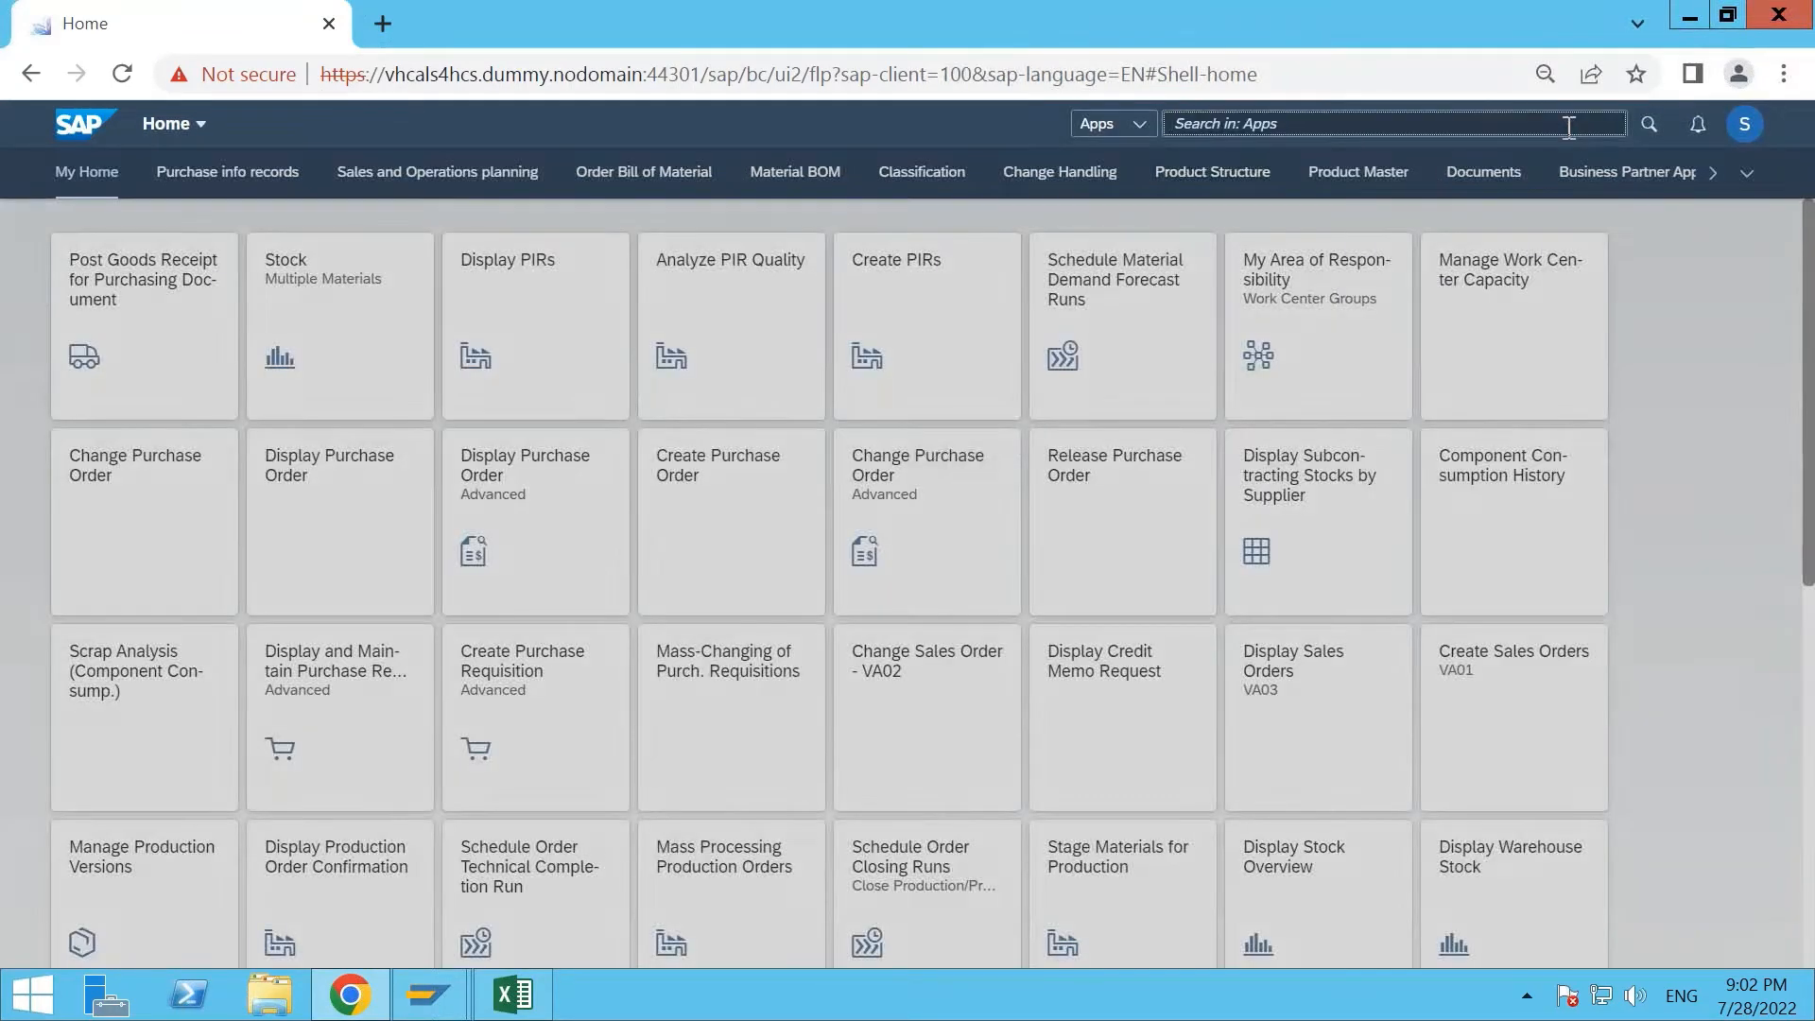
text(stadn)
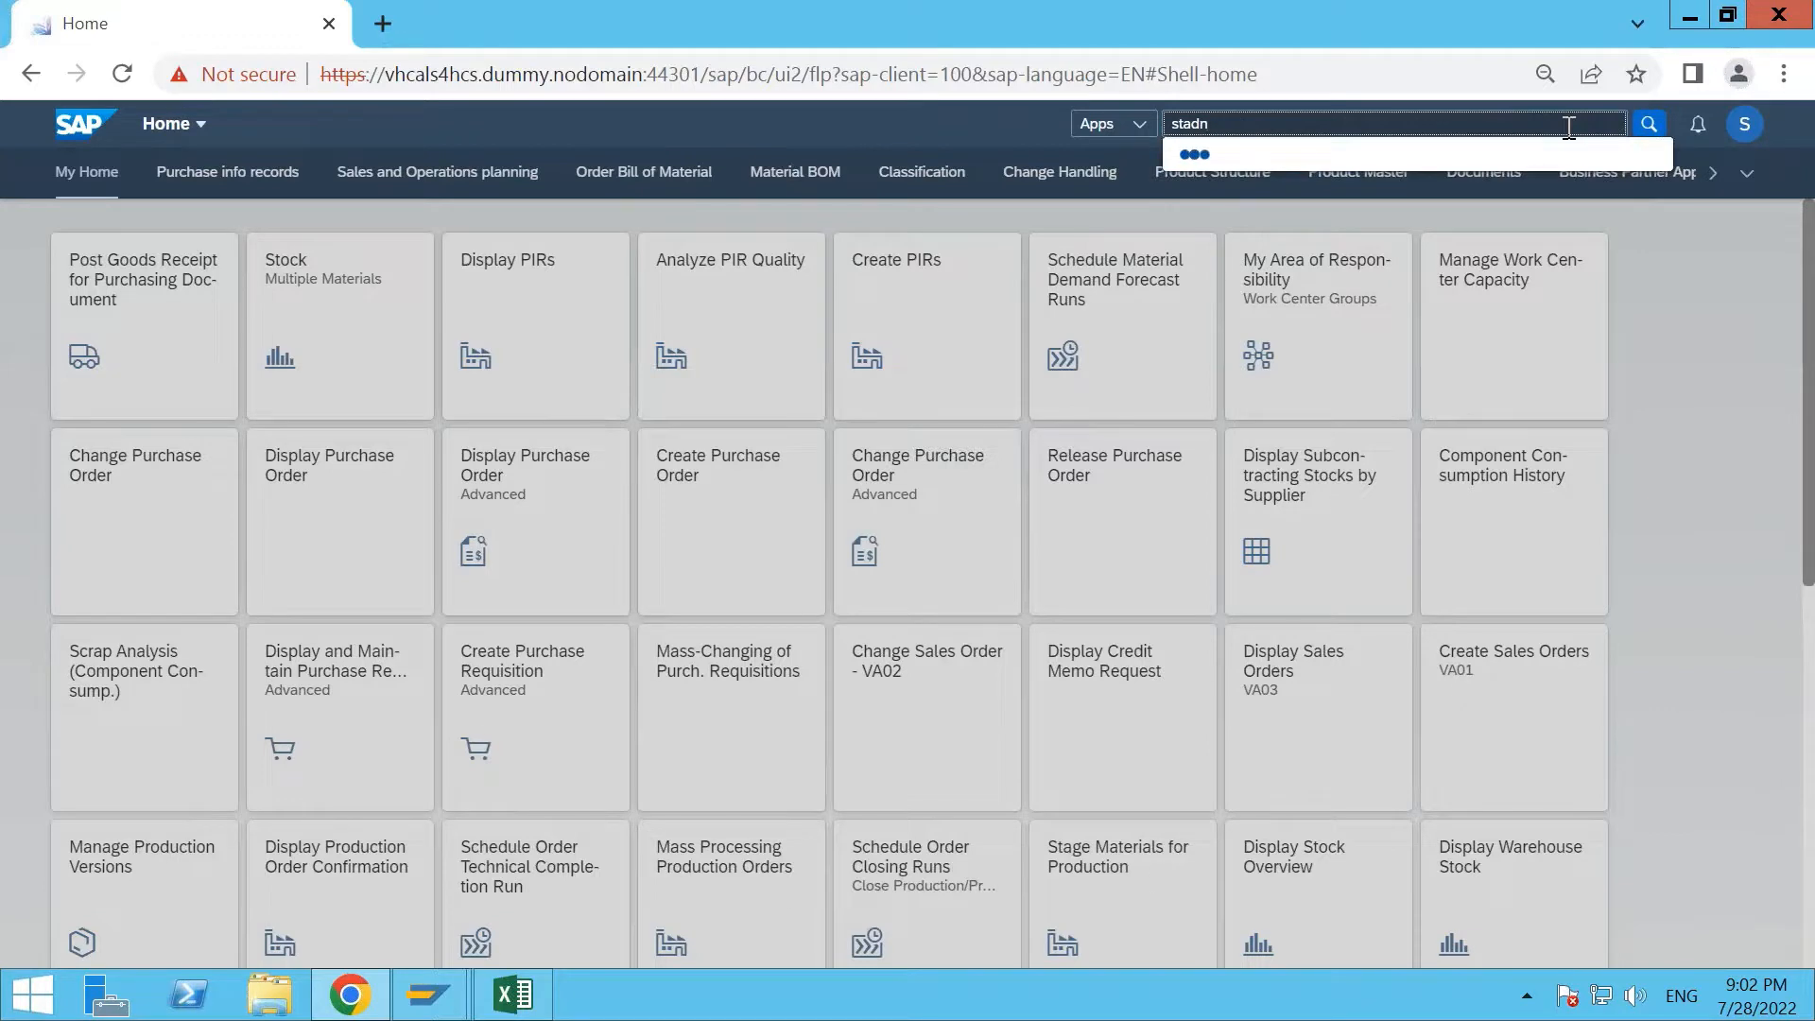
key(BackSpace)
key(BackSpace)
text(ndard)
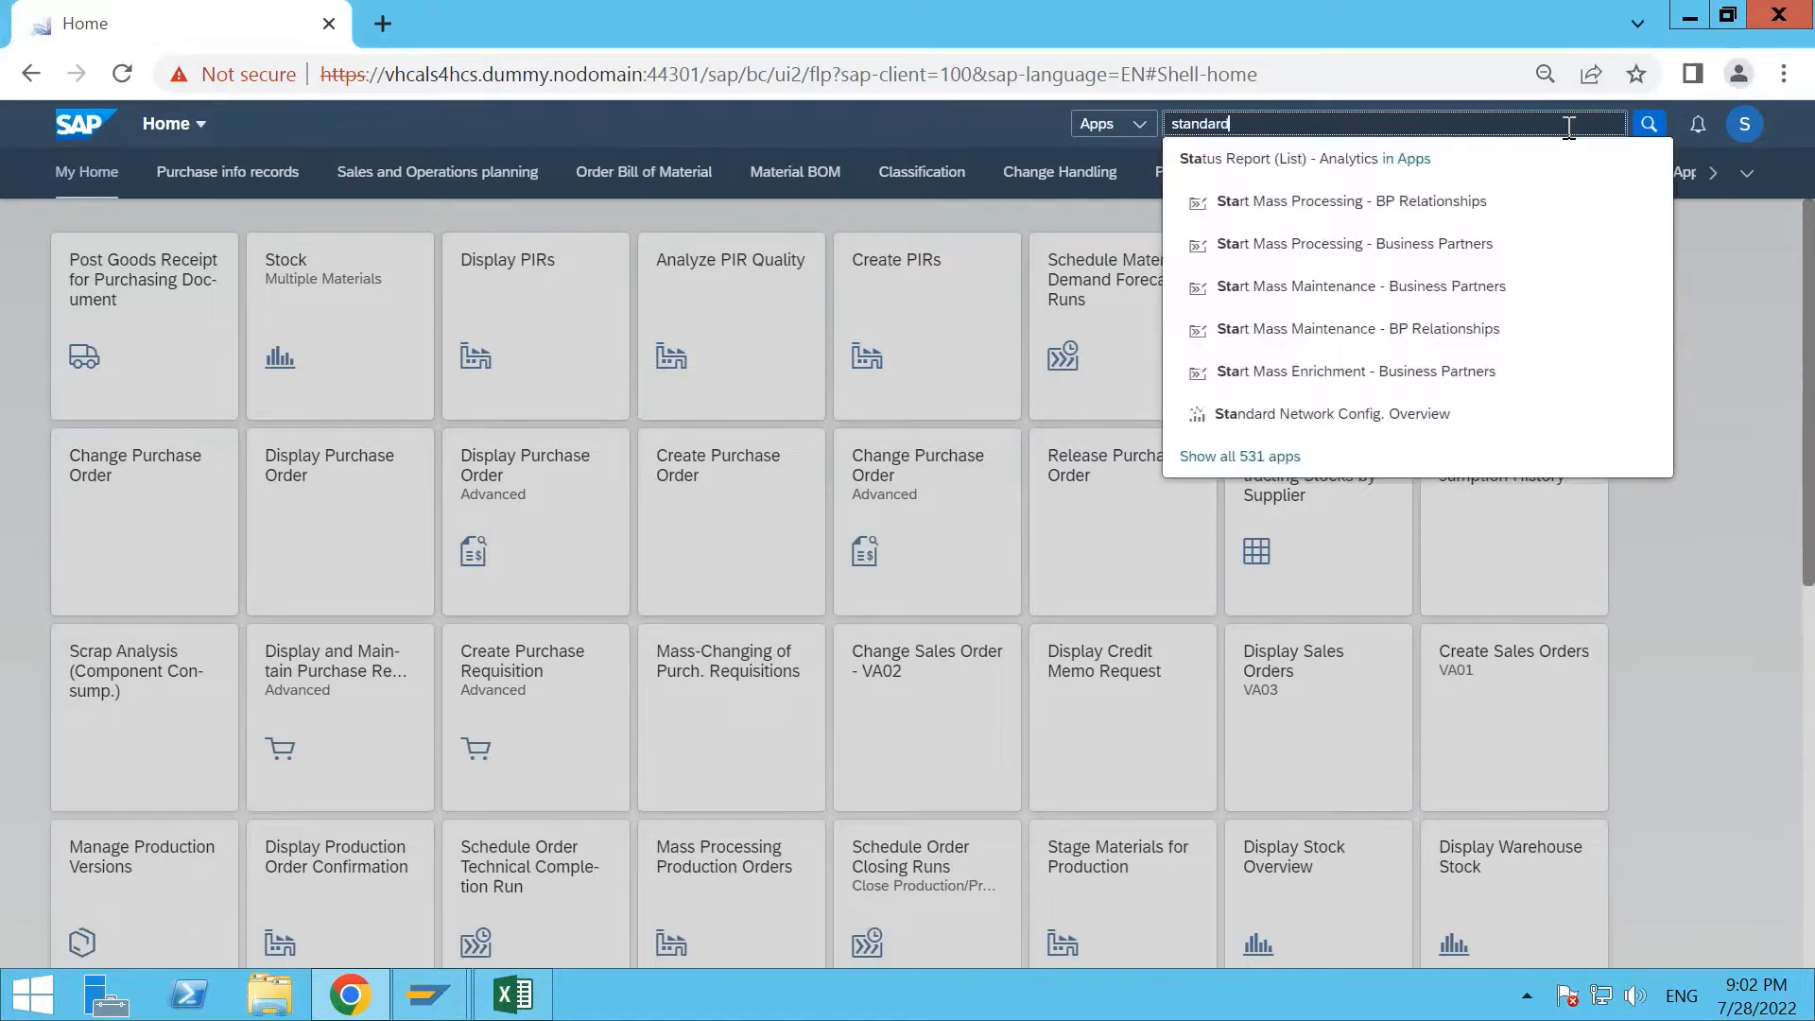
text( cos)
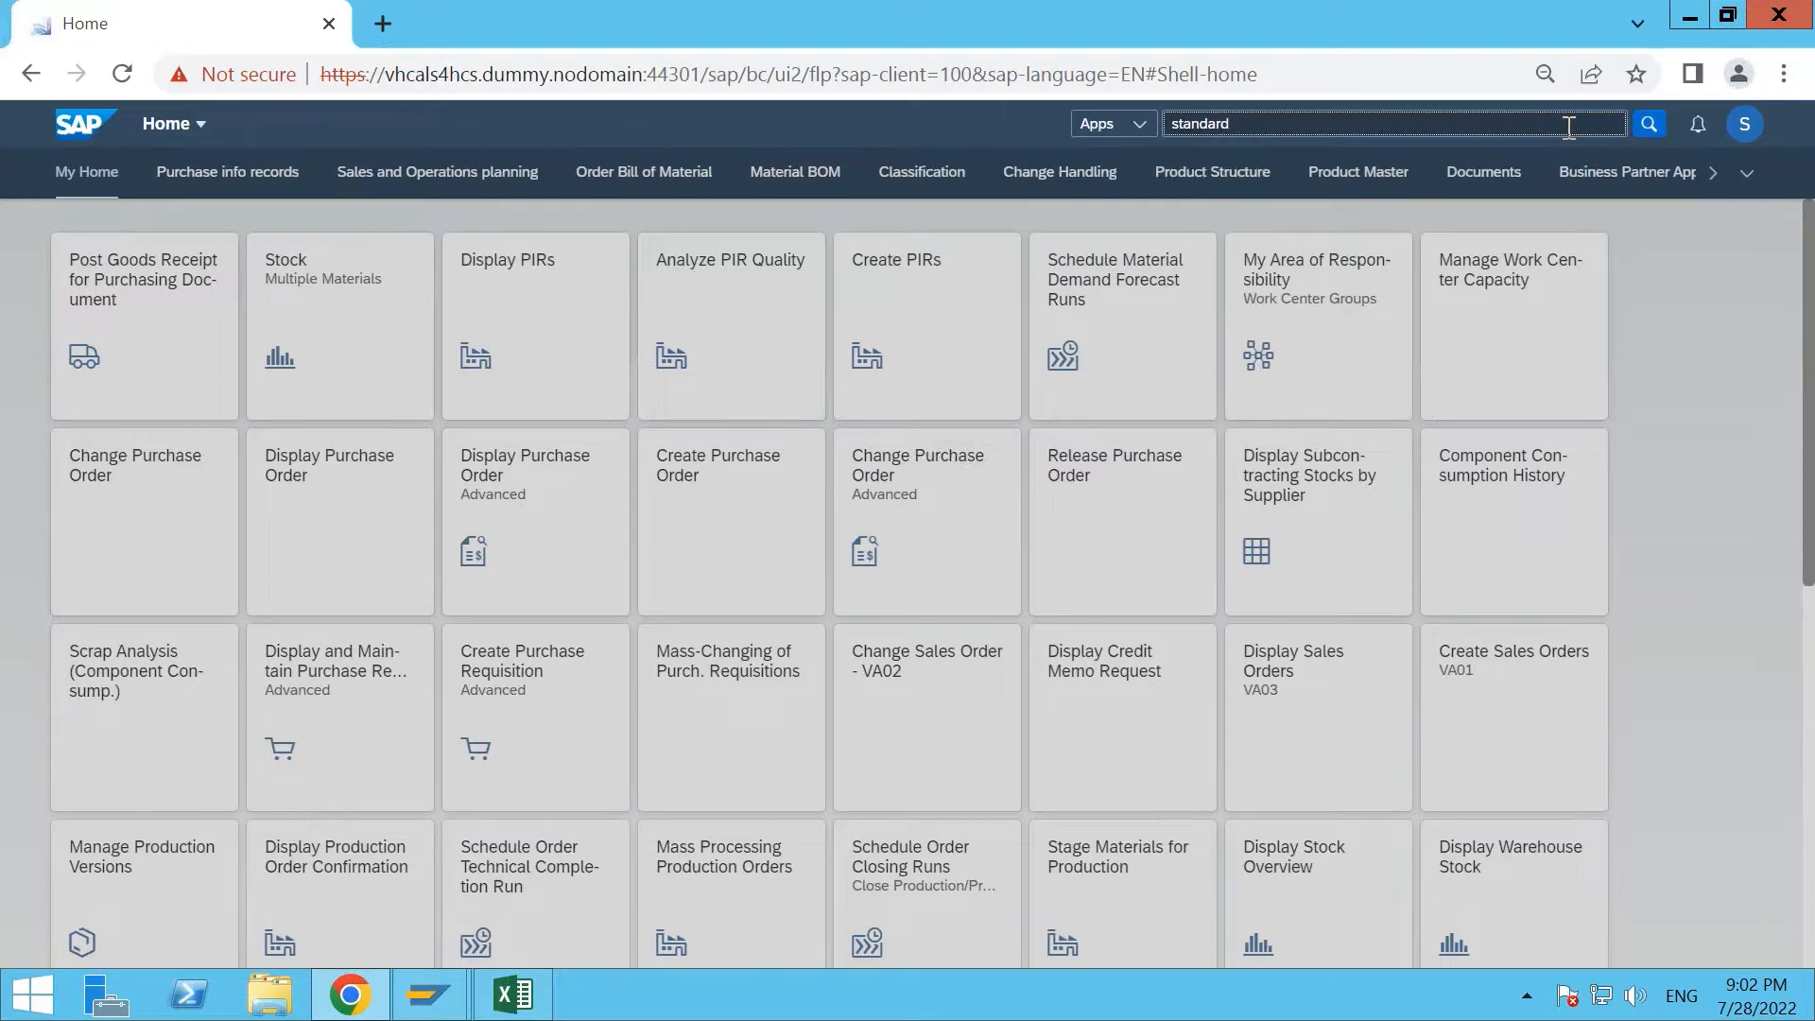
key(BackSpace)
key(BackSpace)
key(BackSpace)
text(d)
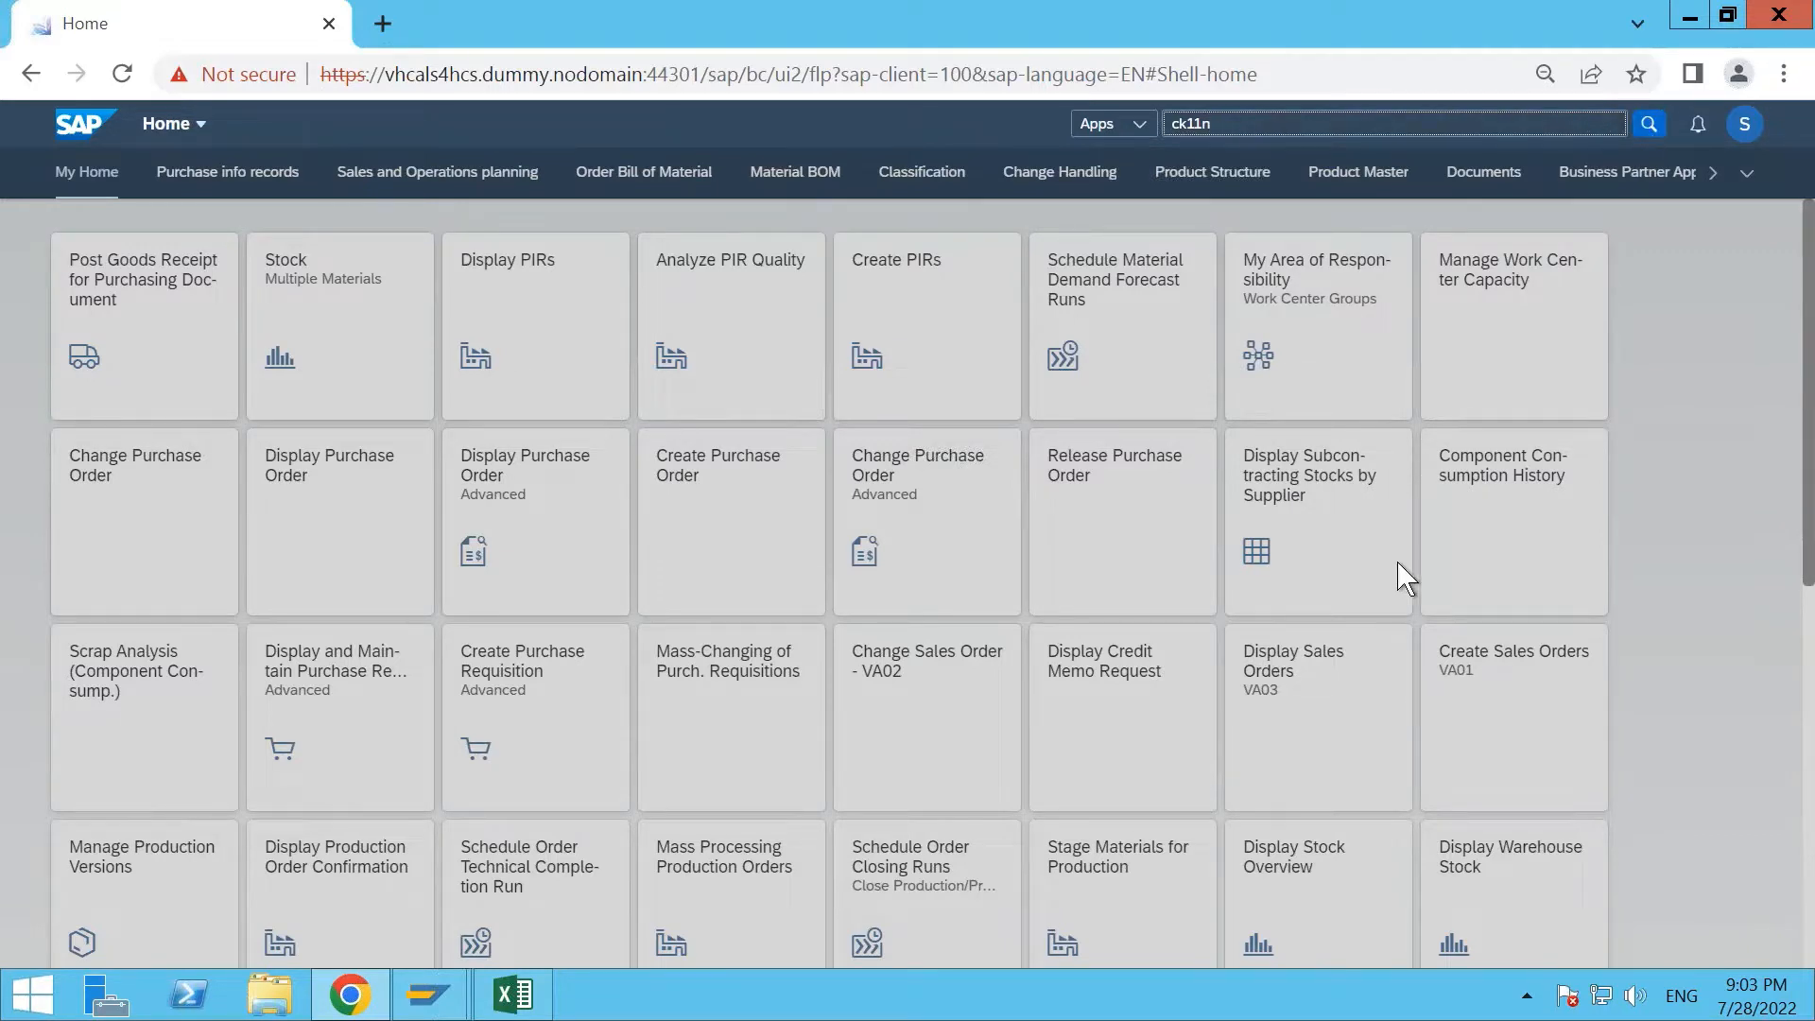
click(1648, 124)
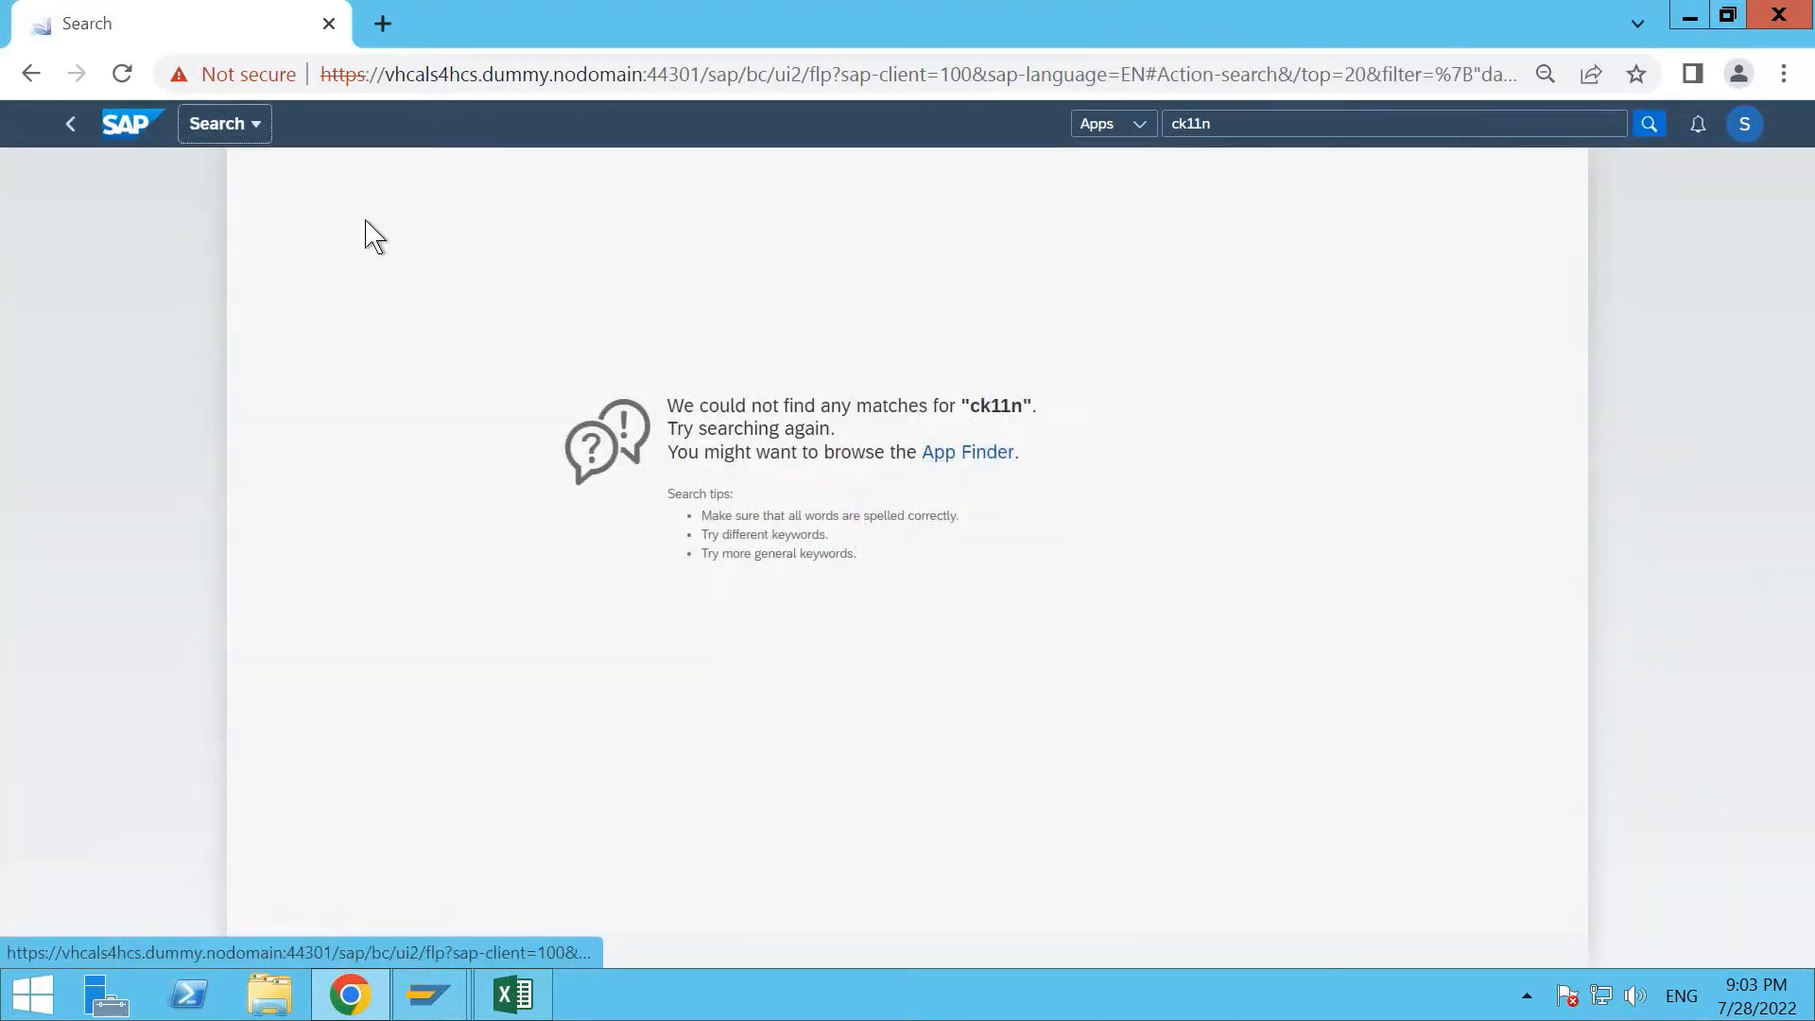
Return to the Fiori home page and open the Create Material Cost Estimates app.
click(102, 132)
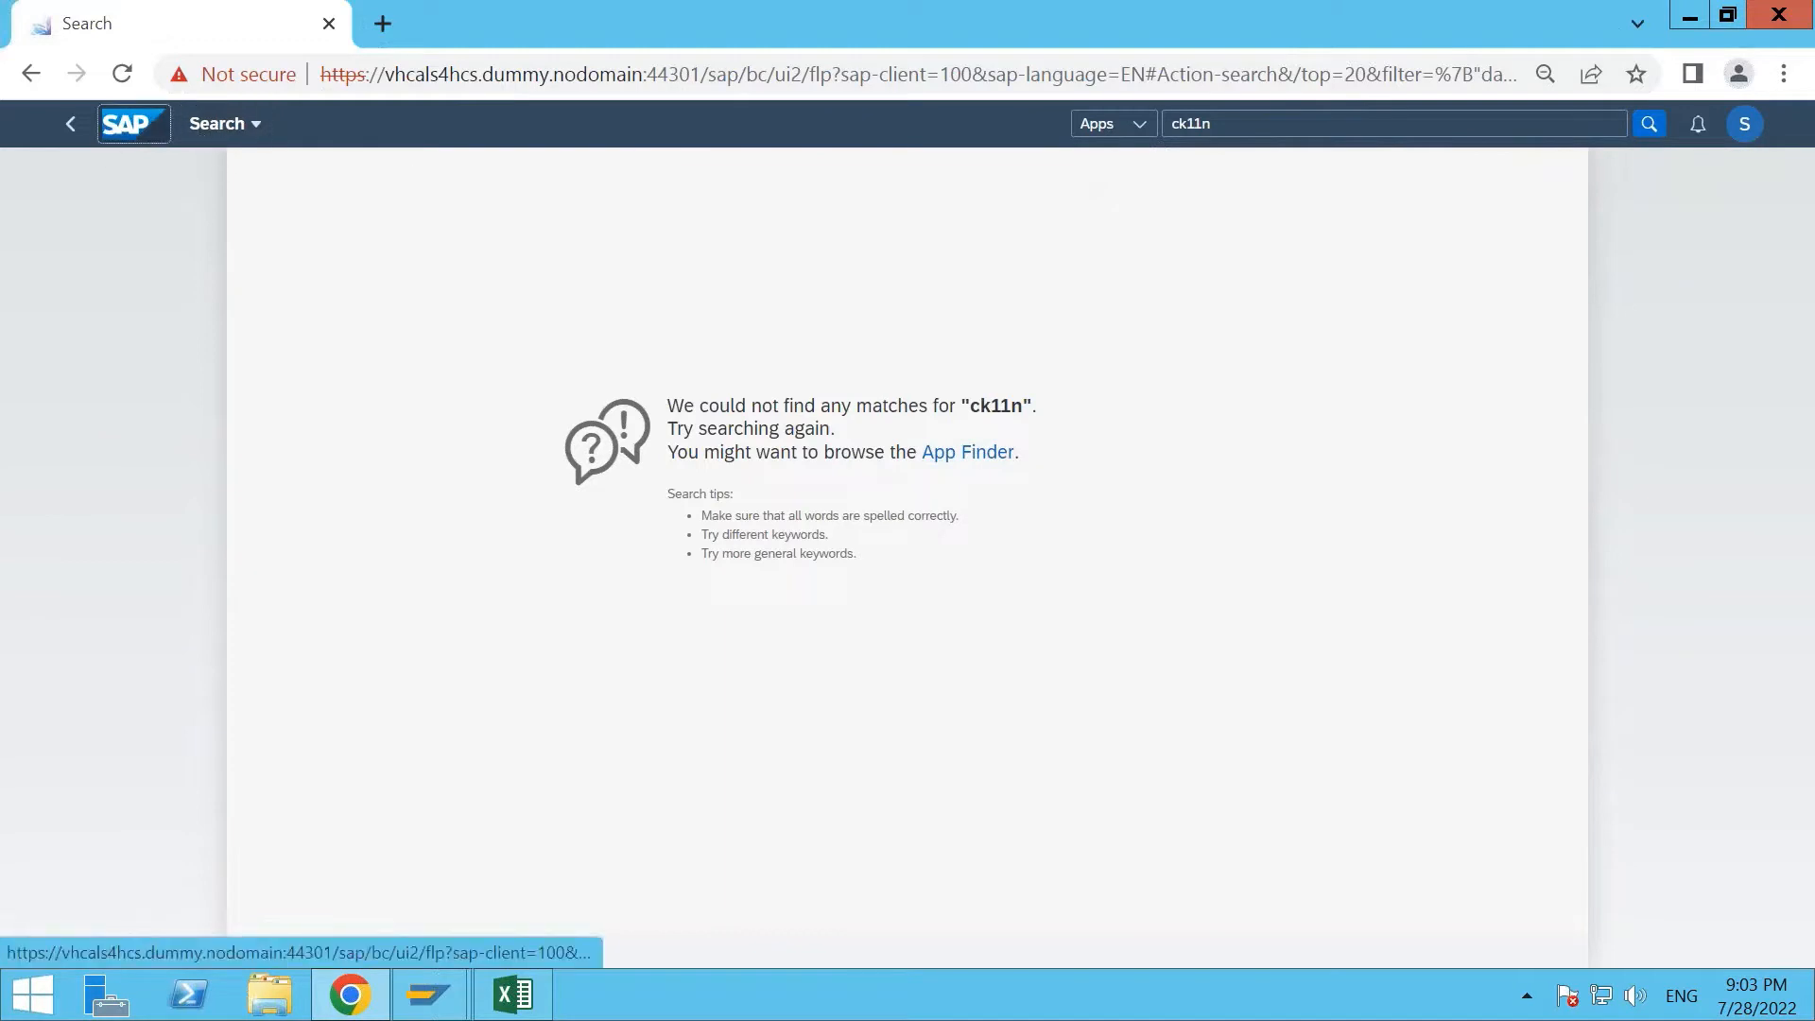
scroll(786, 580, down, 8)
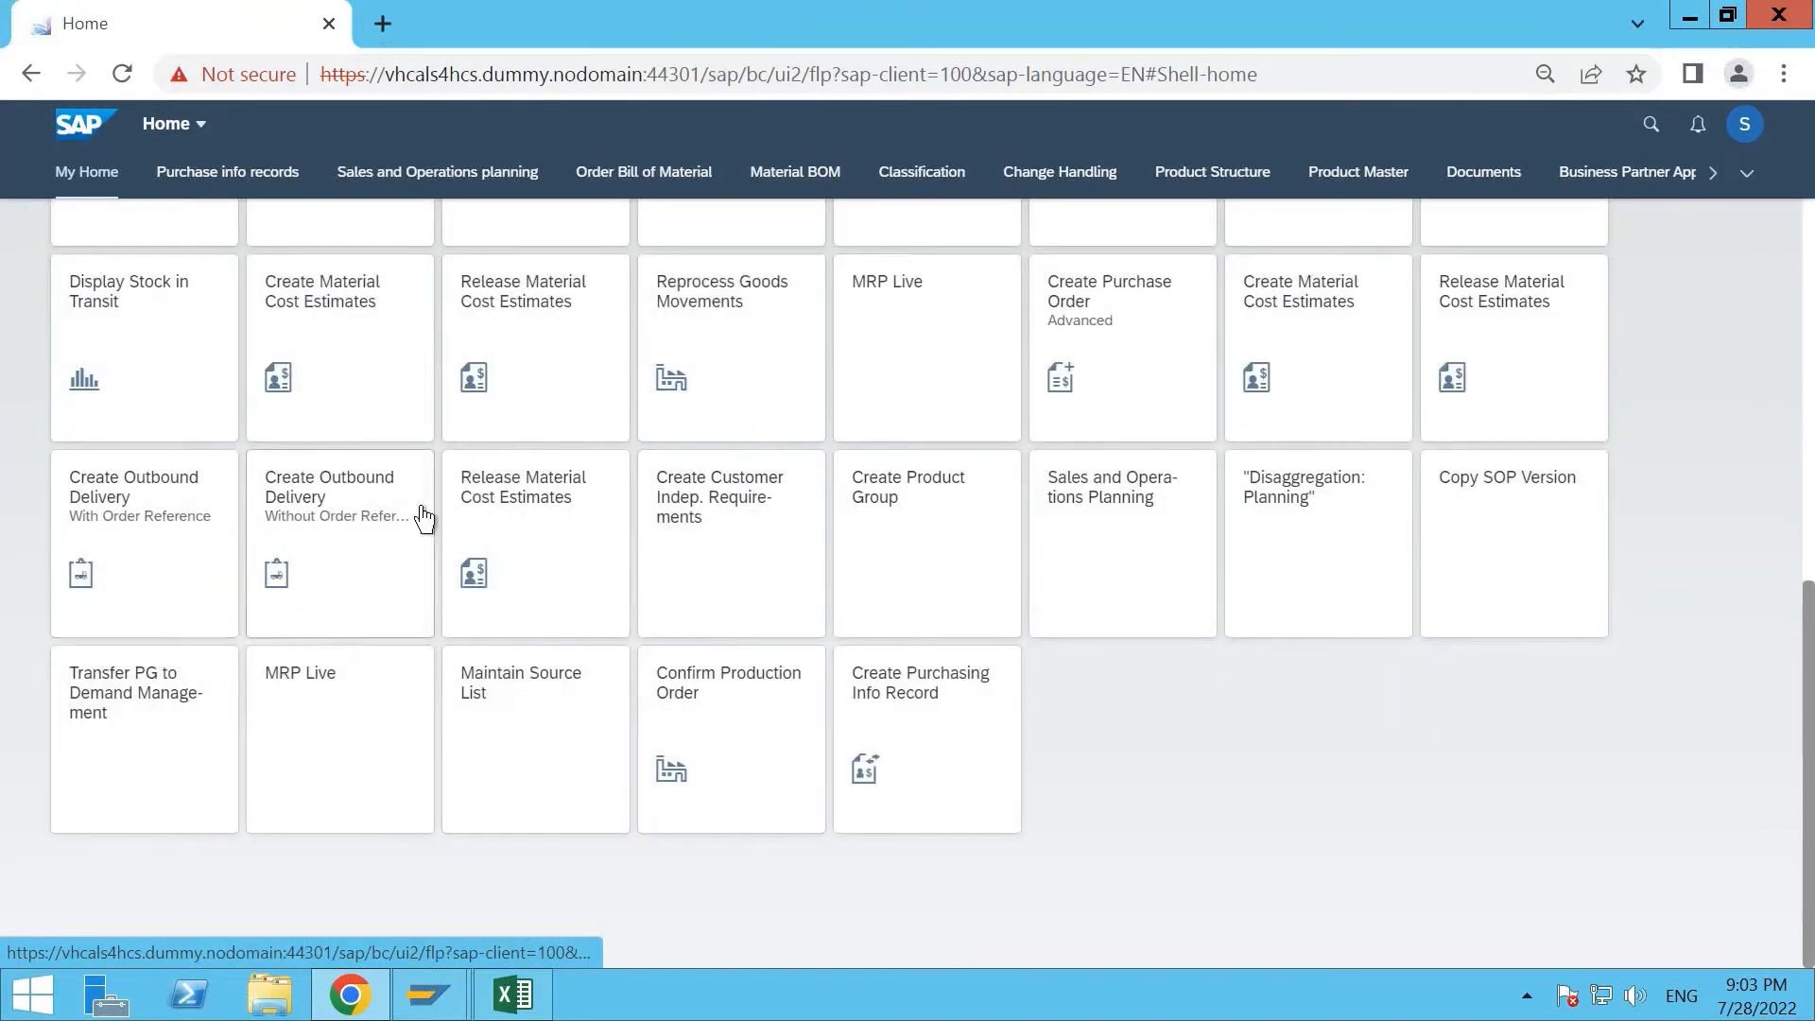
click(1336, 326)
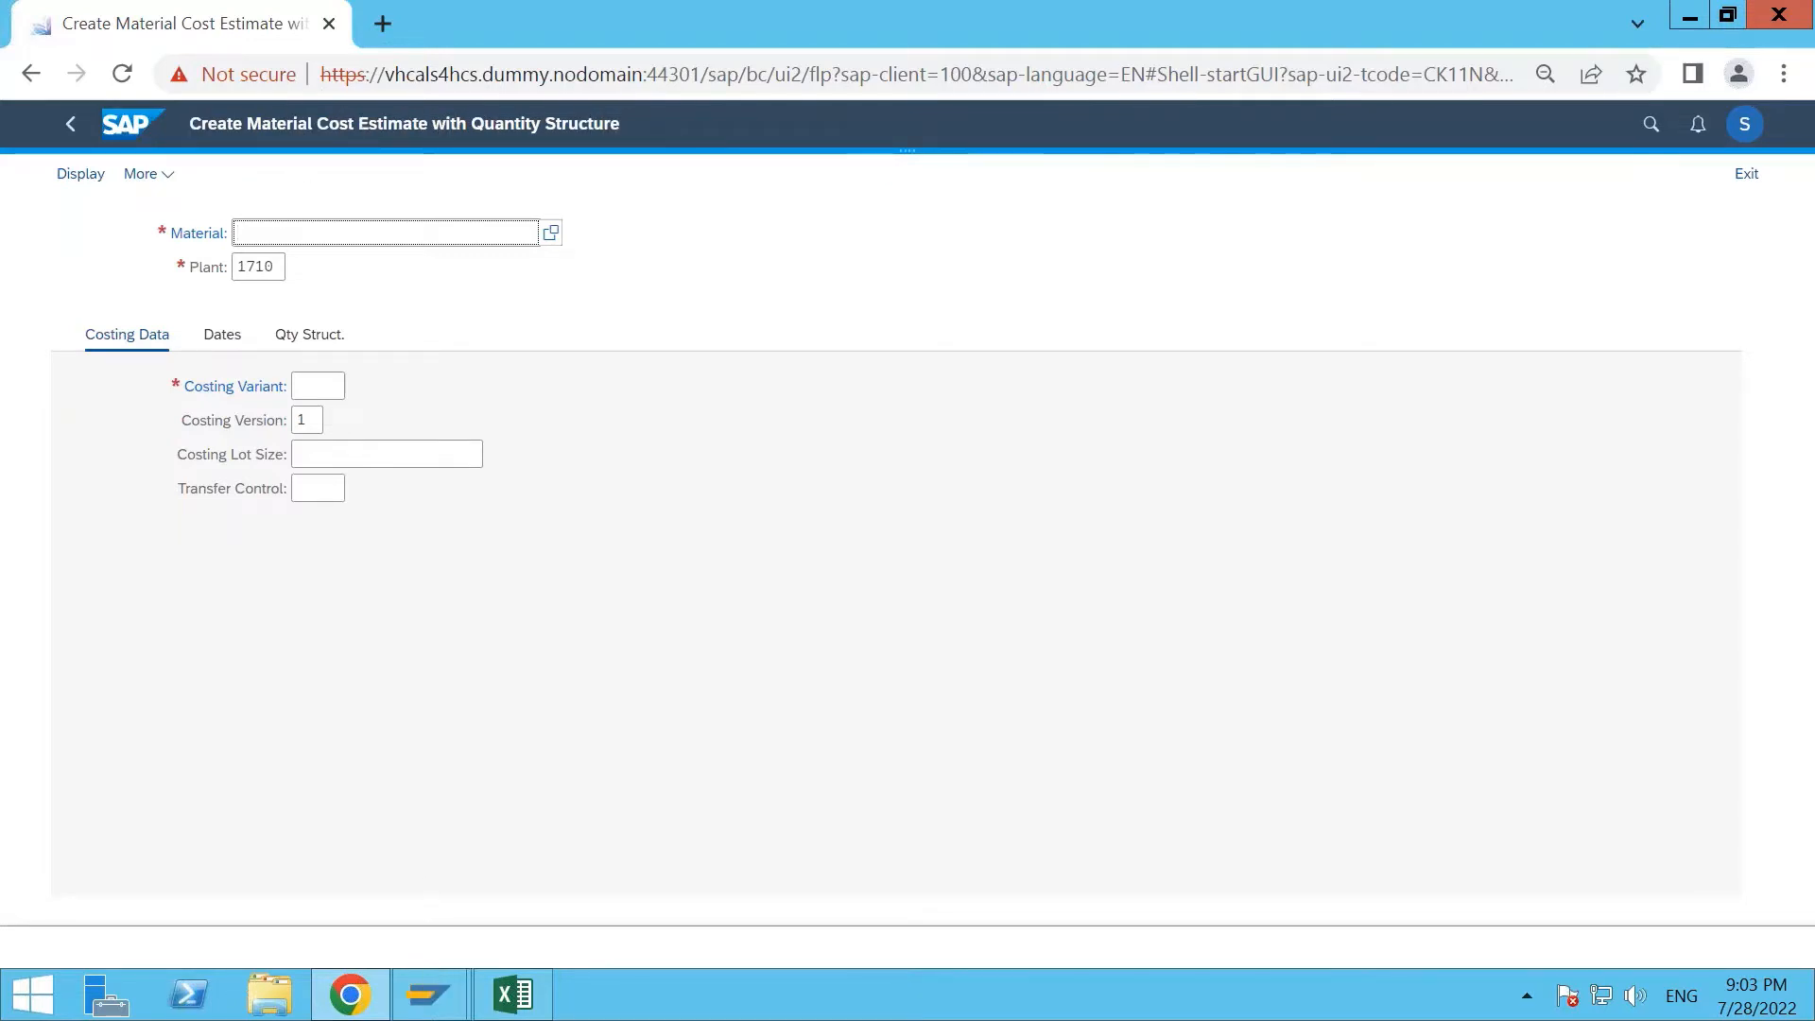
View transaction CK11N in SAP GUI, leave it without logging off, and return to the Fiori cost estimate form in Chrome.
click(443, 1010)
click(567, 871)
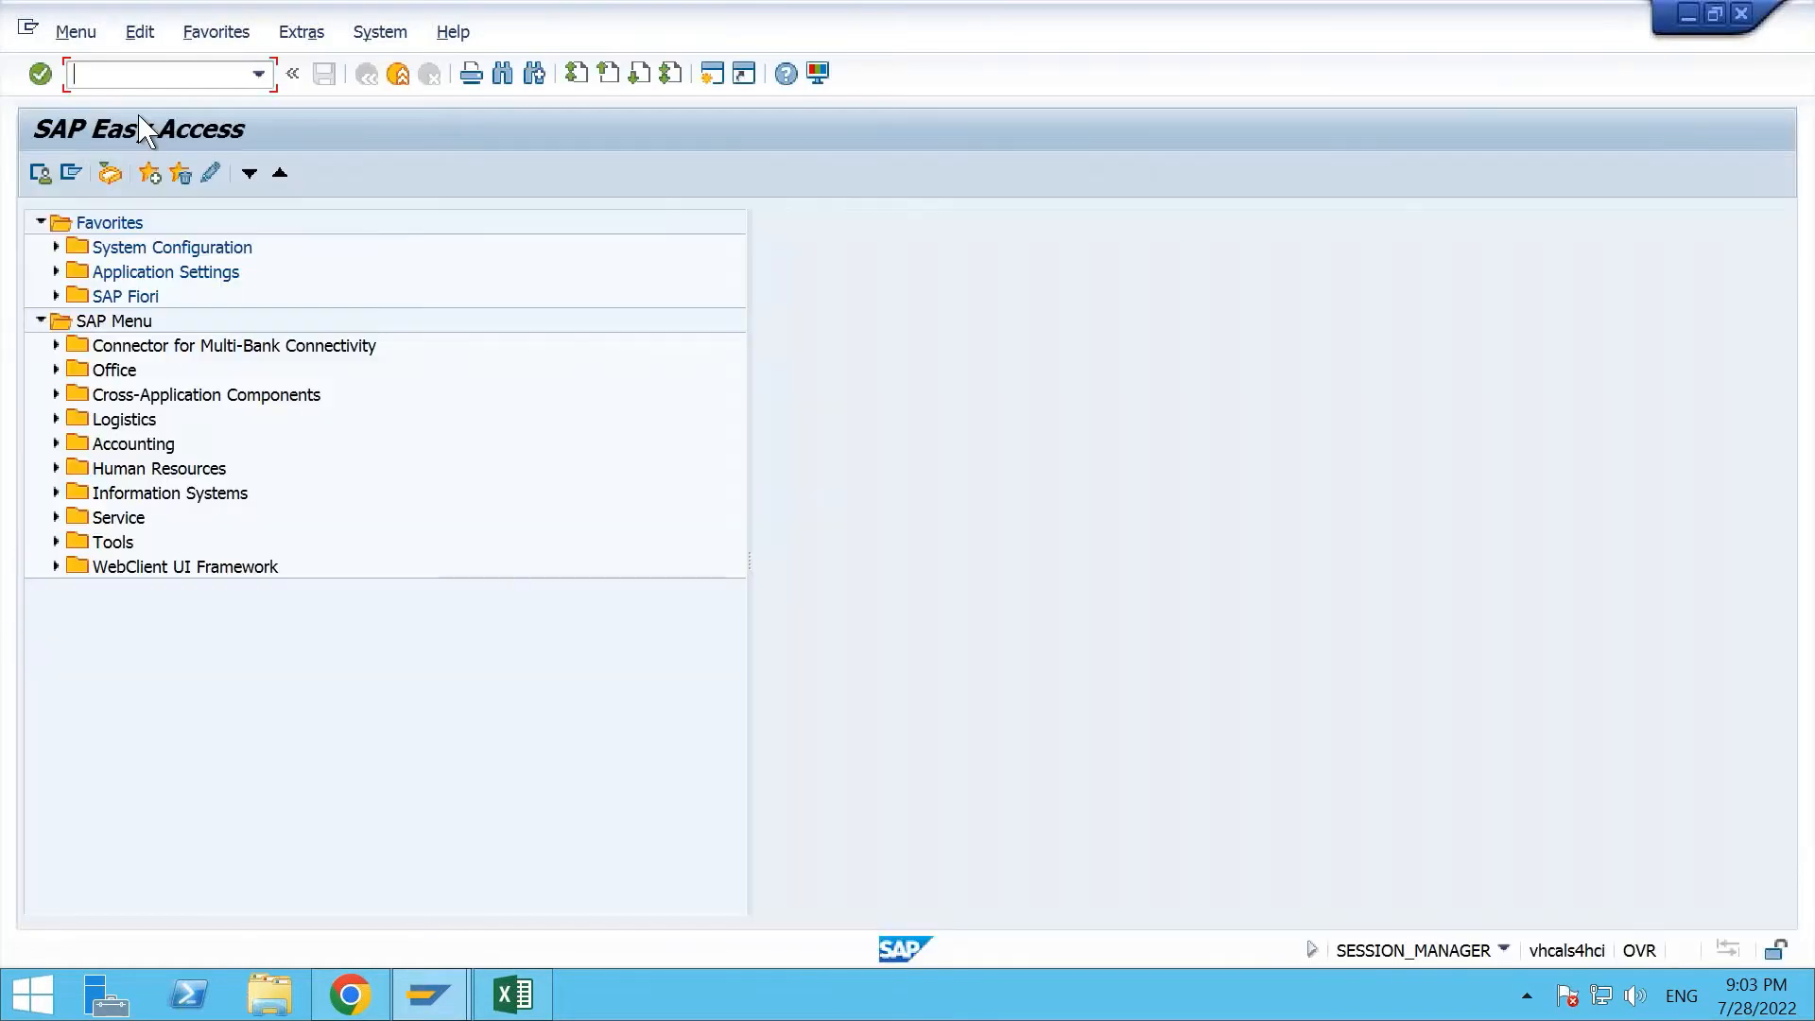
text(/nck11n)
key(Return)
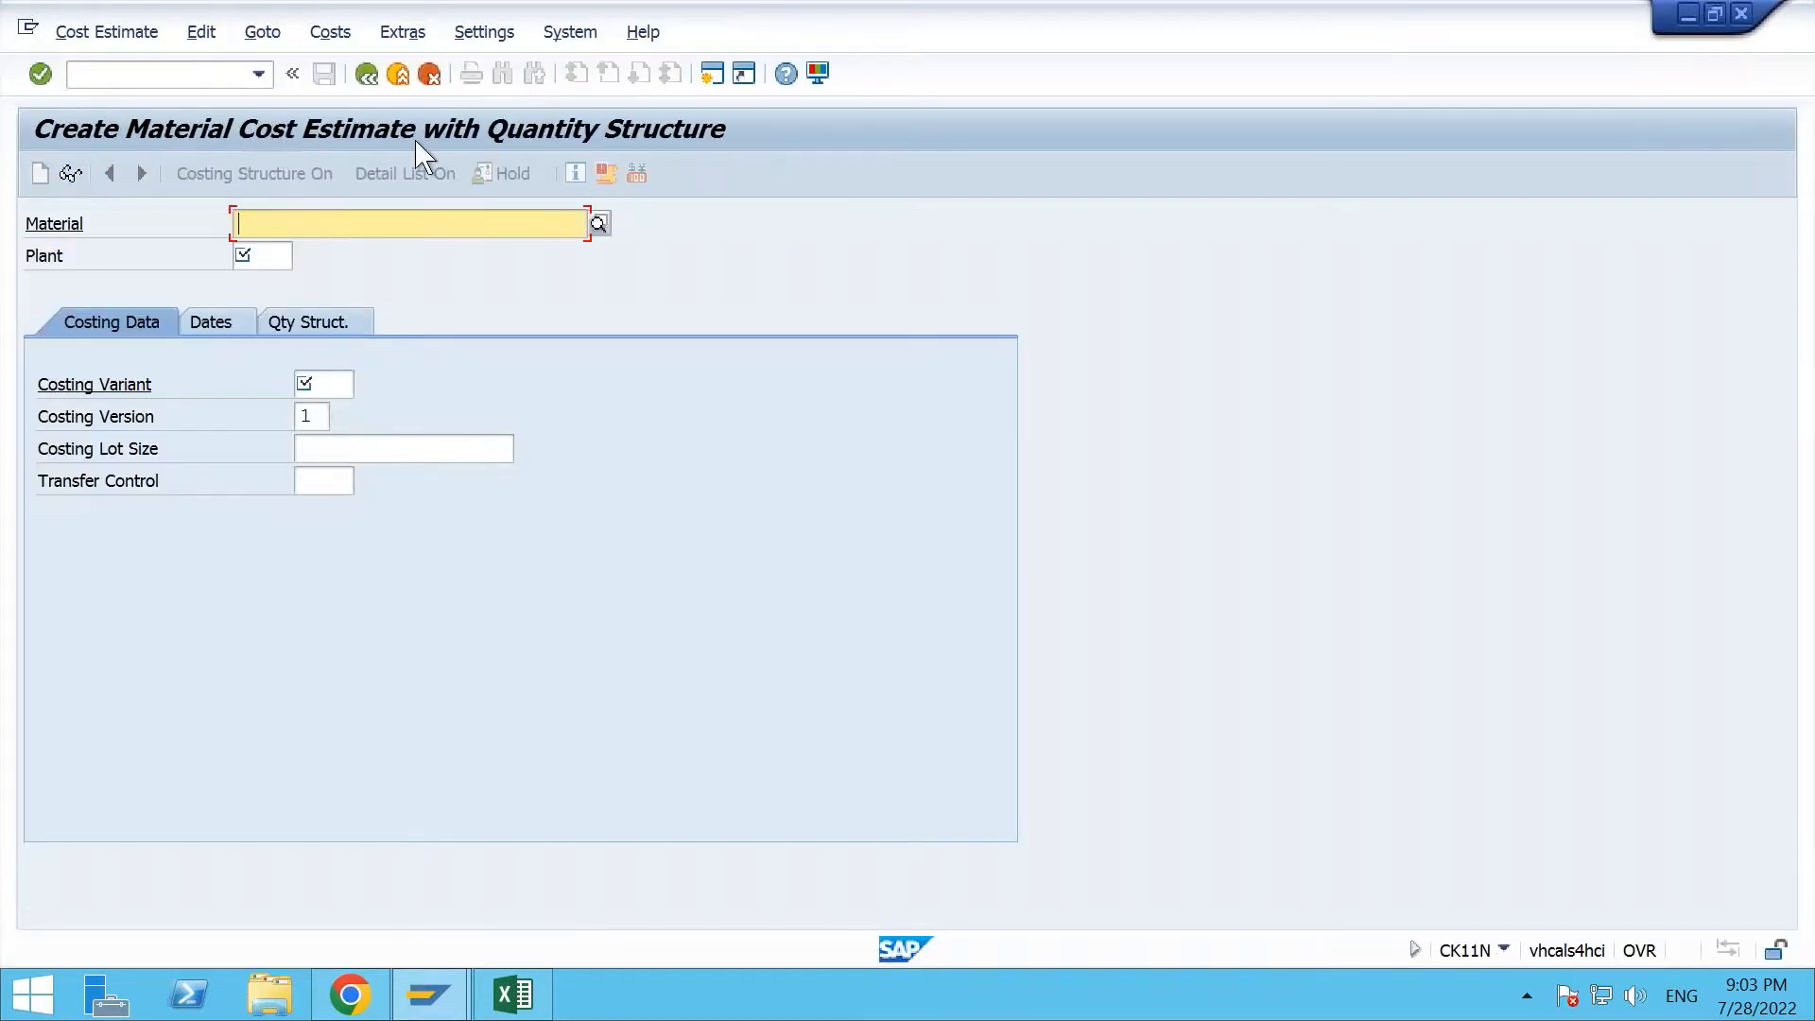
click(367, 75)
click(398, 76)
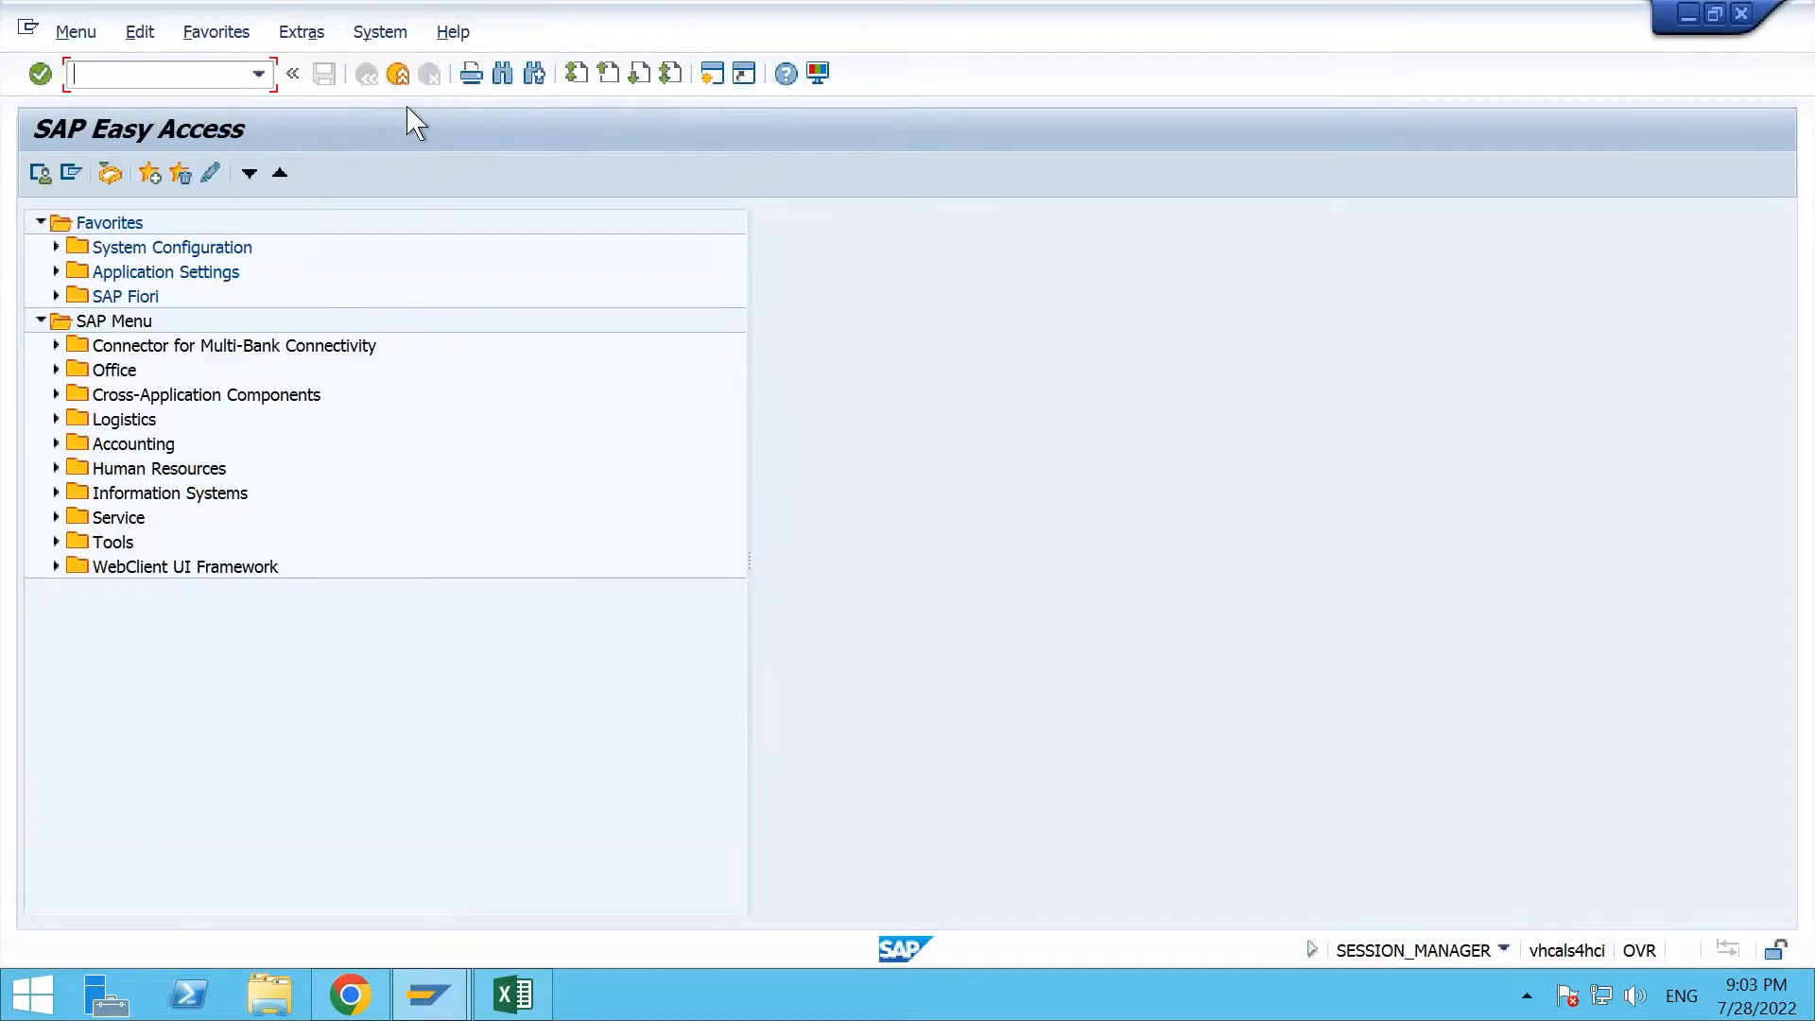
click(398, 75)
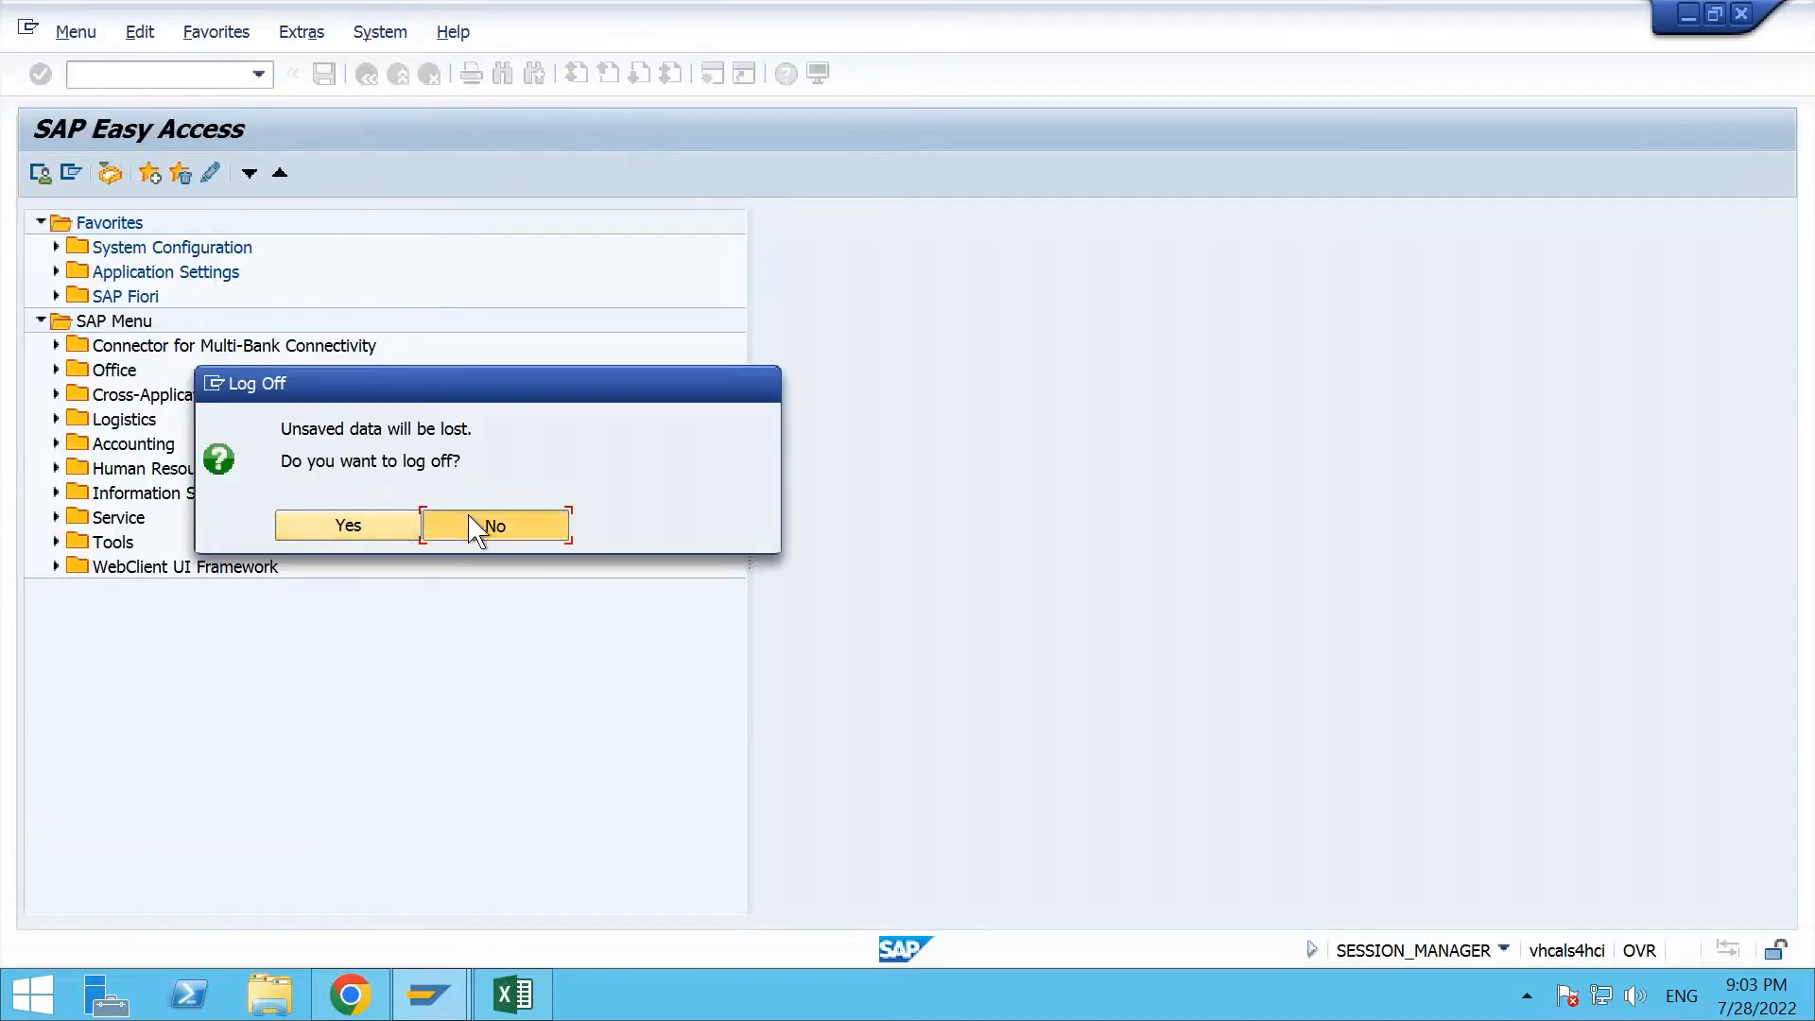
click(479, 525)
key(alt+Tab)
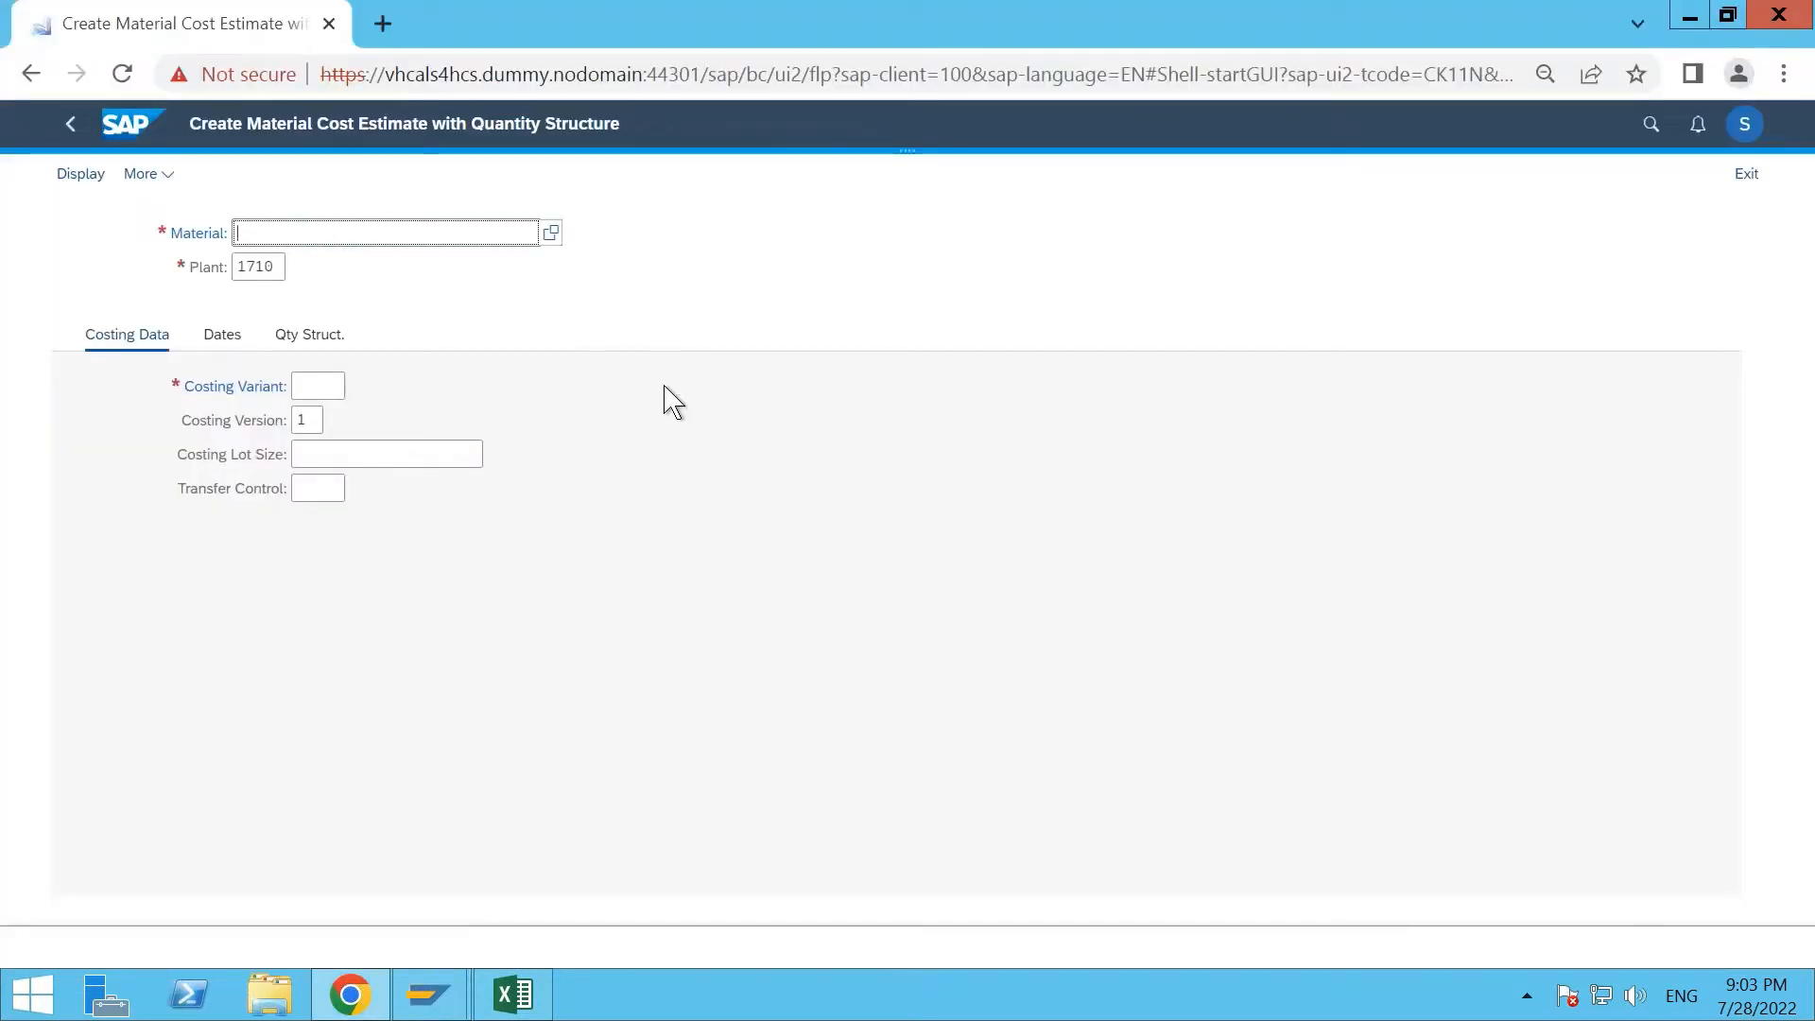
Enter SCORPION as the material and choose costing variant PPC1, Standard Cost Est. (Mat.).
text(scorp)
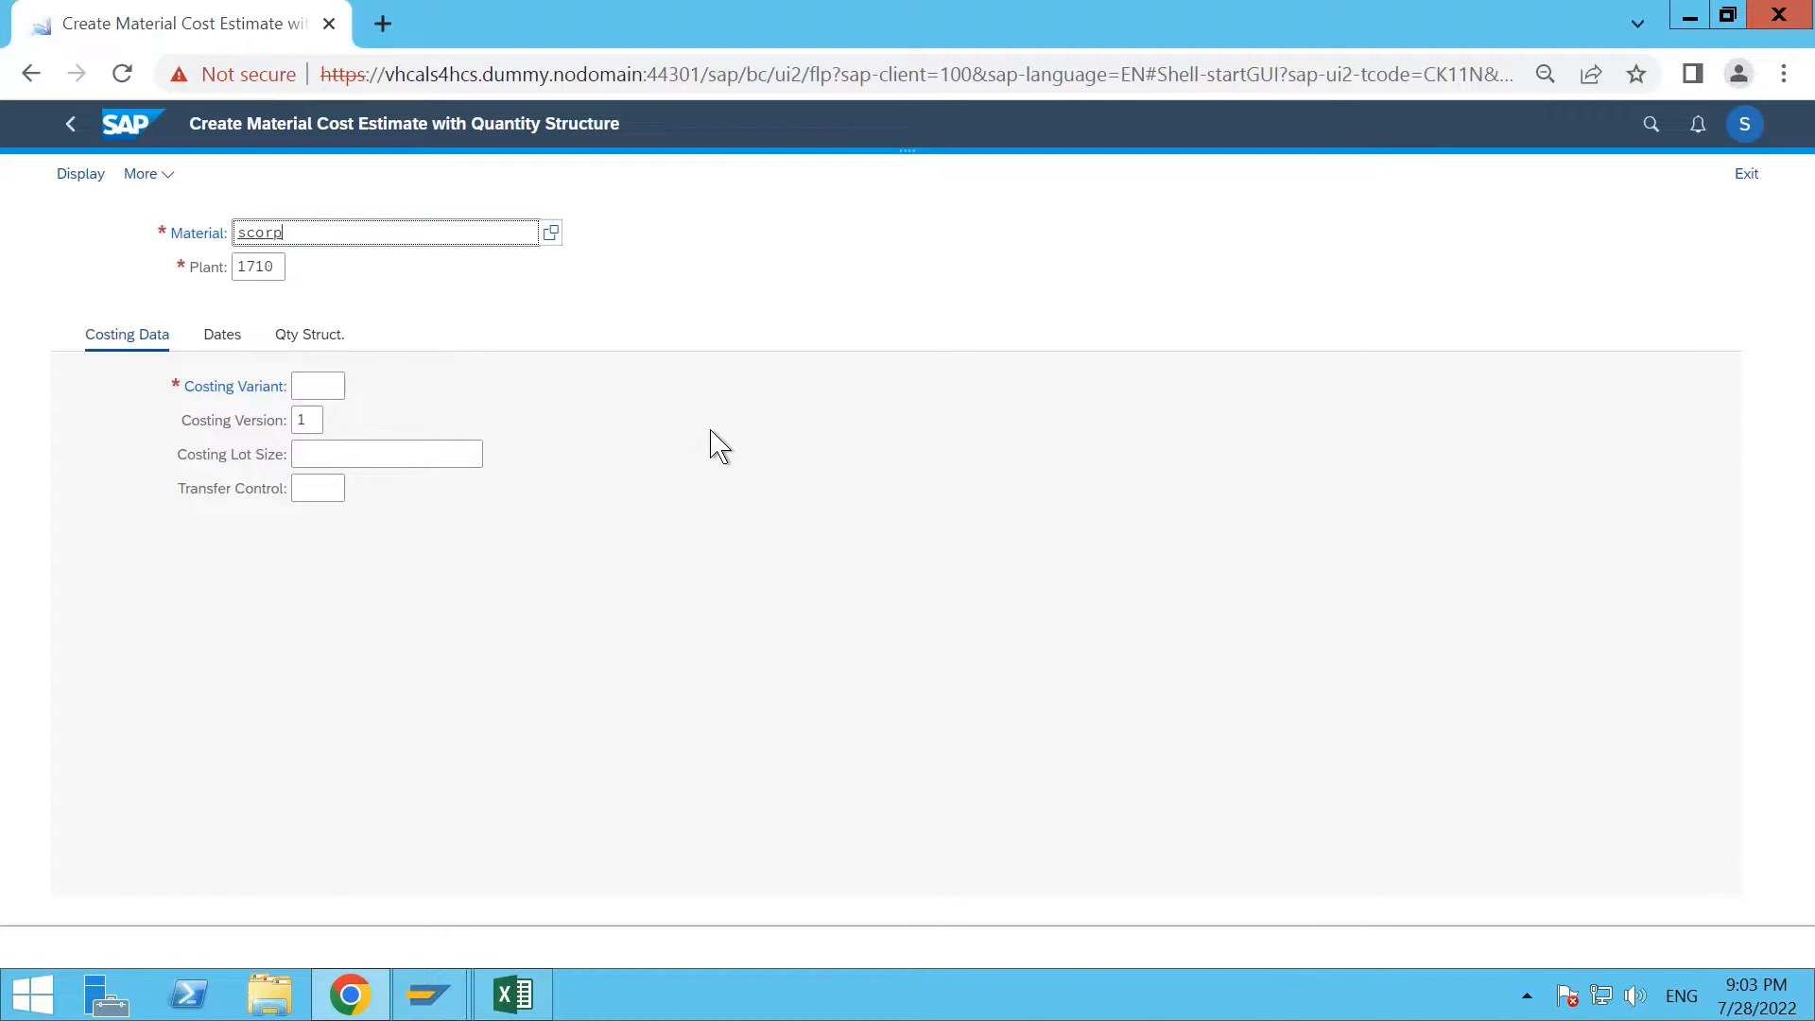
text(o)
key(BackSpace)
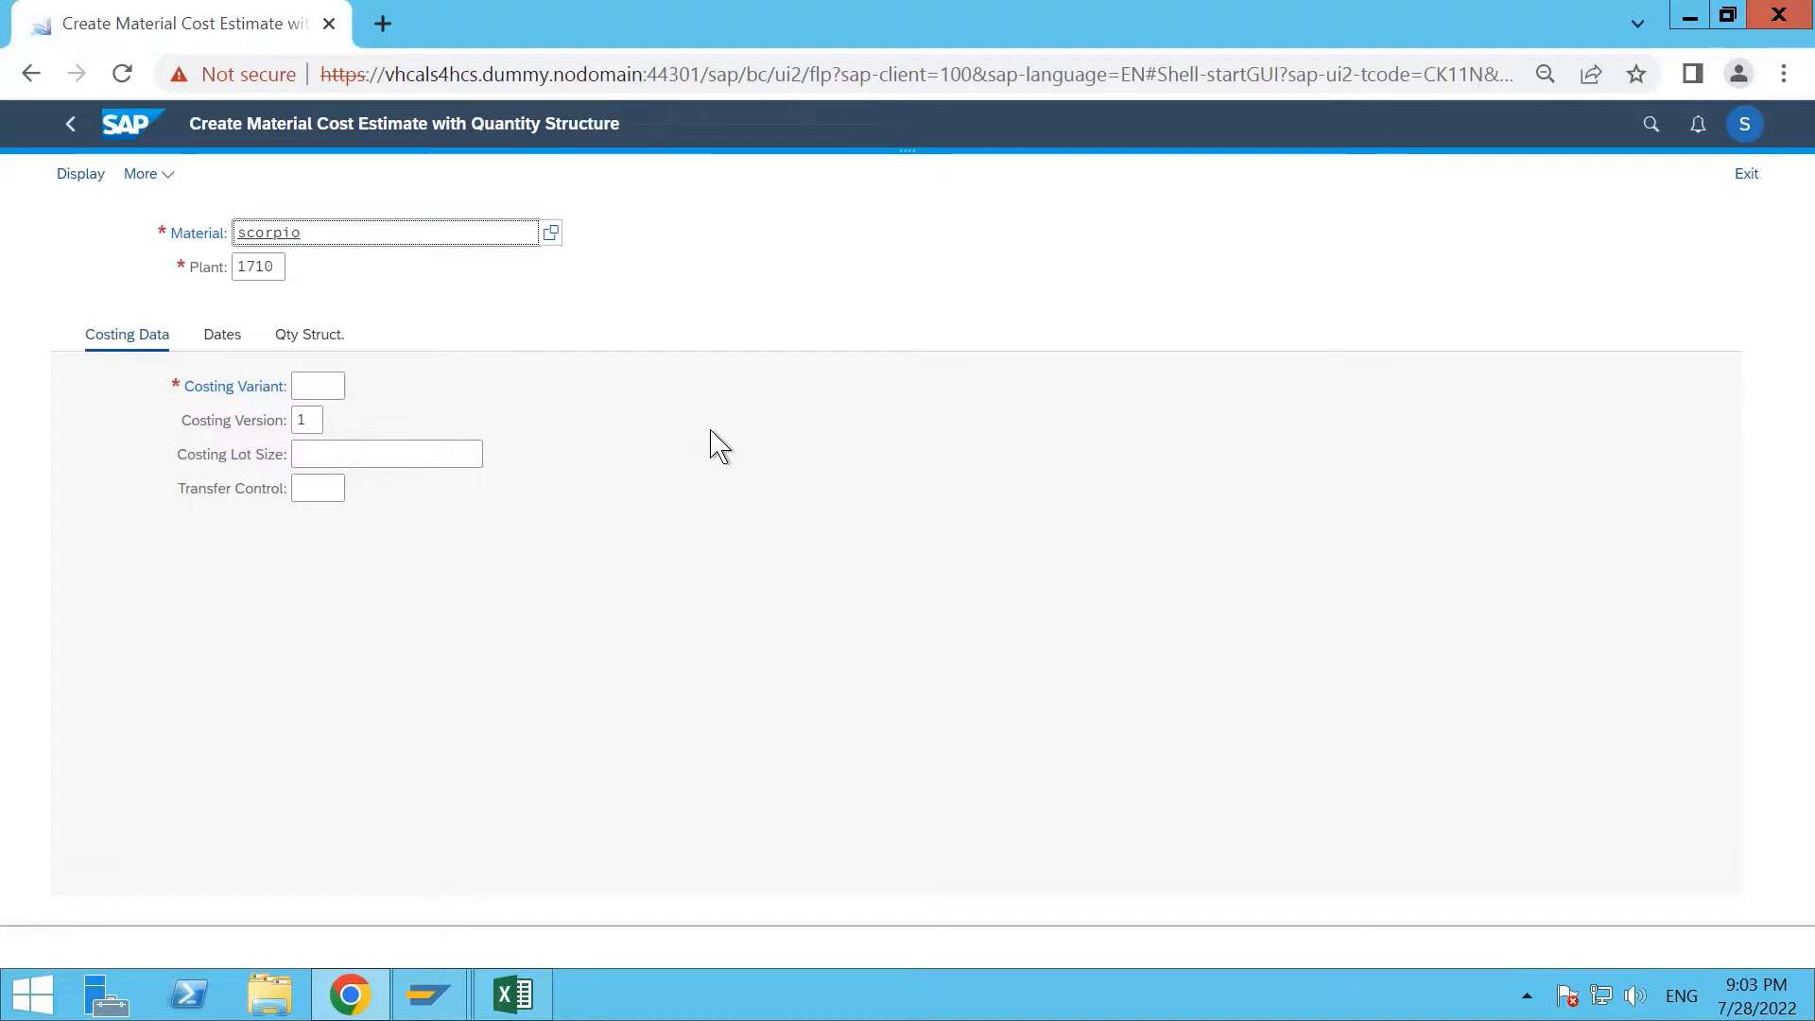
click(342, 373)
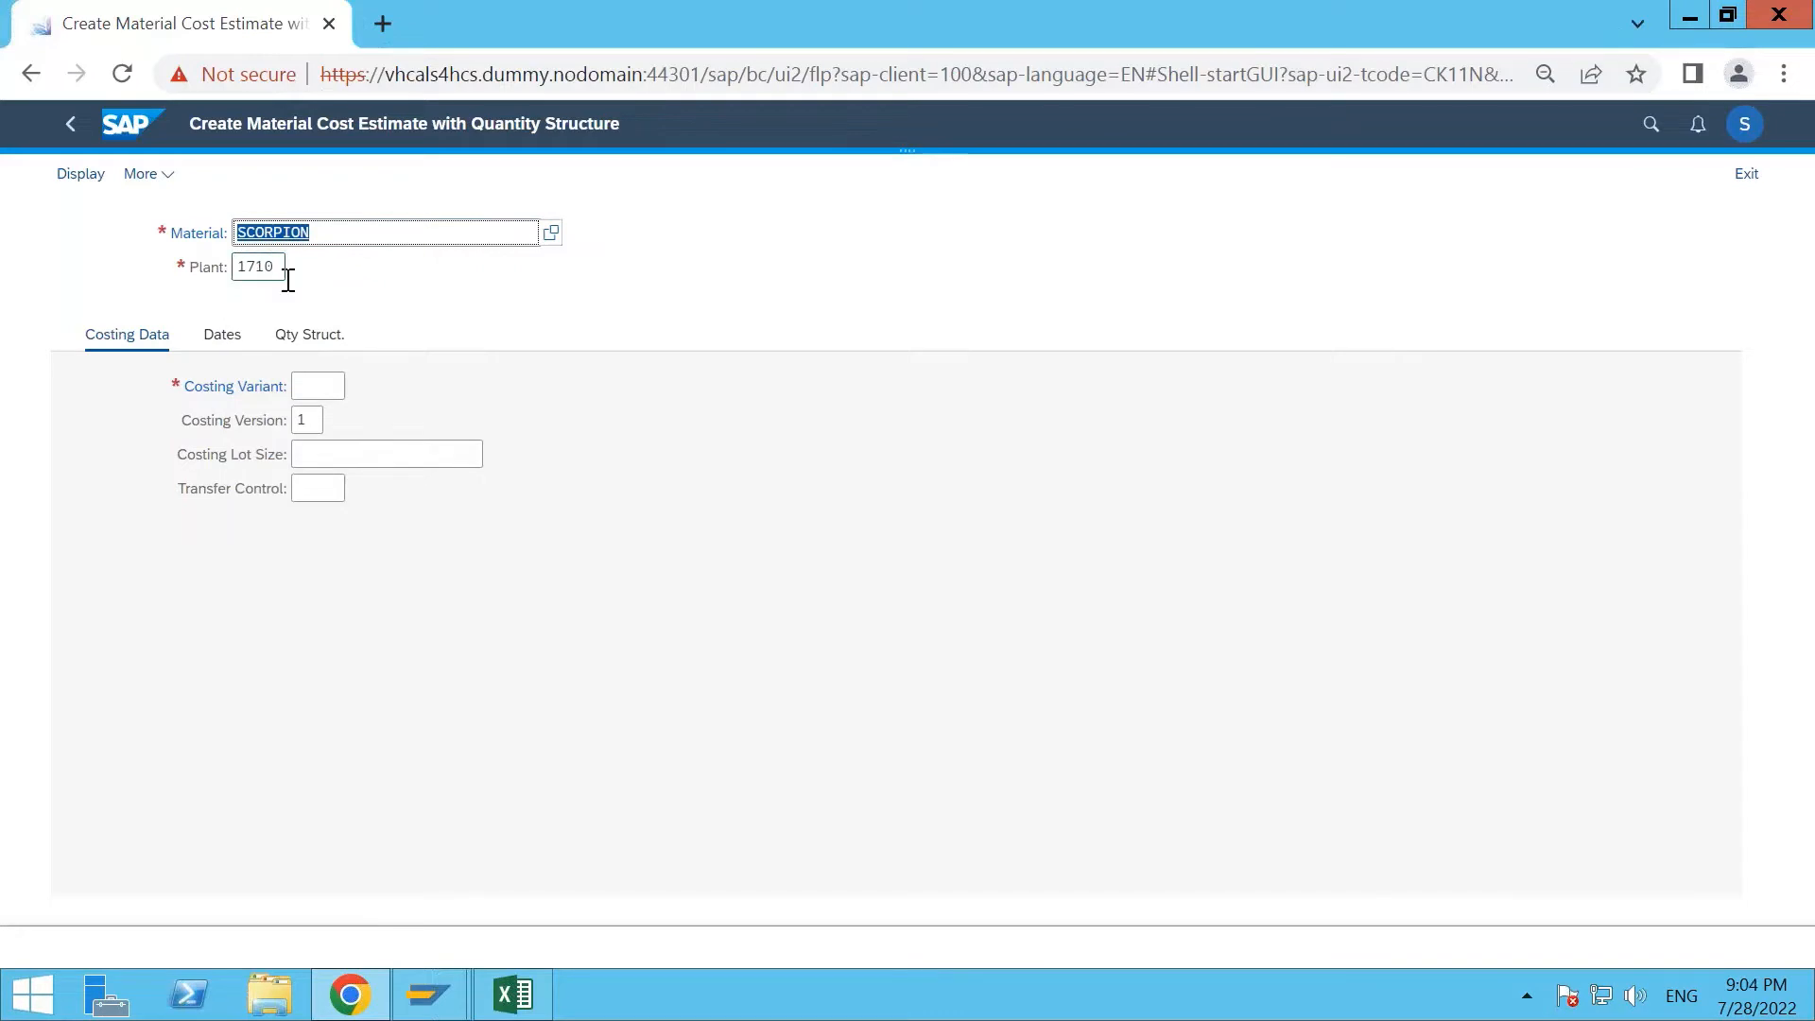
click(327, 387)
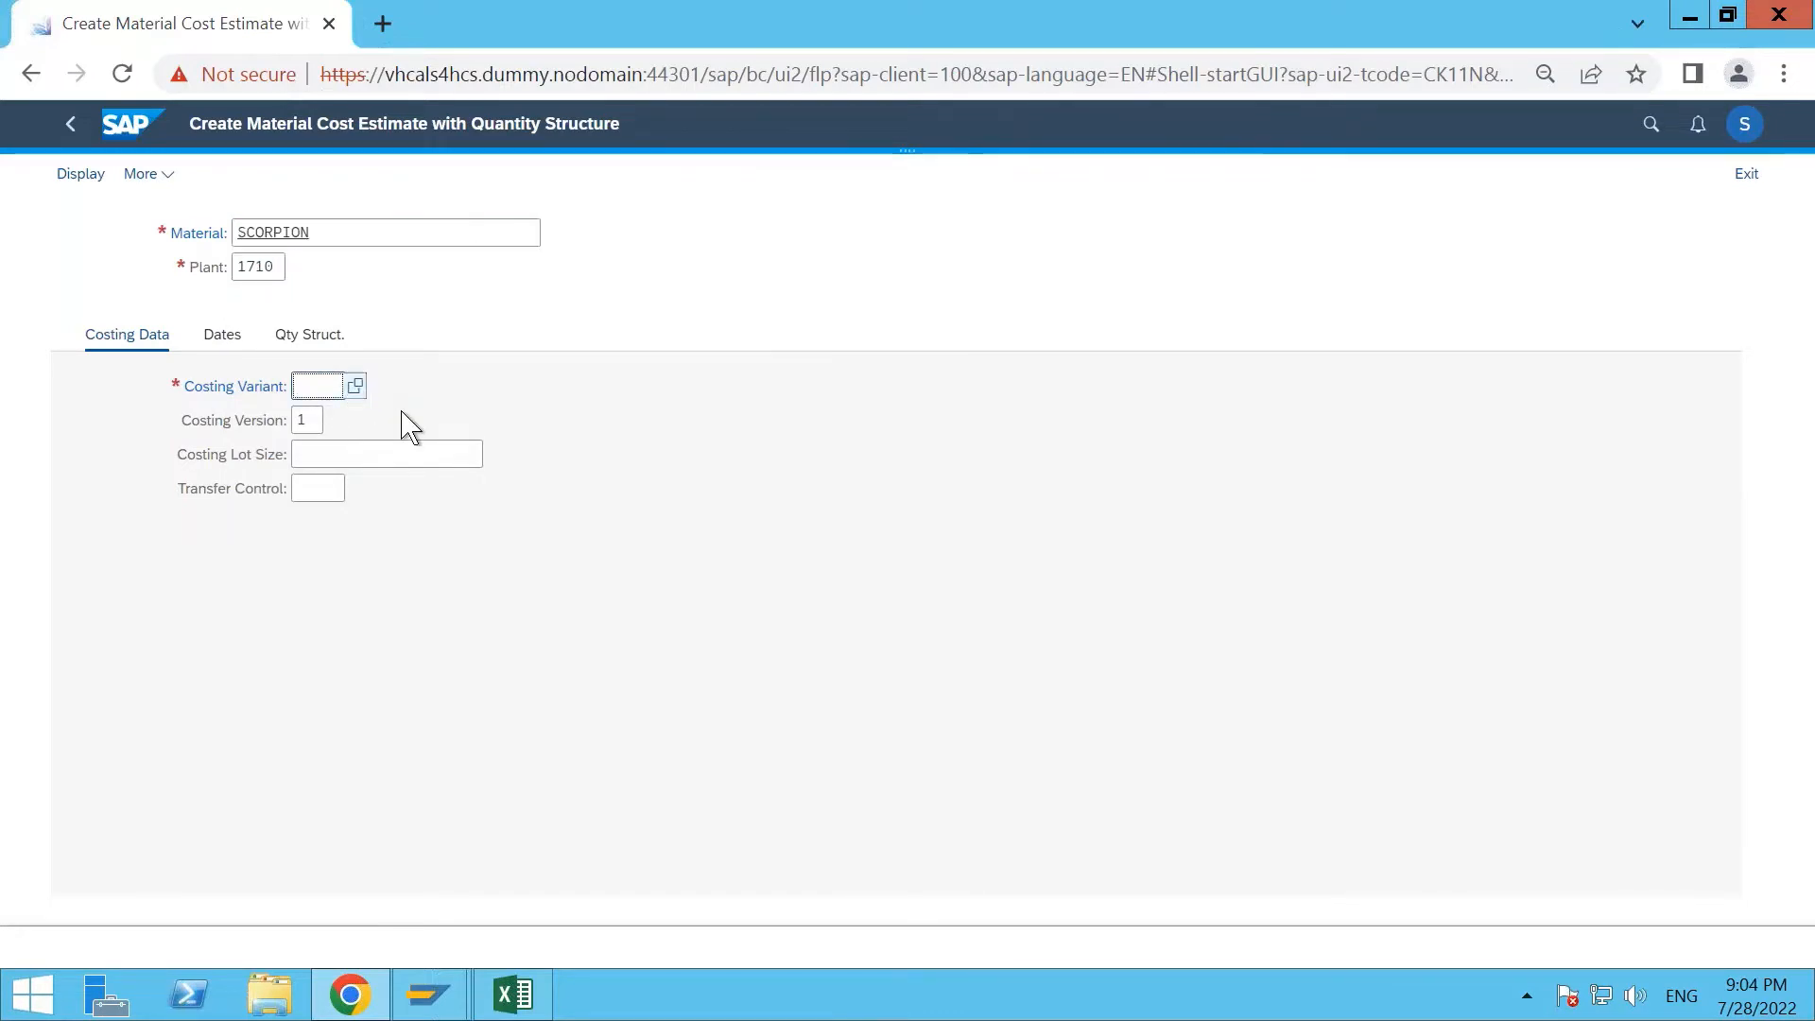
key(F4)
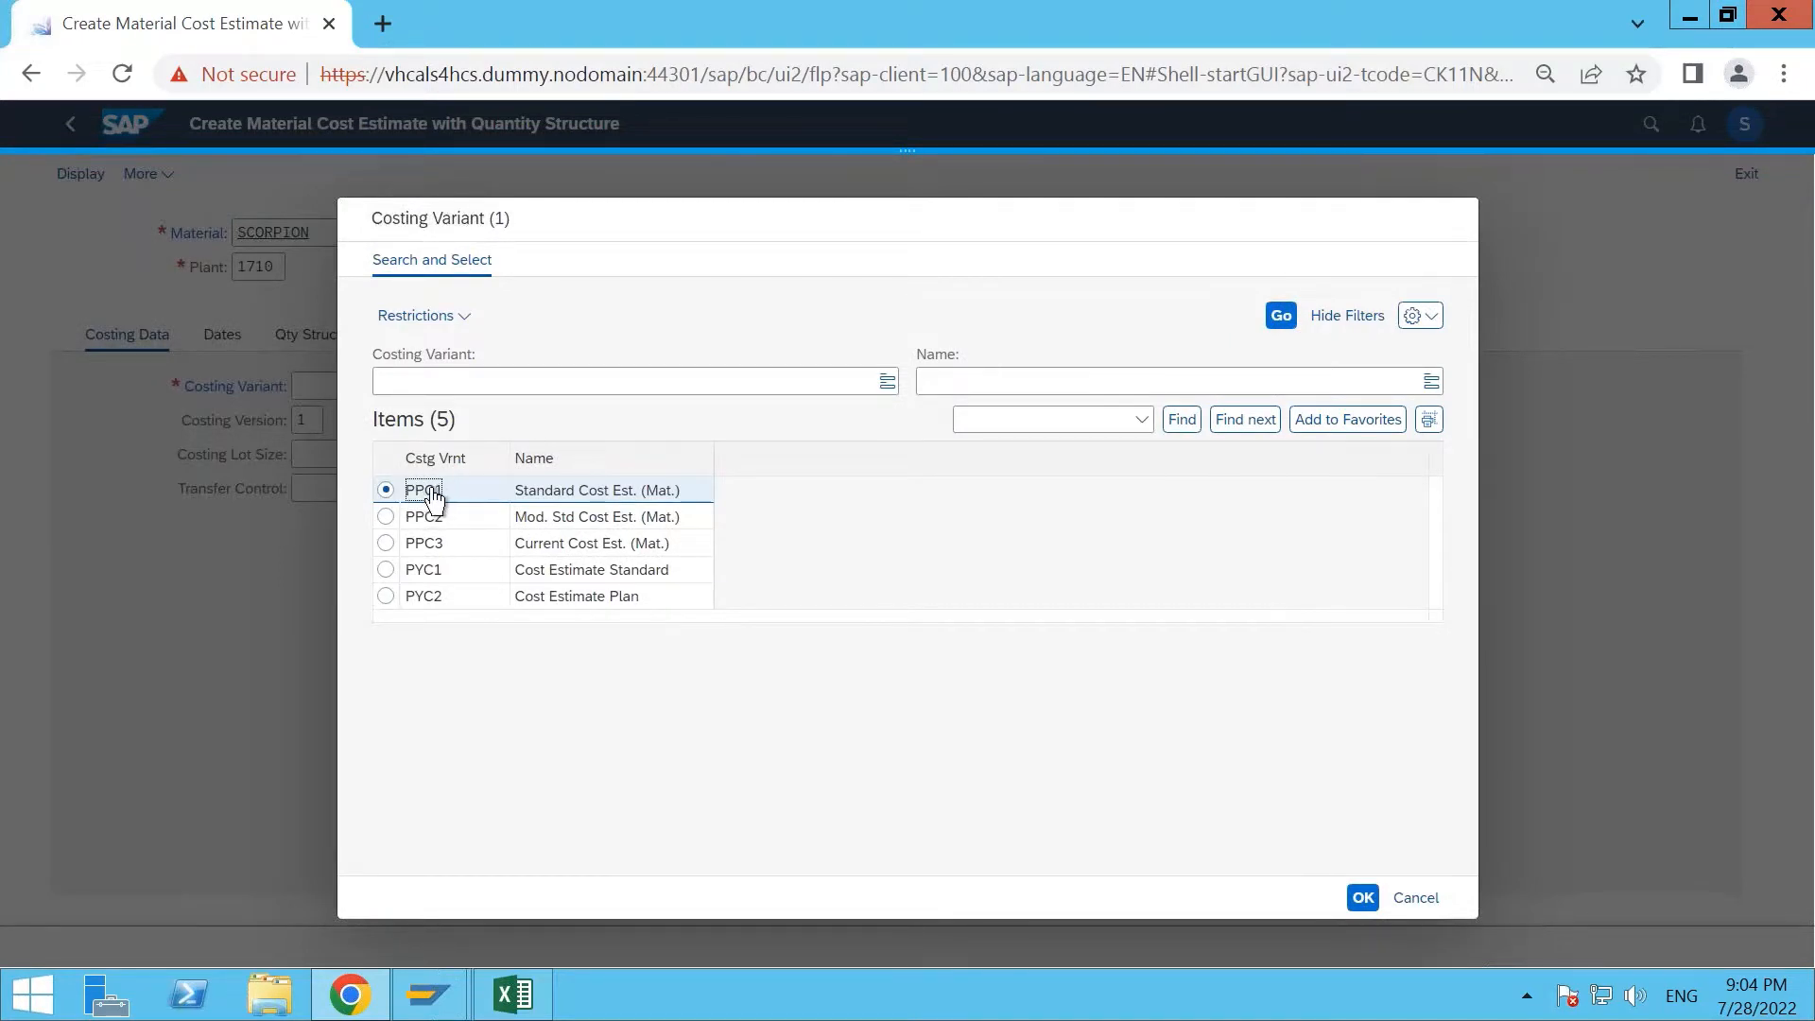
double_click(423, 491)
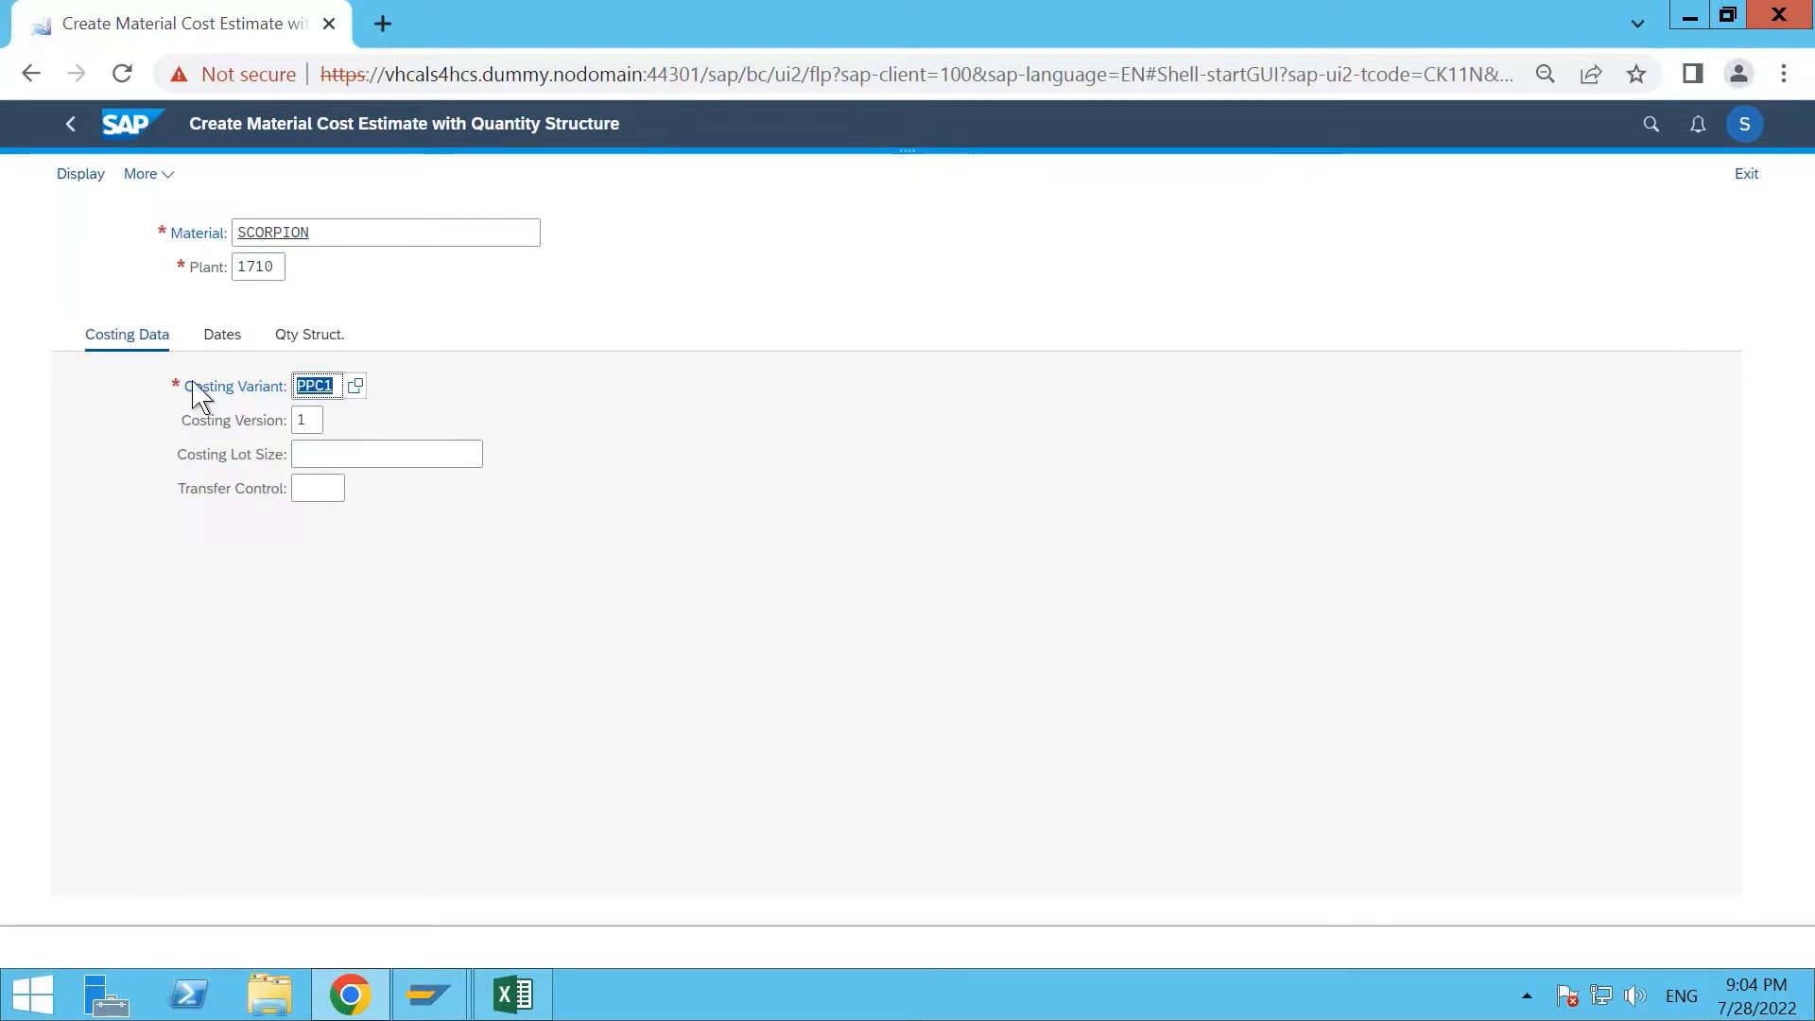
Set the Costing Date From of the cost estimate to 27.07.2022.
click(225, 336)
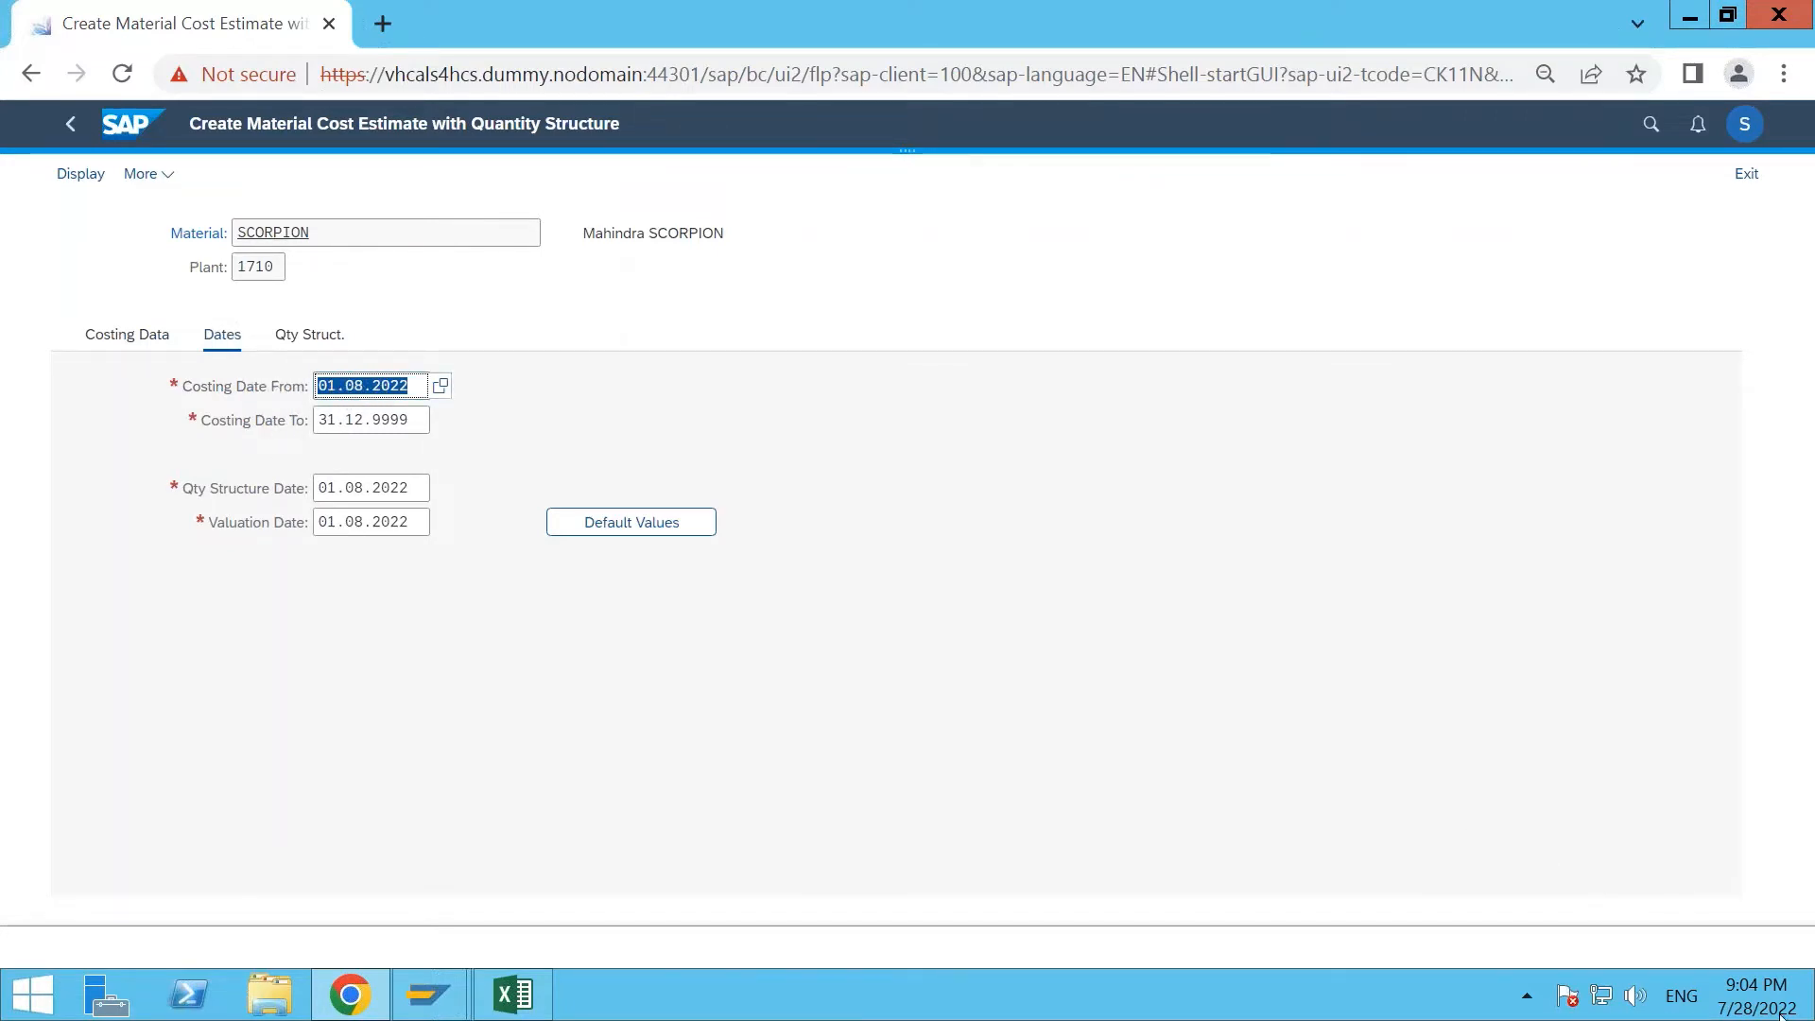
click(363, 385)
key(BackSpace)
text(7)
click(441, 385)
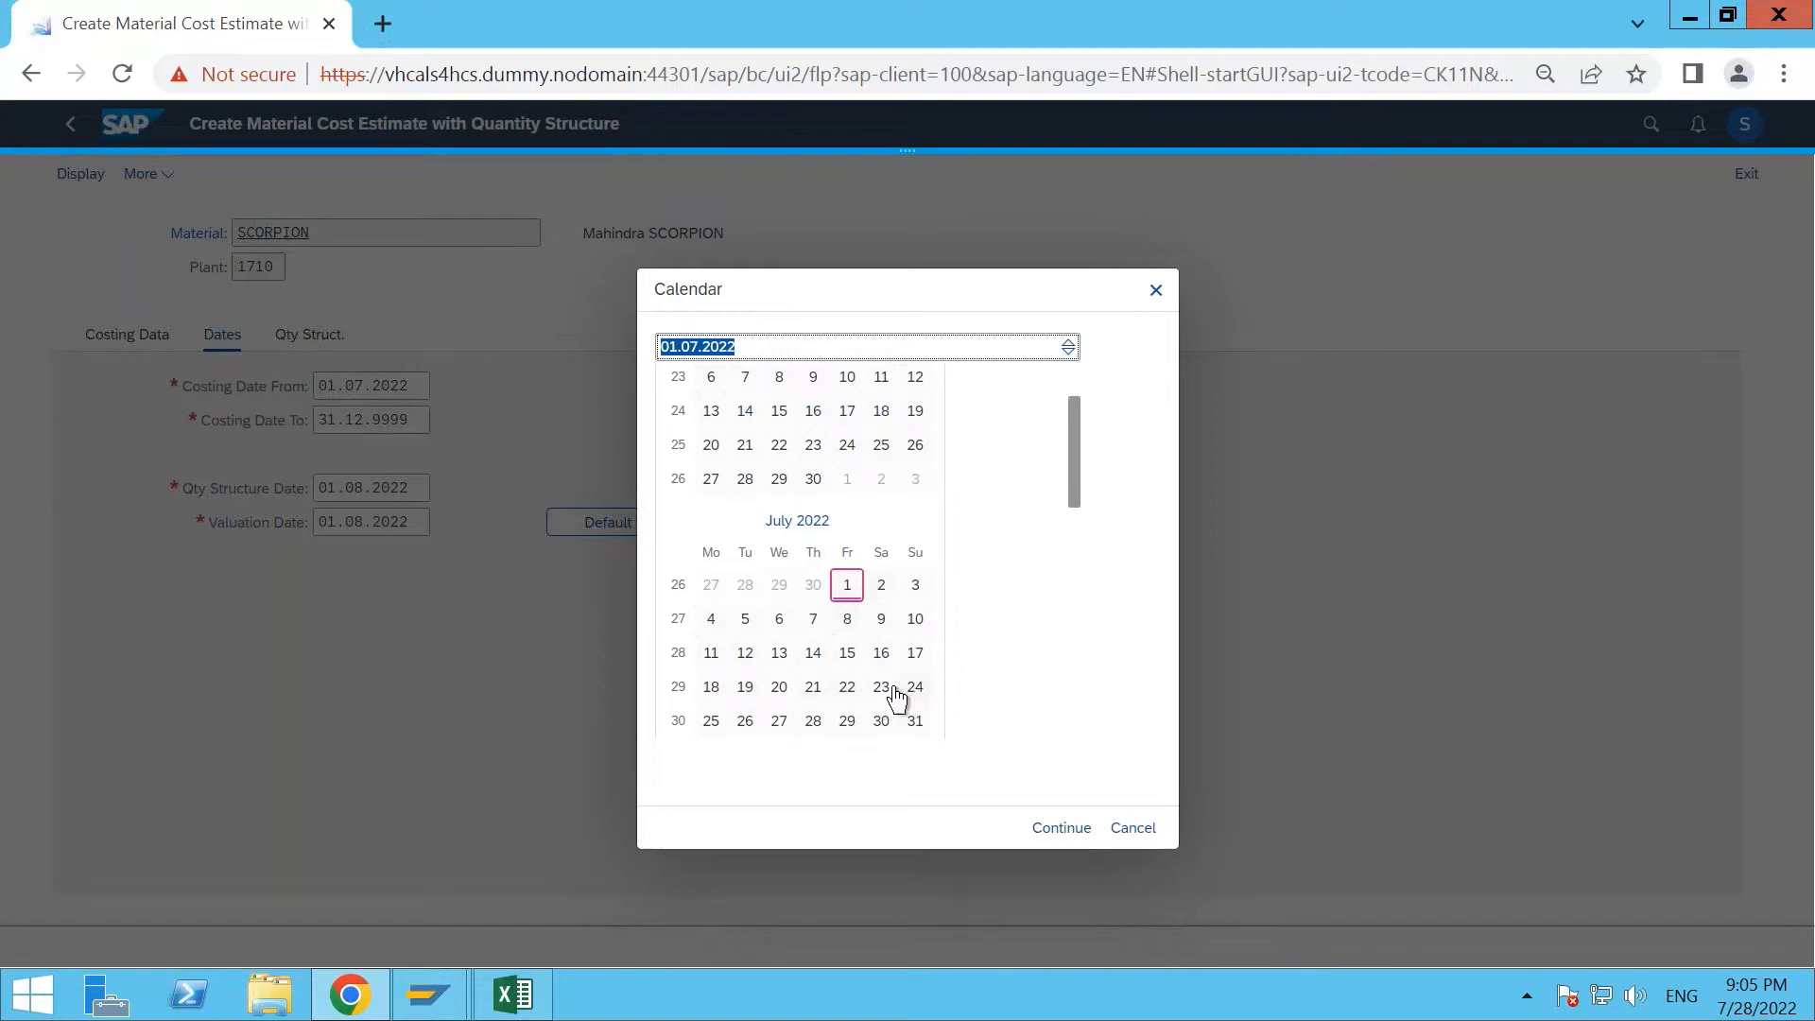
double_click(778, 722)
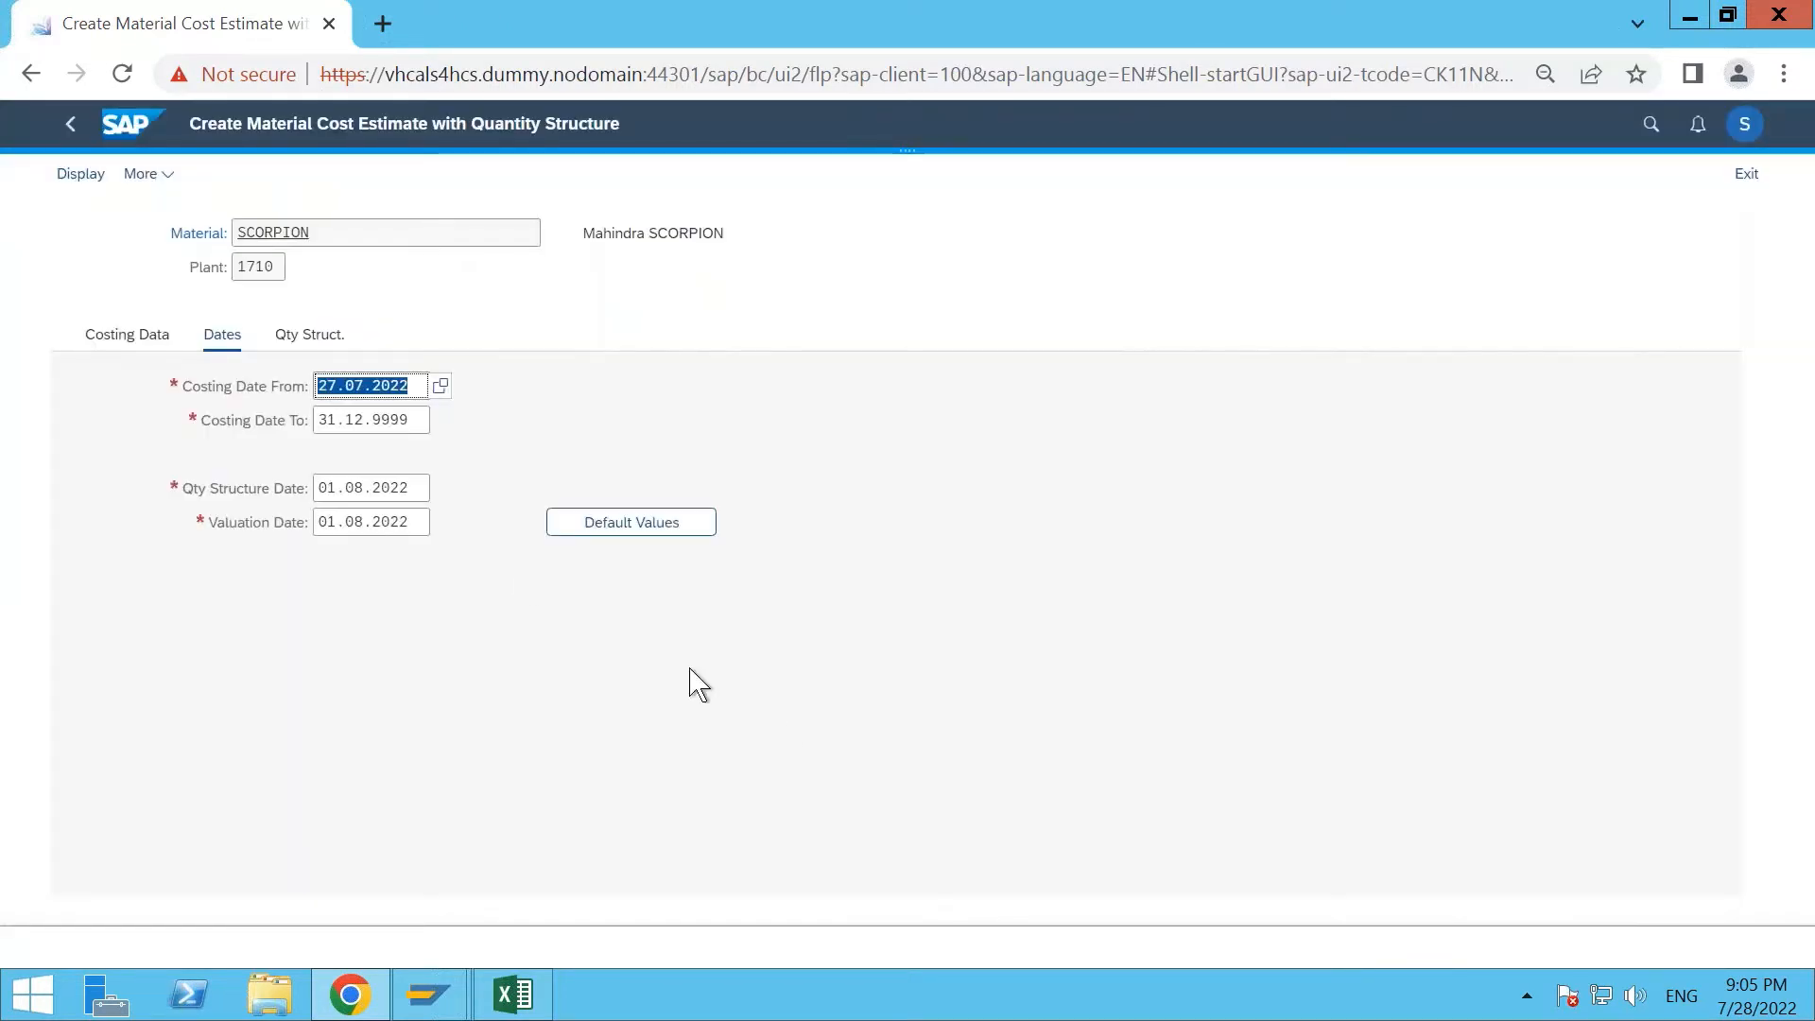
Set the Costing Date To of the cost estimate to 27.07.2023.
click(414, 385)
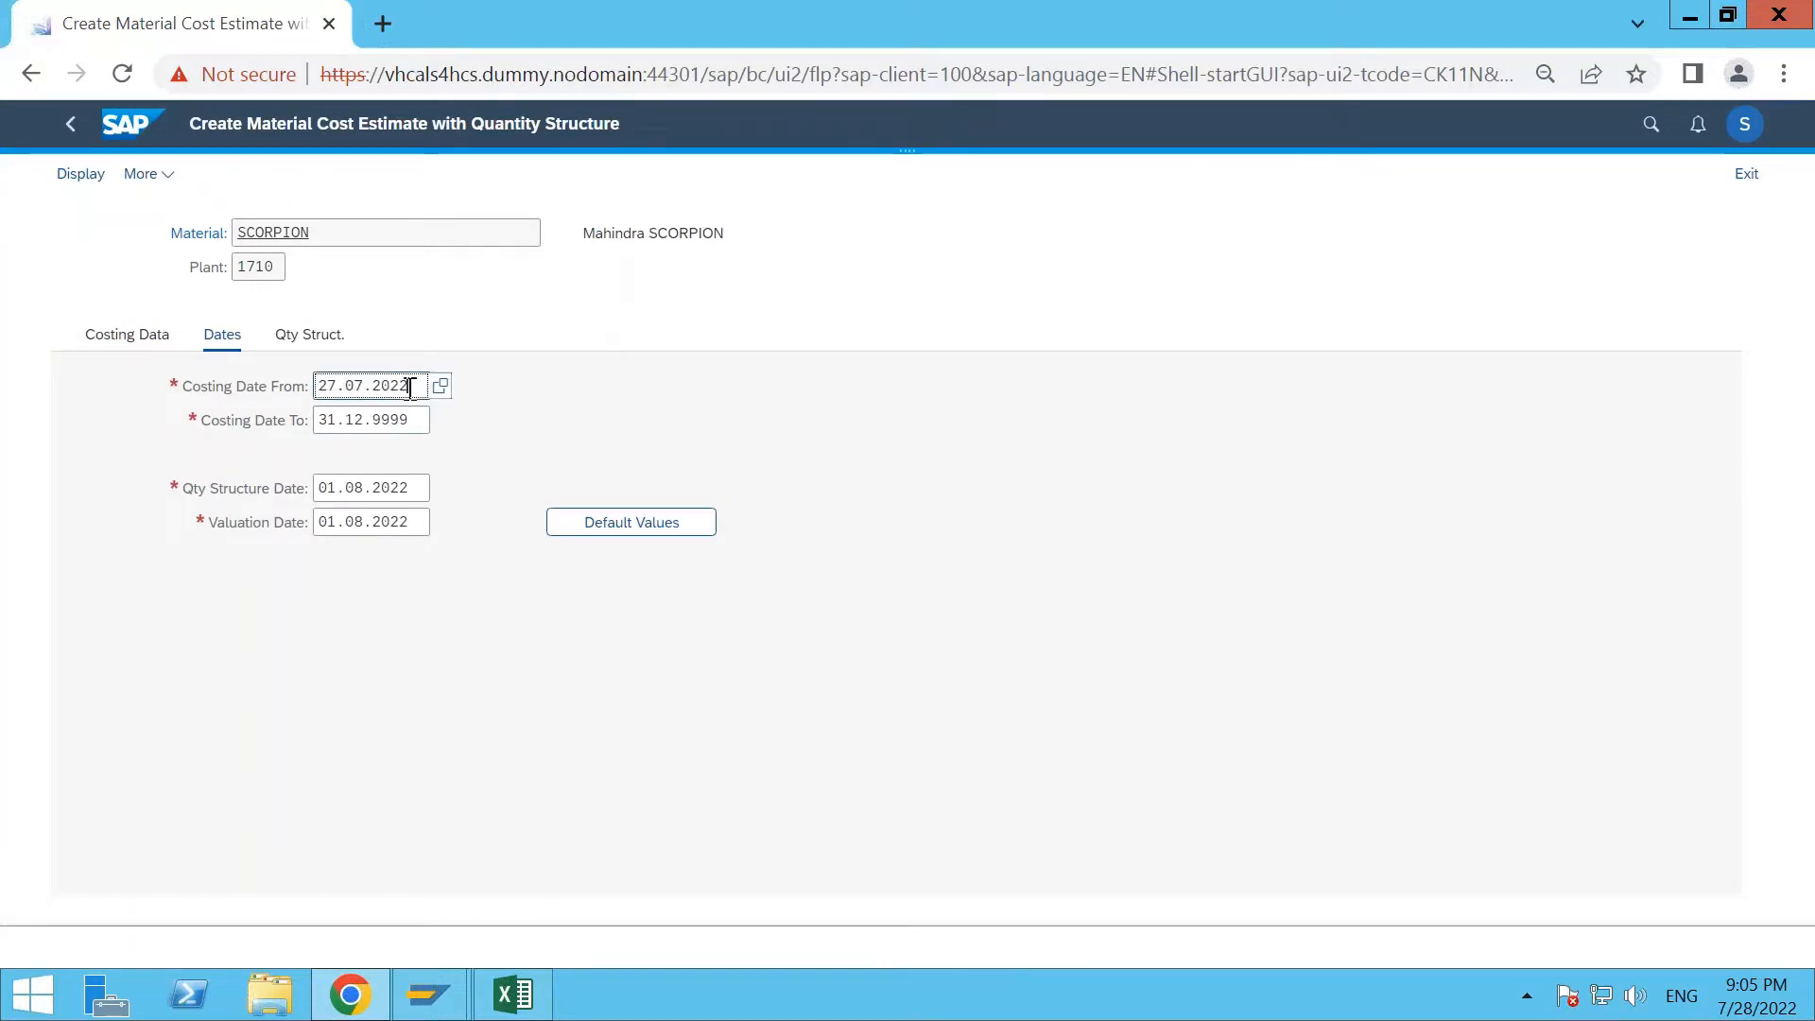
drag(409, 385, 316, 437)
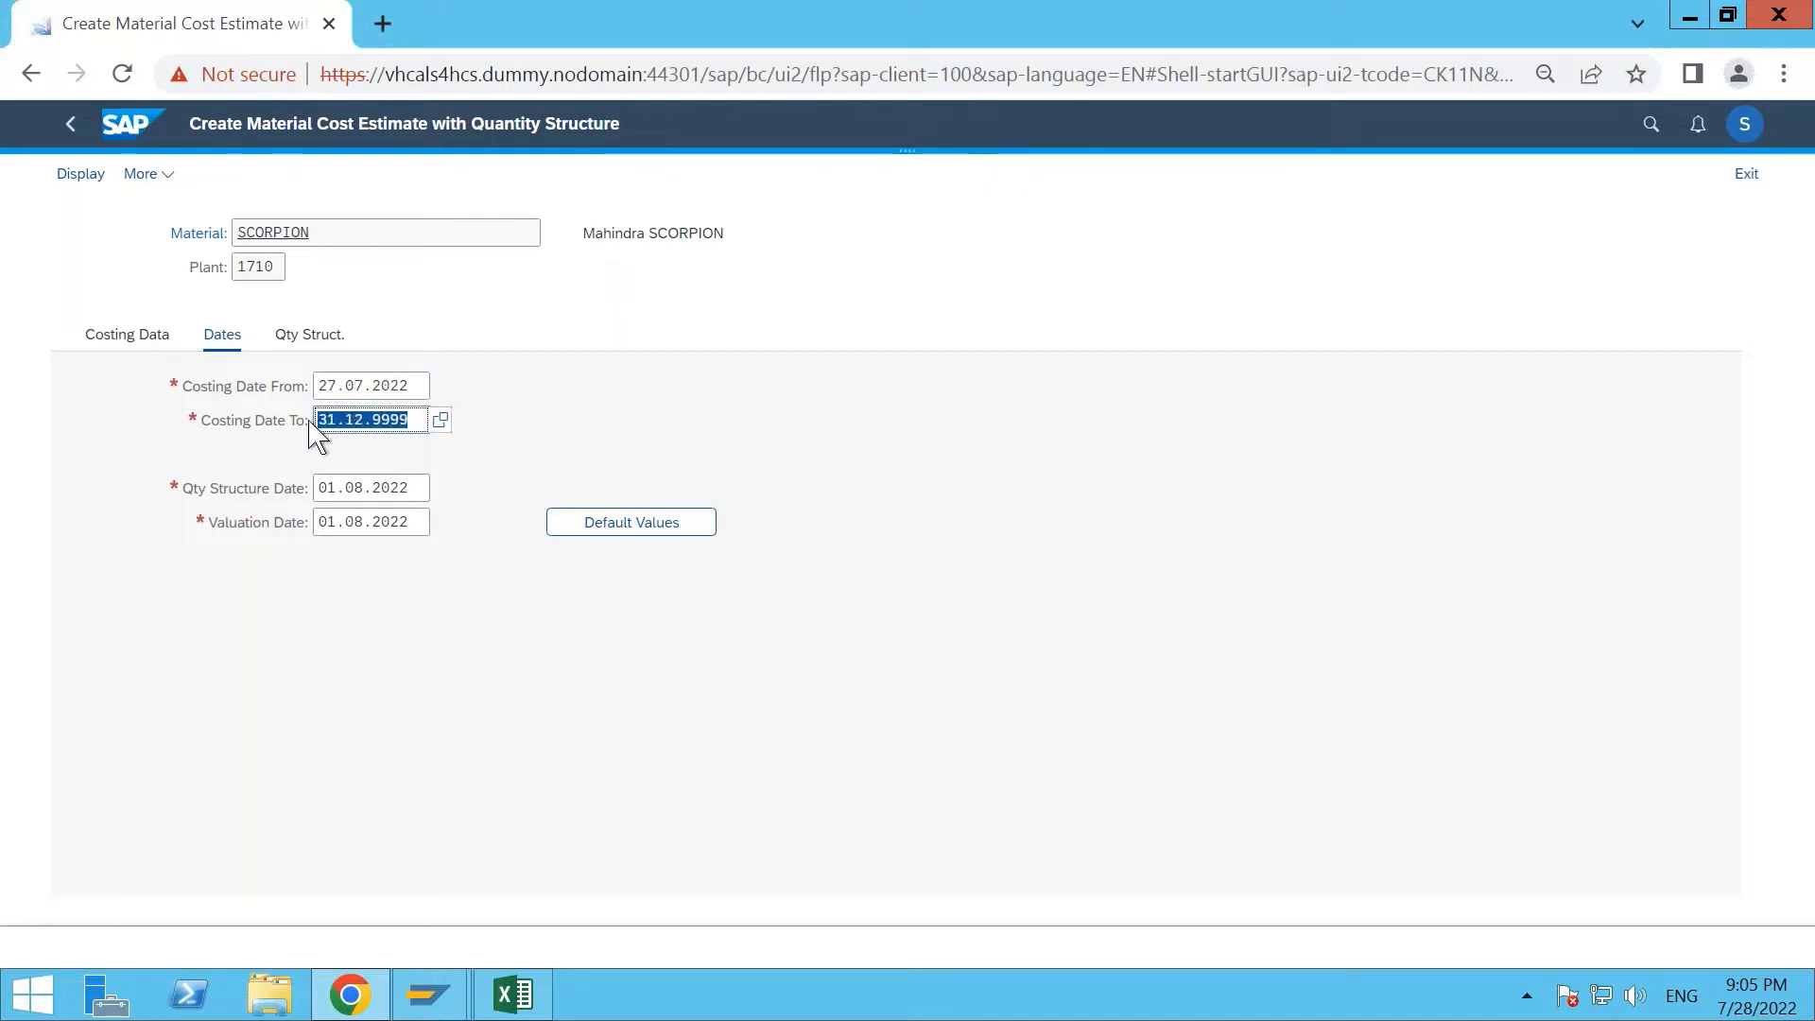
text(27.07.2022)
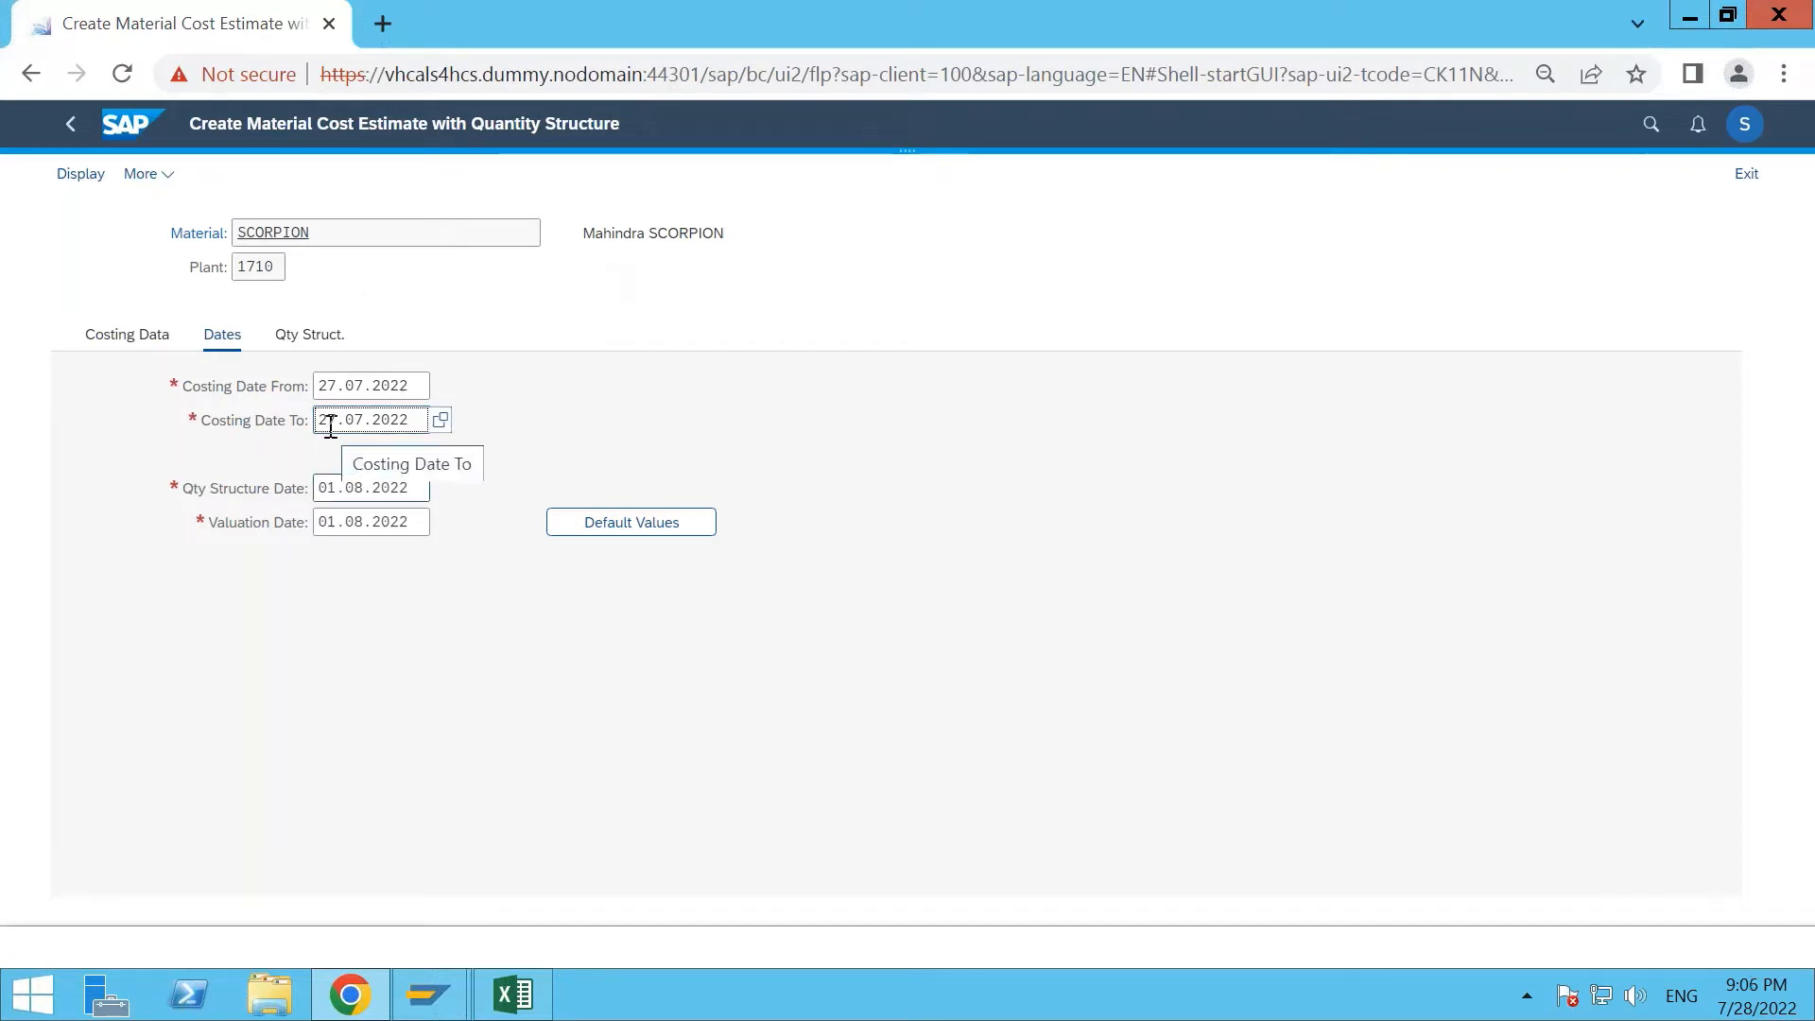
key(BackSpace)
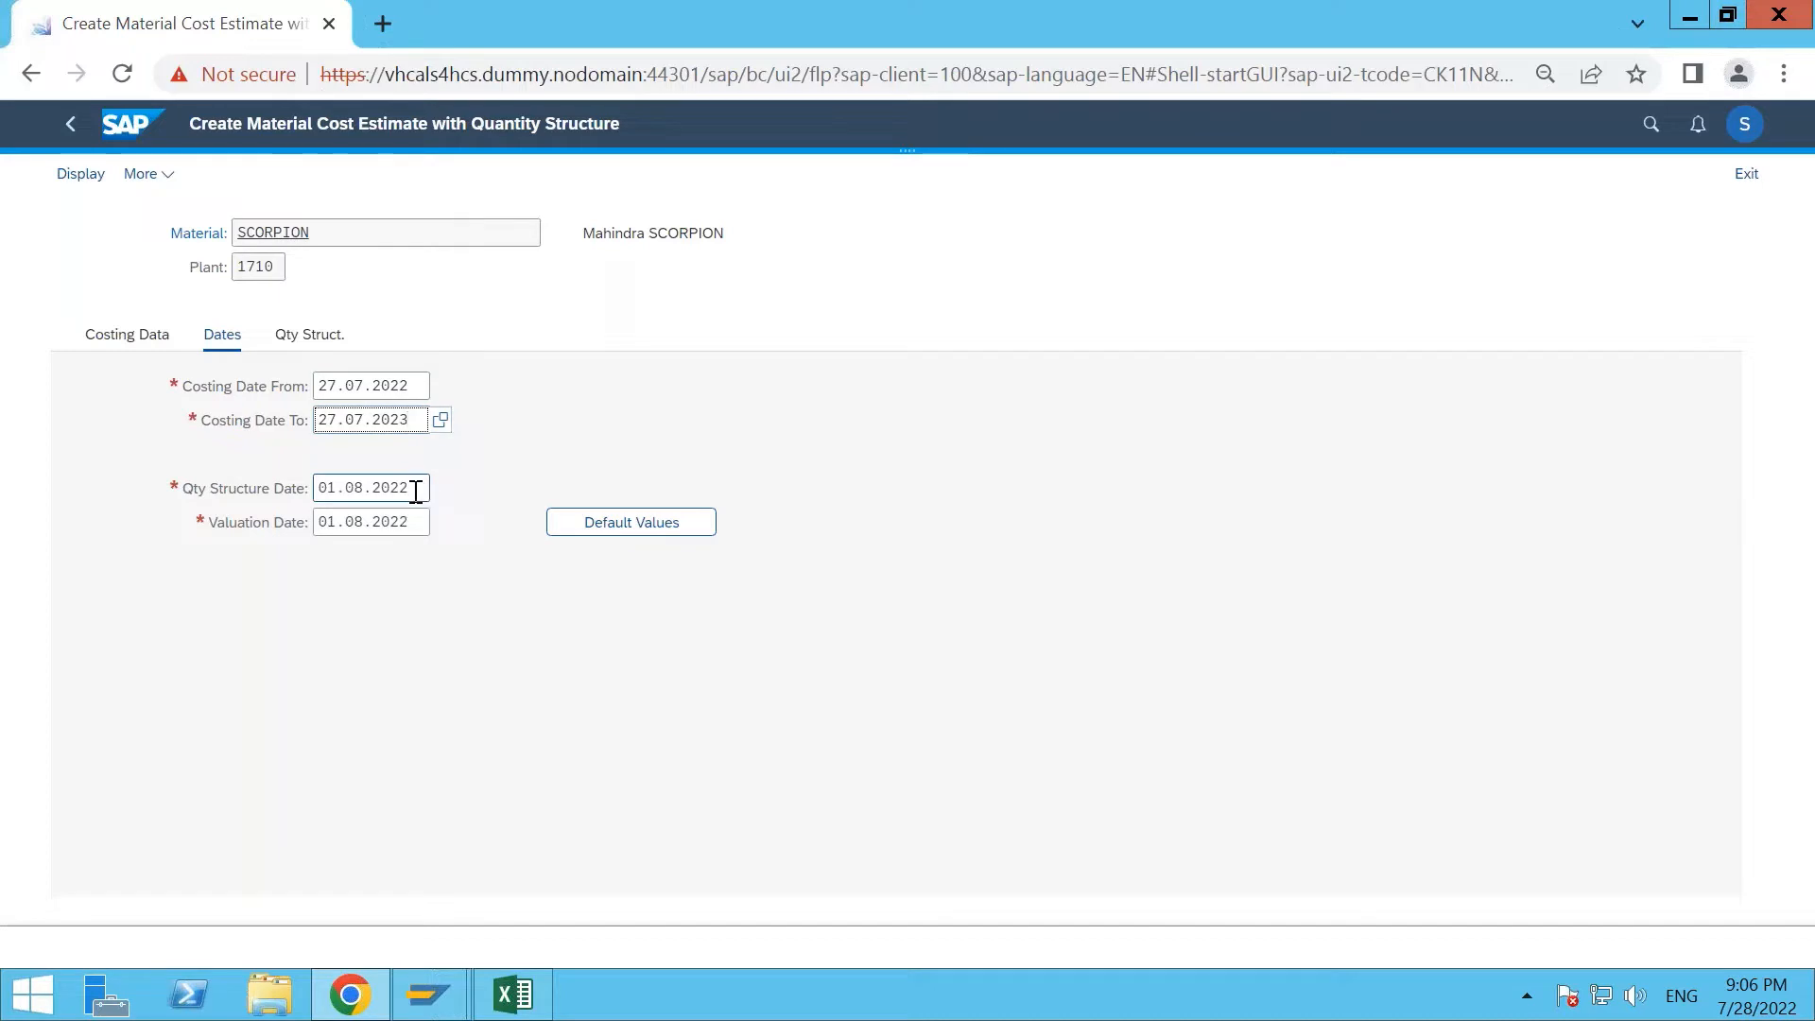
Copy the Costing Date From, 27.07.2022, into the Qty Structure Date and the Valuation Date.
click(411, 387)
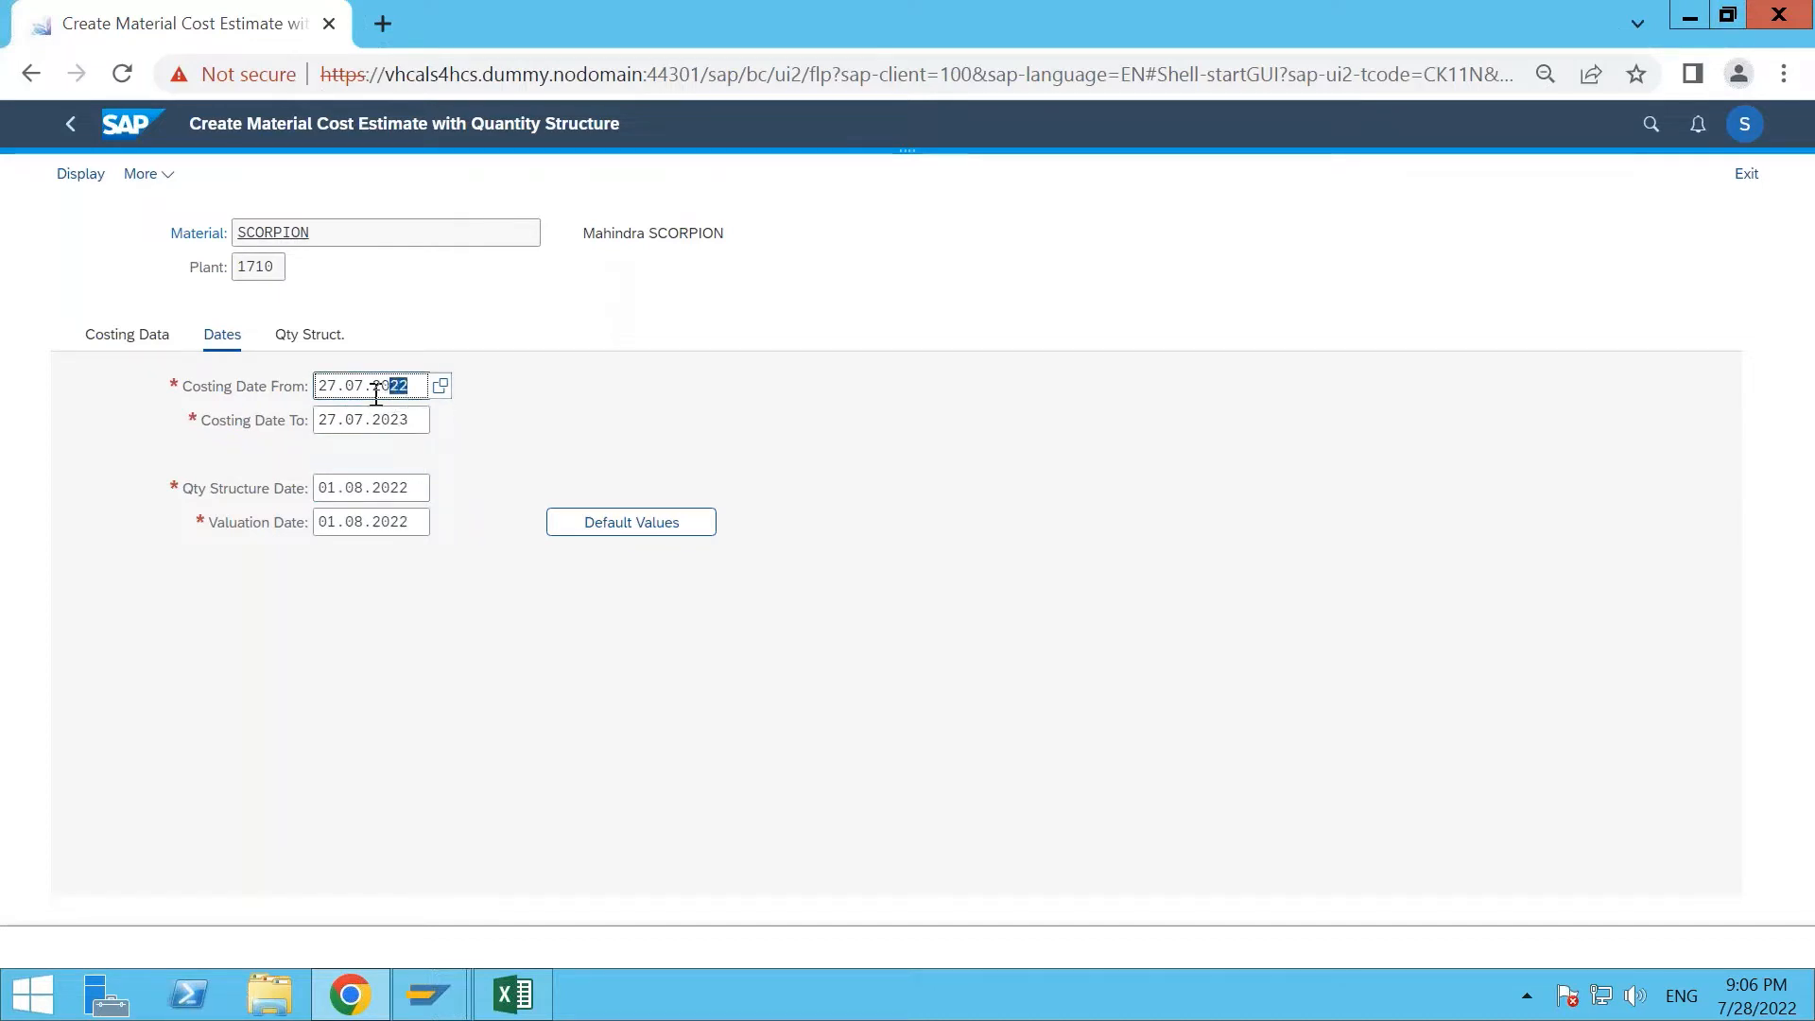
drag(376, 393, 318, 389)
key(ctrl+c)
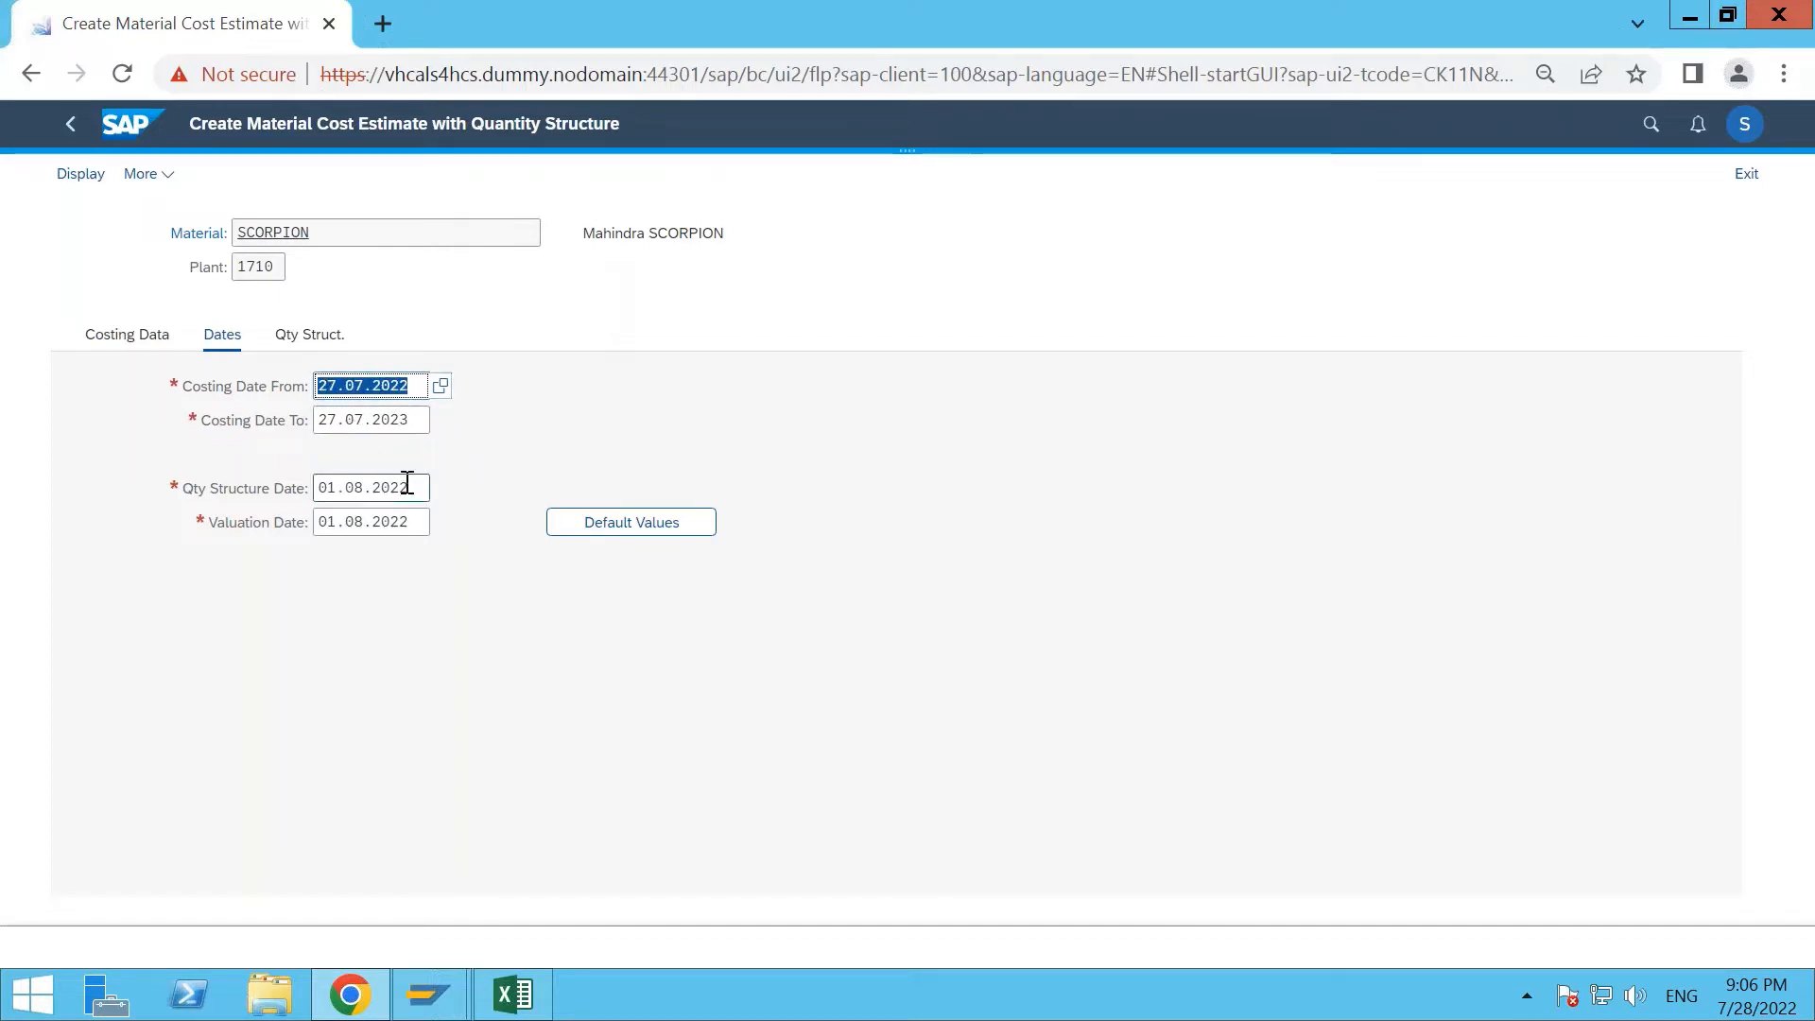
drag(409, 484, 316, 543)
key(ctrl+v)
key(ctrl+v)
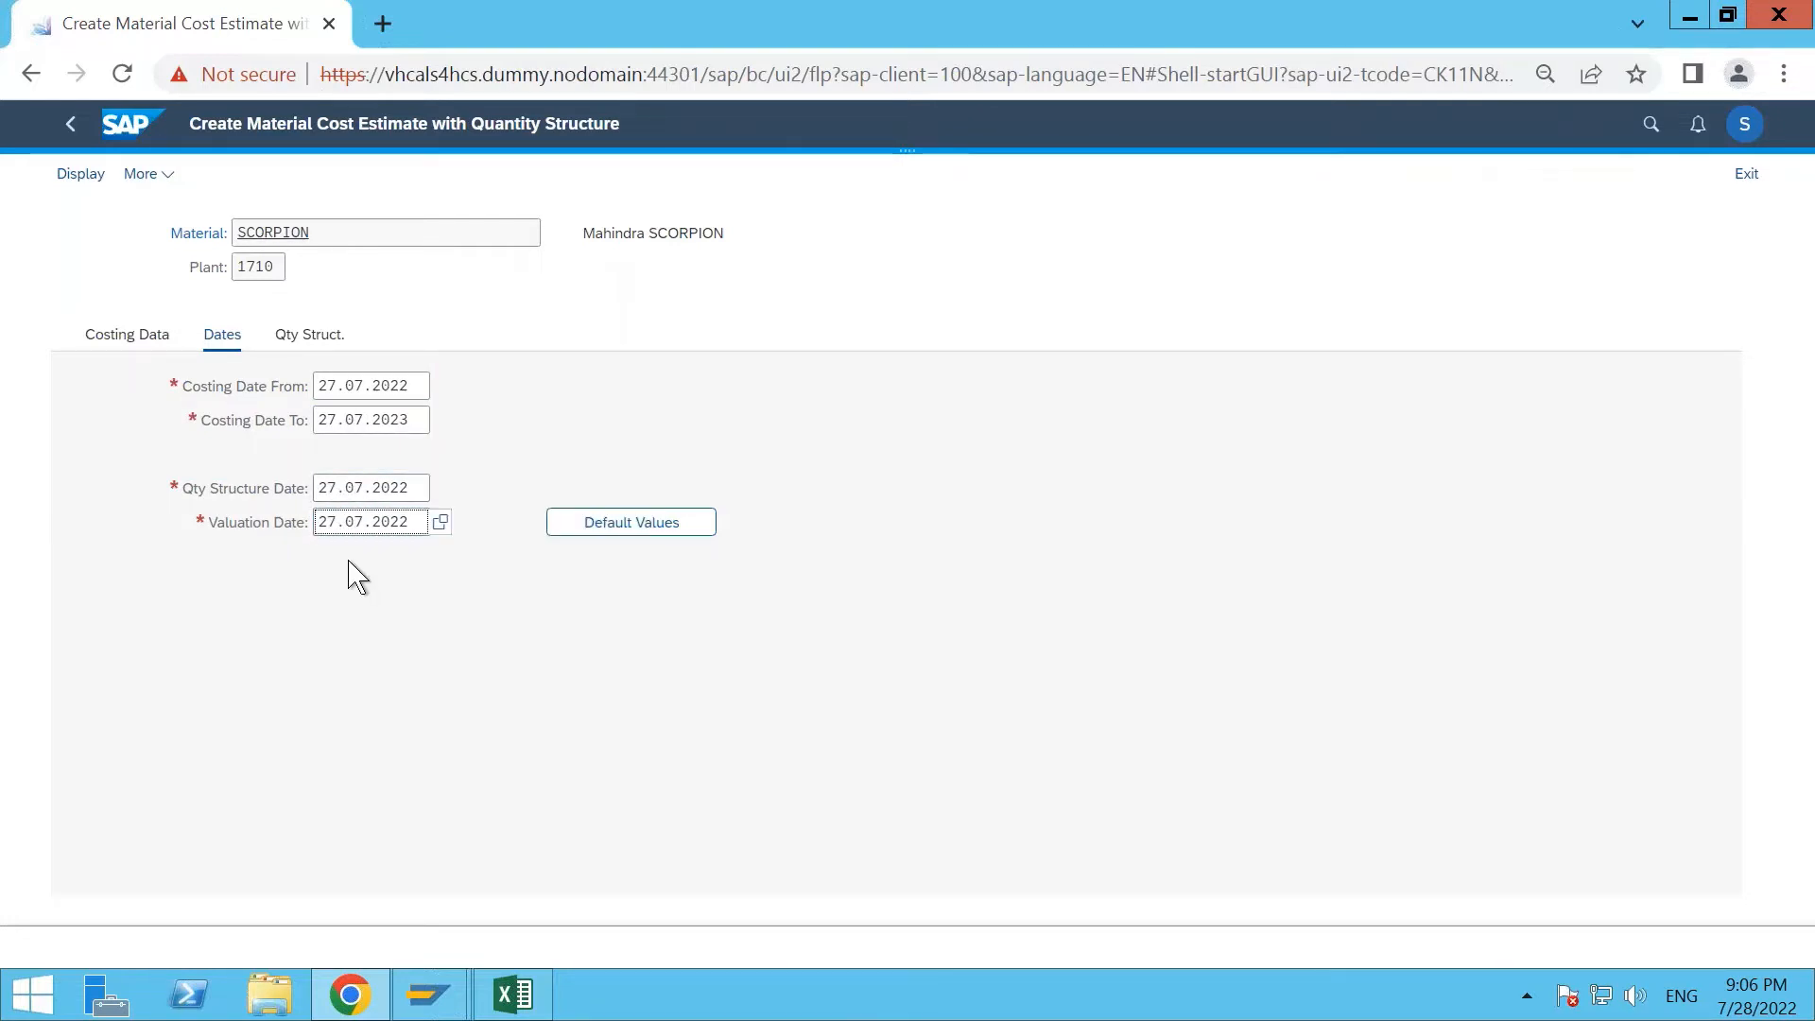
Run the cost estimate with the entered dates and widen the costing structure to show full component names and total values.
key(Return)
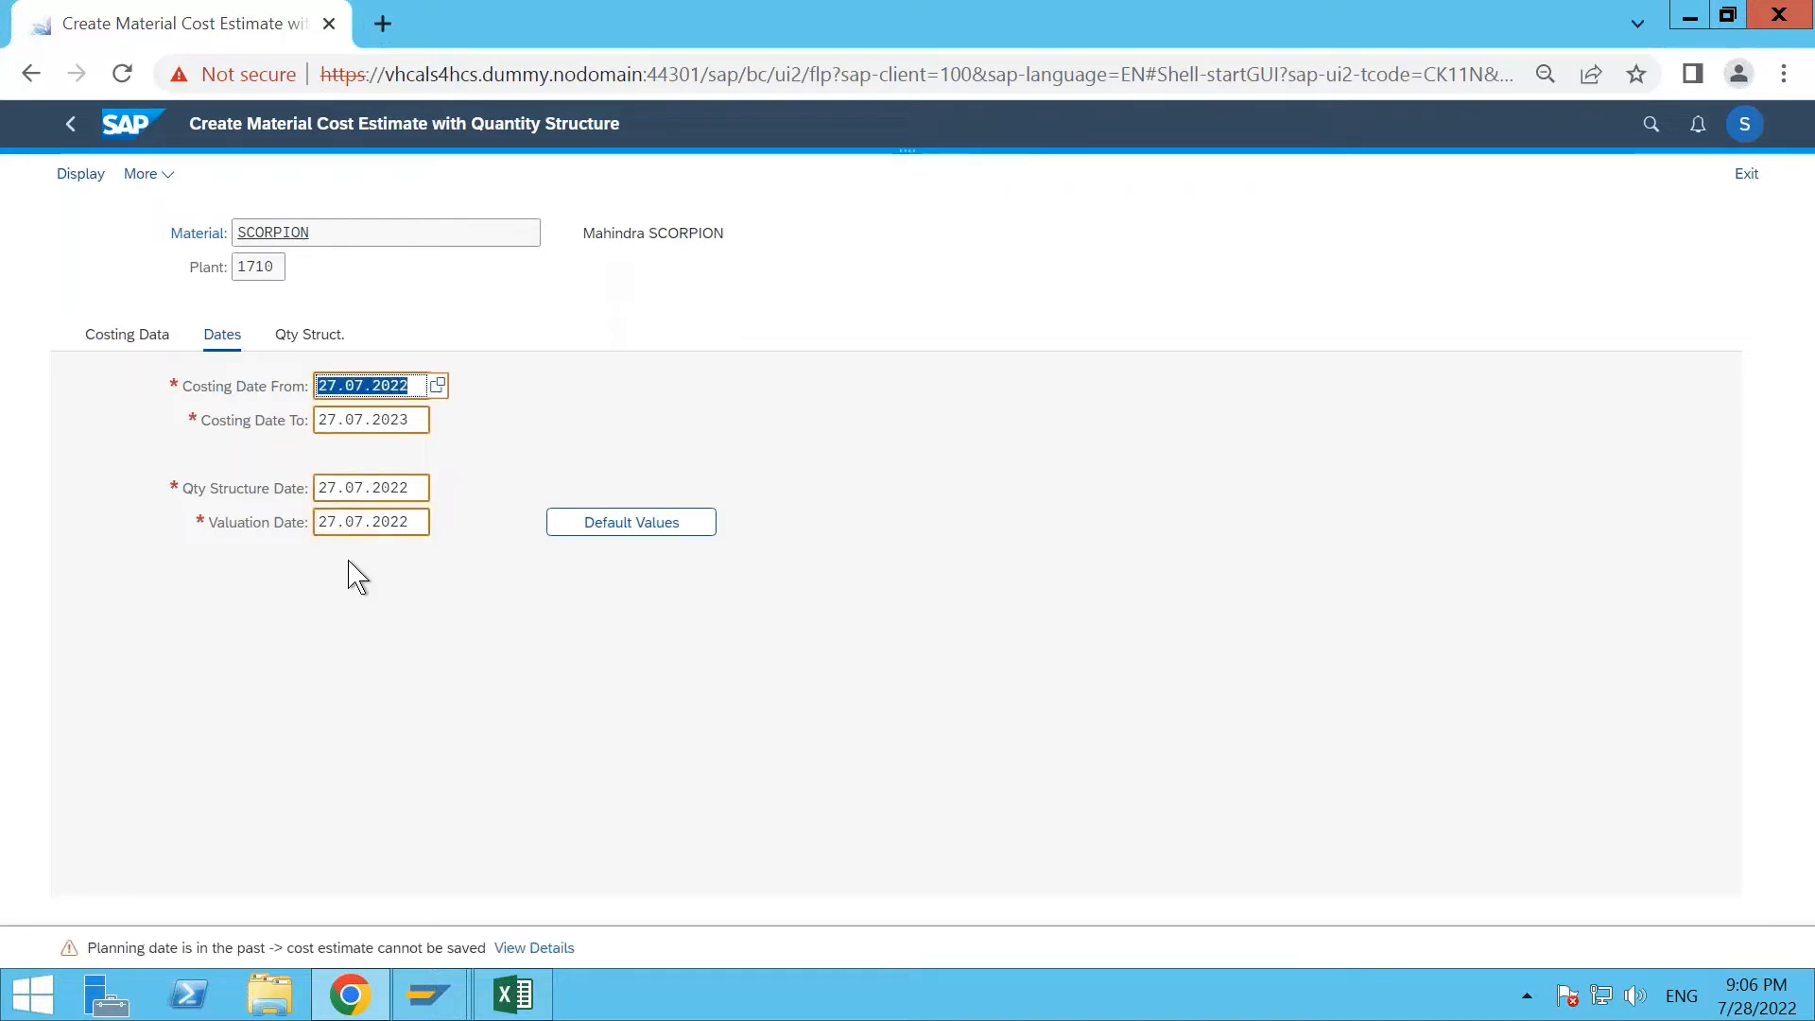
key(Return)
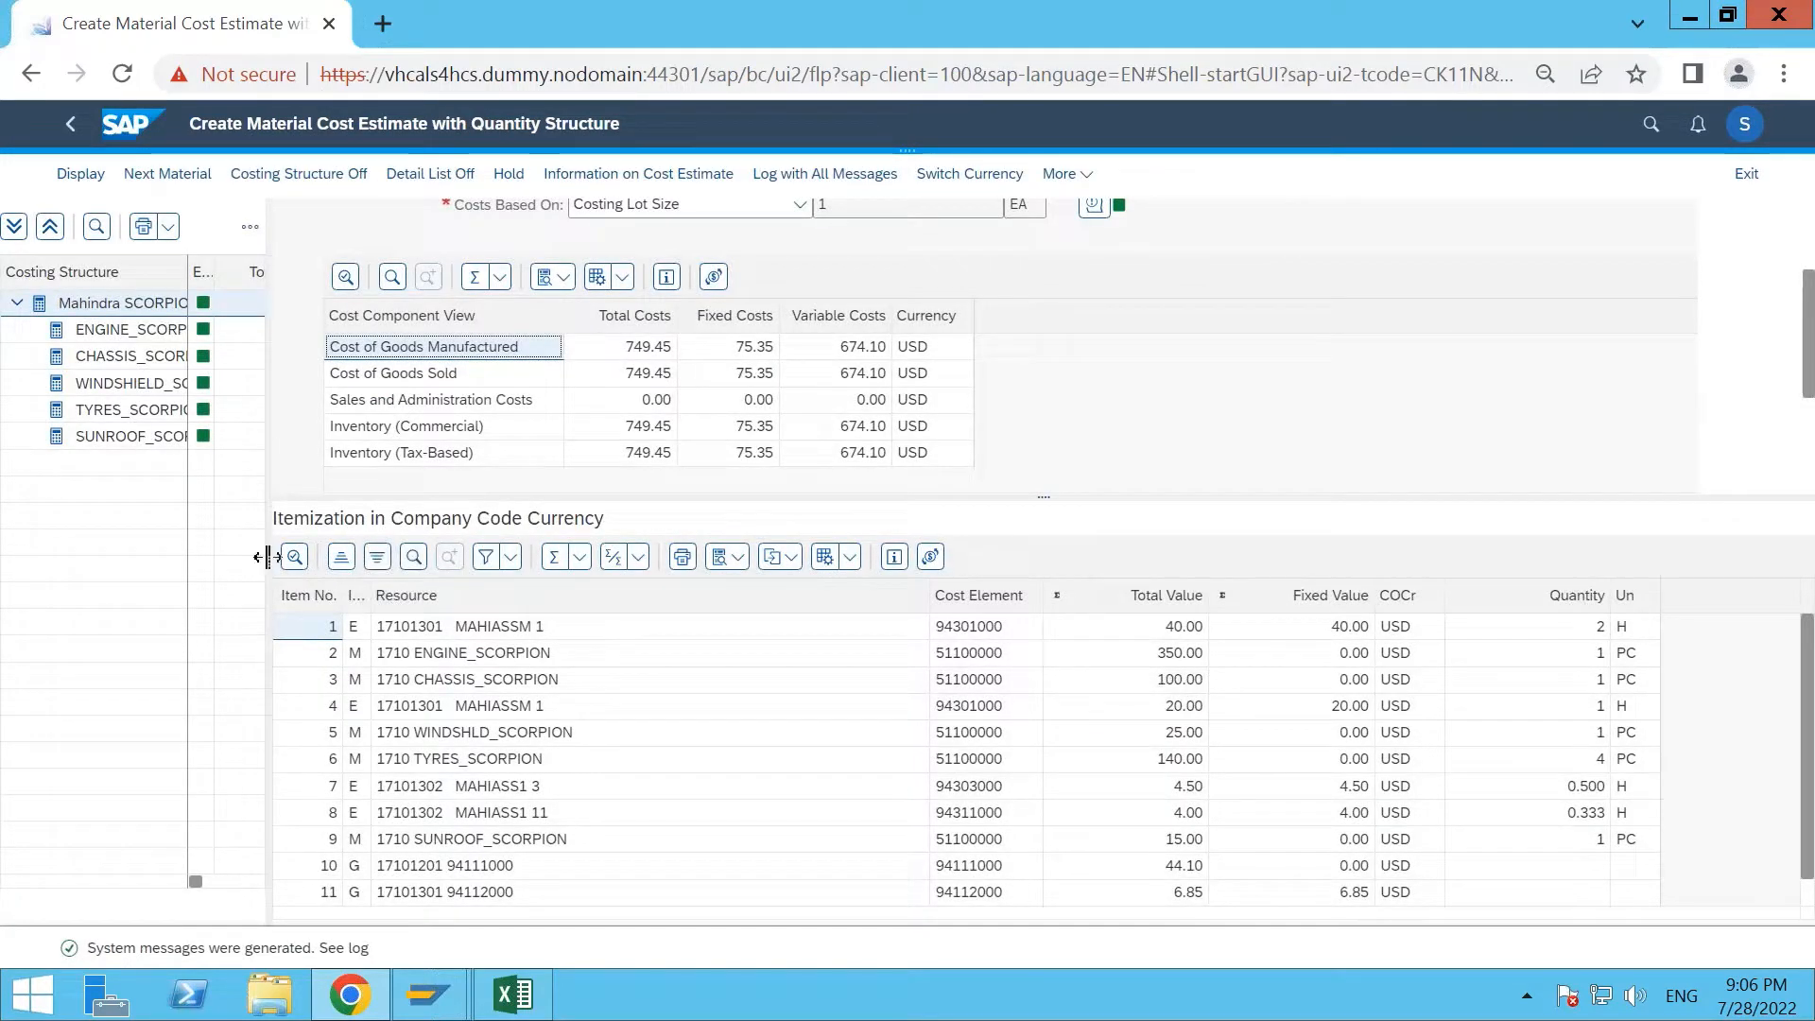
drag(270, 548, 336, 548)
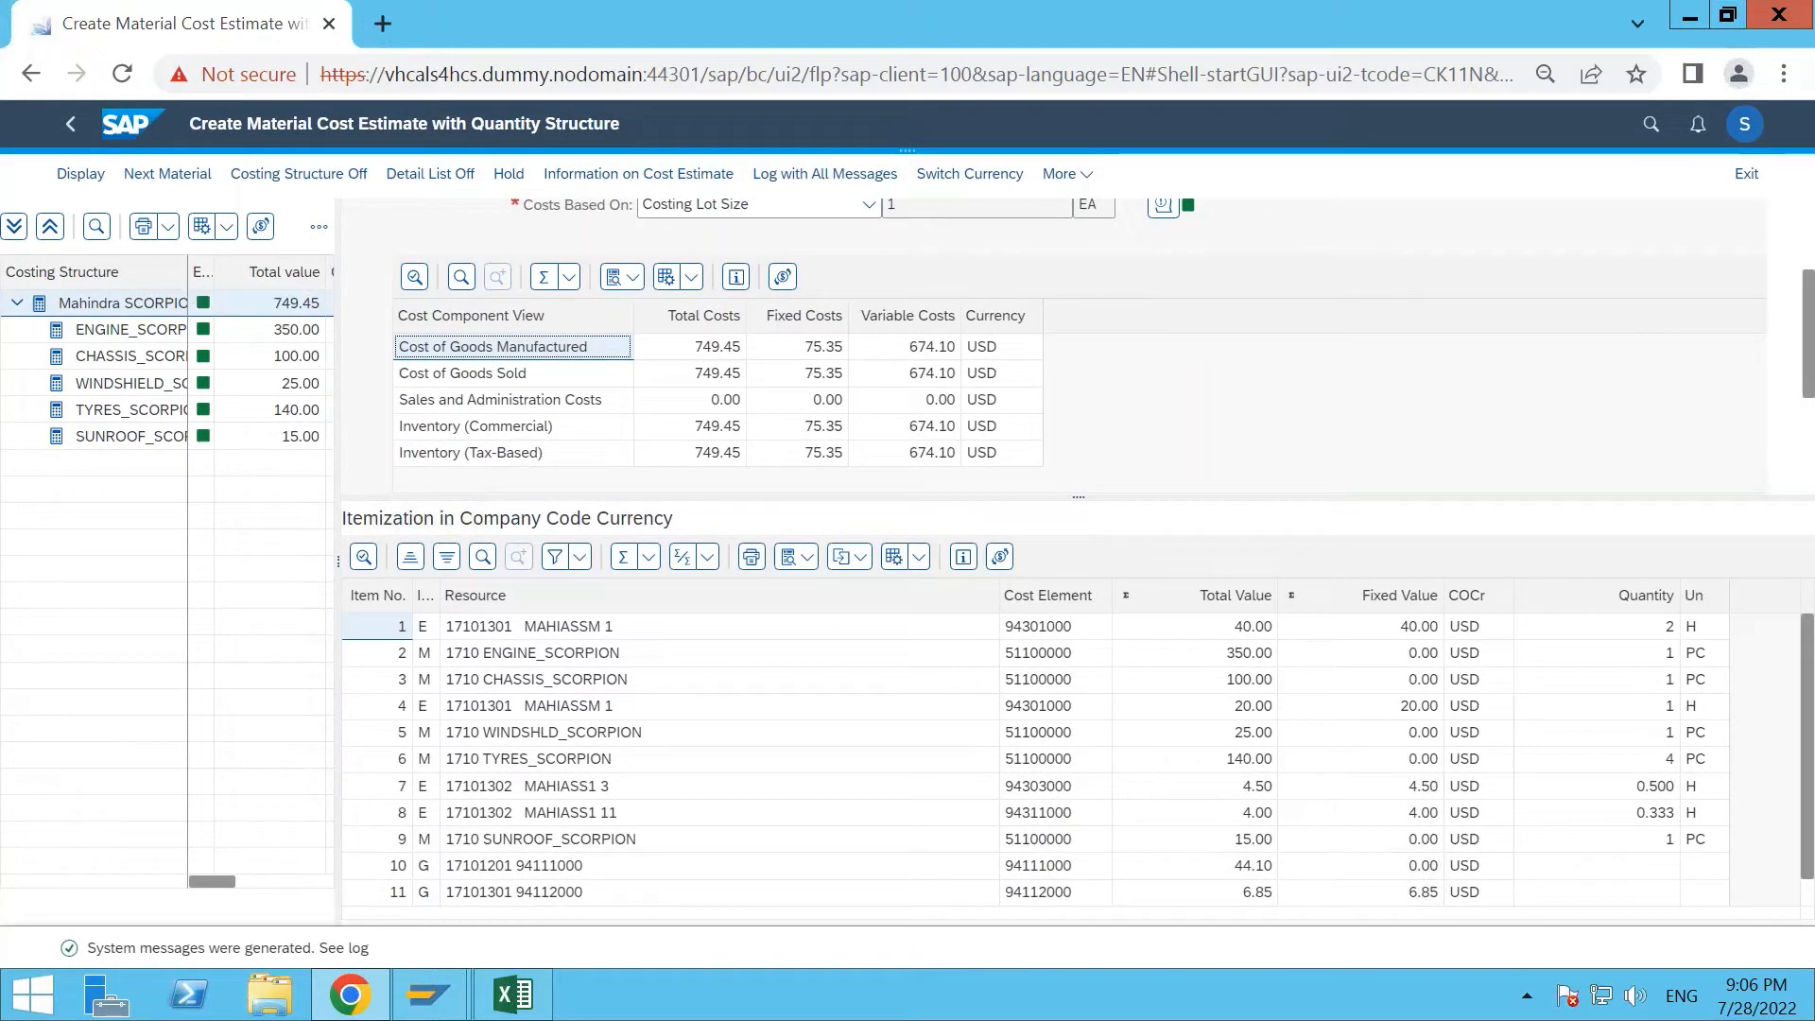
drag(188, 274, 228, 279)
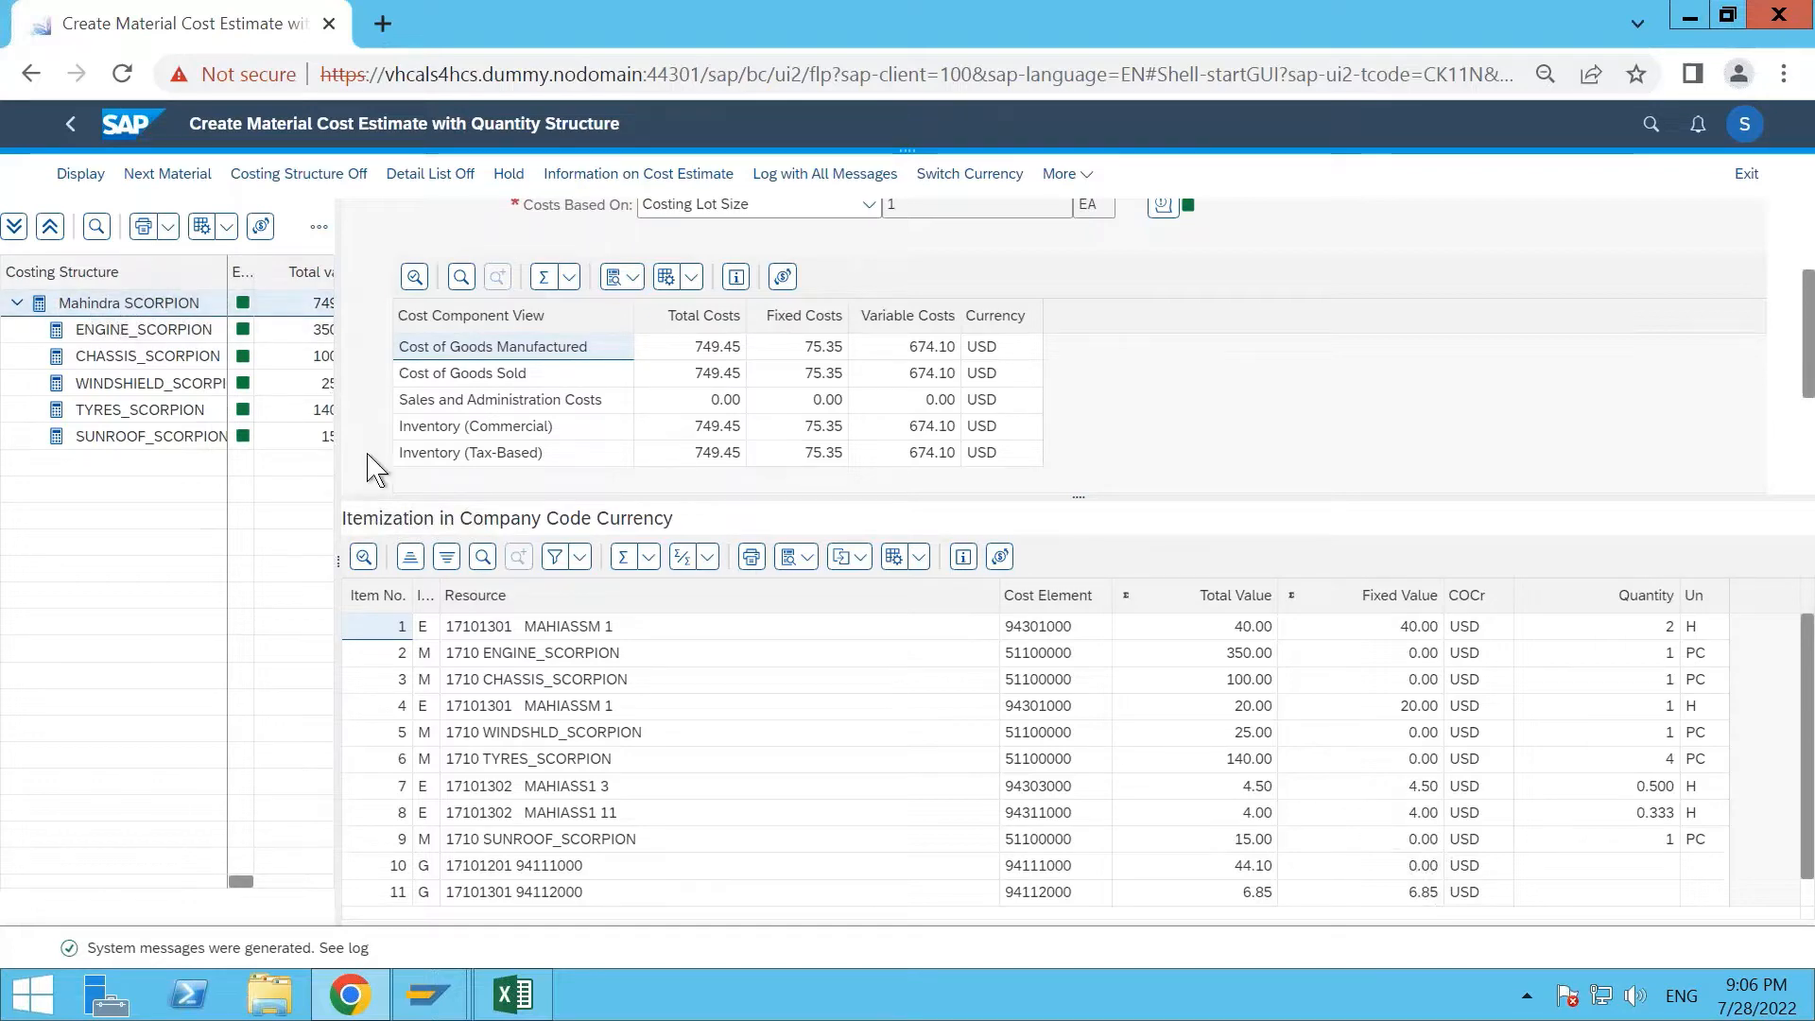
mouse_move(449, 540)
mouse_down()
mouse_move(413, 534)
mouse_move(446, 534)
mouse_up()
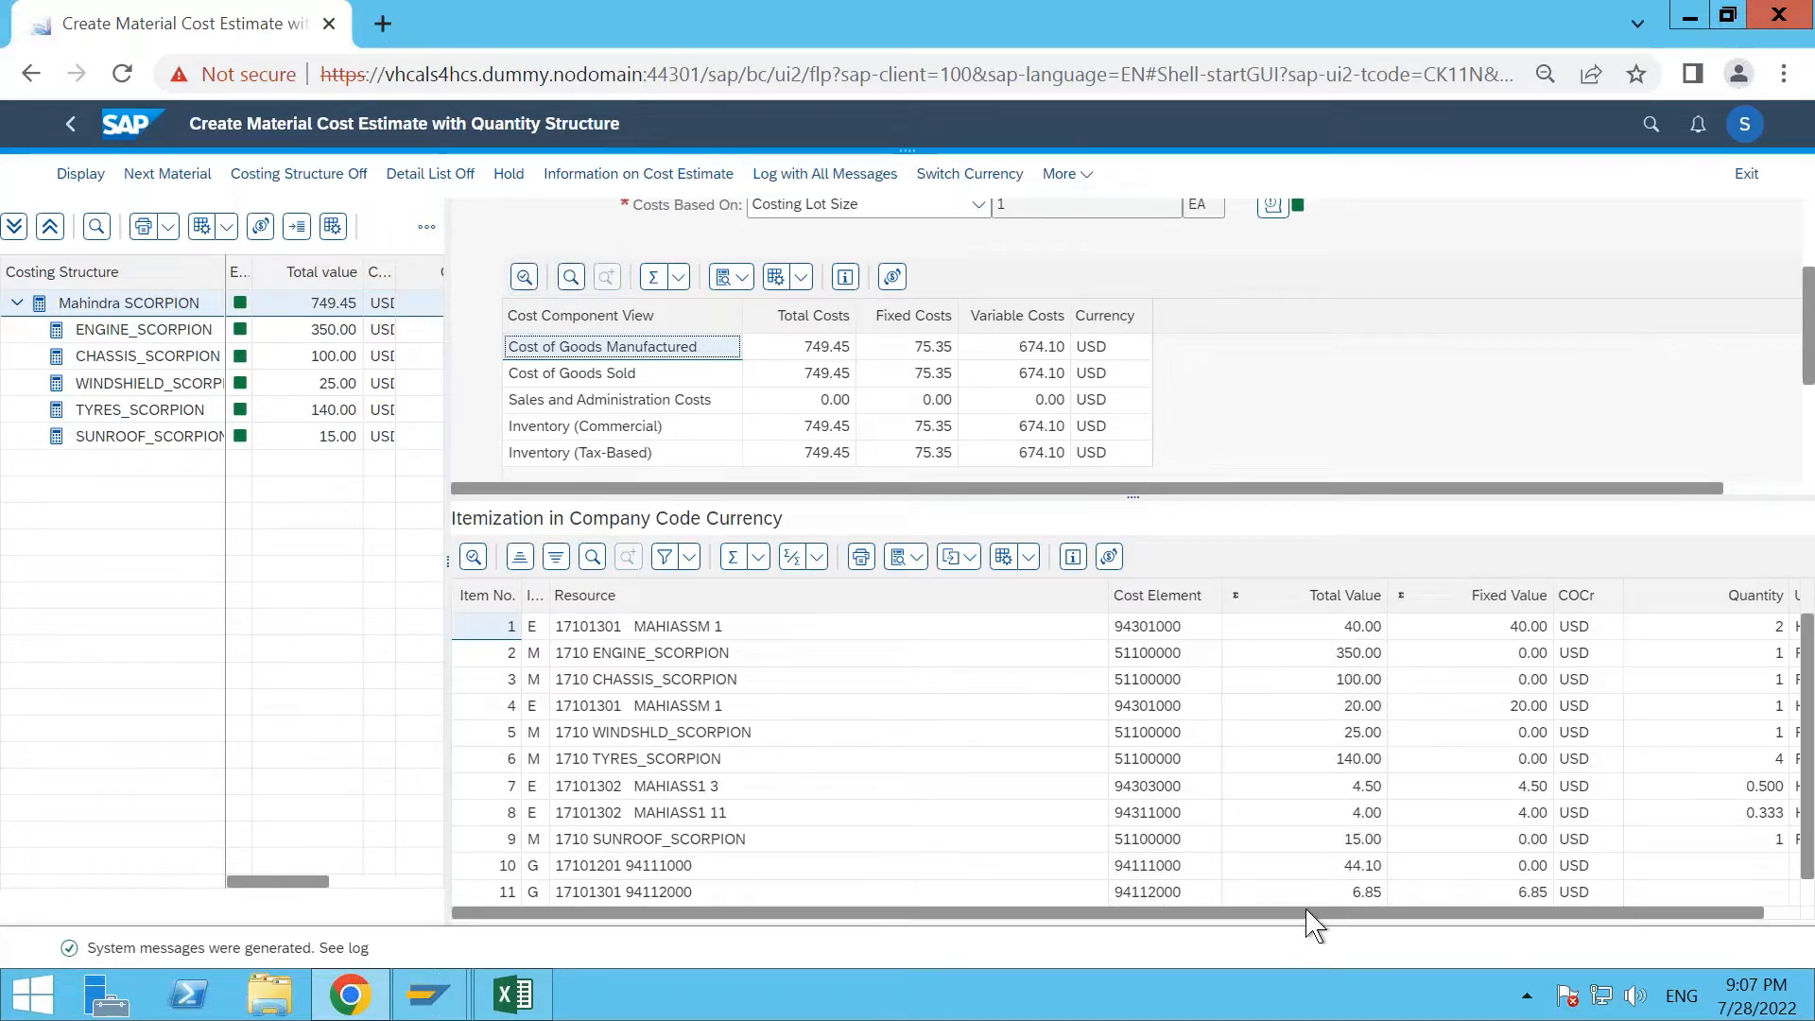
Examine the itemization through to its totals, together with the costing data and the BOM and routing data of SCORPION.
drag(1338, 914, 1569, 917)
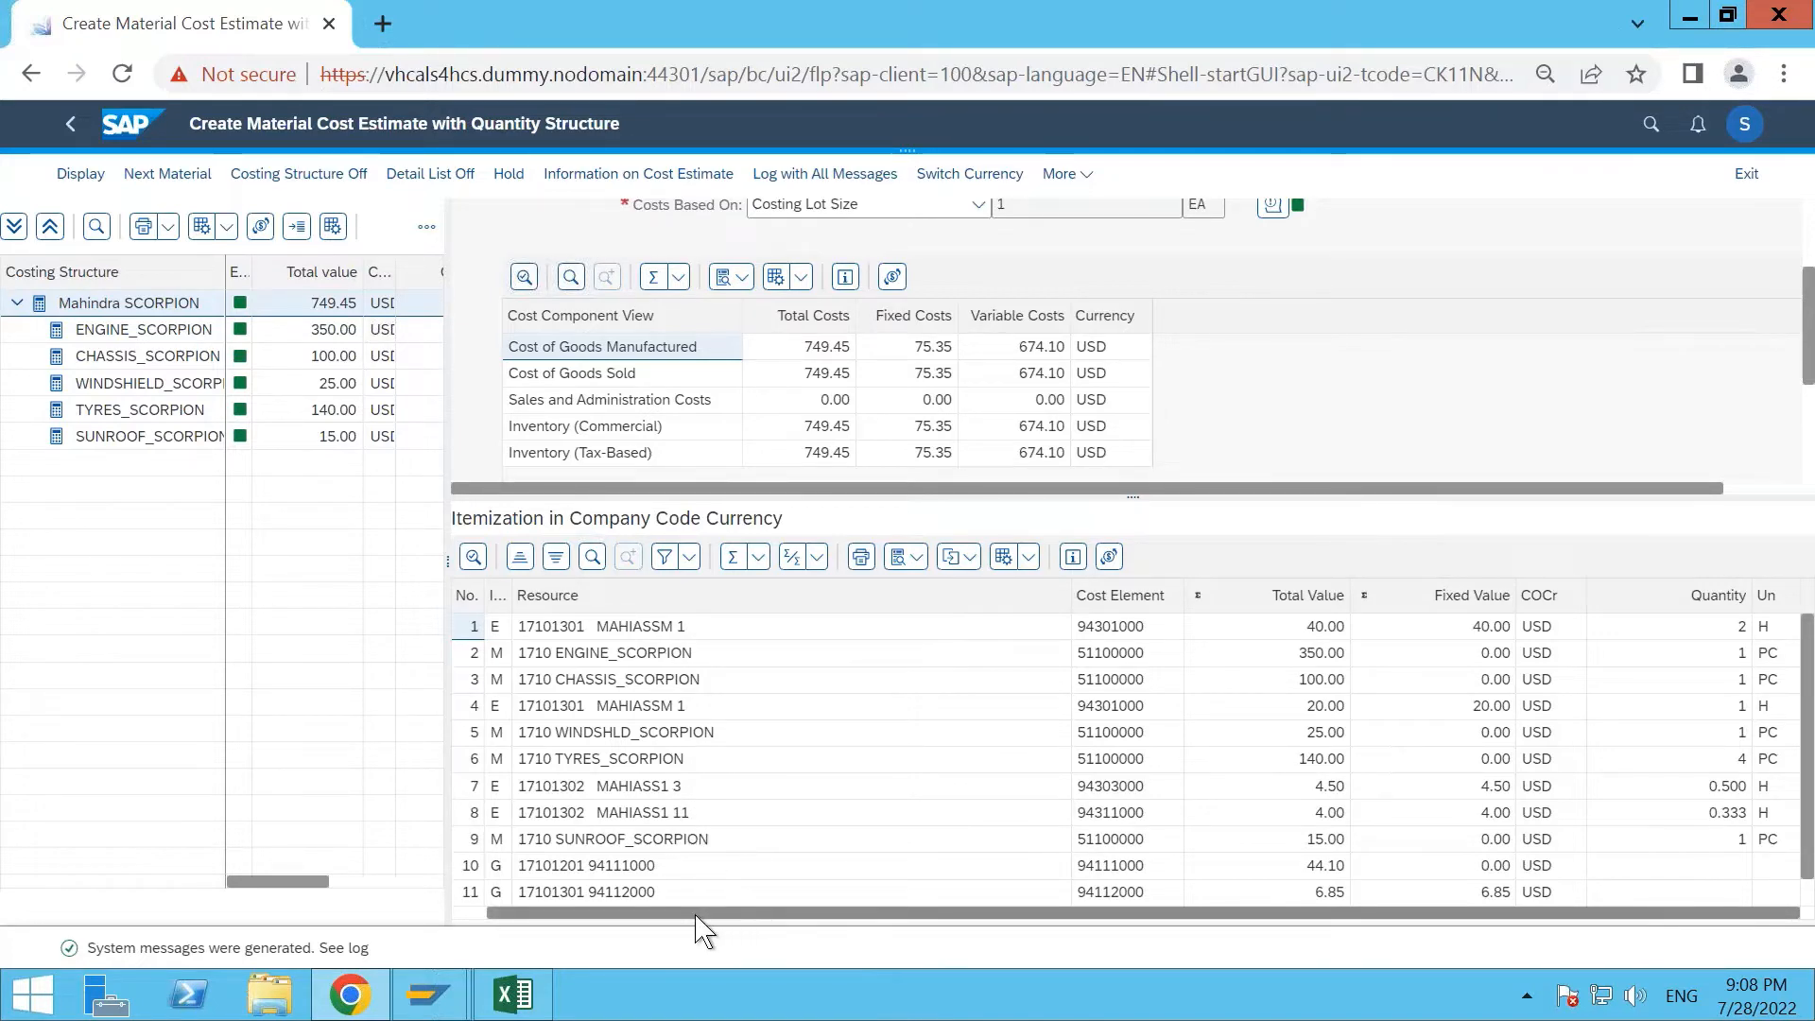
drag(687, 922, 653, 922)
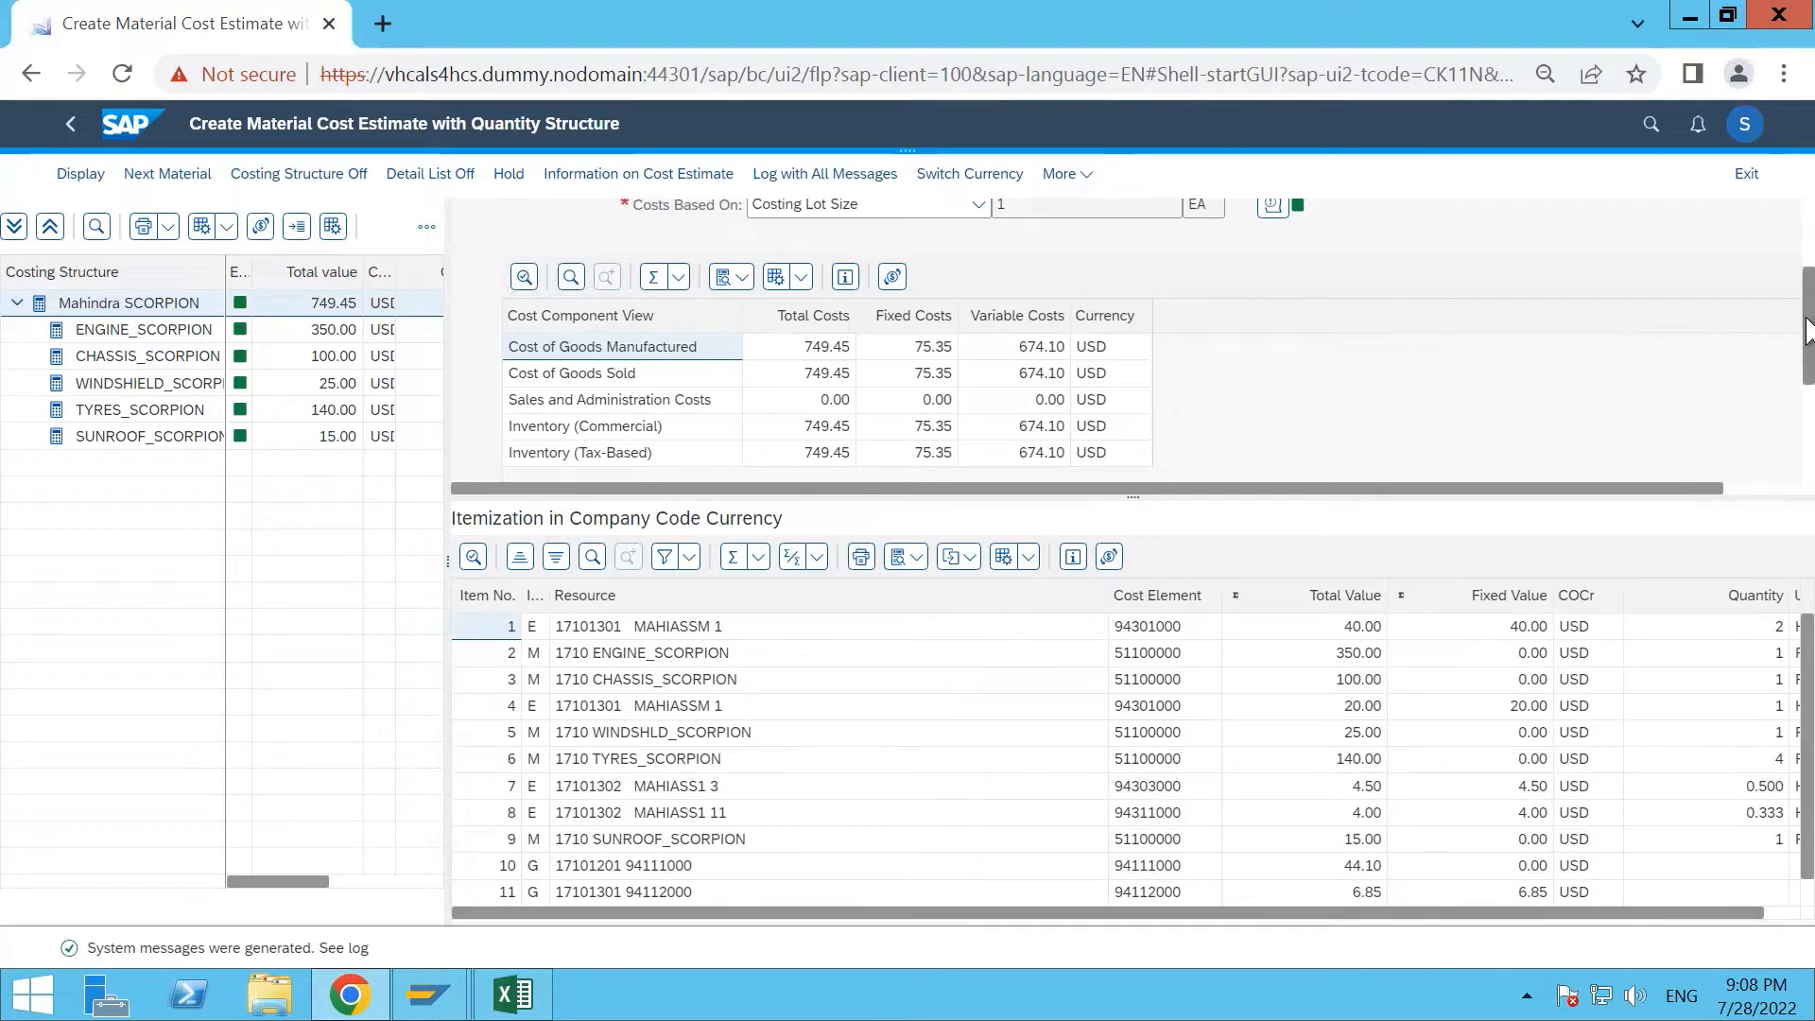
scroll(1805, 307, up, 3)
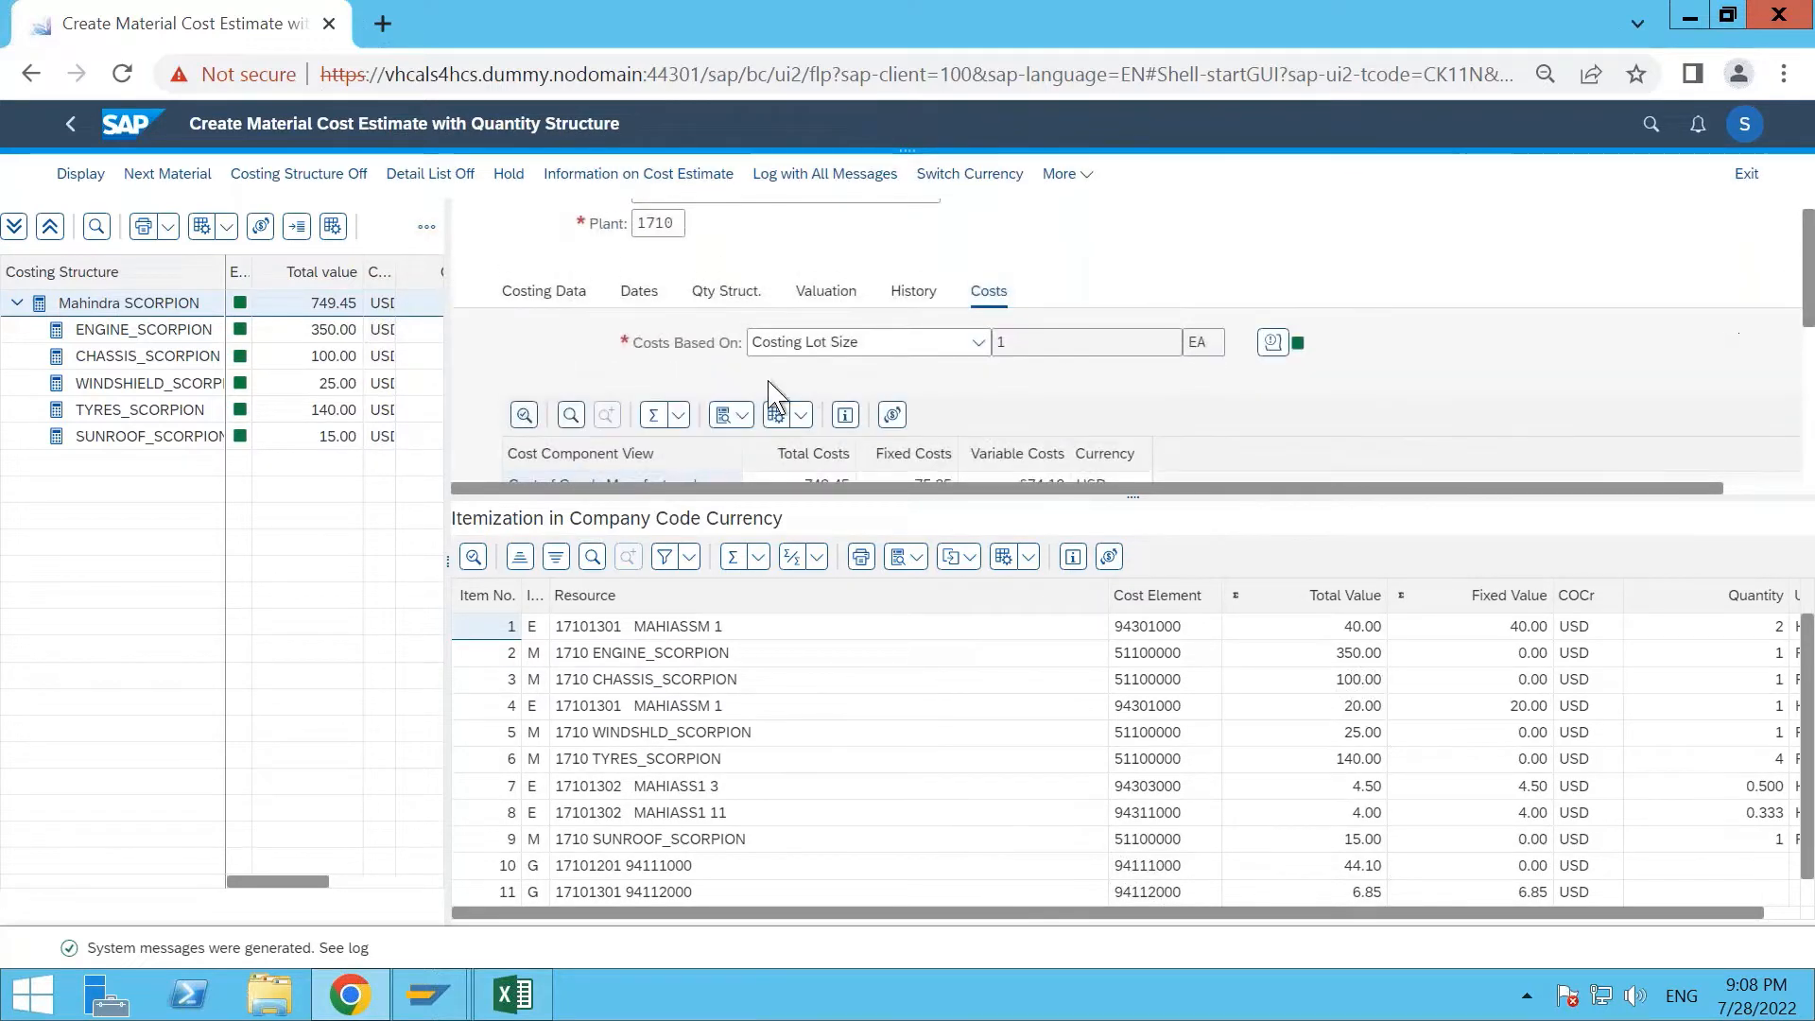
click(548, 293)
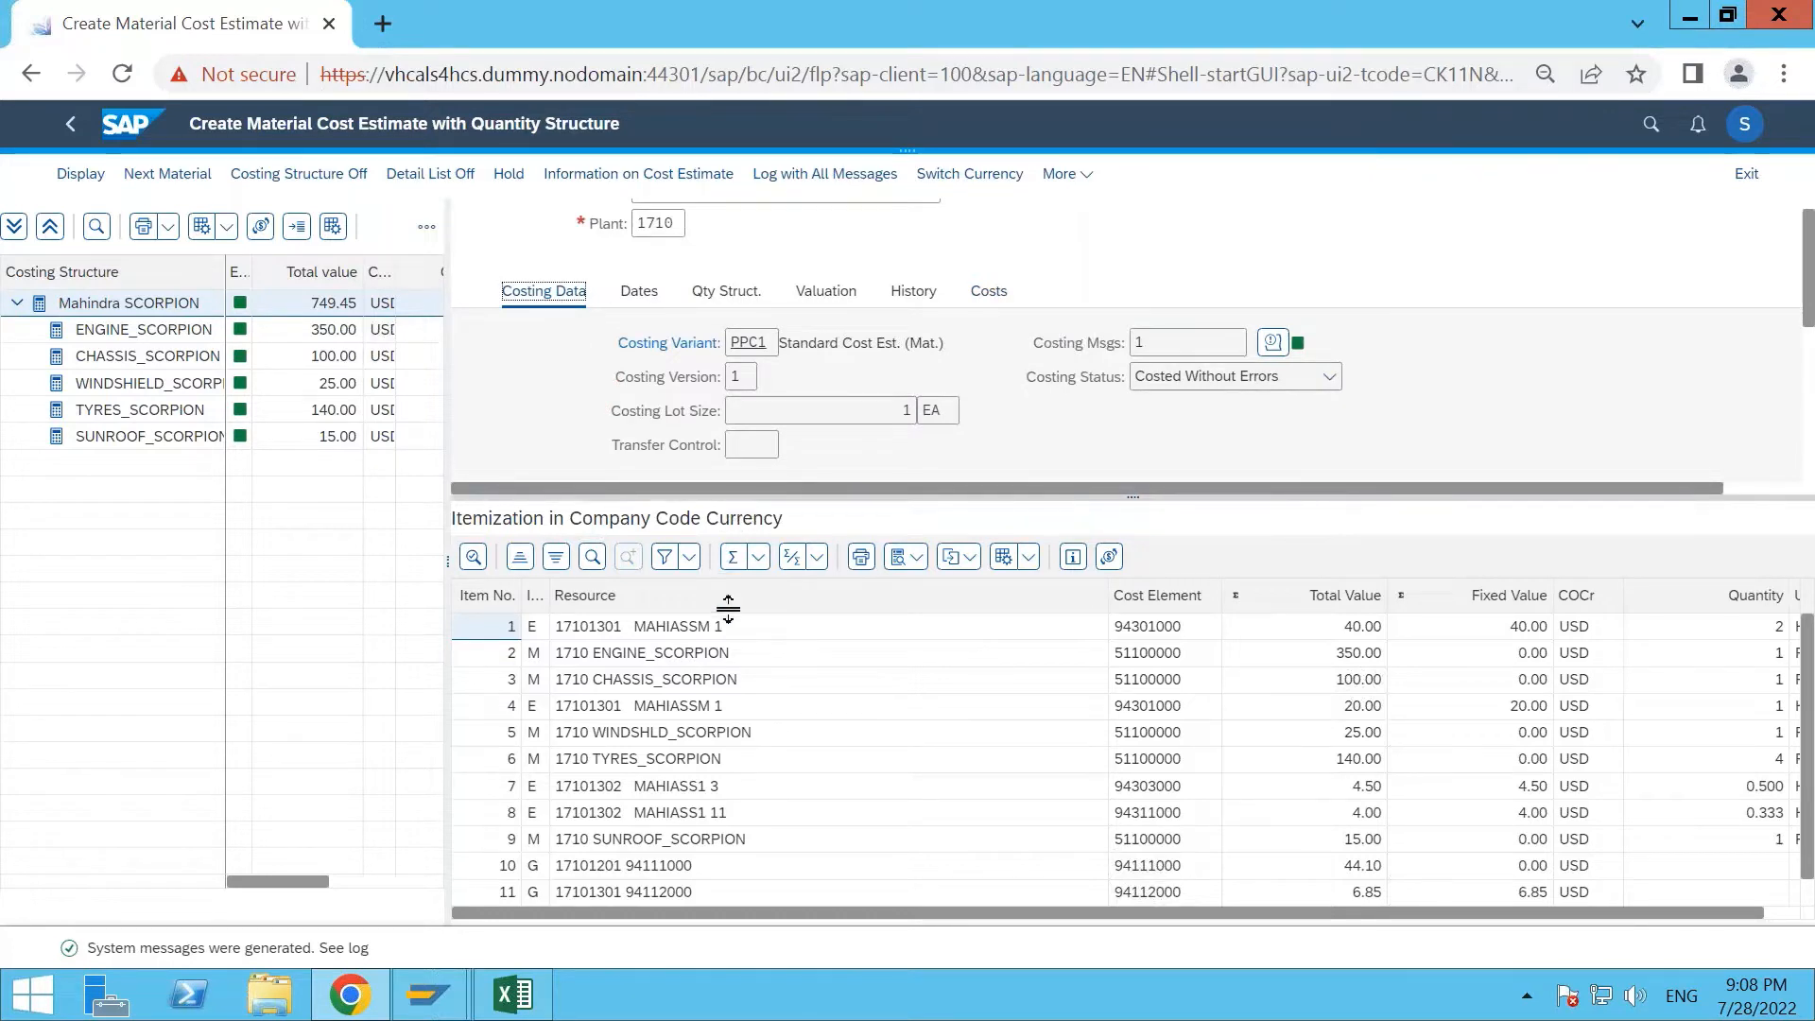
drag(728, 609, 724, 610)
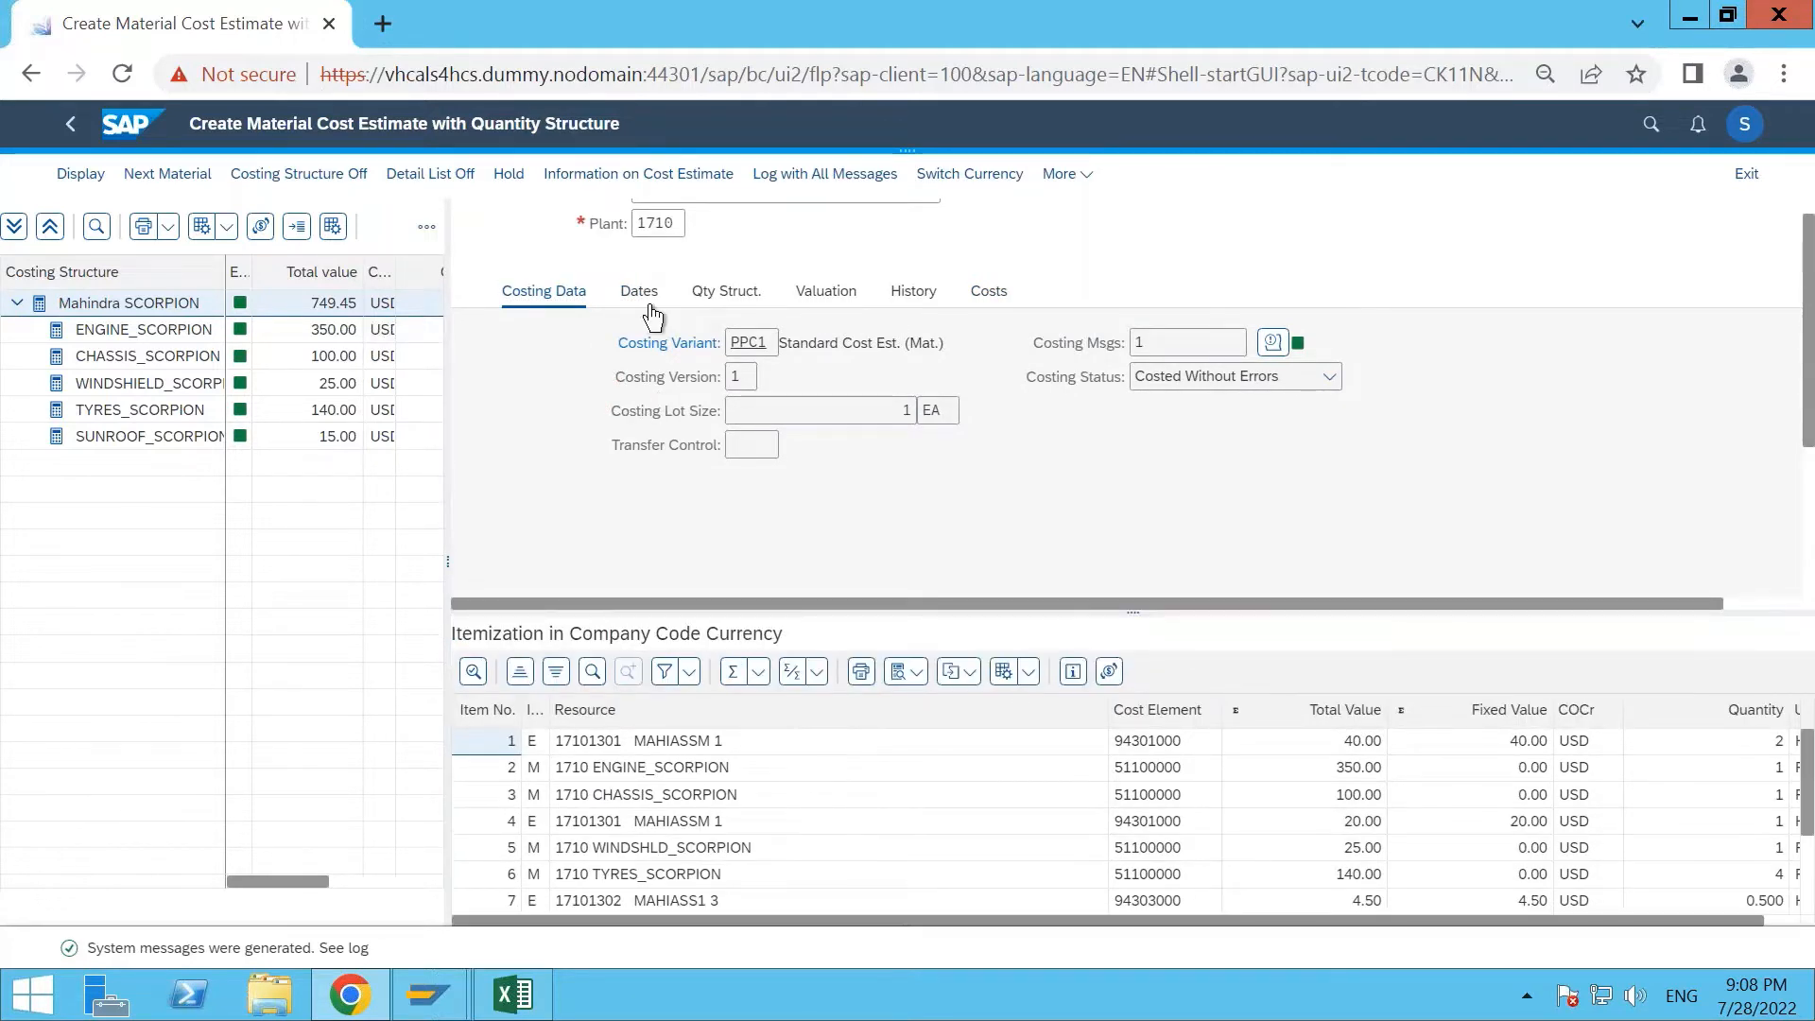
click(726, 292)
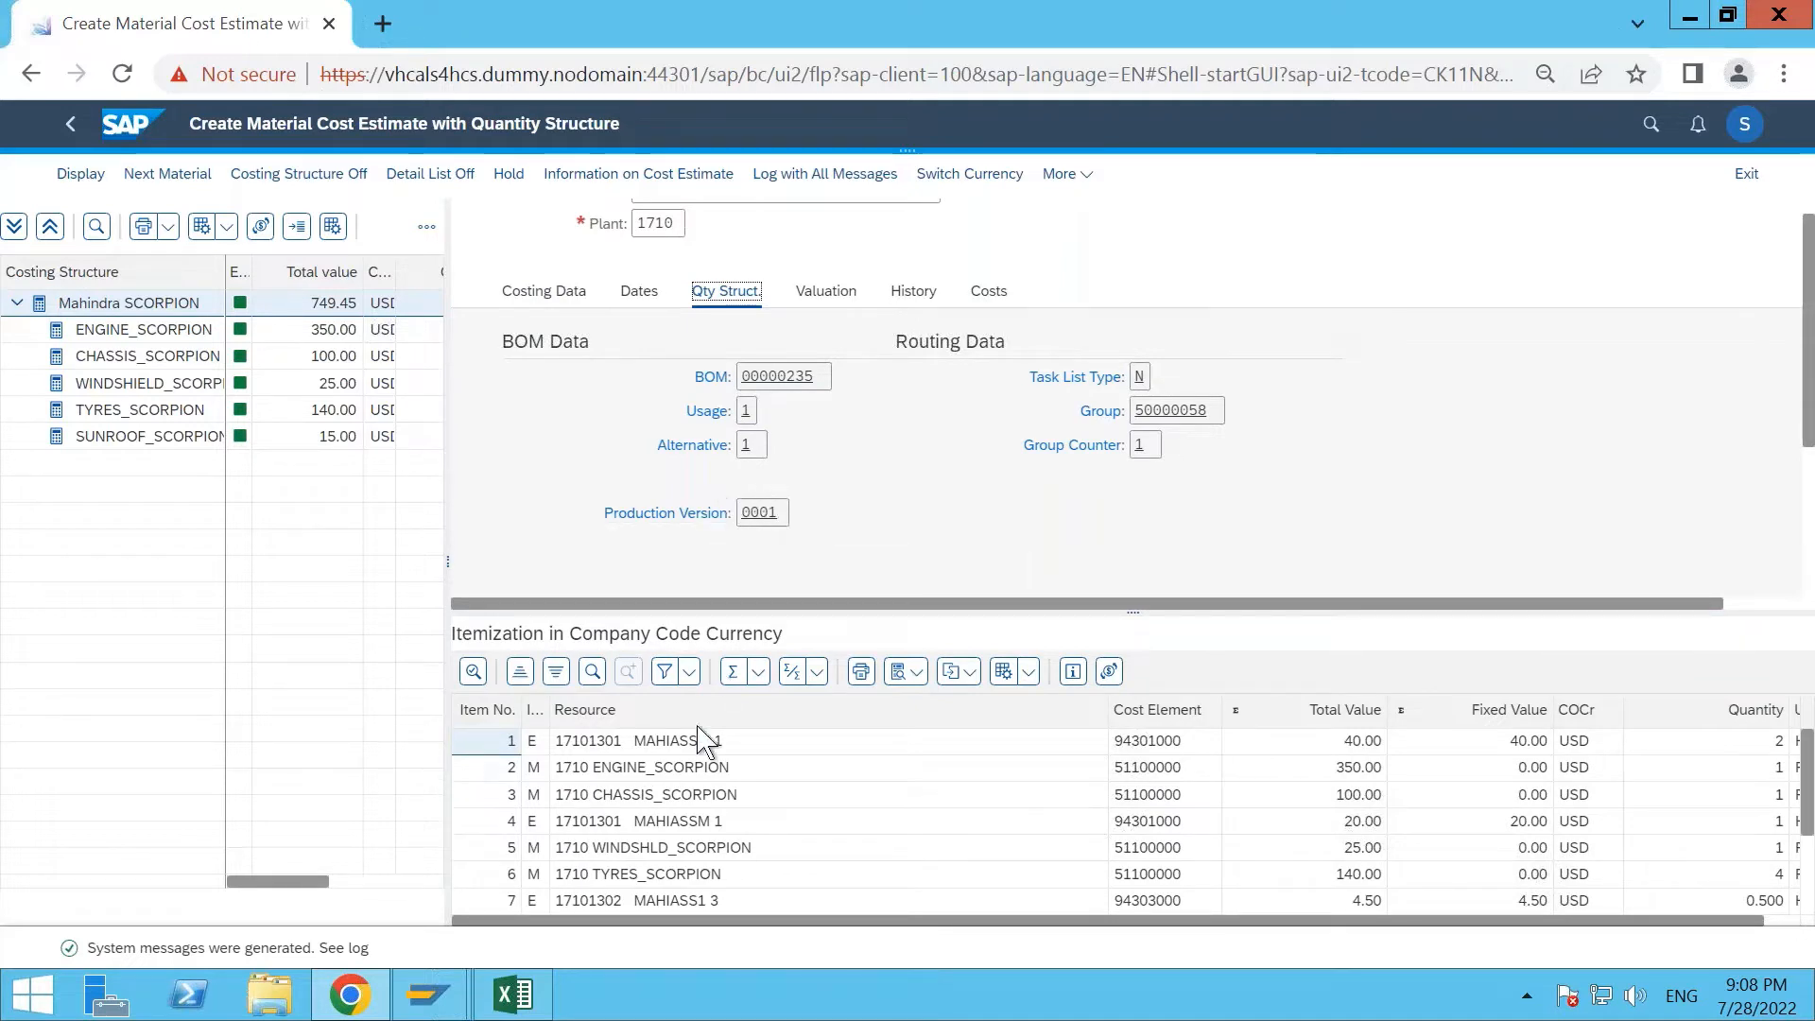
scroll(700, 842, down, 1)
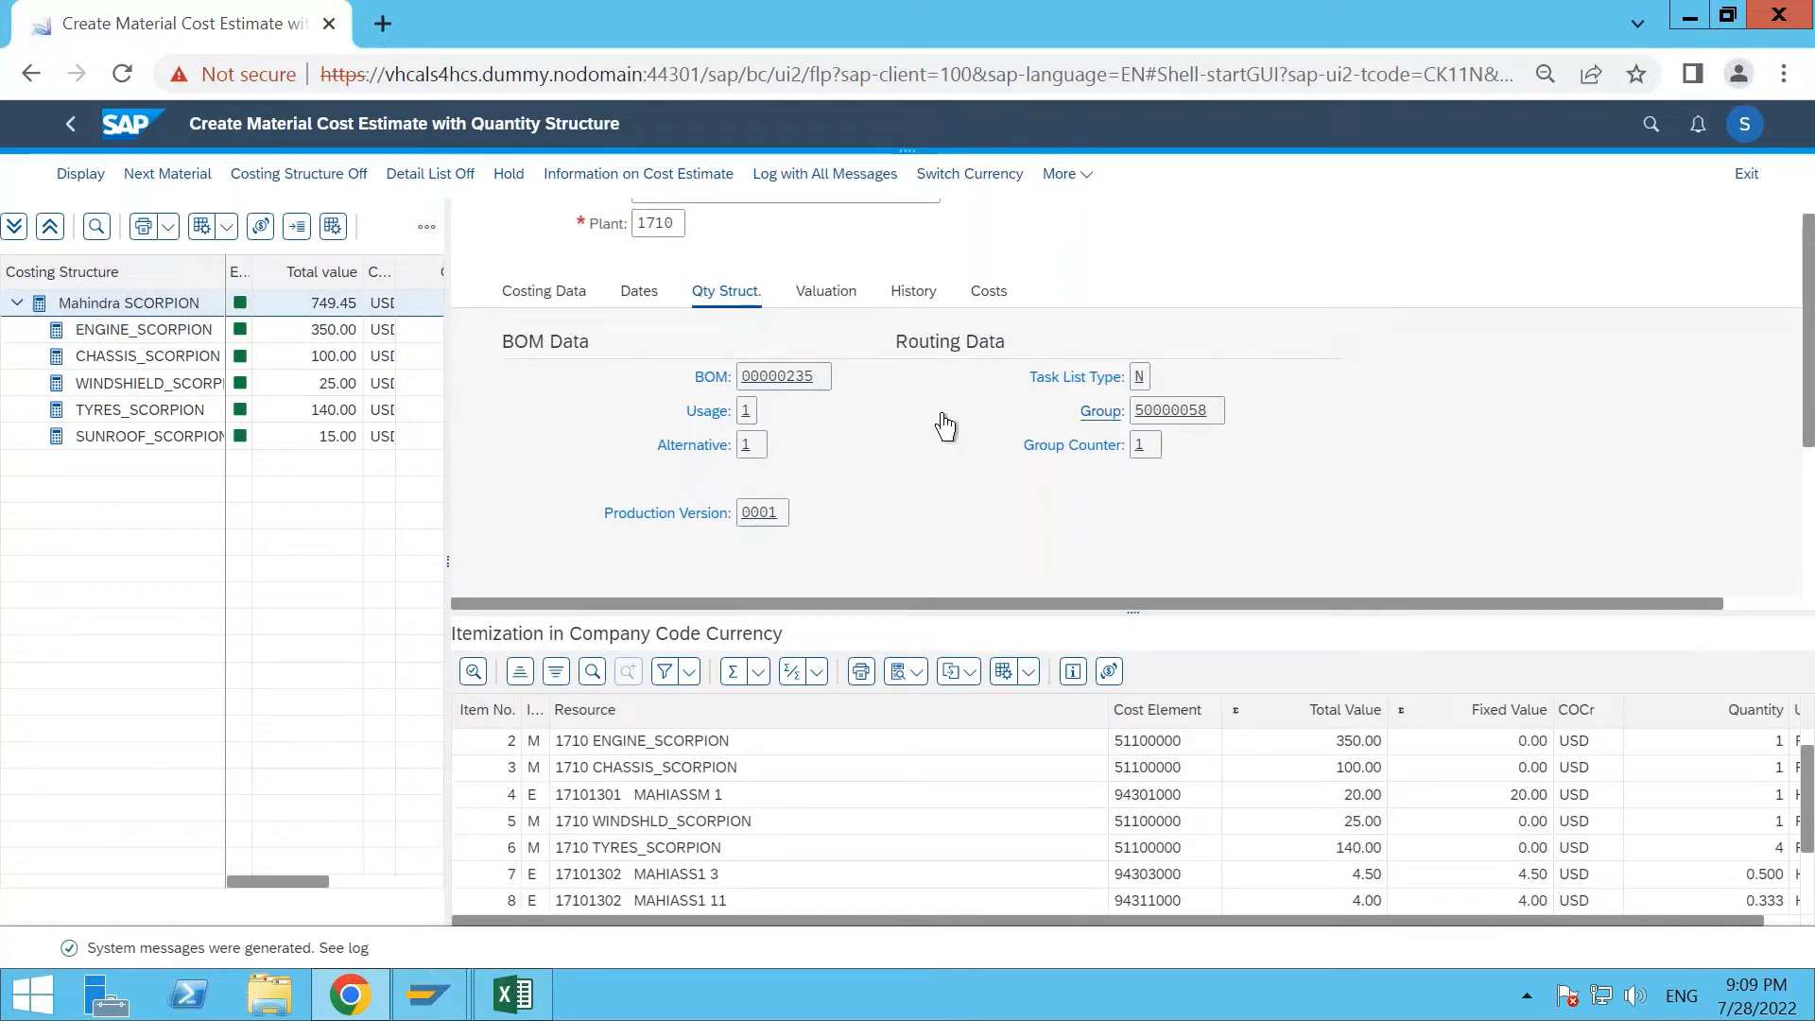
scroll(1389, 501, down, 5)
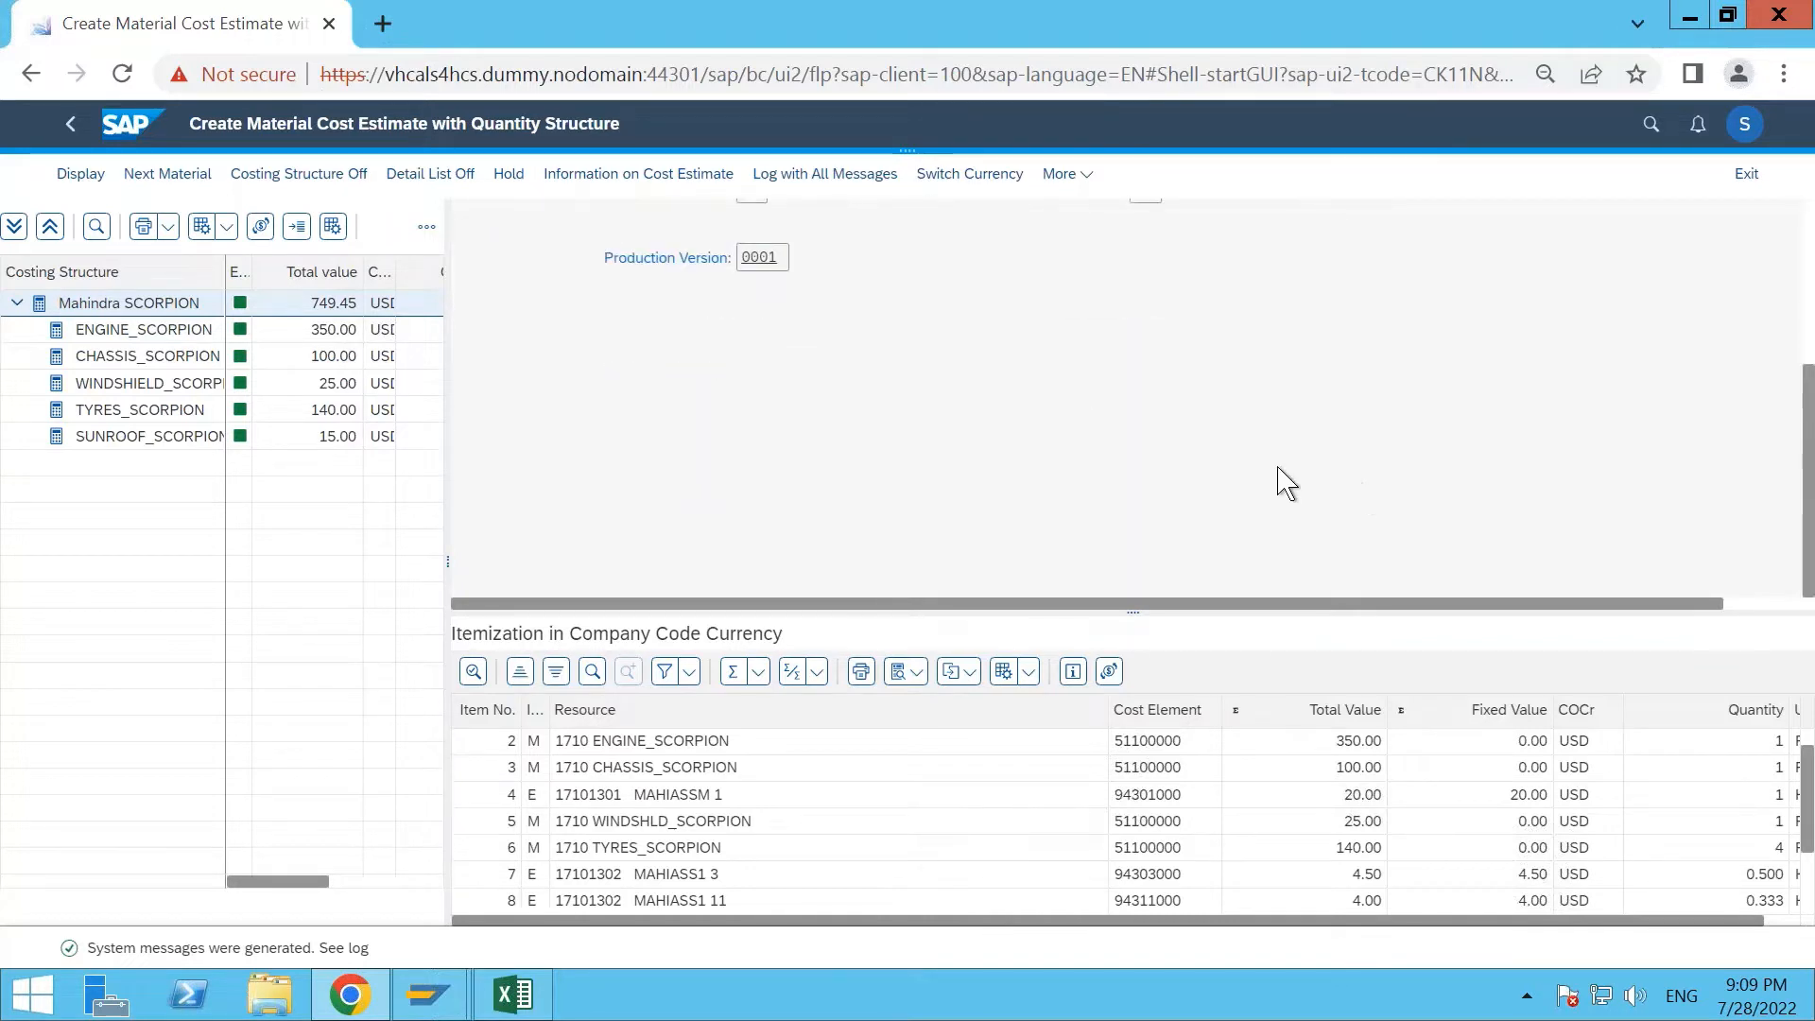
scroll(1139, 468, up, 5)
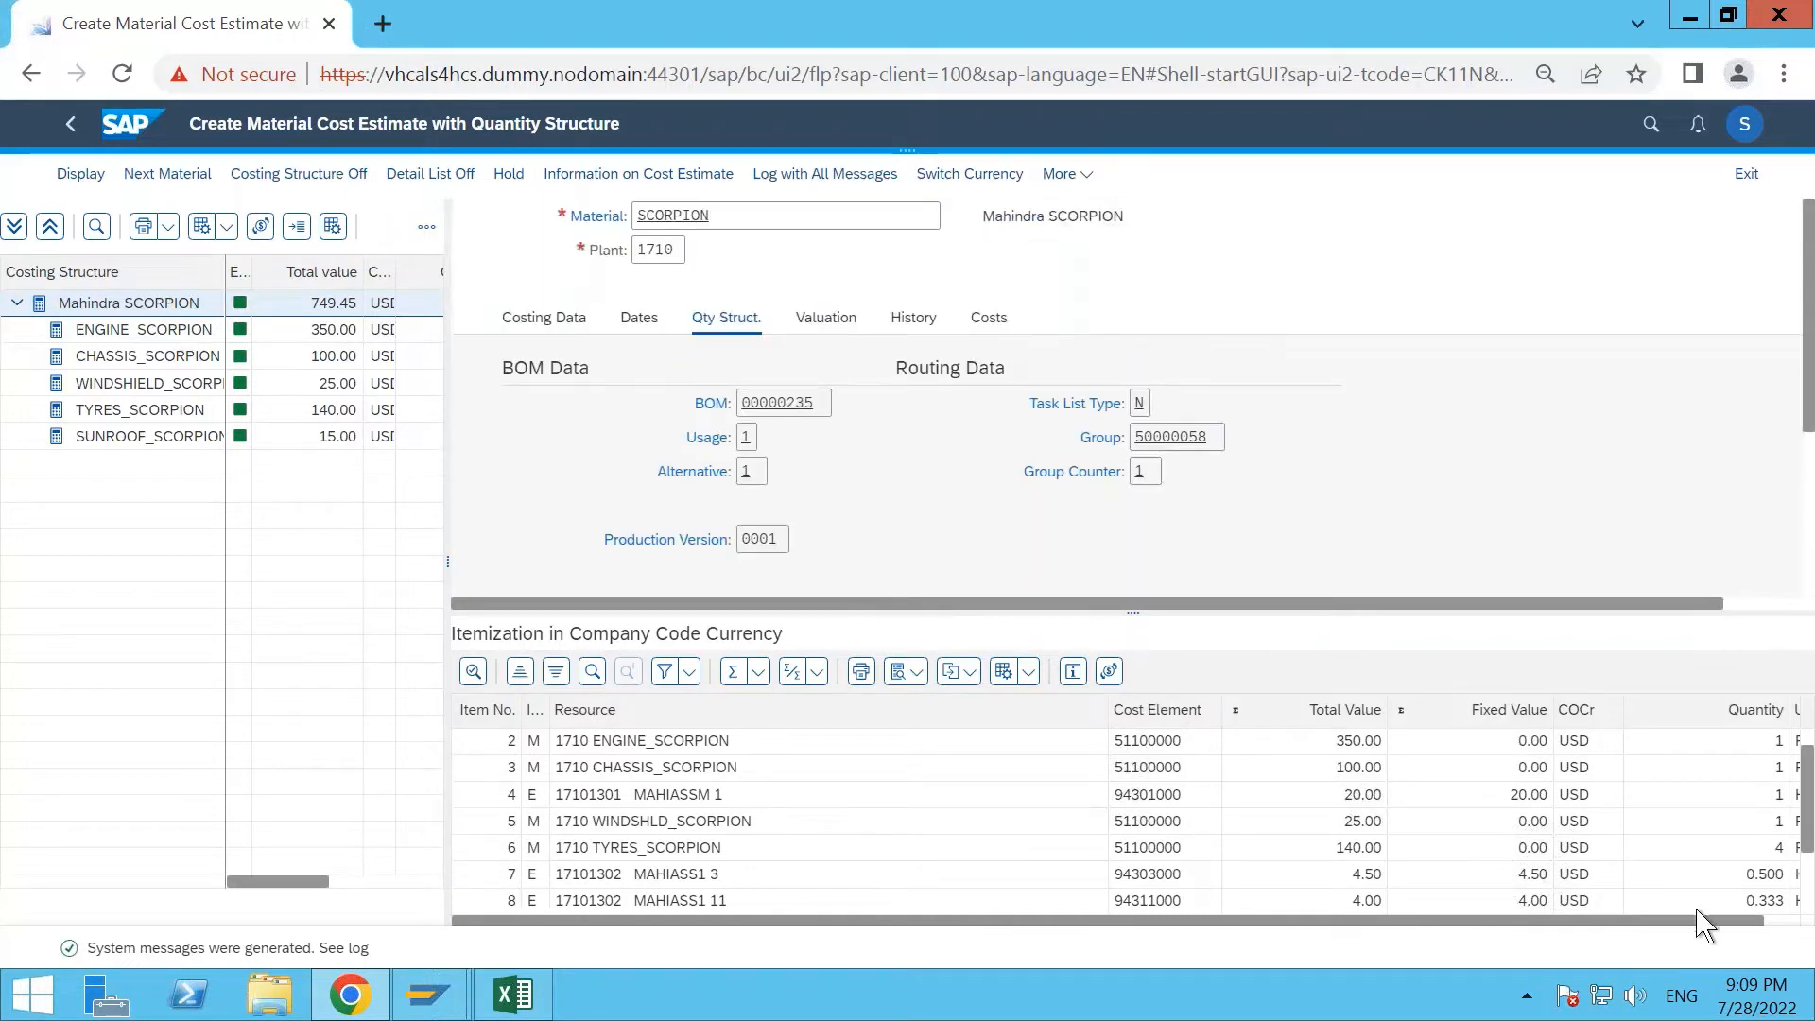
drag(1702, 919, 1789, 921)
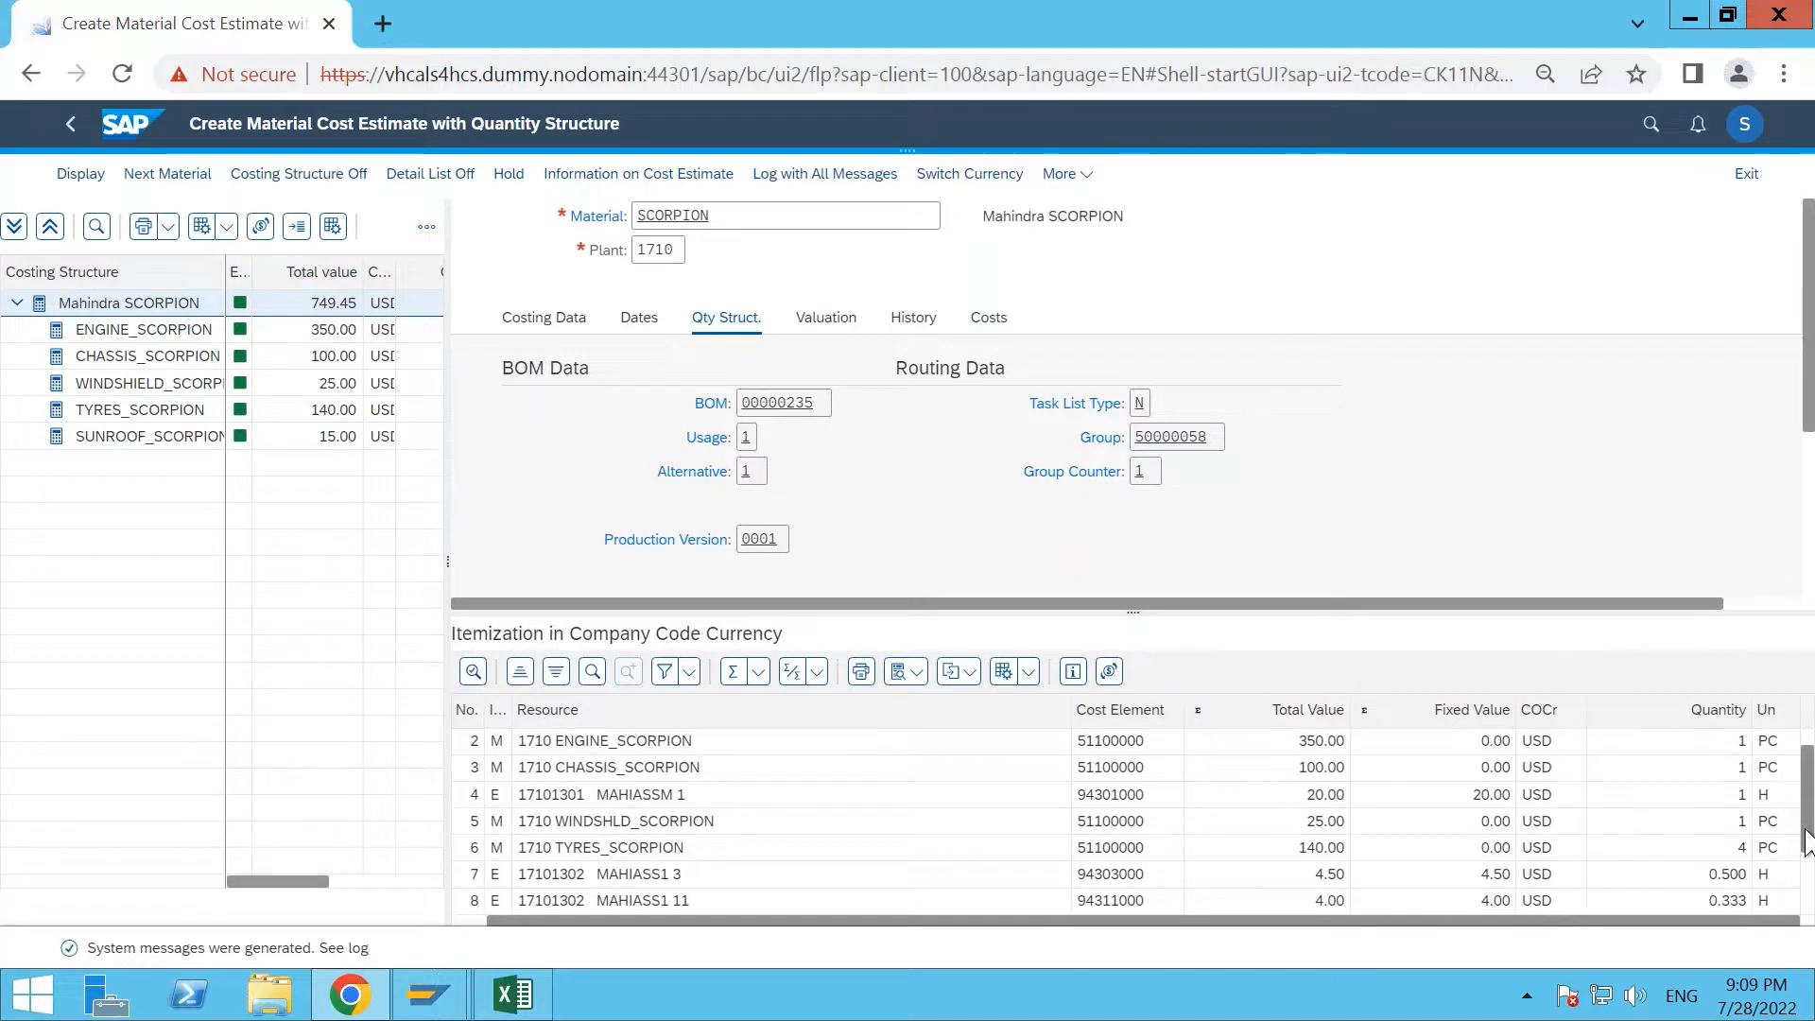
drag(1808, 828, 1805, 892)
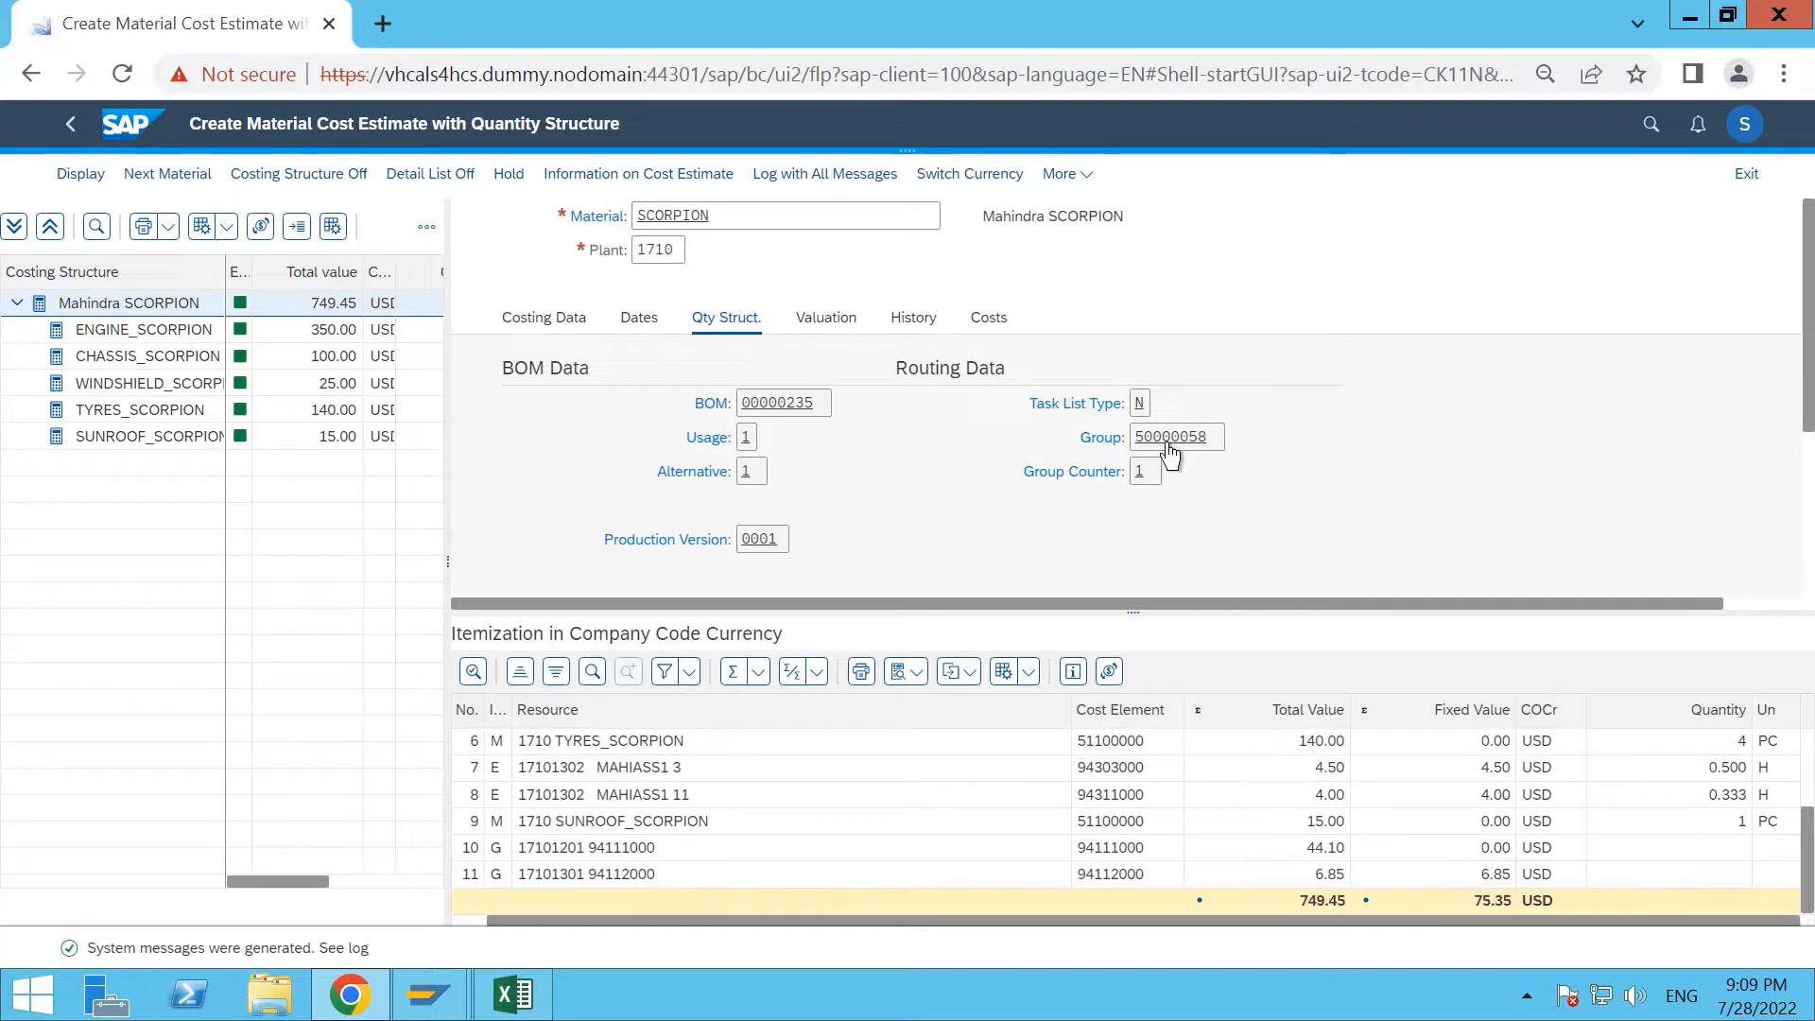
Look for a way to save the cost estimate, checking the costing data, a smaller page zoom and the additional functions.
click(549, 318)
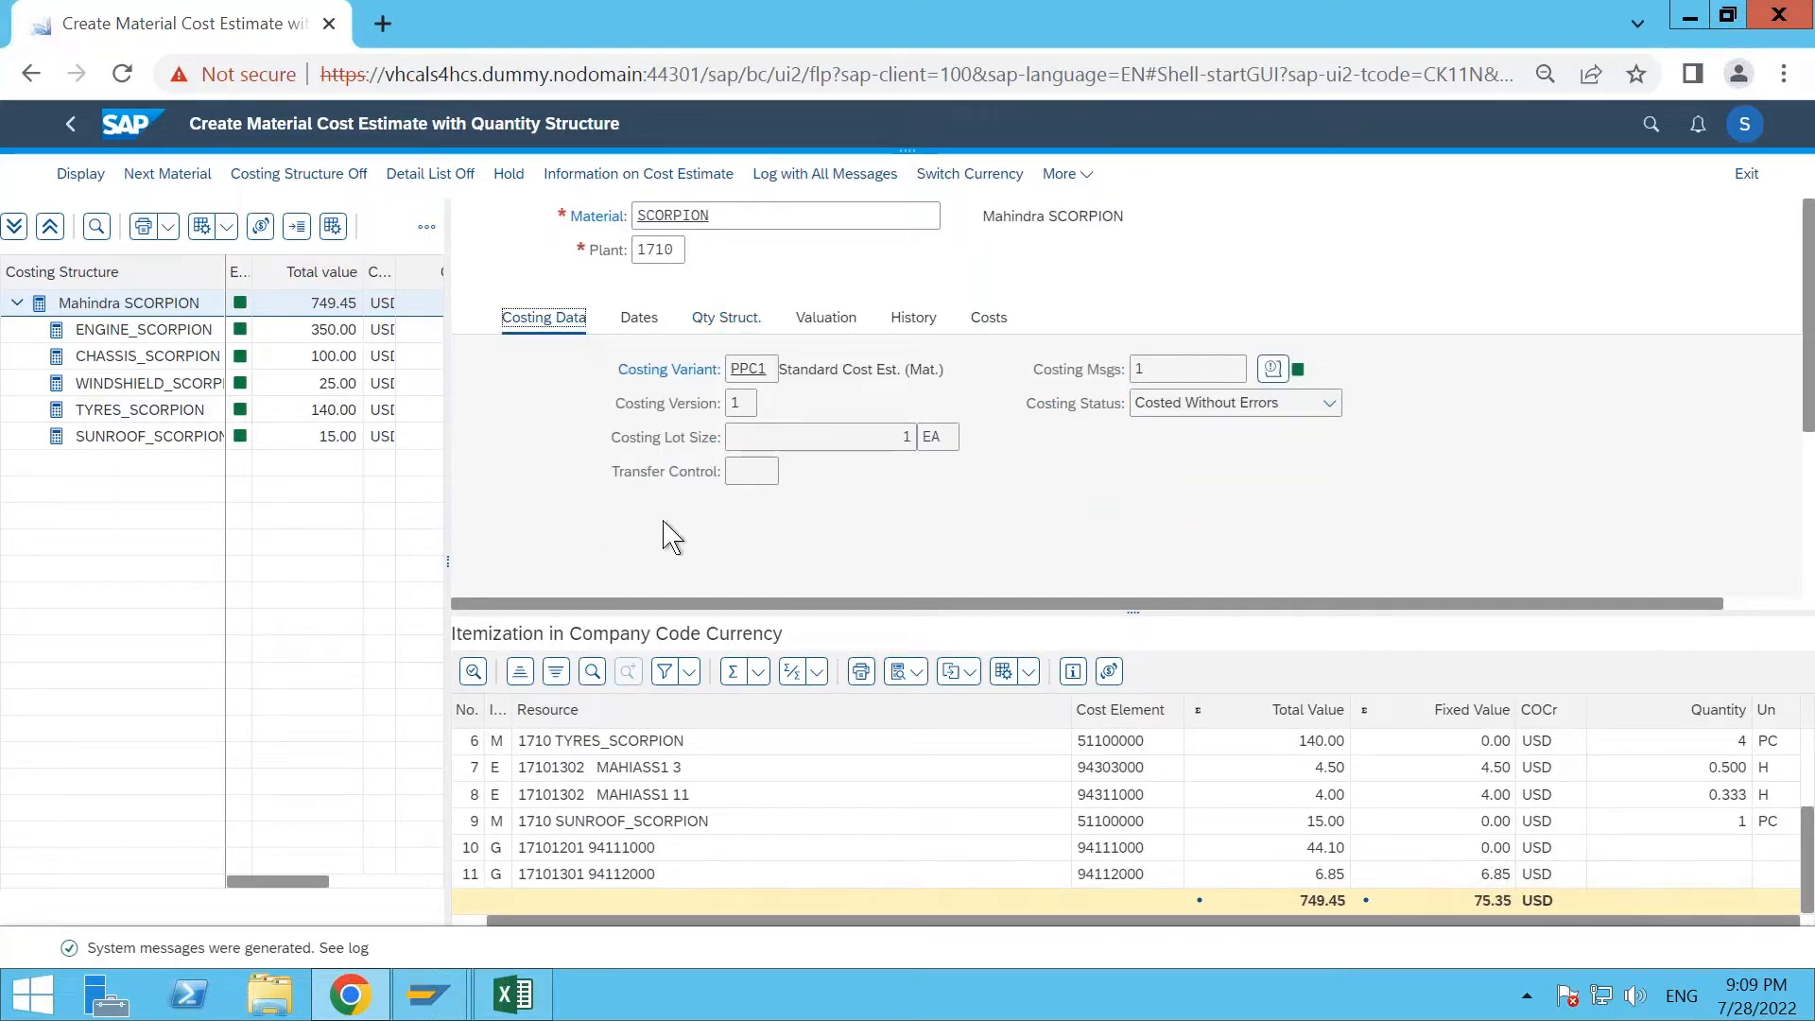
scroll(668, 530, down, 3)
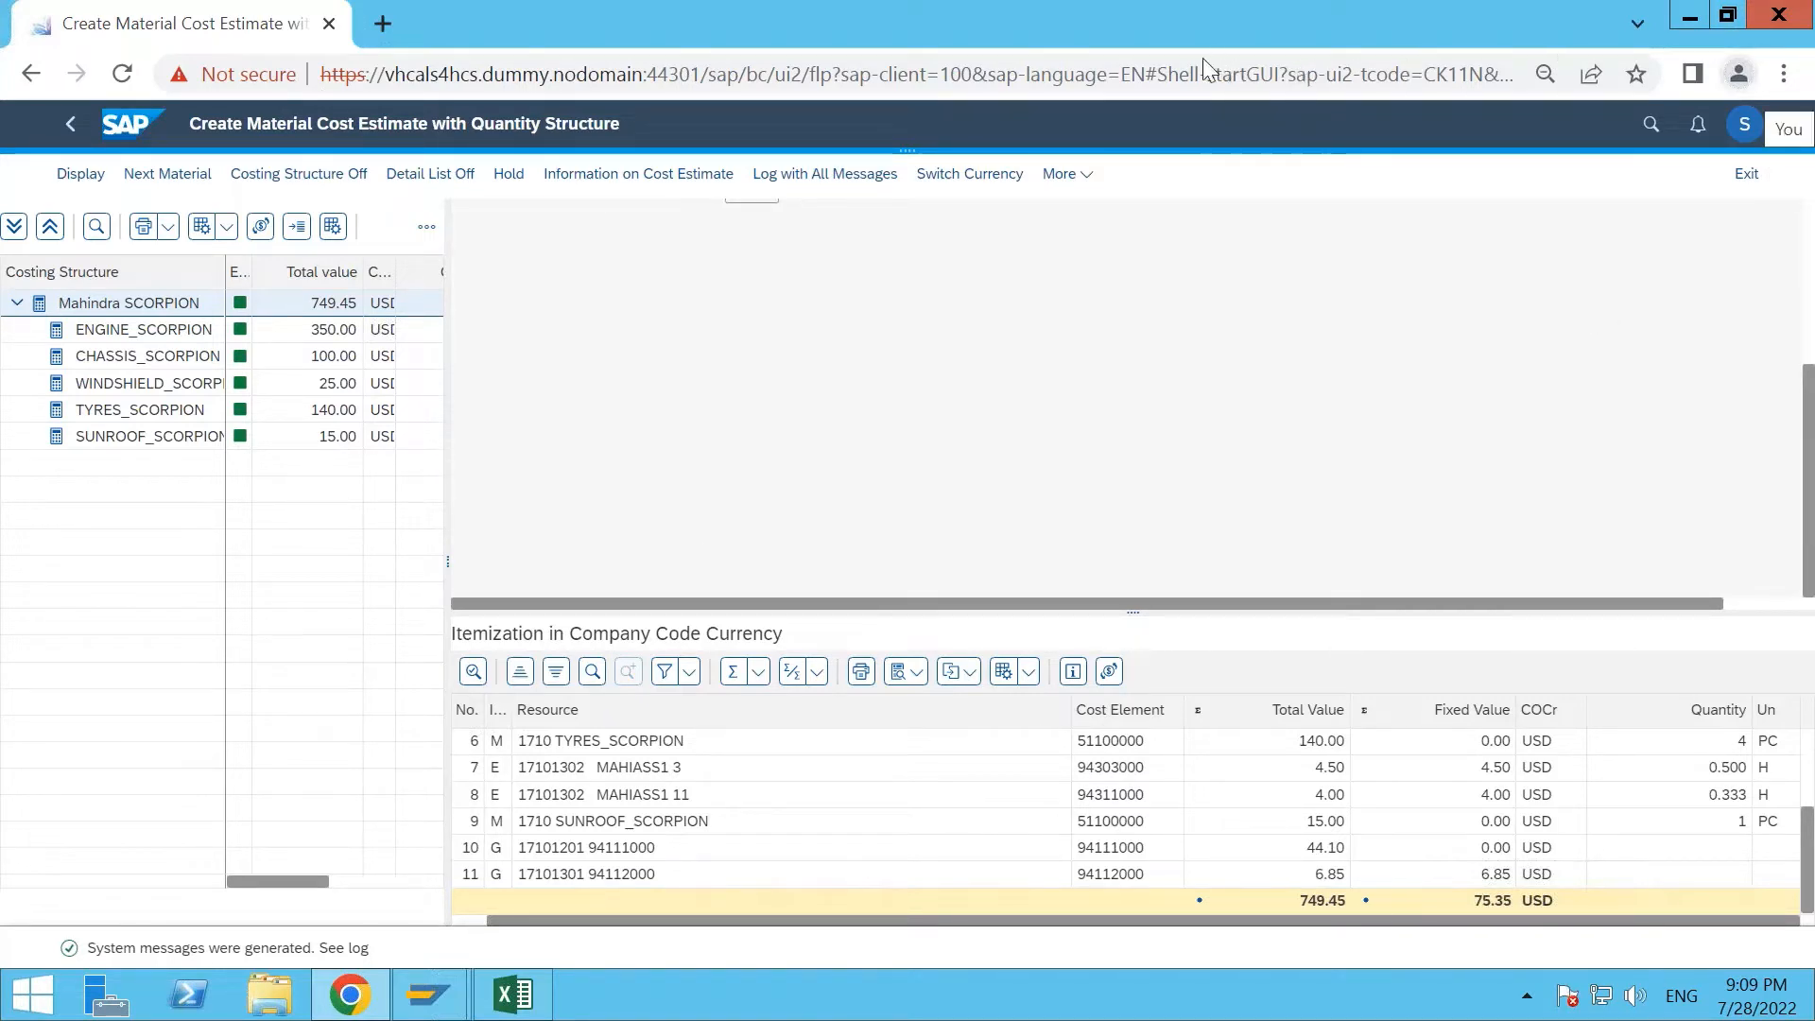
click(1783, 74)
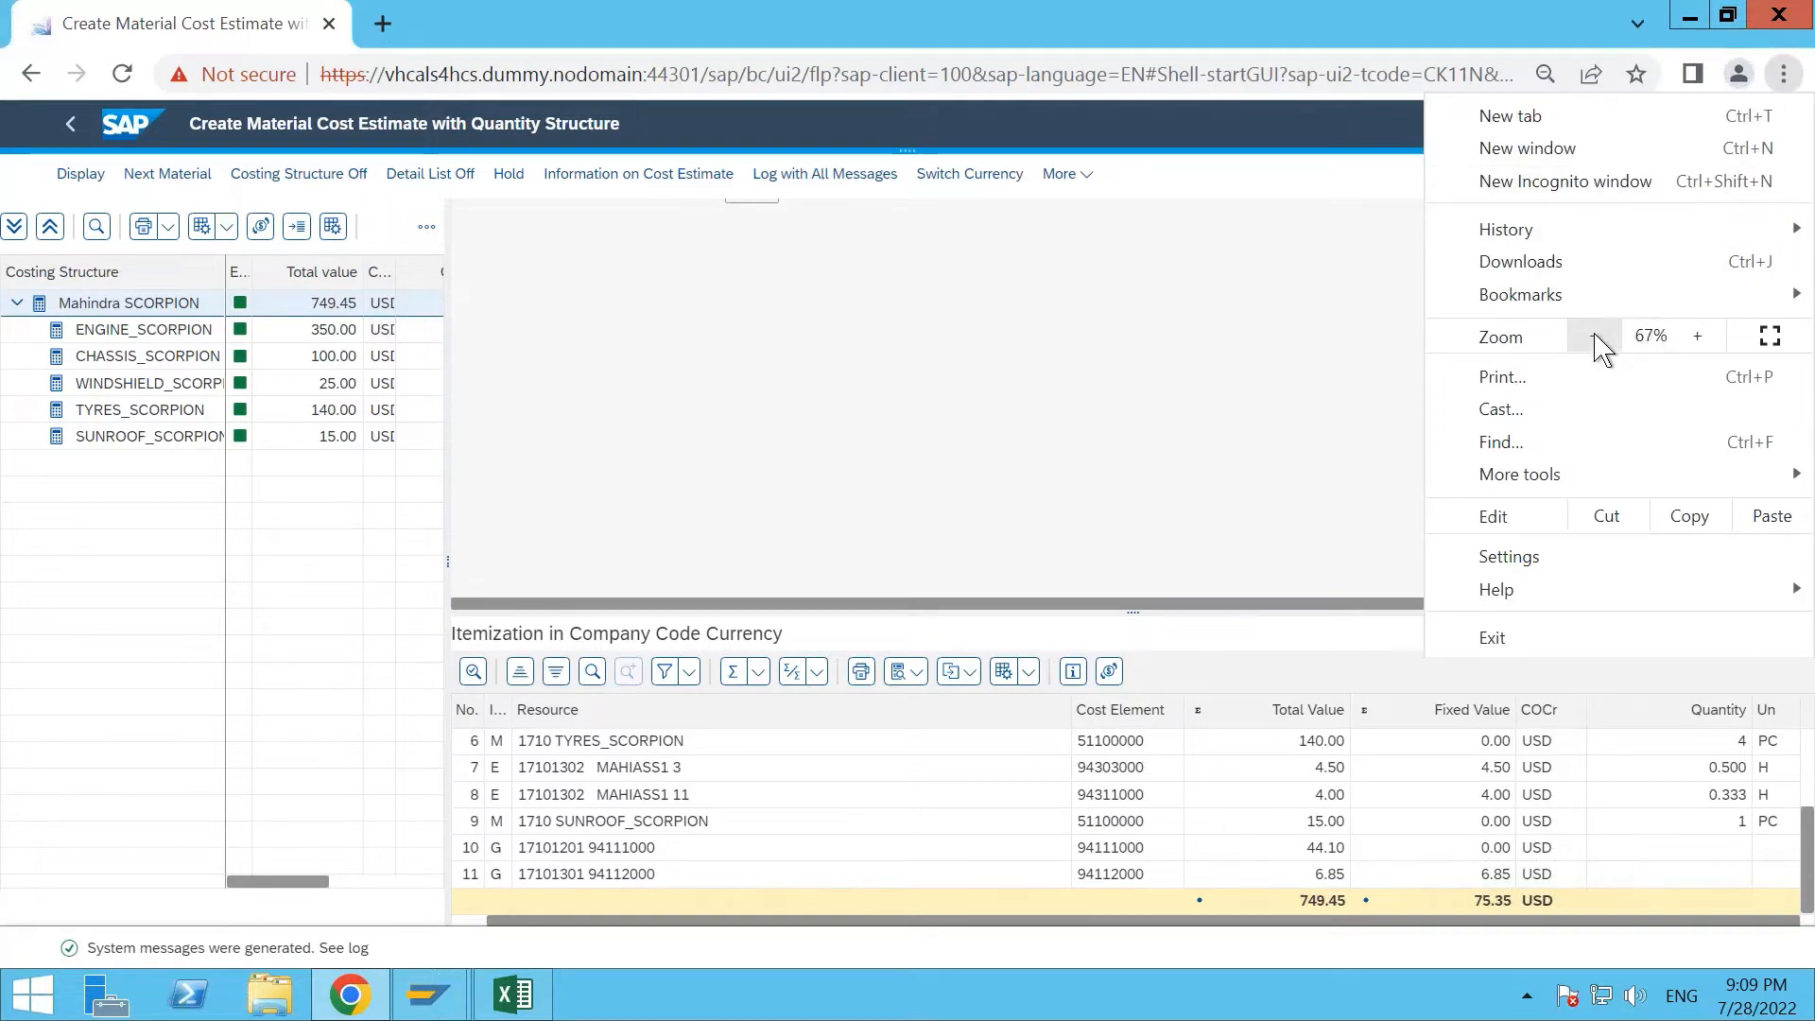
click(1285, 636)
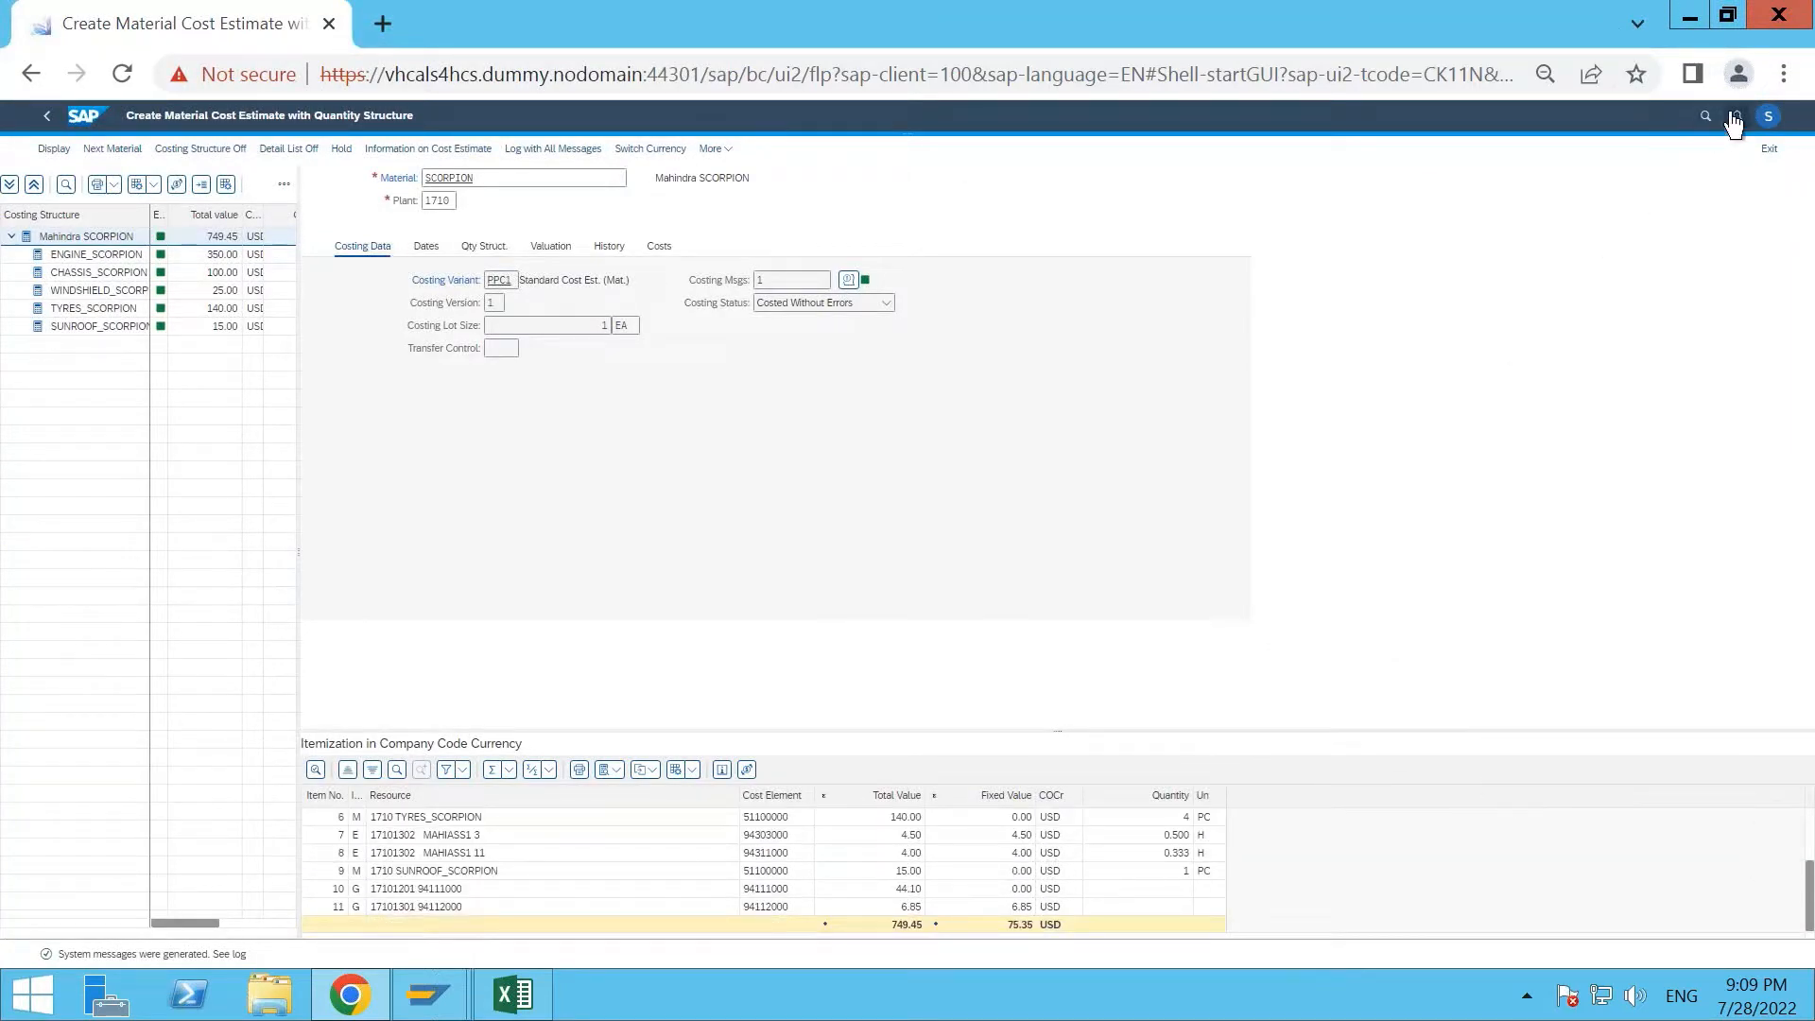
click(1784, 74)
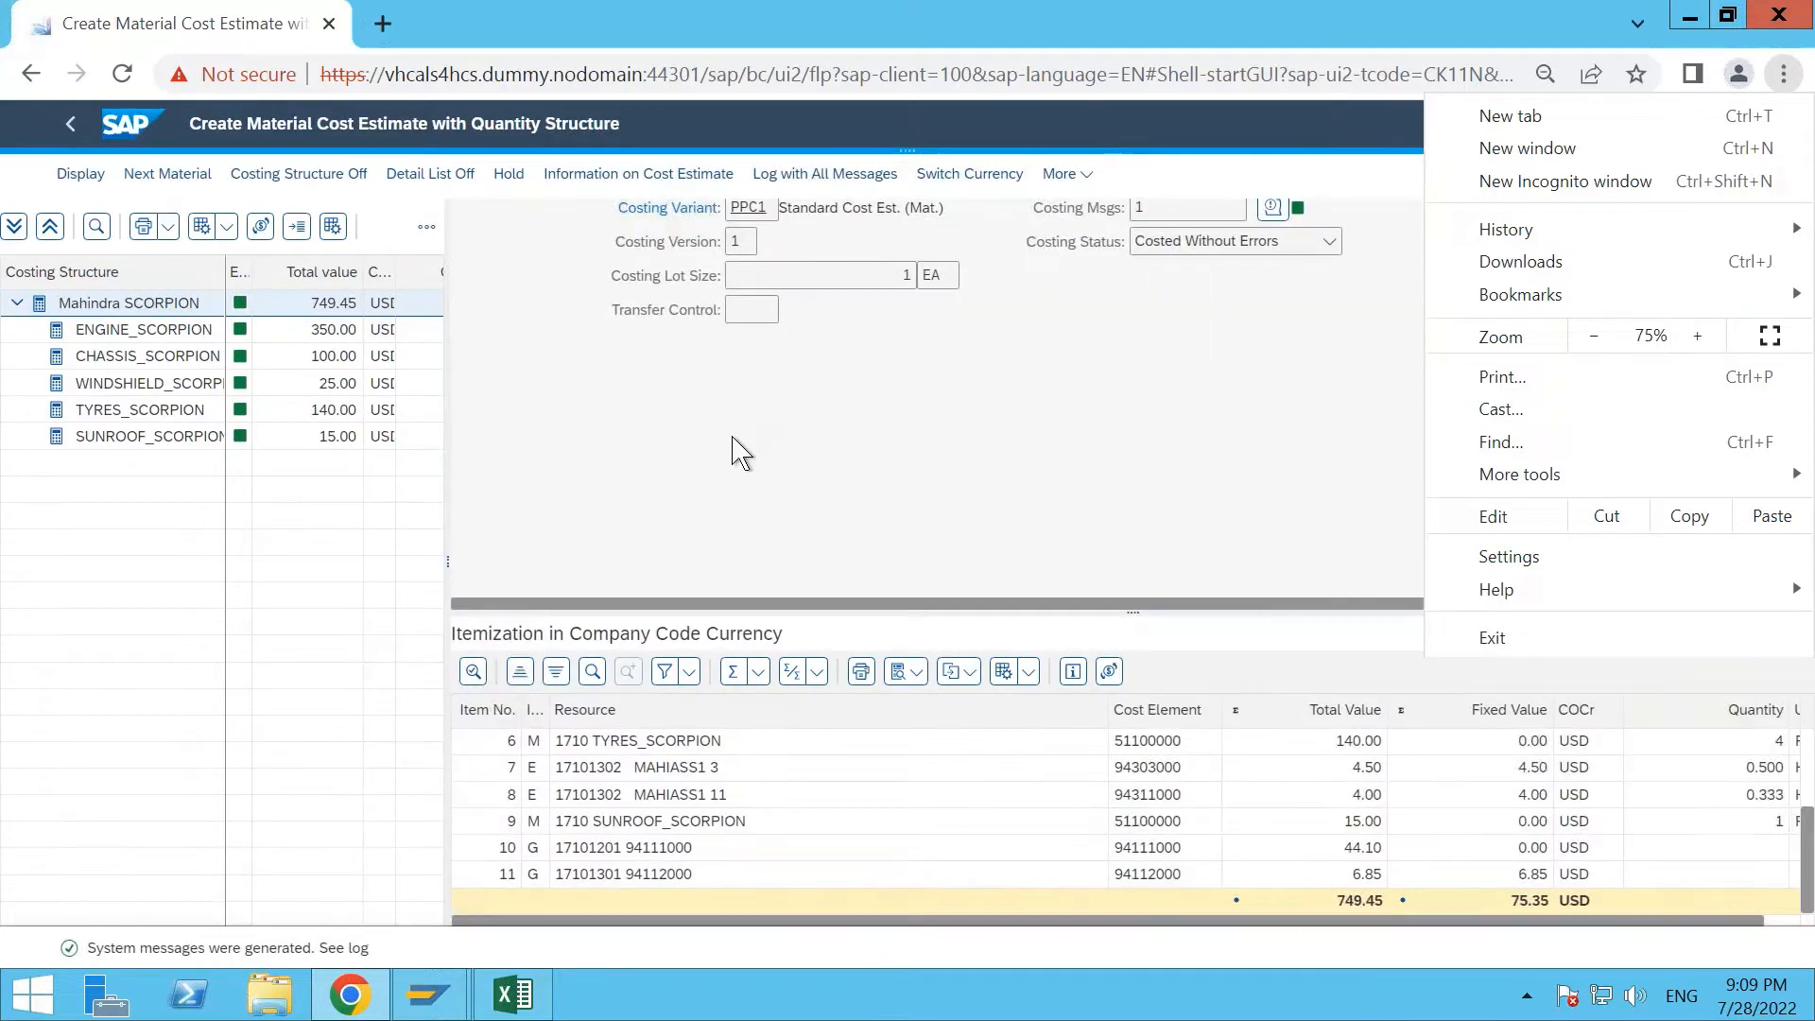
click(1066, 174)
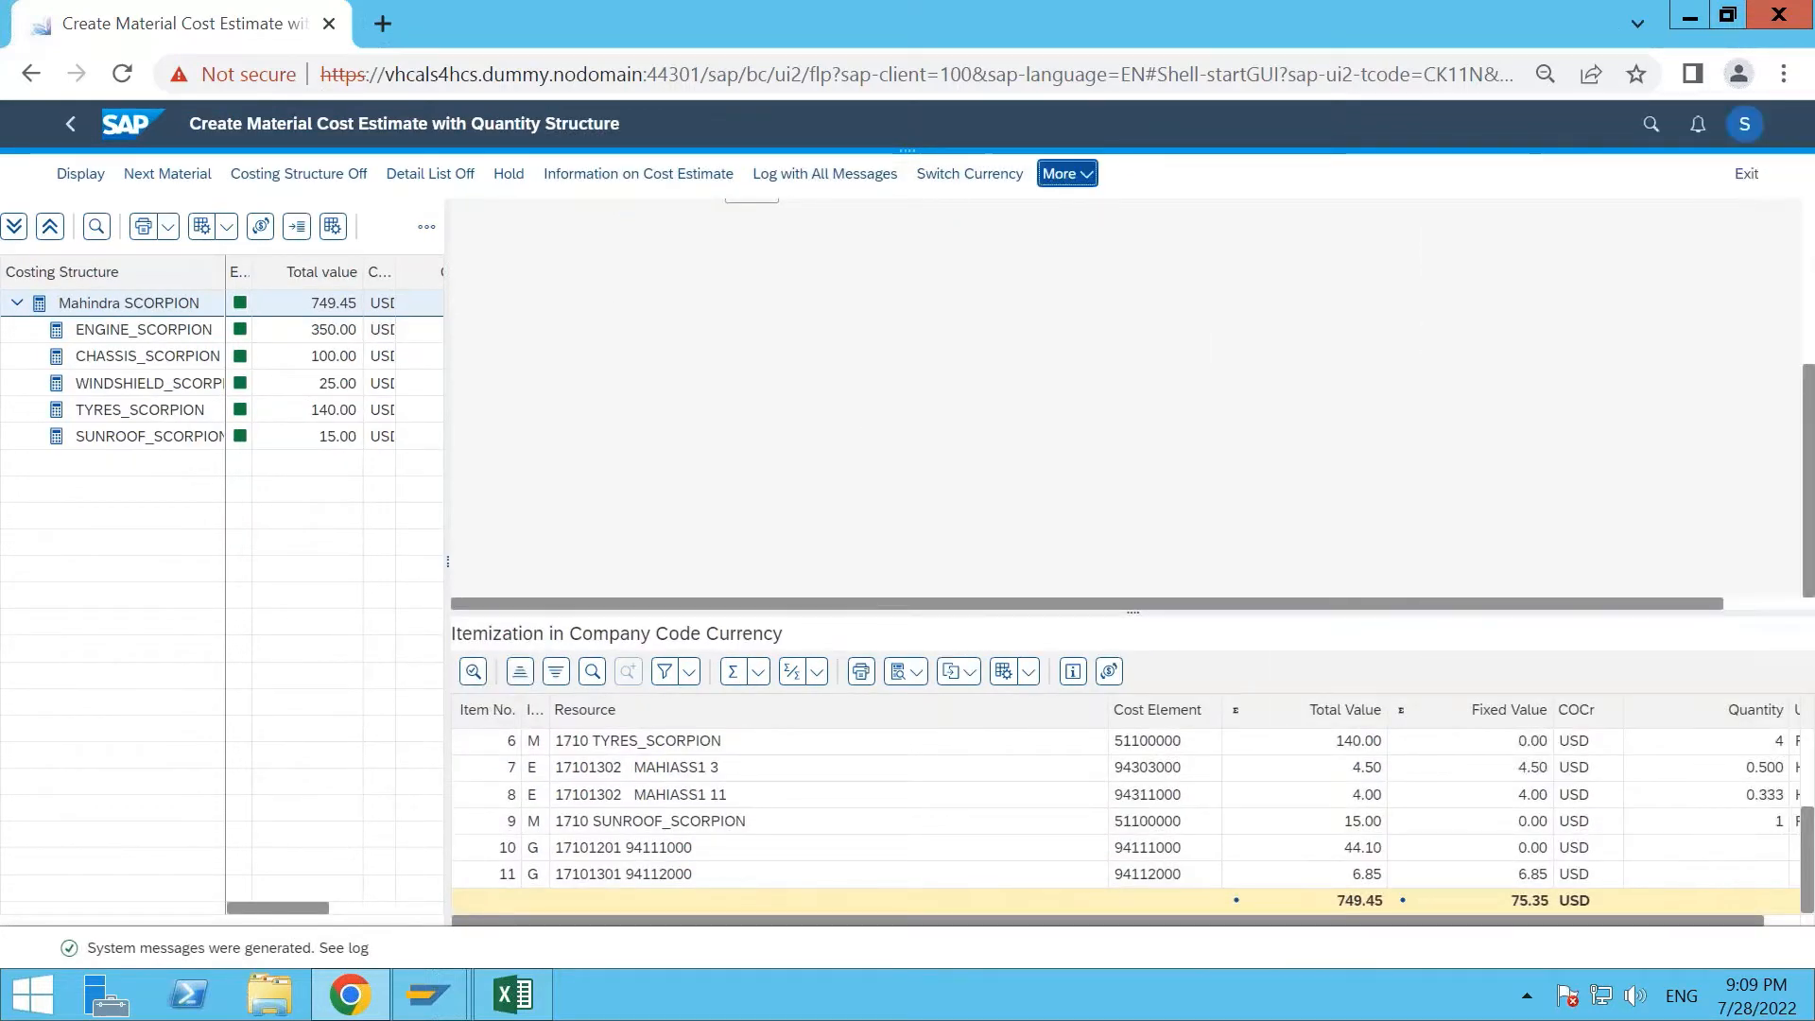
click(1066, 174)
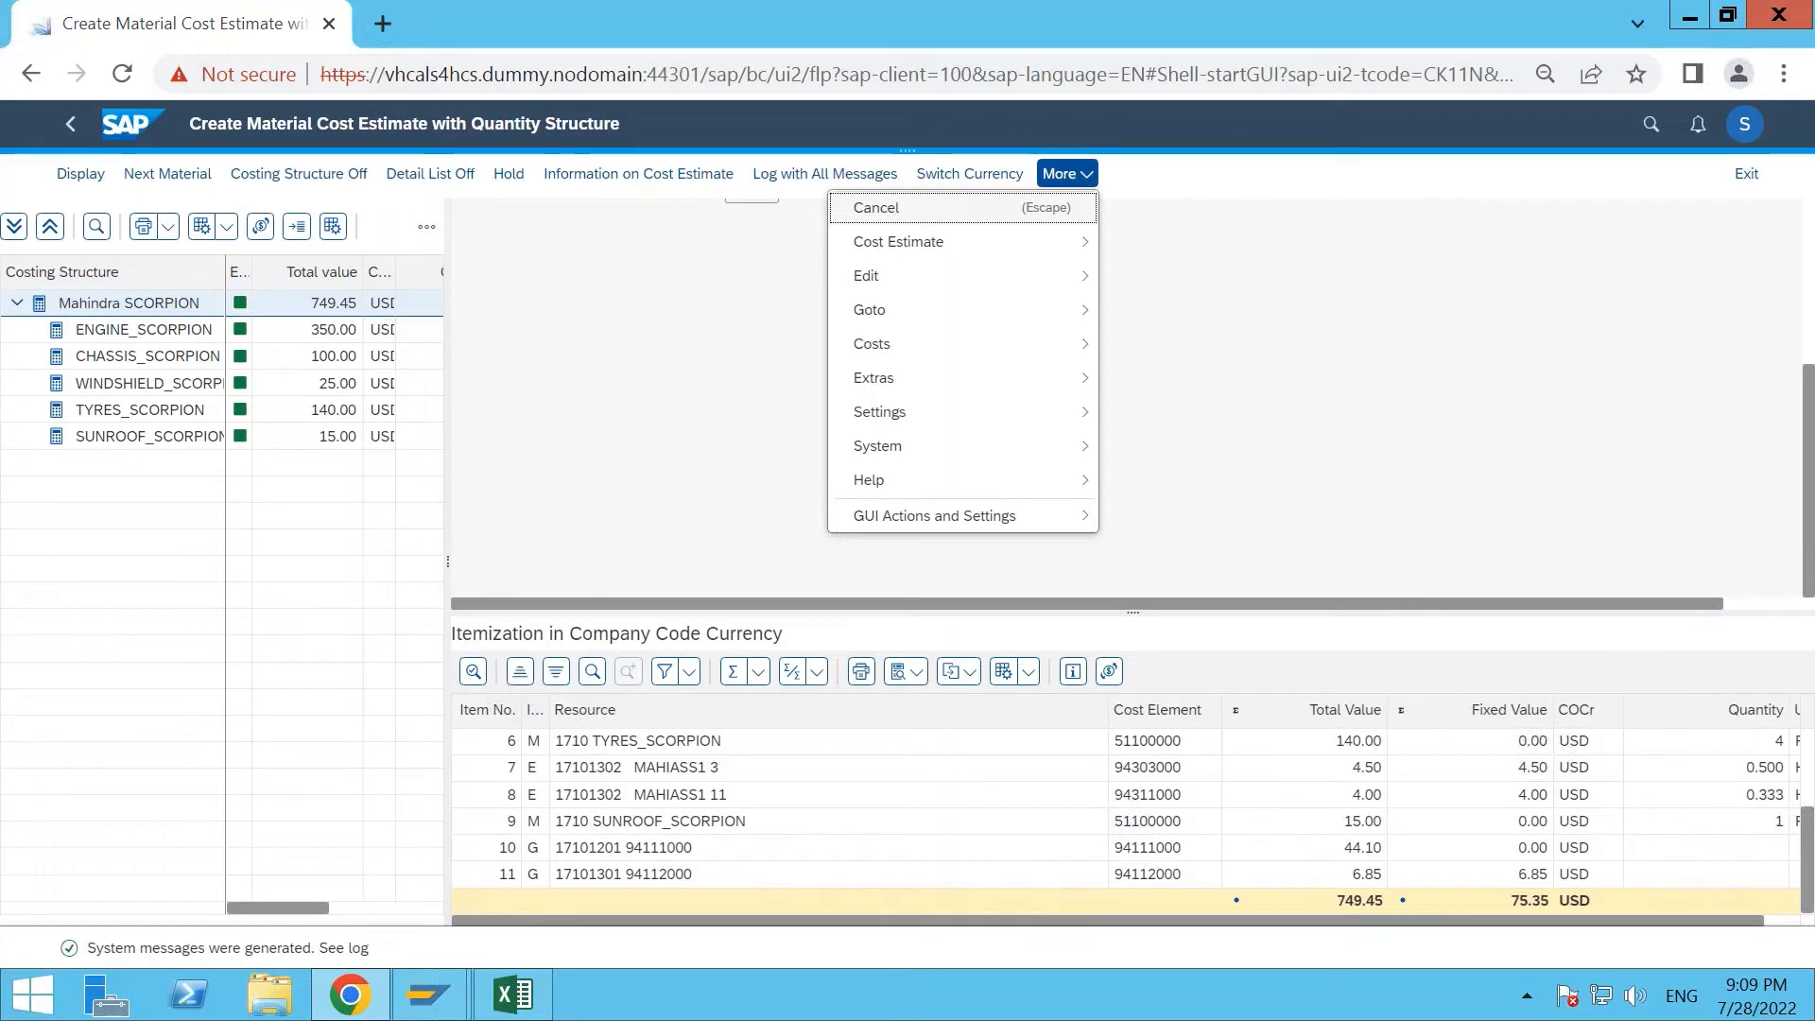
click(579, 367)
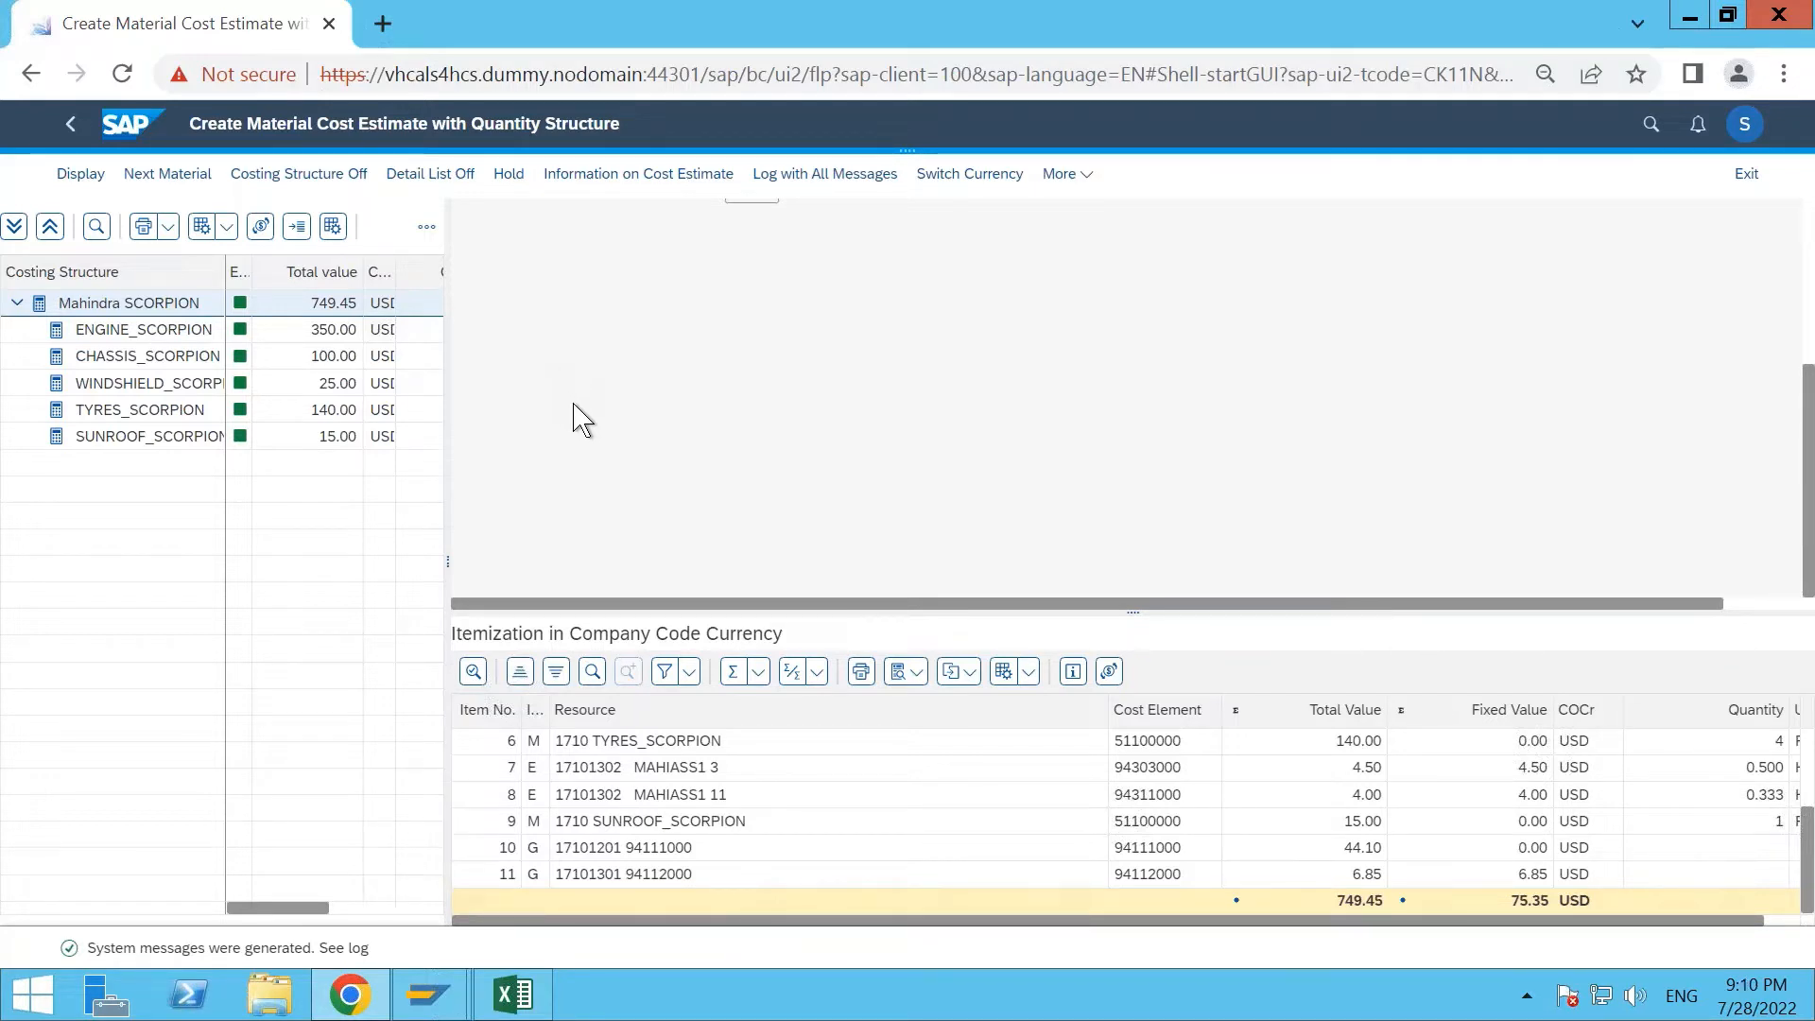
Return to the initial entry of the SCORPION cost estimate and set the Costing Date From to 28.07.2022.
click(67, 130)
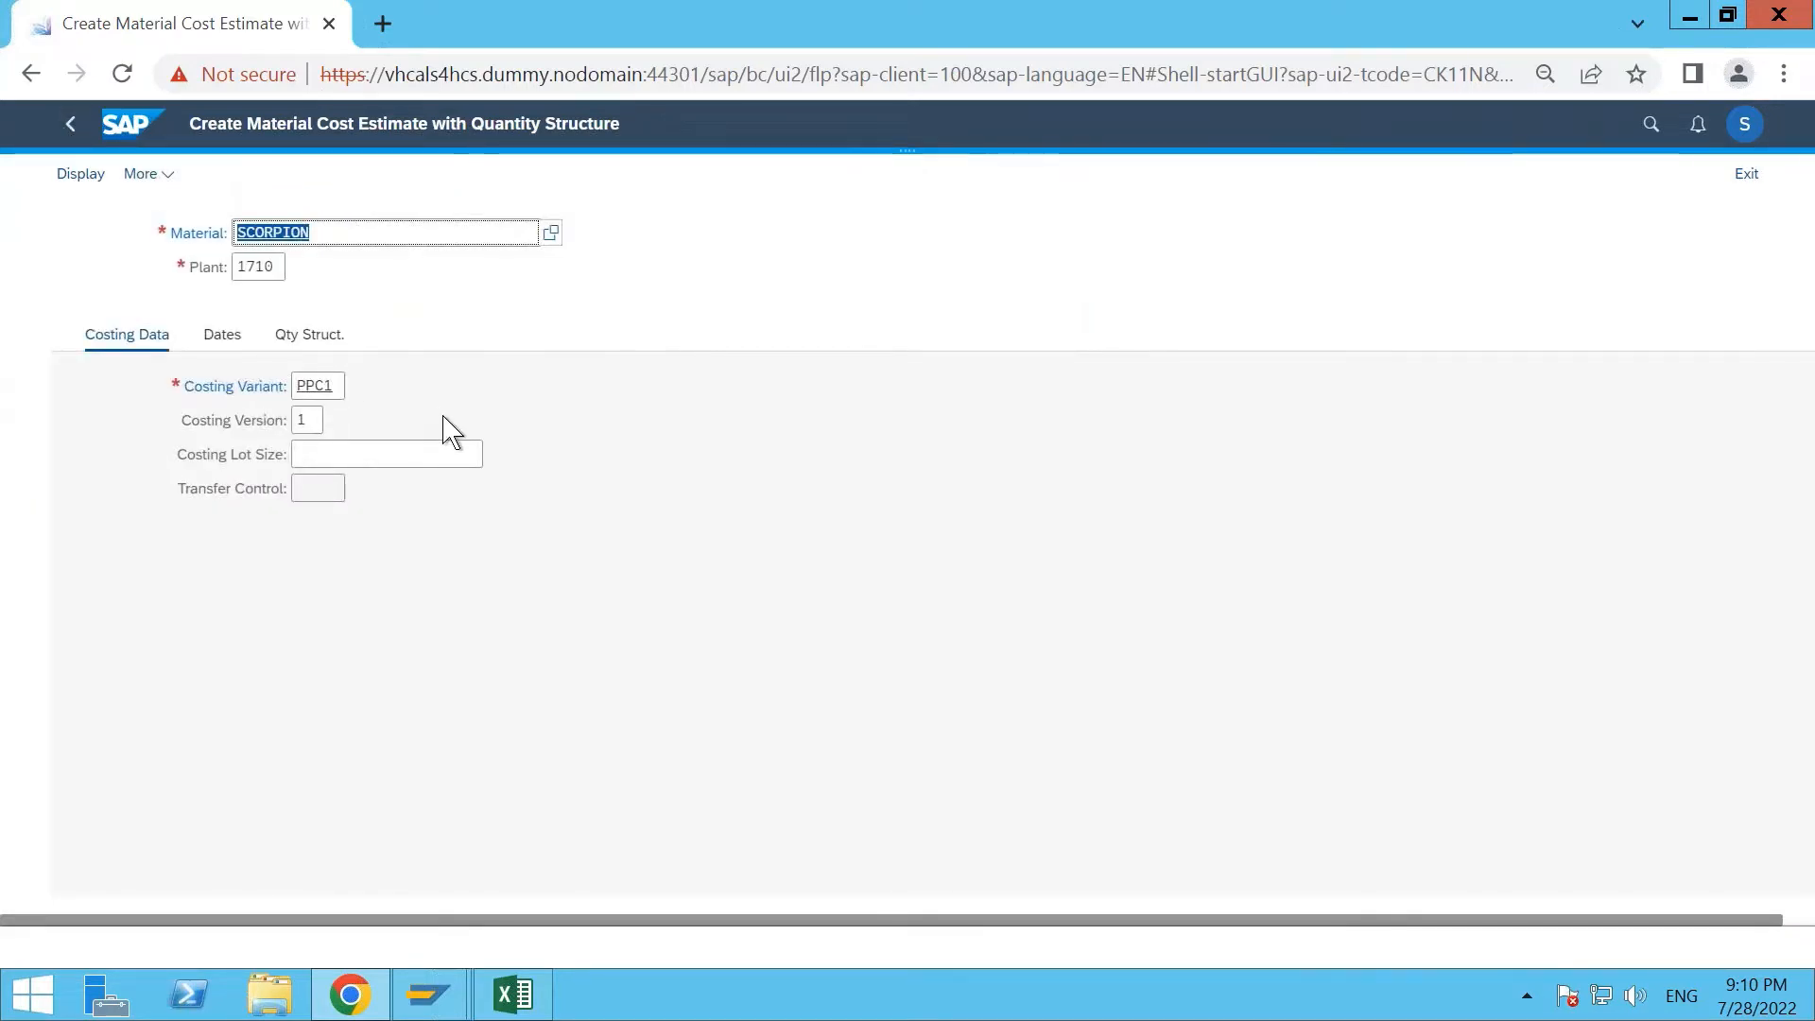
key(Return)
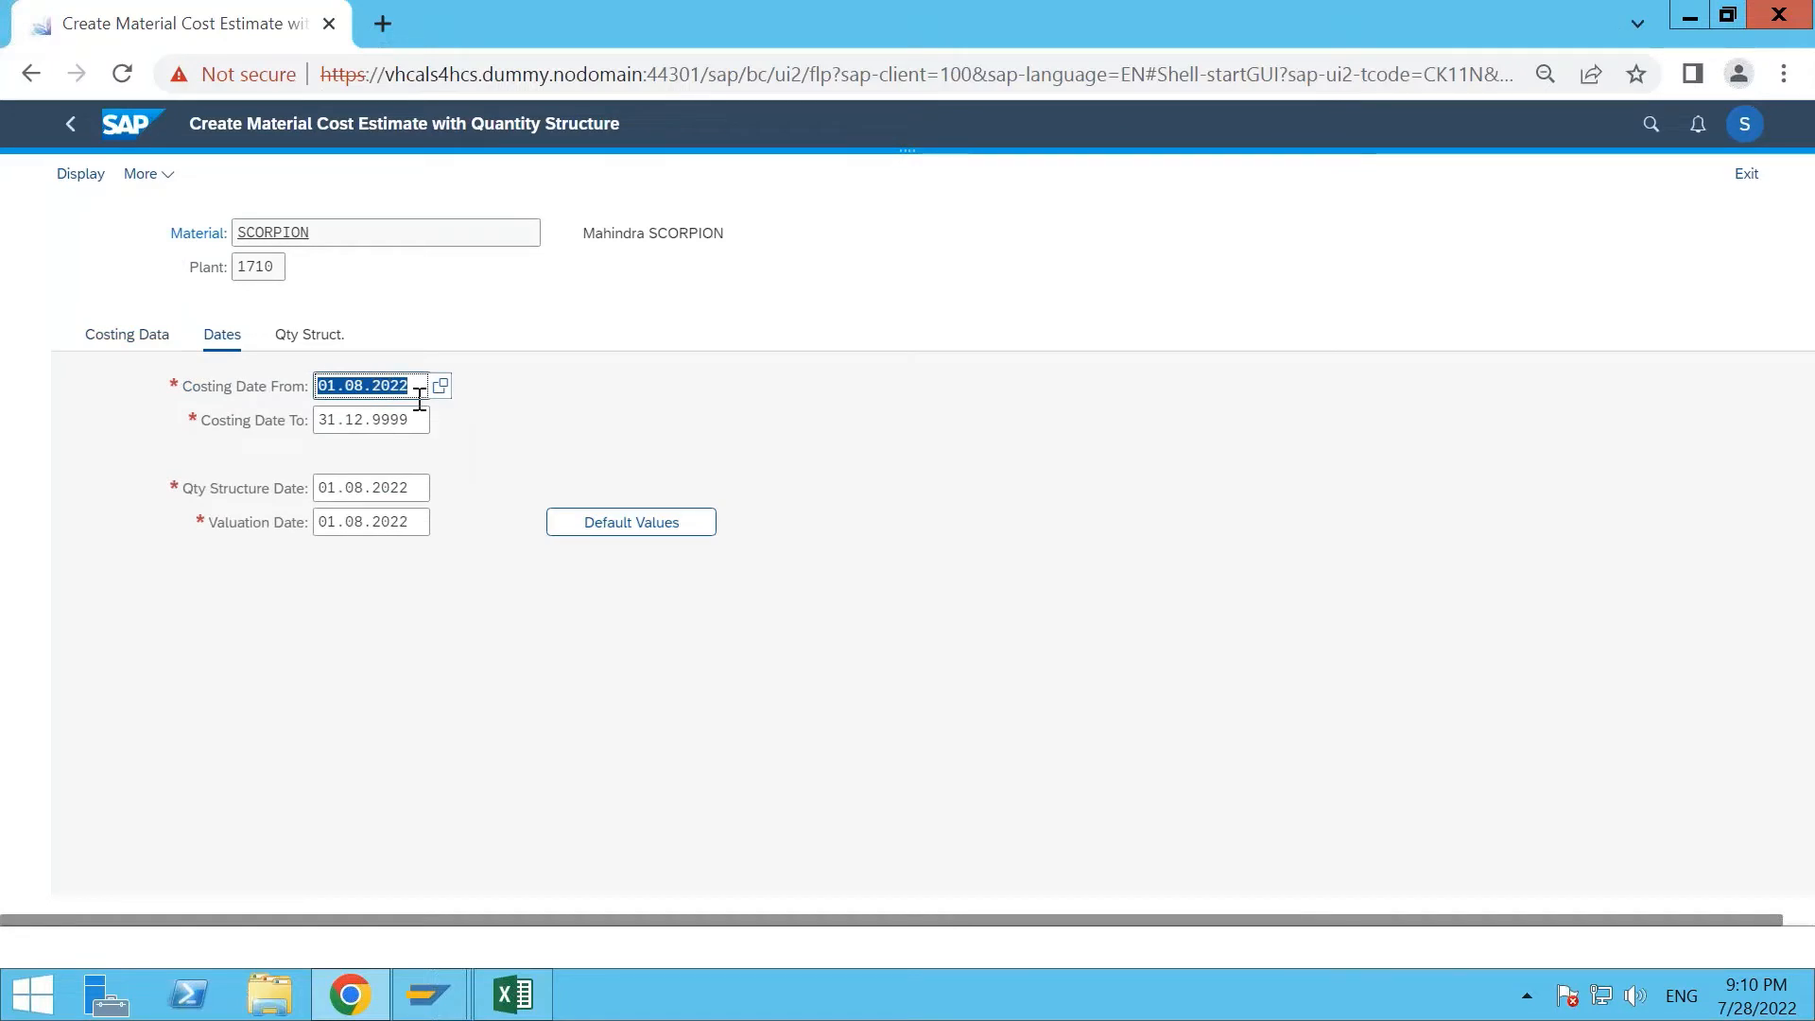
key(BackSpace)
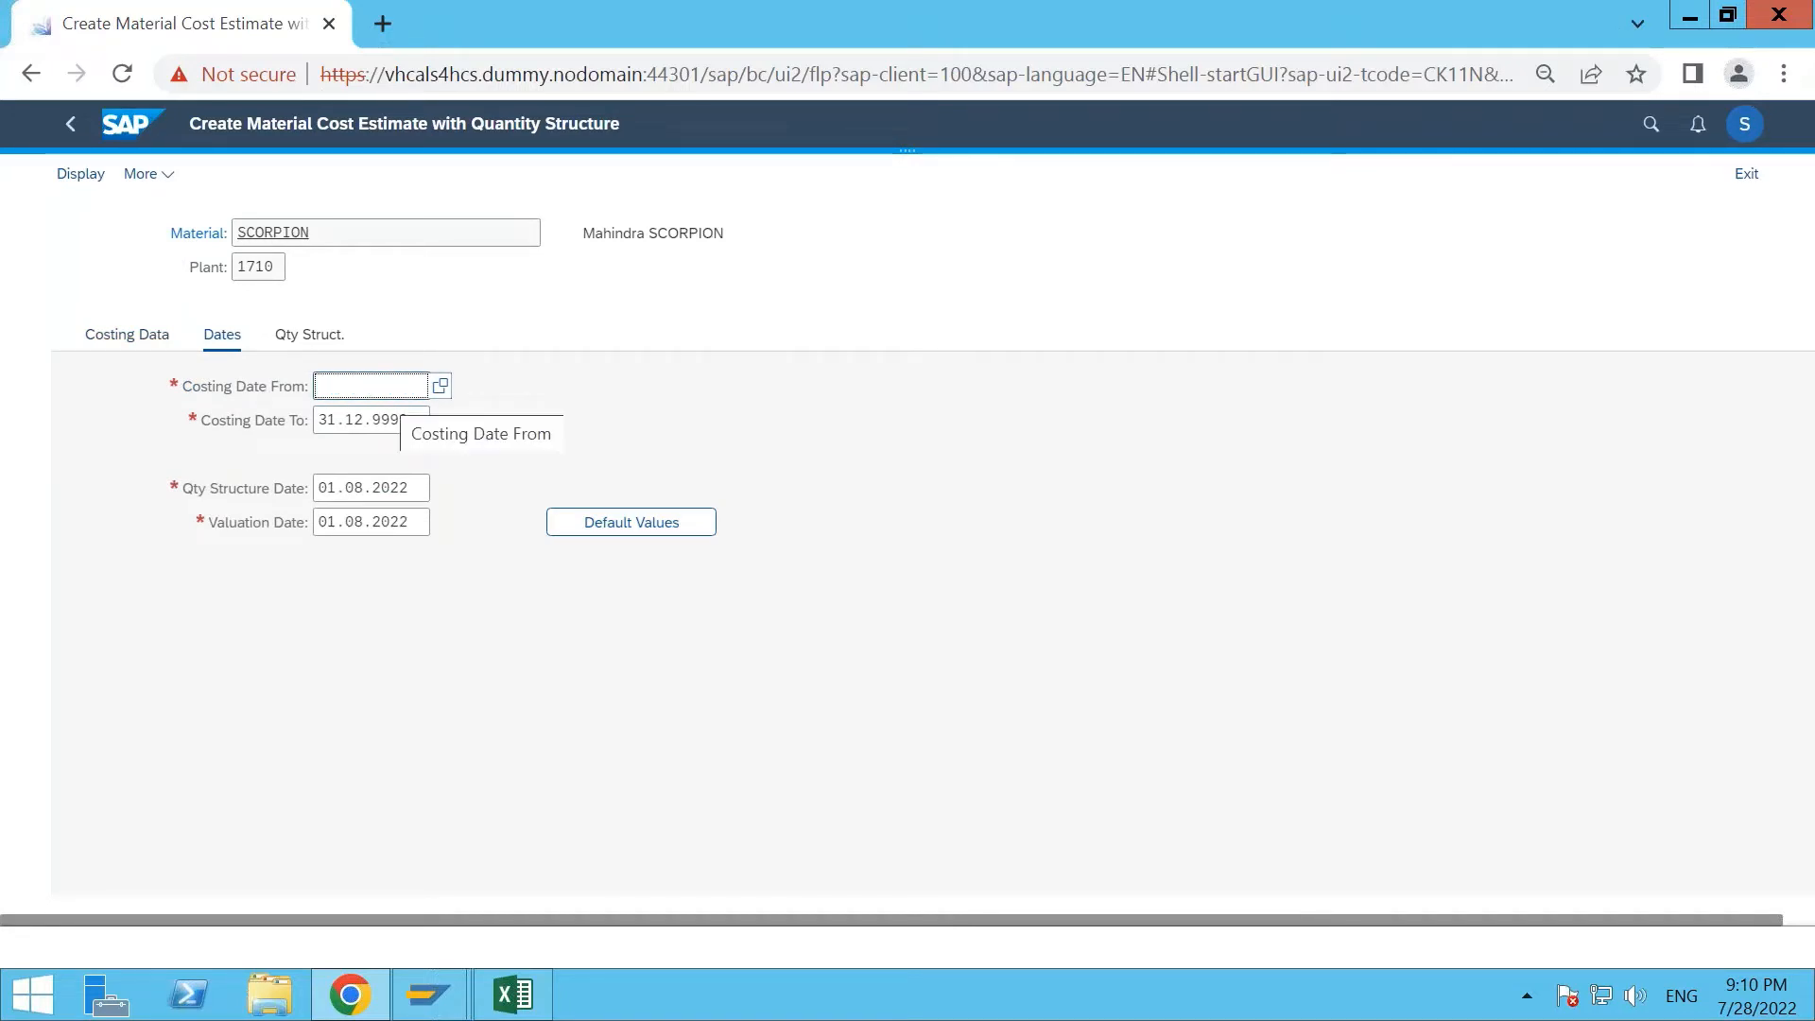
text(27.07.2022)
click(343, 387)
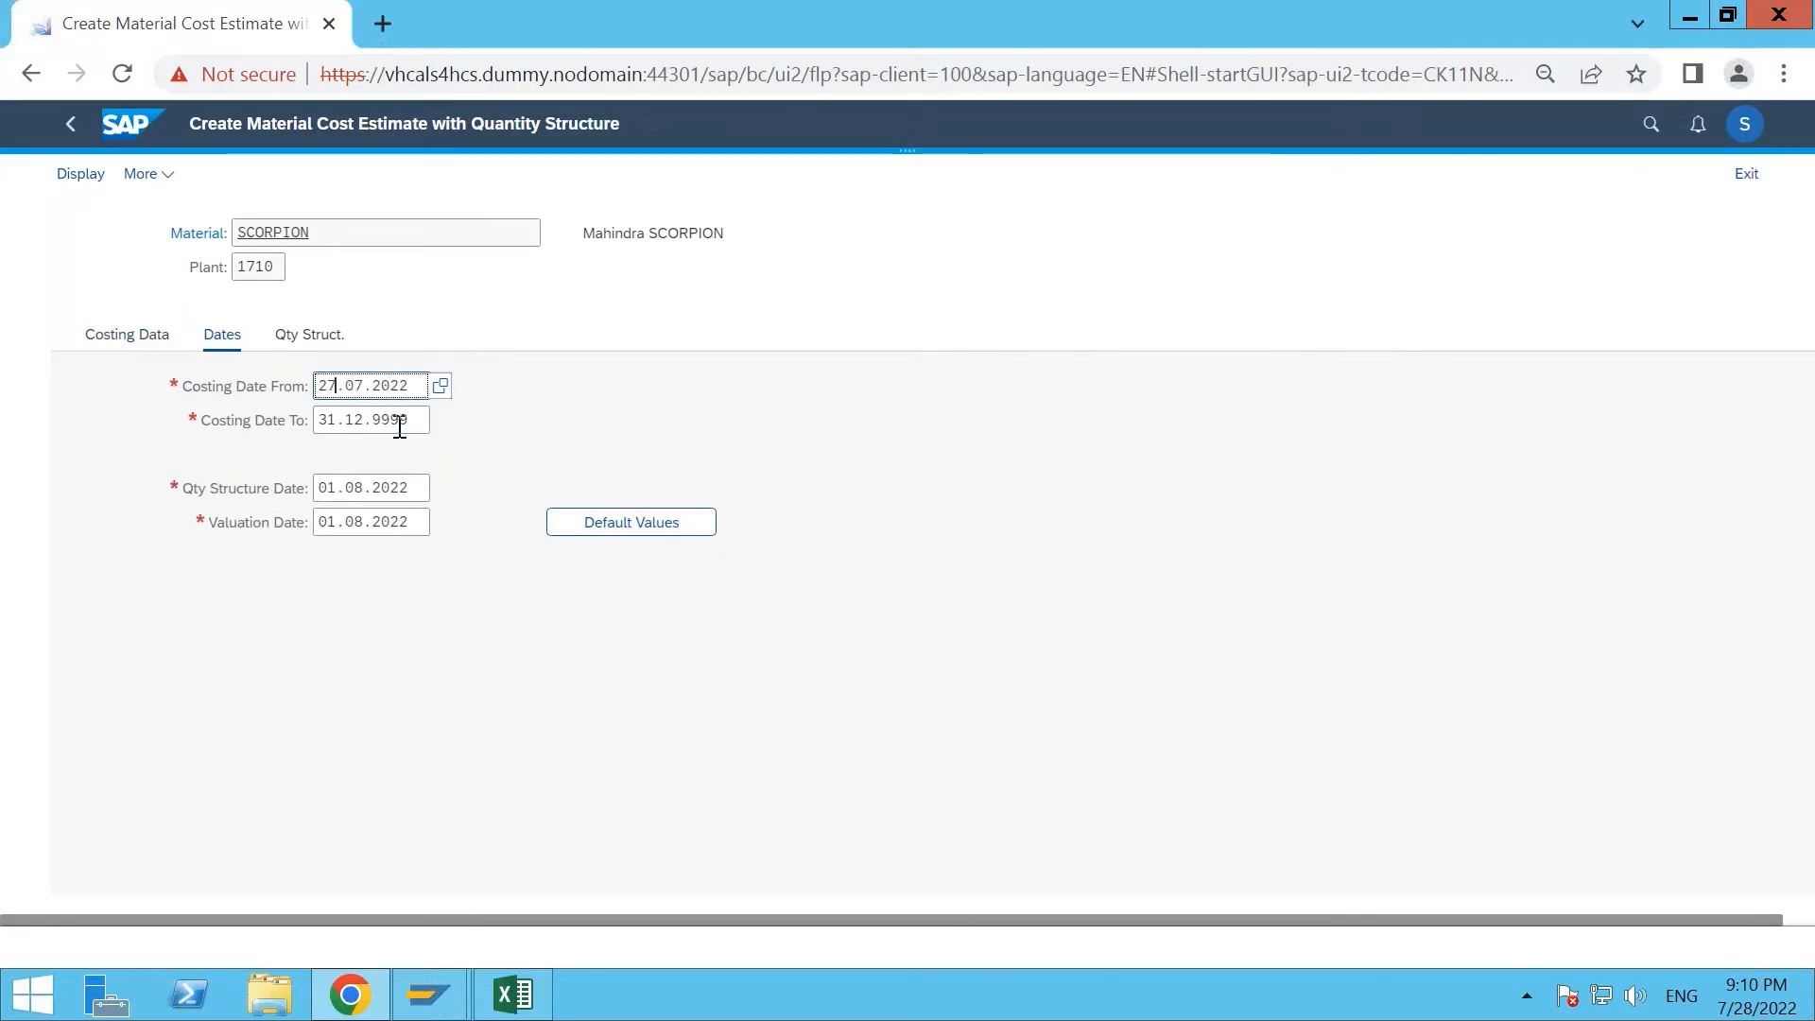
key(BackSpace)
text(8)
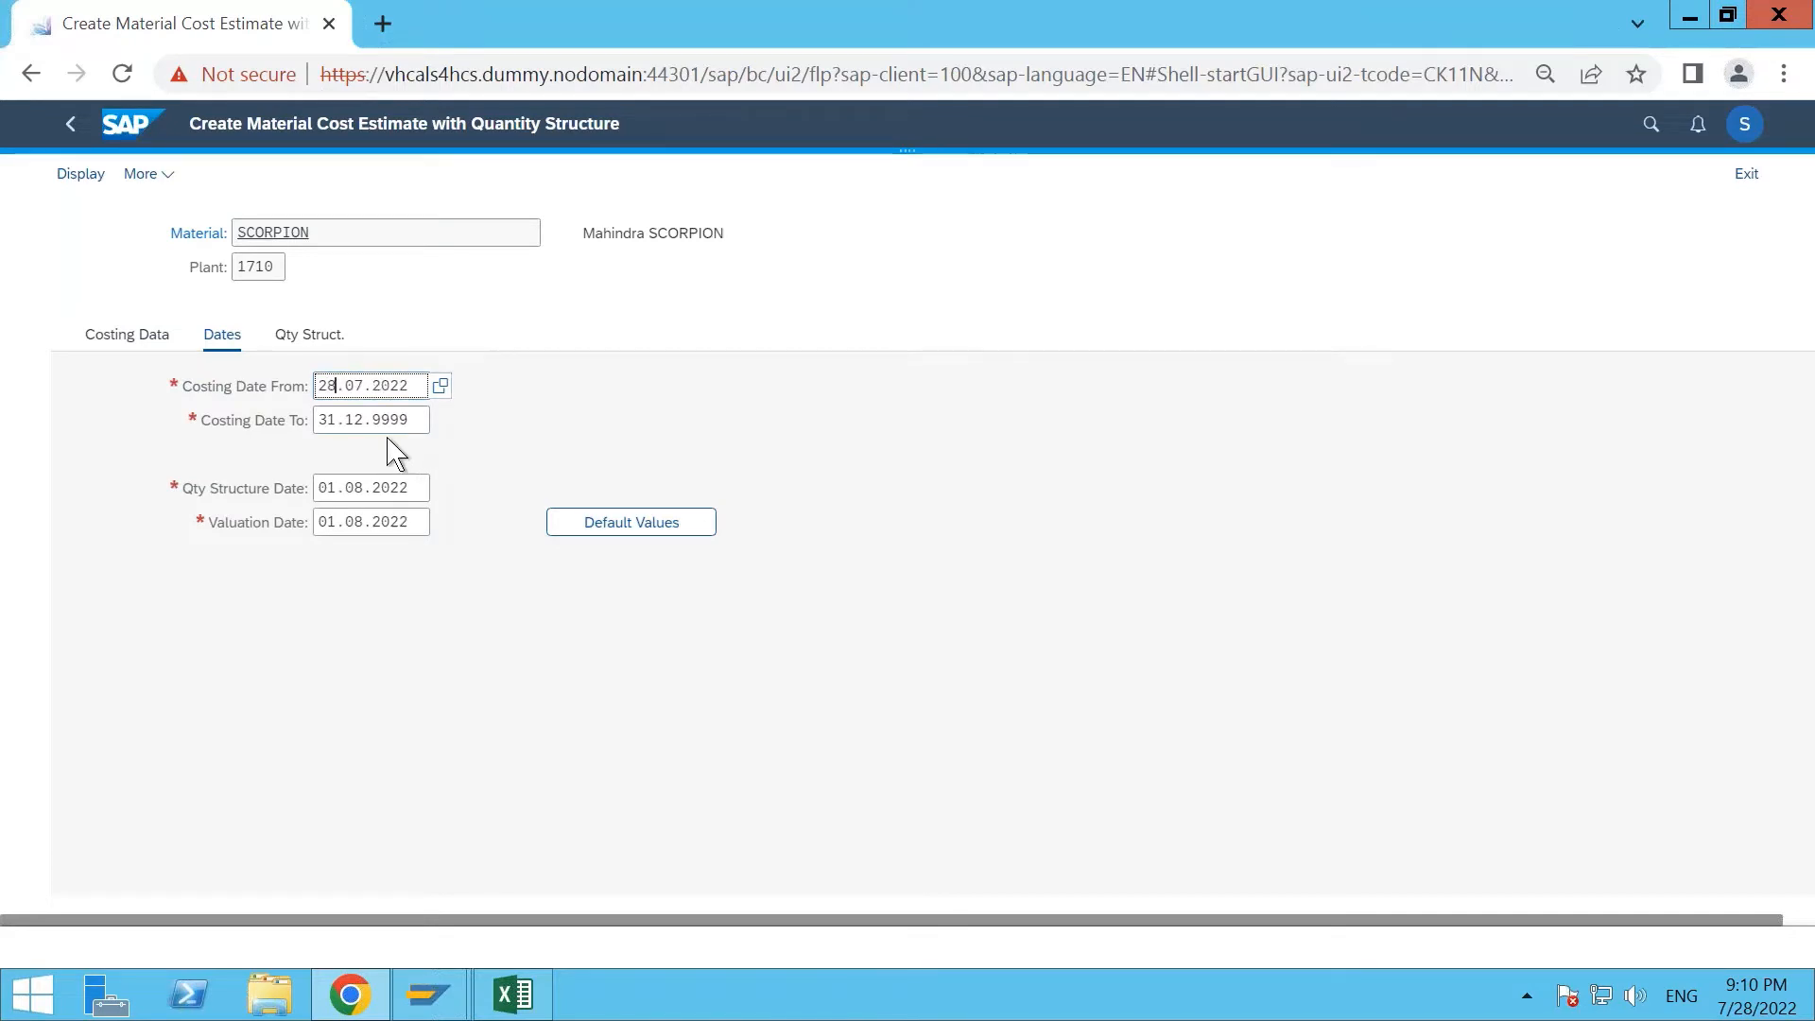
Copy the Costing Date From, 28.07.2022, into the Costing Date To, Qty Structure Date and Valuation Date.
click(410, 387)
drag(409, 387, 316, 388)
key(ctrl+c)
drag(412, 420, 316, 422)
key(ctrl+v)
drag(414, 487, 319, 487)
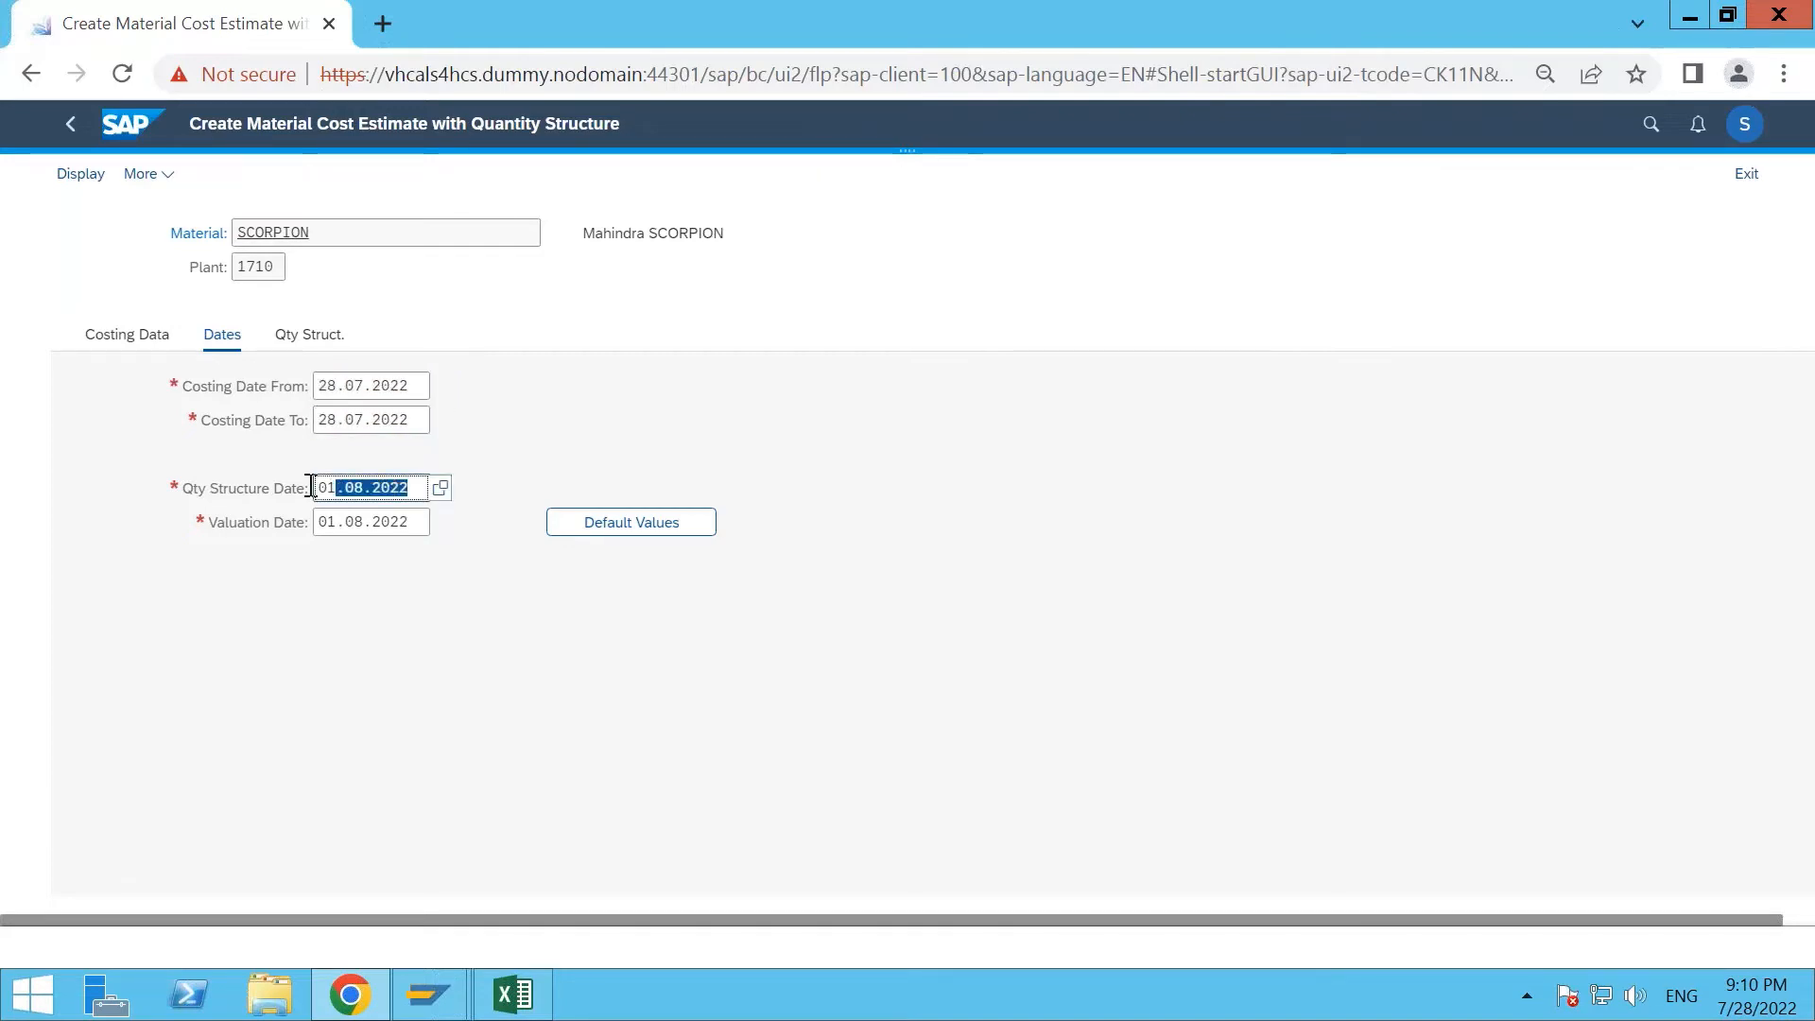
key(ctrl+v)
drag(409, 522, 292, 542)
key(ctrl+v)
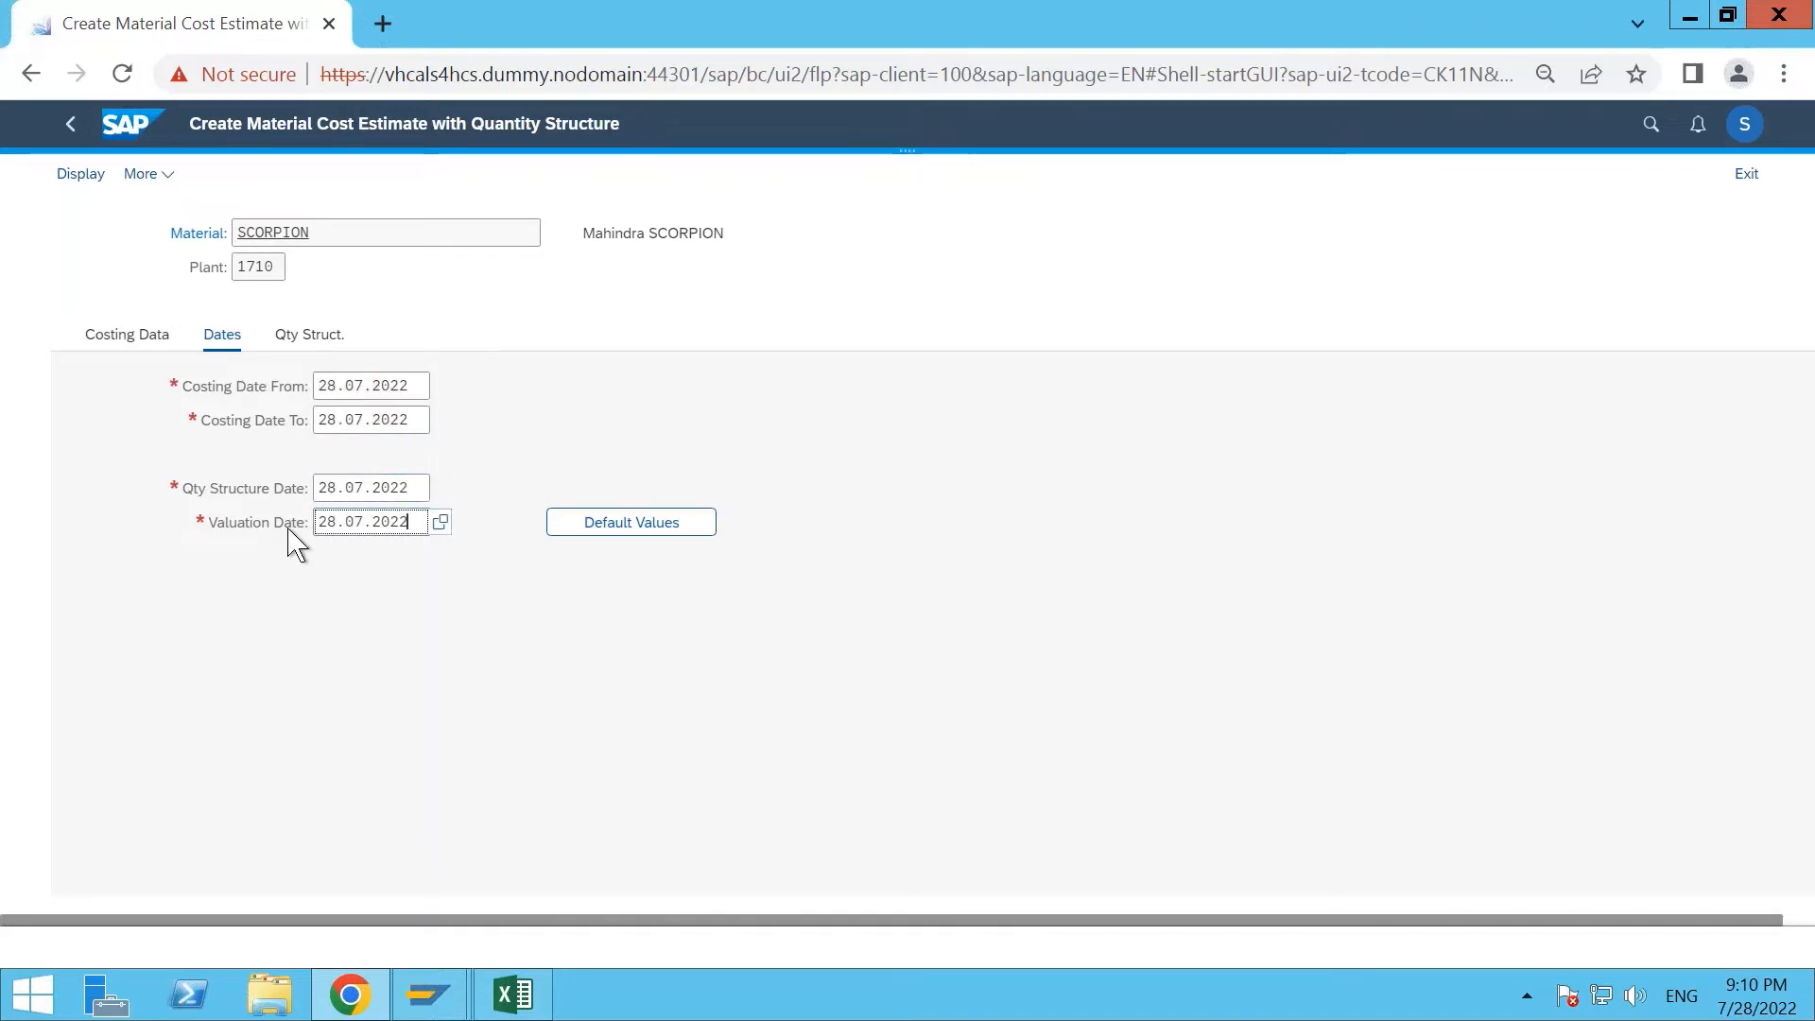
click(408, 420)
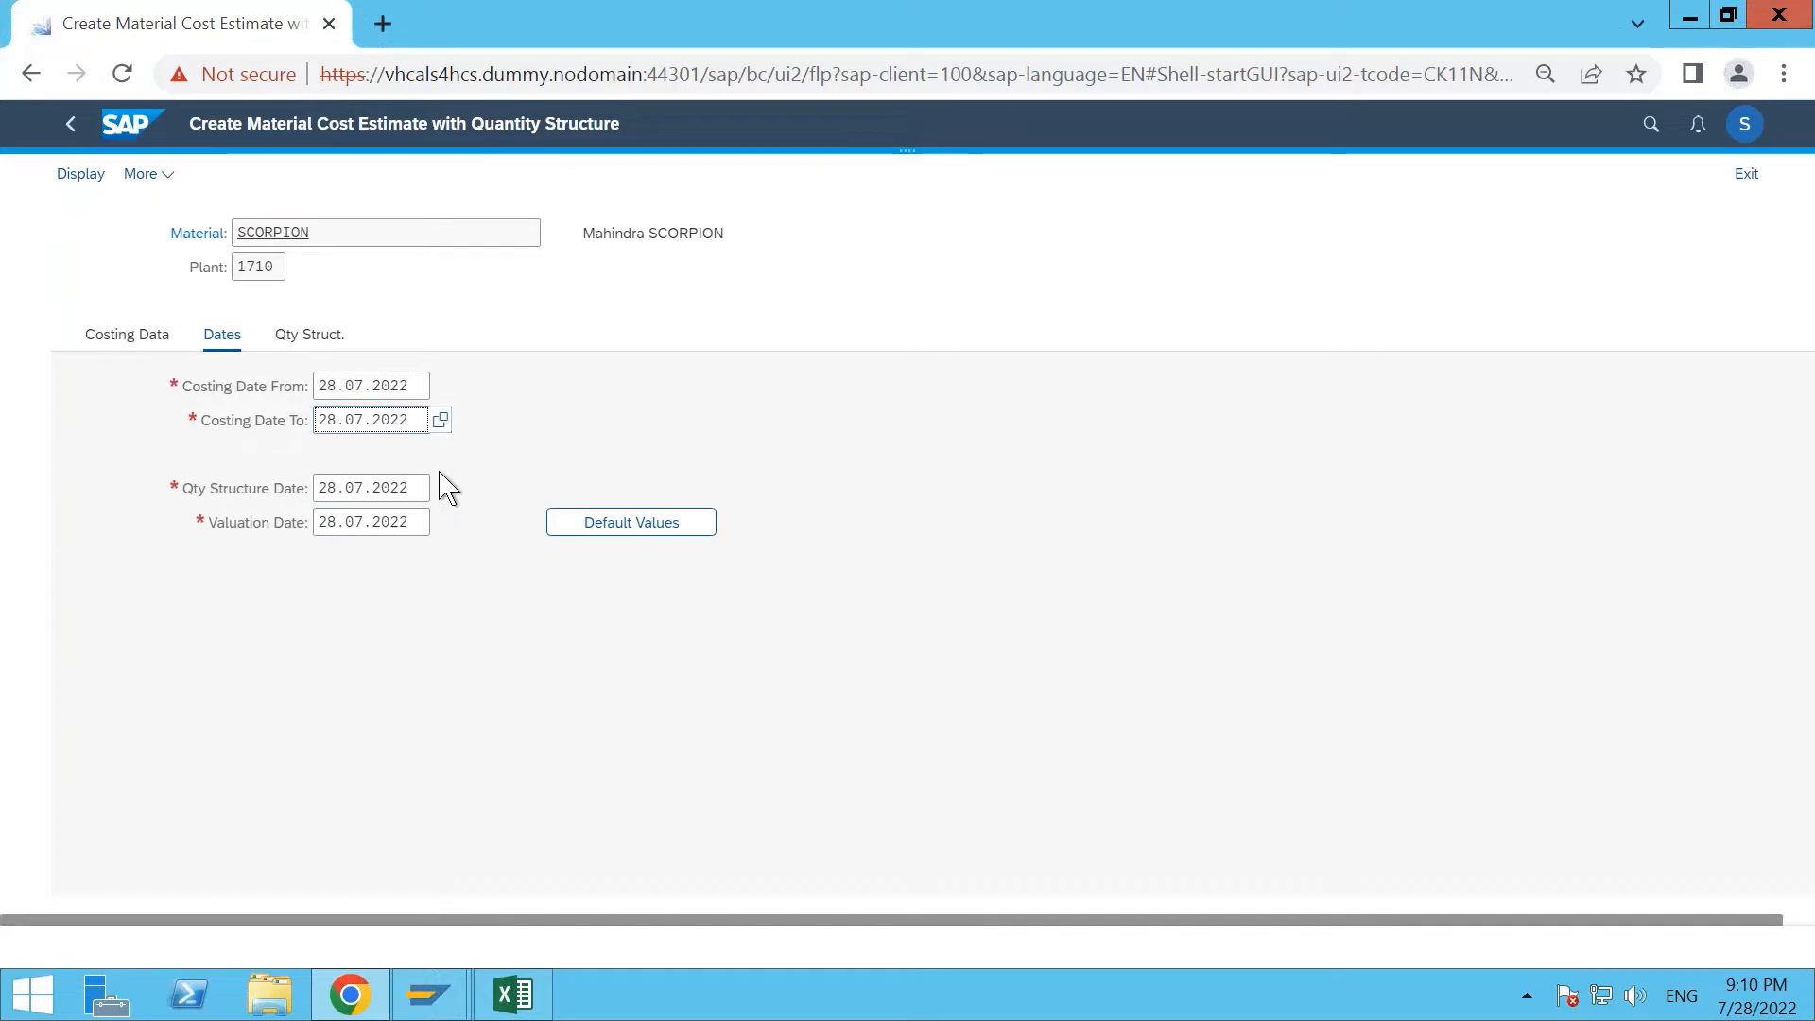
Run the cost estimate for SCORPION with the new dates and save it.
key(Return)
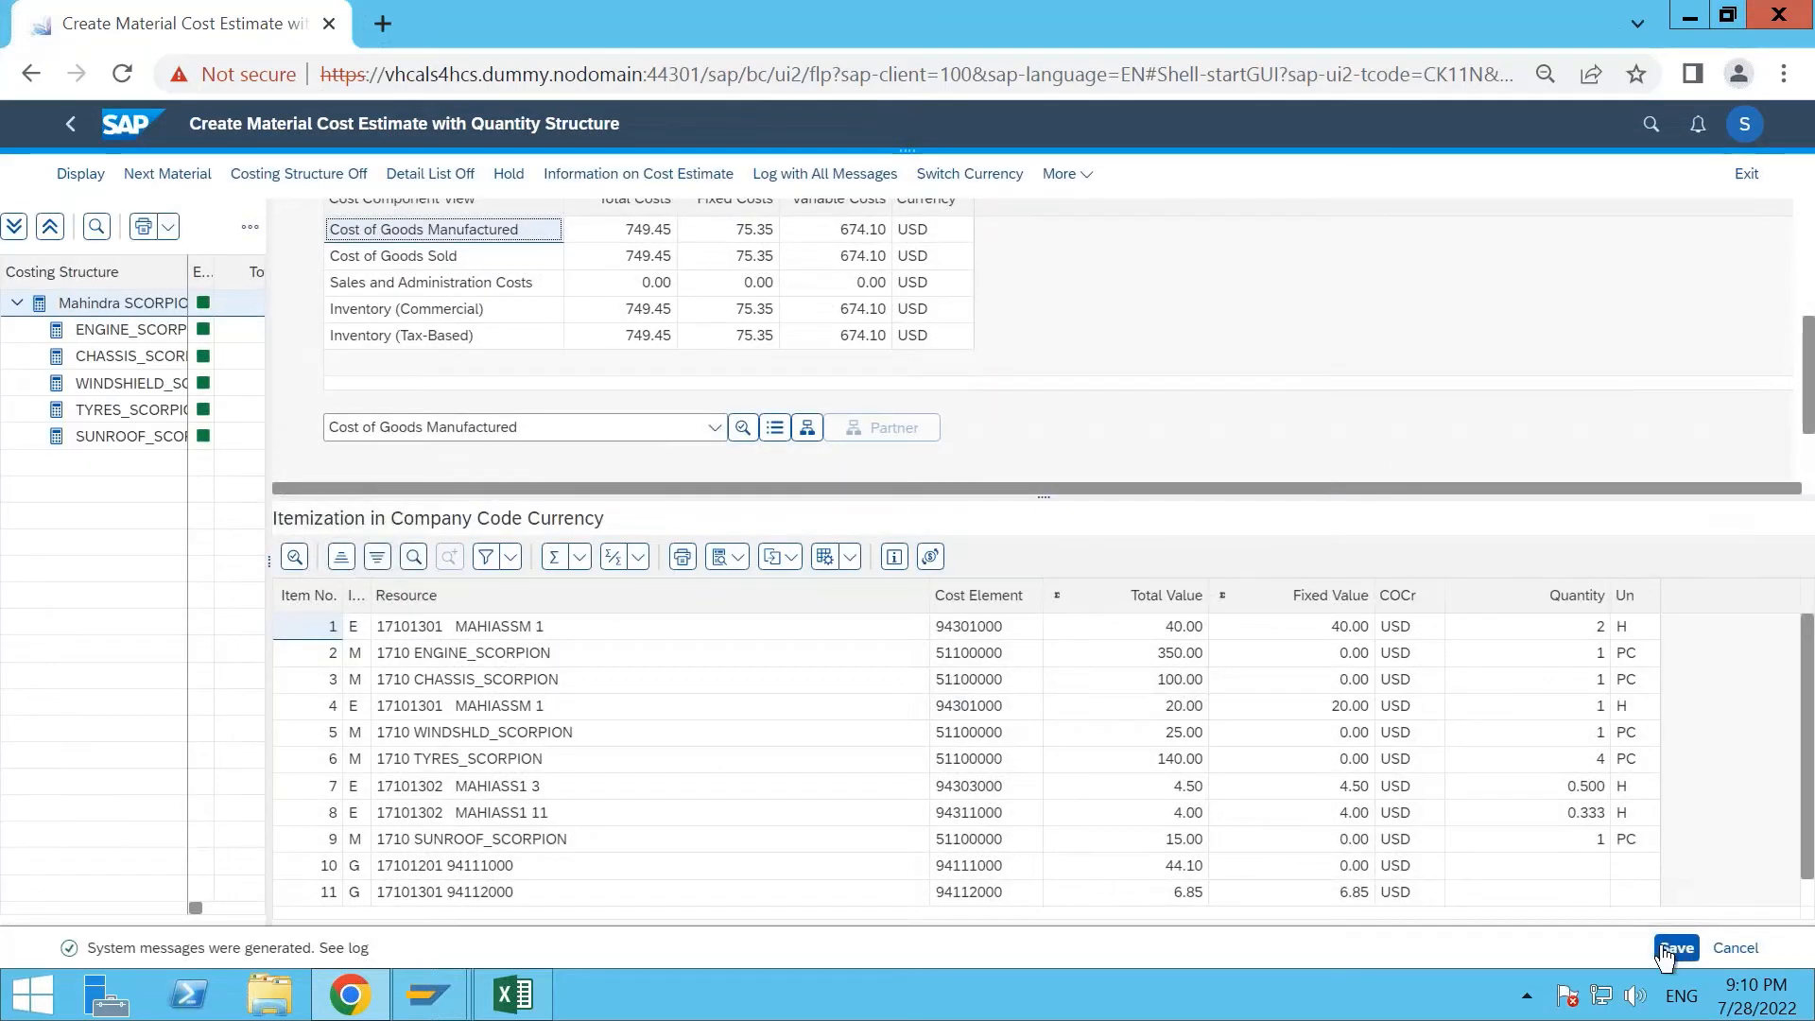
scroll(671, 463, up, 5)
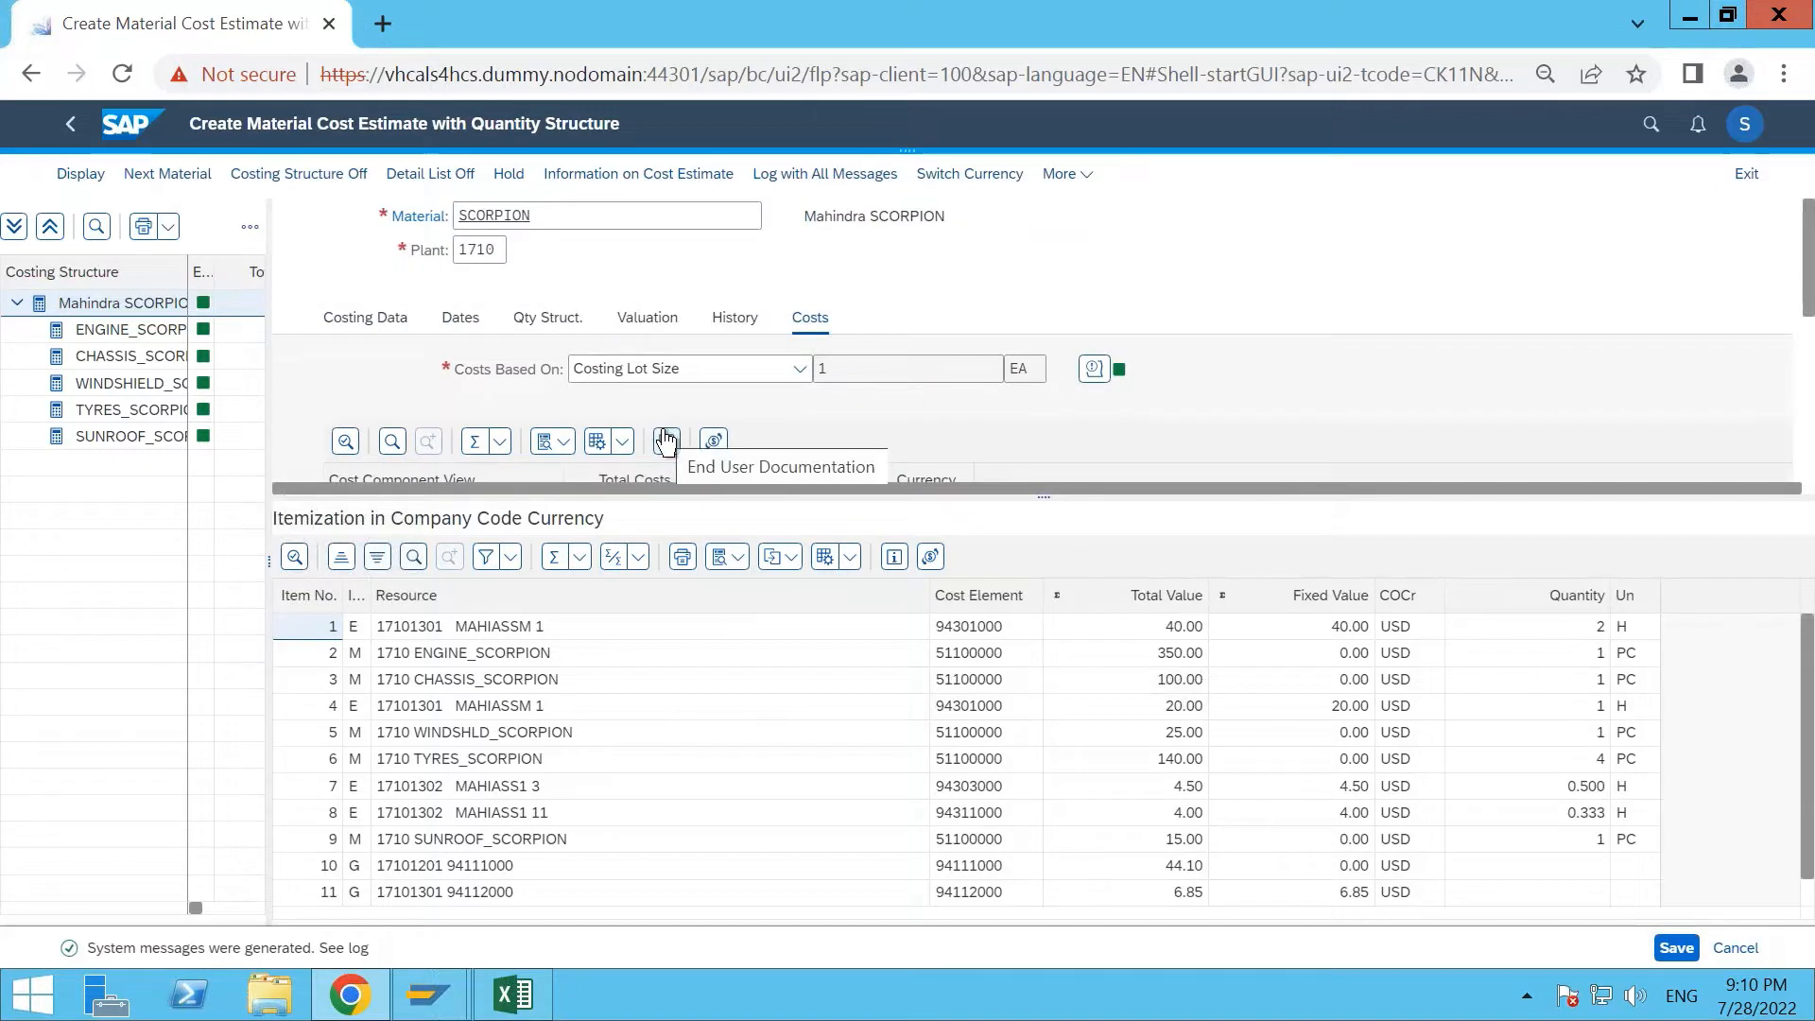
click(1676, 953)
click(1676, 949)
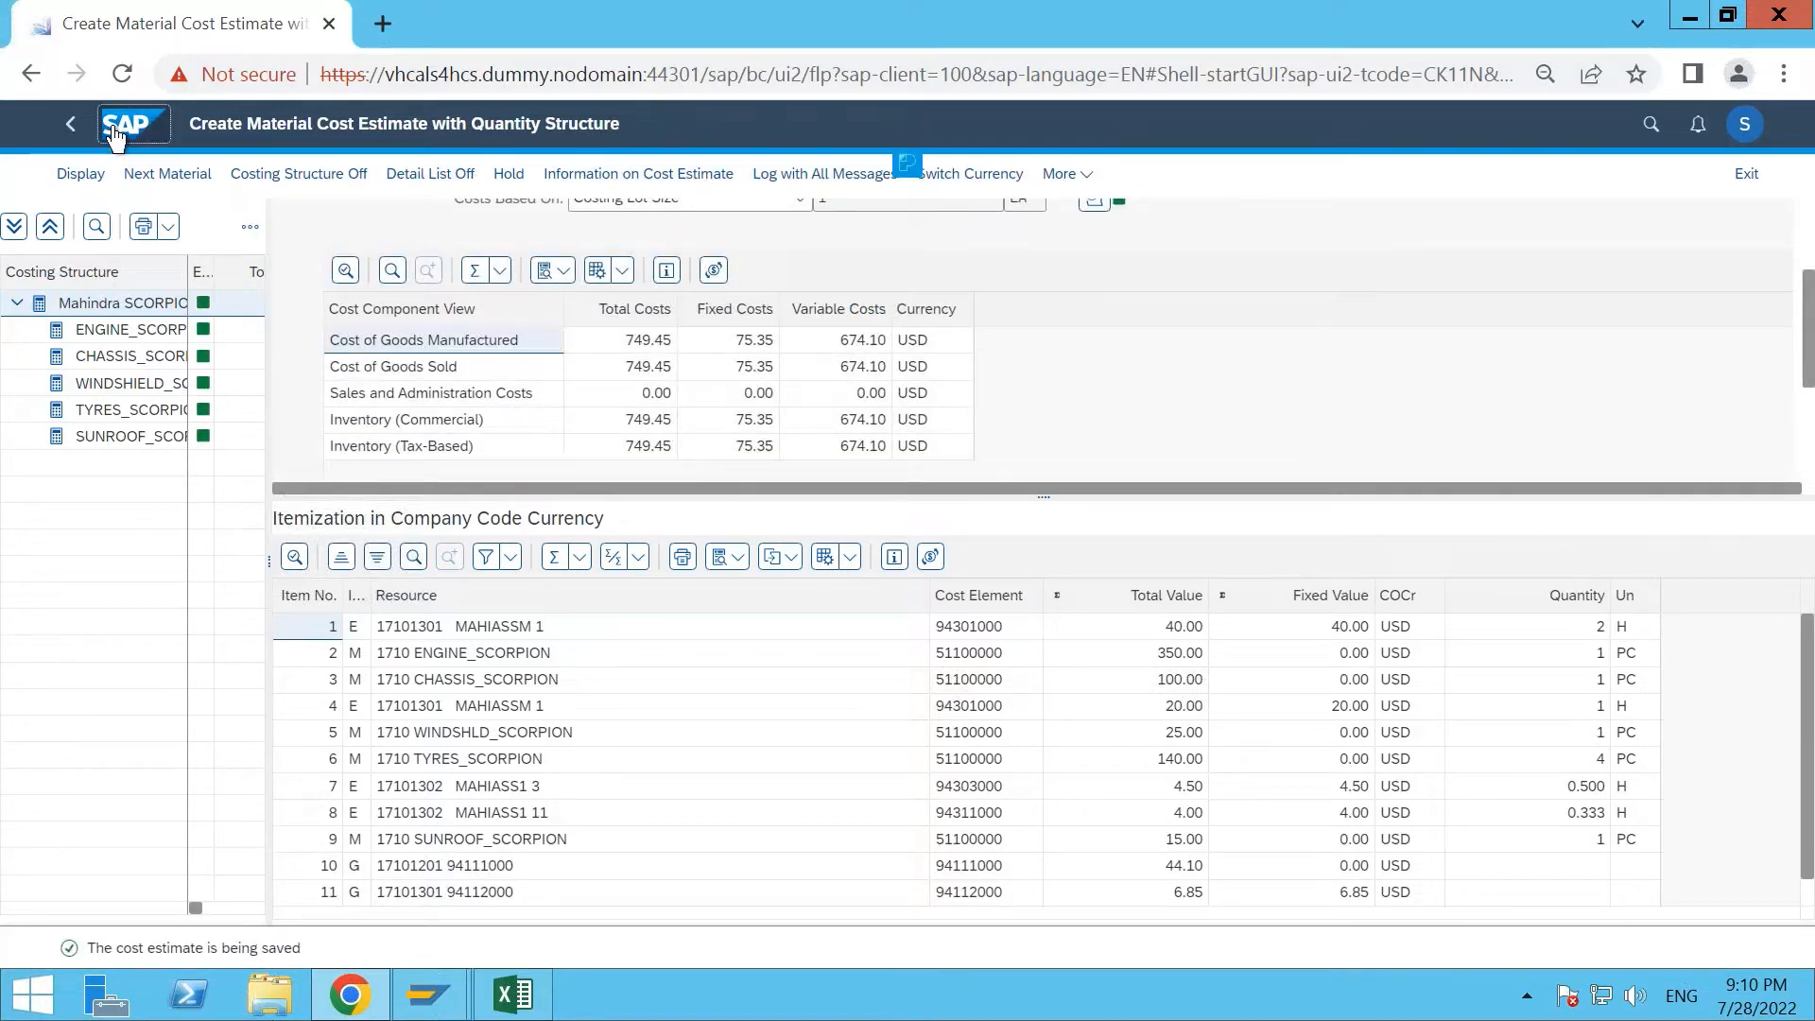
Return to the home page and open the Release Material Cost Estimates app.
click(114, 132)
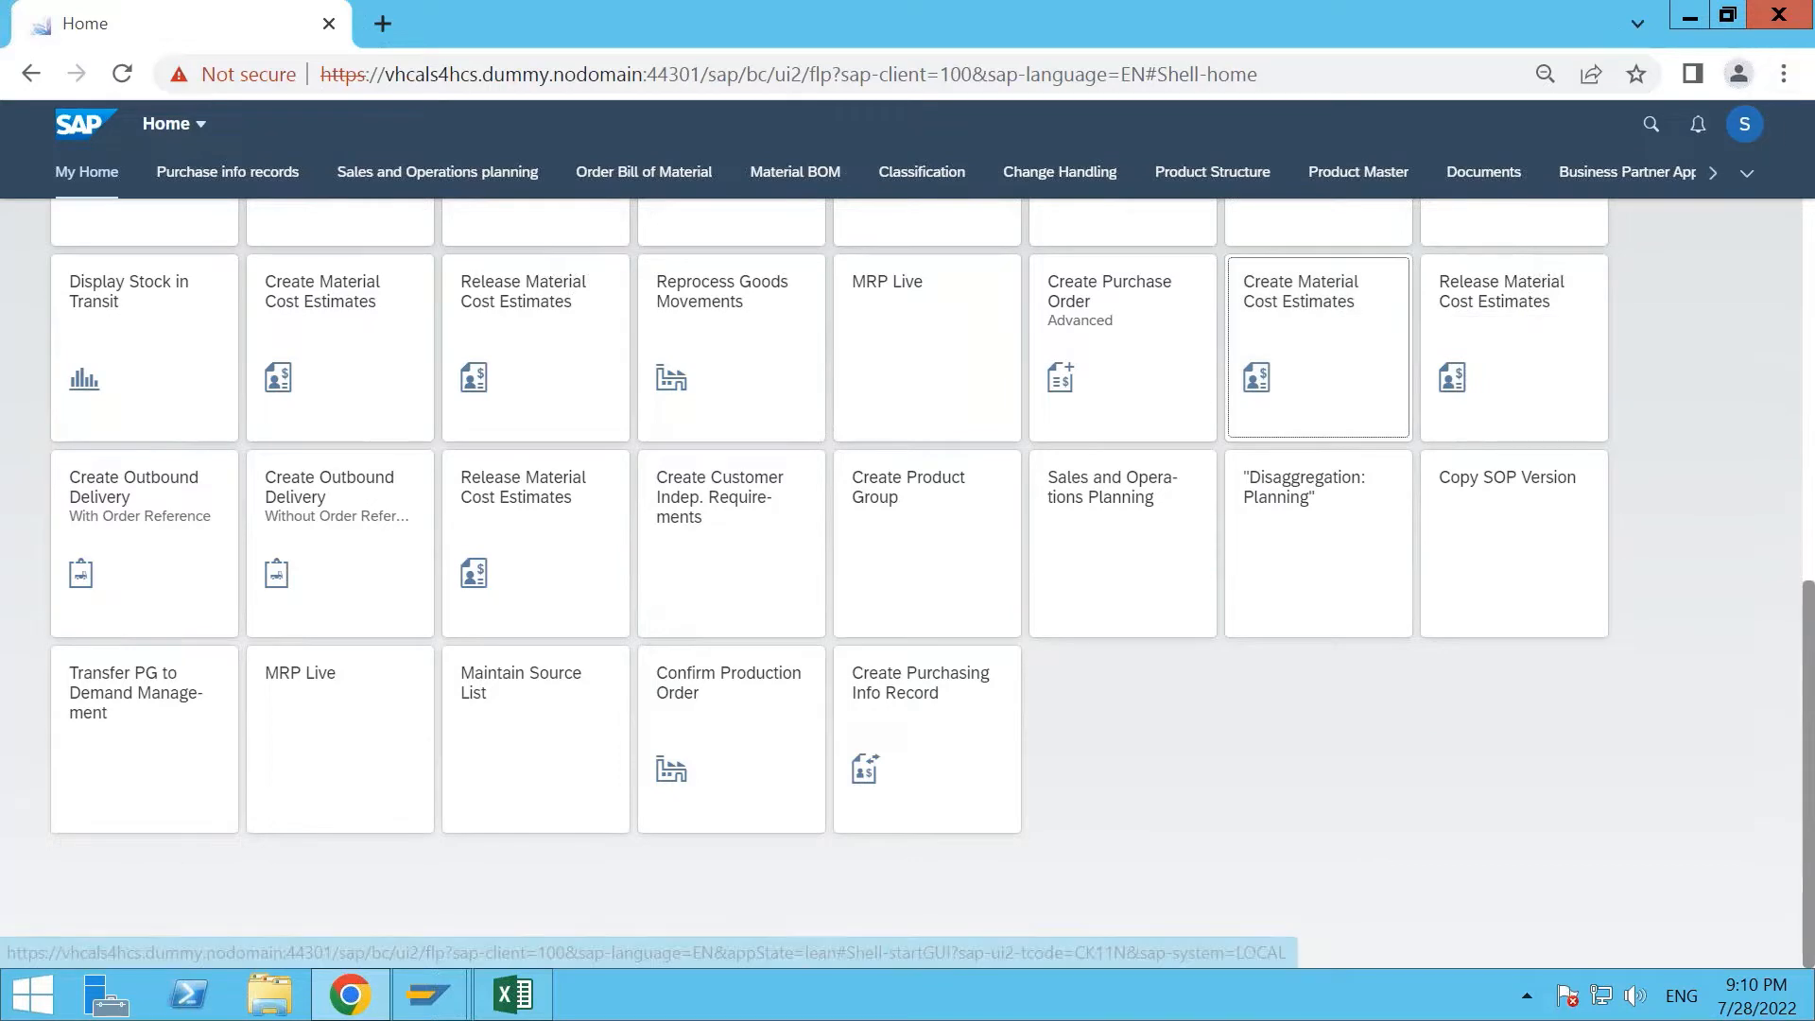
click(1744, 124)
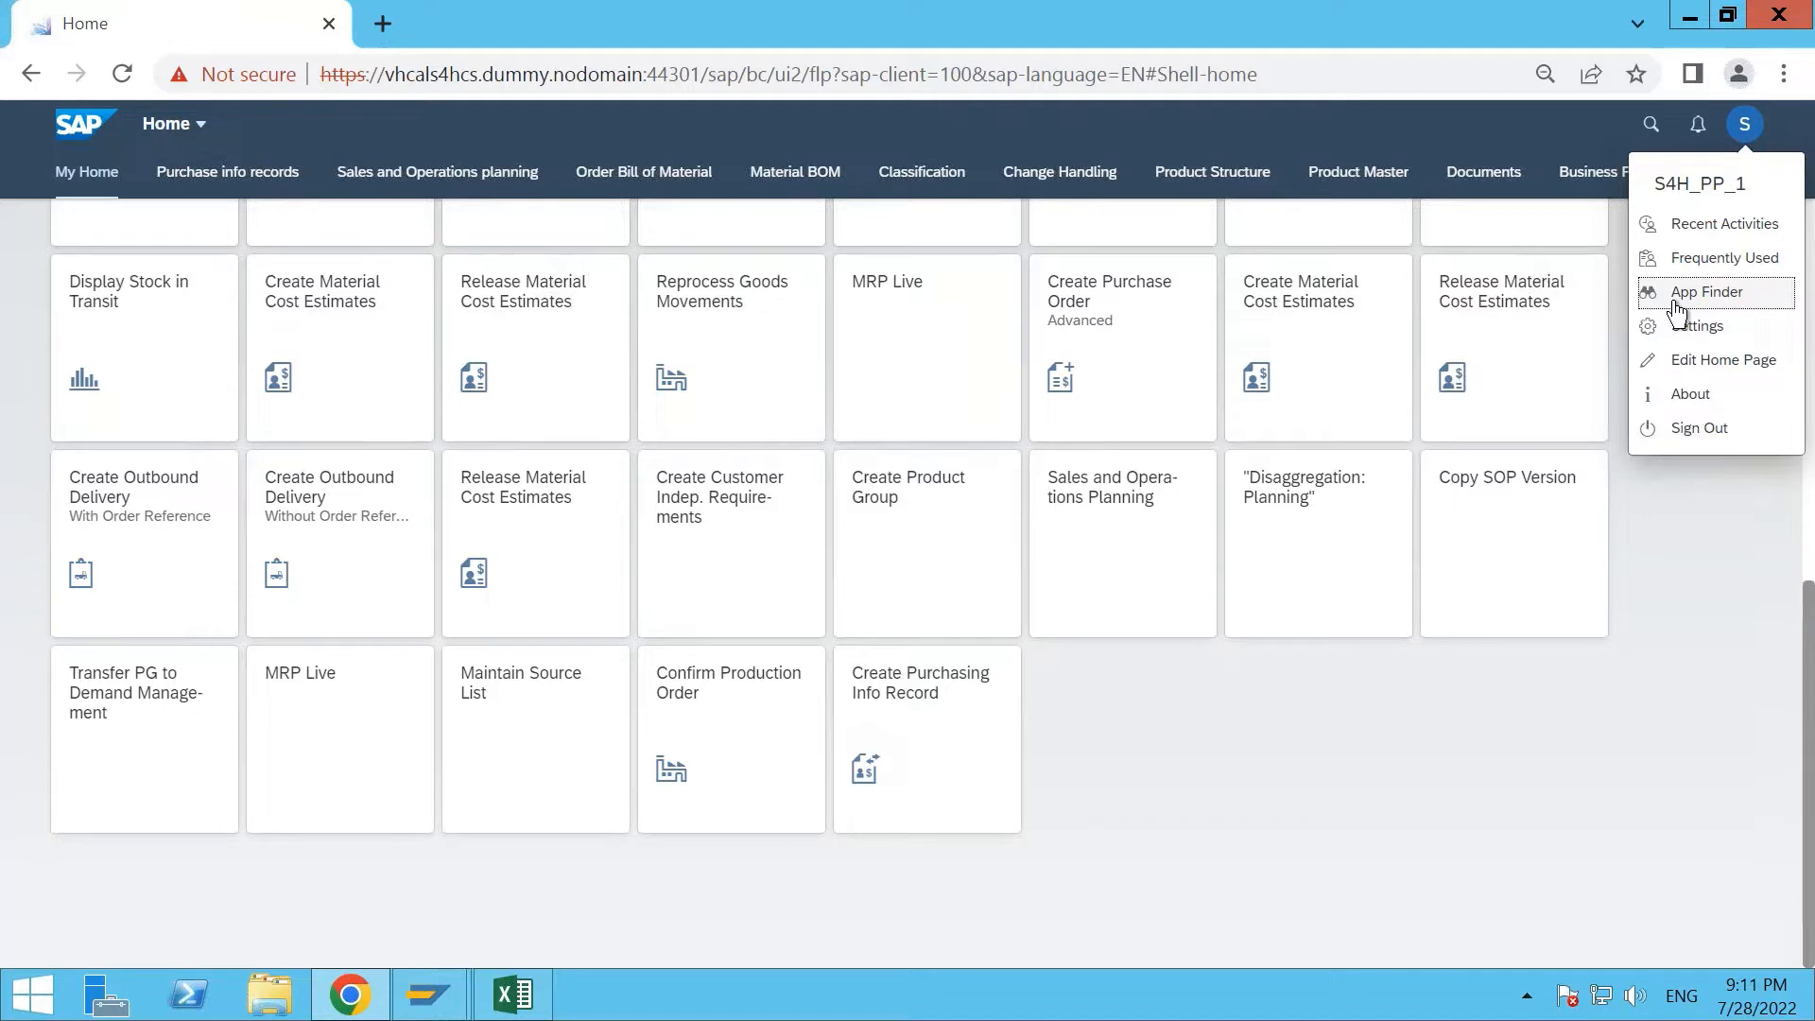
click(1423, 751)
click(1477, 325)
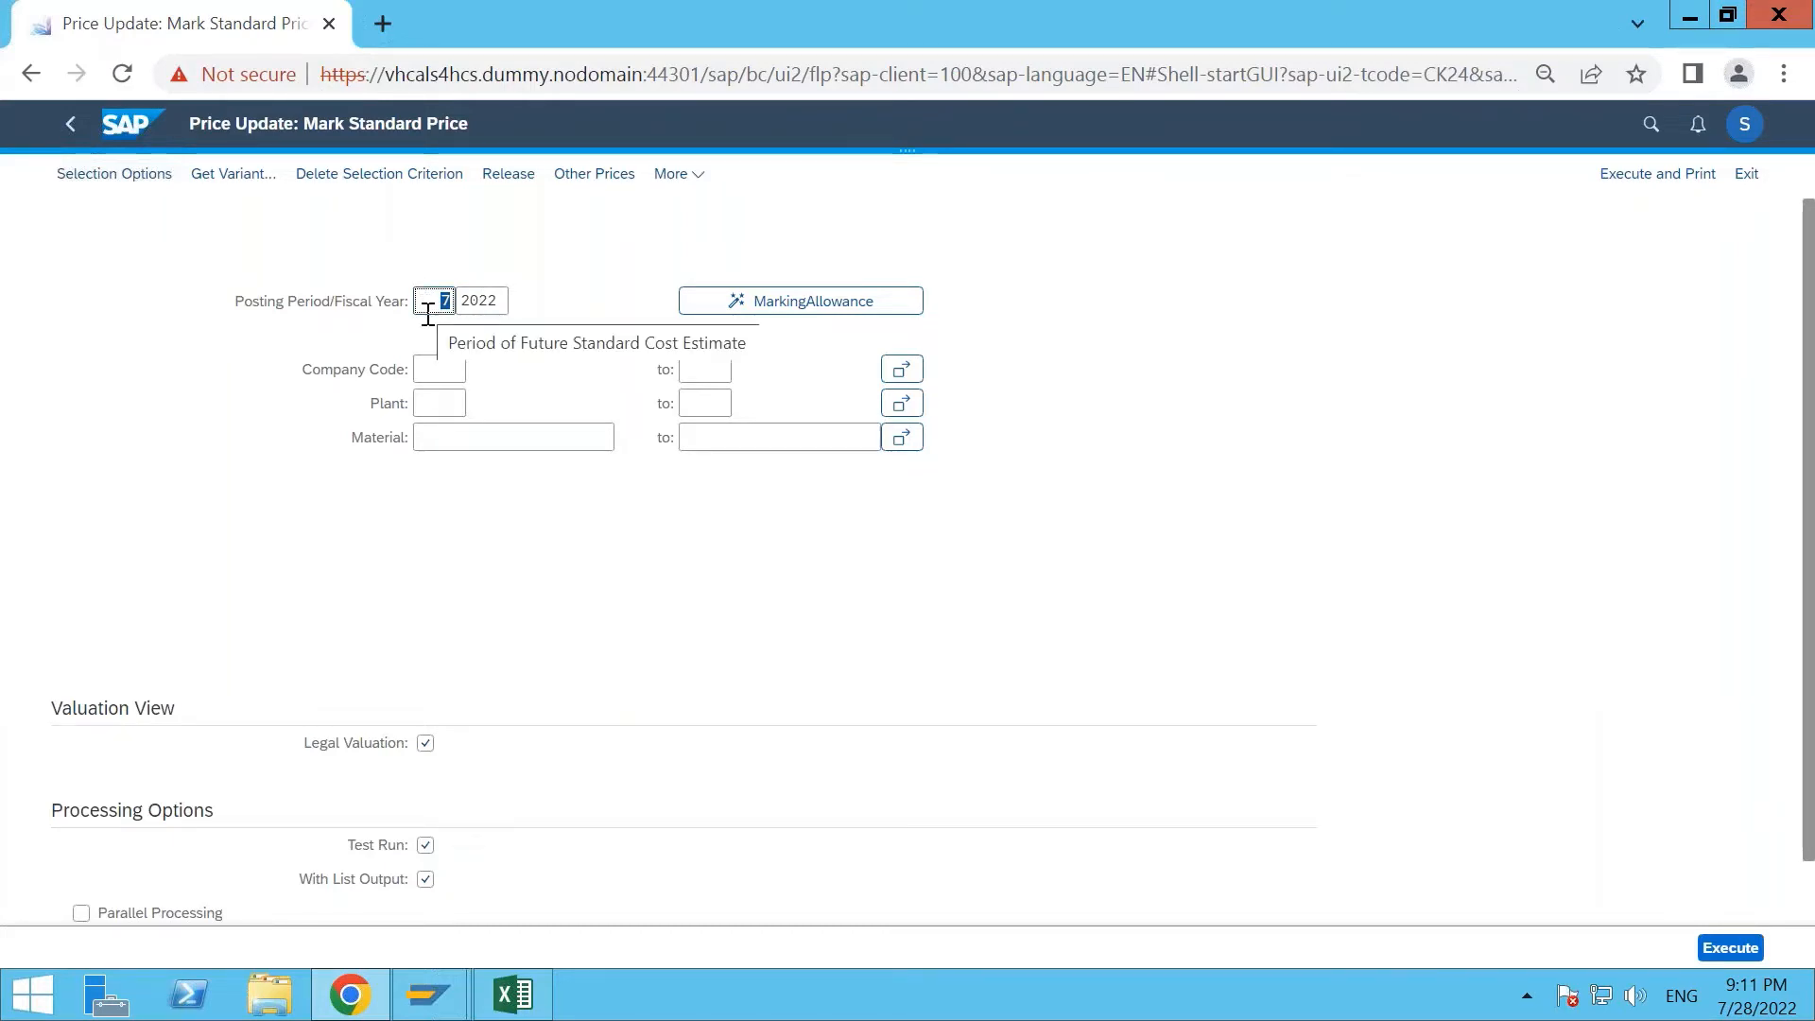
Limit the standard price marking to plant 1710 and material SCORPION.
key(BackSpace)
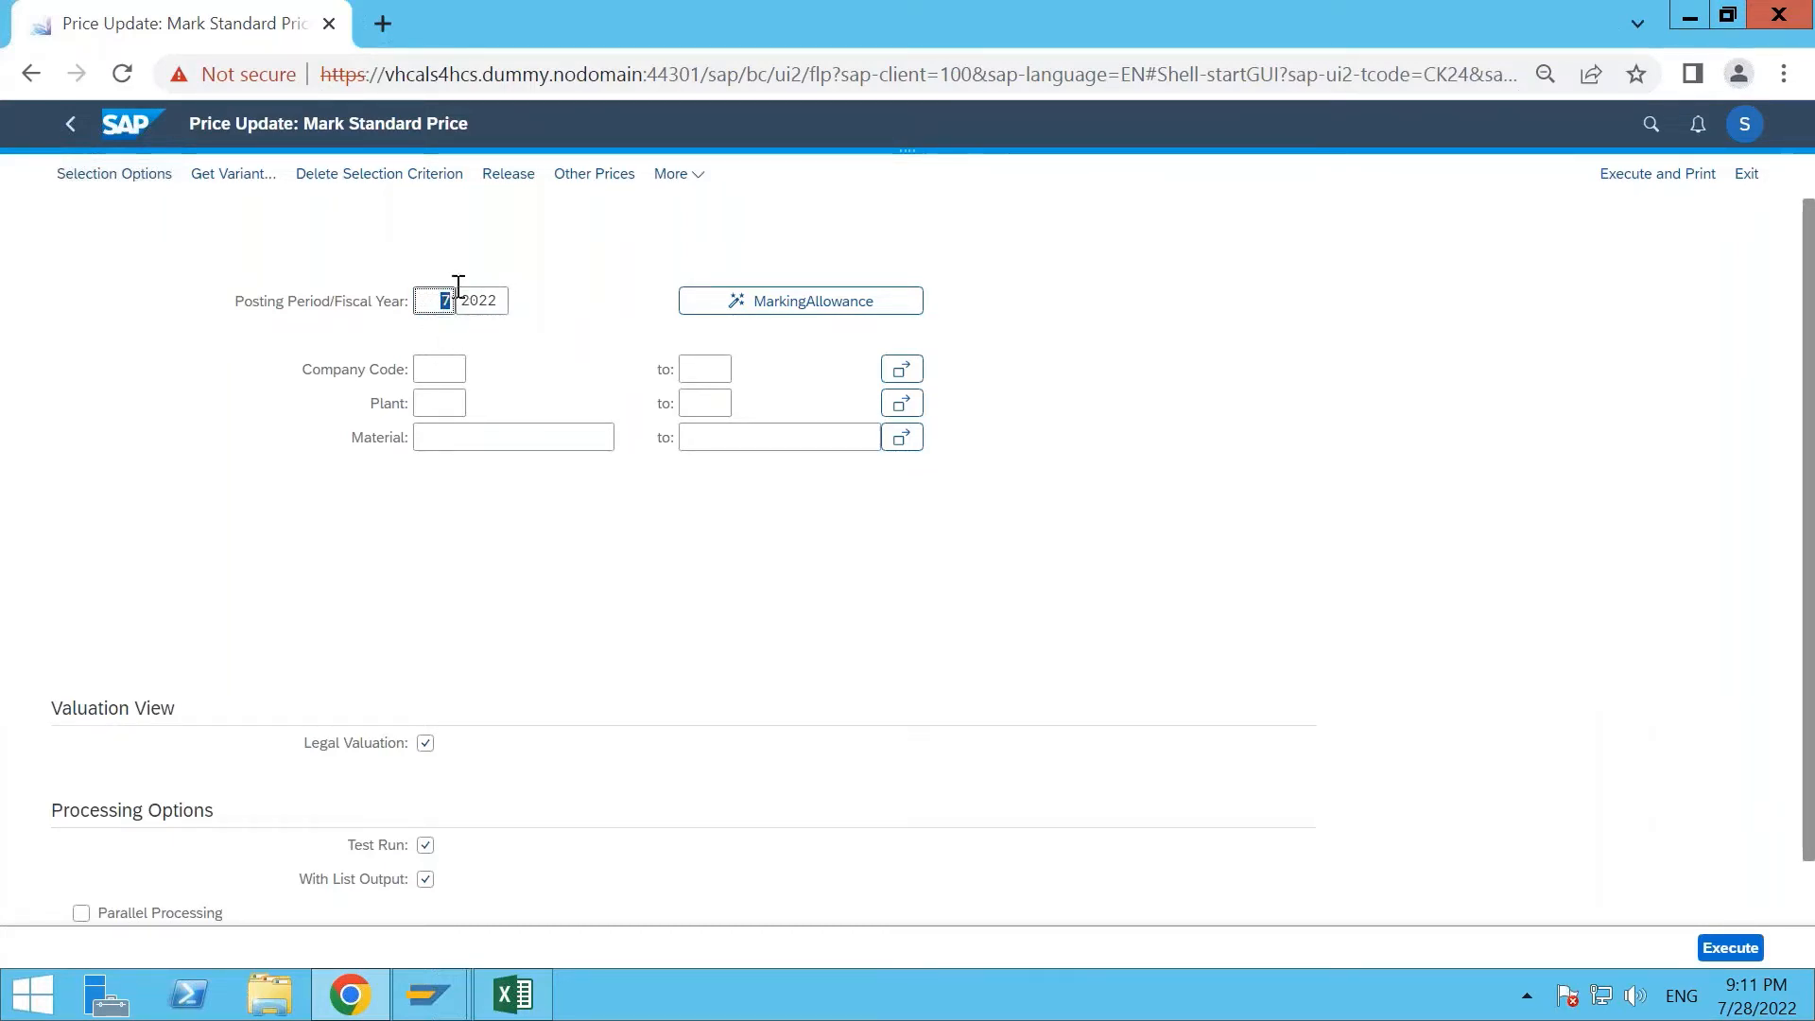
click(438, 369)
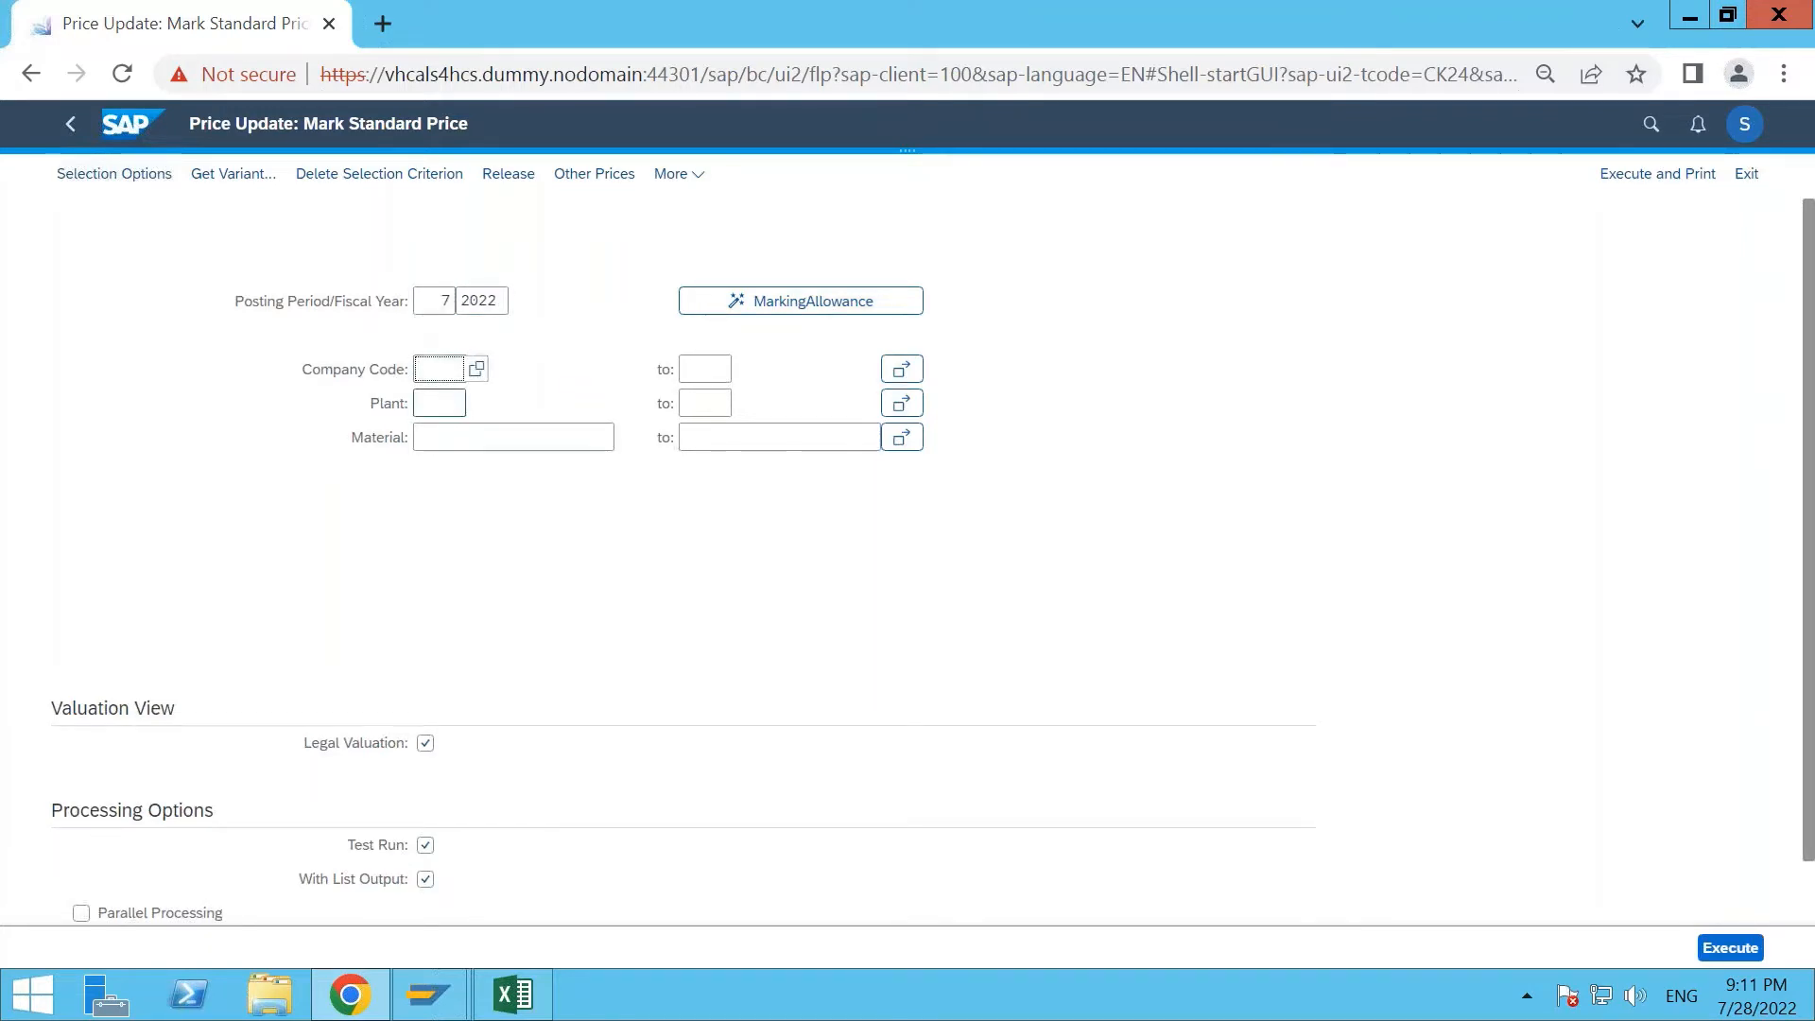
click(440, 402)
text(1710)
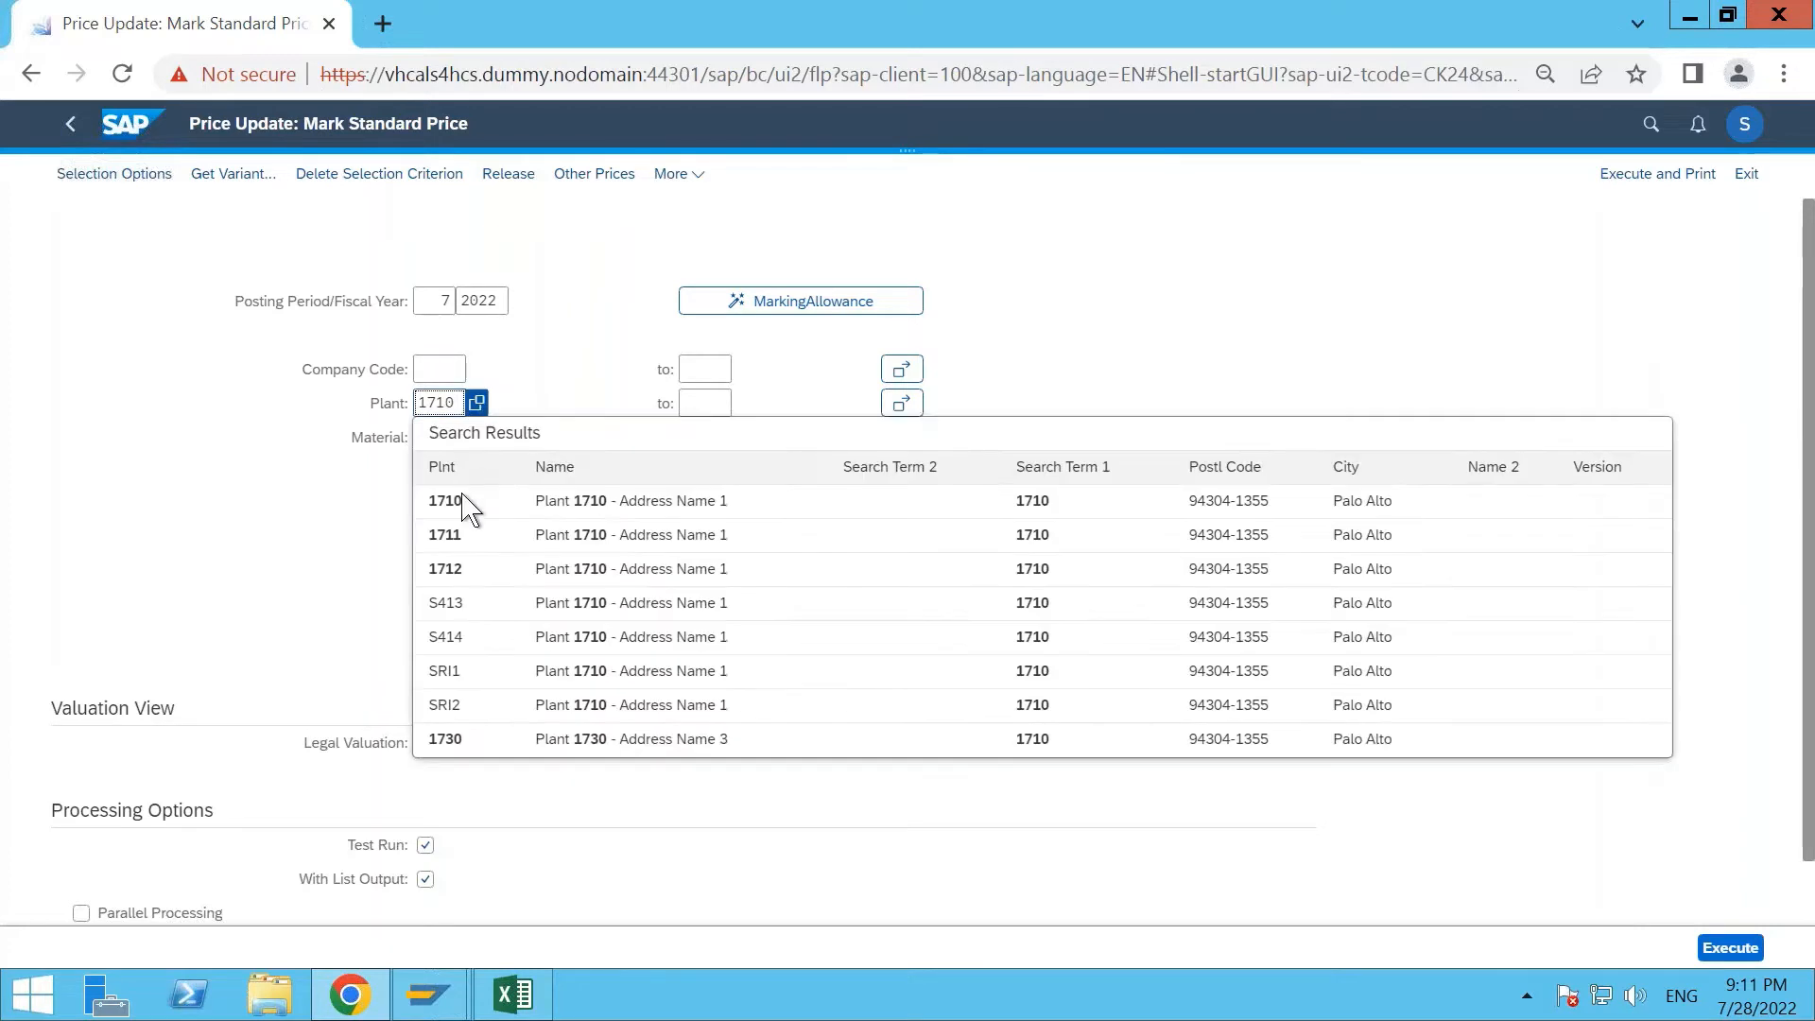
click(466, 503)
click(458, 440)
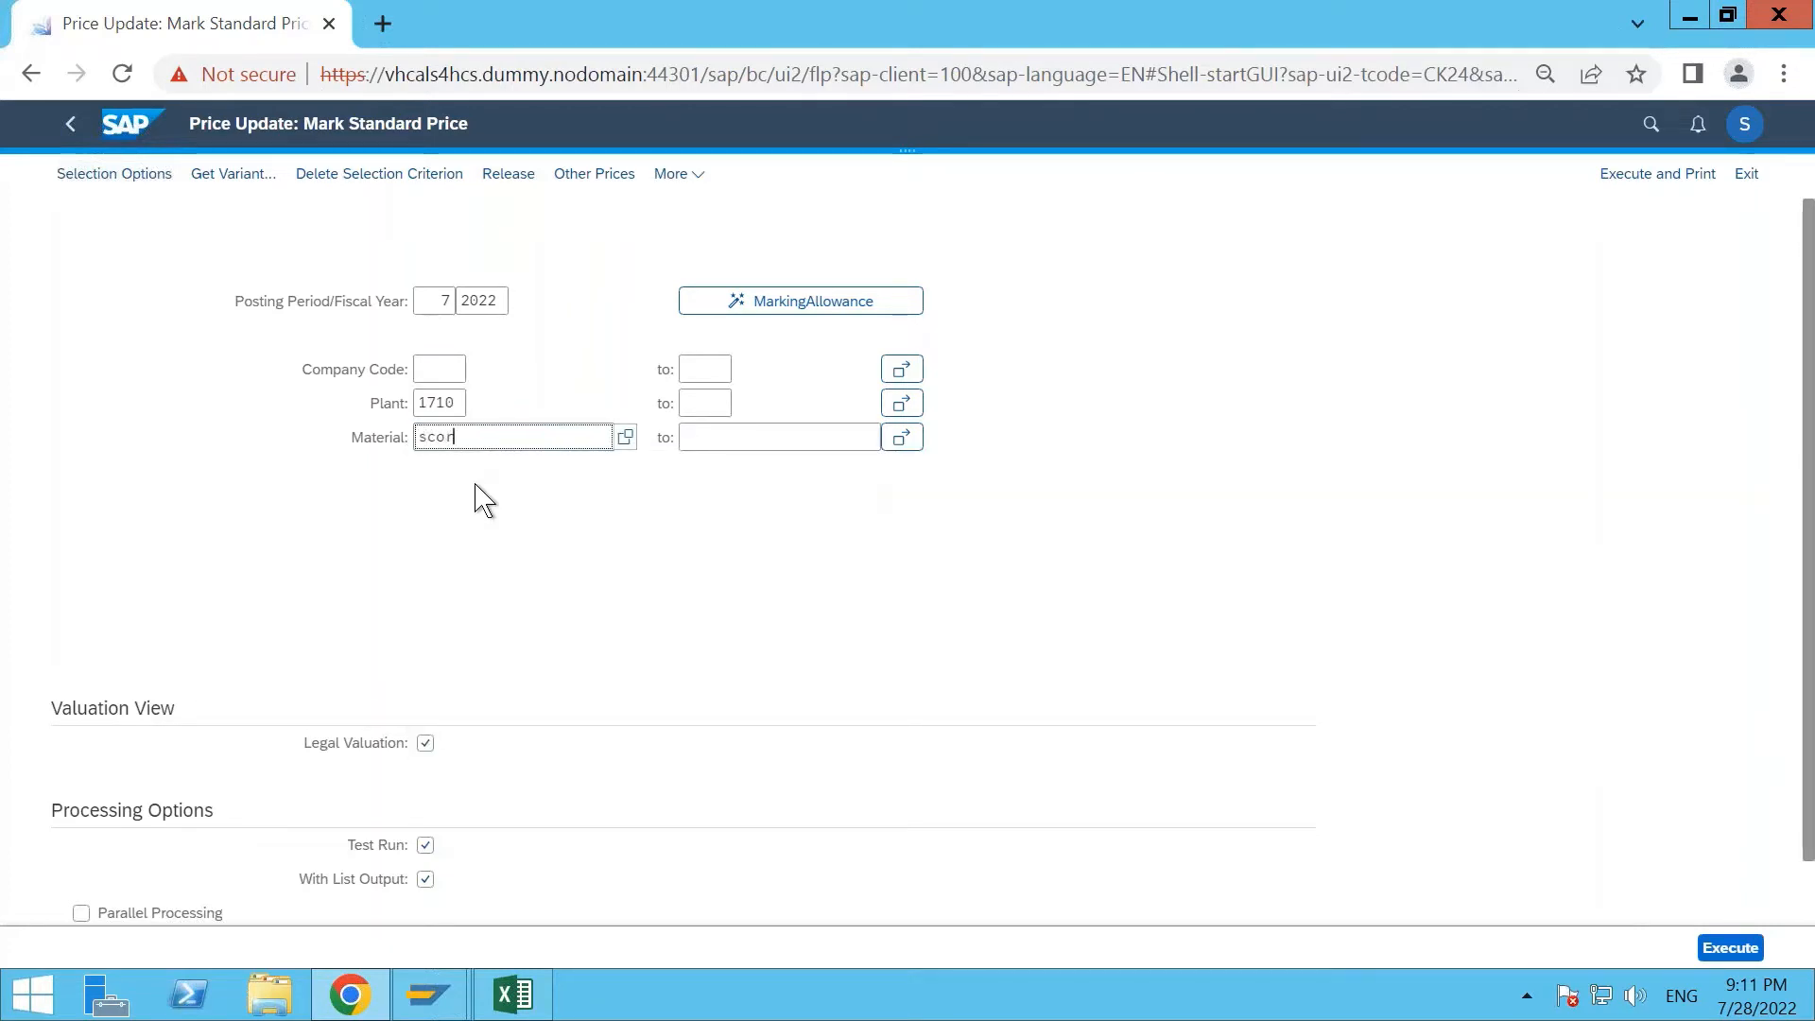
text(scorpio)
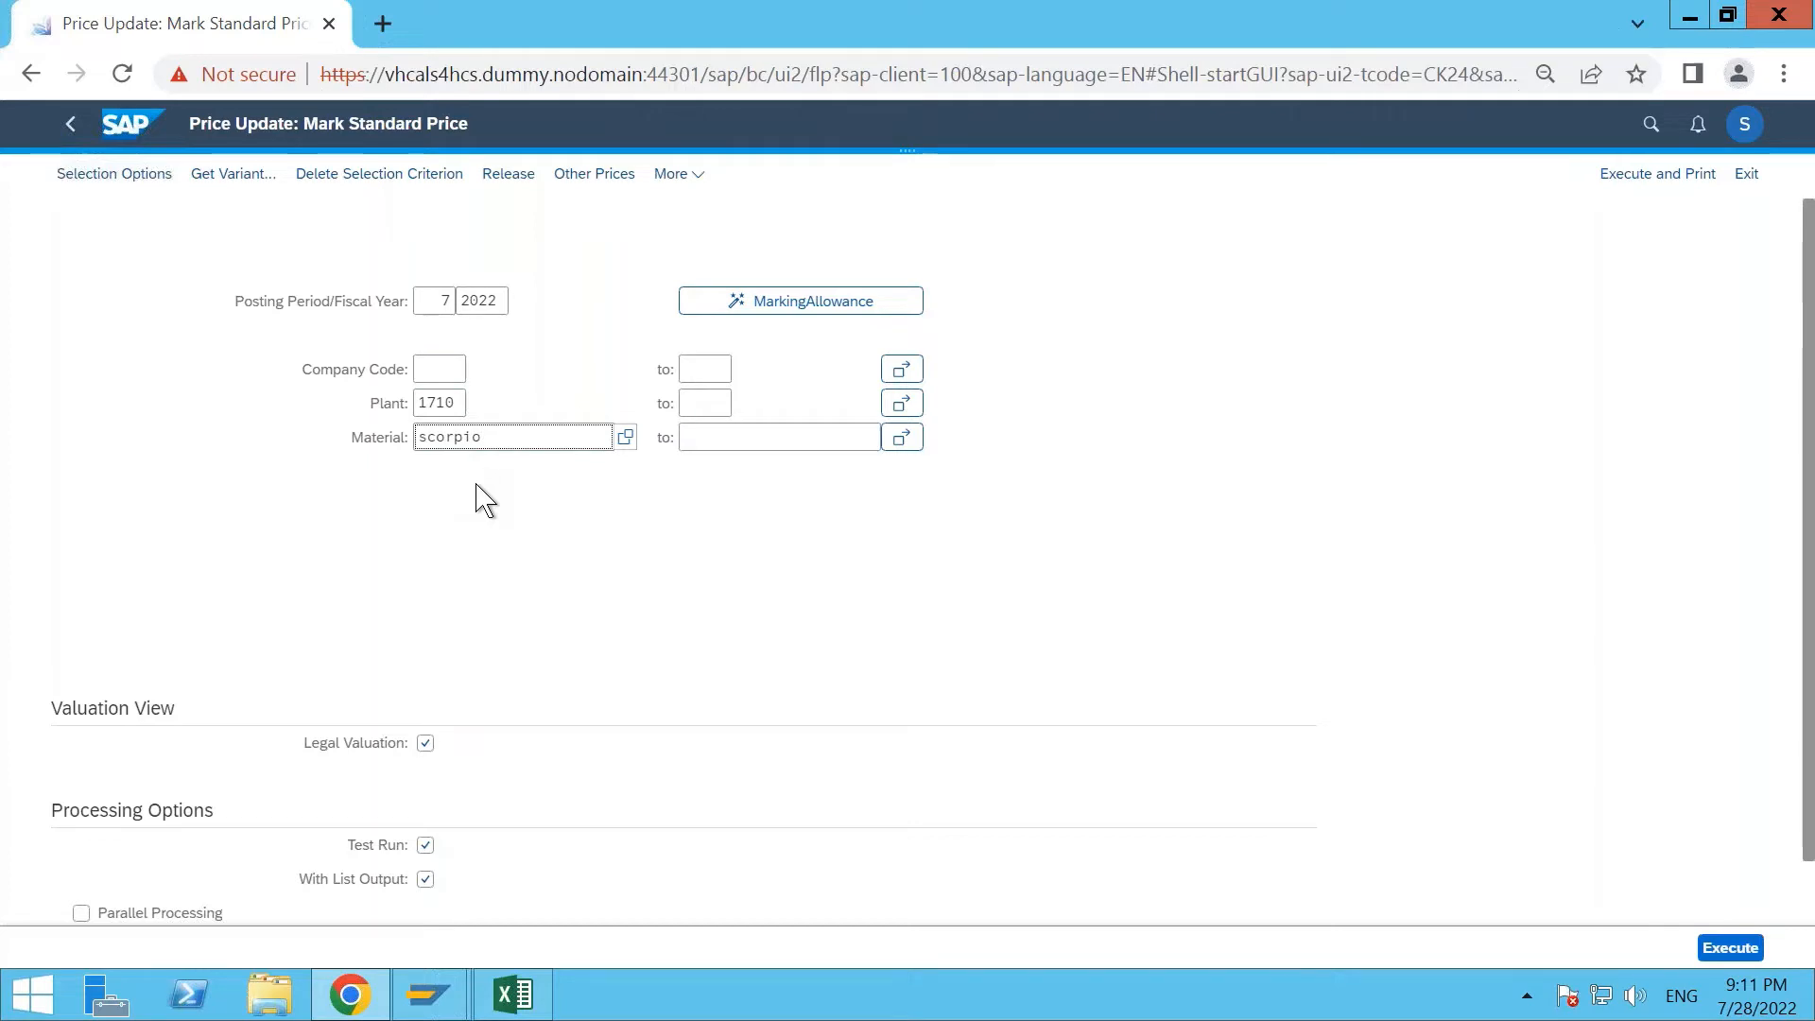
click(516, 568)
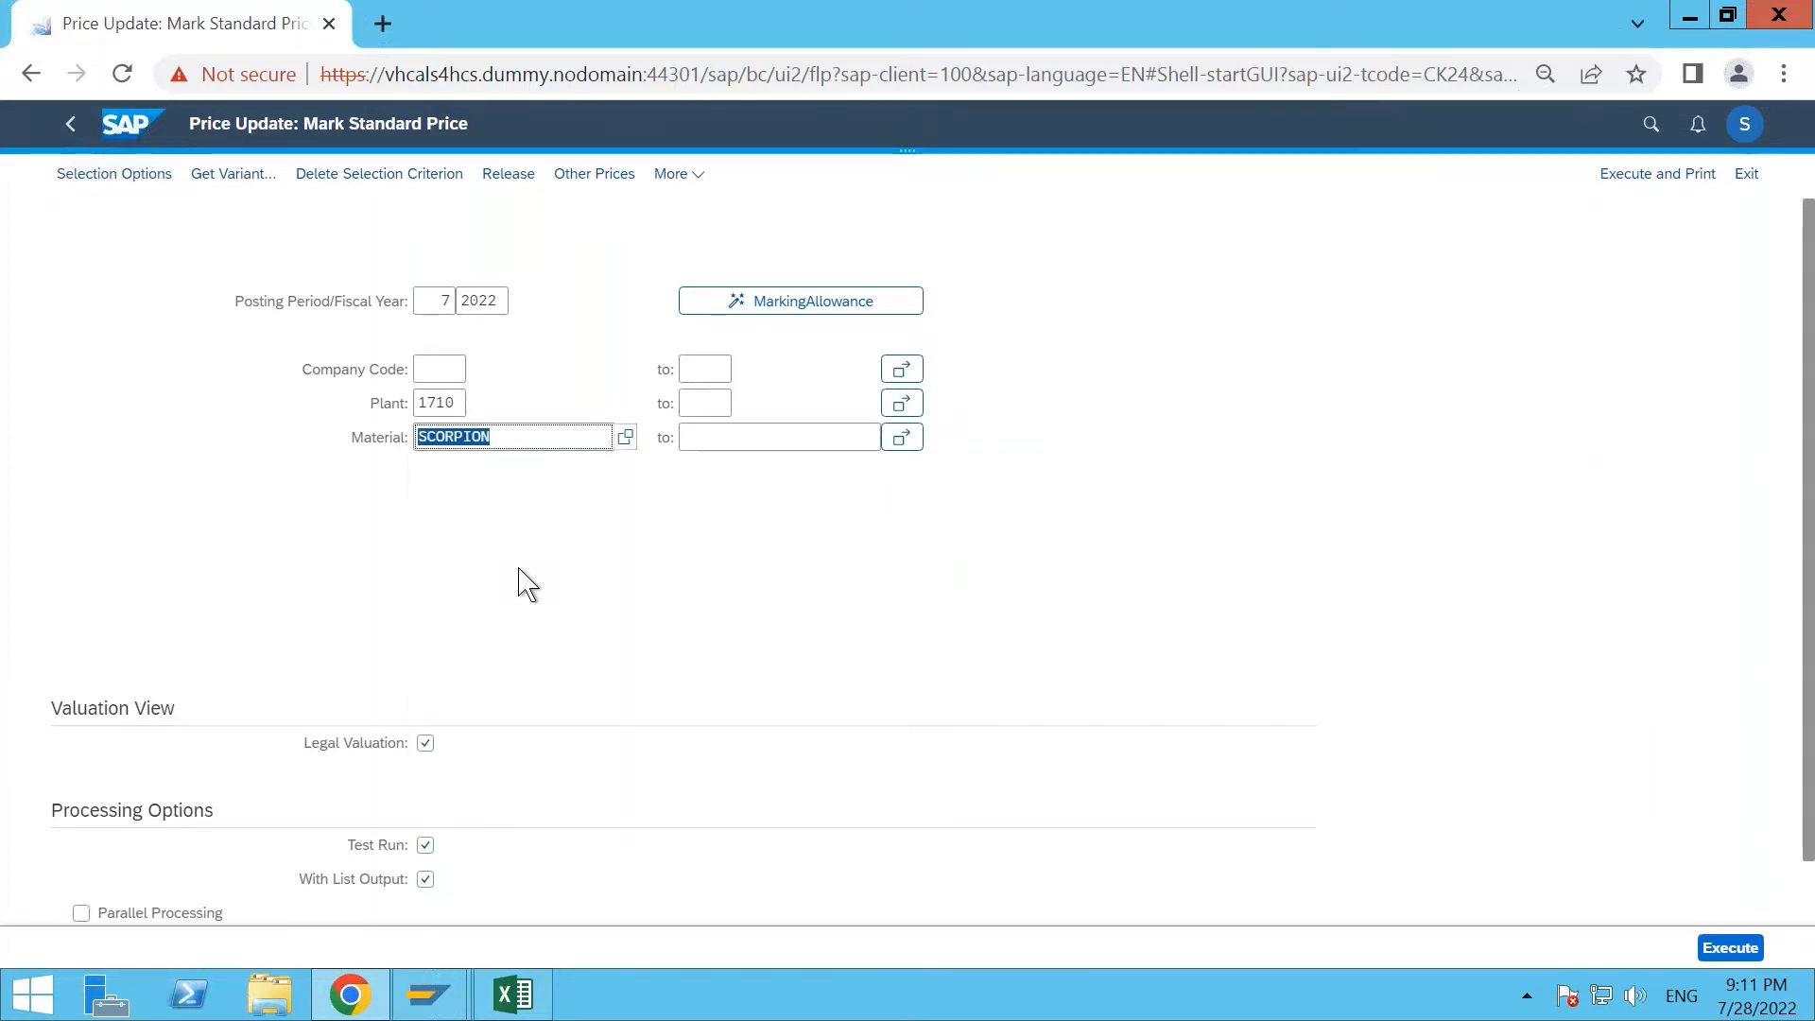
Turn off Test Run in the processing options of the price update.
scroll(505, 605, down, 1)
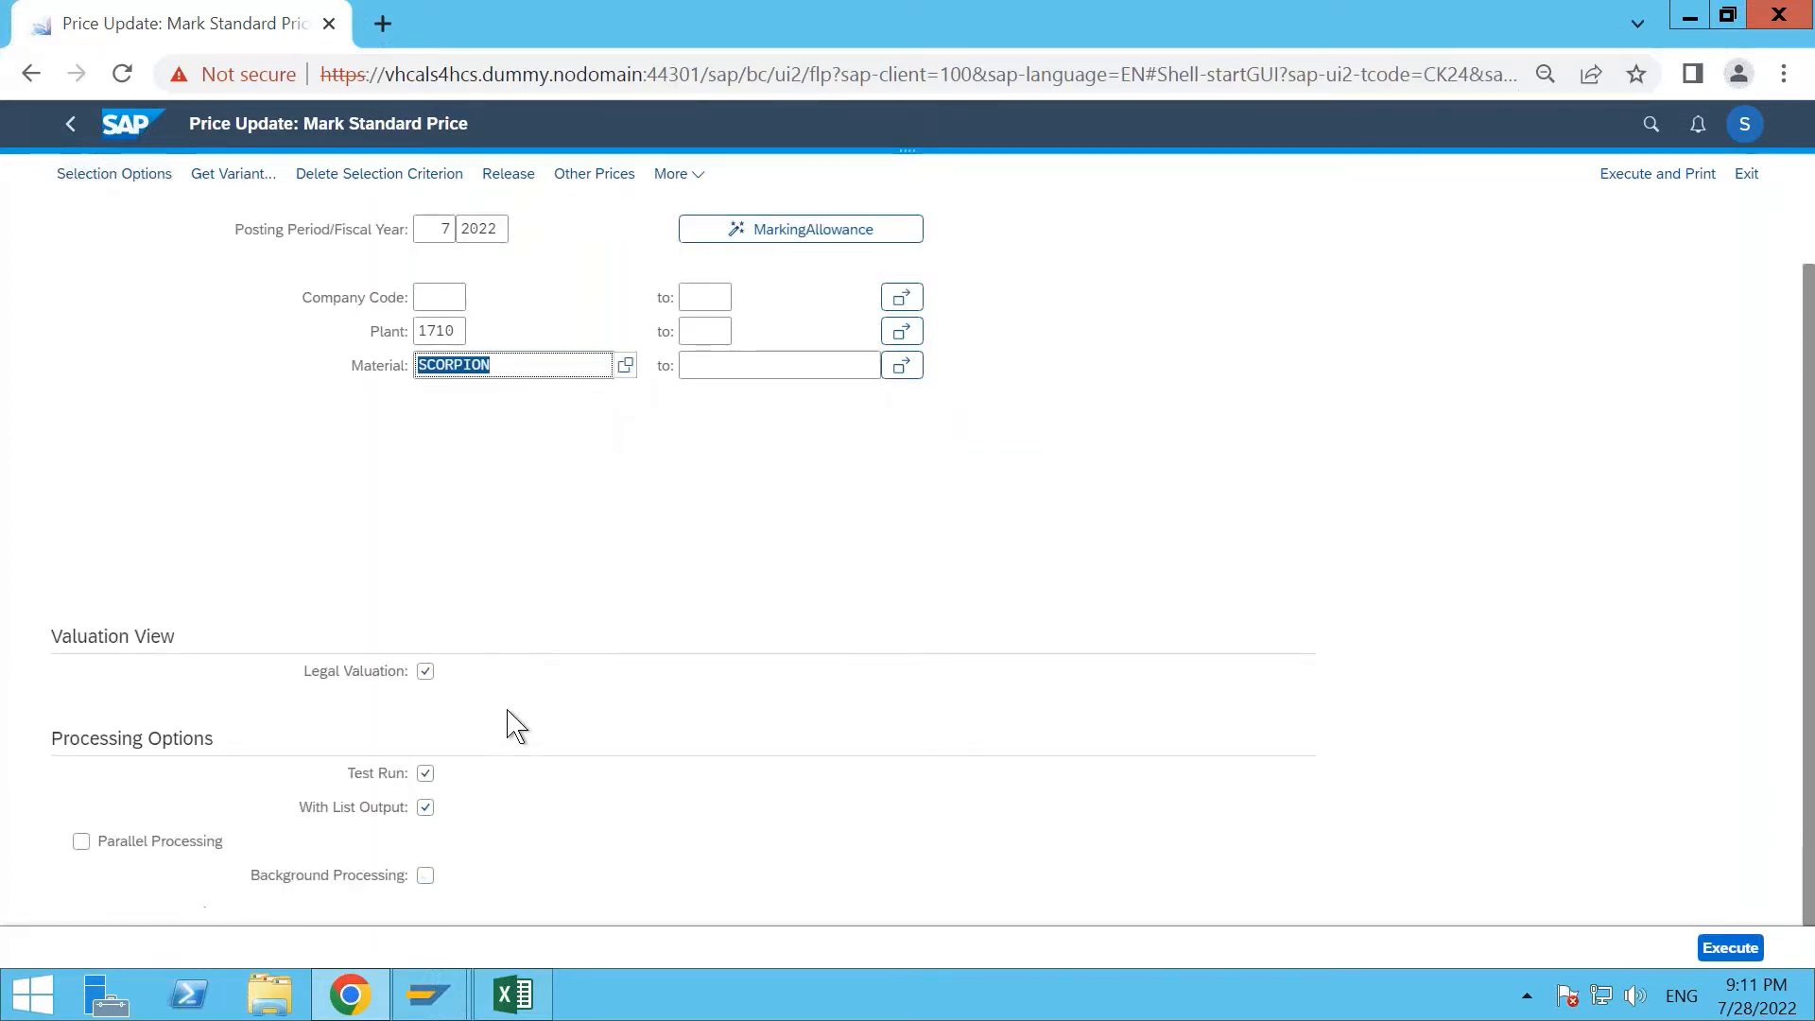
click(425, 777)
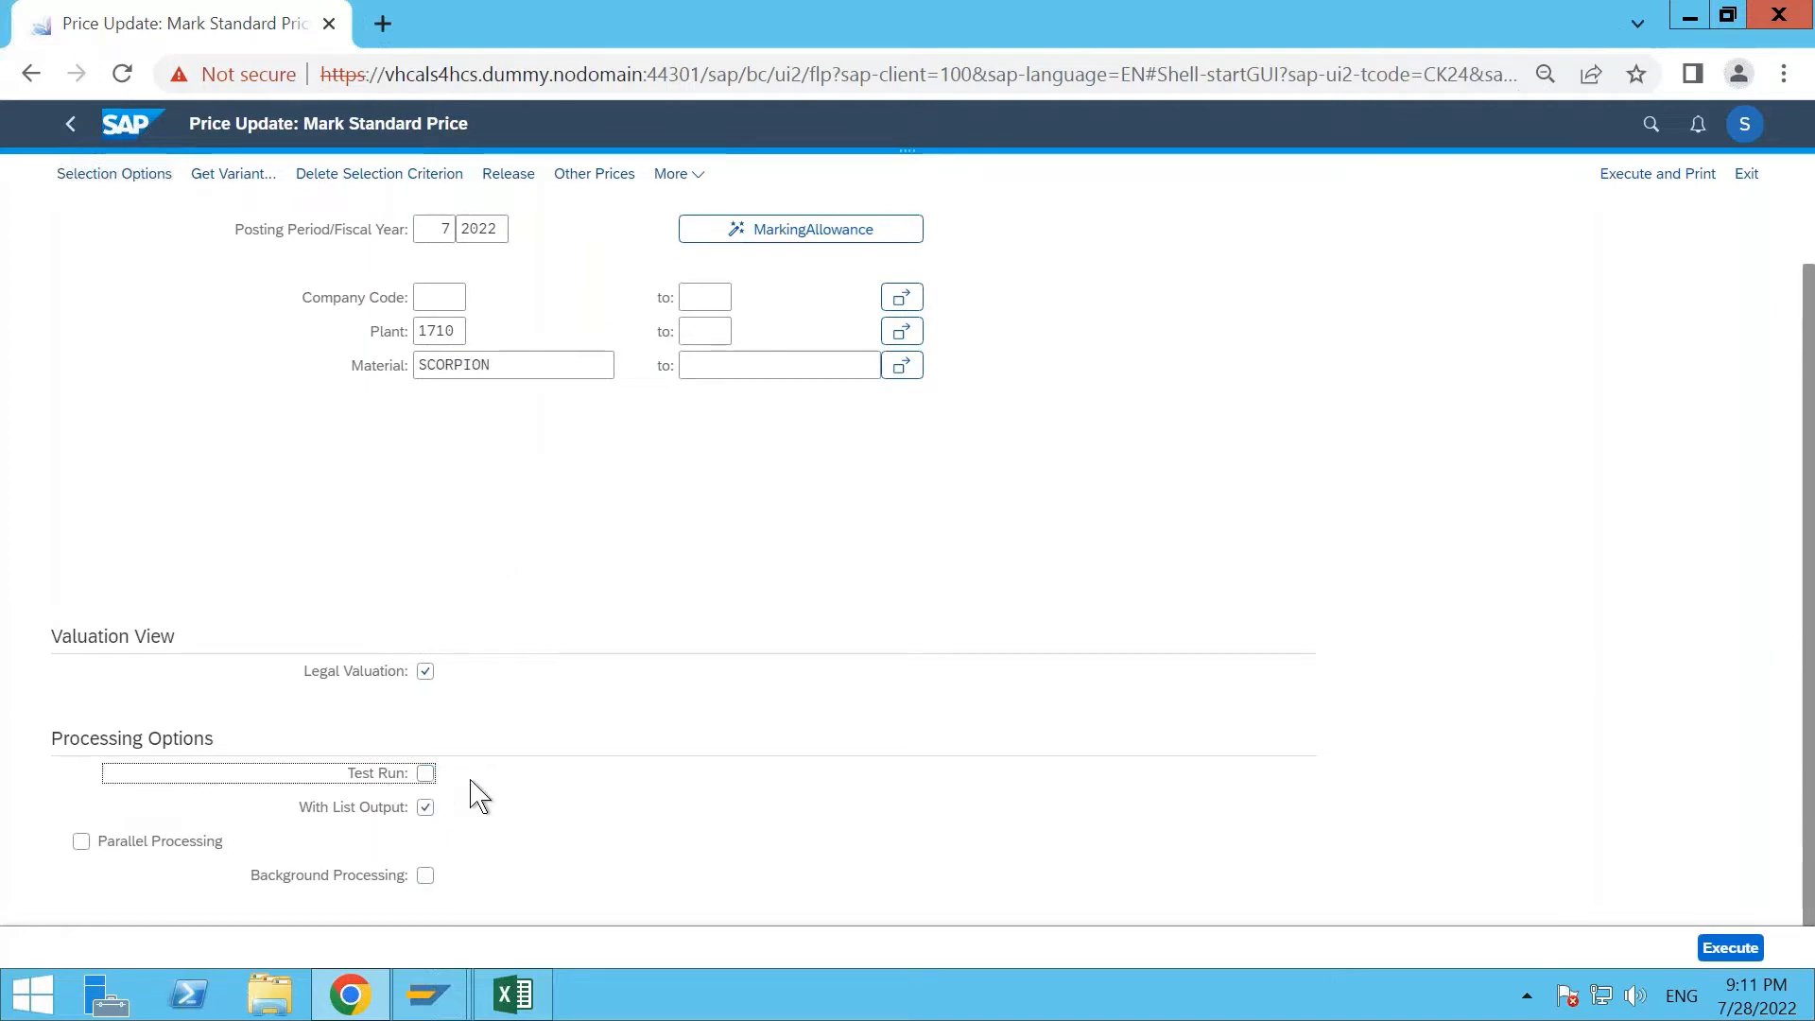
scroll(478, 796, up, 1)
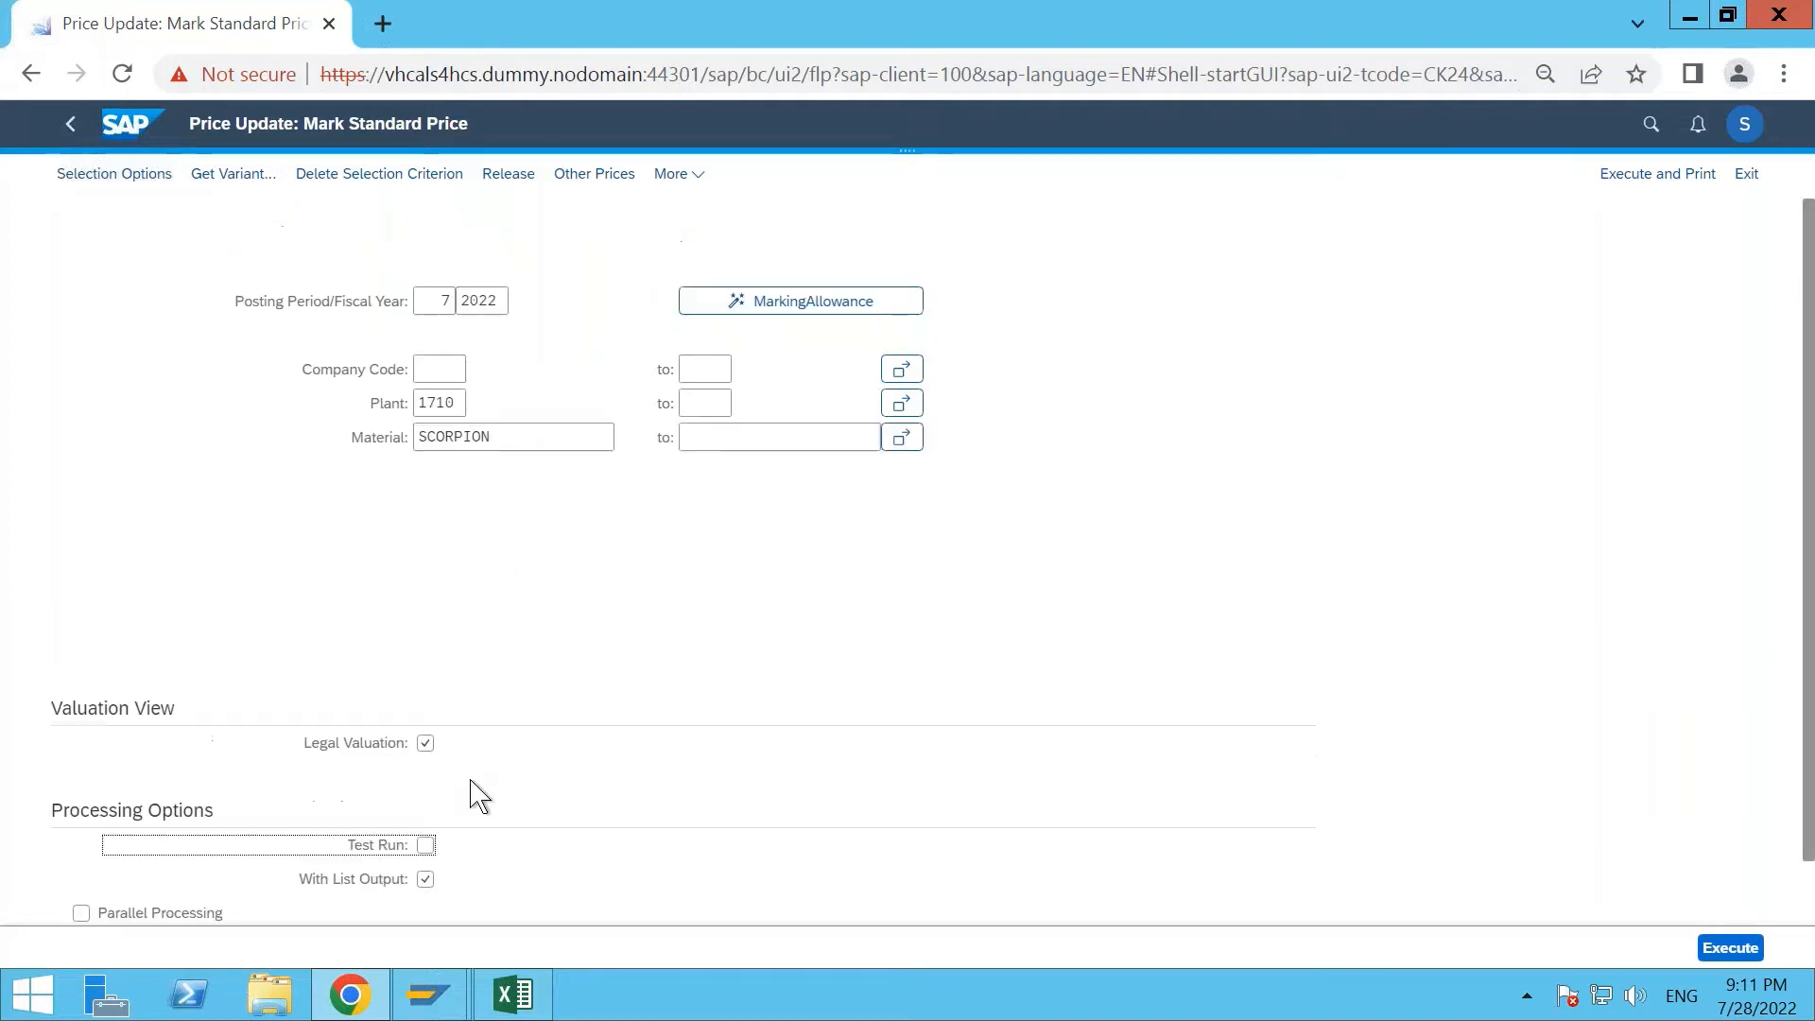
Check the marking allowance for company code 1710 in period 7/2022 and return to the price update selection.
click(767, 306)
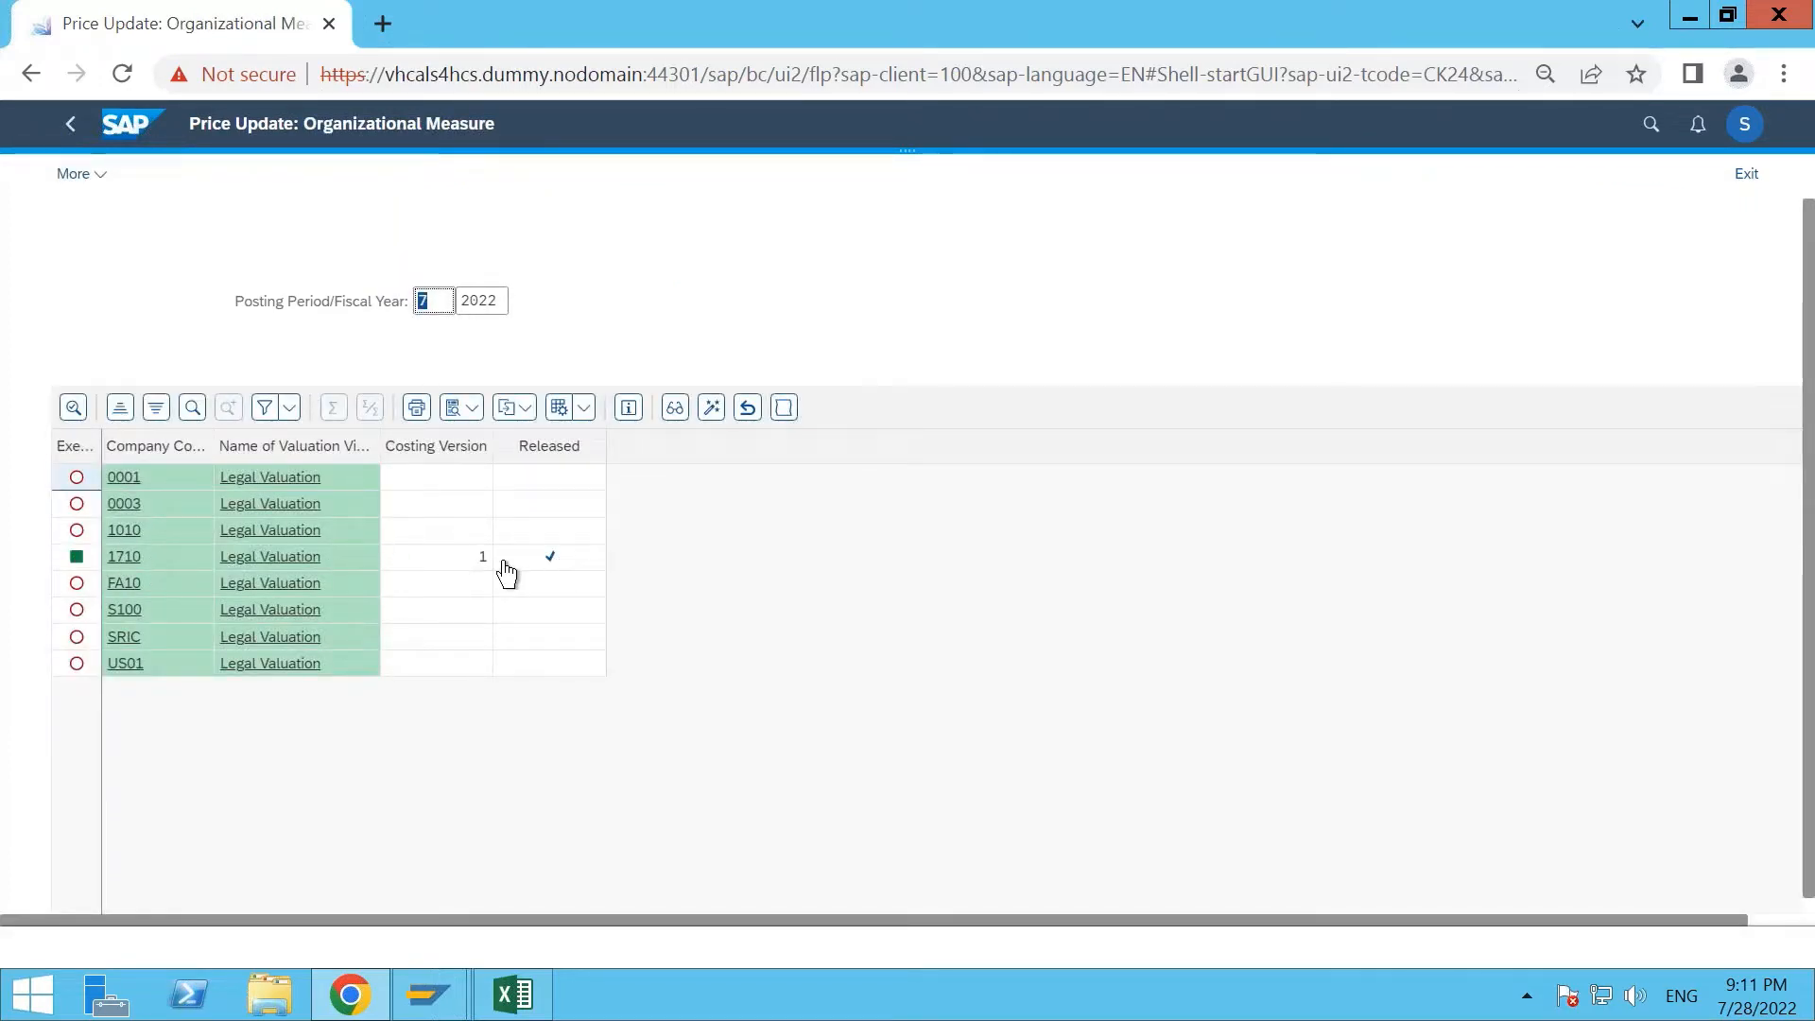
click(479, 538)
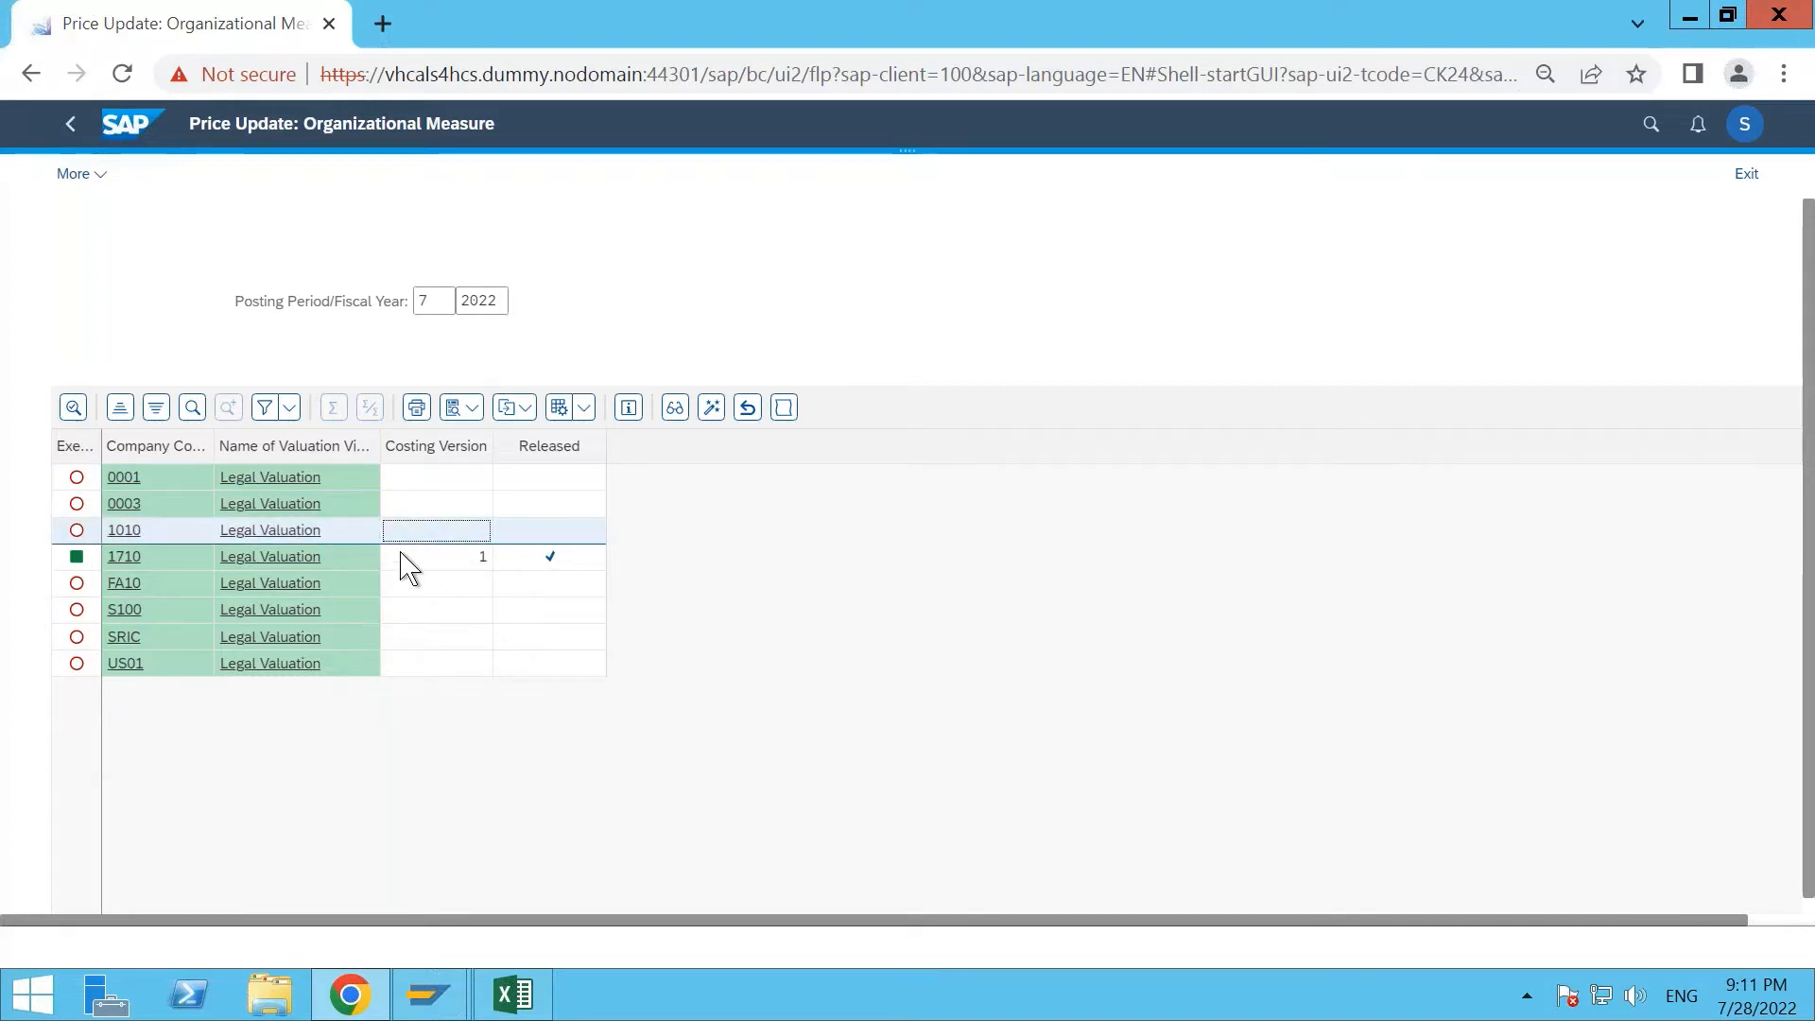
click(70, 123)
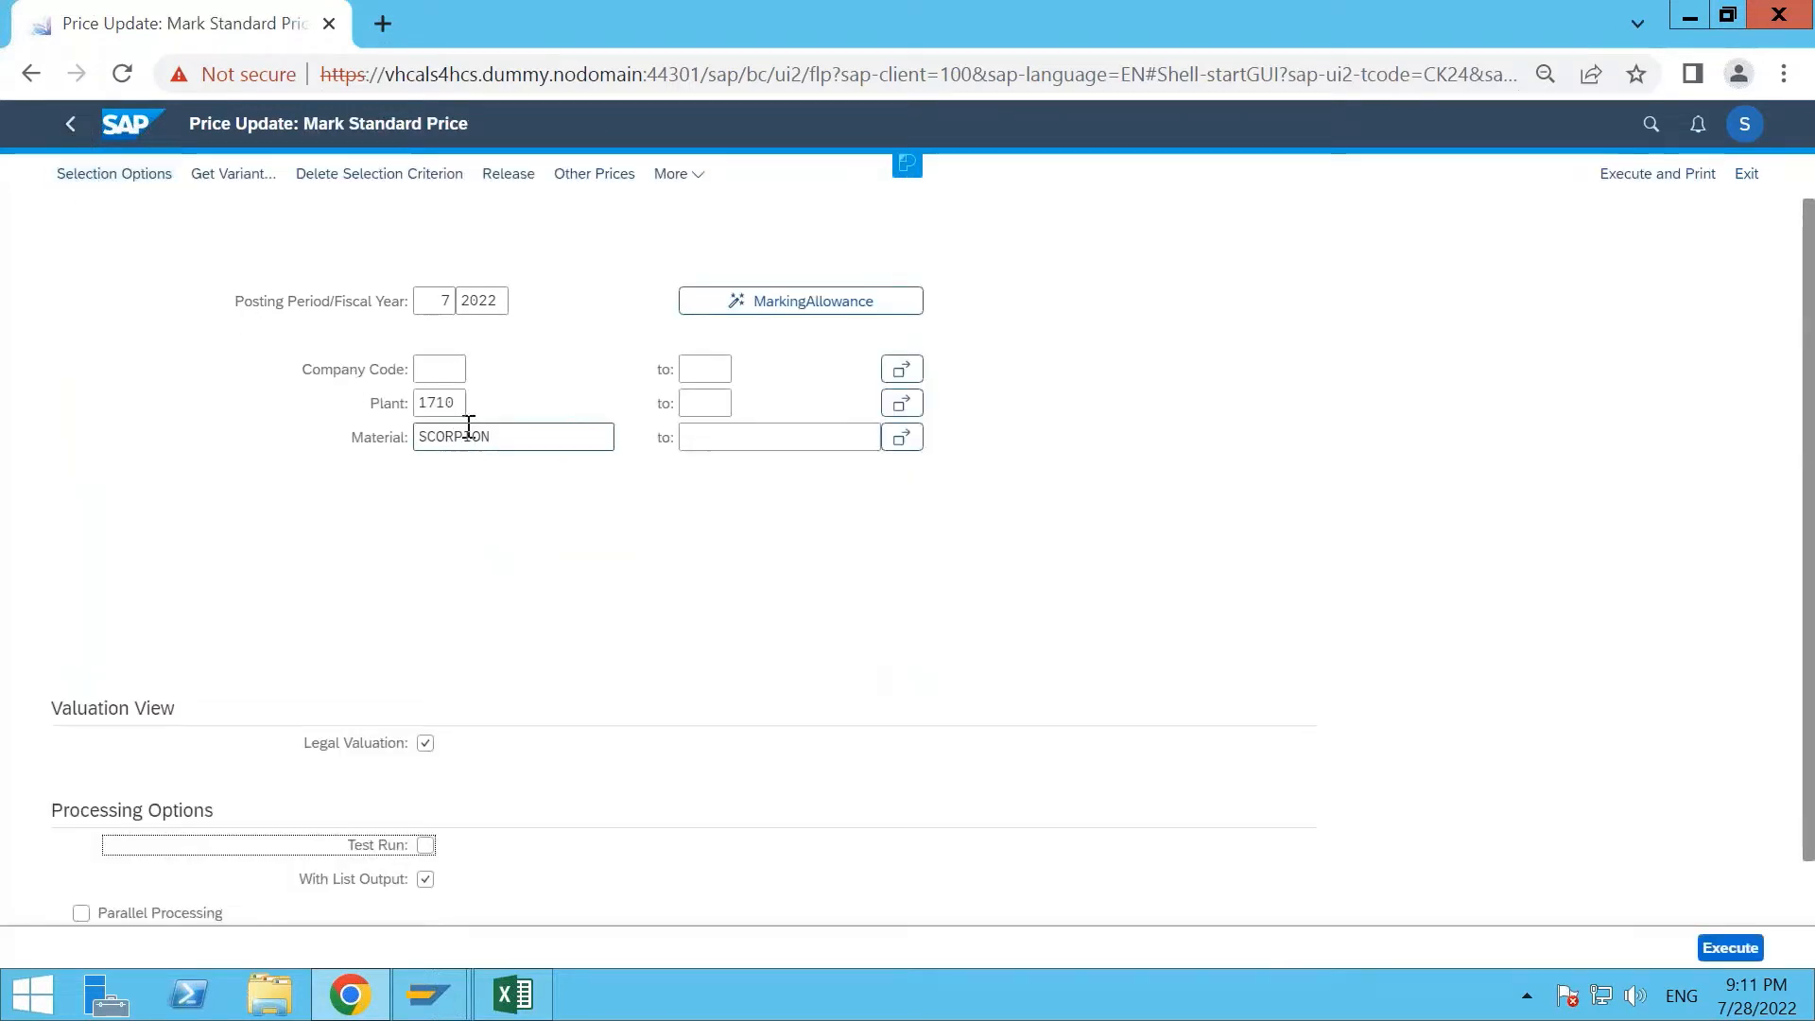
Execute the standard price marking for SCORPION and leave the log.
scroll(605, 679, down, 1)
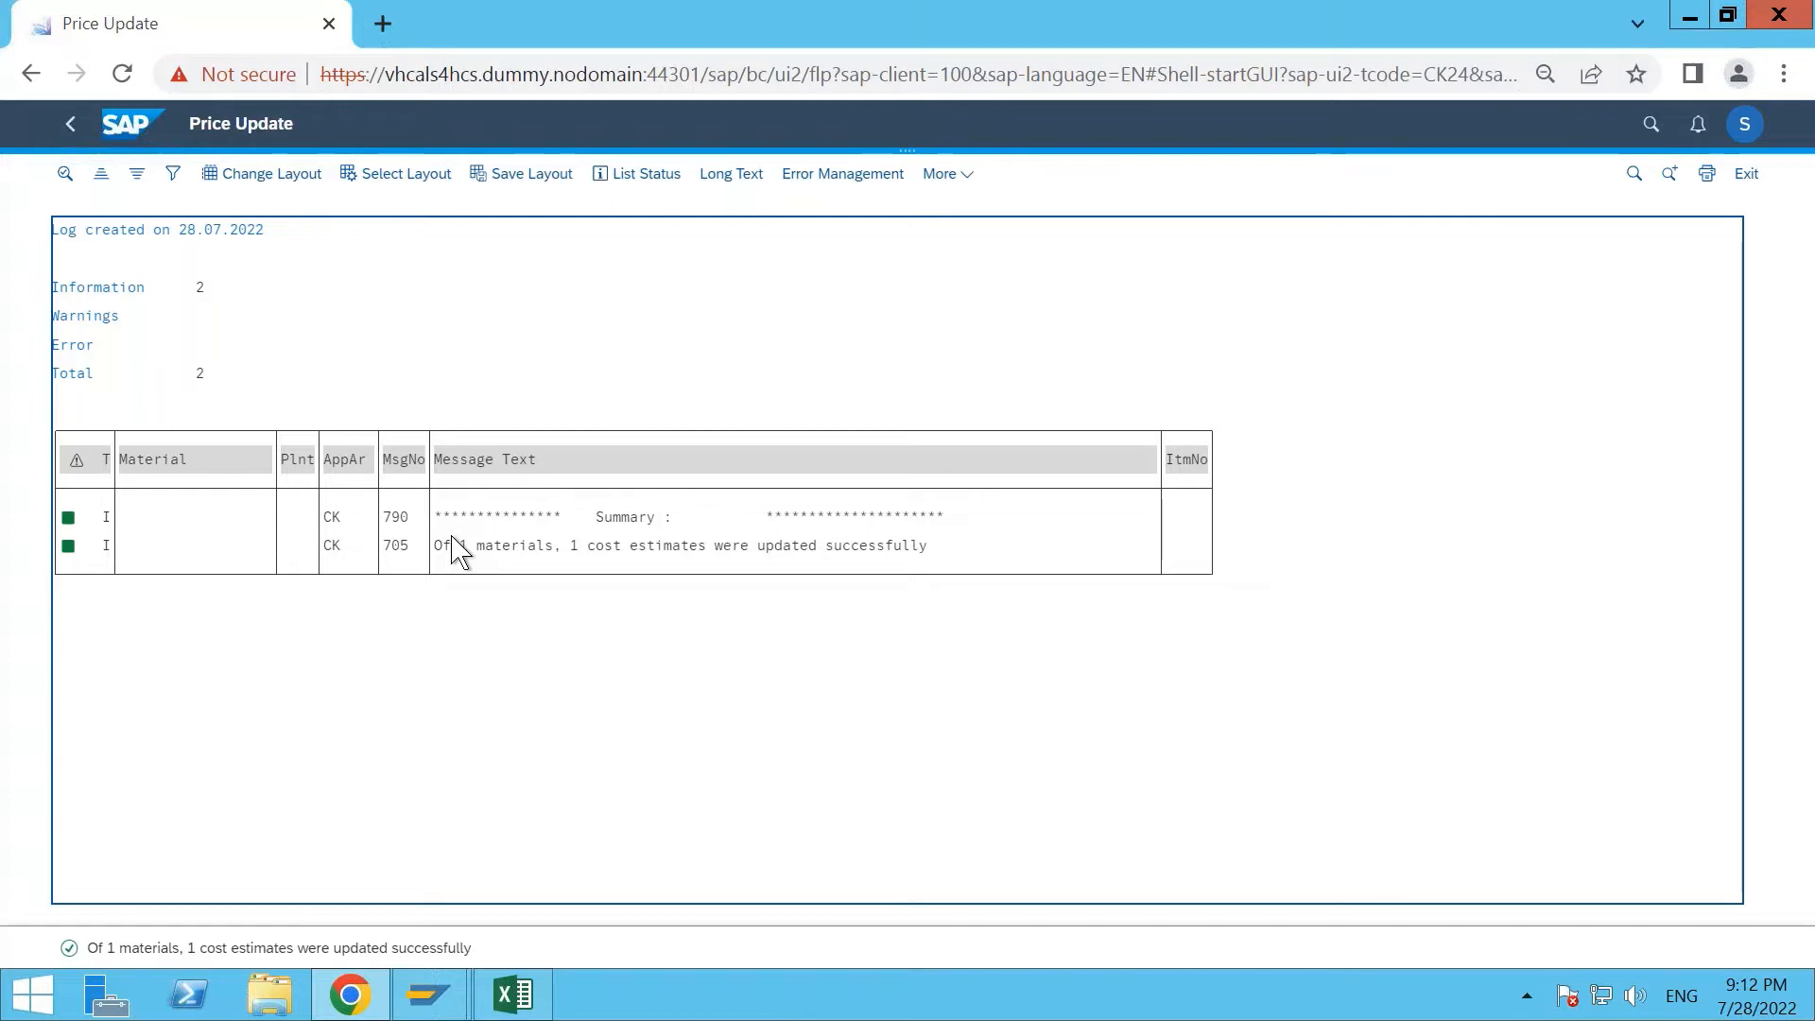
click(72, 126)
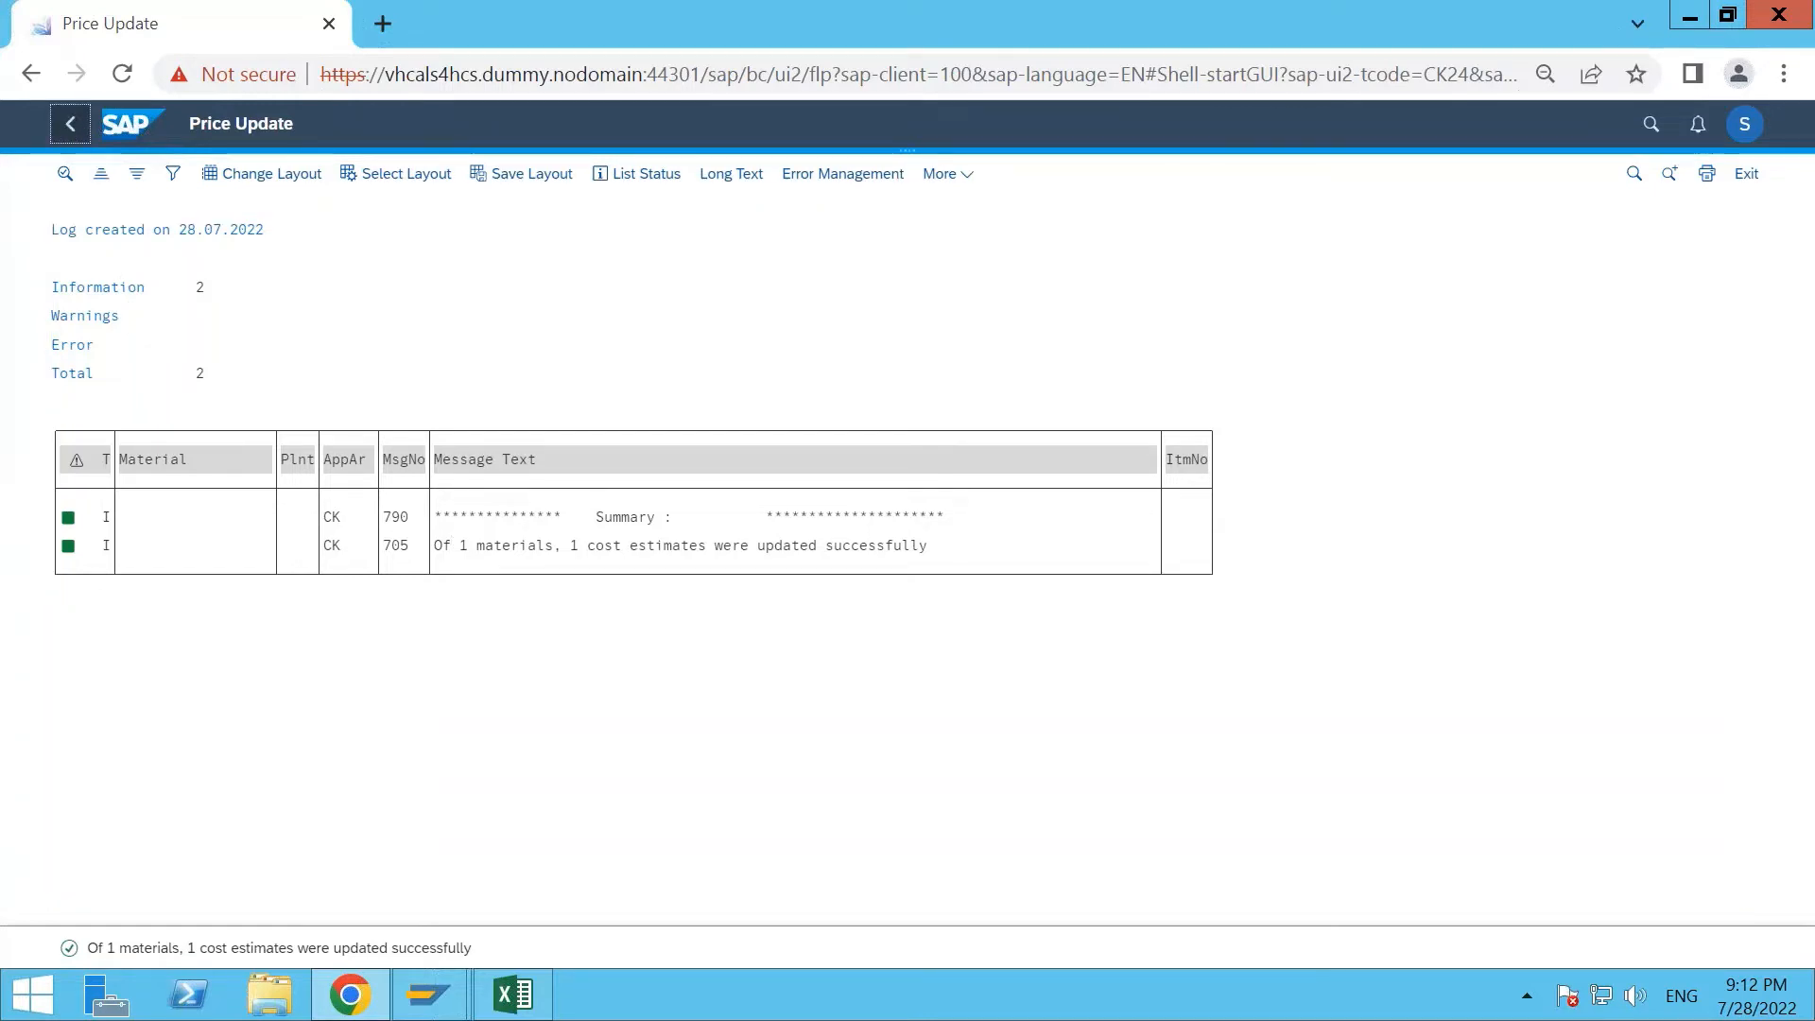
Switch to the SAP GUI window and display material SCORPION with transaction /nmm03.
click(429, 994)
click(593, 819)
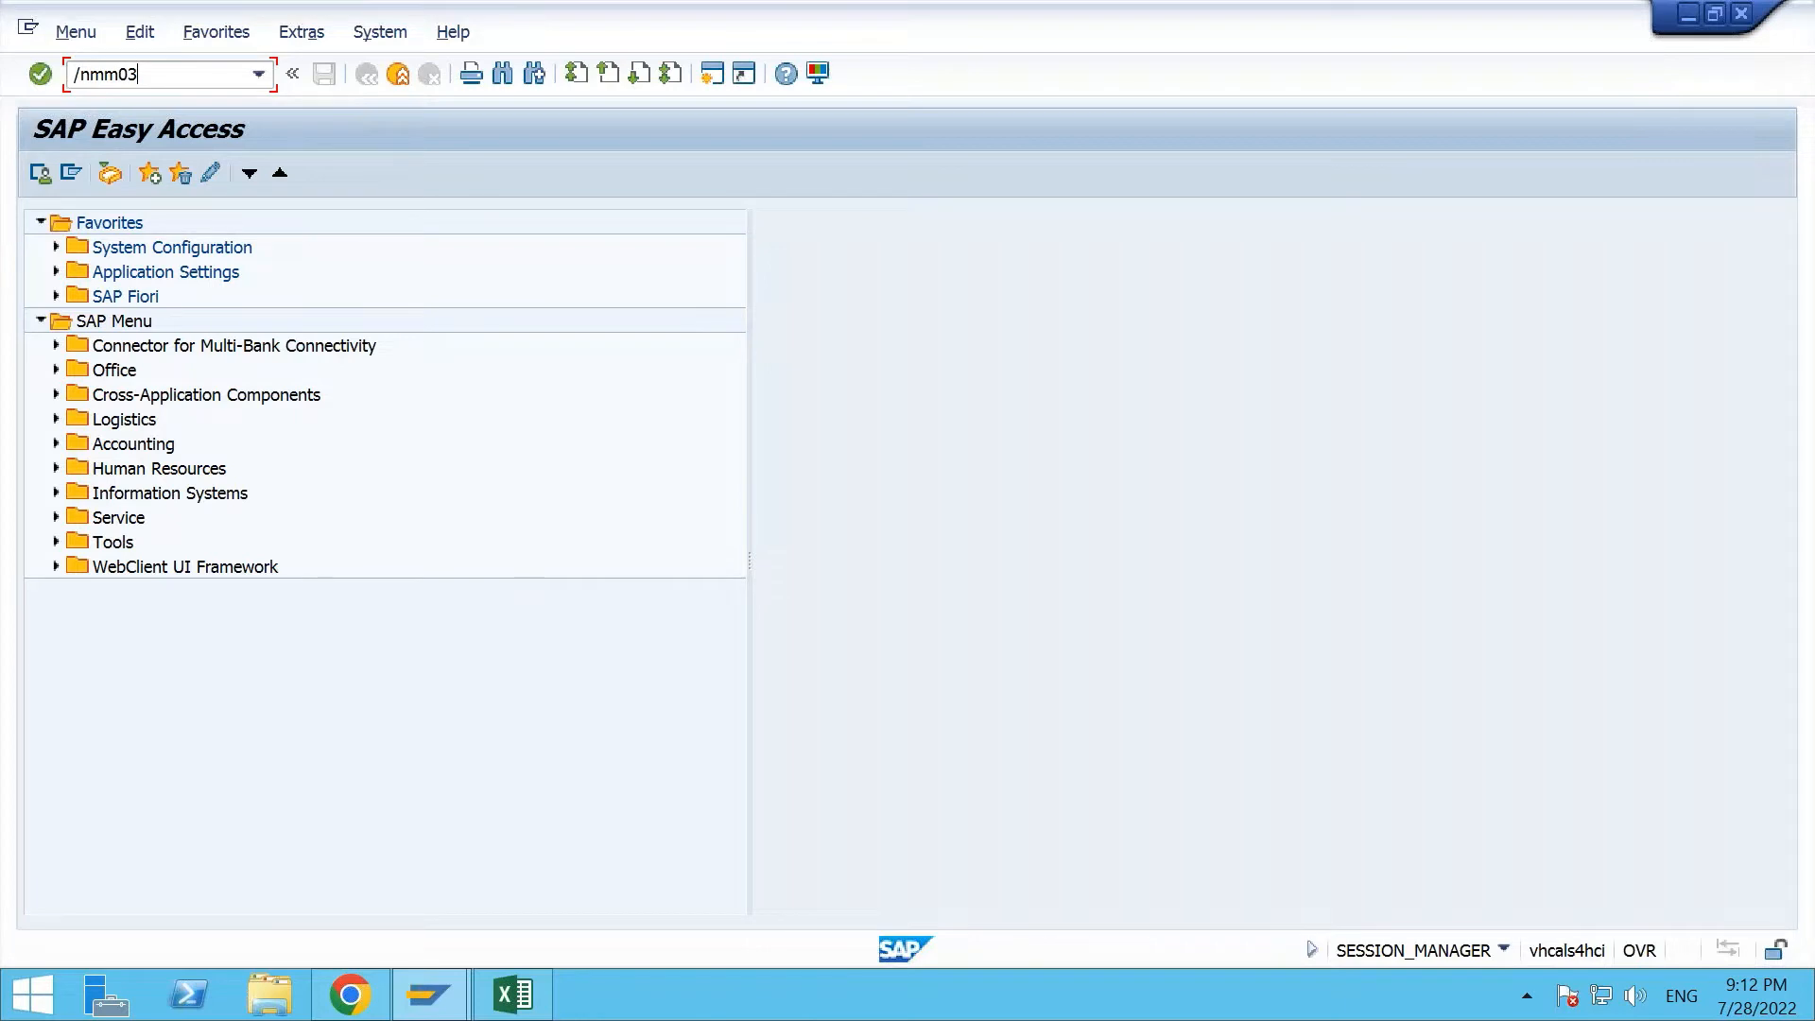
key(Return)
text(scor)
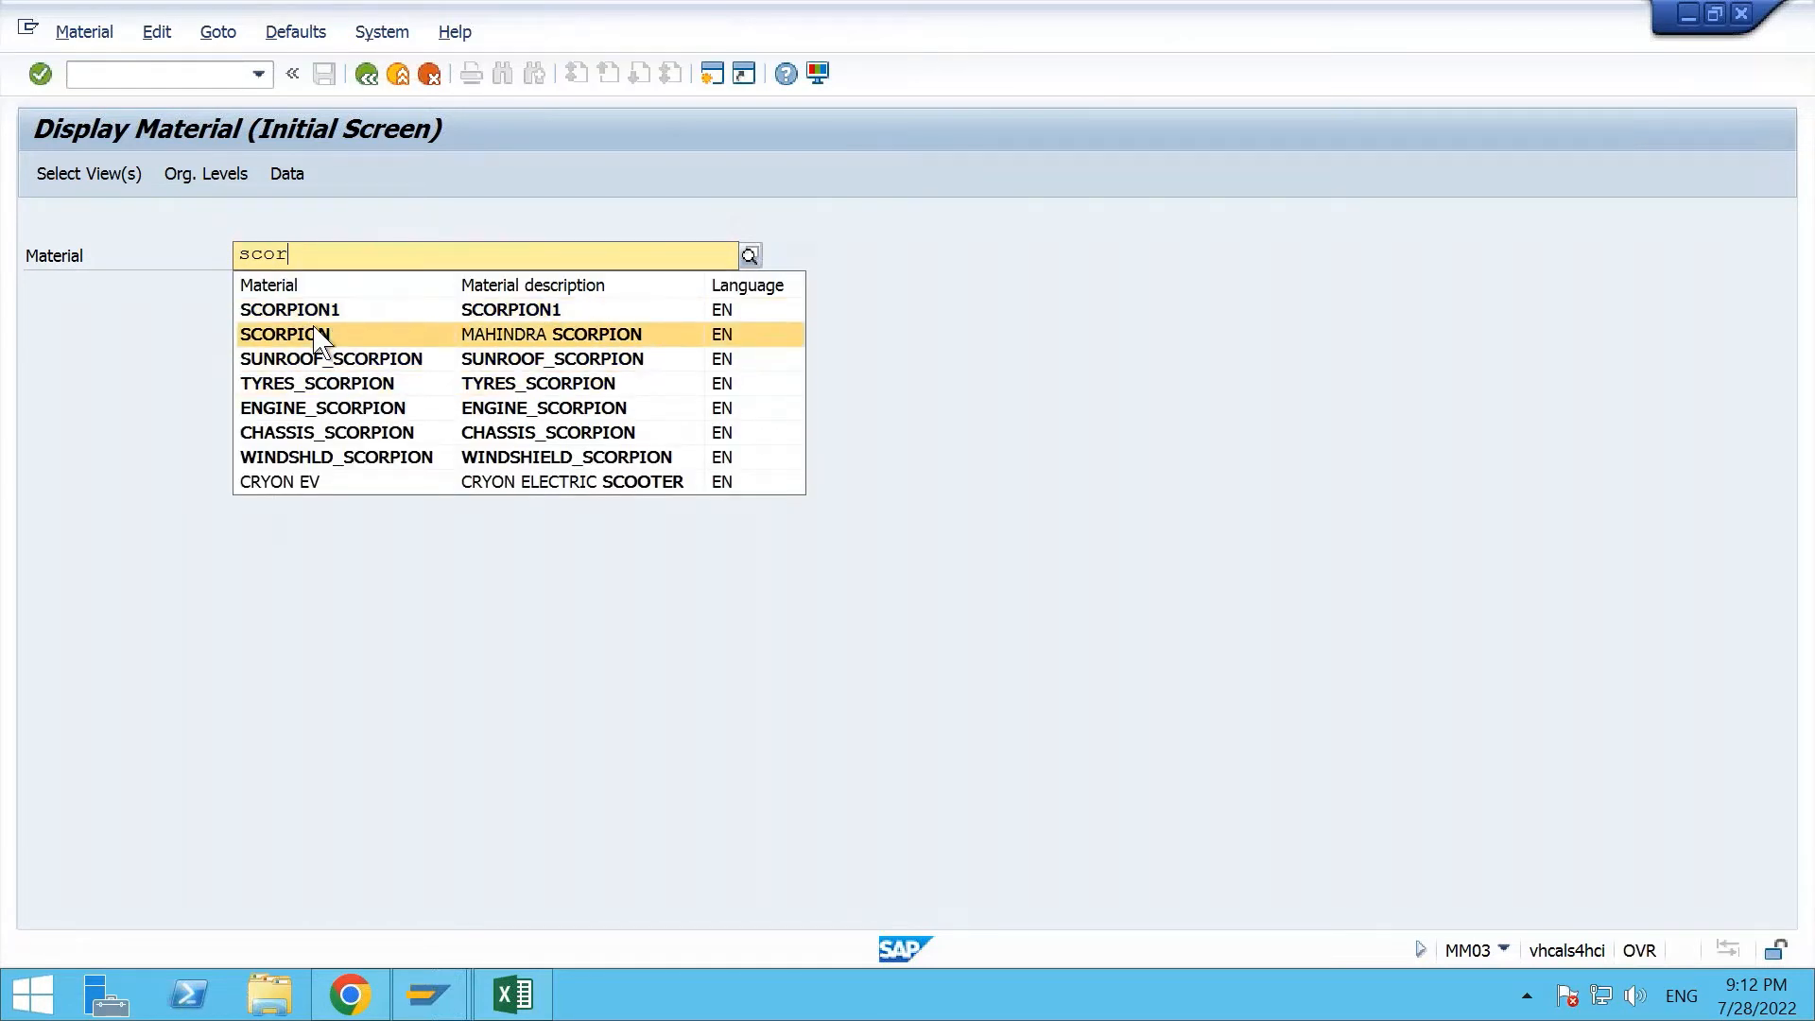
click(318, 336)
key(Return)
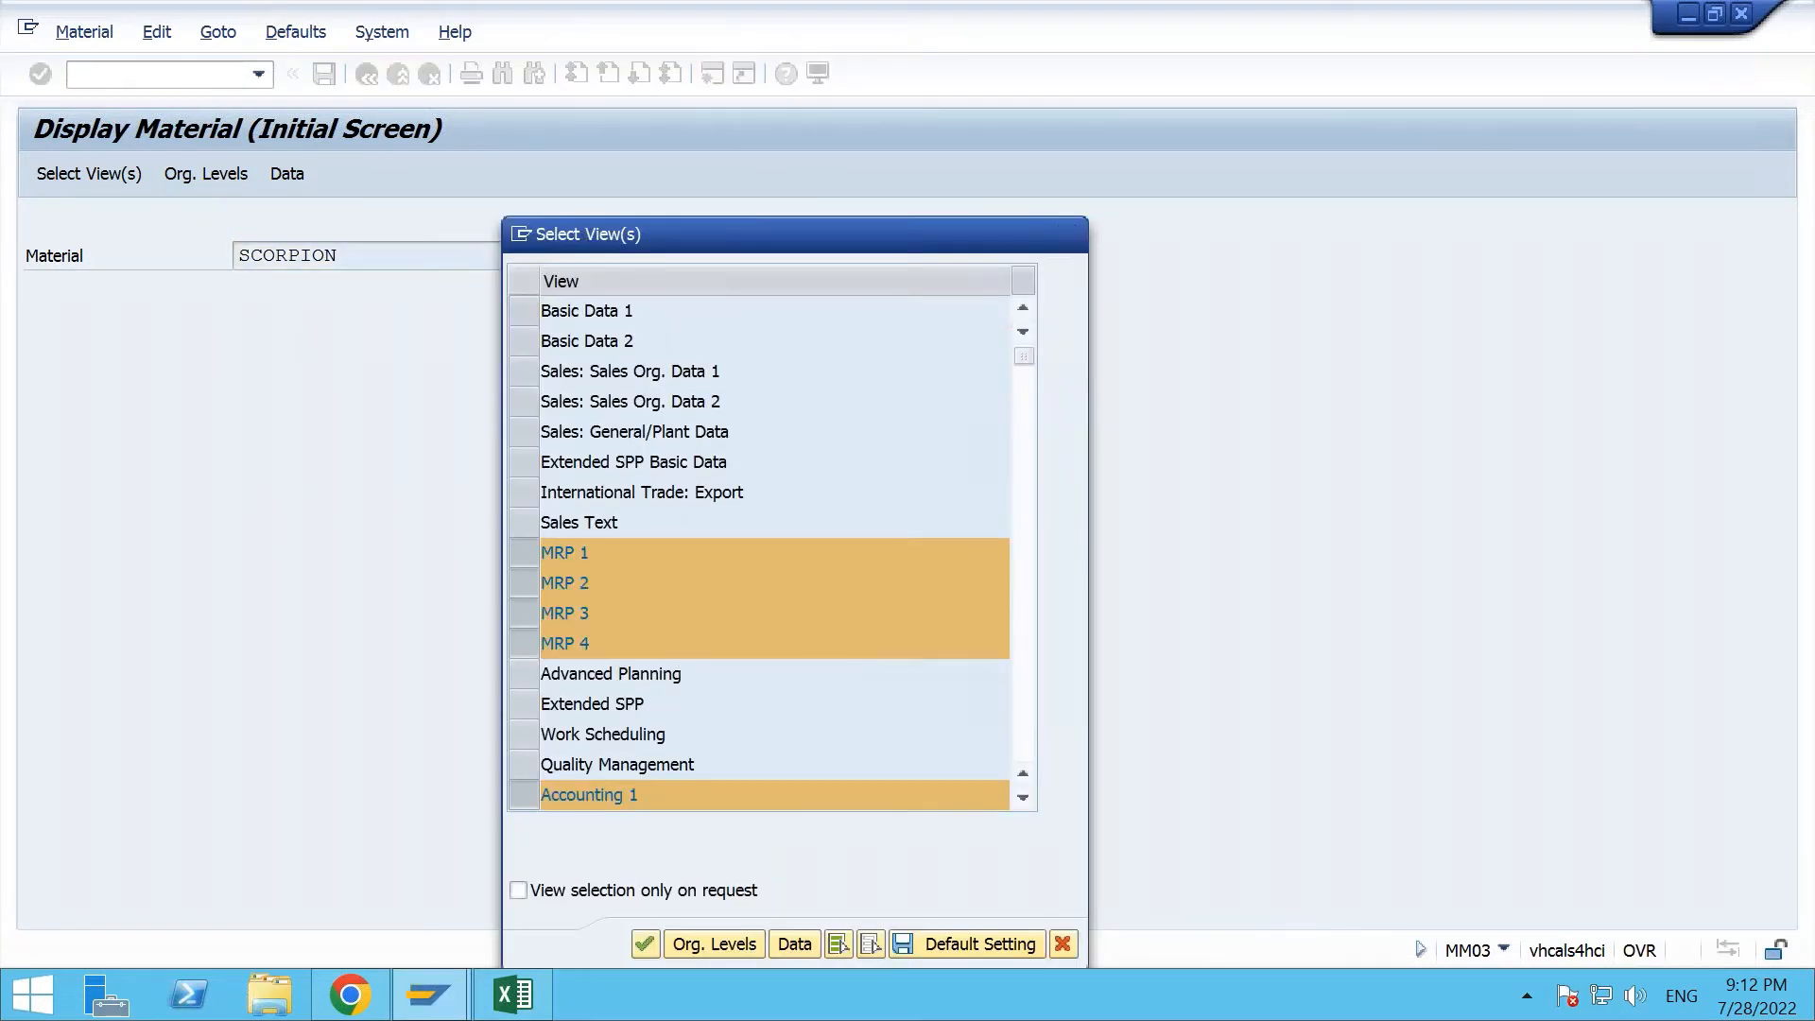
Accept the preselected views and organizational levels, and examine the future cost estimate in SCORPION's Costing 2 view.
scroll(662, 656, down, 3)
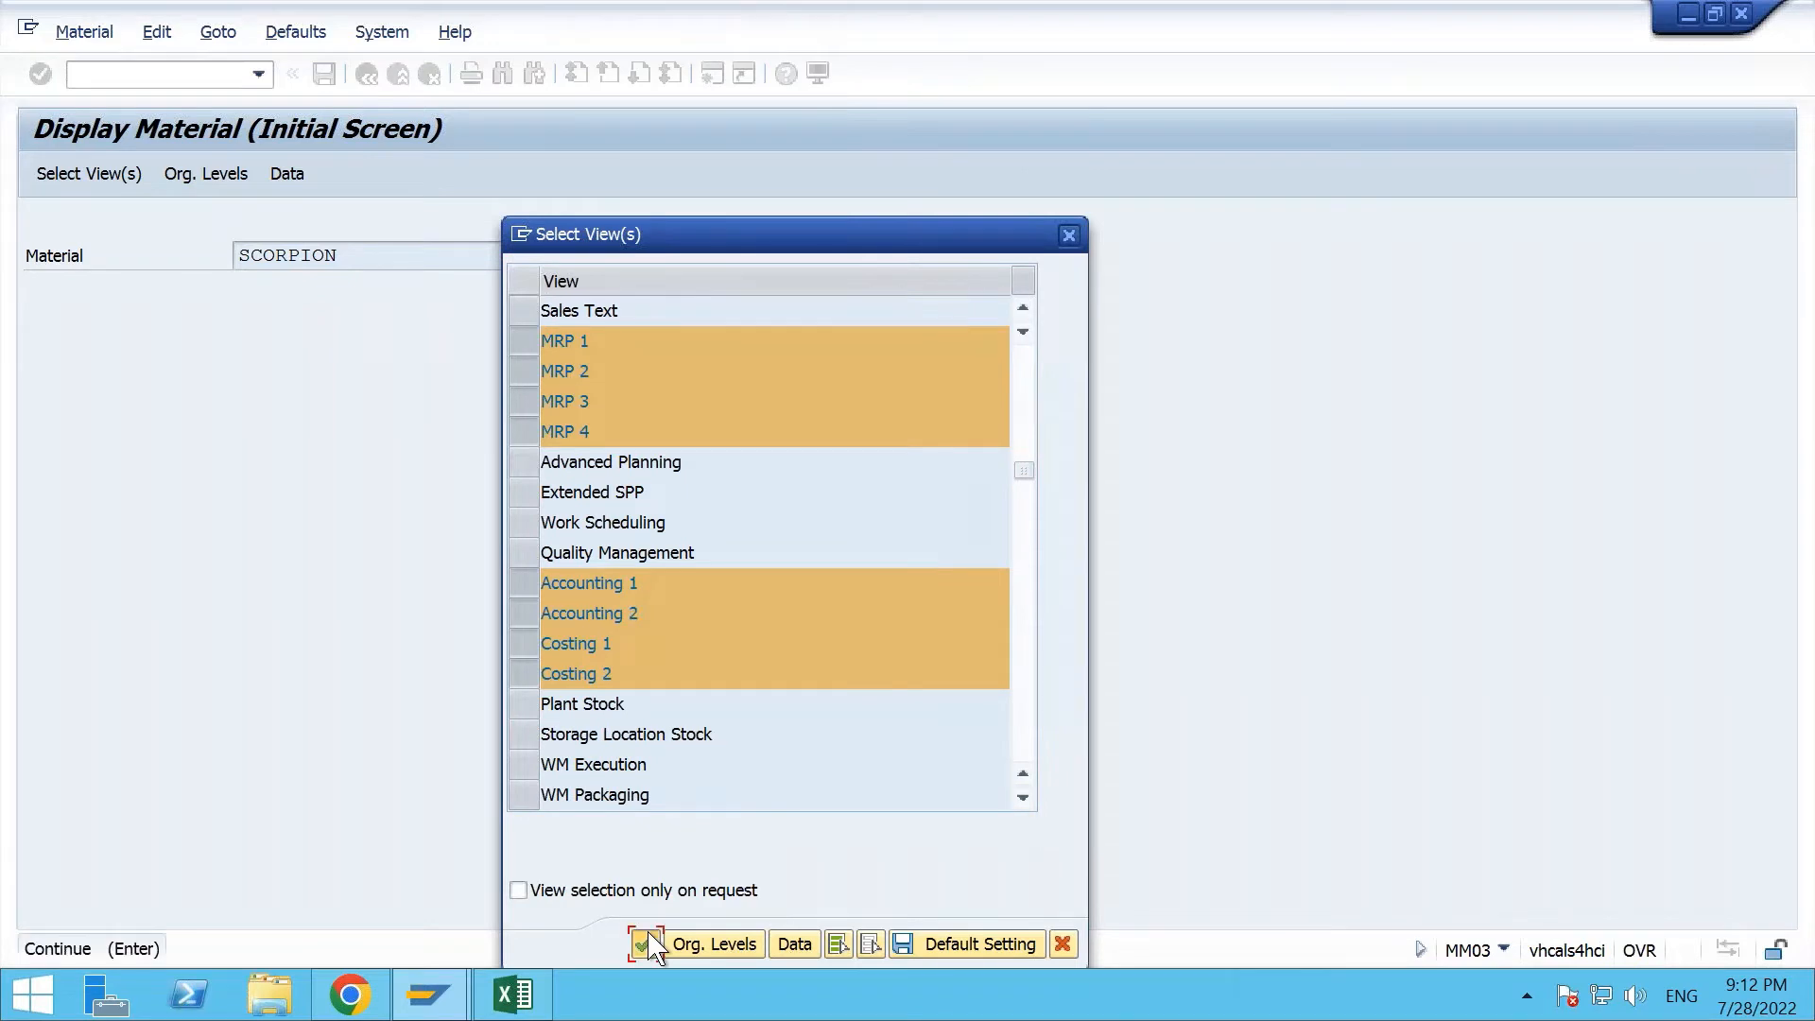
click(648, 943)
key(Return)
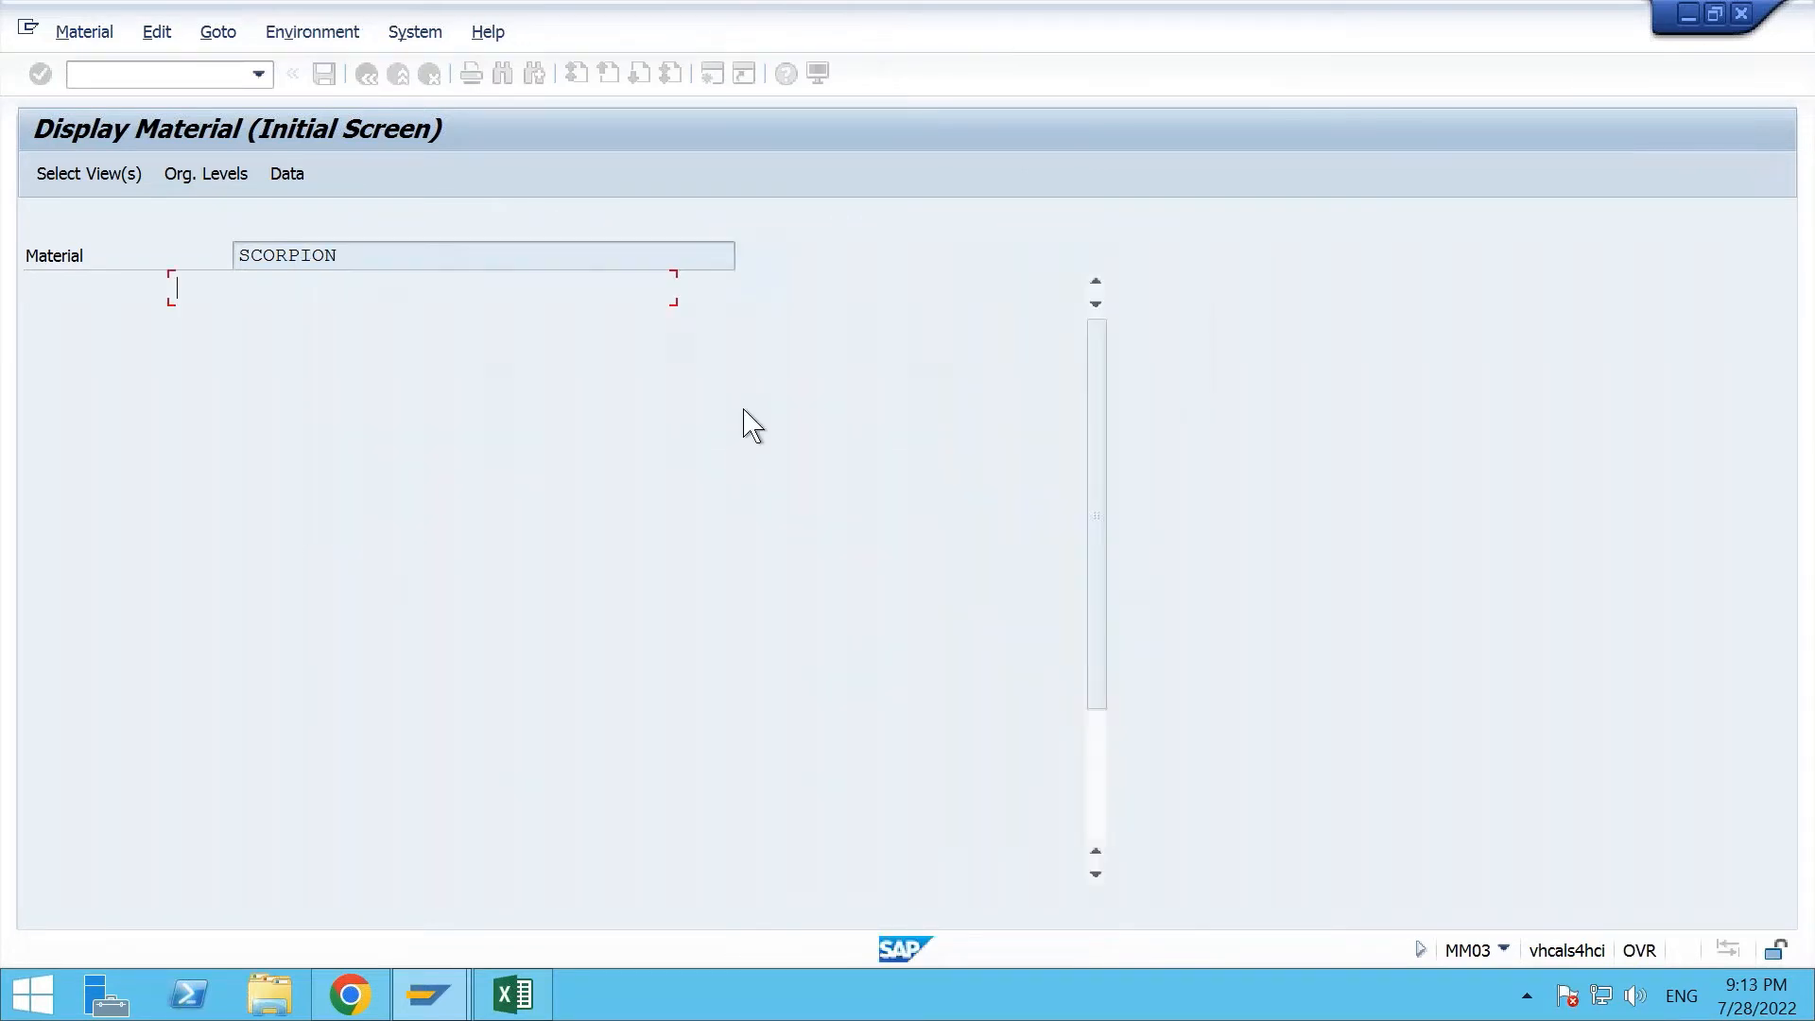
click(1104, 227)
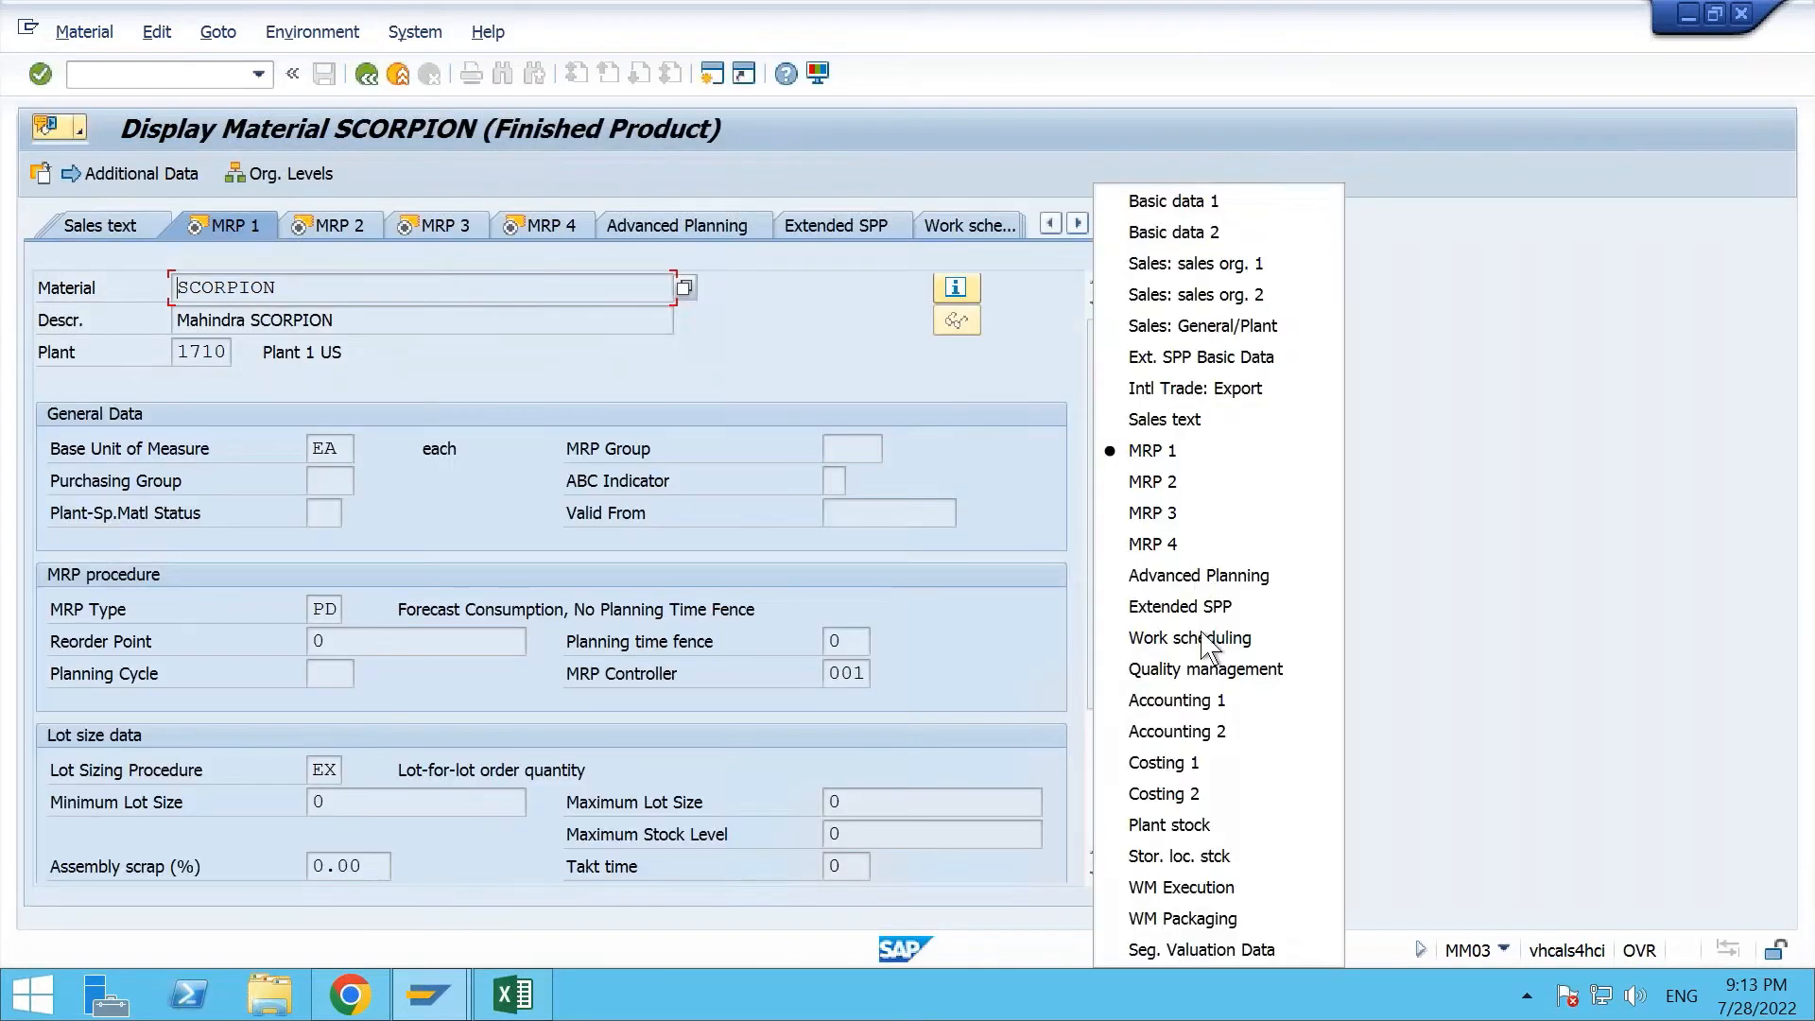
click(1218, 768)
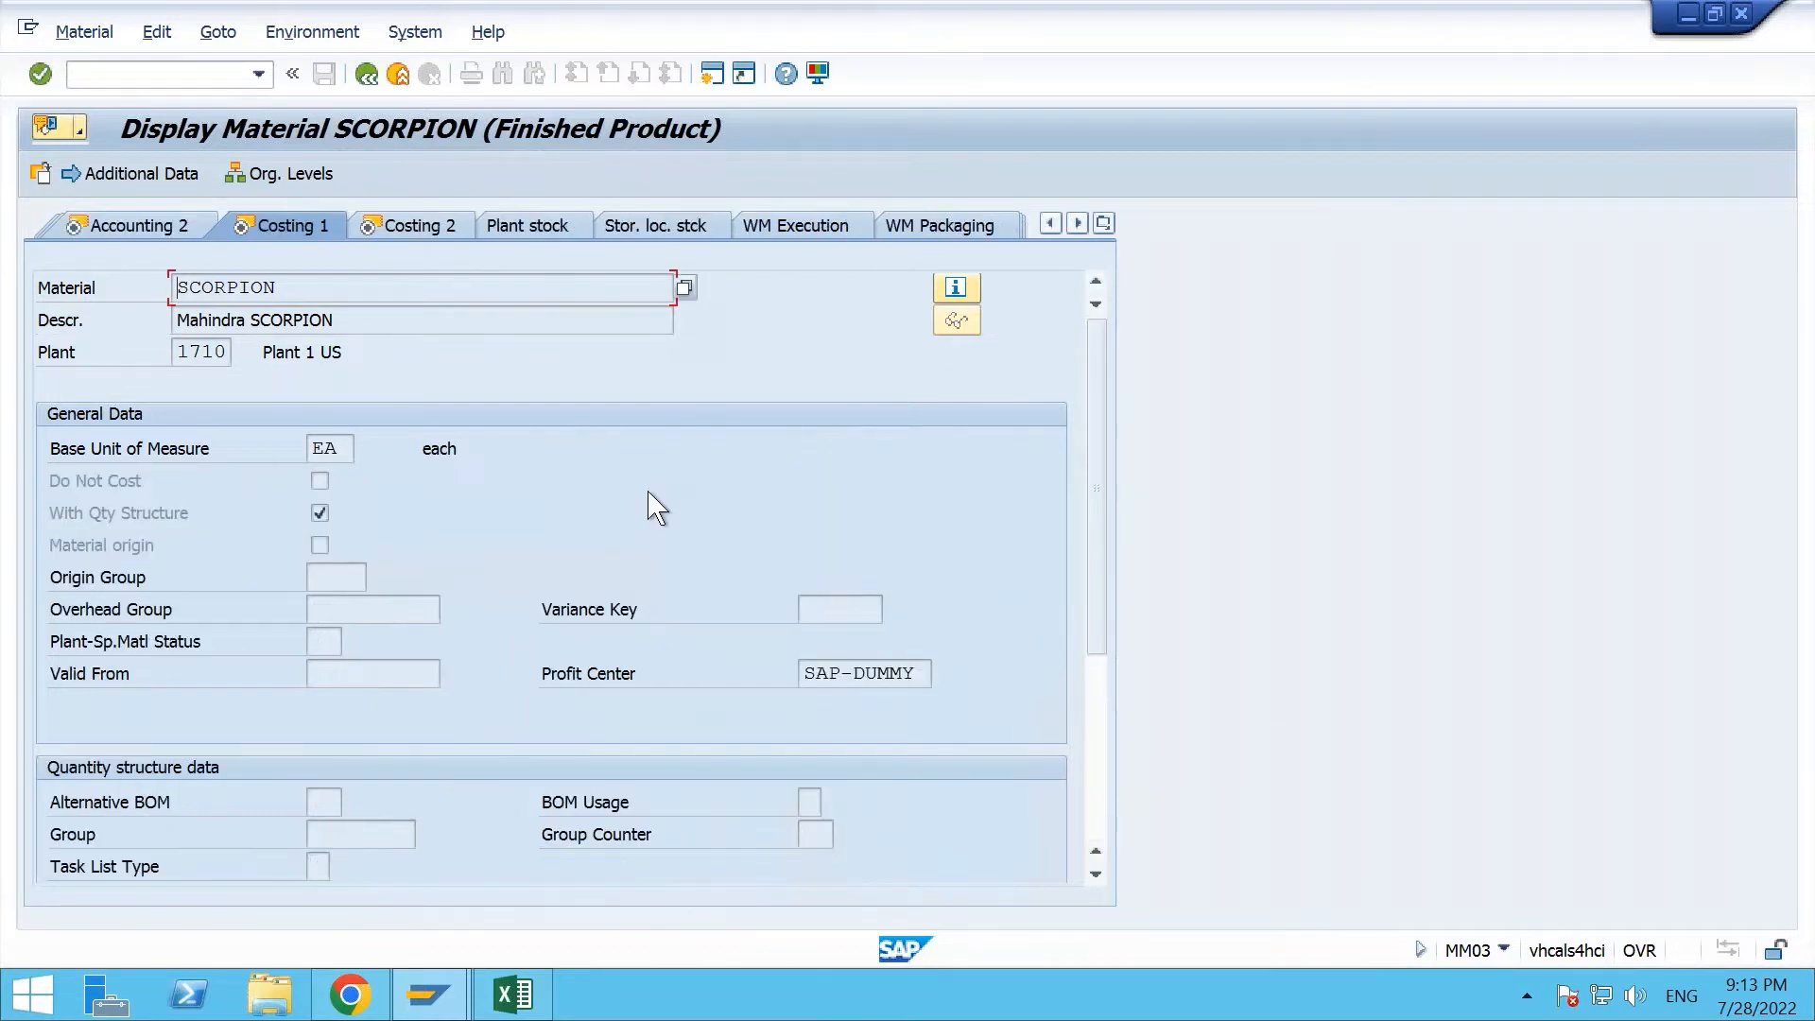
key(Return)
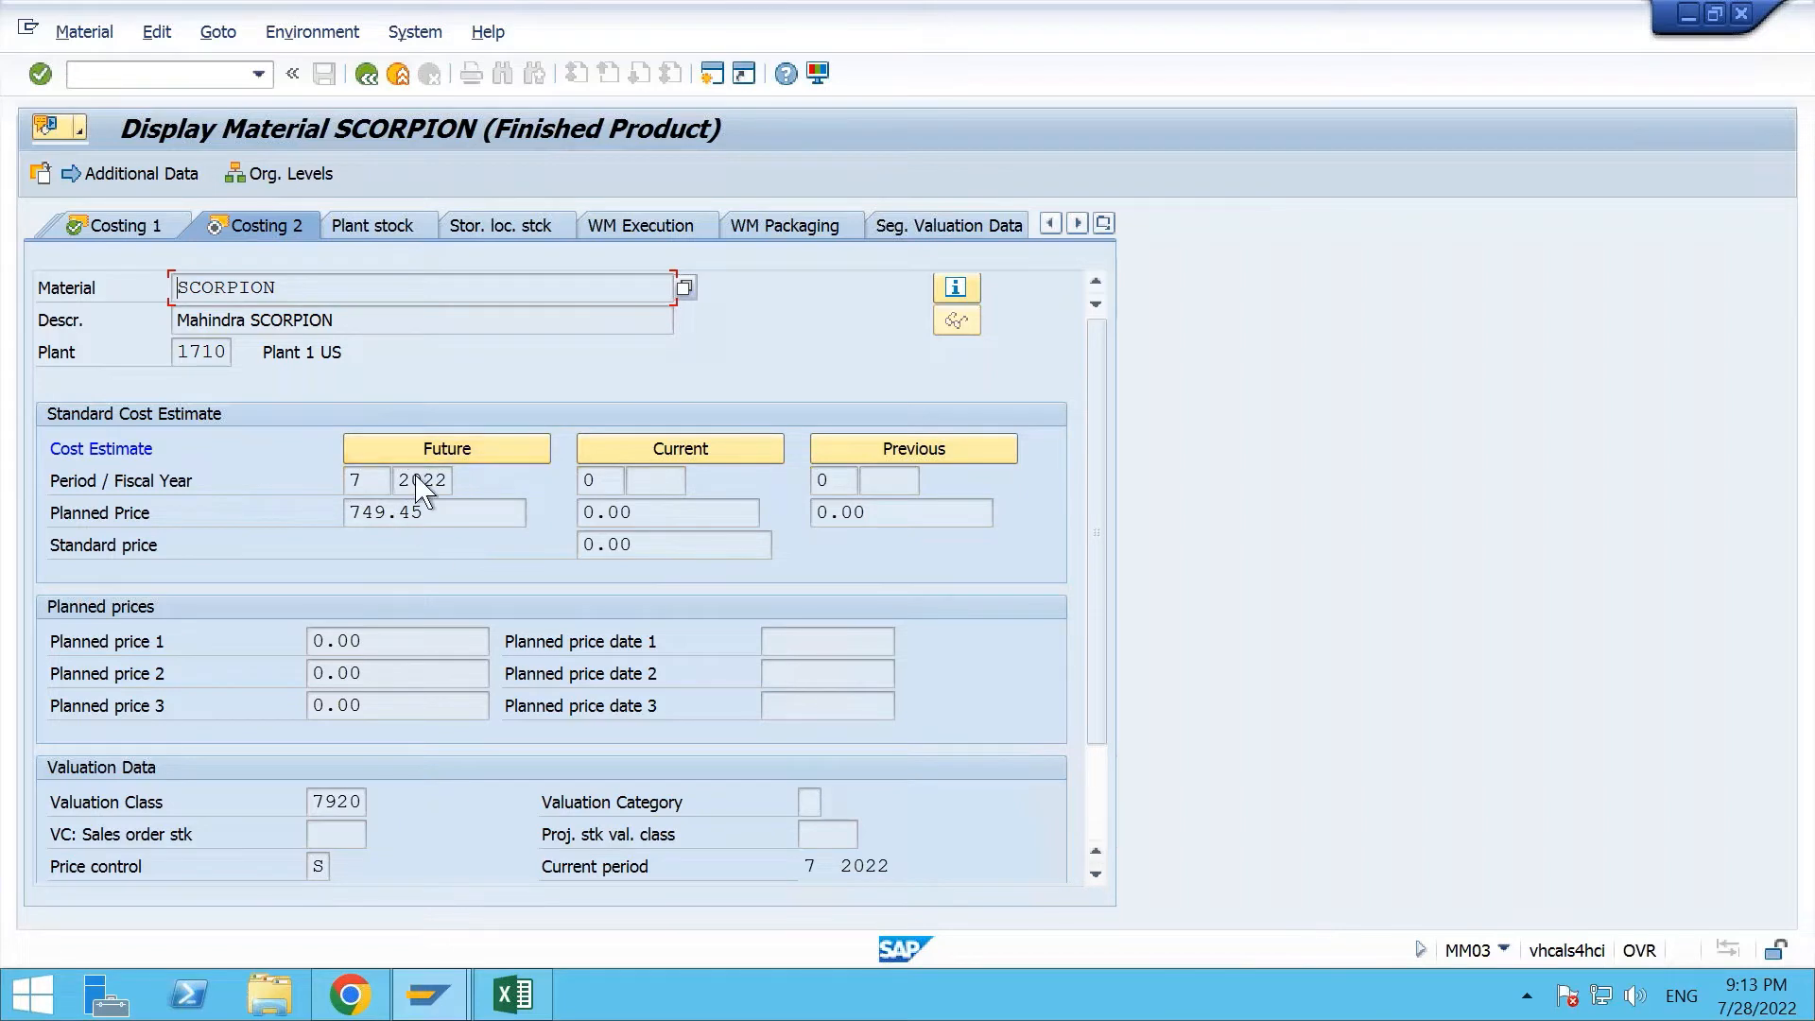
Switch back to the browser, leave the marking results and change the price update from marking to release.
key(alt+Tab)
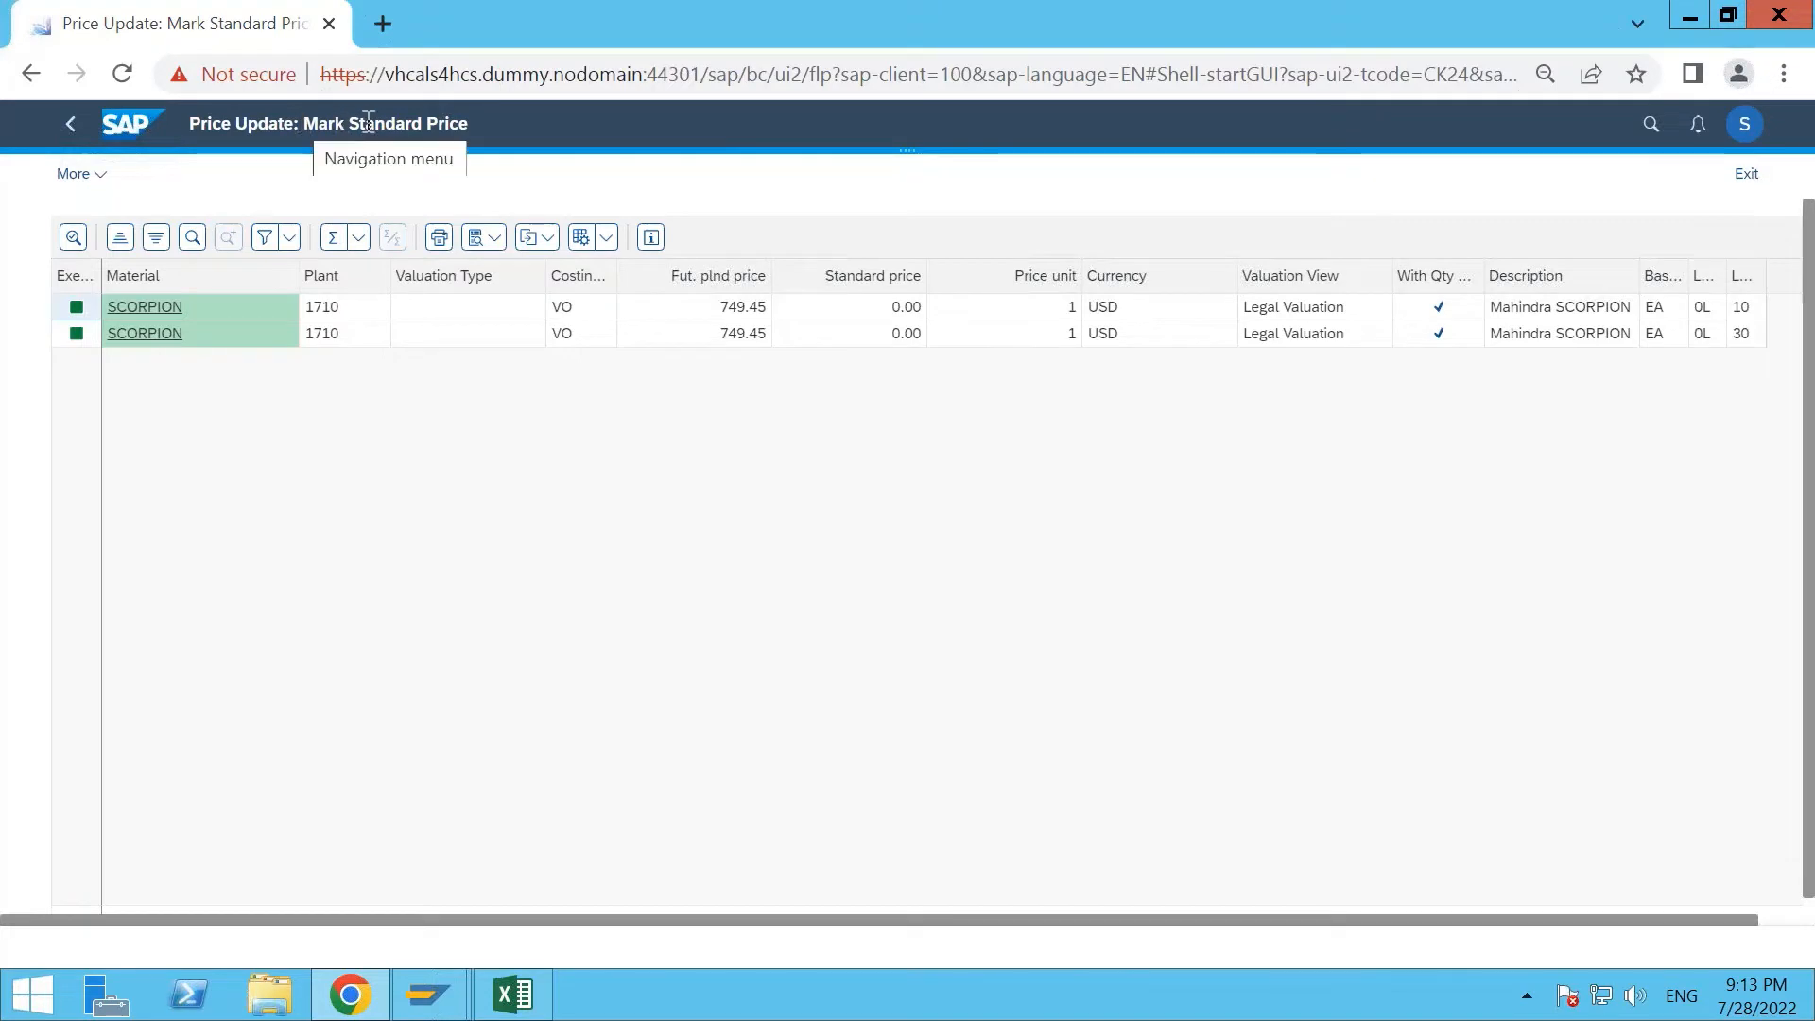
click(70, 125)
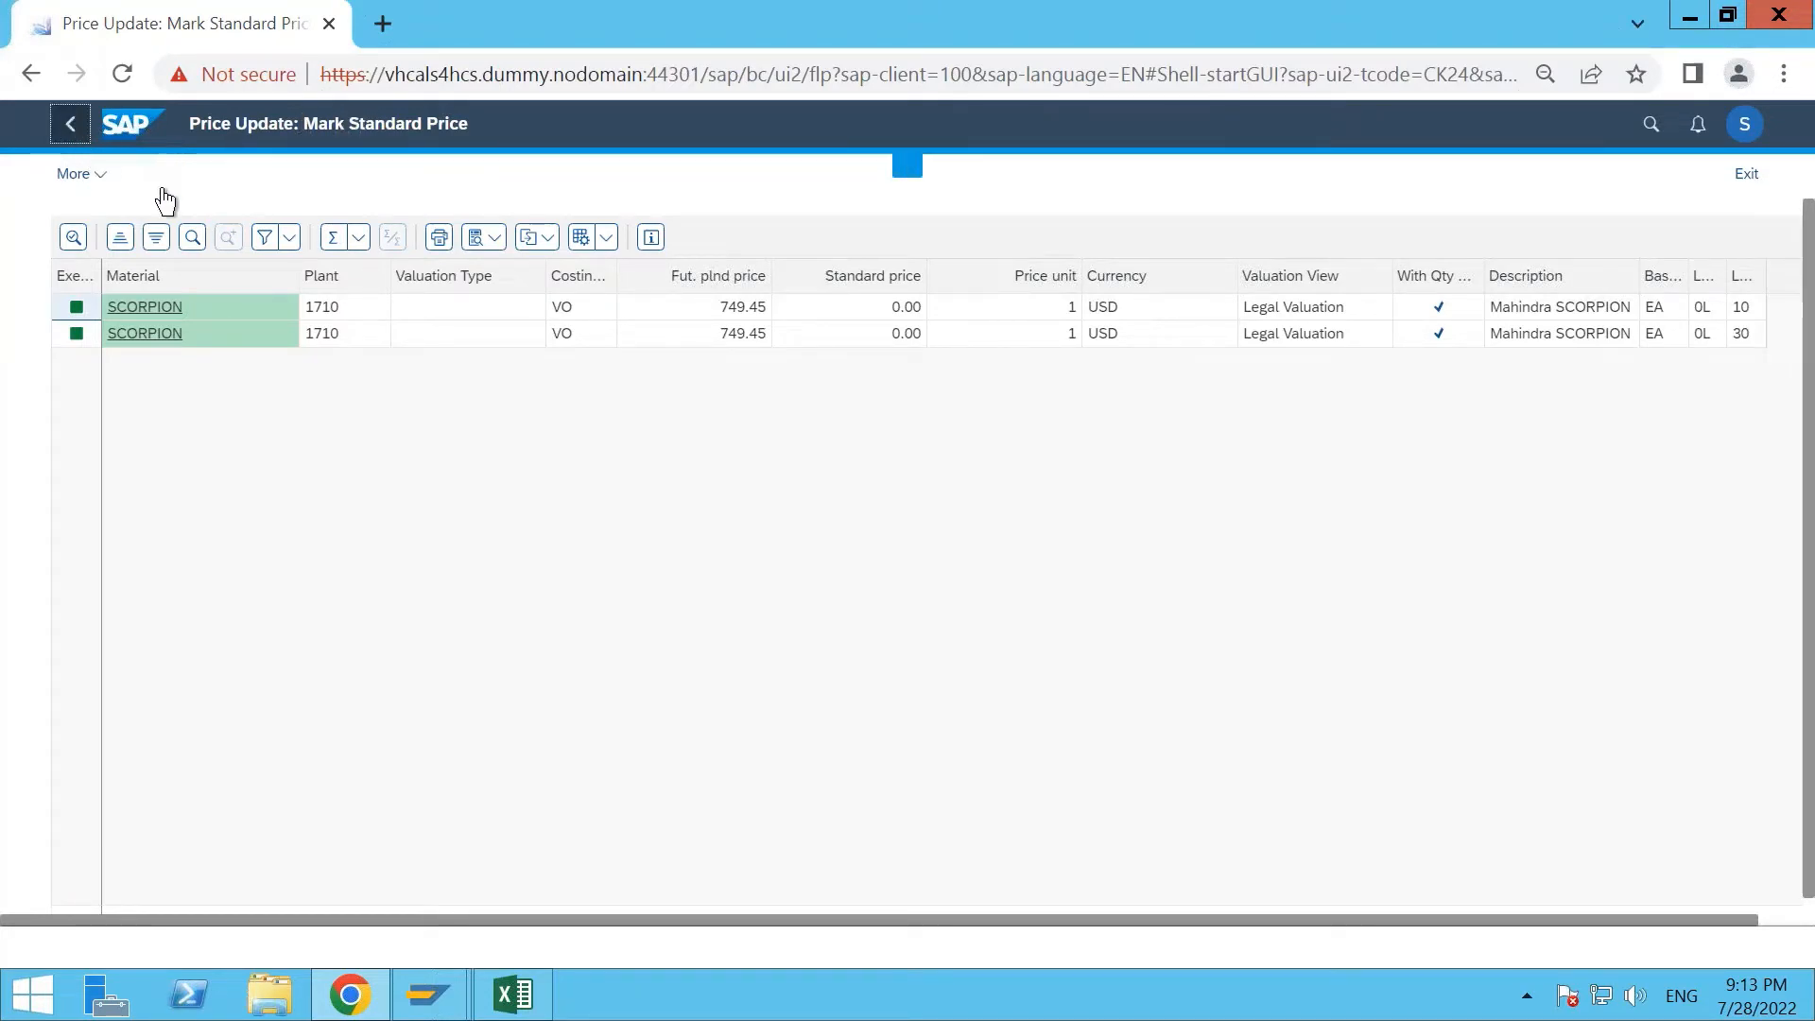
click(510, 179)
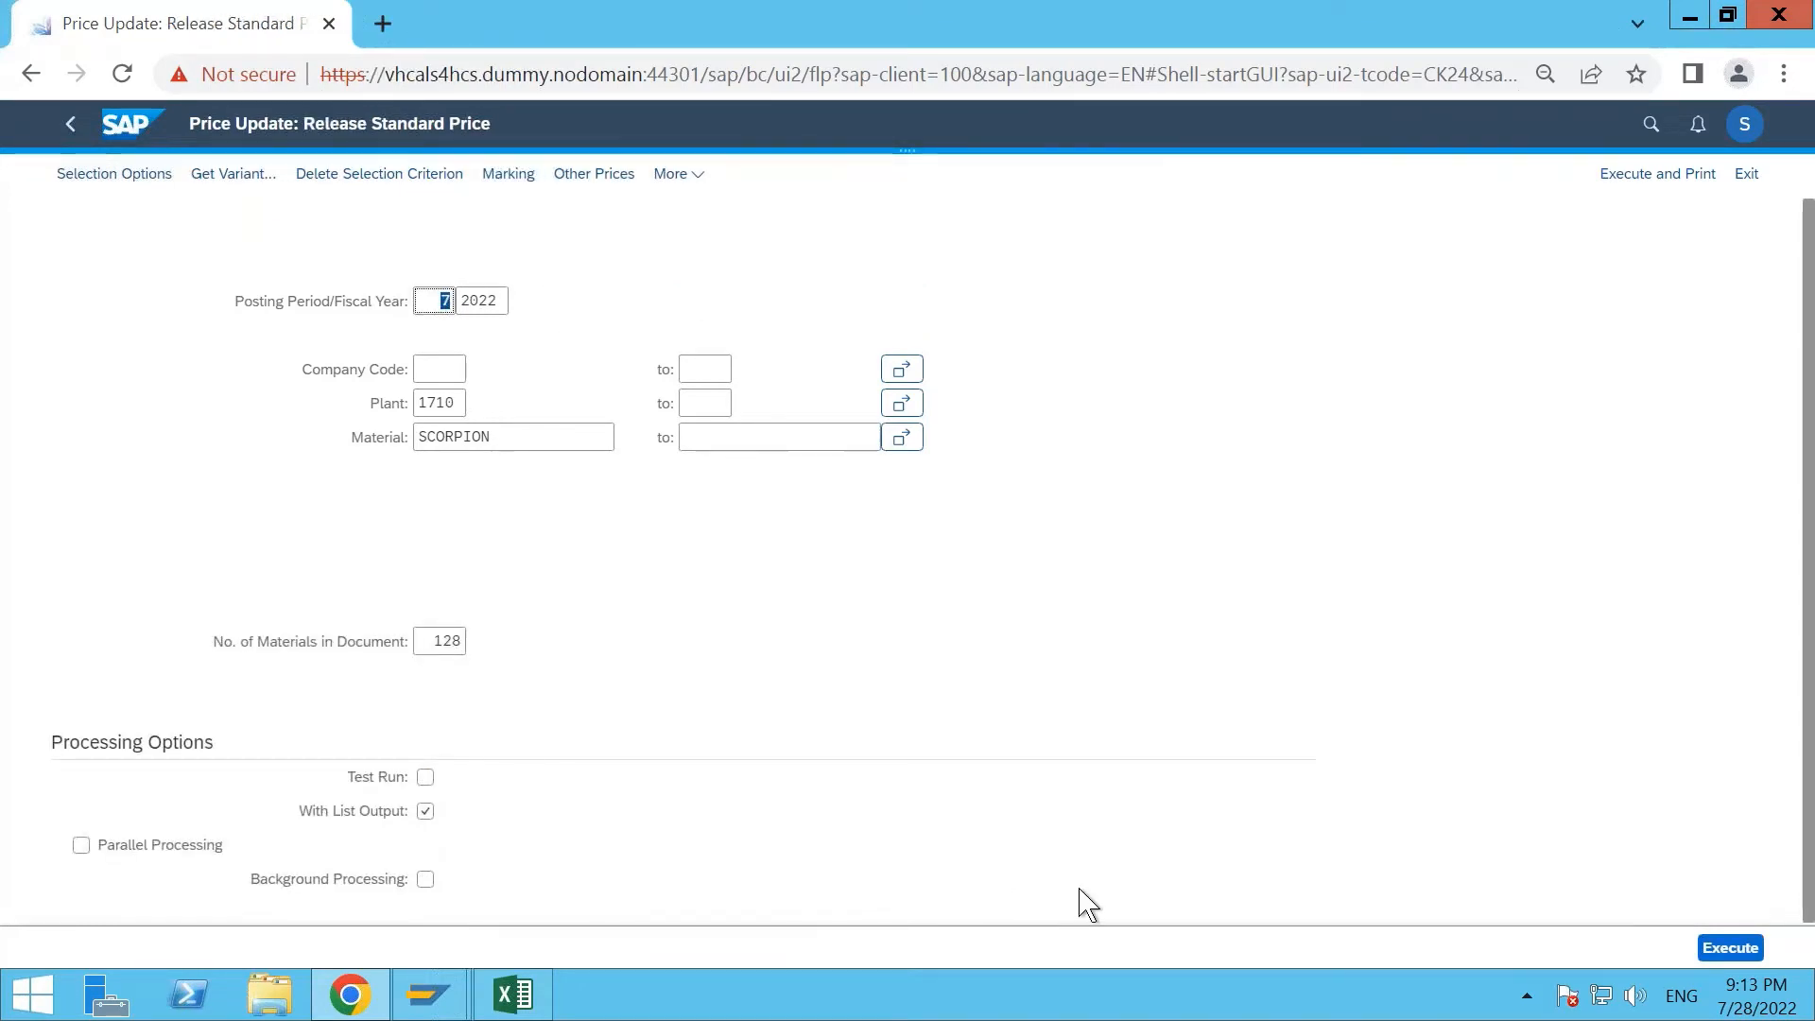
Close the SCORPION material display in SAP GUI and execute the standard price release in the browser.
key(alt+Tab)
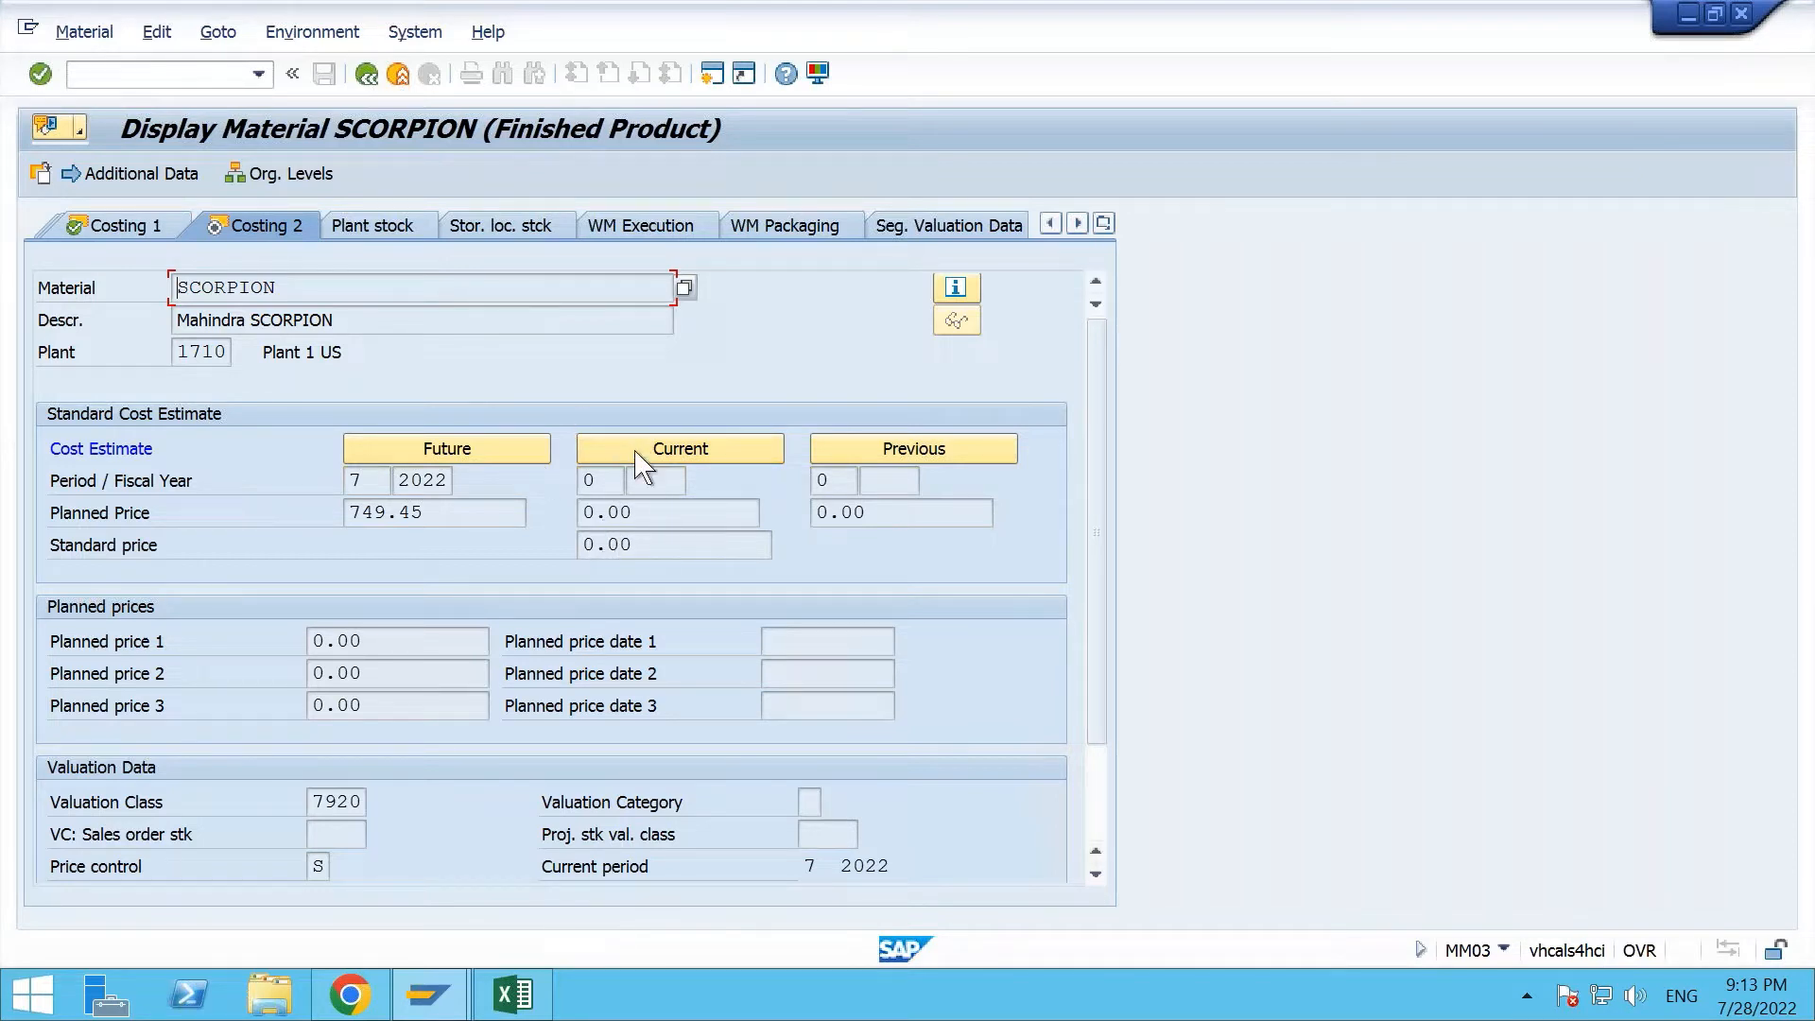
click(366, 73)
key(alt+Tab)
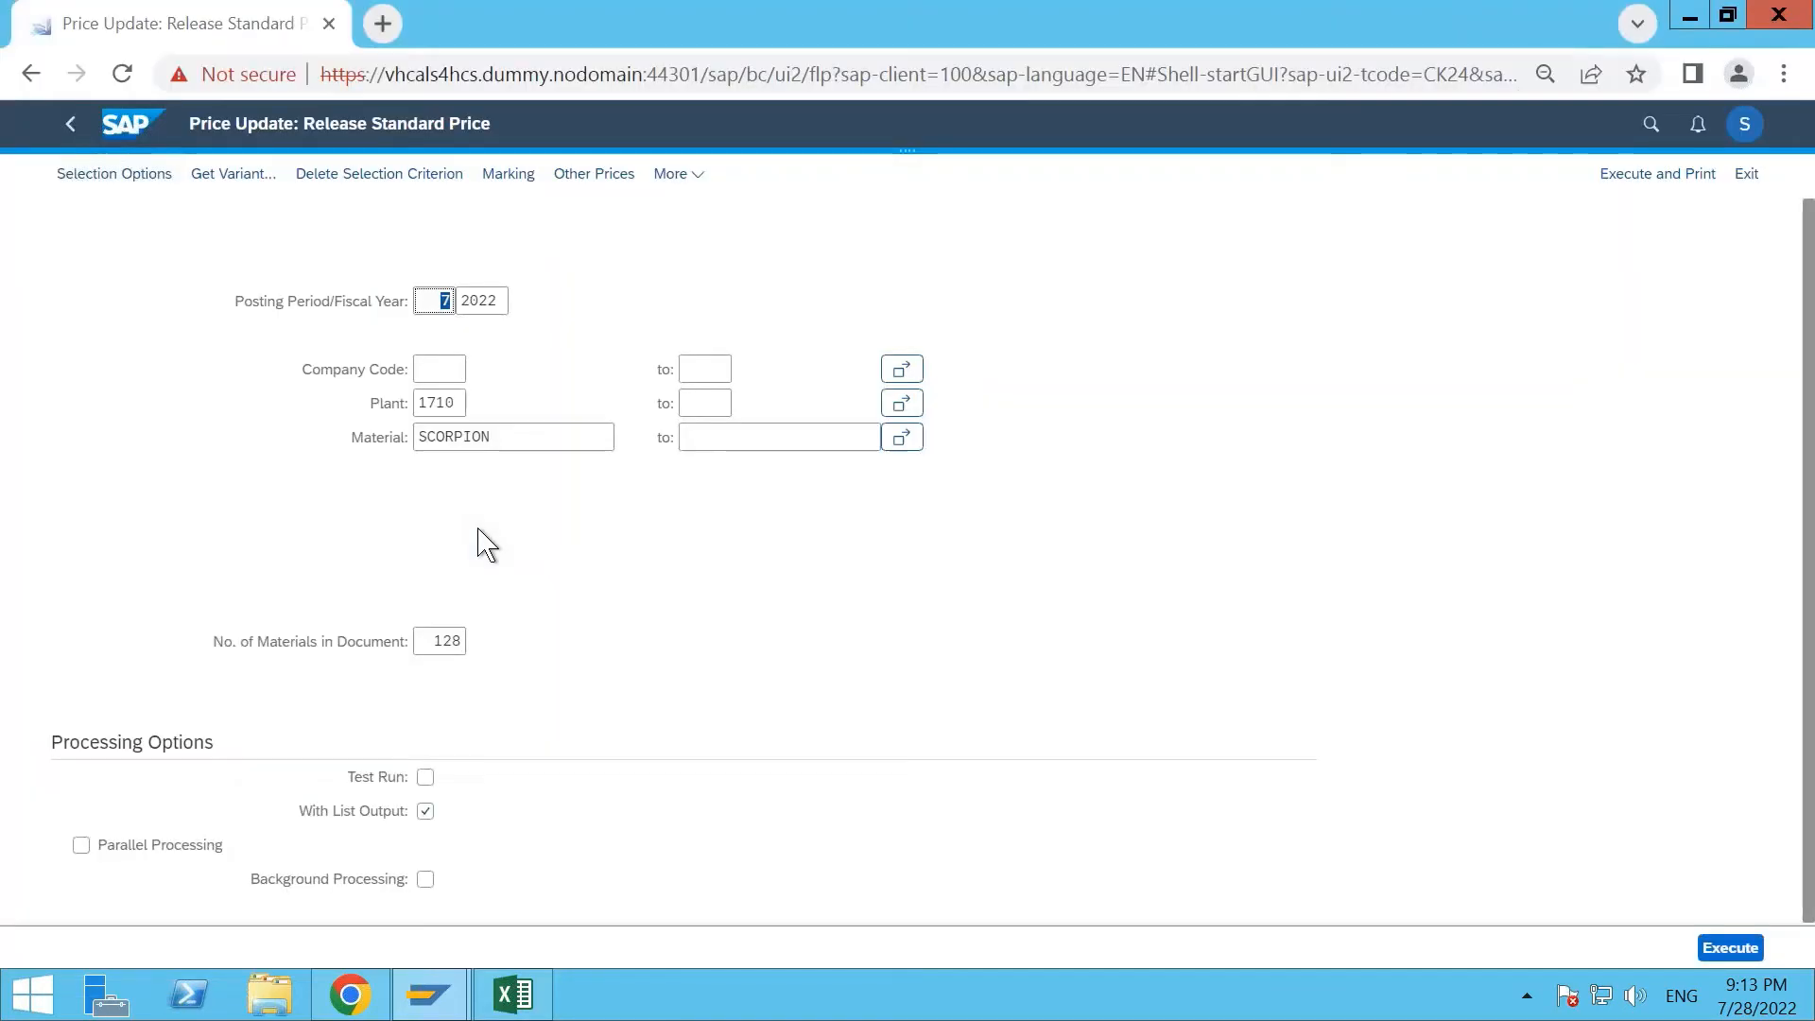
click(1735, 949)
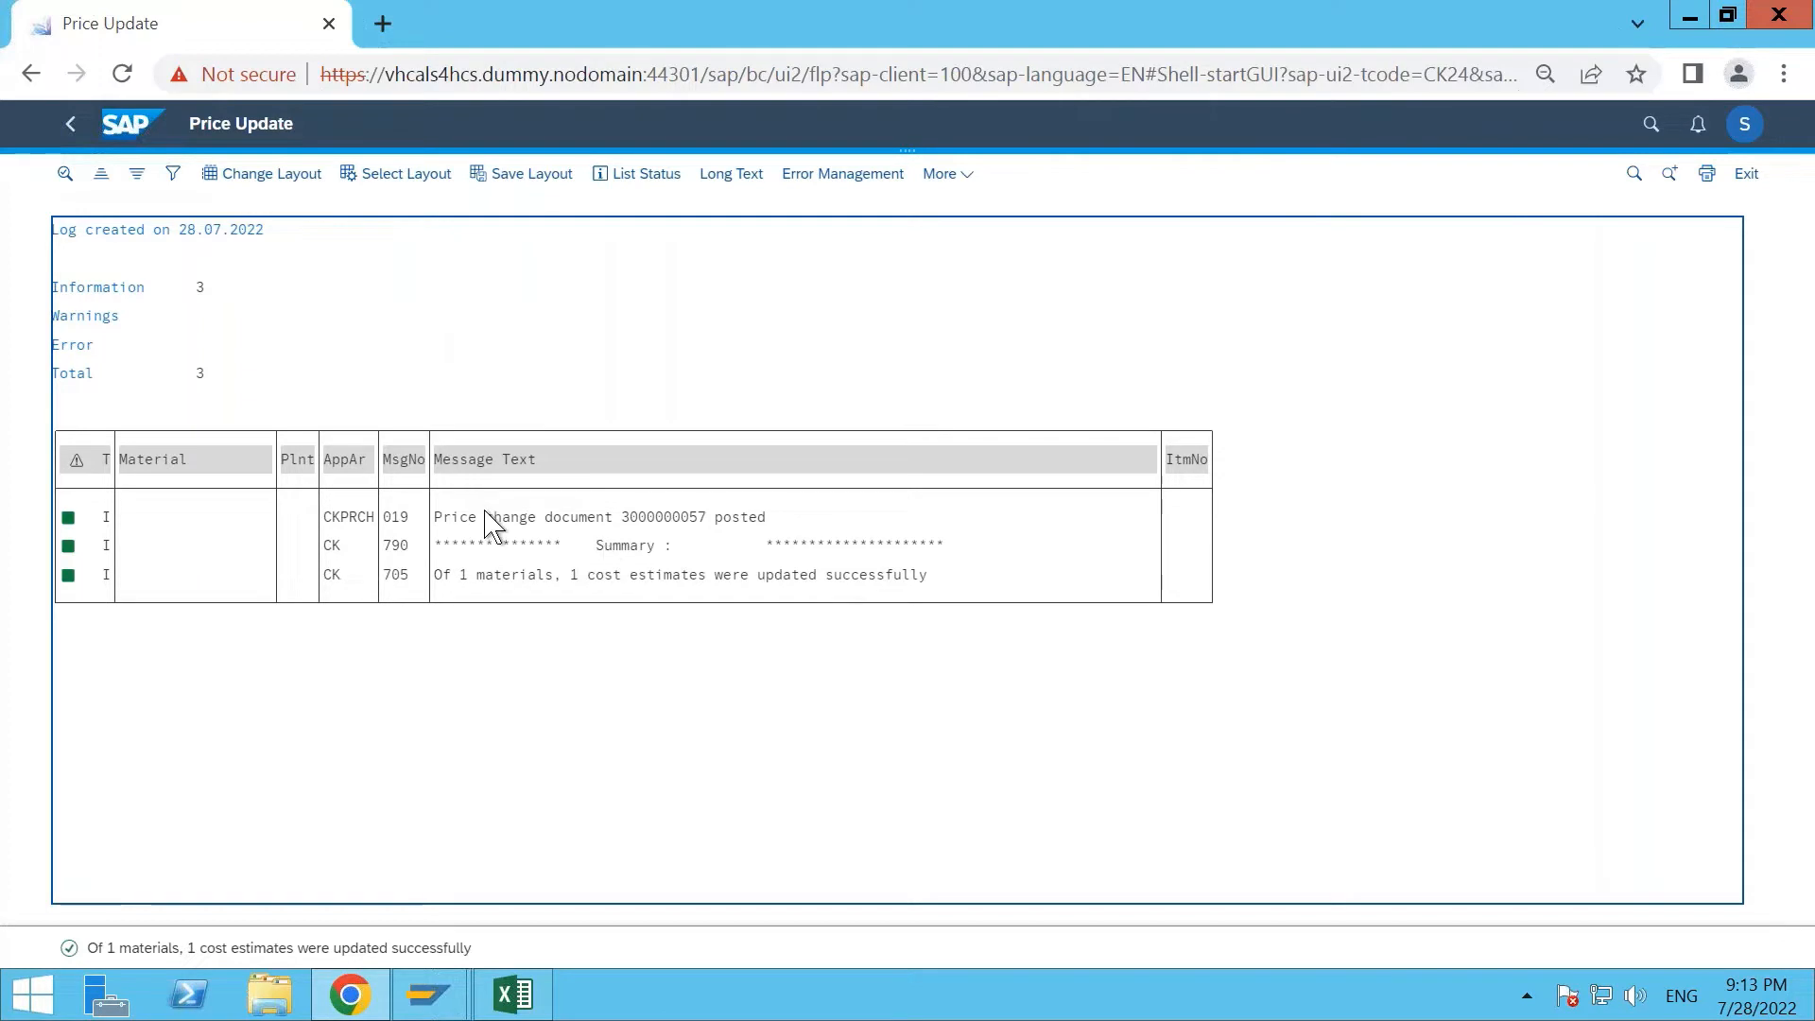
Reopen material SCORPION in the SAP GUI material display and examine the current cost estimate in its Costing 2 view.
click(429, 995)
click(558, 848)
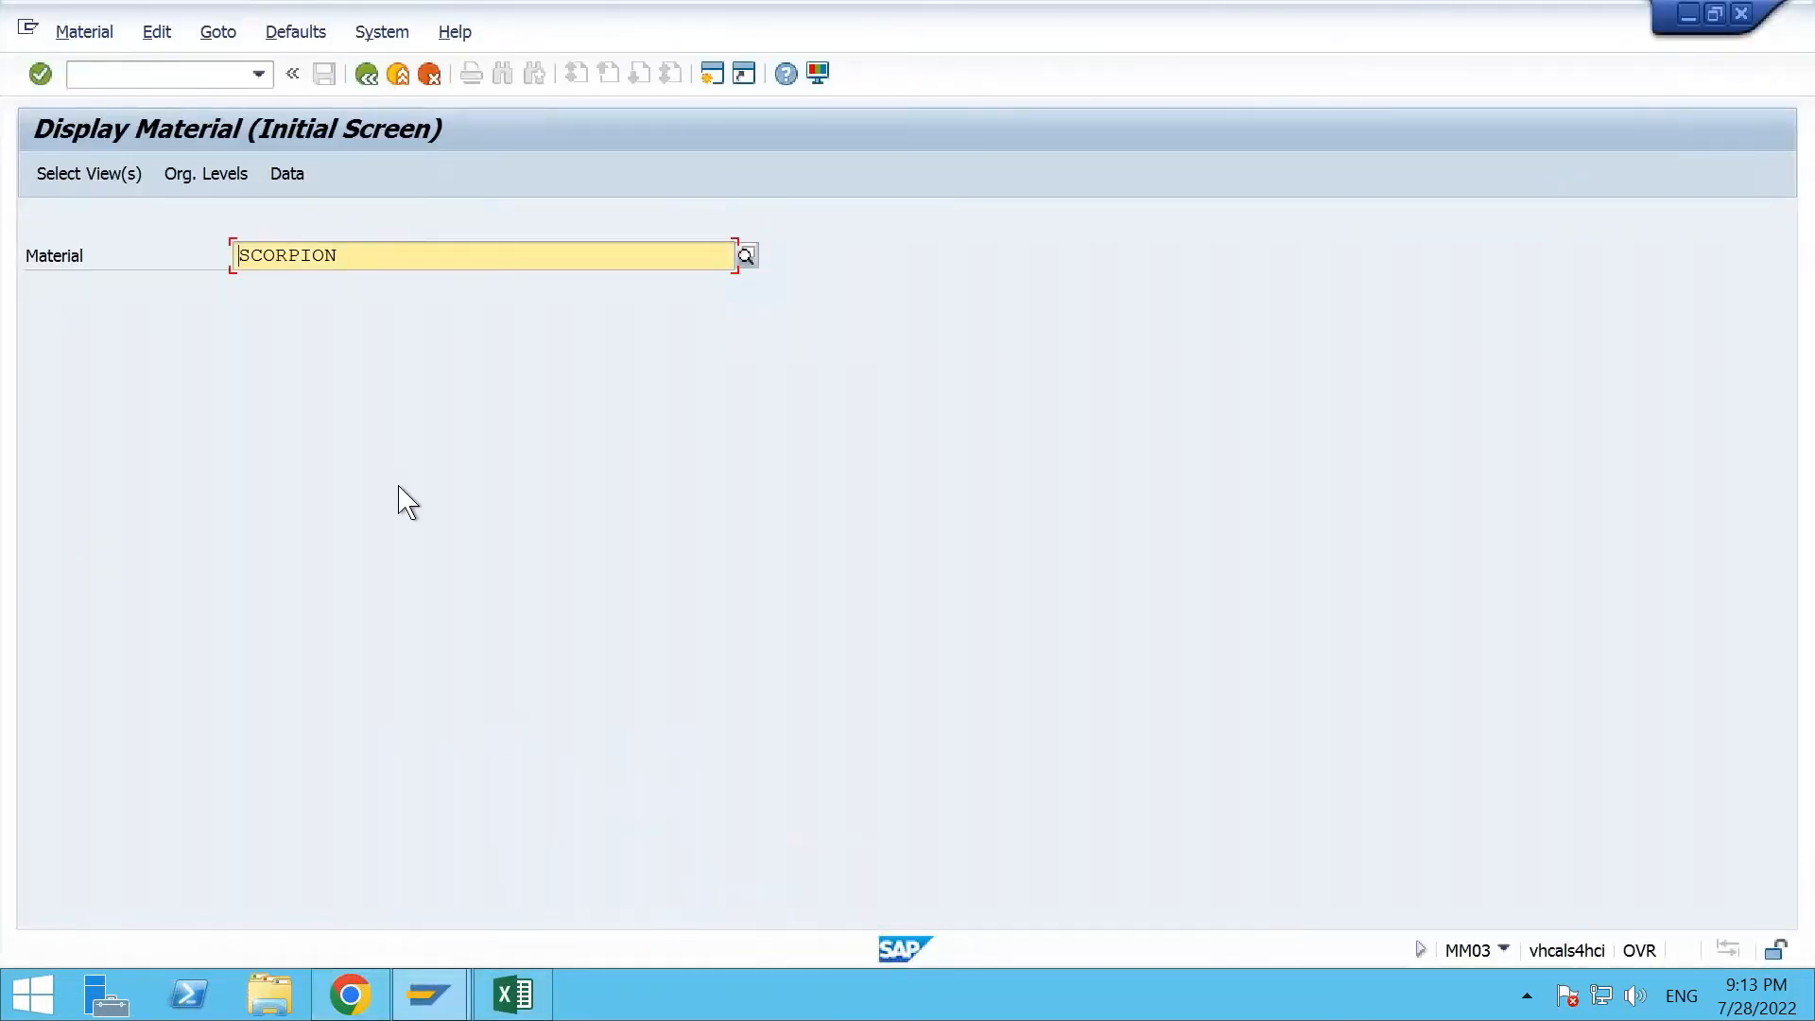
key(Return)
key(Return)
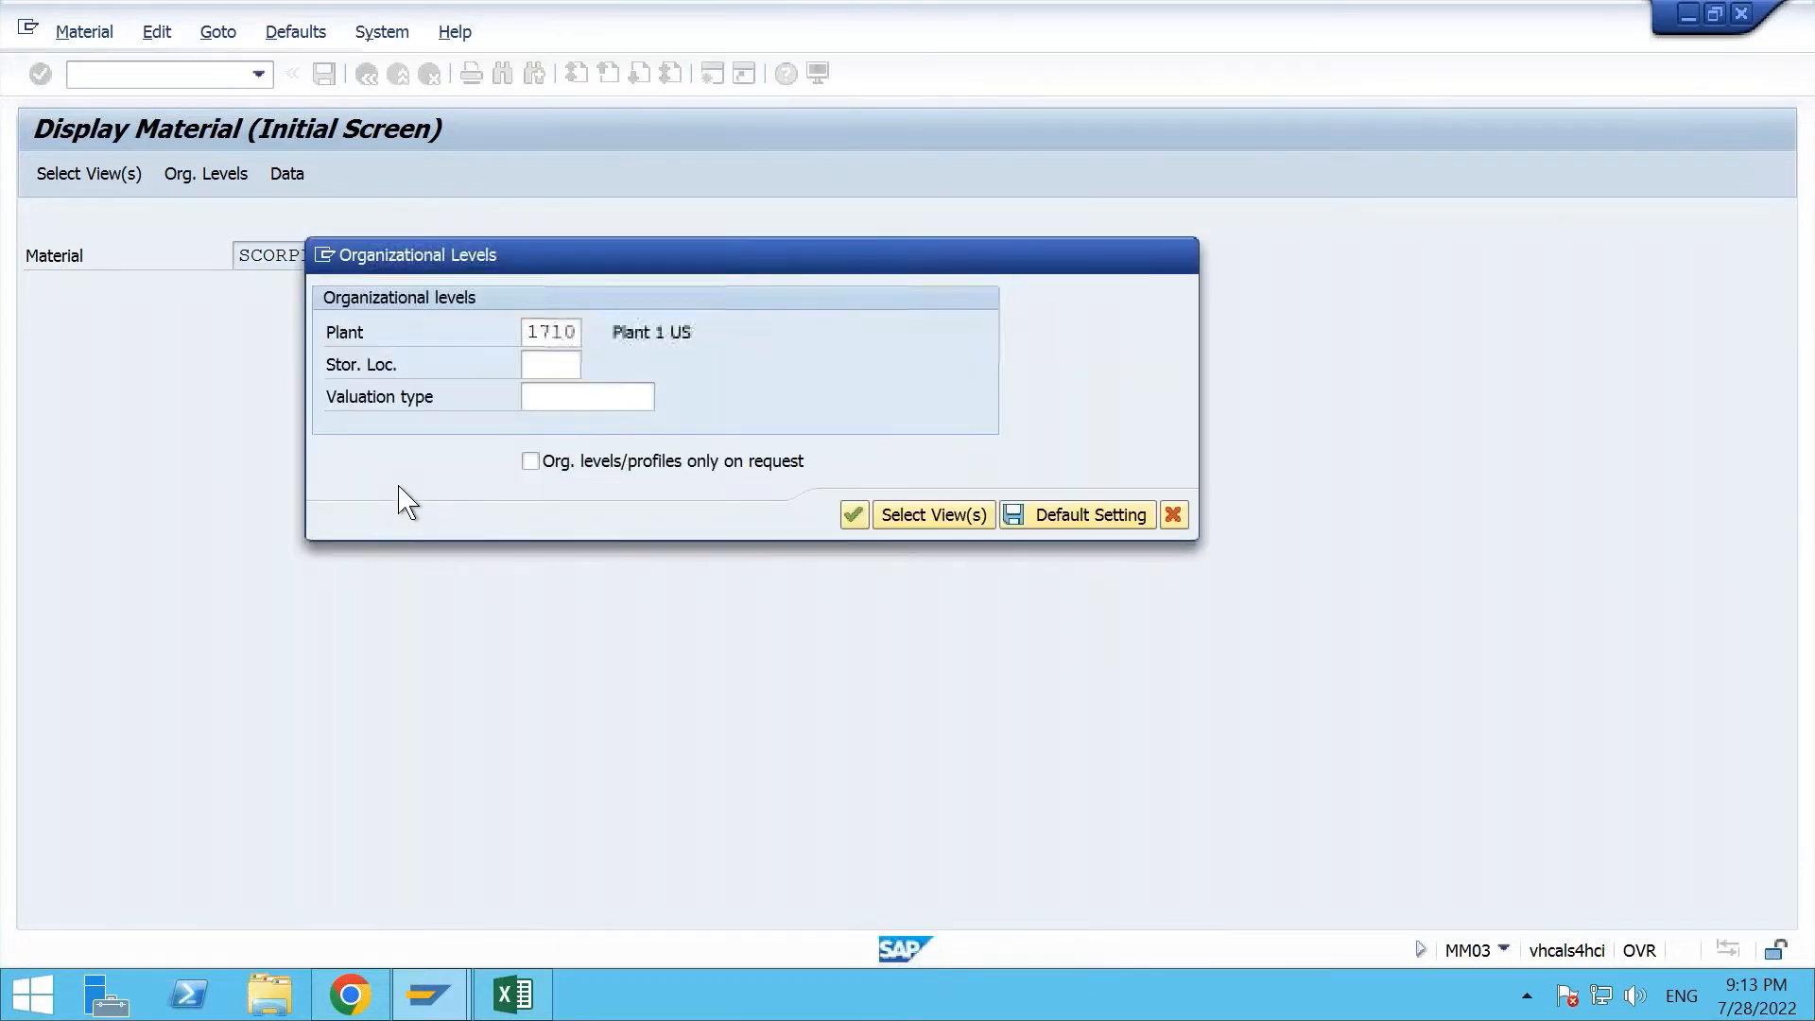
key(Return)
click(1104, 224)
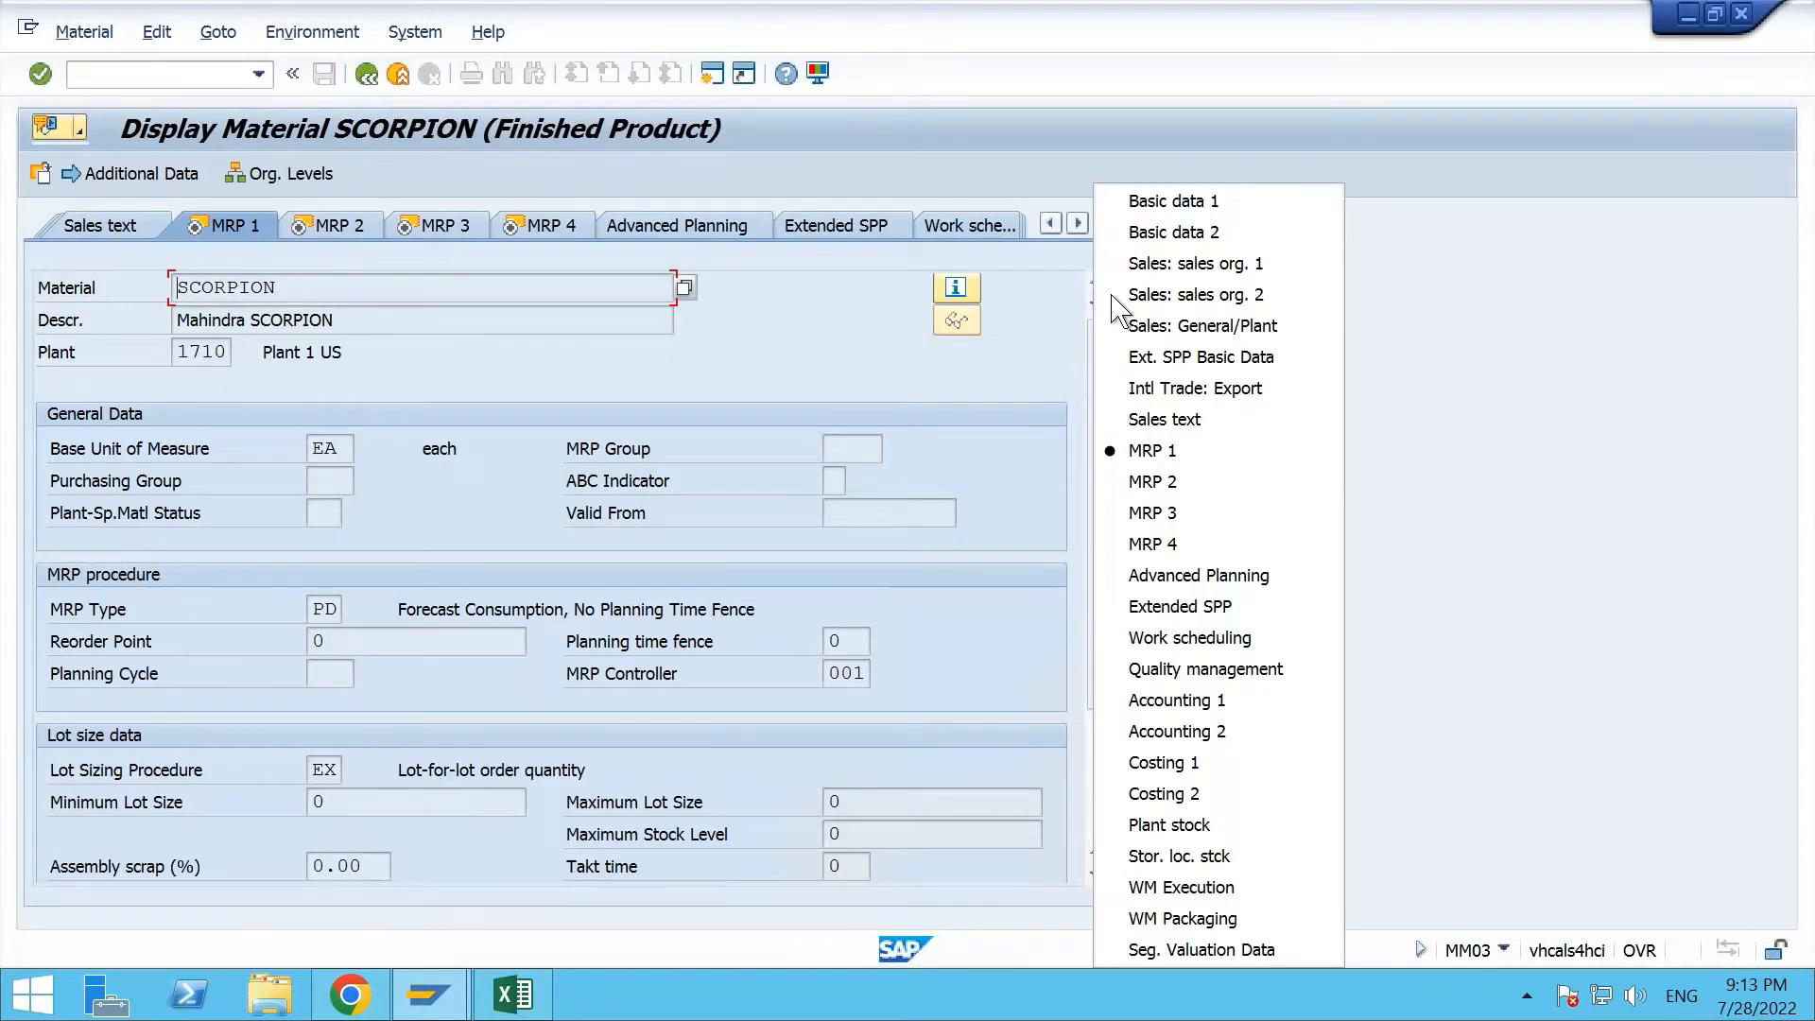
click(1158, 795)
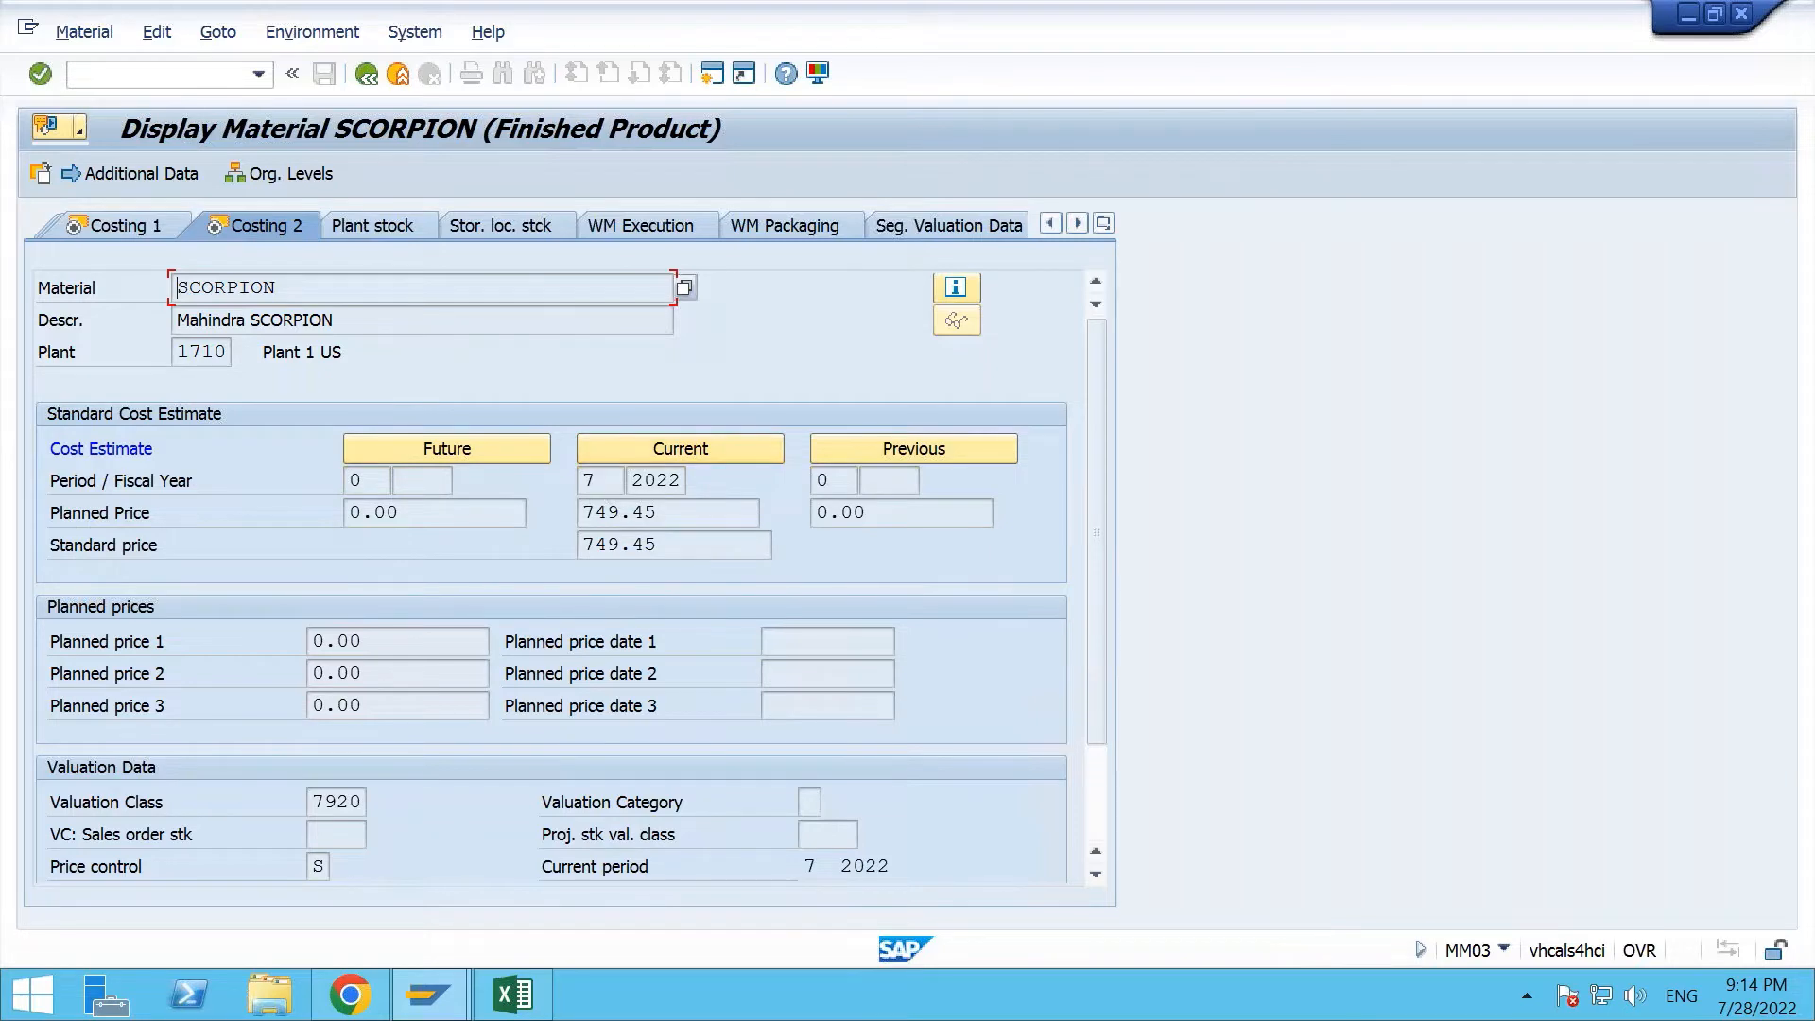
Open SCORPION's Accounting 1 view and examine the standard price and the last price change date.
click(1106, 225)
click(1222, 704)
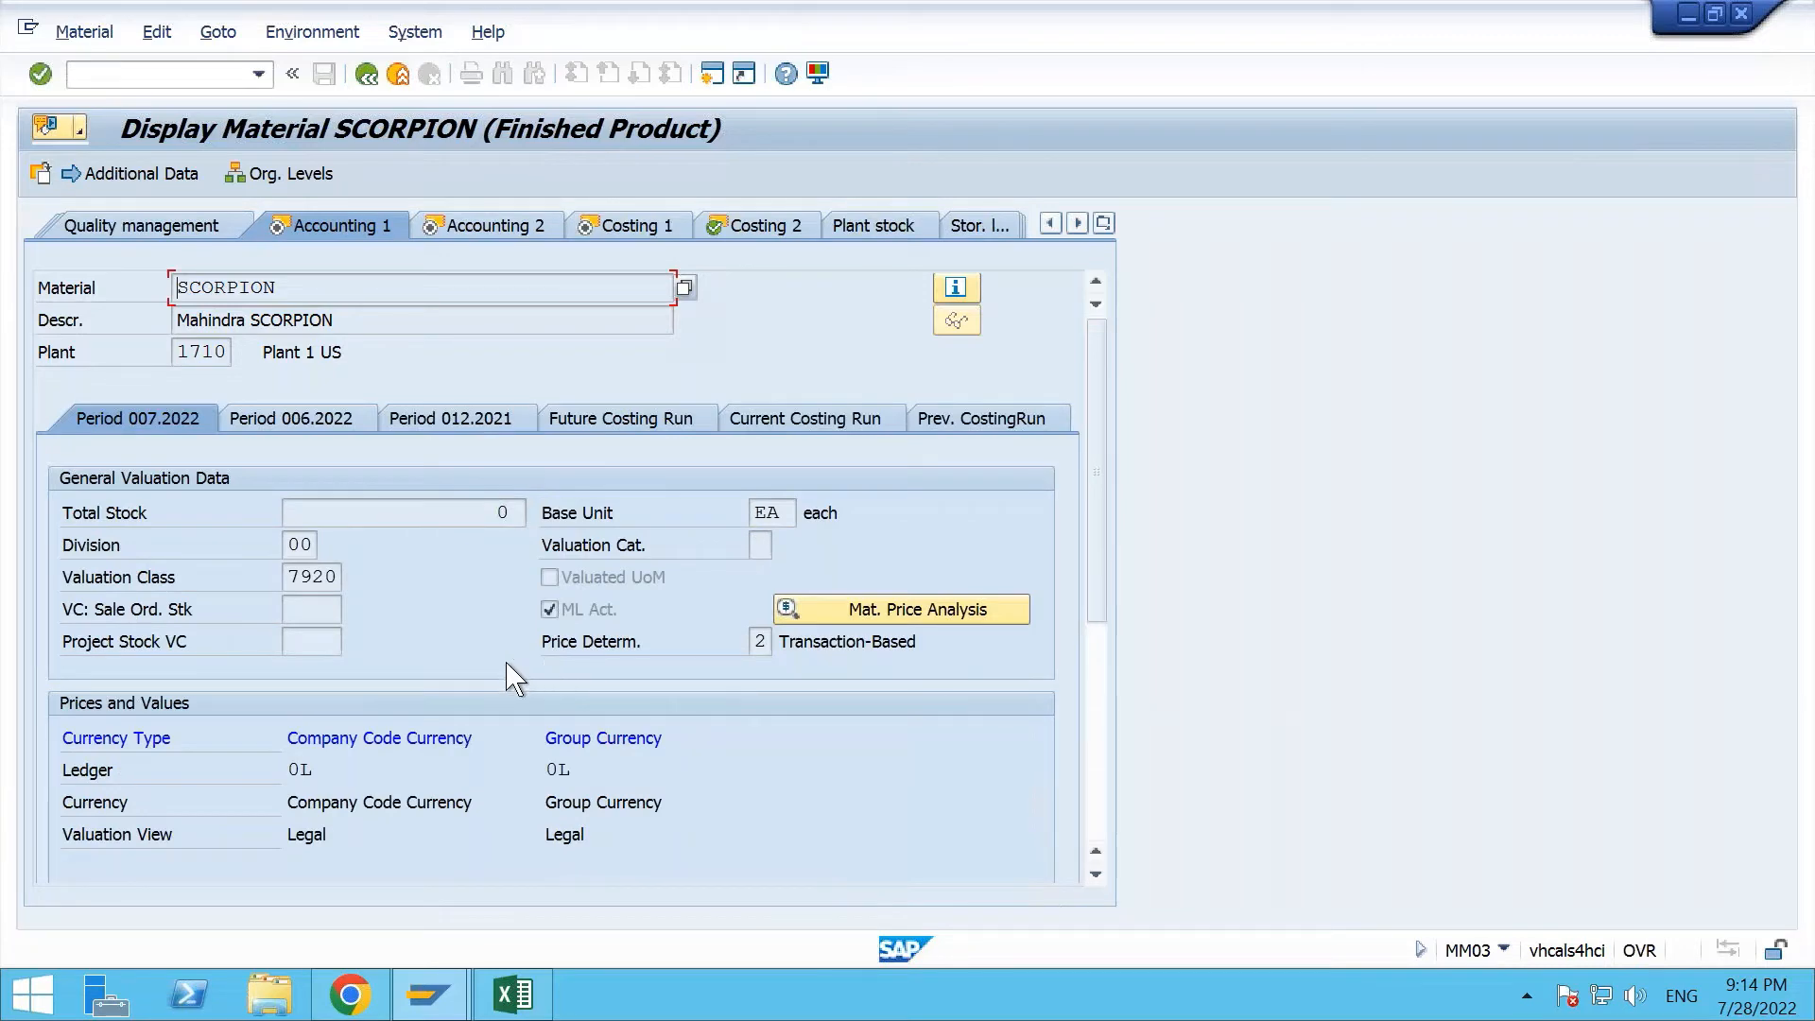
scroll(457, 679, down, 4)
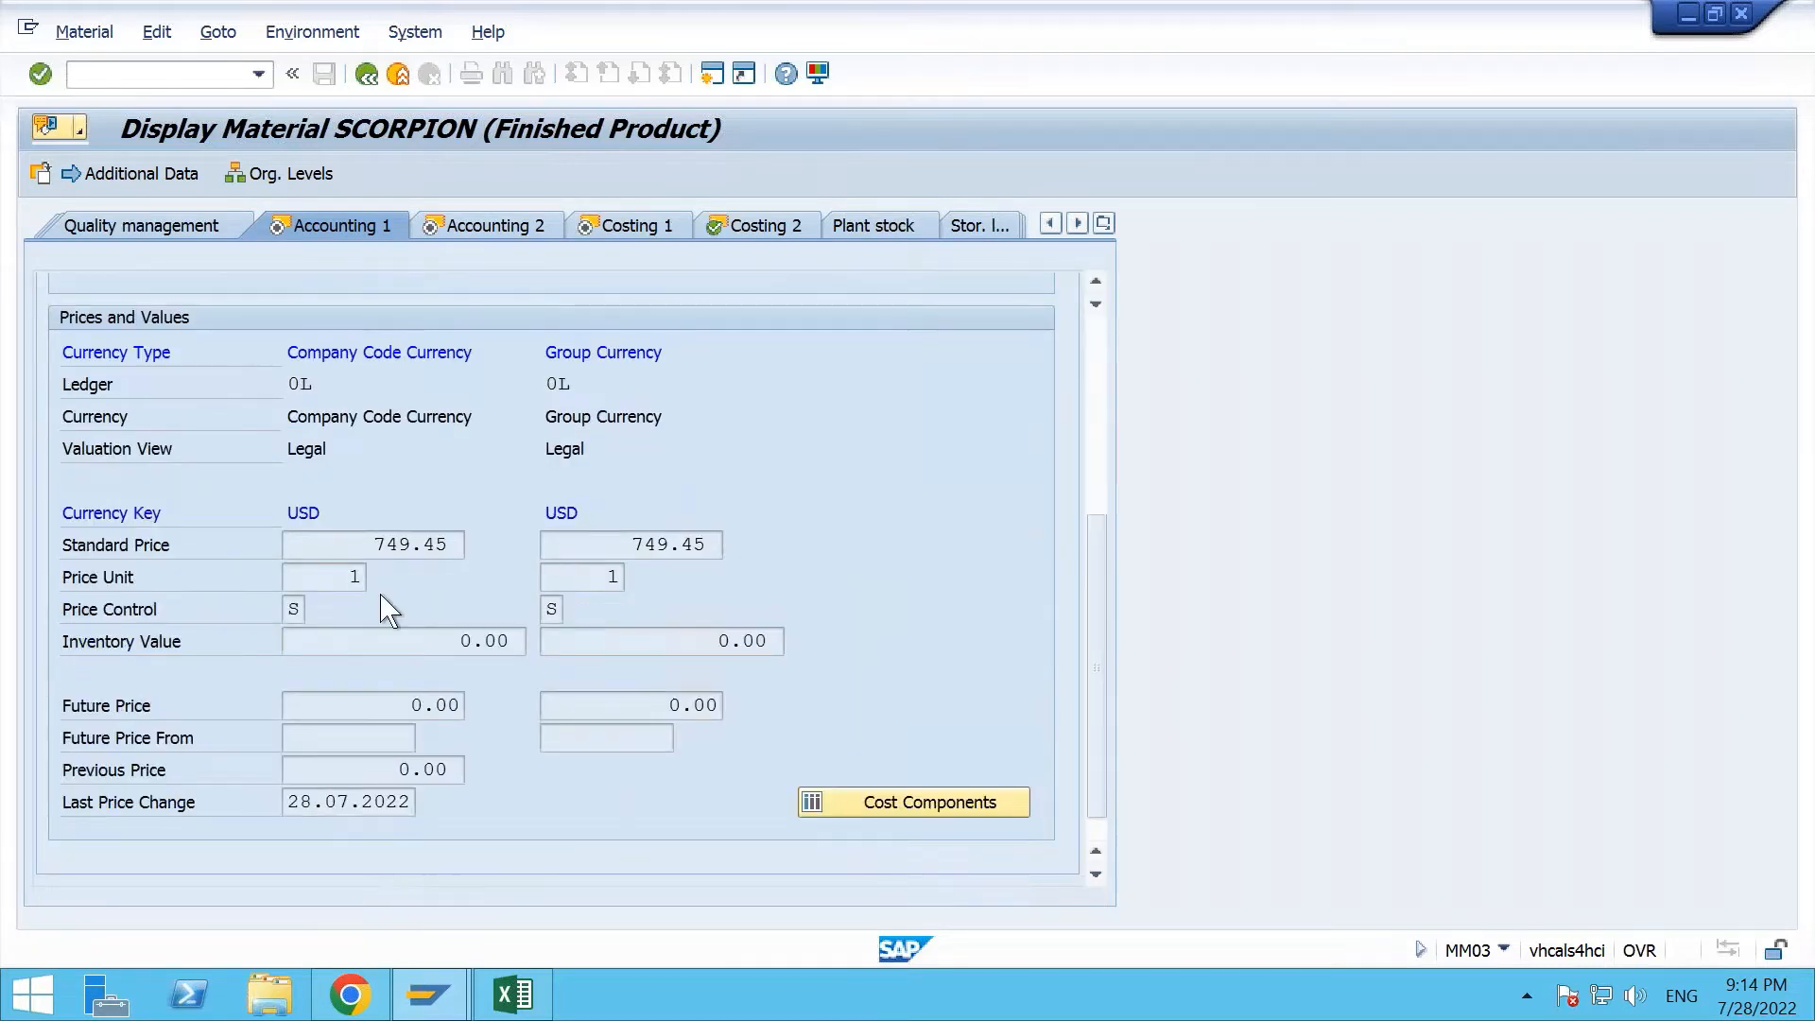
drag(379, 542, 478, 561)
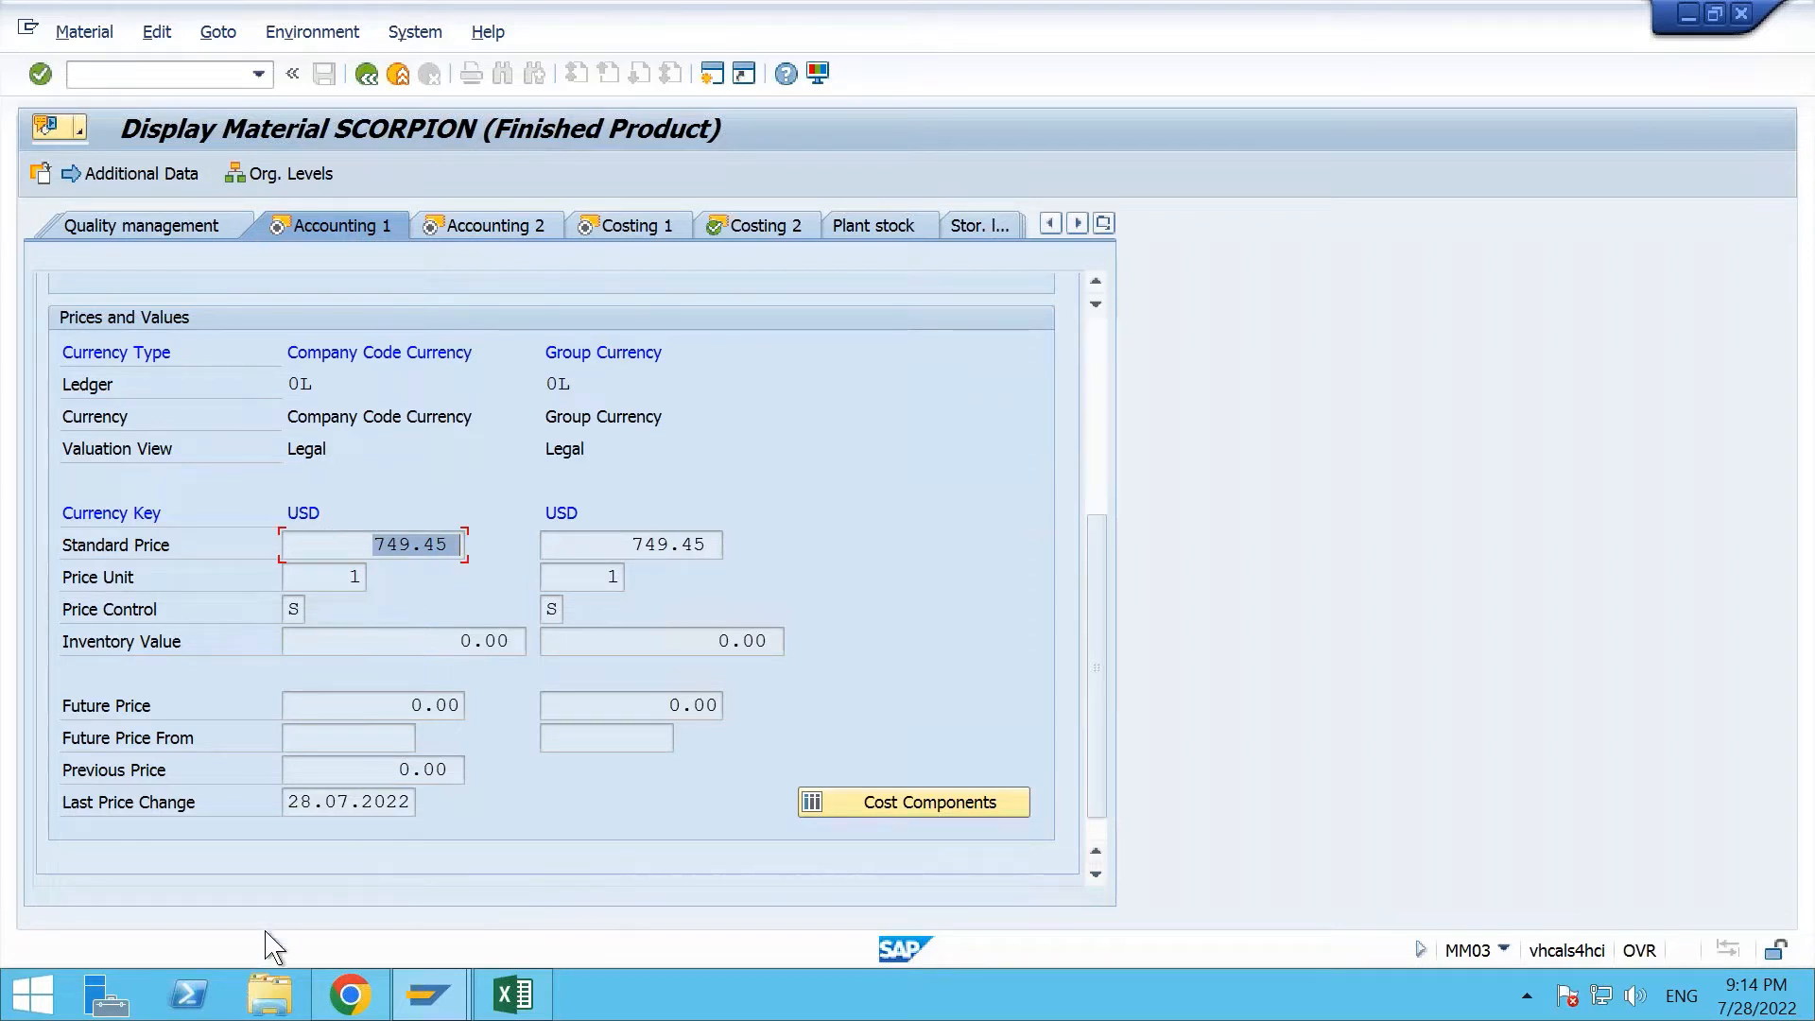
click(291, 803)
double_click(394, 812)
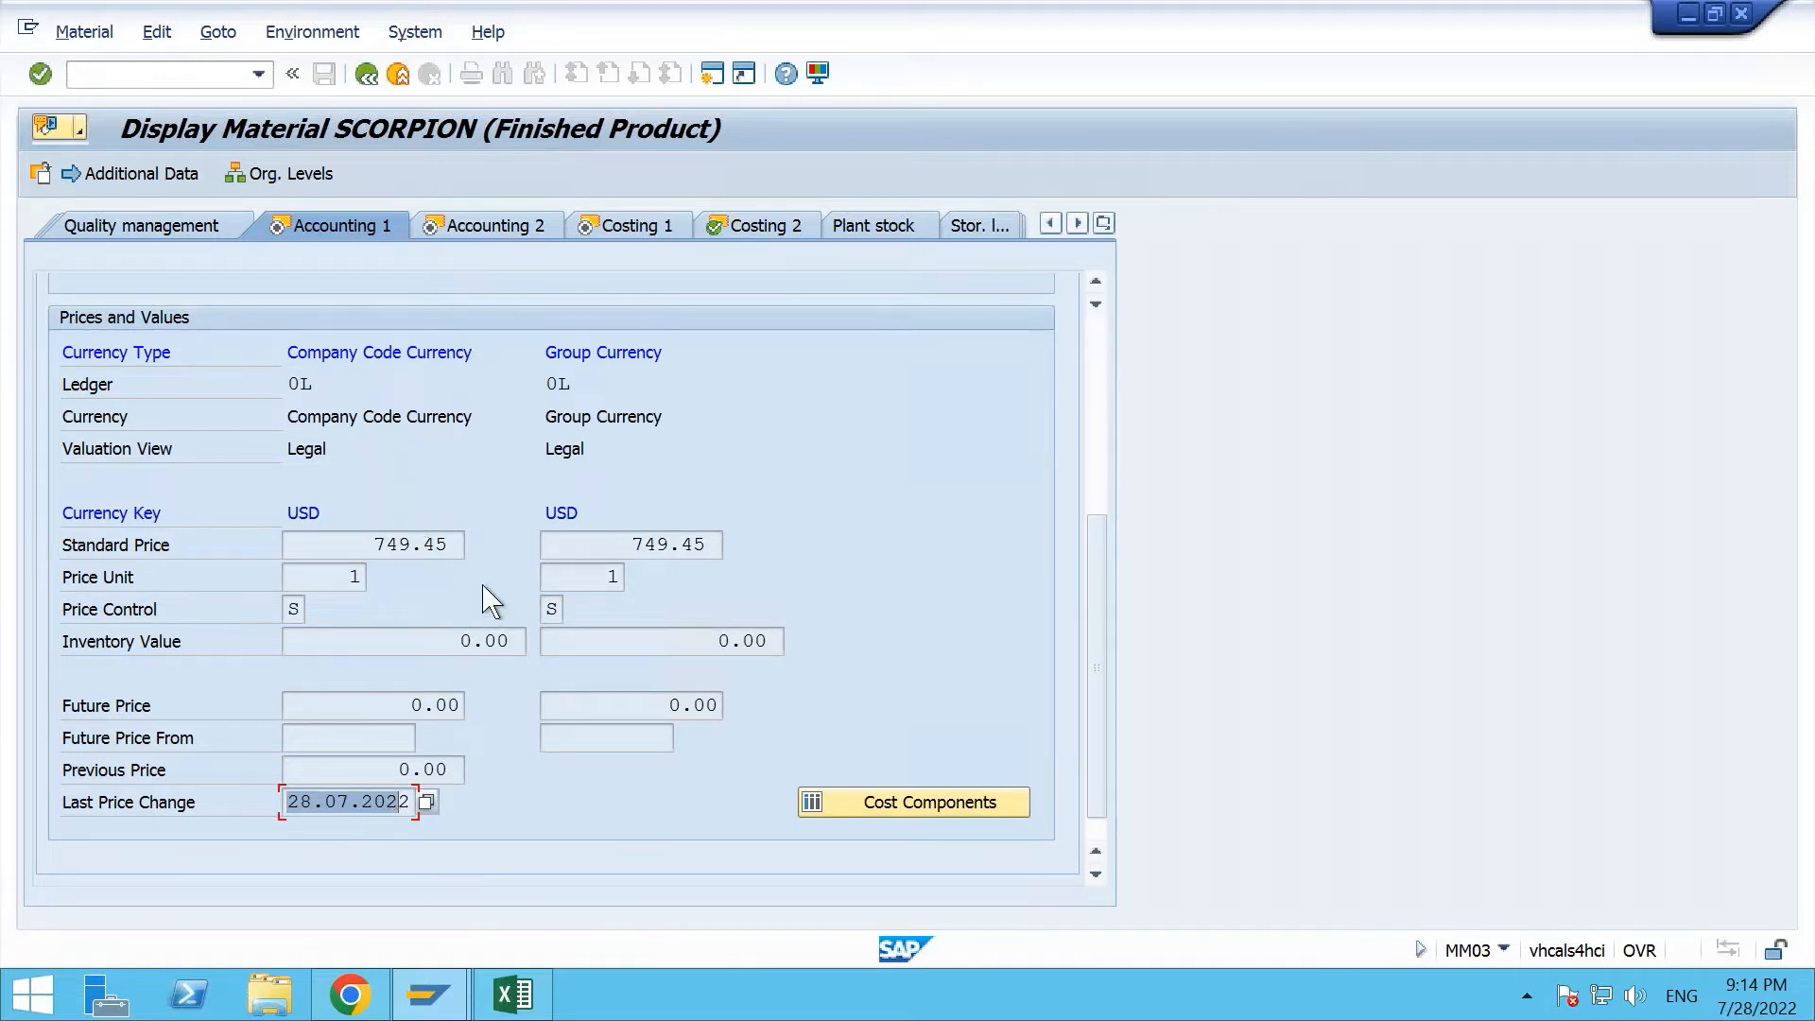
Return the browser from the price update log to the launchpad home page, and review the Enter PIR/Forecast row in the Excel process flow.
key(alt+Tab)
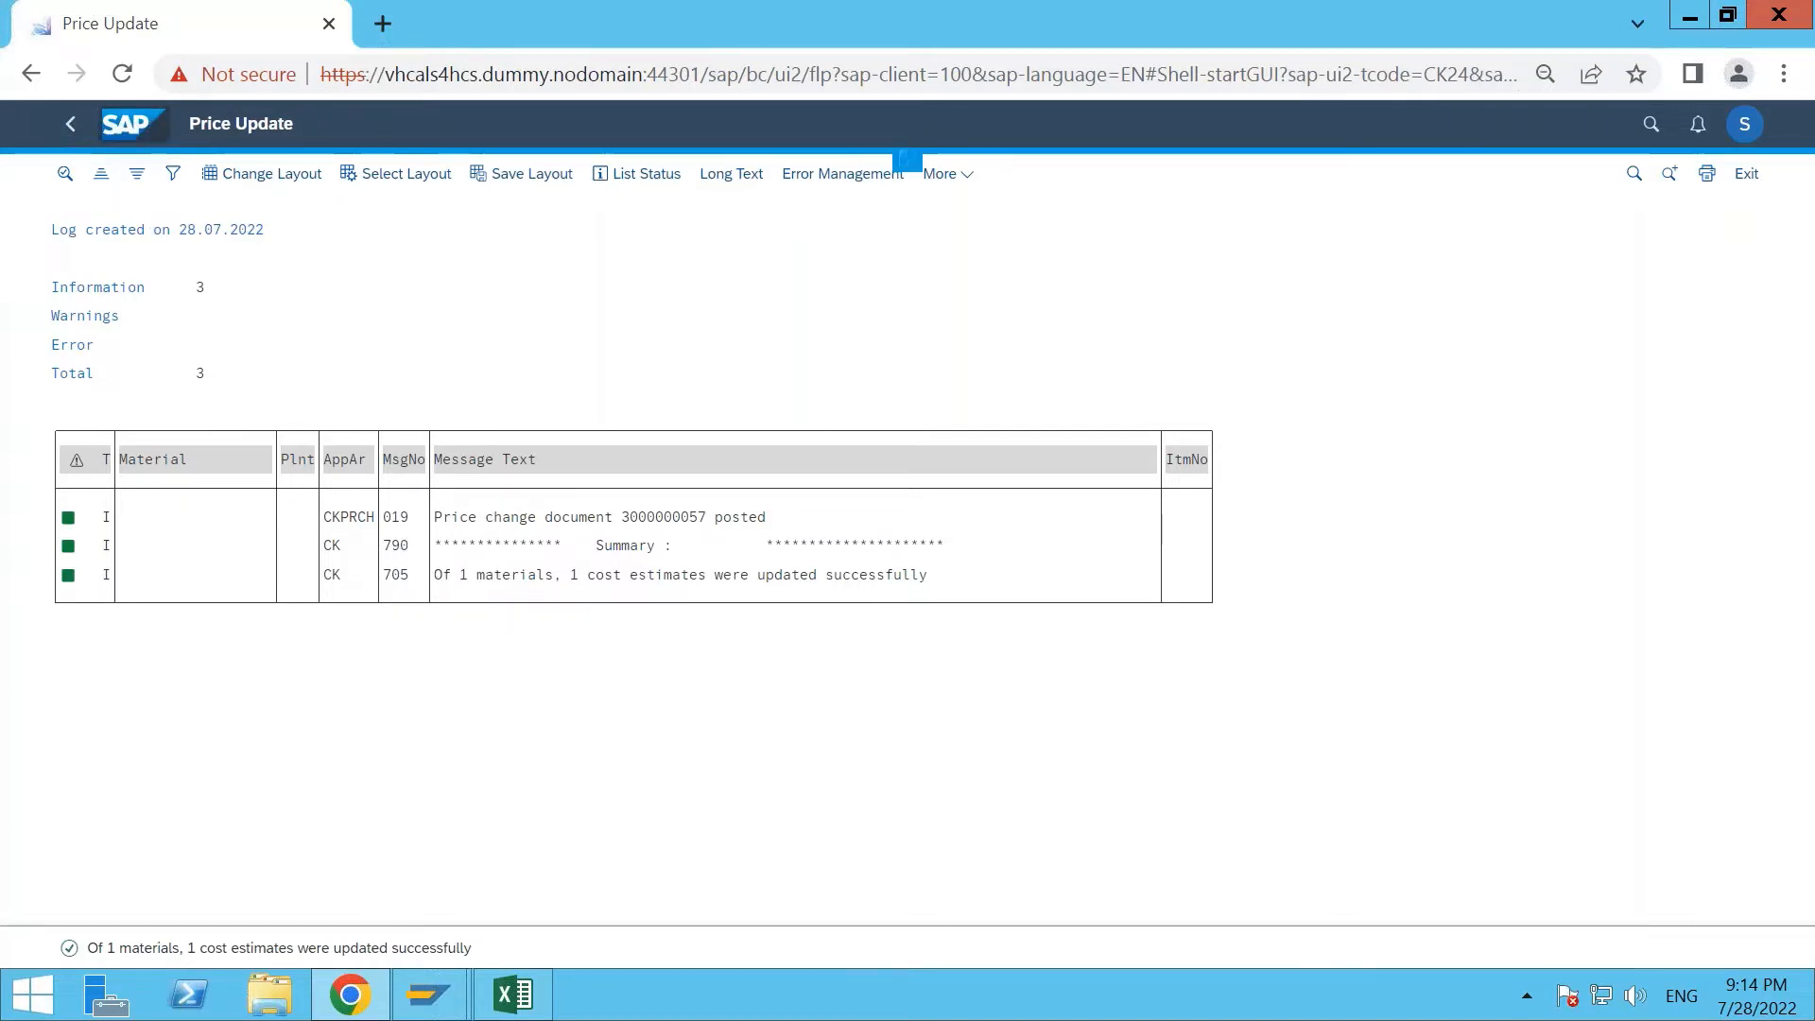
click(128, 128)
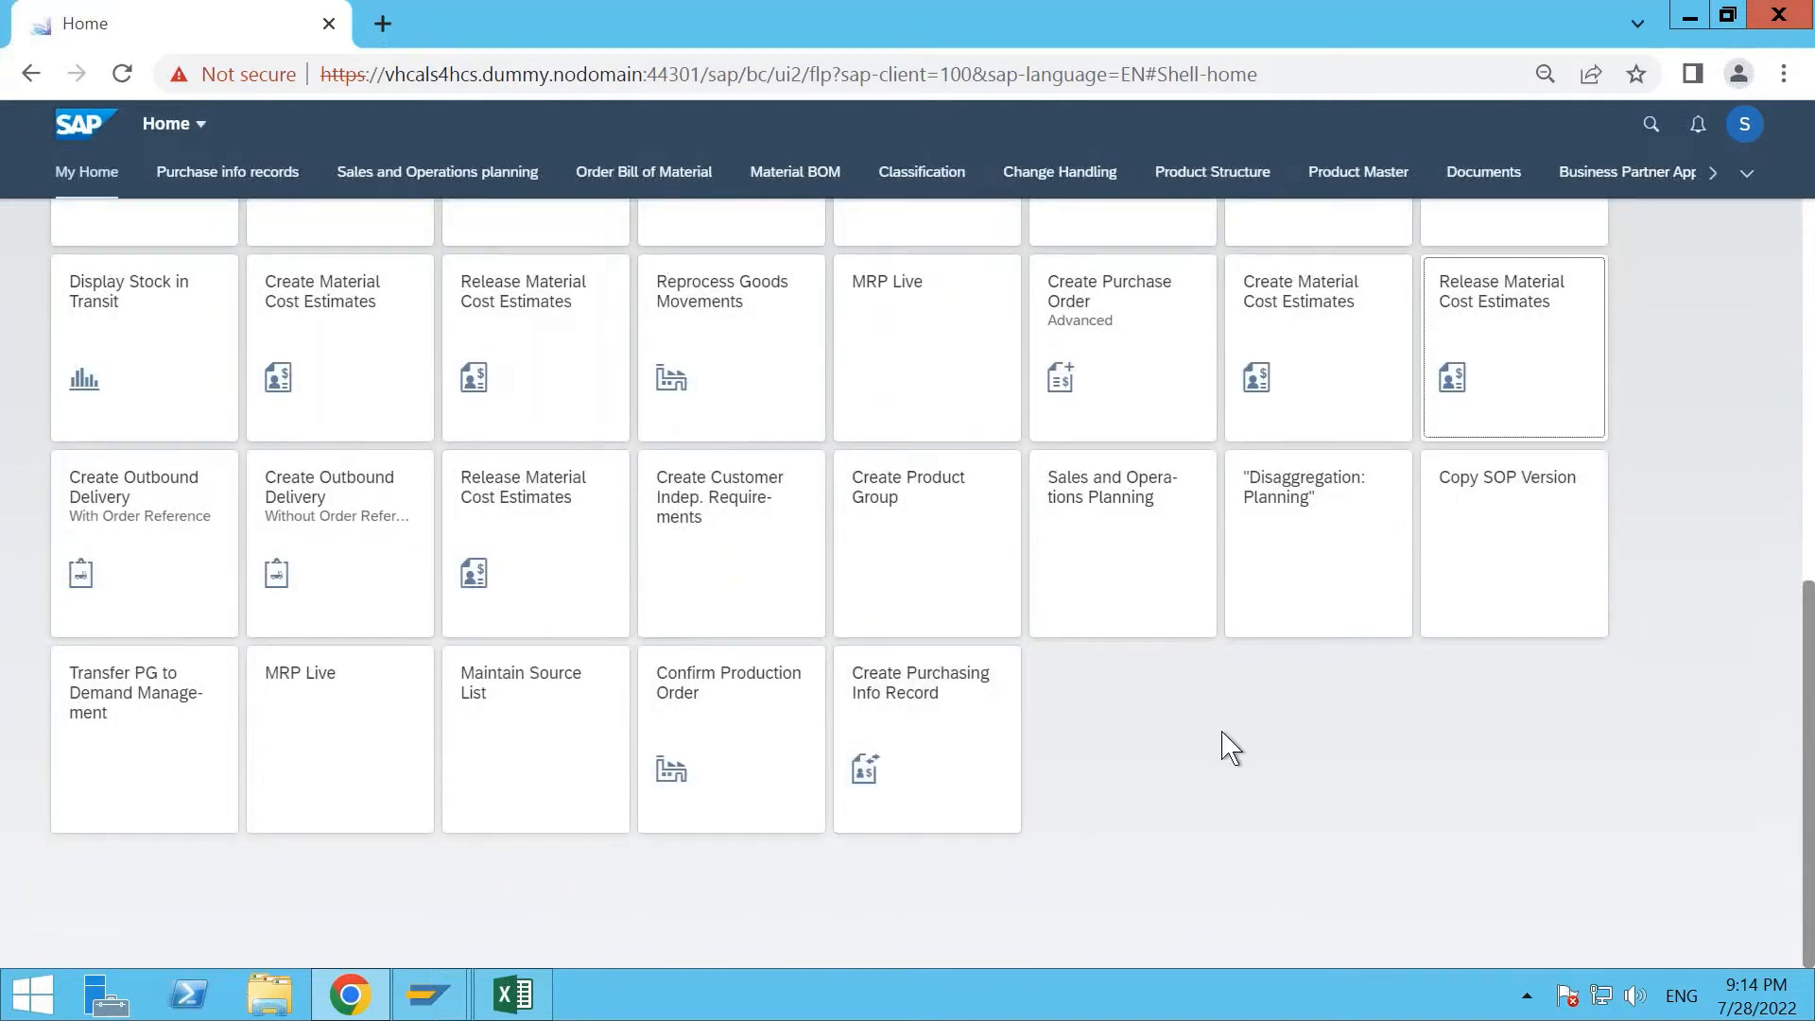
click(513, 996)
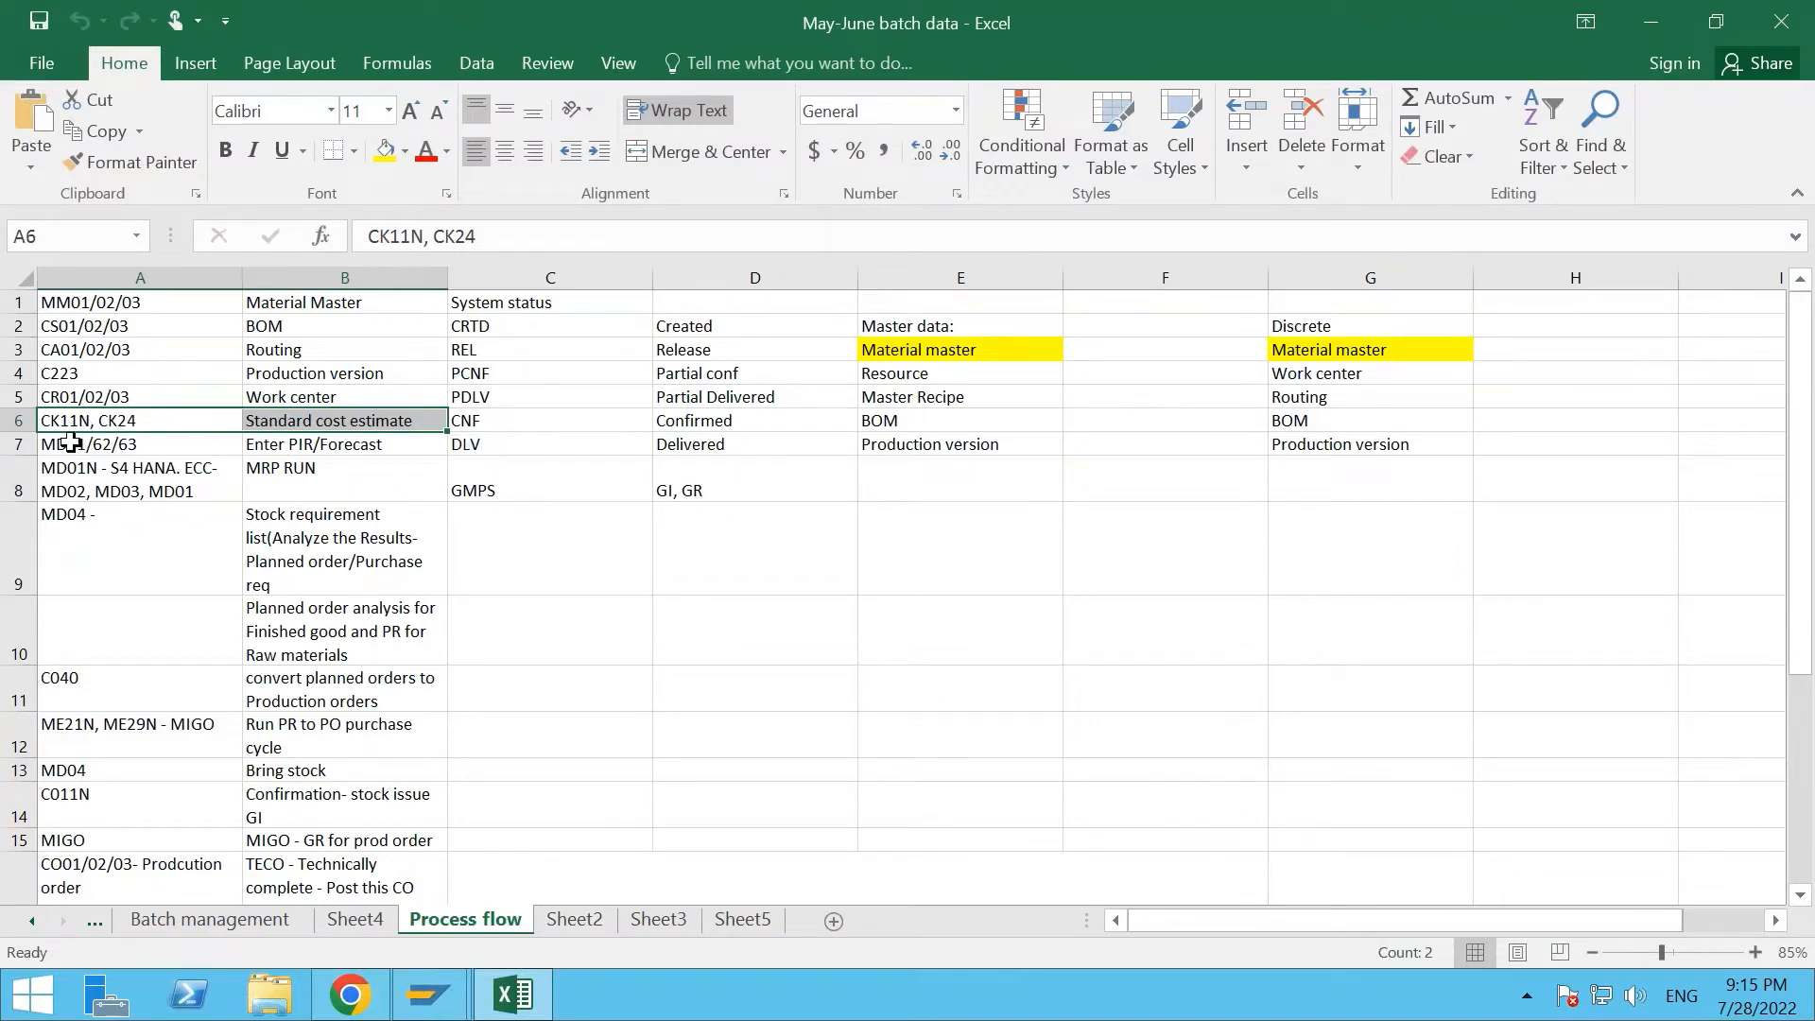
drag(71, 444, 295, 450)
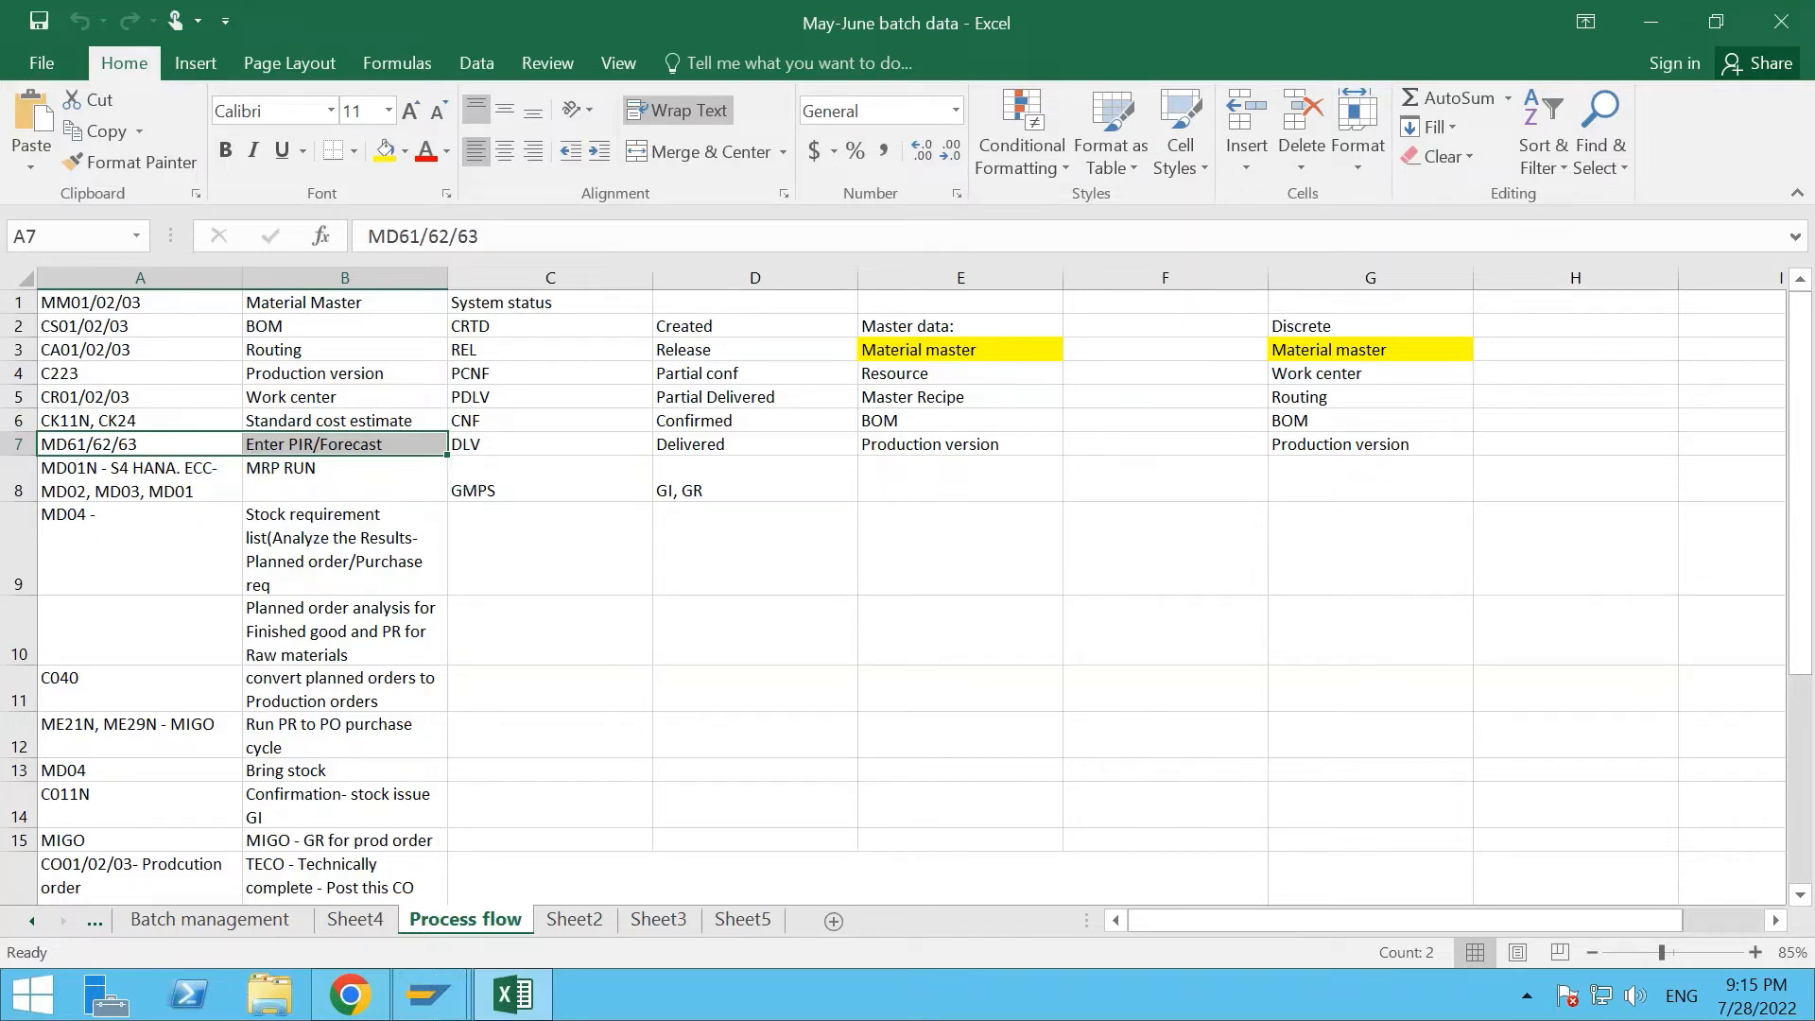
click(349, 994)
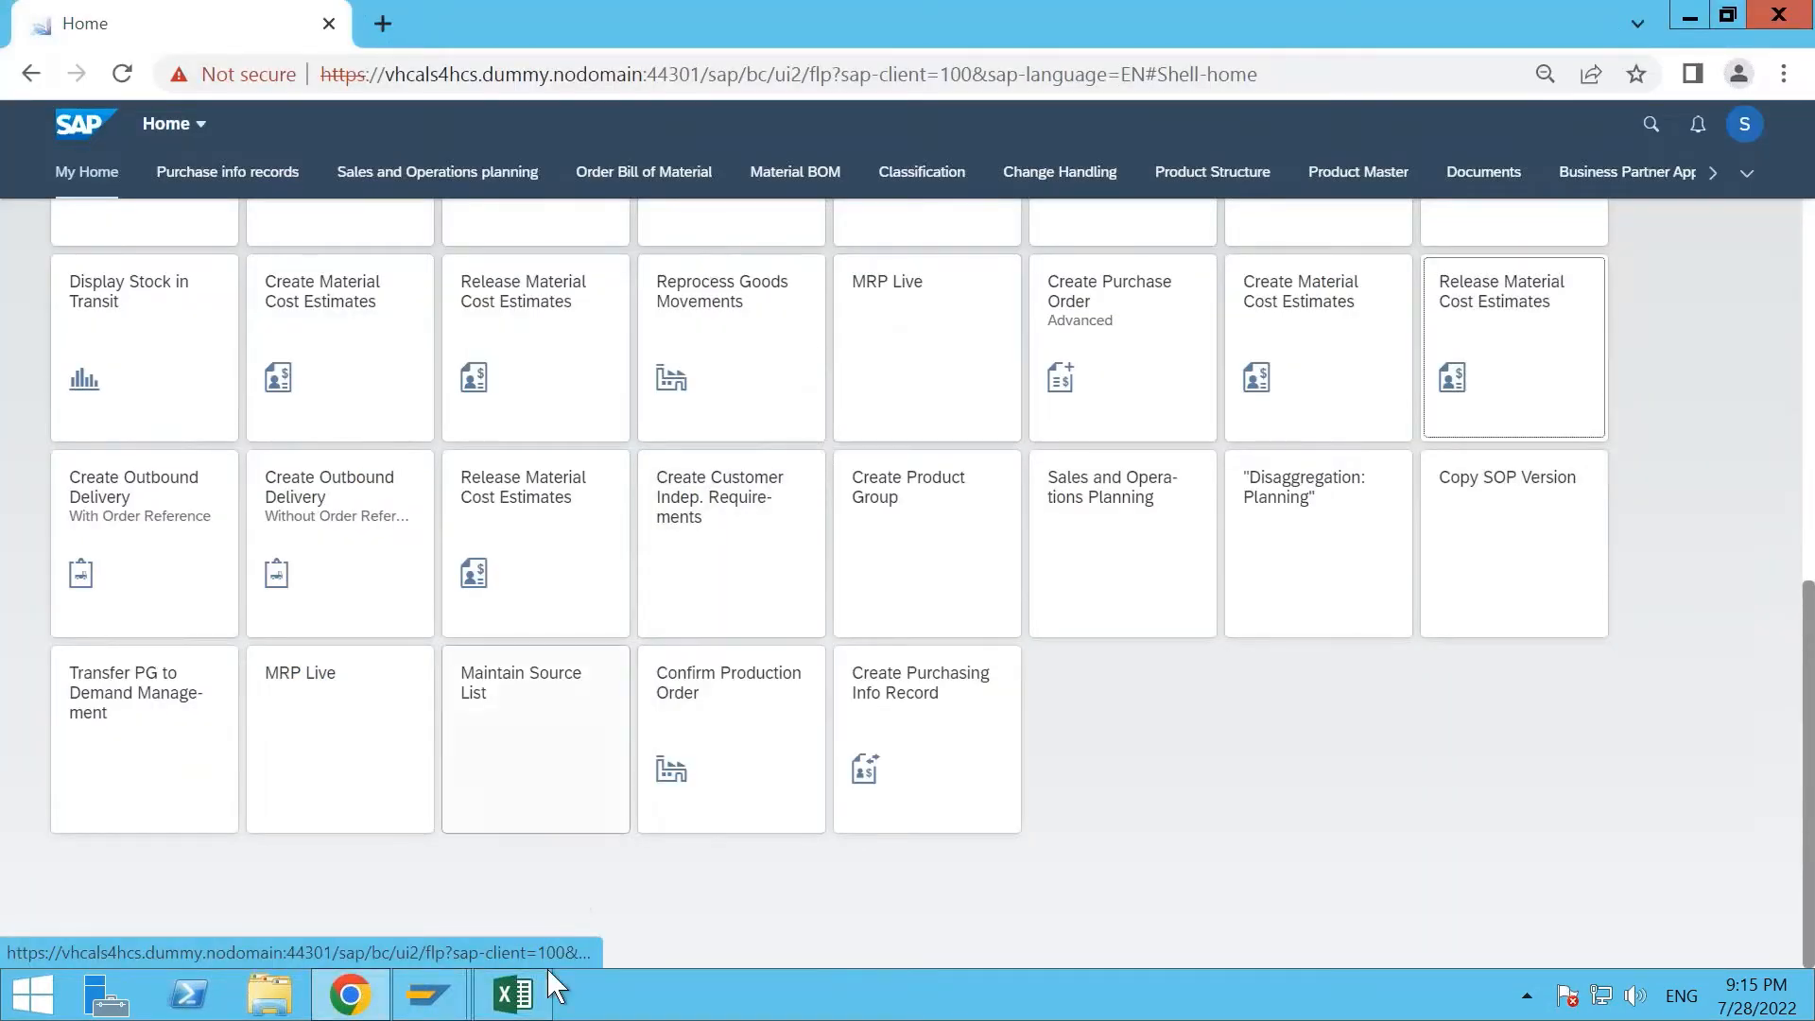
click(513, 994)
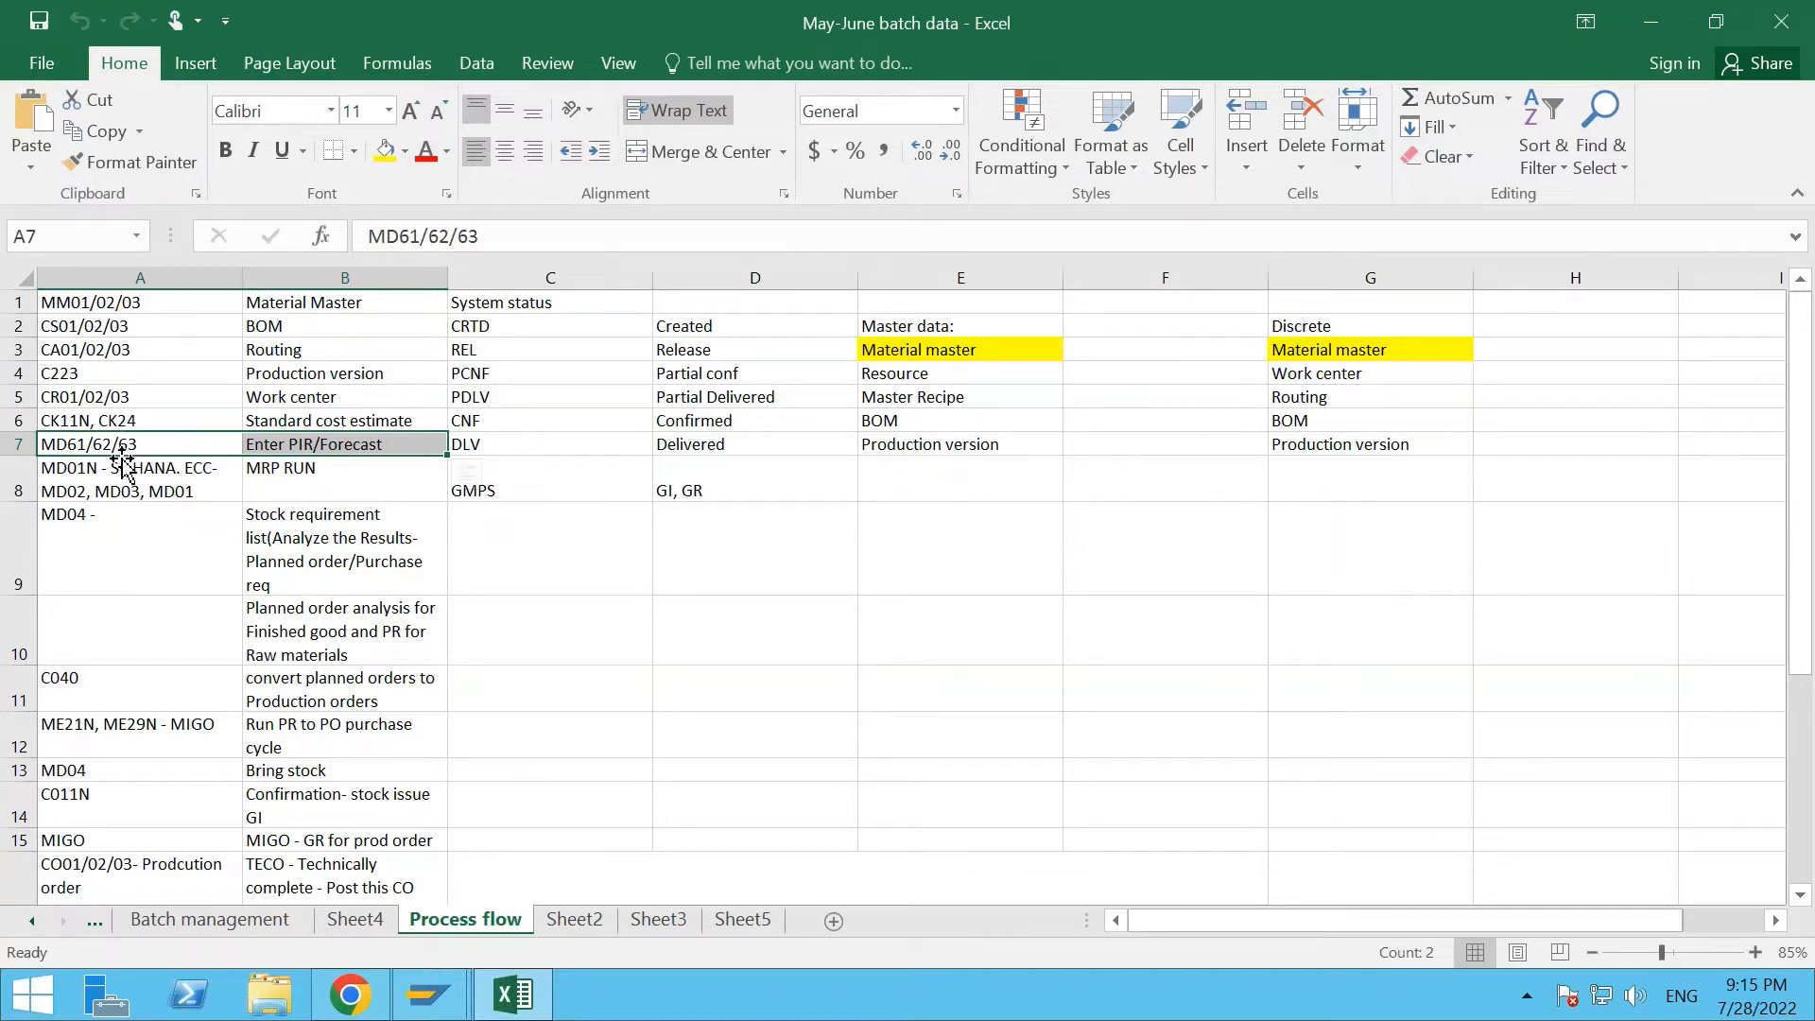
Switch back to the browser, search the apps for md61 and open the app for creating planned independent requirements.
key(alt+Tab)
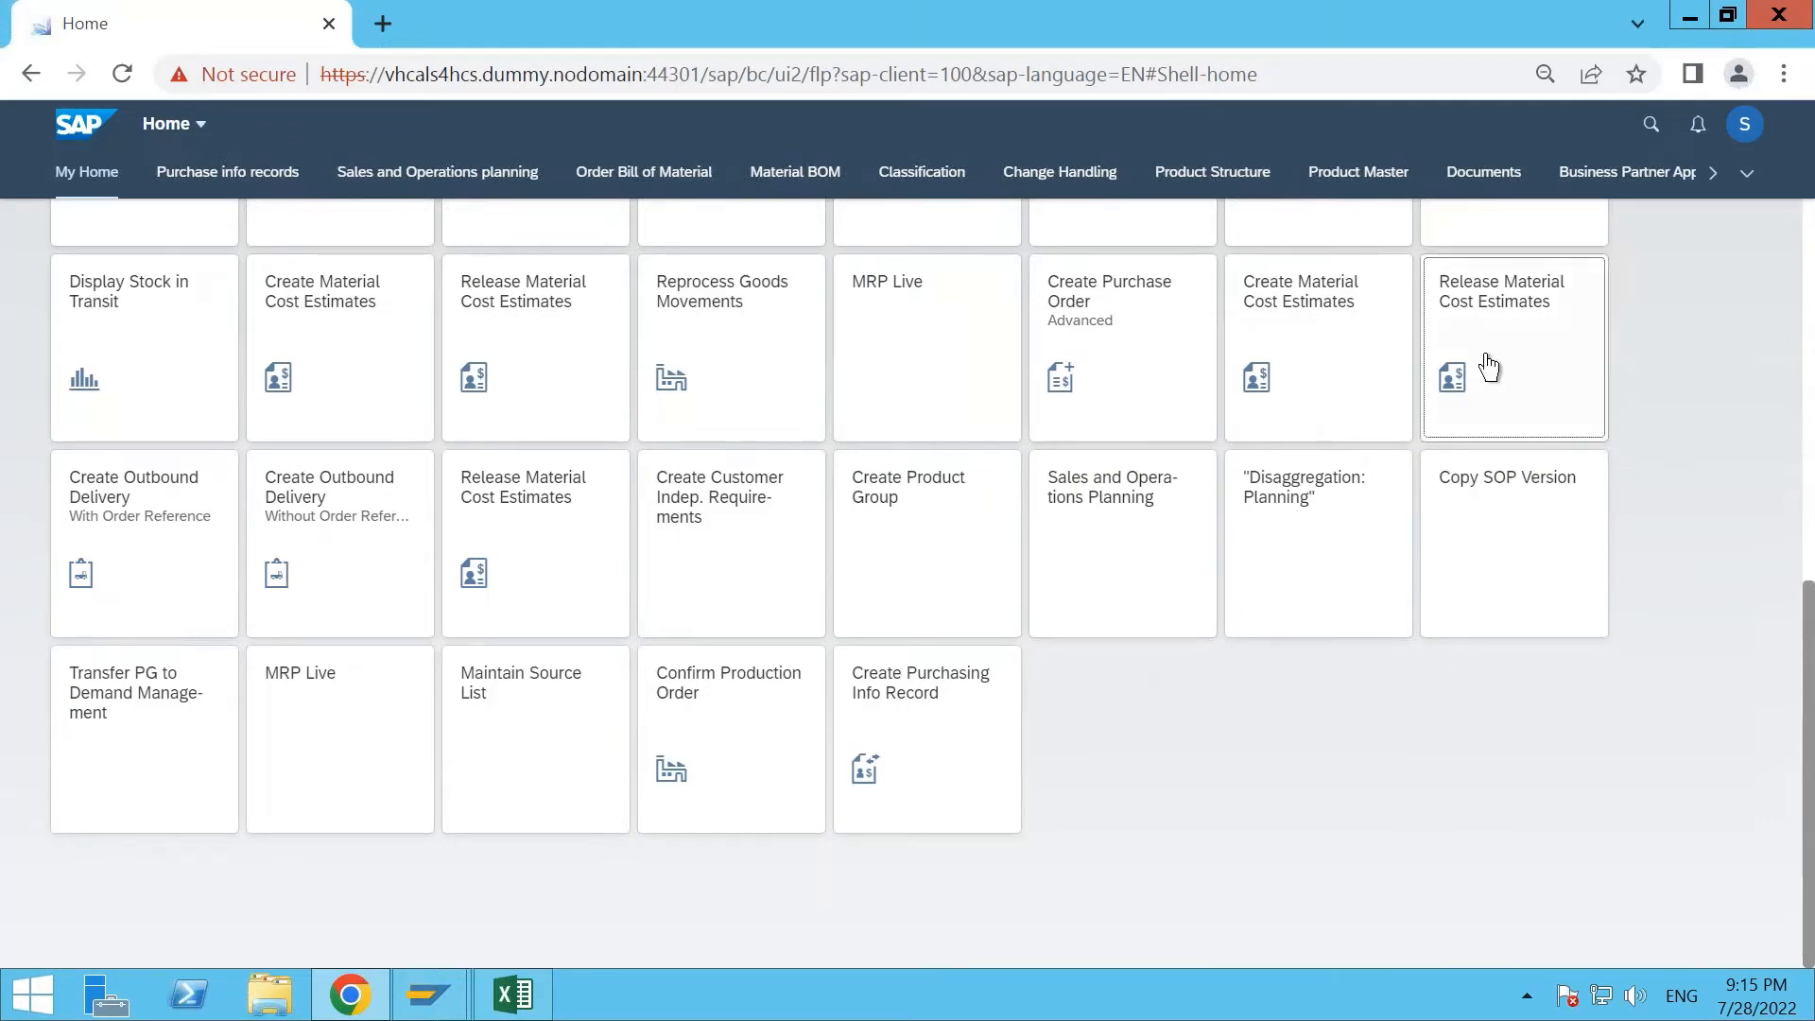
click(1648, 125)
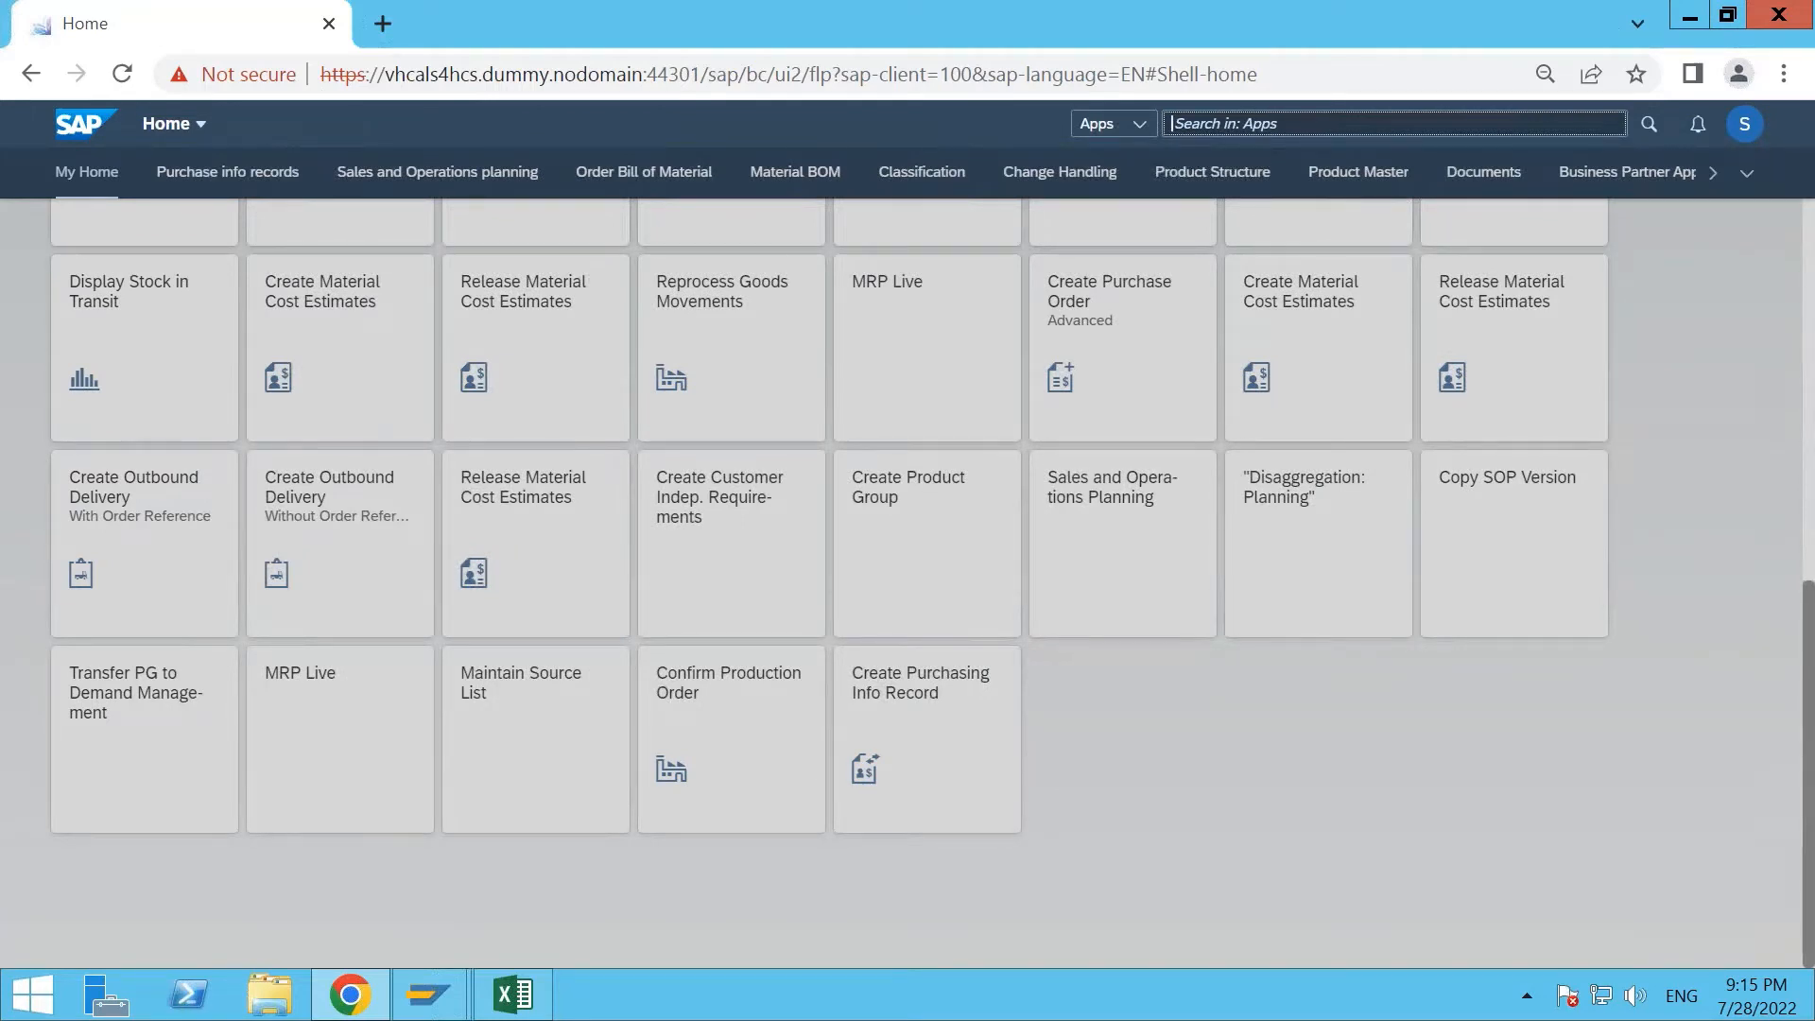
text(md61)
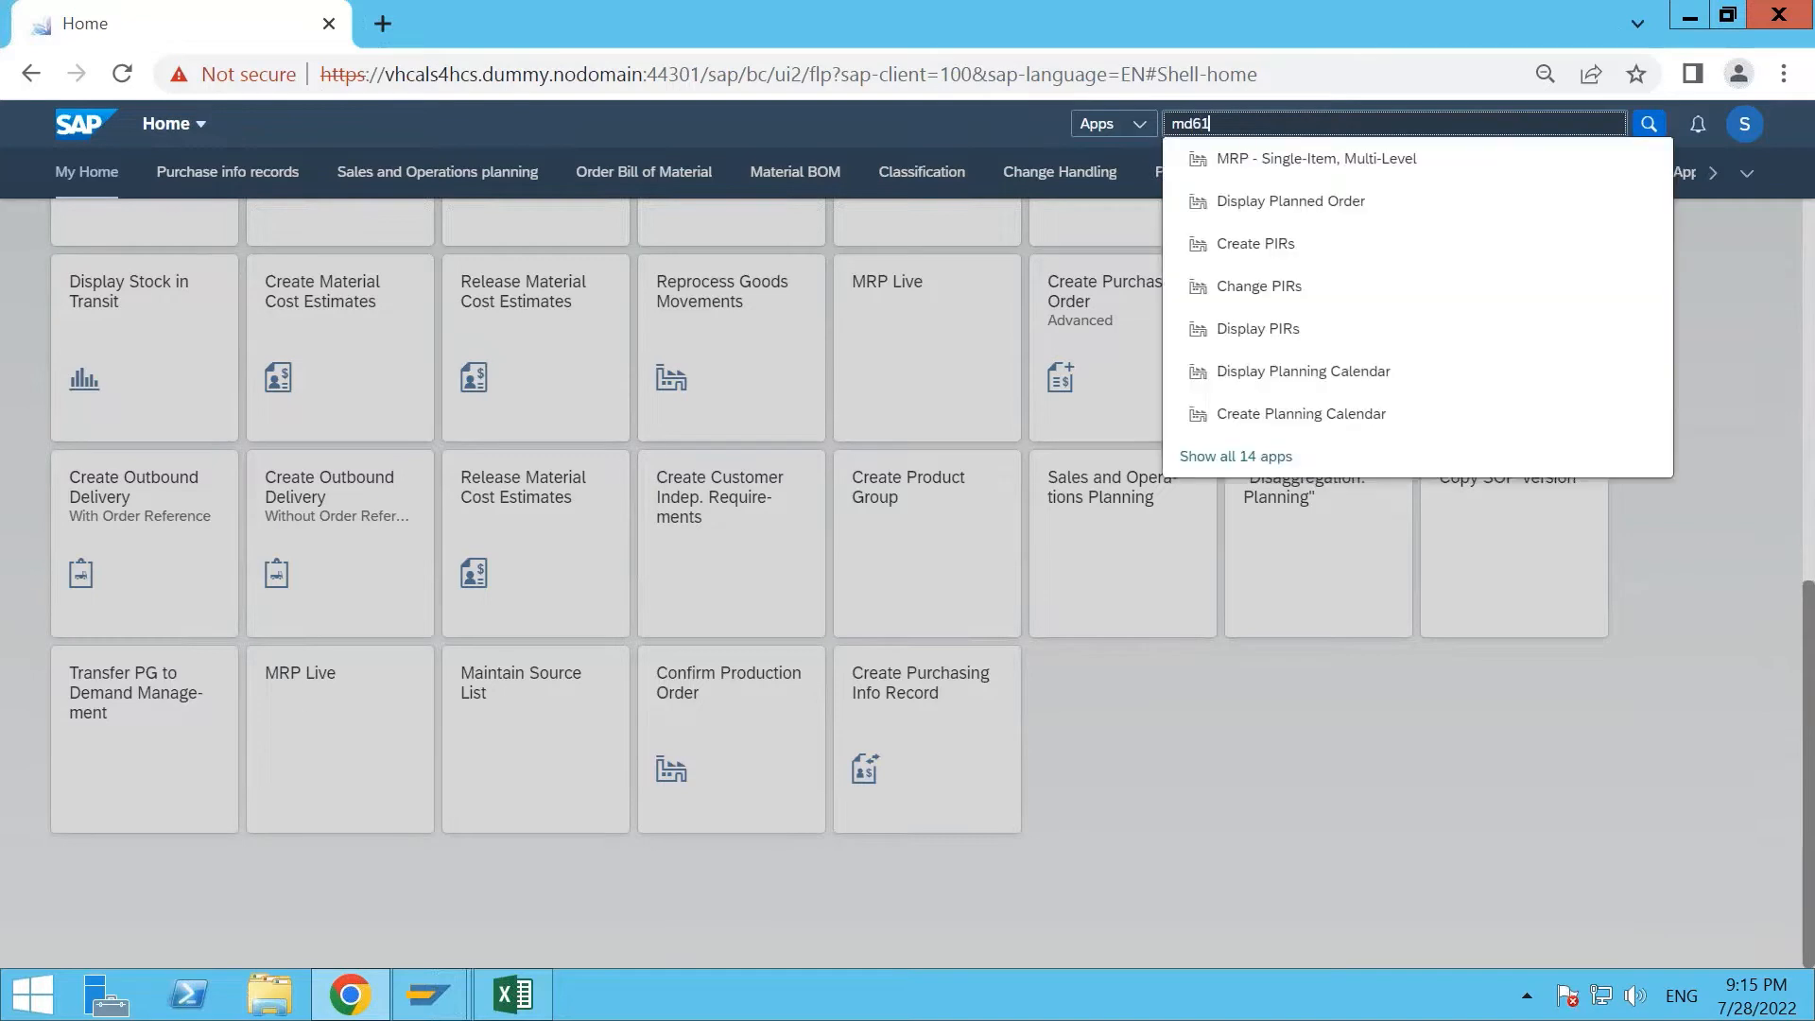
click(1318, 166)
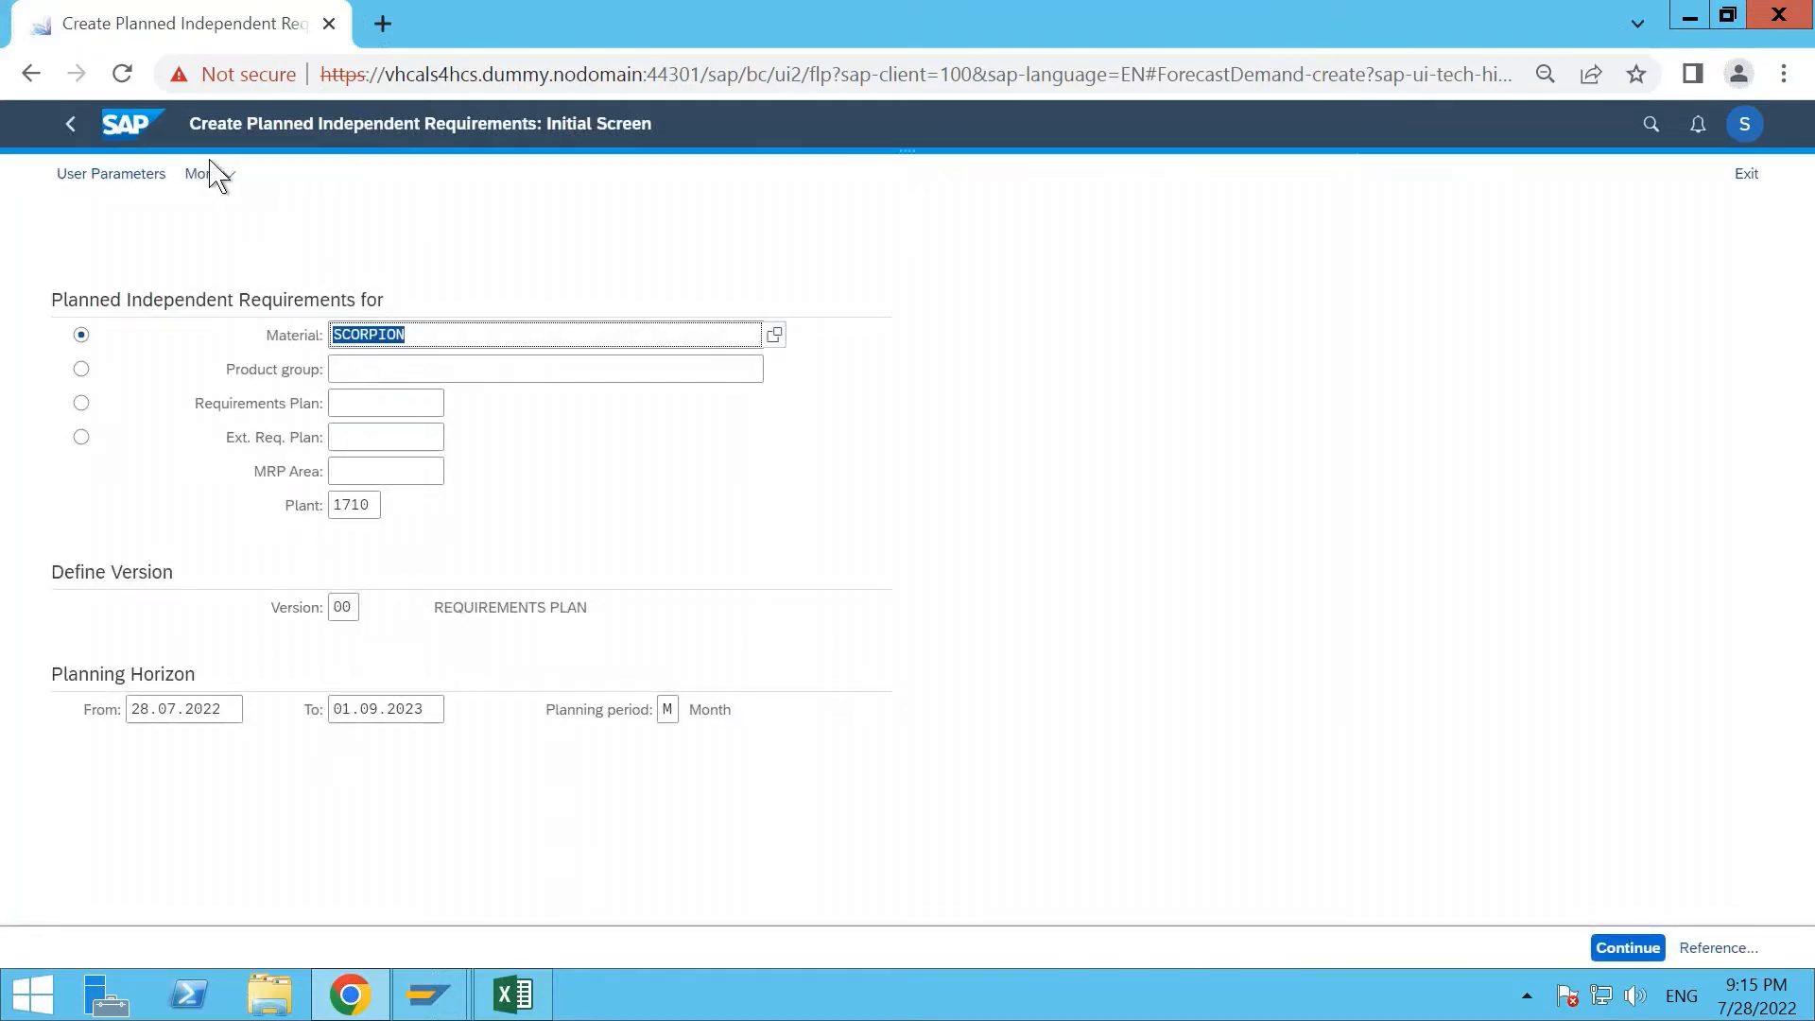
Open the launchpad home page in a second browser tab, search the apps for "maintain pir" and open Maintain PIRs.
click(389, 17)
click(755, 720)
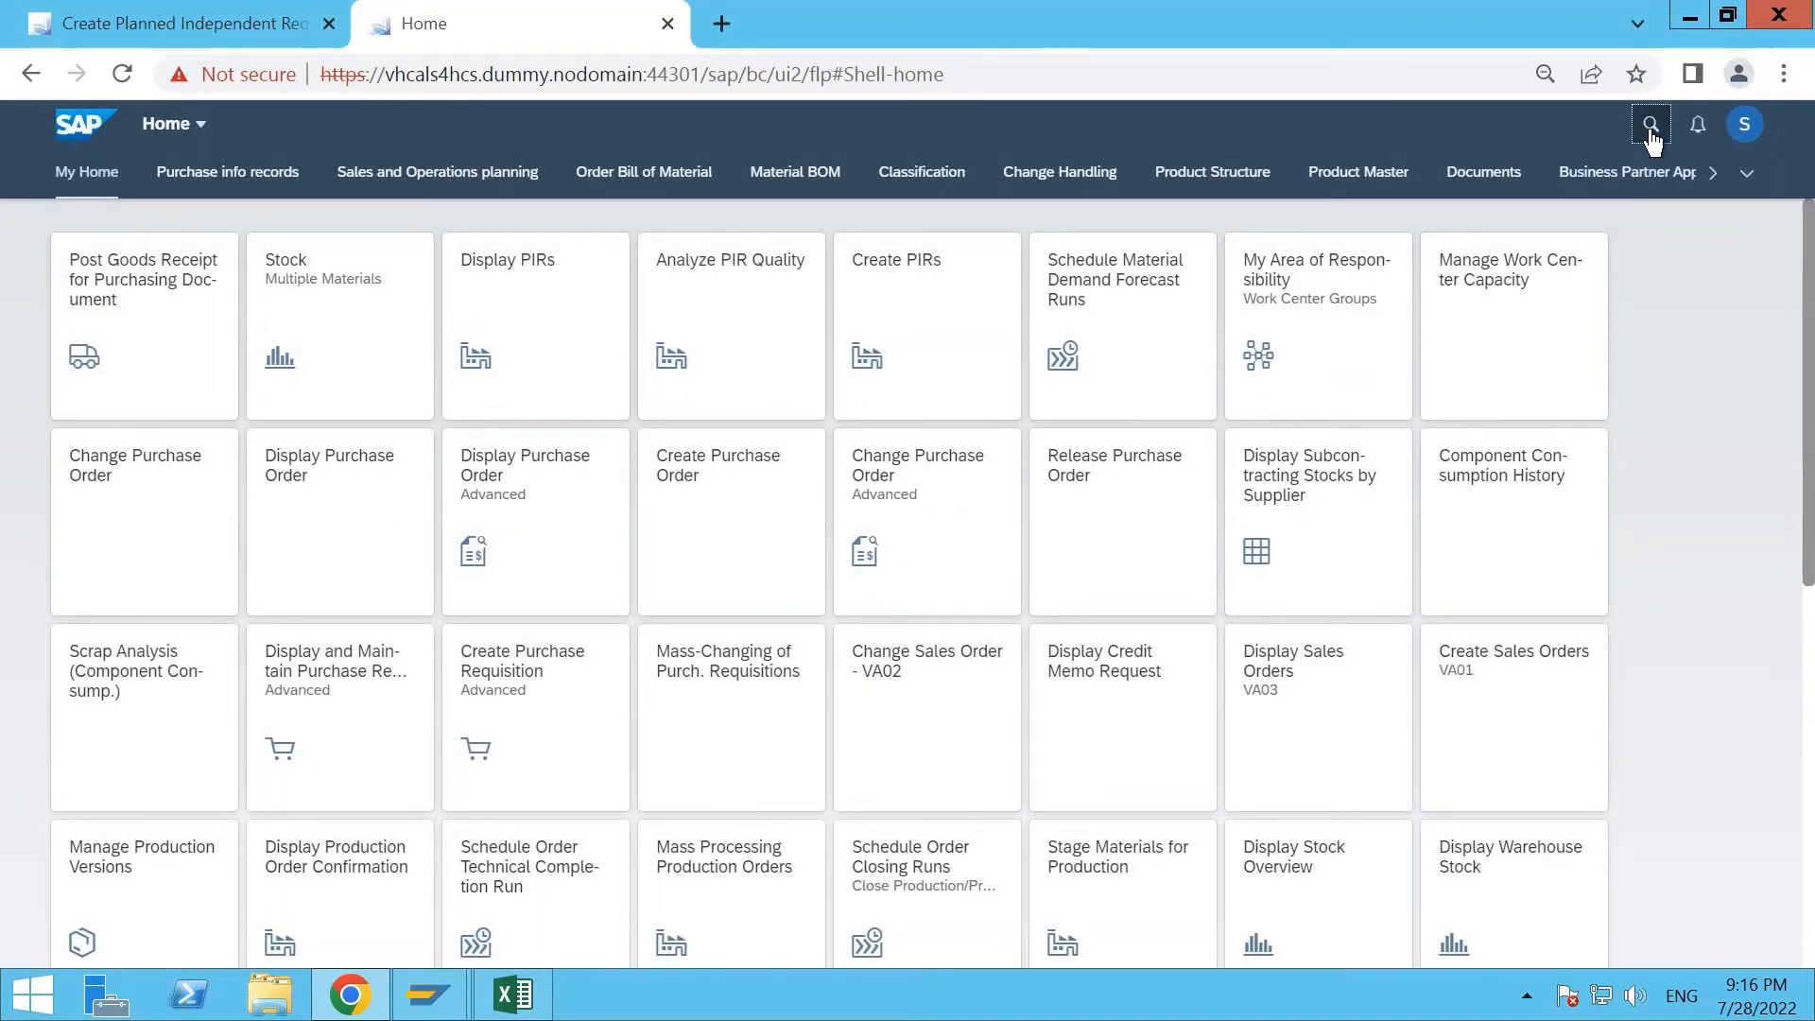
click(1650, 125)
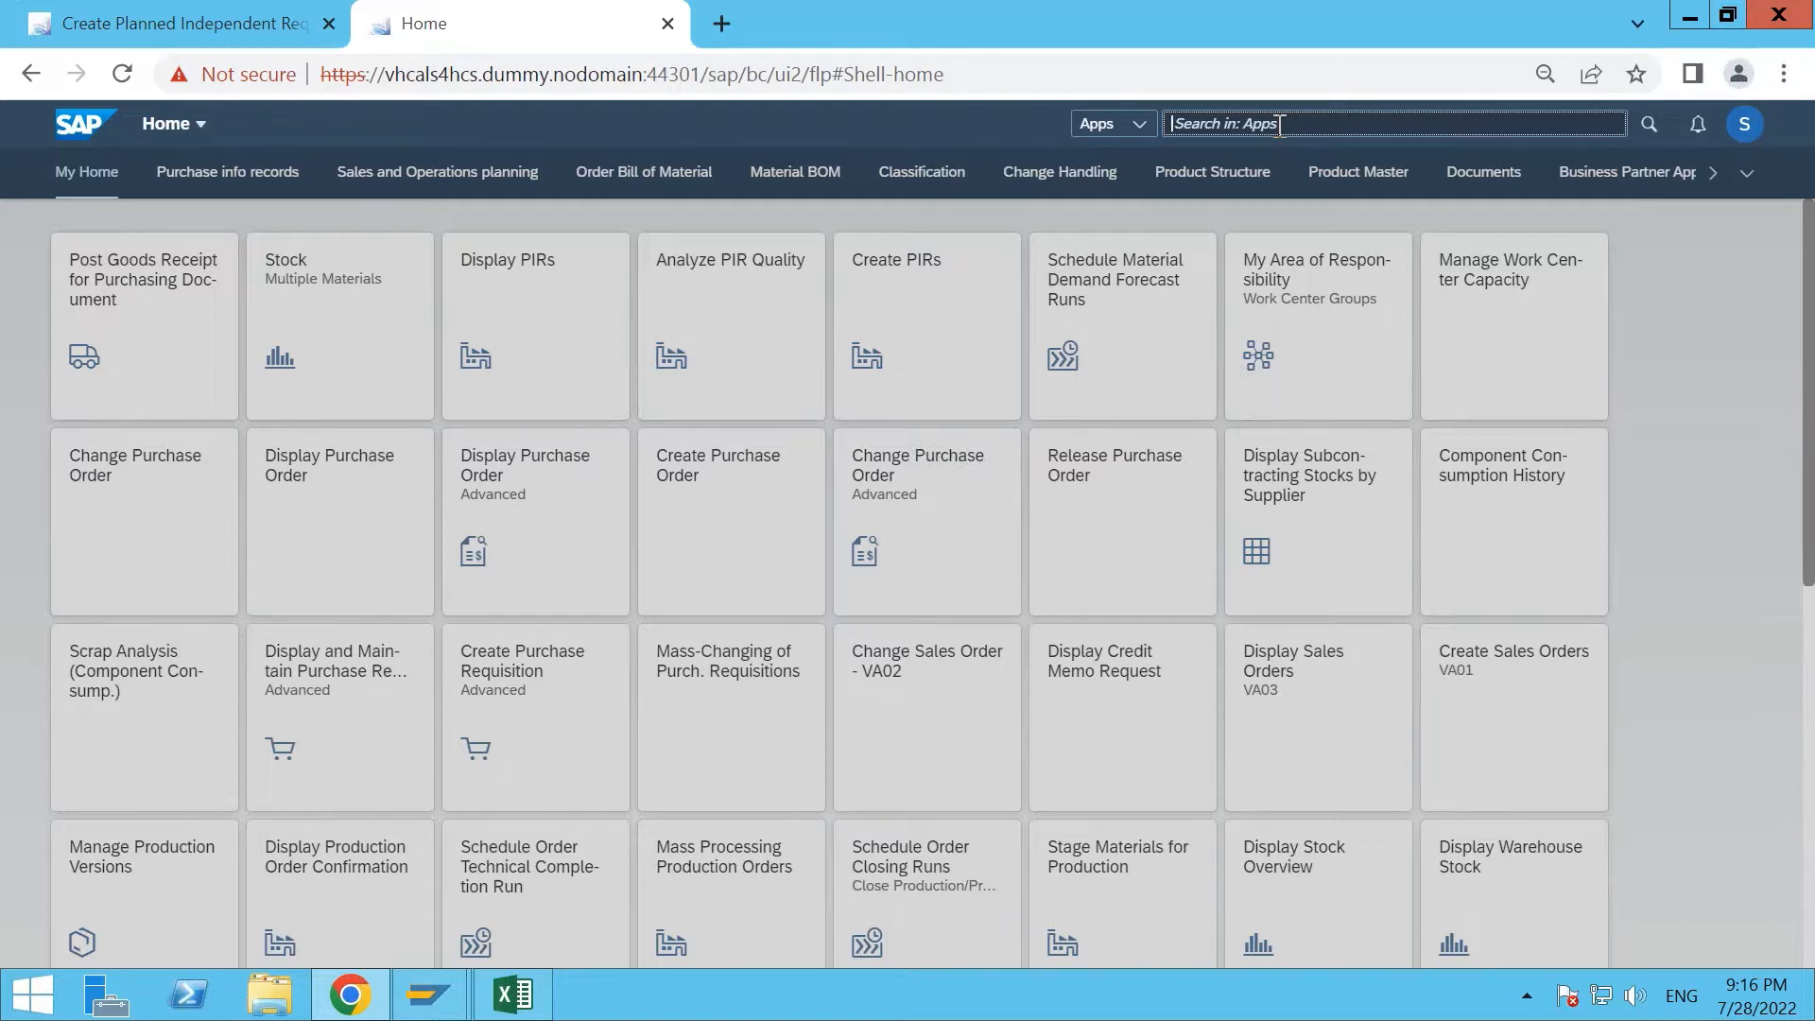
text(maintain )
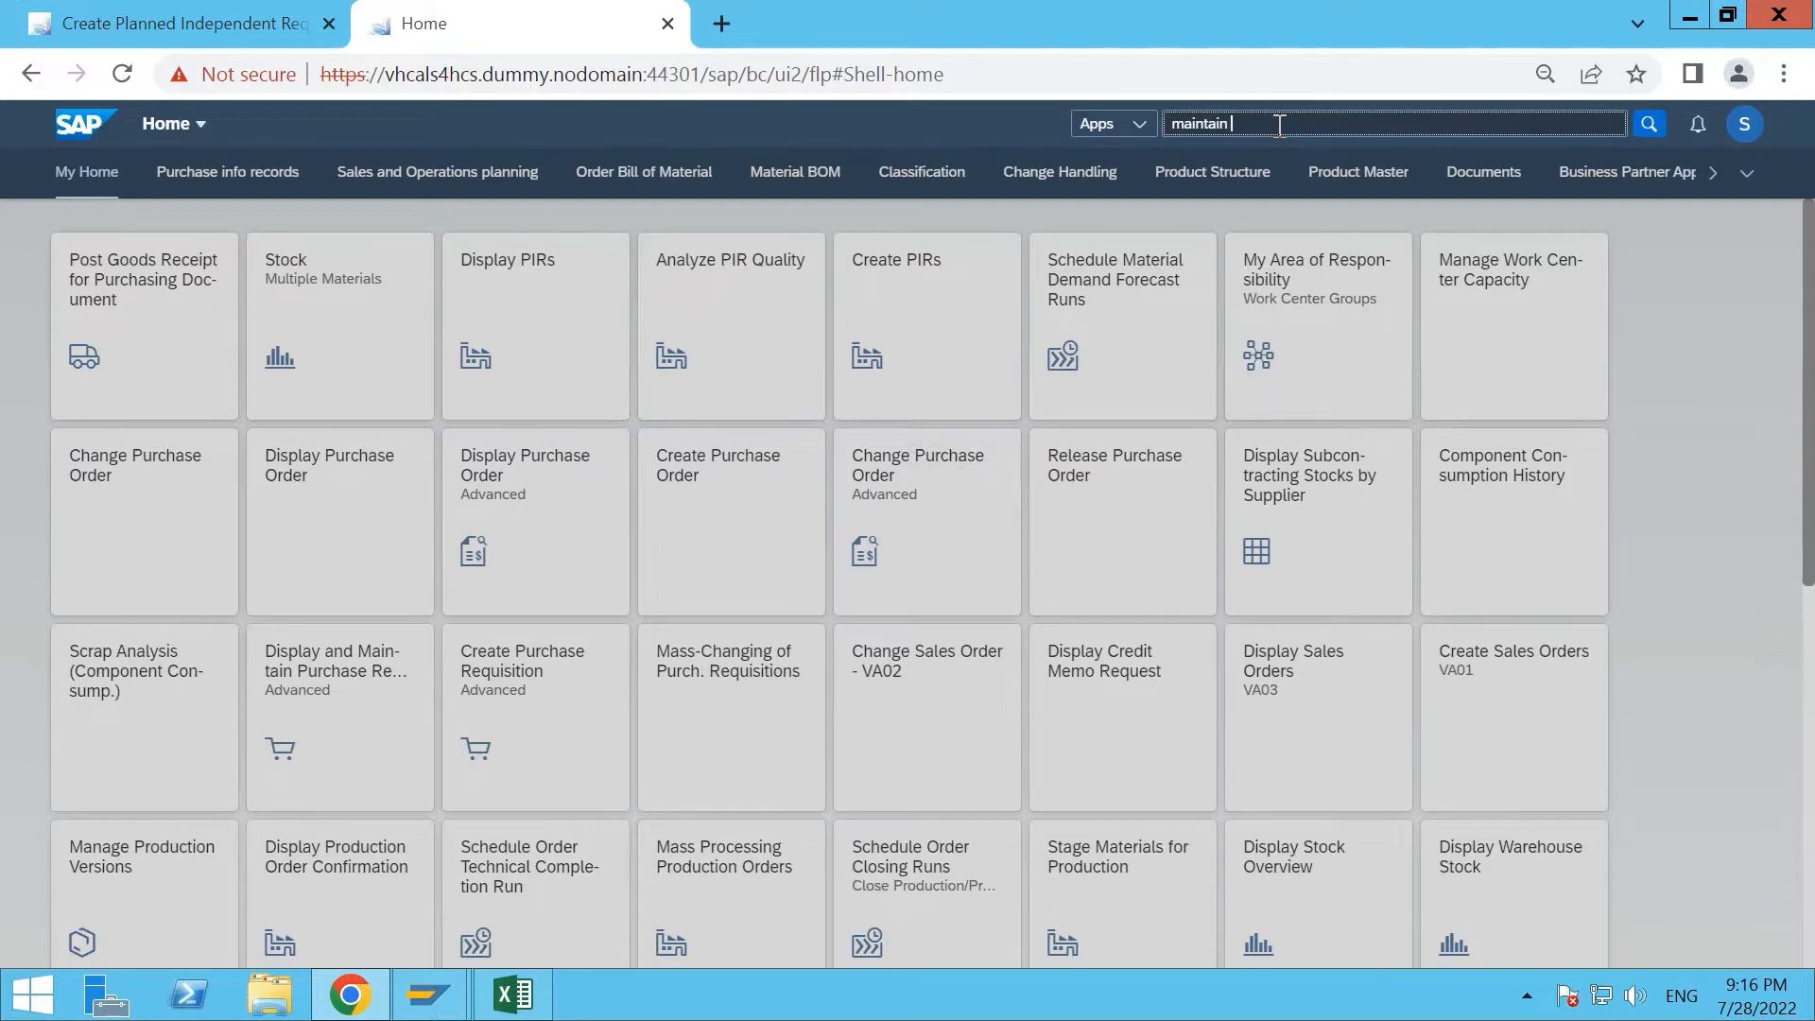
text(pir)
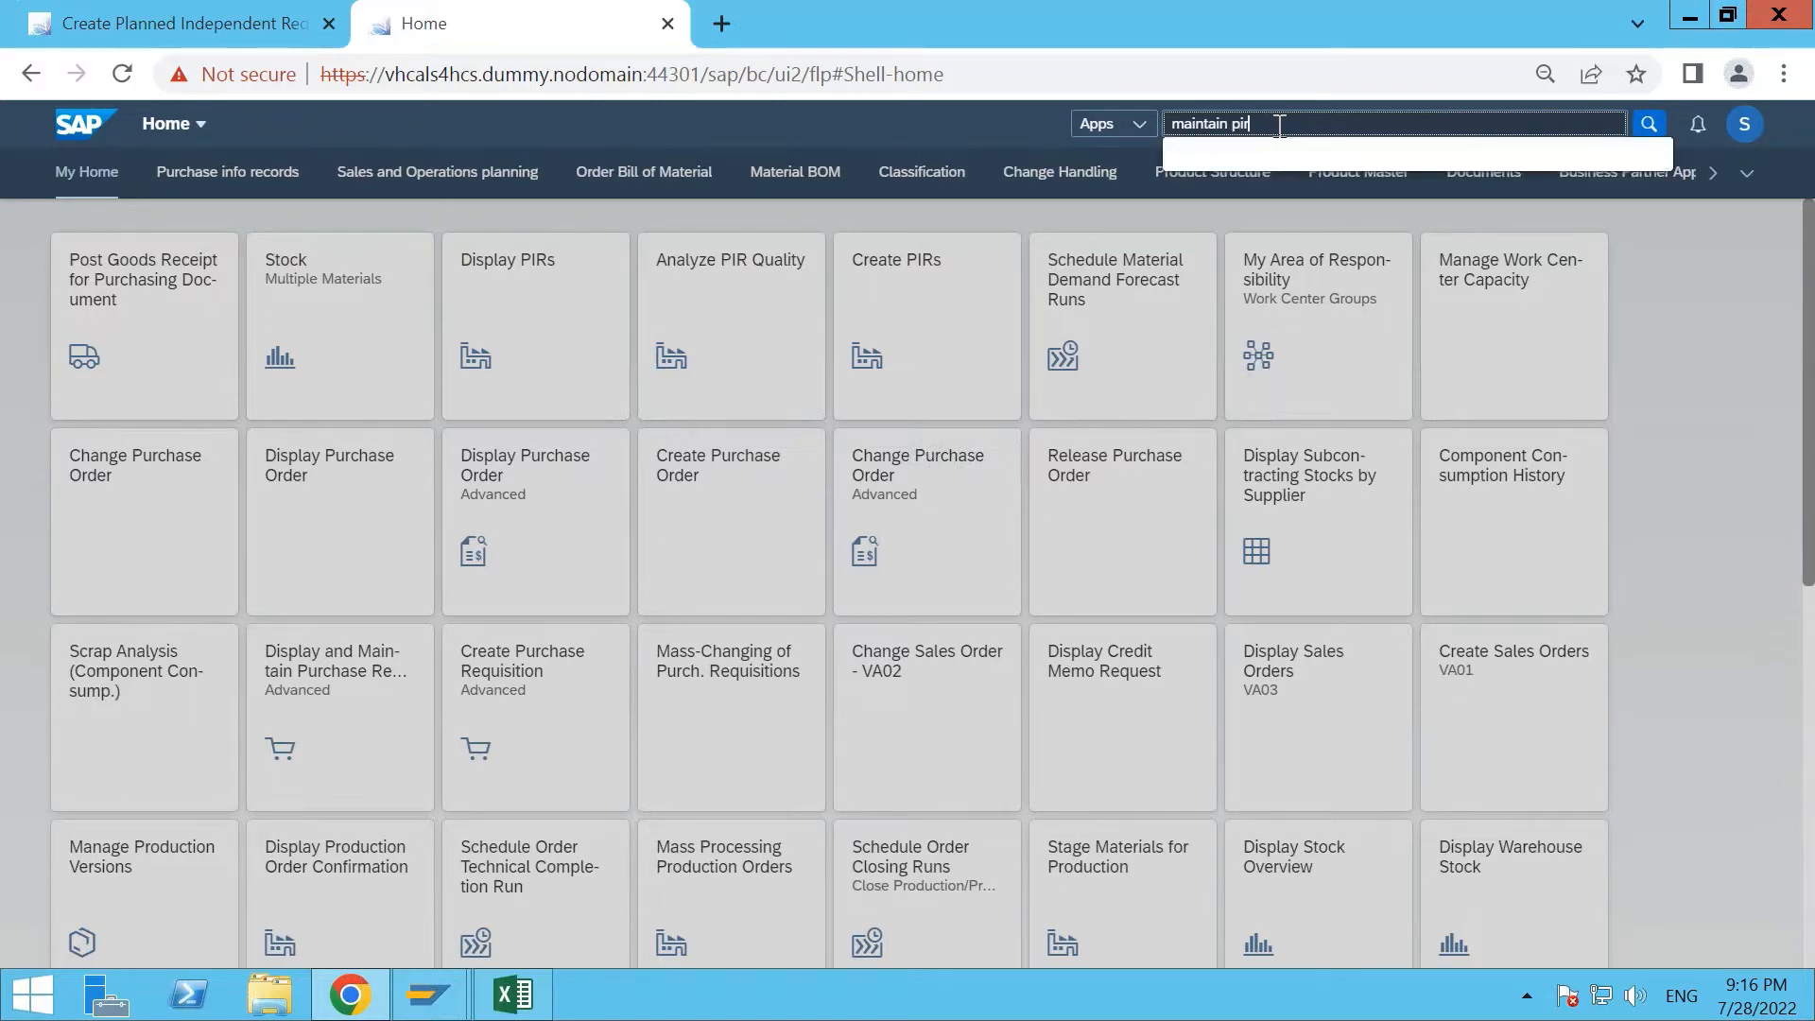
click(1249, 165)
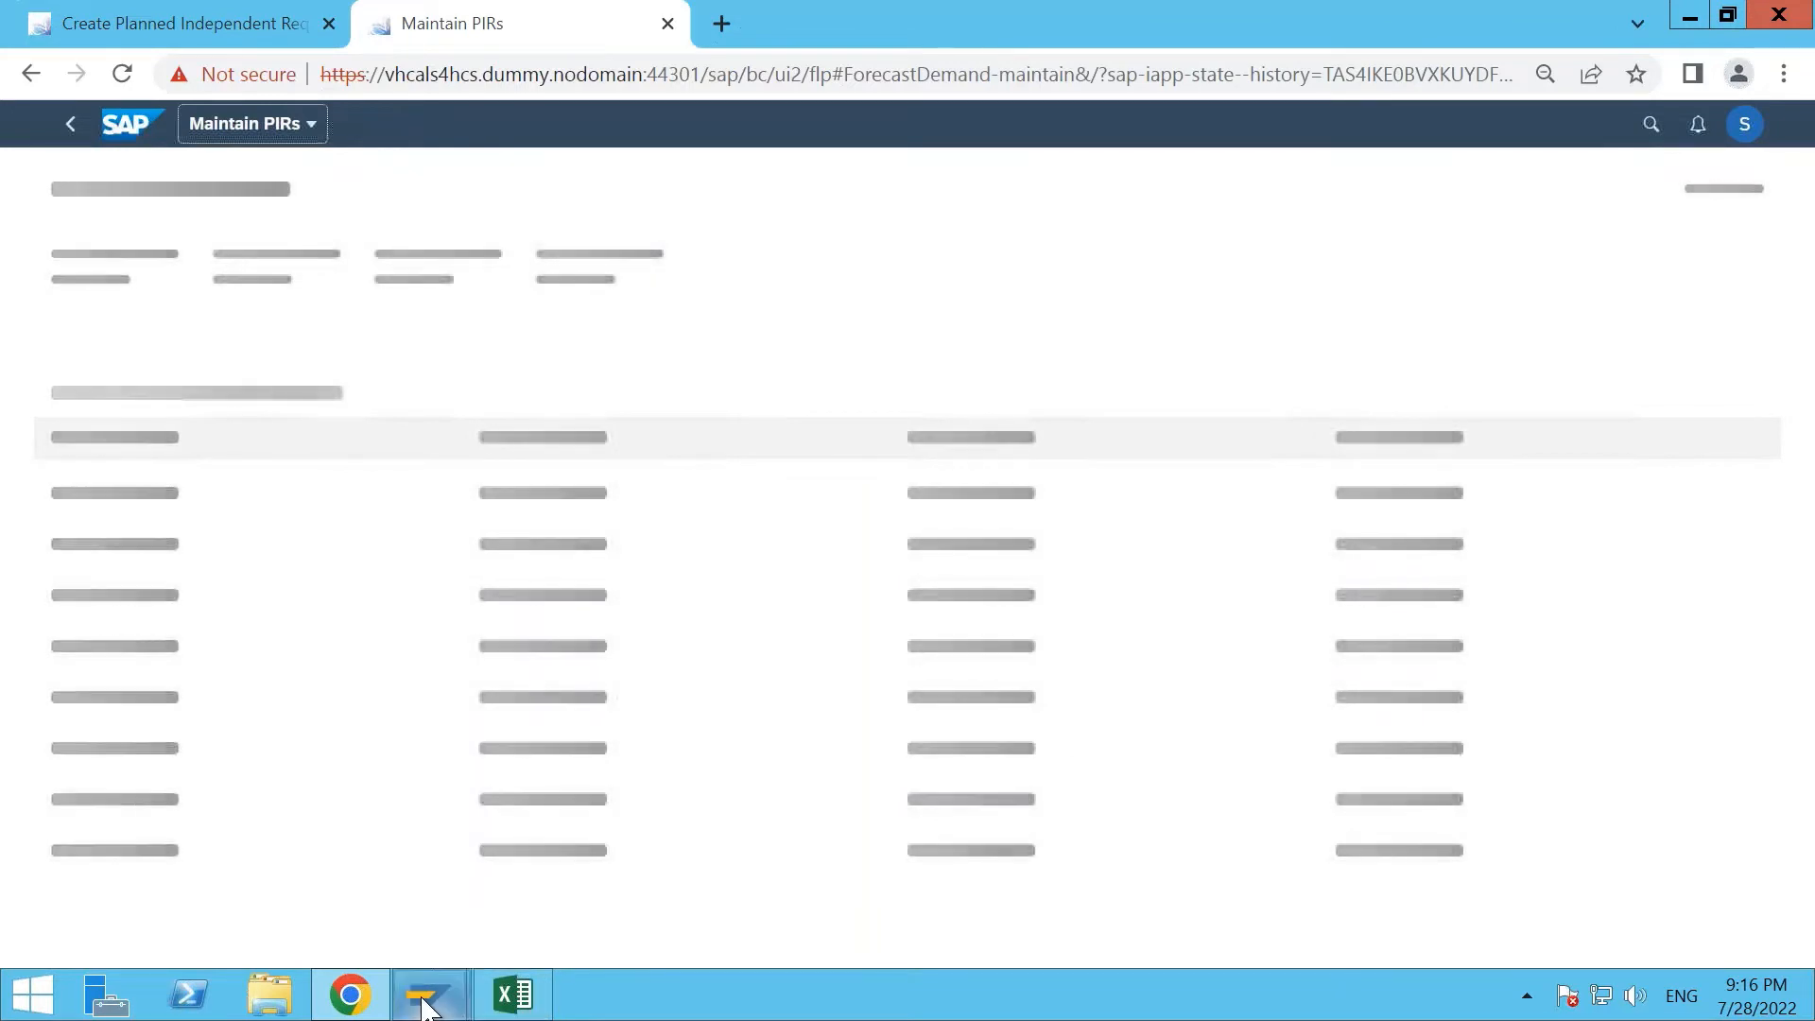
Recheck SCORPION's Accounting 1 prices in SAP GUI and return to Maintain PIRs in the browser.
mouse_move(423, 997)
click(554, 850)
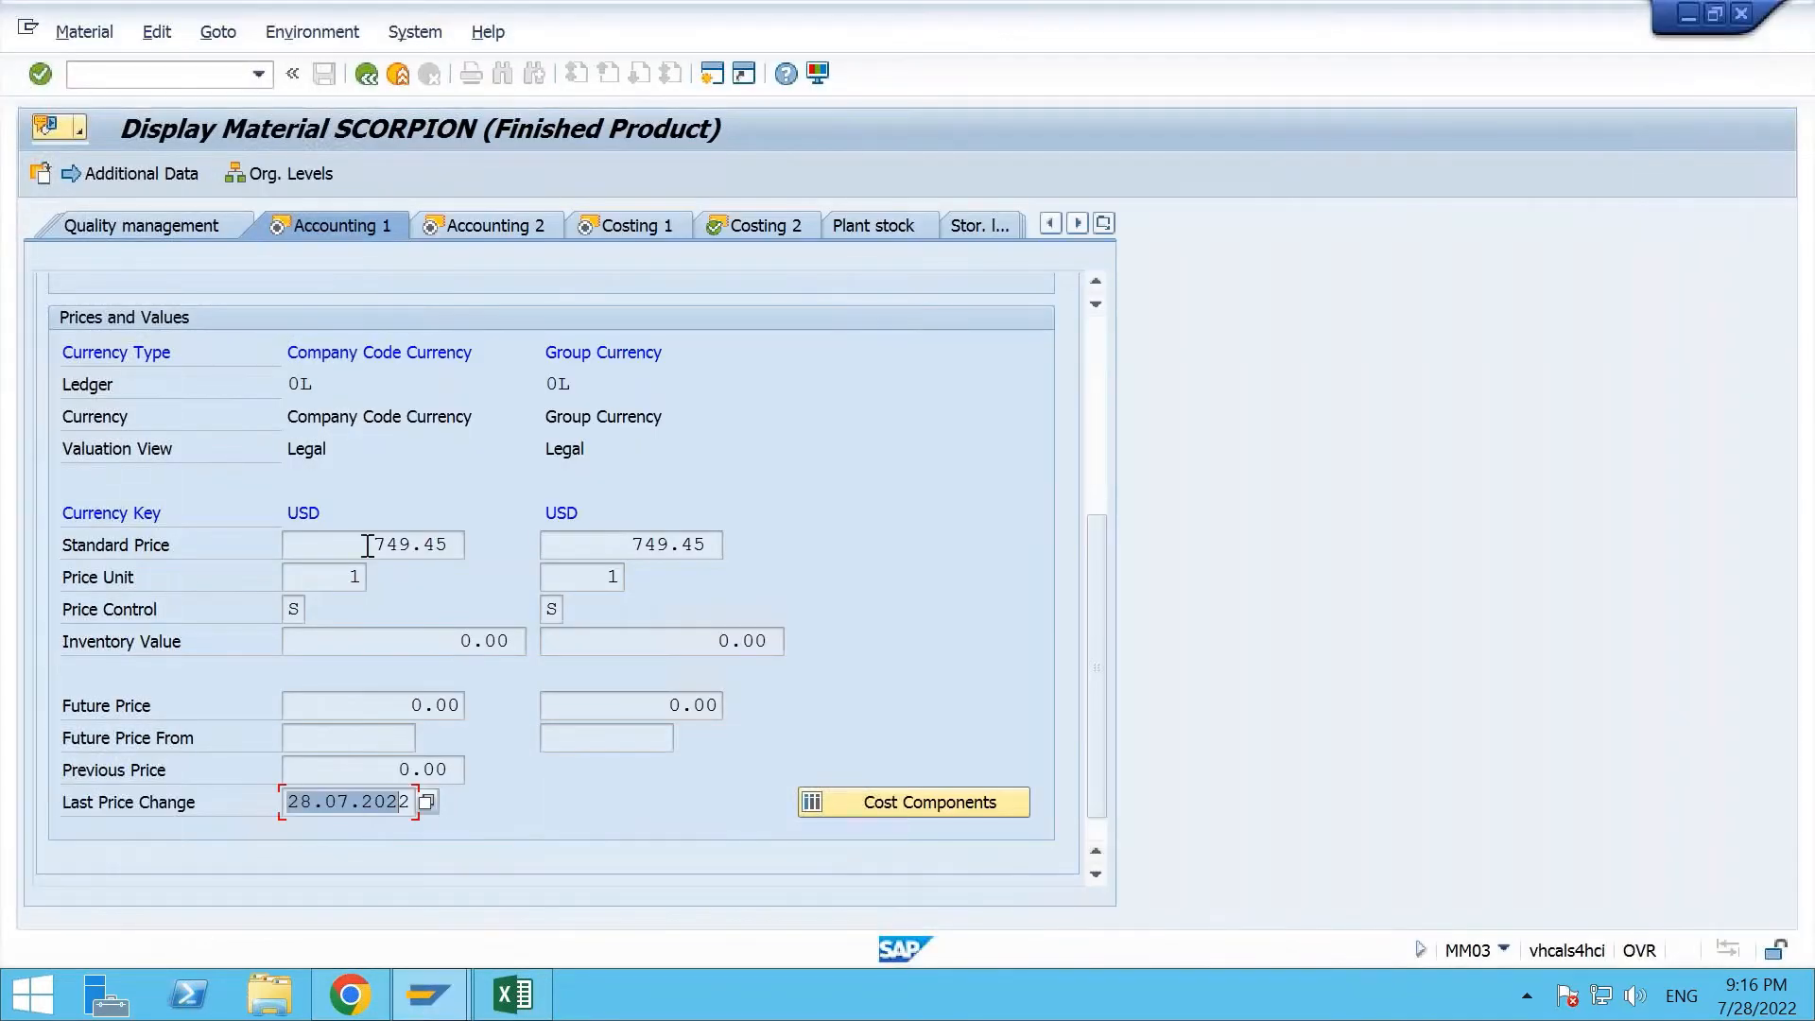
click(349, 994)
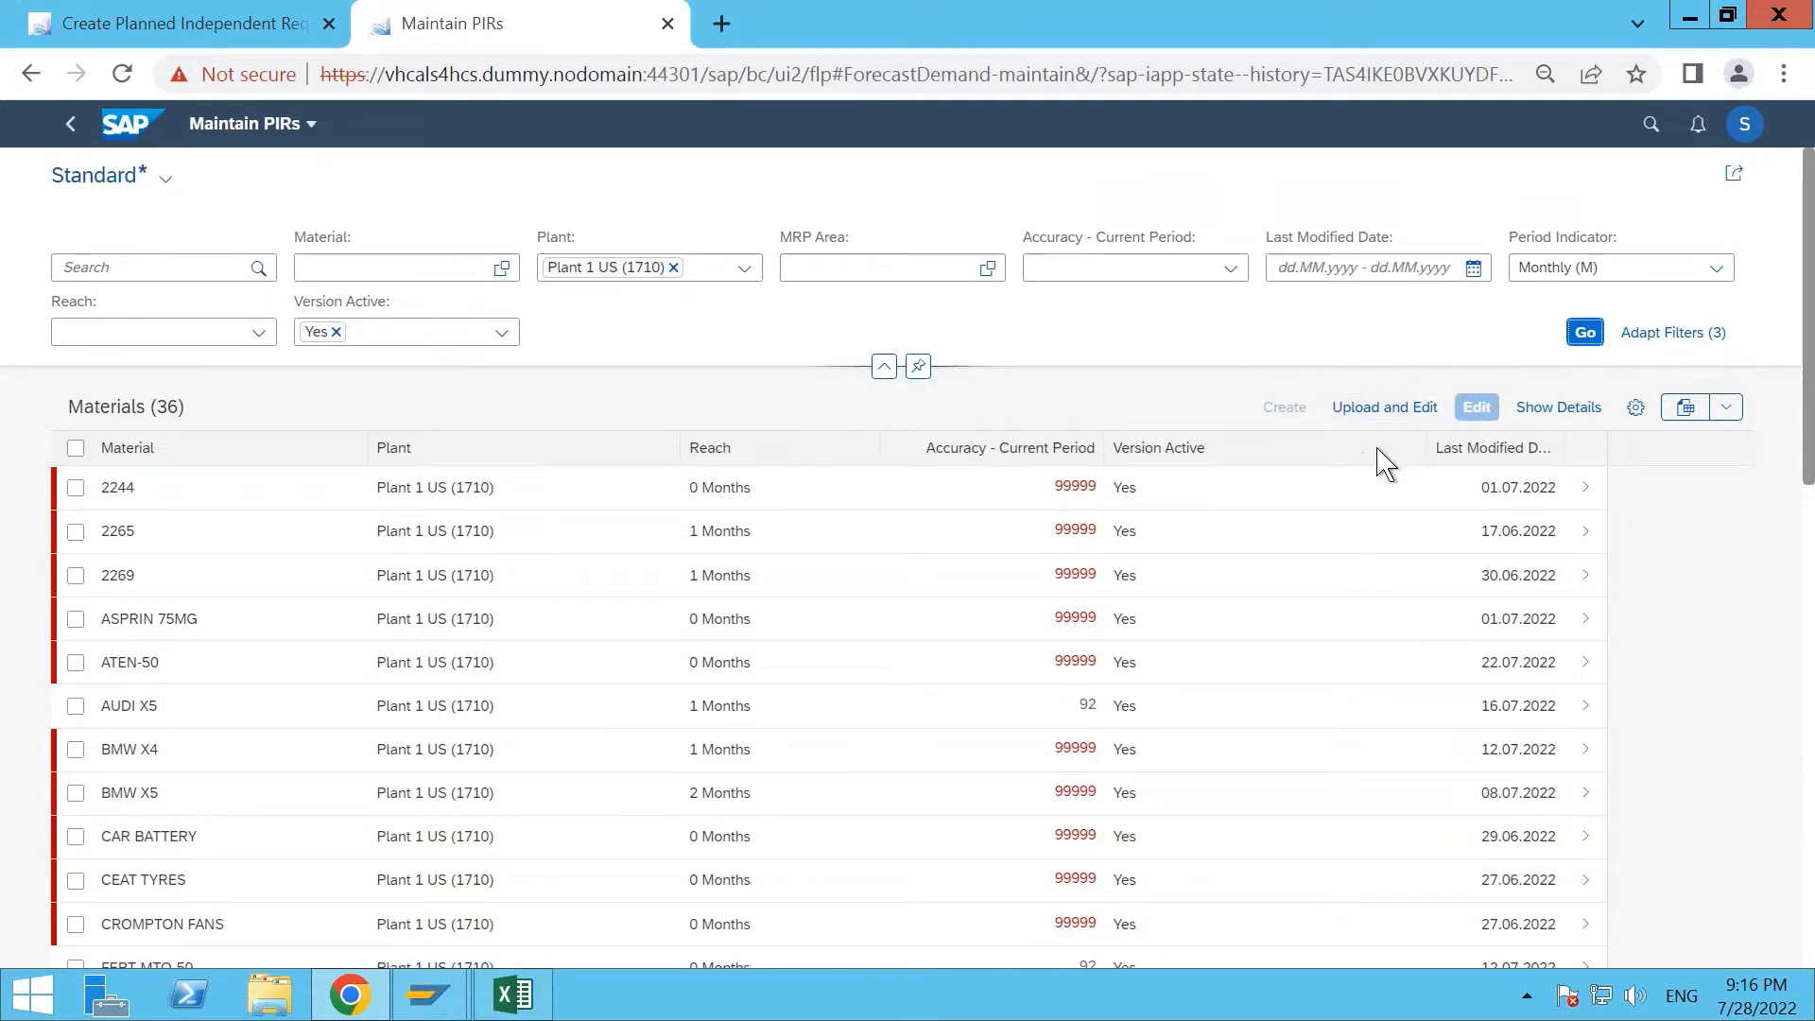
Review the Create Planned Independent Requirements initial screen in the other browser tab, and return to the Maintain PIRs list.
click(1397, 414)
click(184, 22)
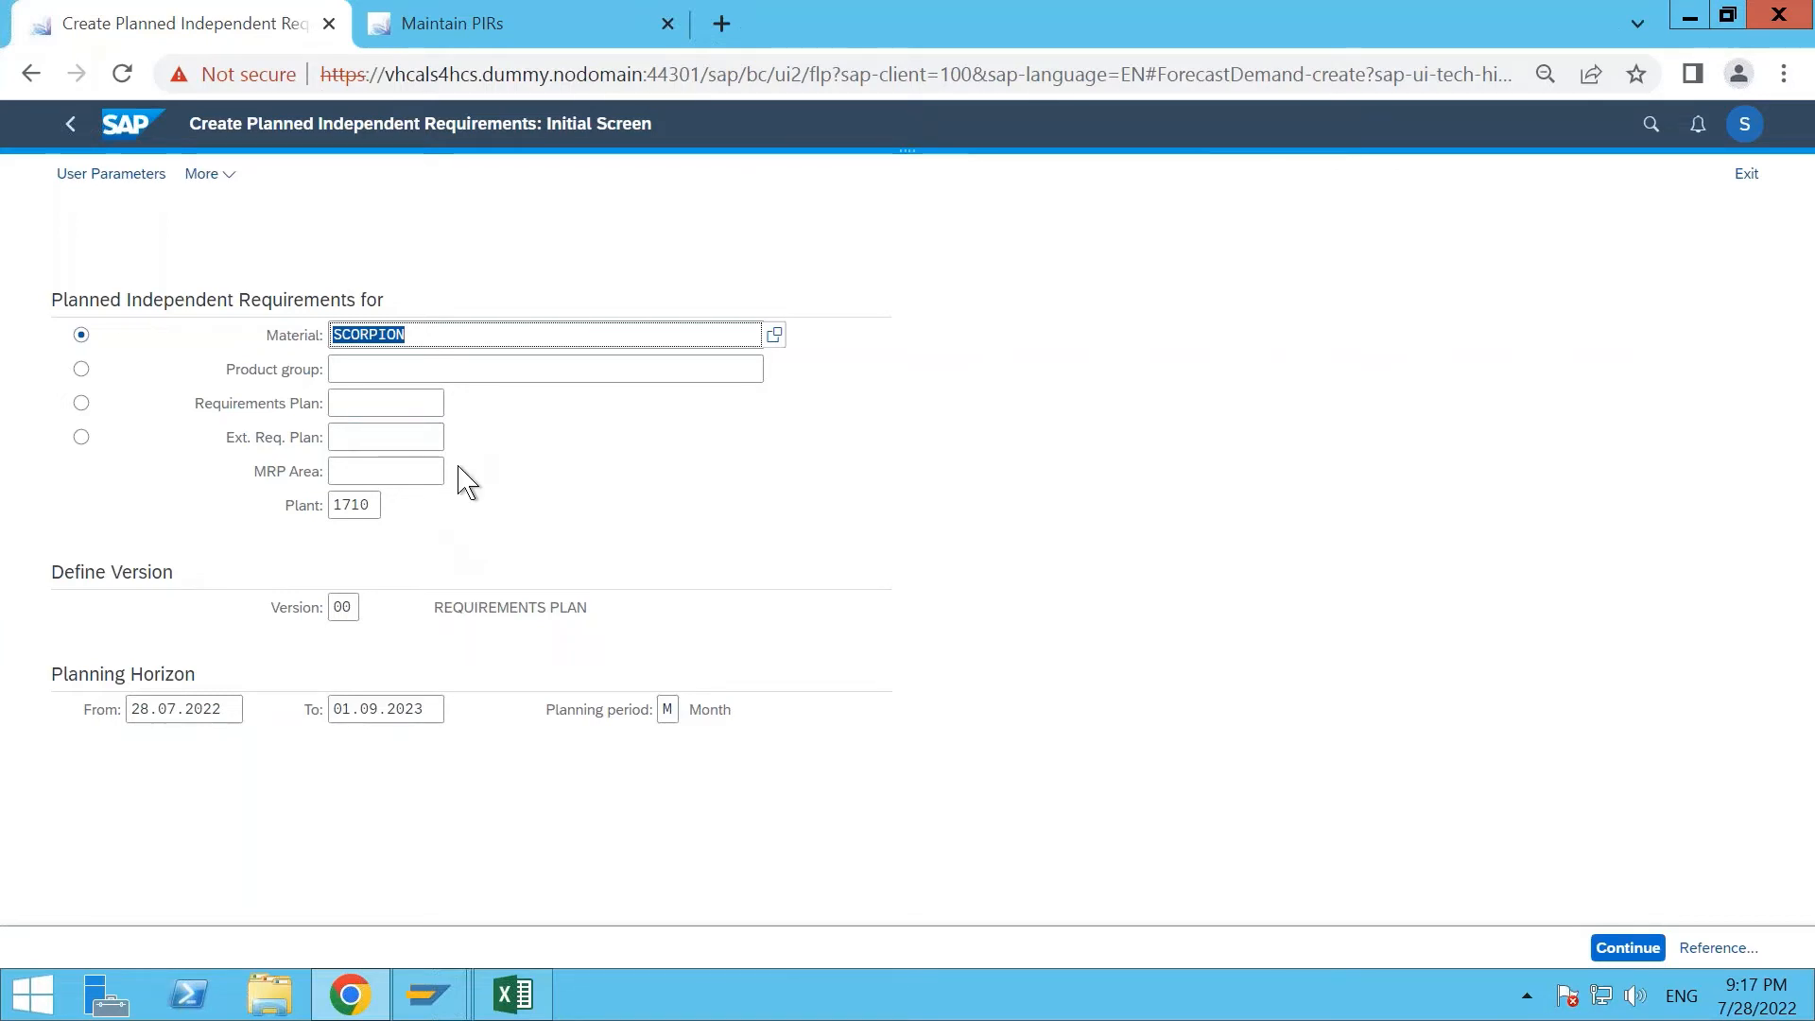
click(445, 38)
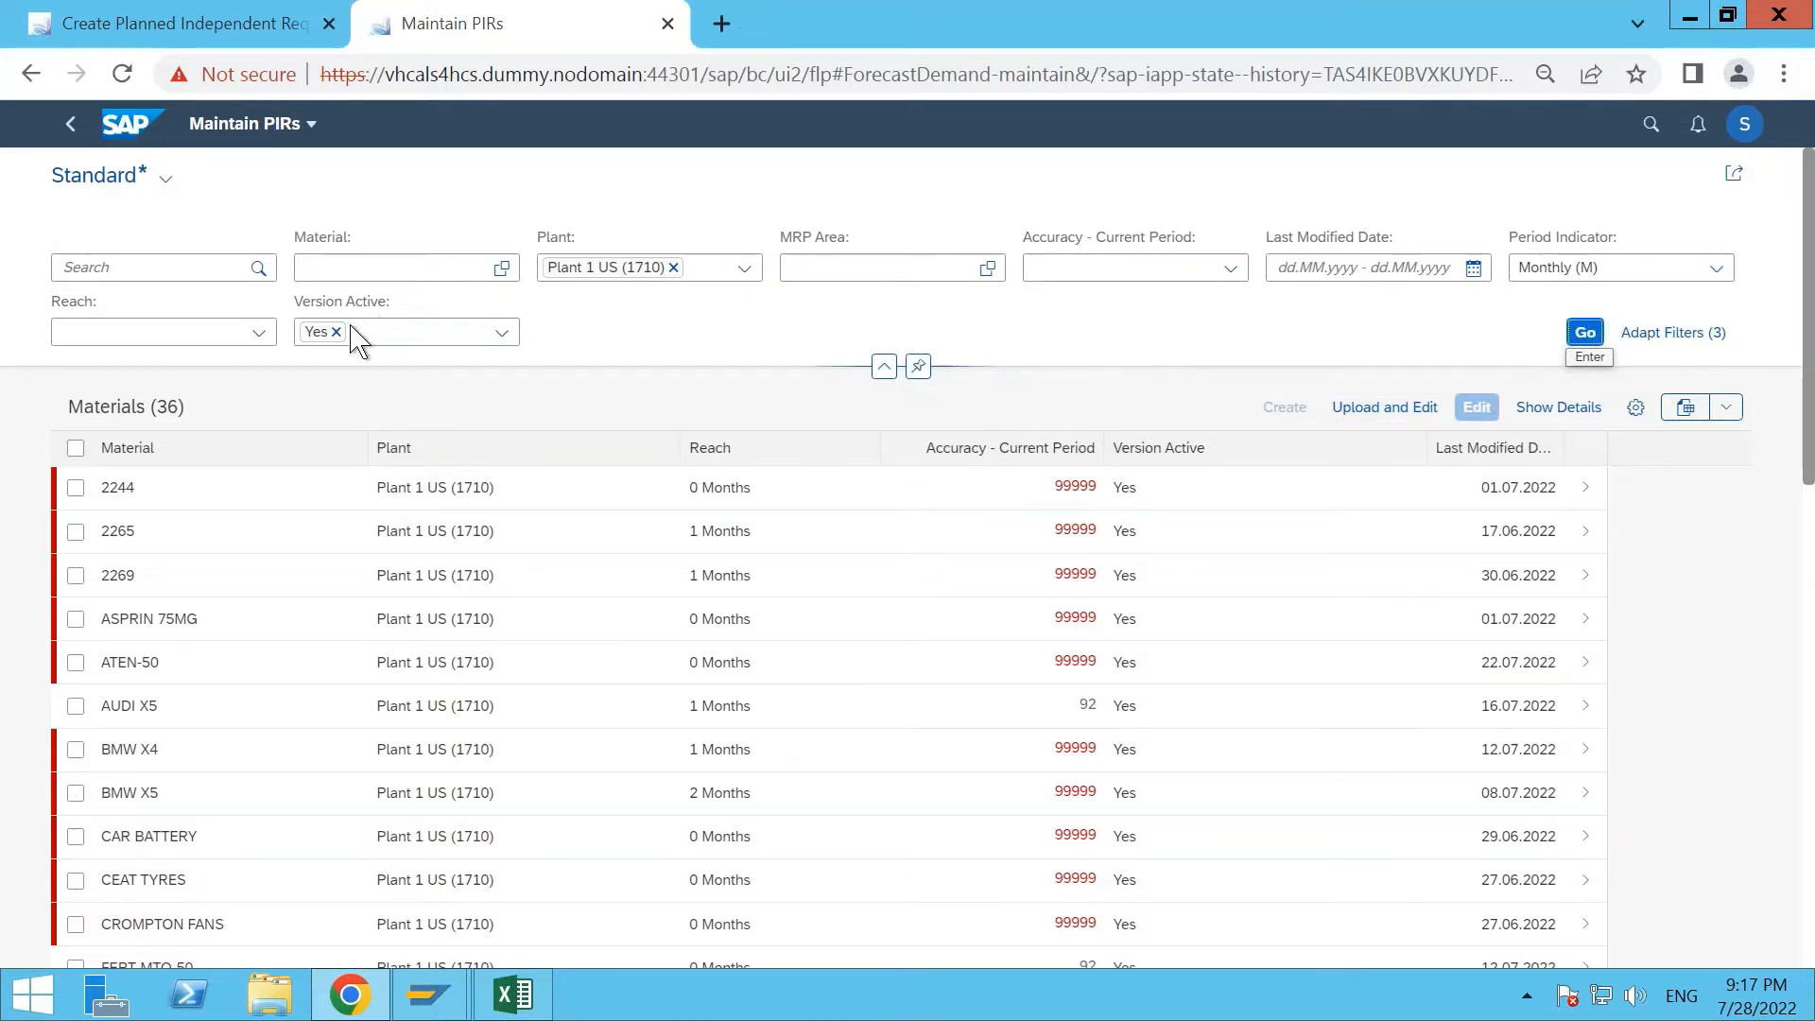
Filter the PIR list to material SCORPION in MRP area 1710, remove the Version Active filter and apply the filters.
click(381, 256)
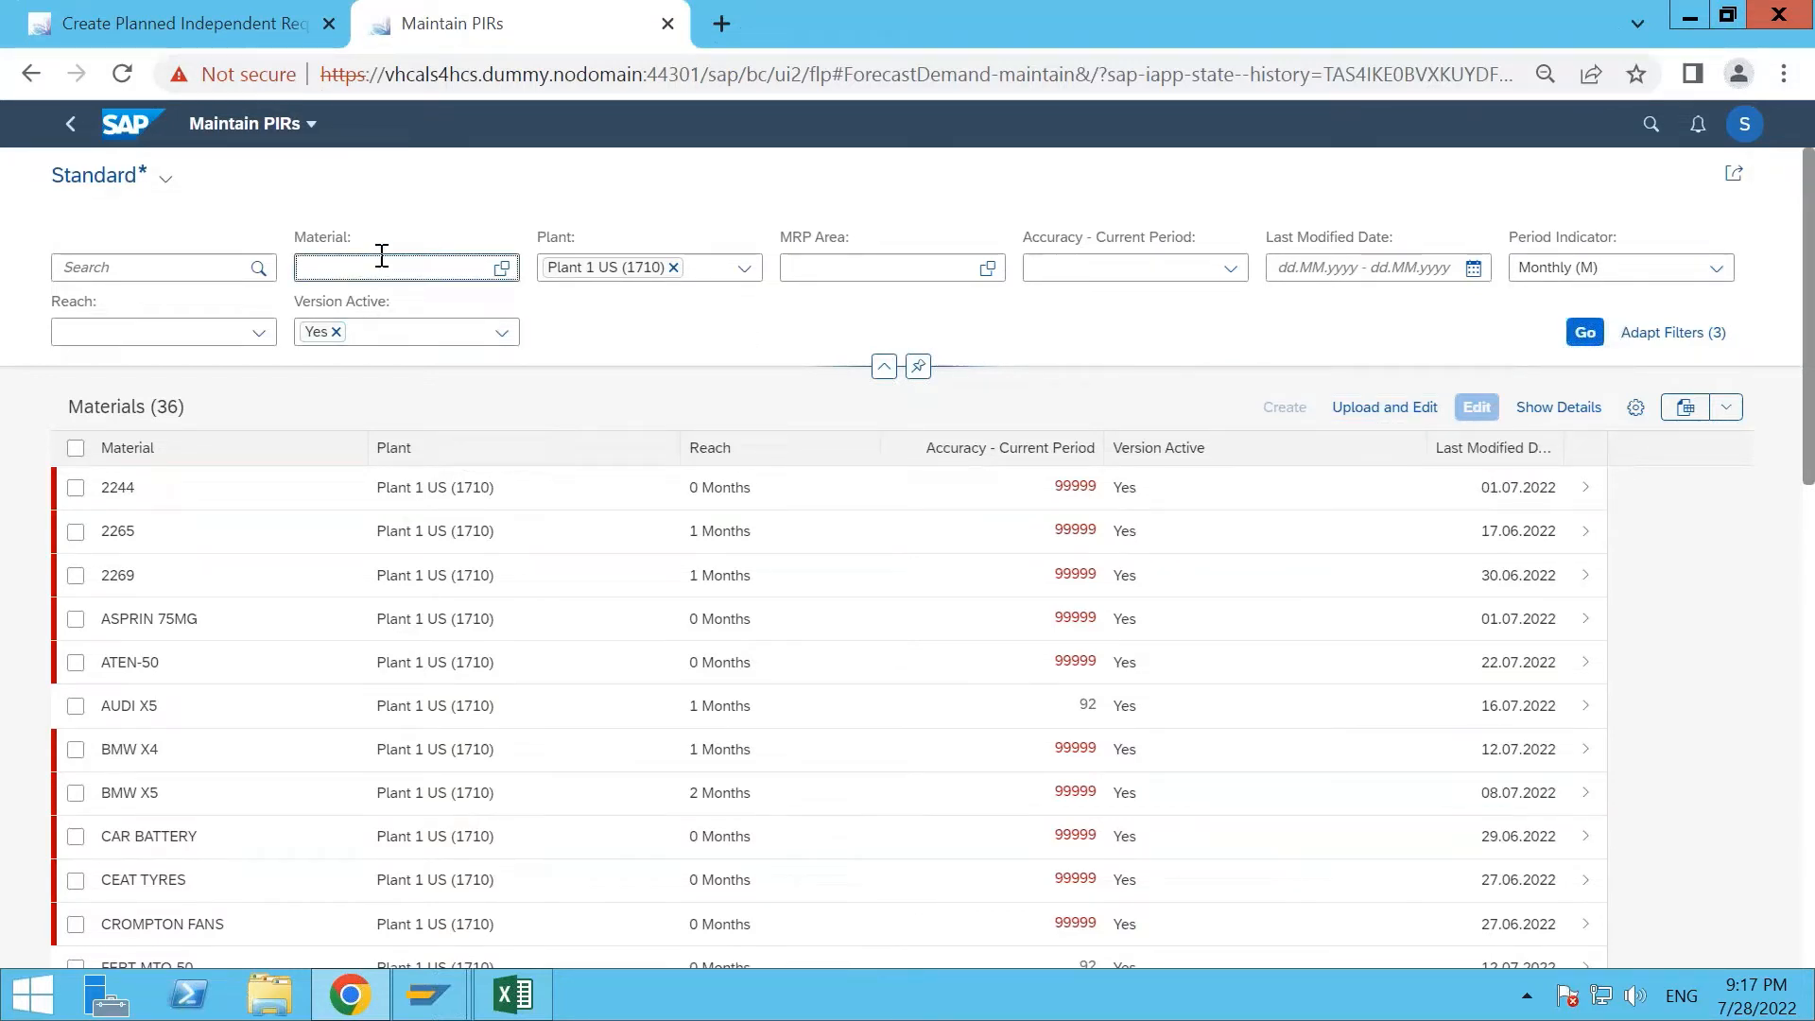
text(sdopr)
key(BackSpace)
key(BackSpace)
text(r)
key(BackSpace)
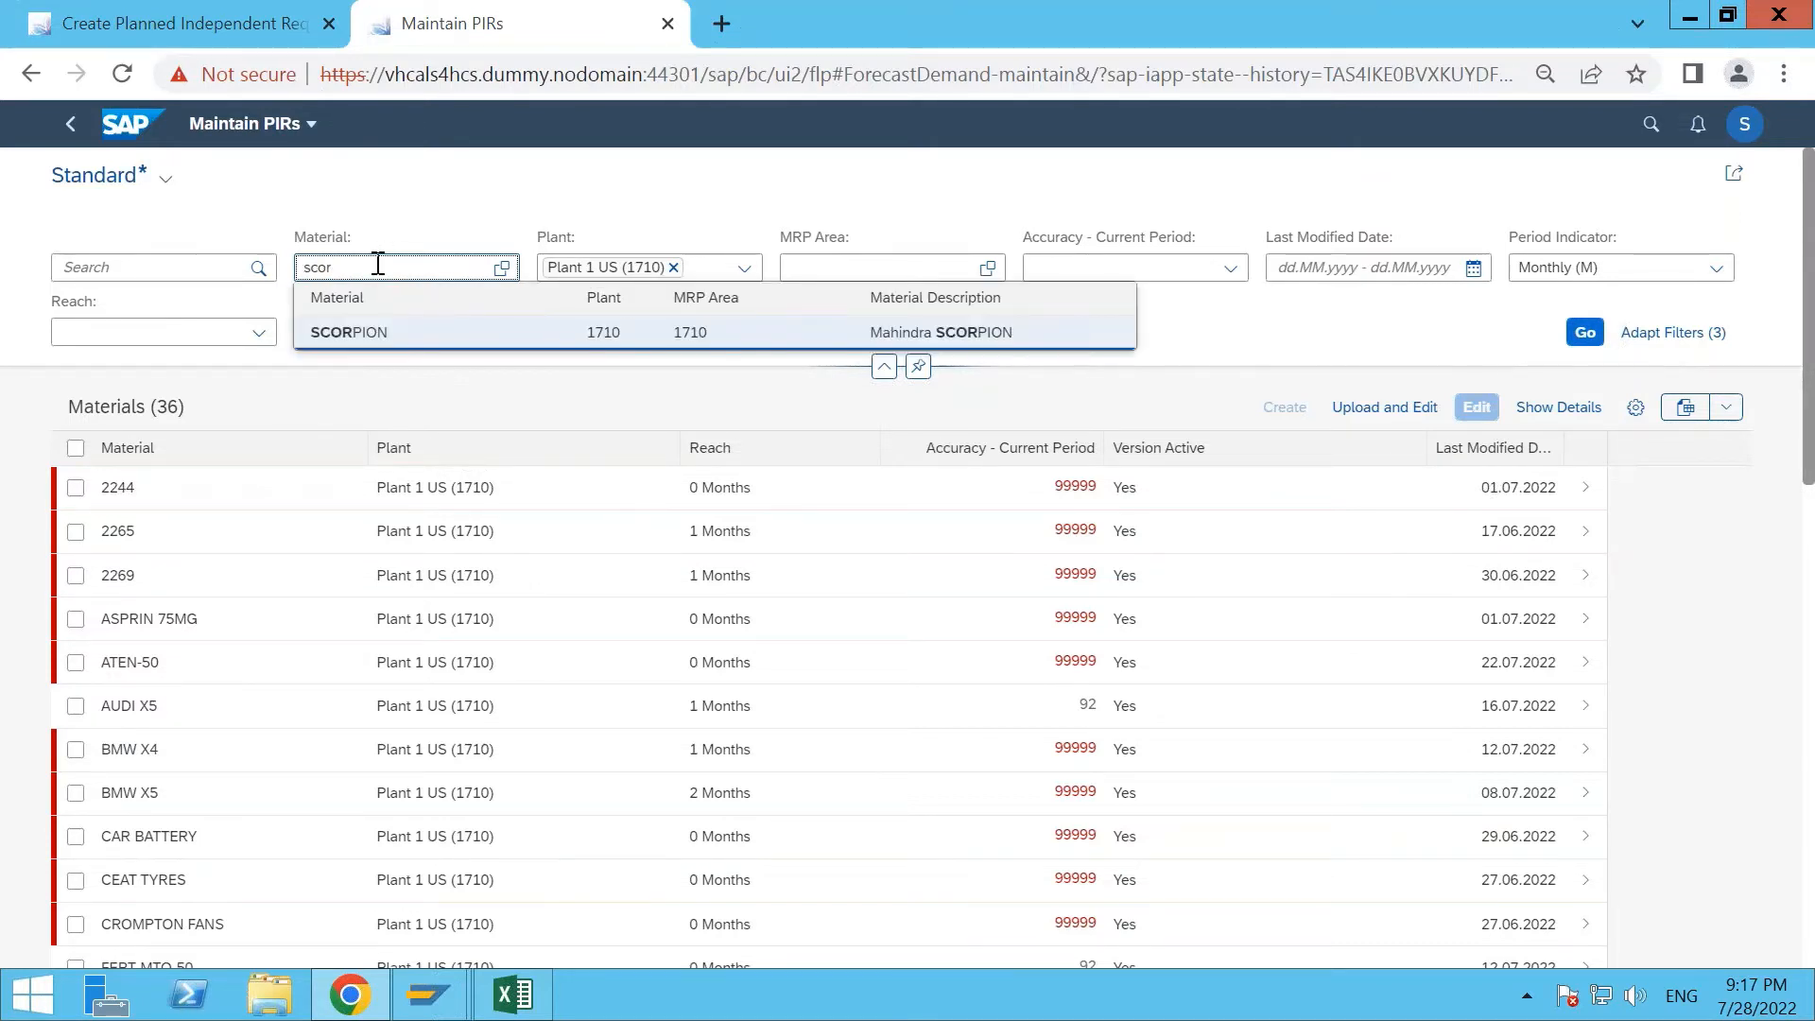
click(364, 337)
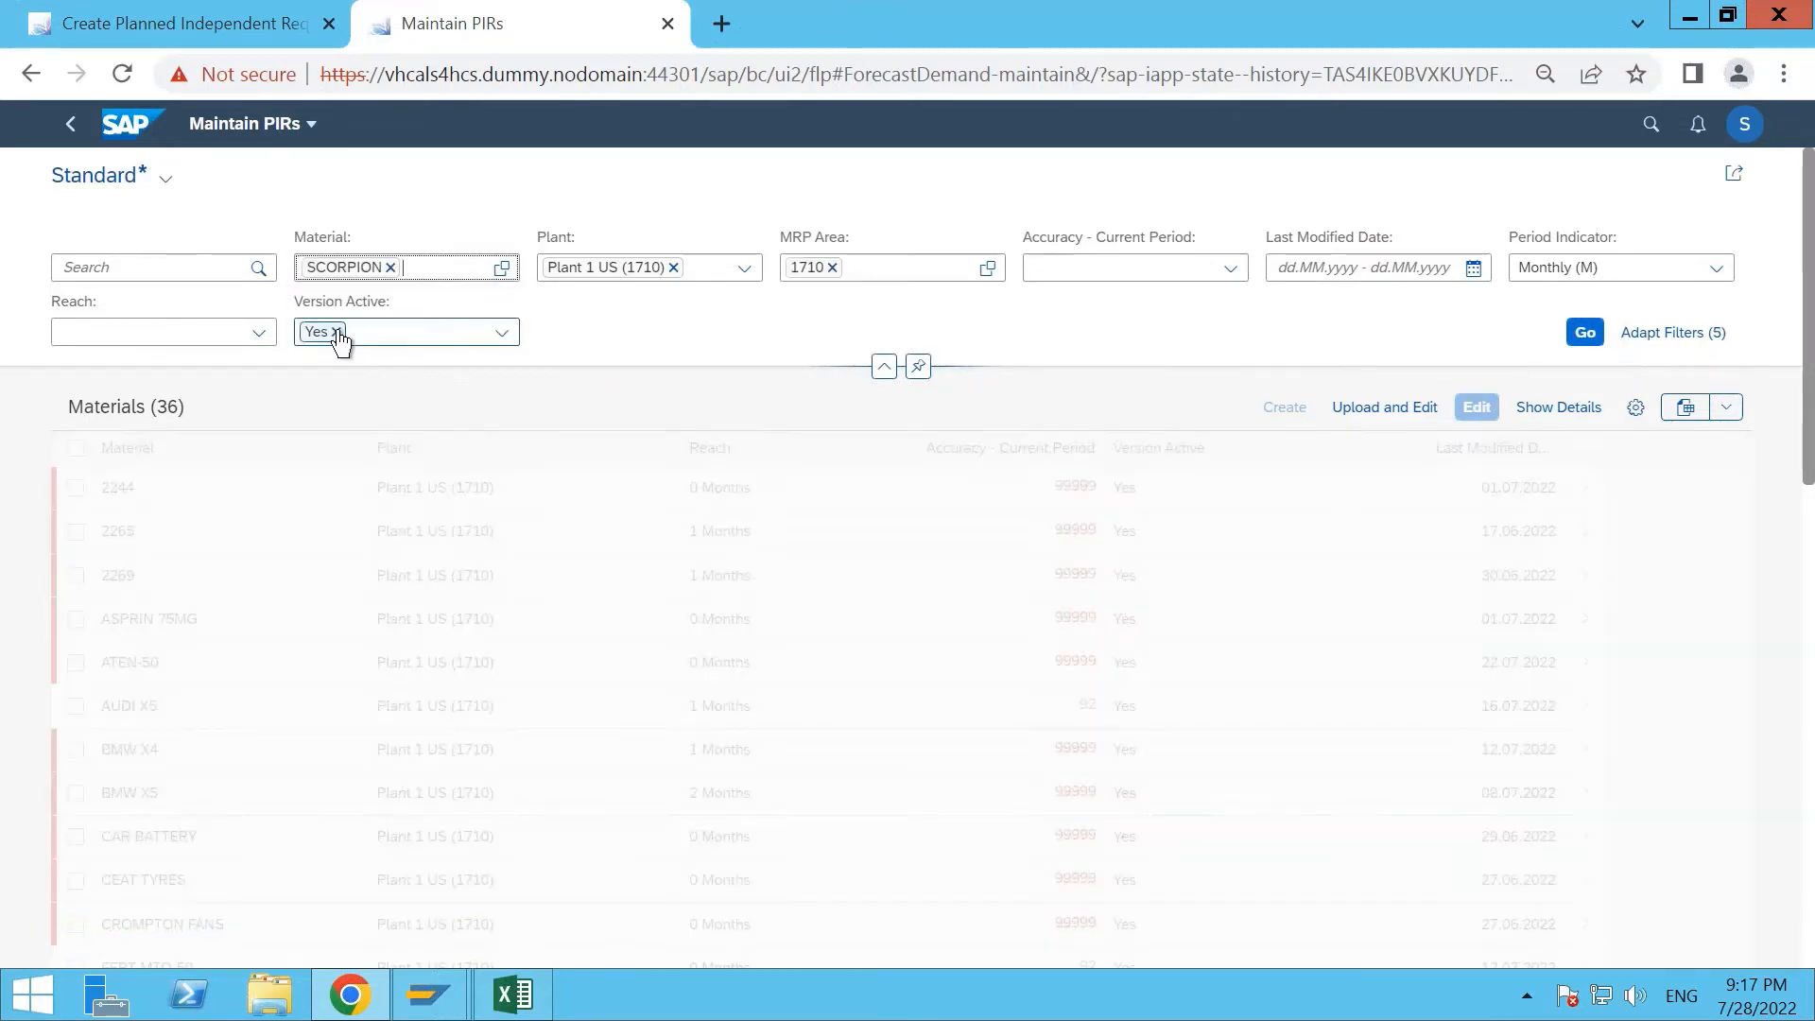
click(336, 332)
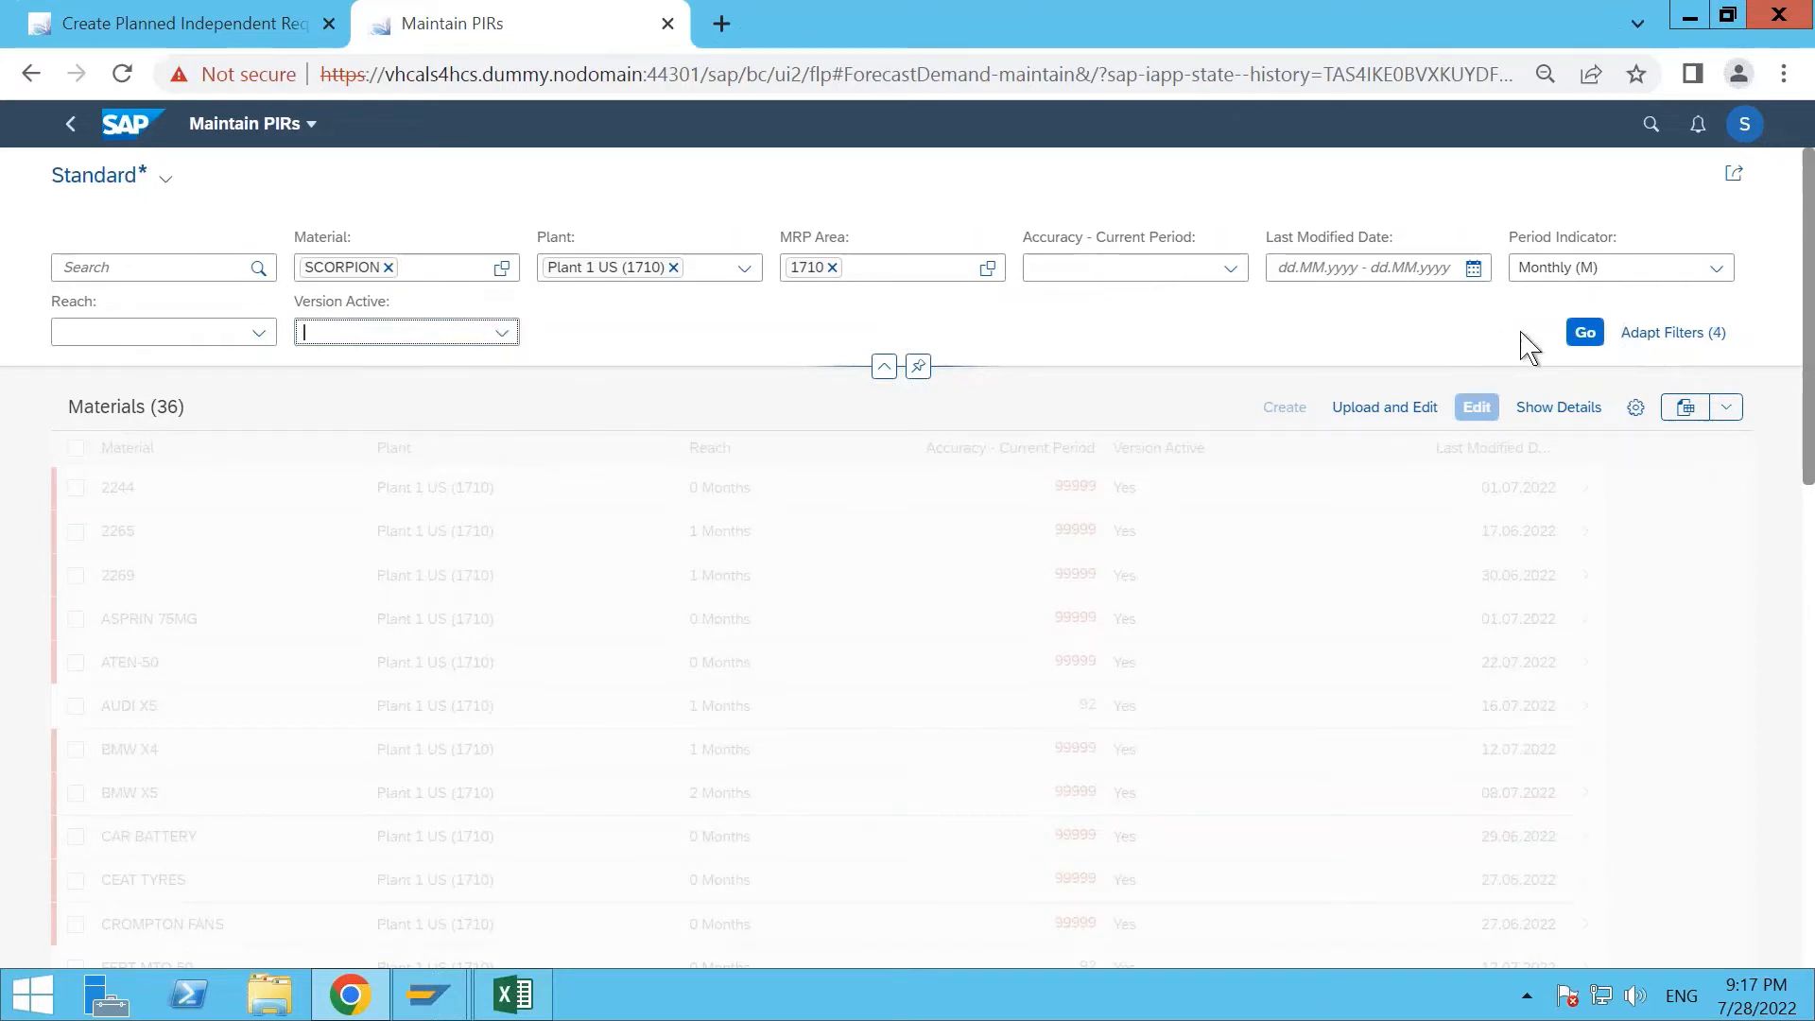
click(1580, 338)
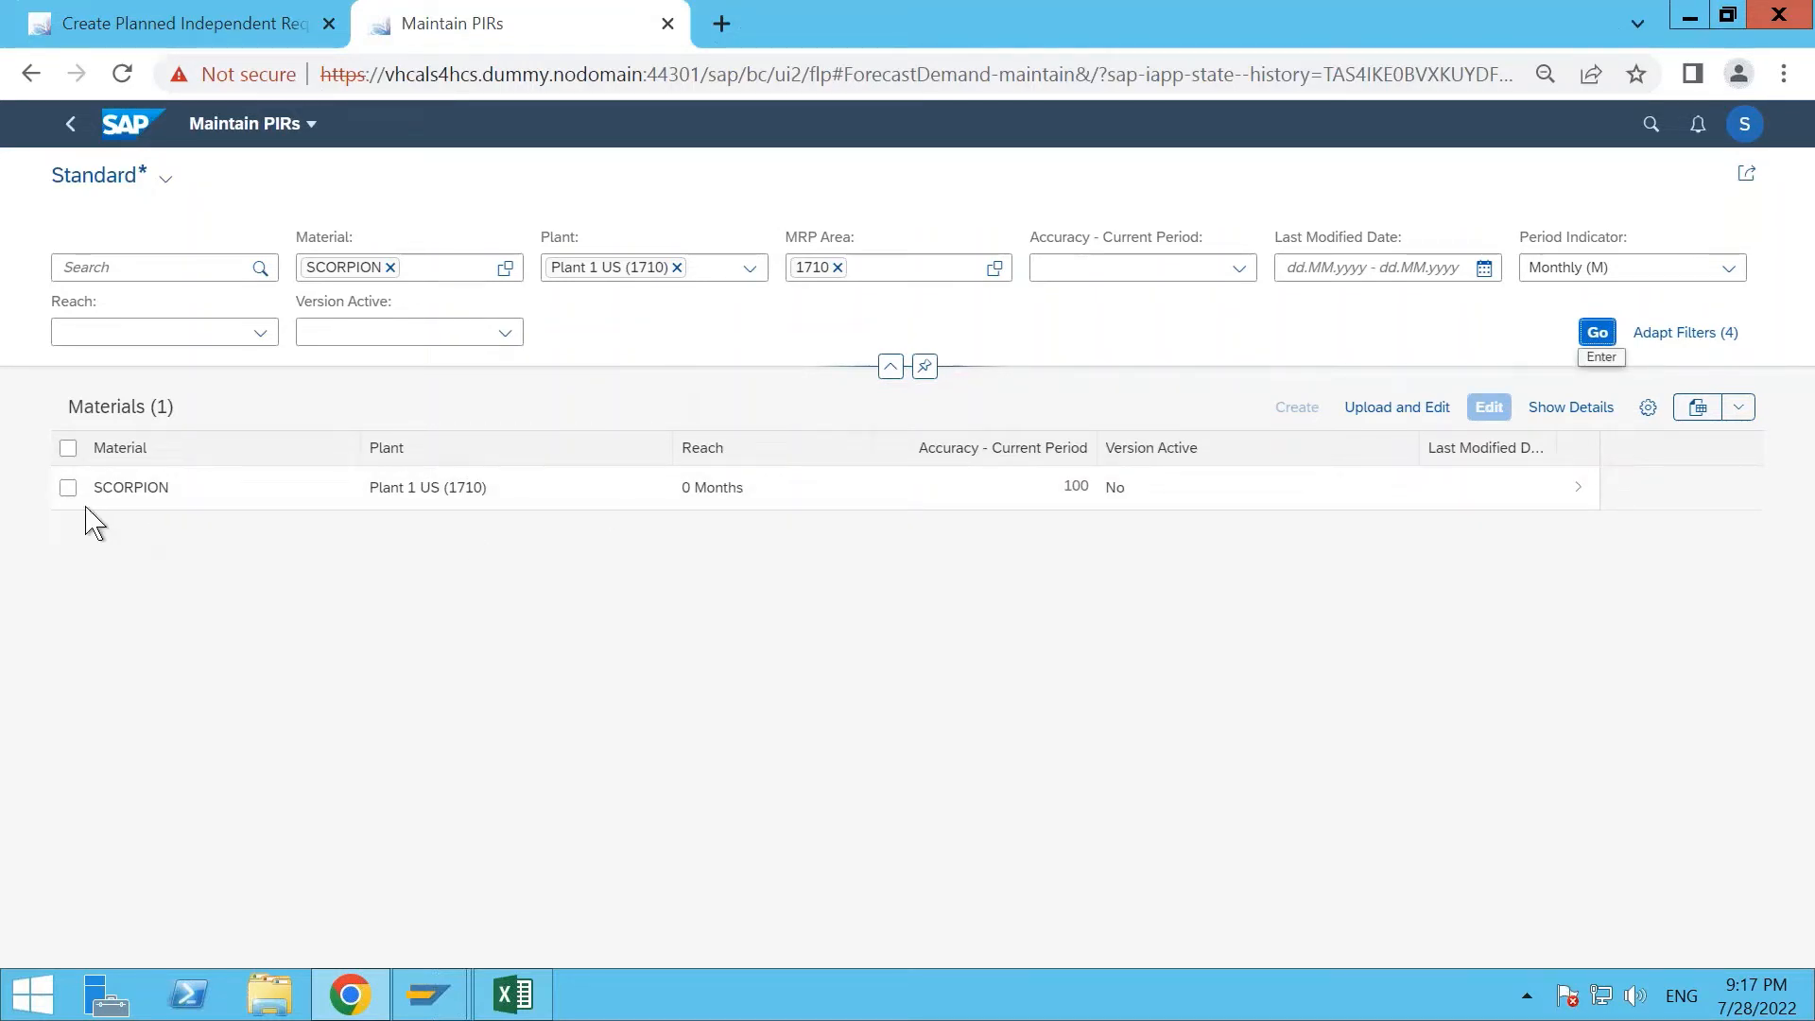
Select the SCORPION row, view the Upload and Edit PIRs dialog and cancel it.
click(67, 487)
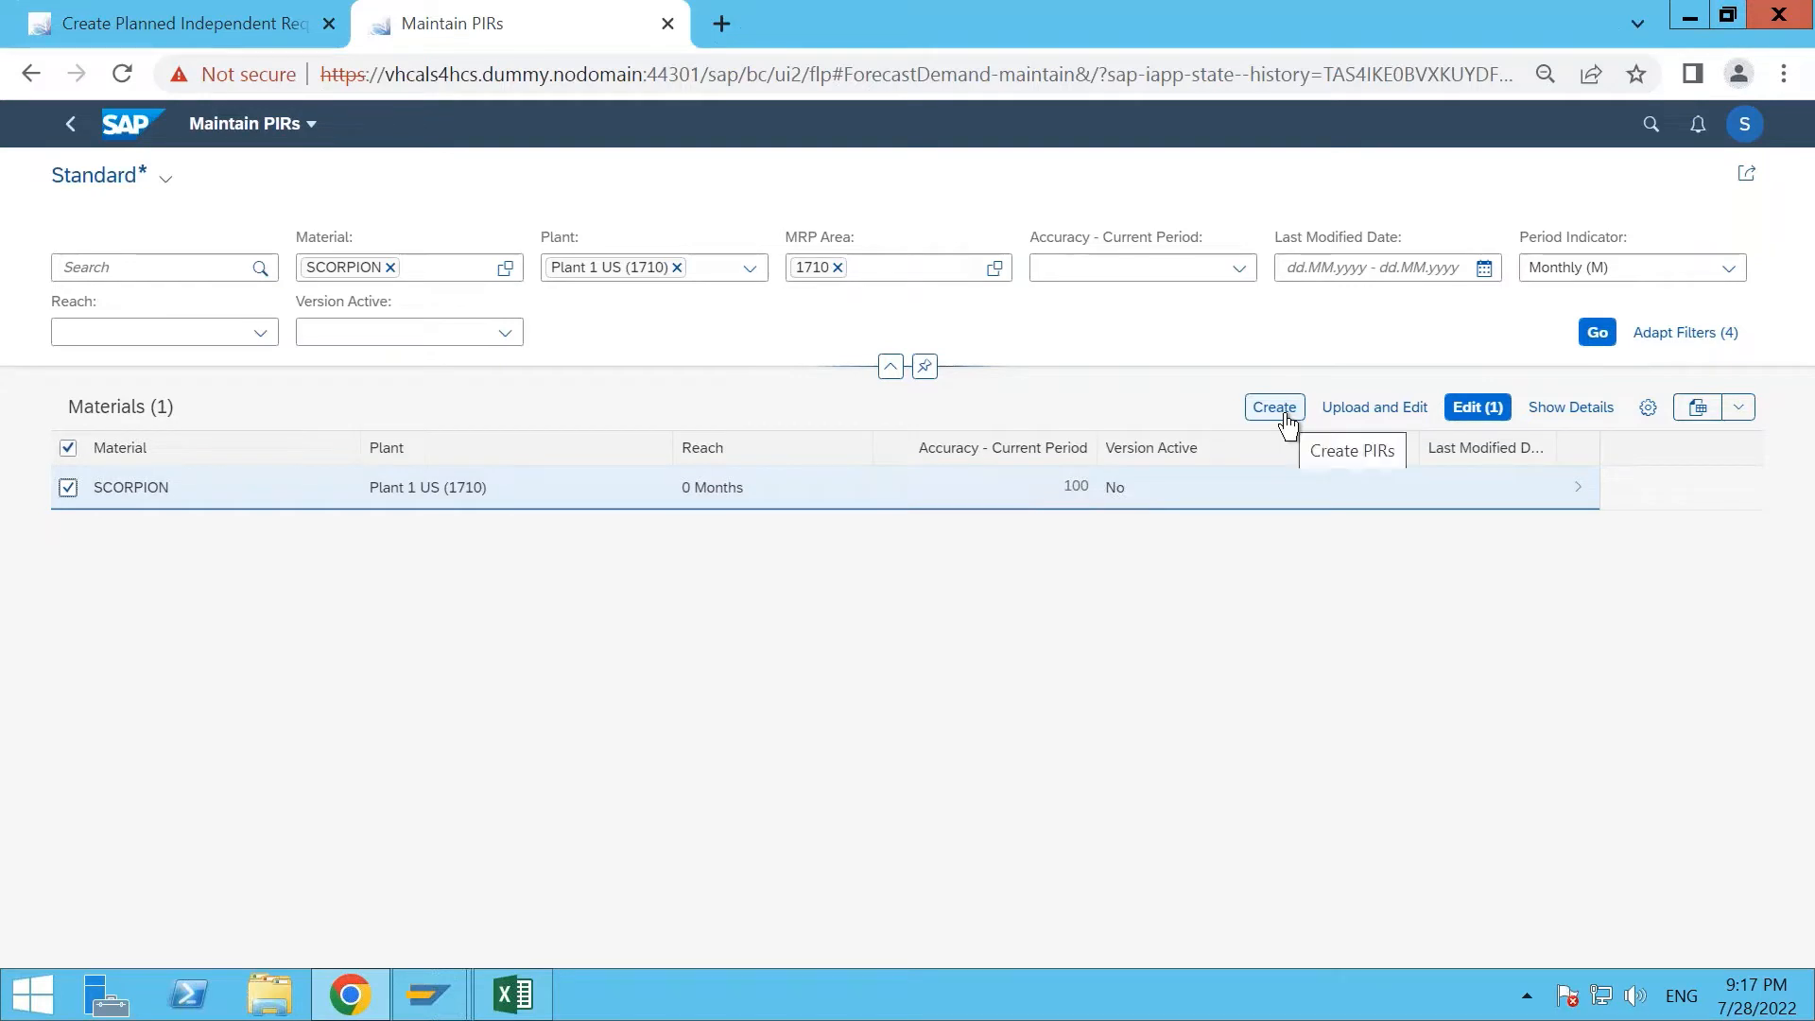
click(1361, 414)
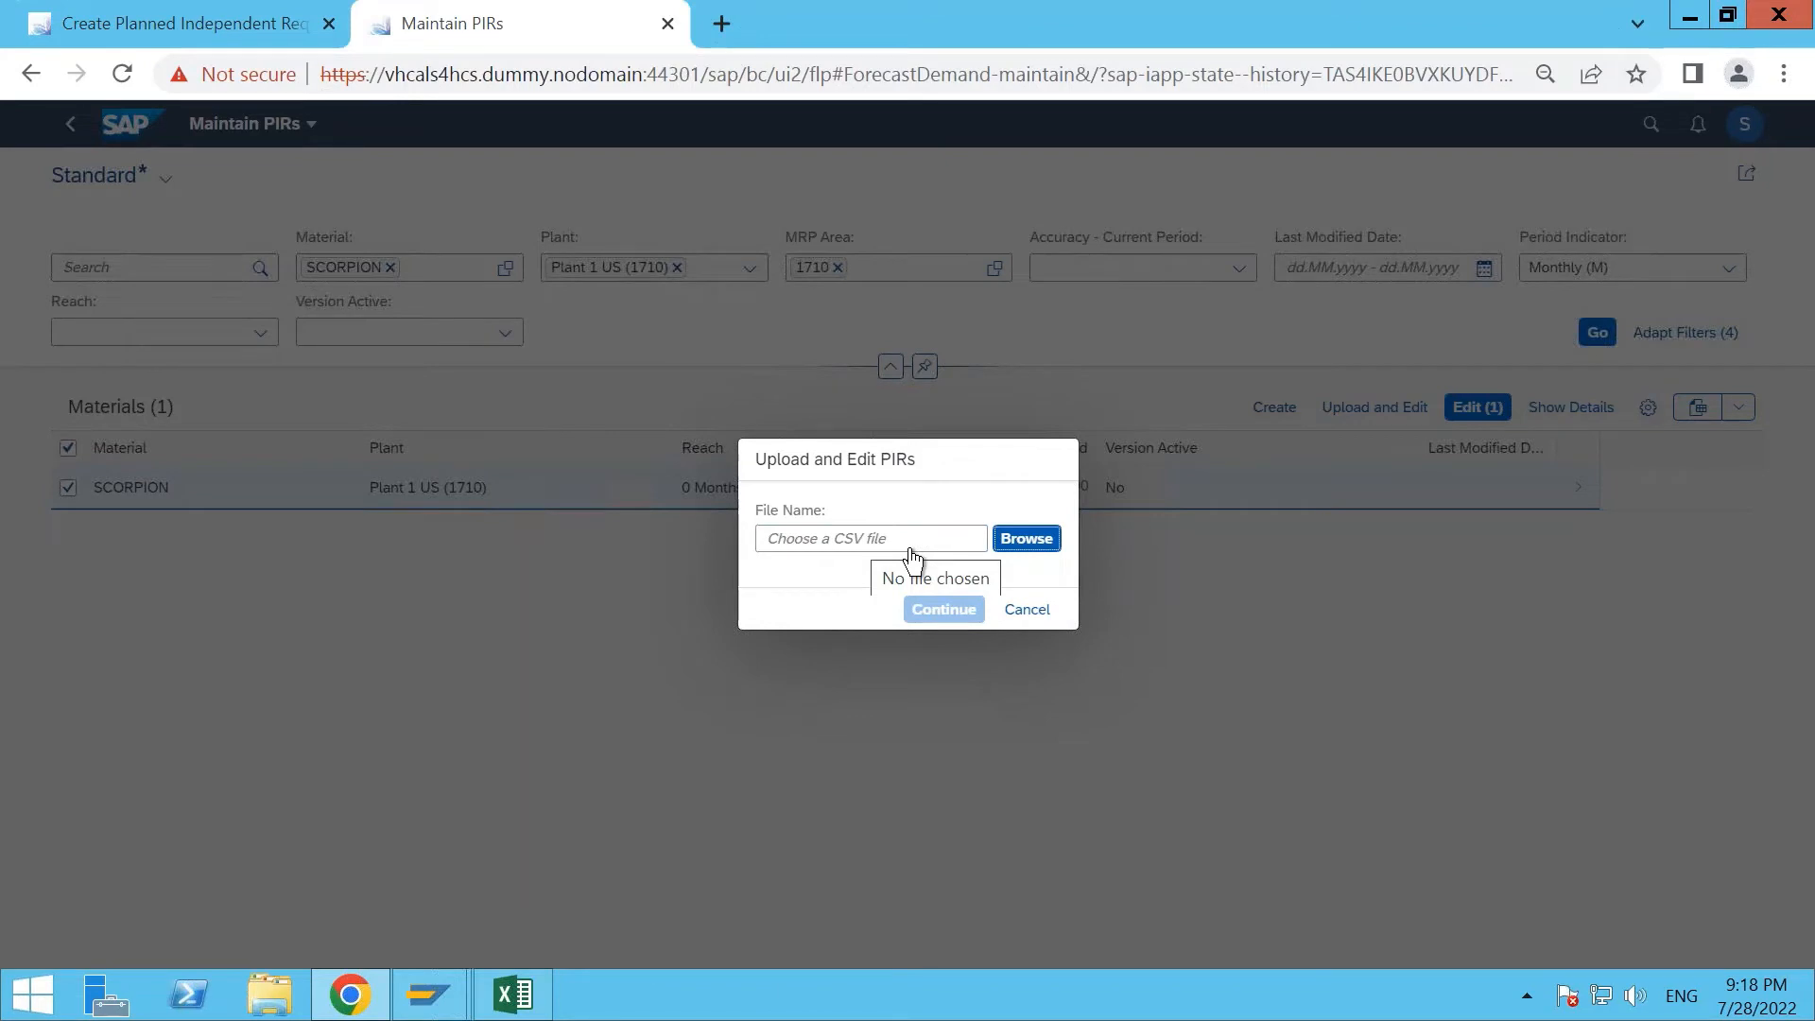
click(1030, 610)
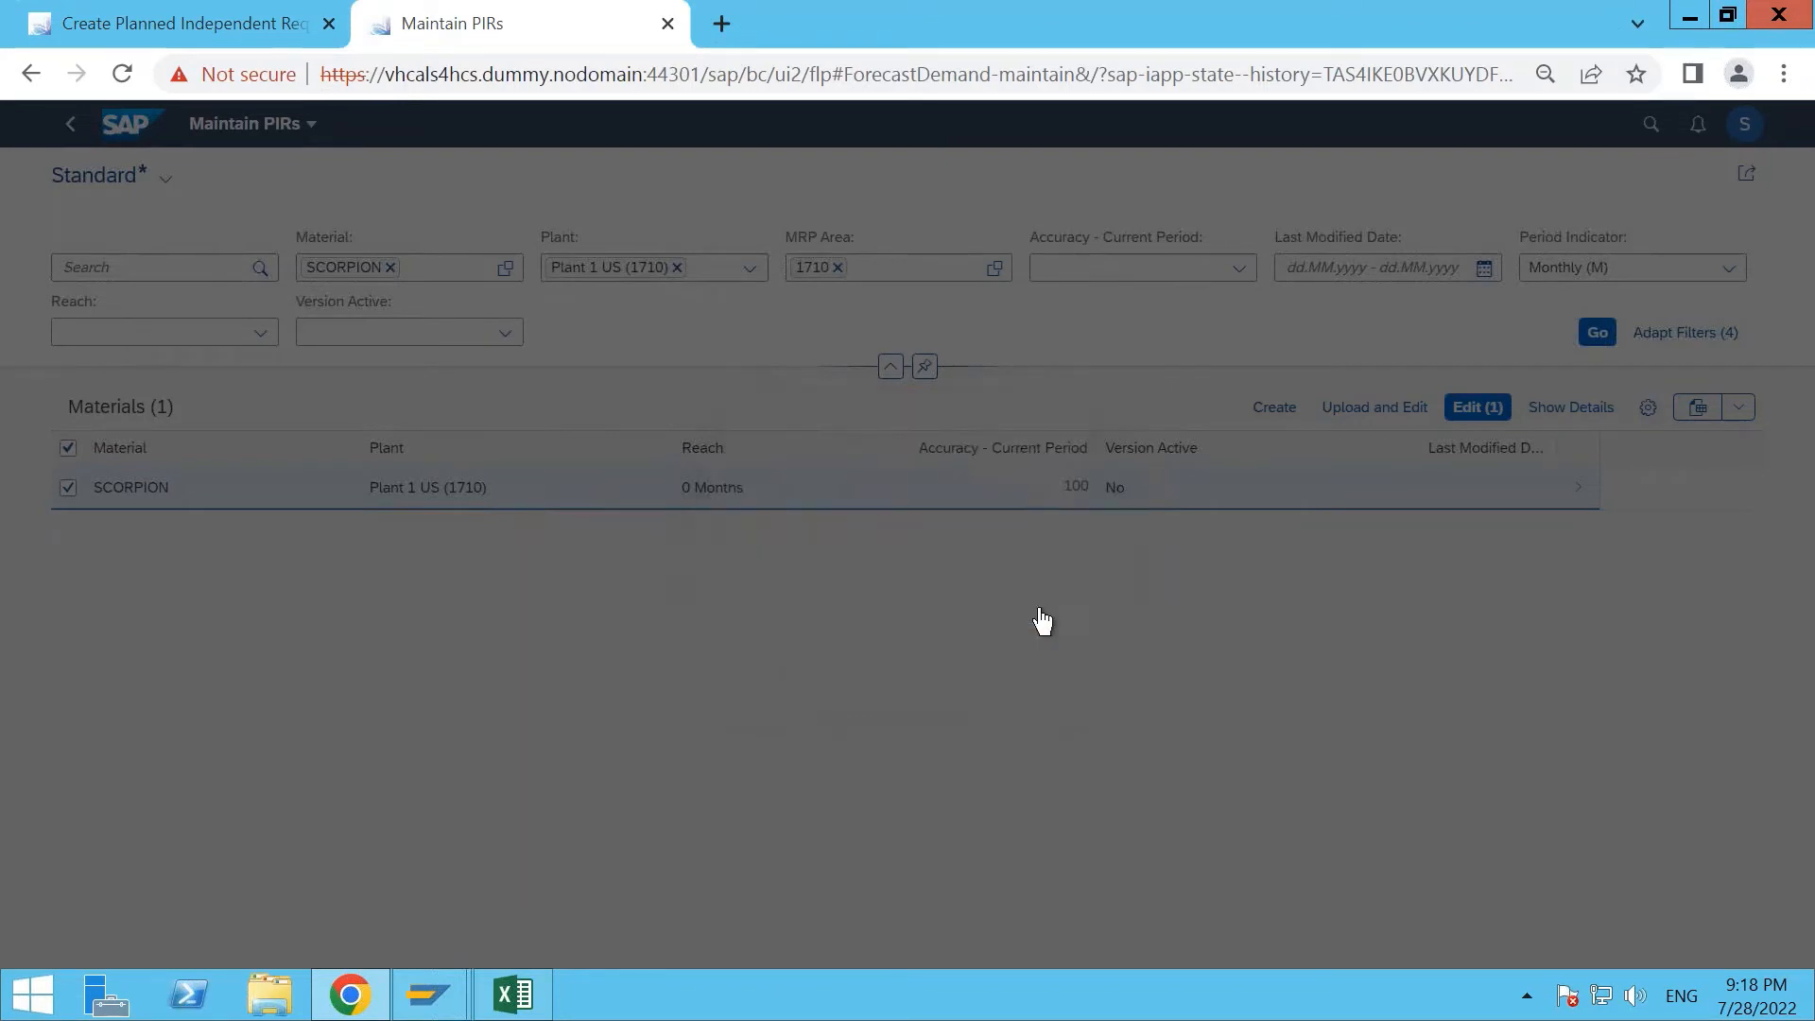
Create PIRs for SCORPION with version 00 (REQUIREMENTS PLAN) and requirements type LSF (Make-to-stock production), opening the period quantities for editing.
click(1274, 408)
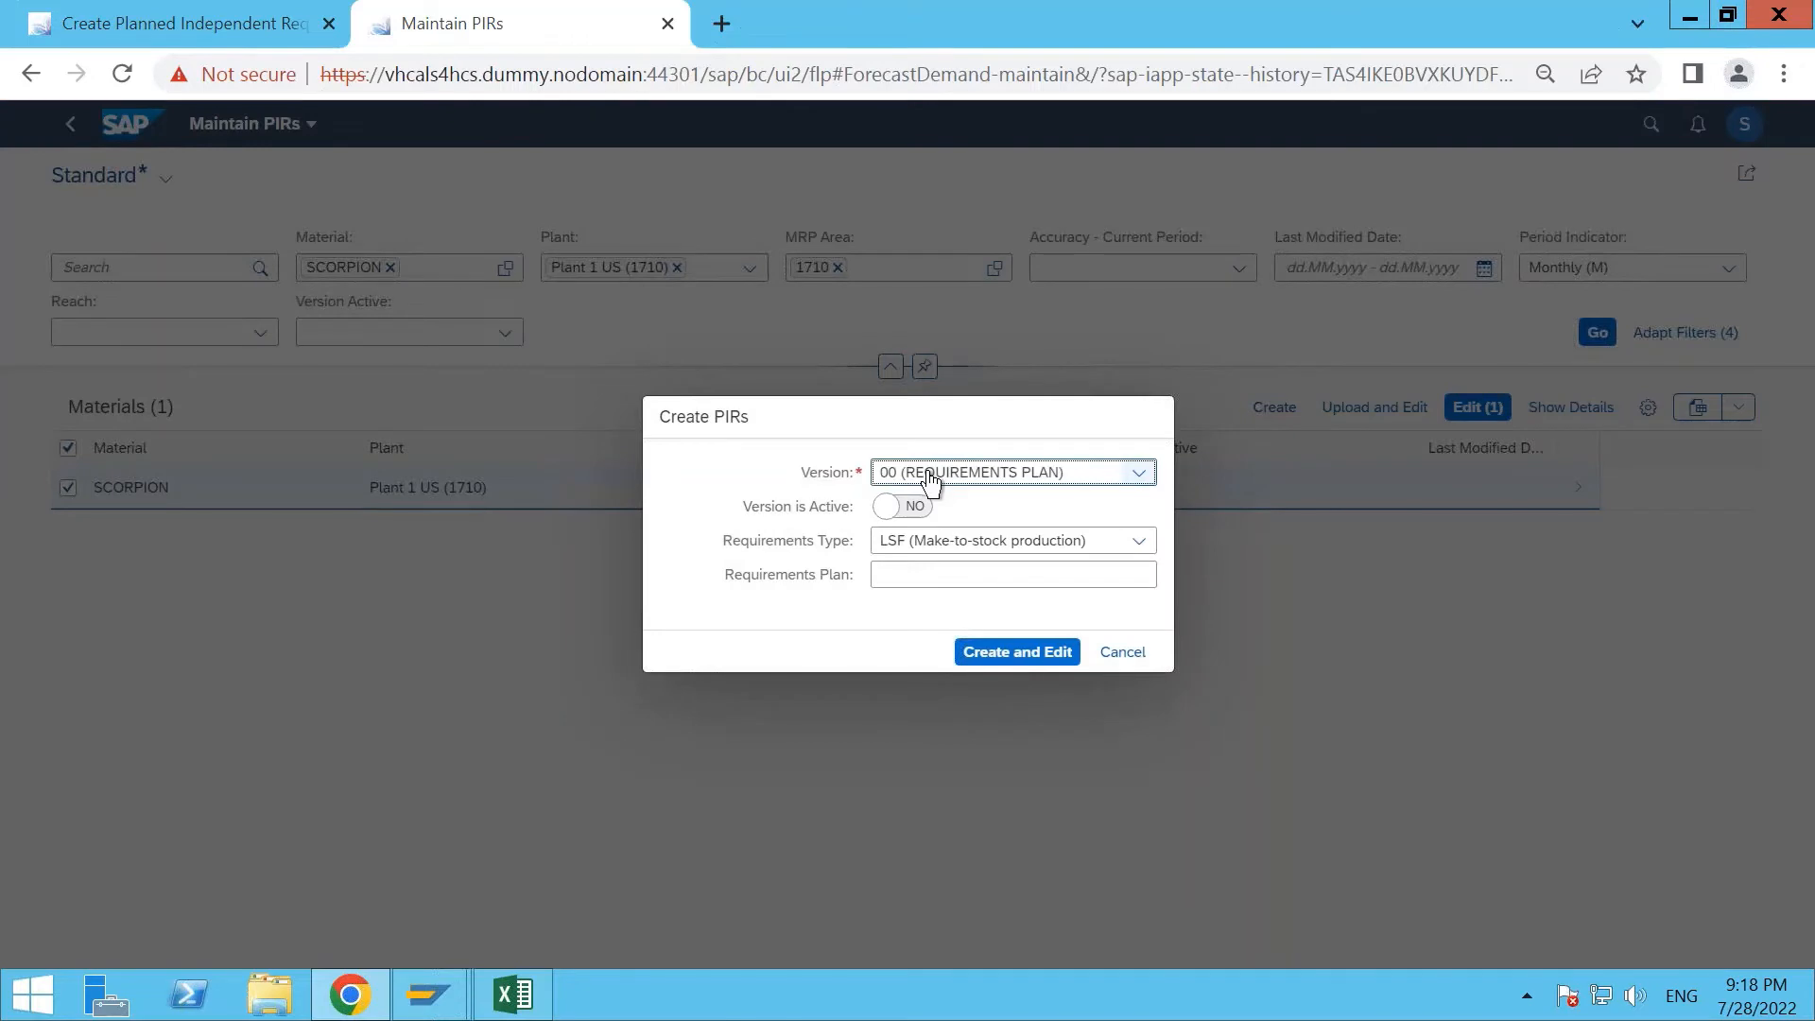
click(929, 476)
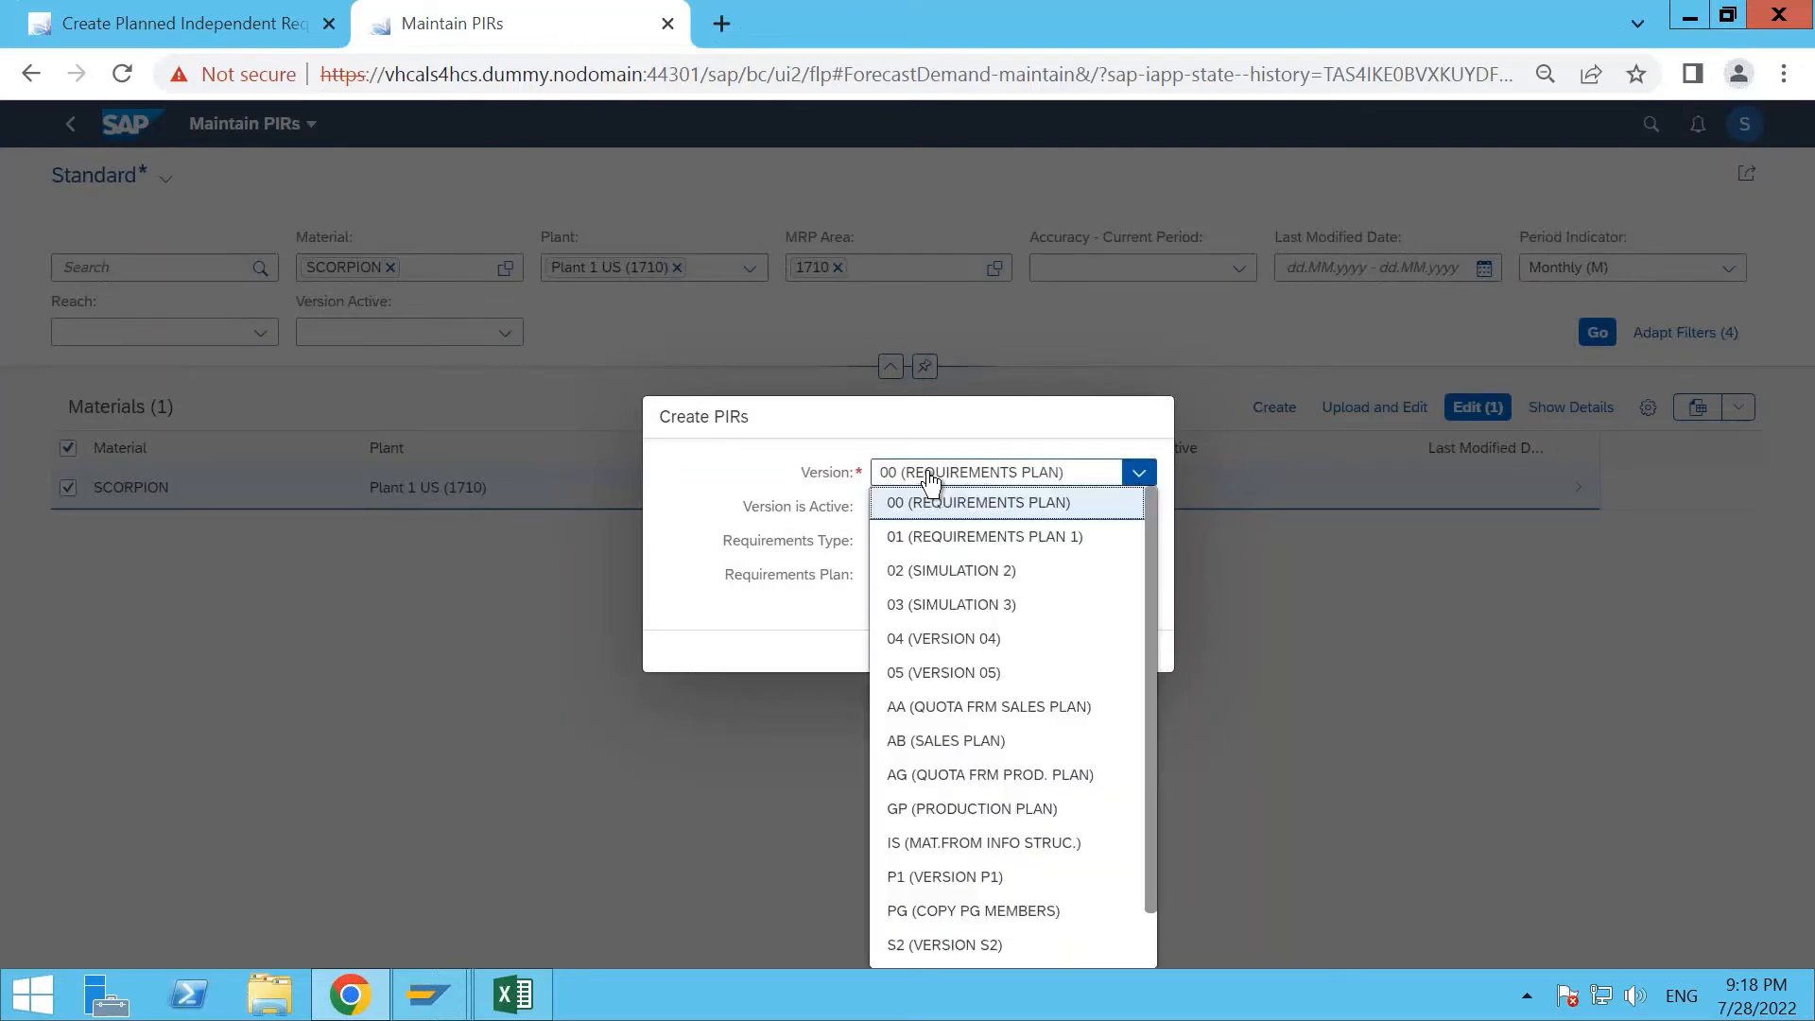
click(931, 477)
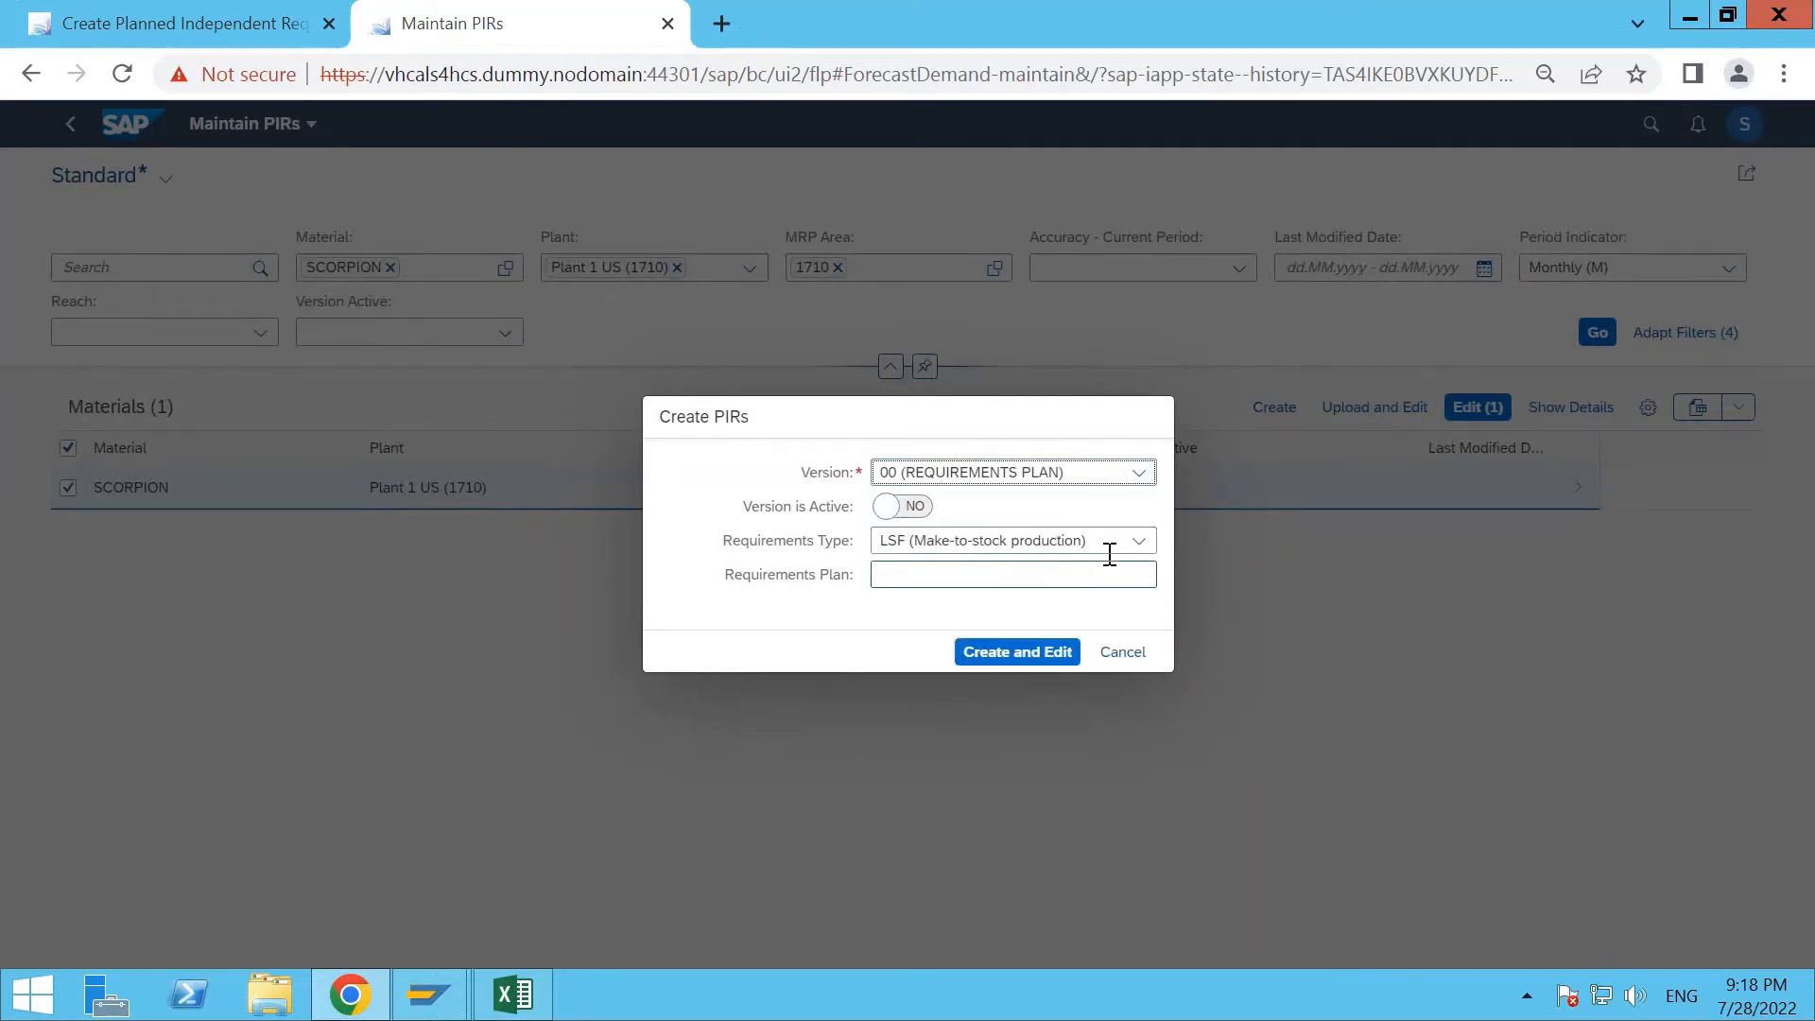
click(1000, 667)
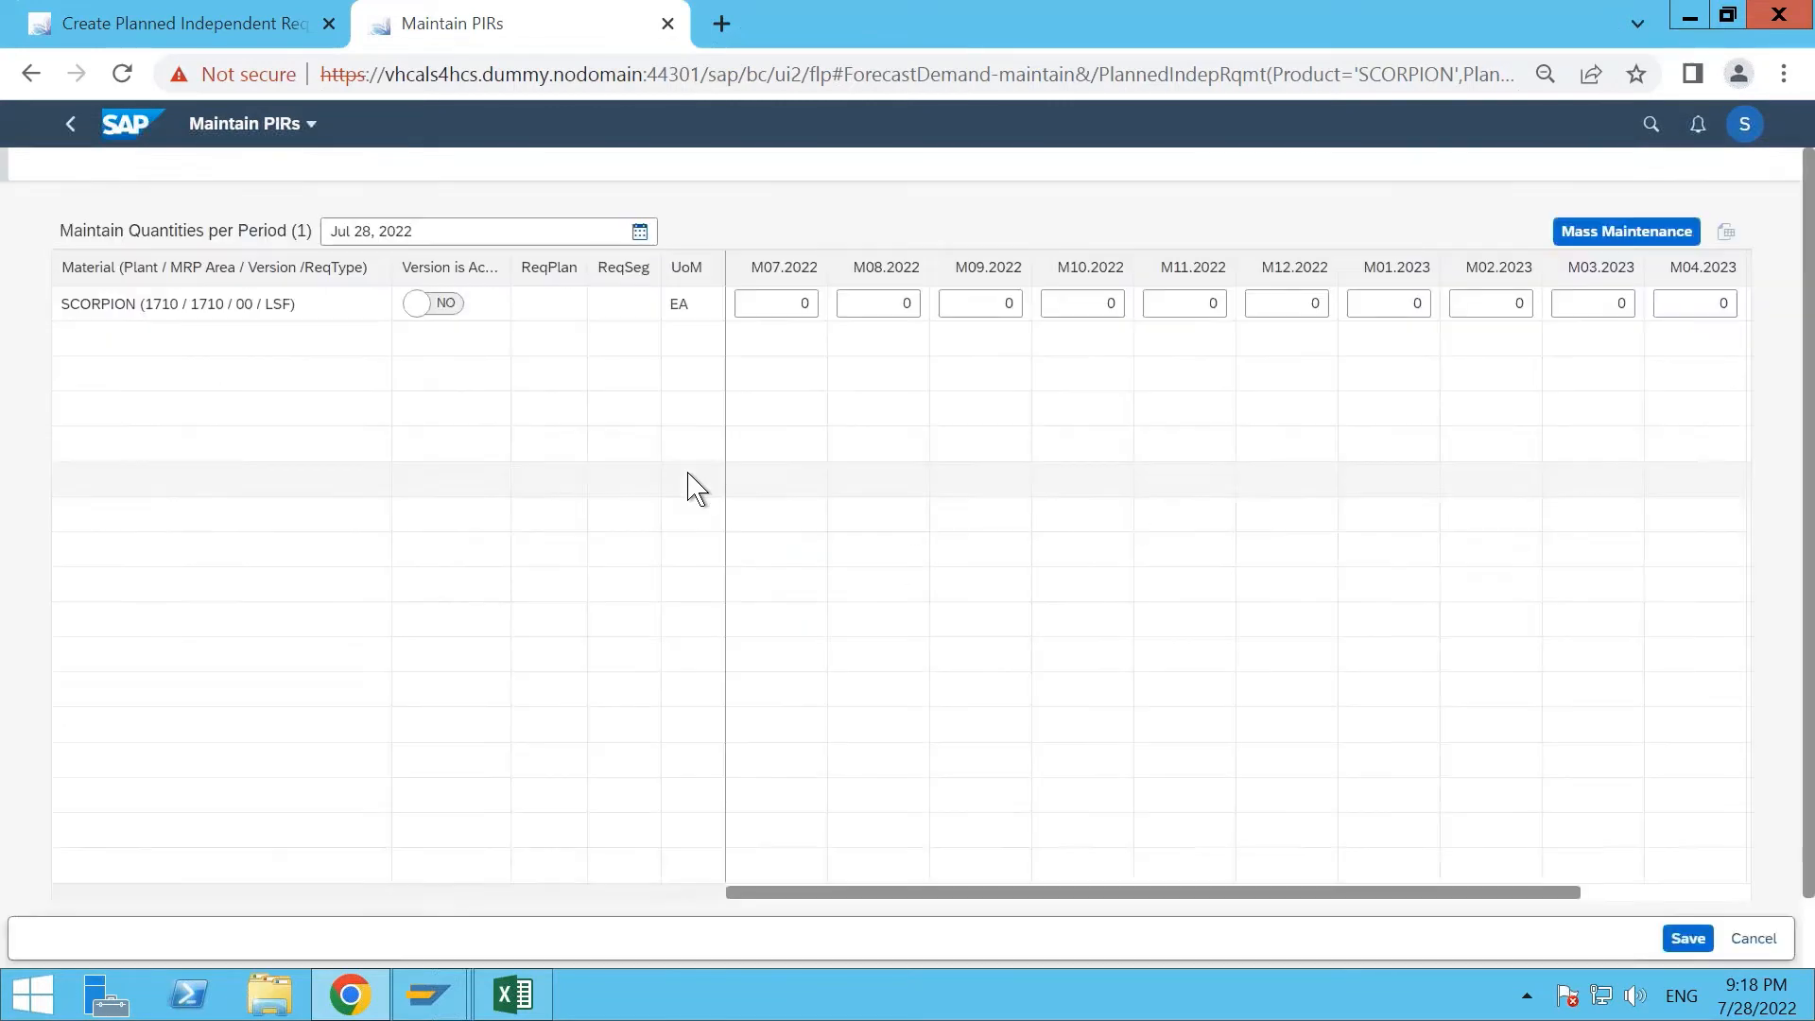
Enter SCORPION period quantities of 100 for M07.2022, 150 for M08.2022 and 200 for M09.2022, and save the PIRs.
click(794, 307)
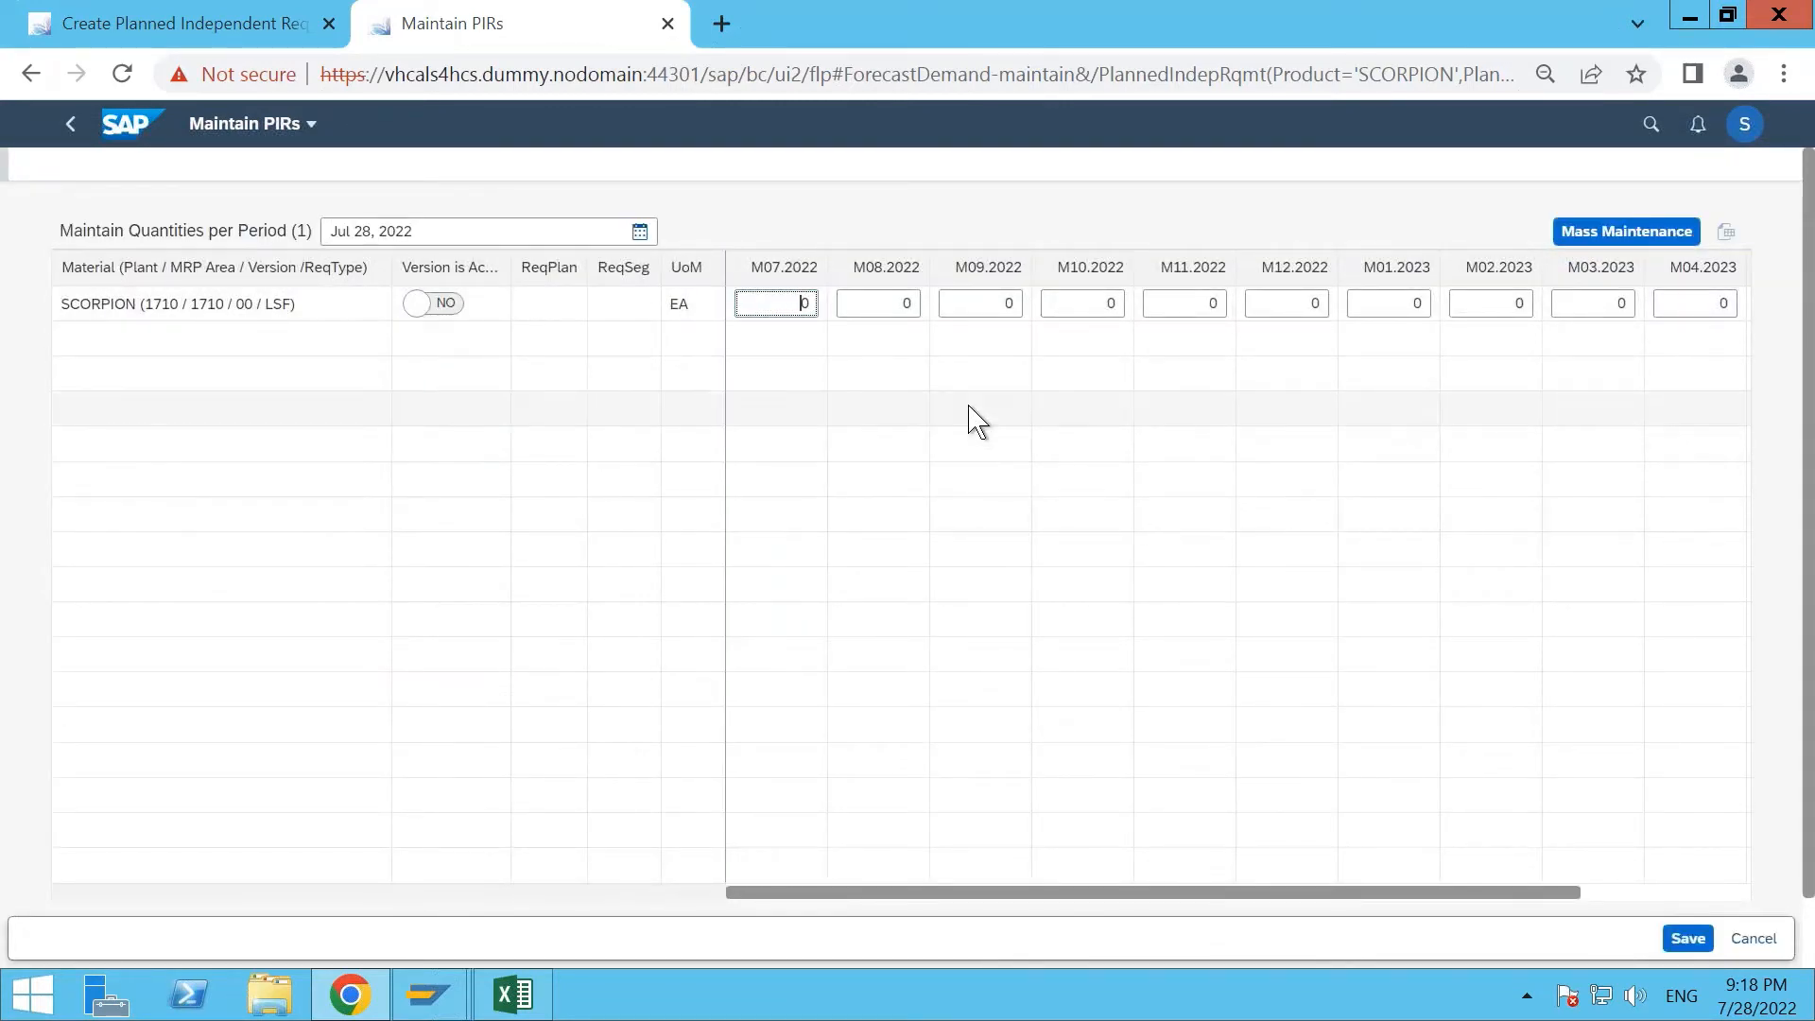
key(Delete)
text(100)
click(896, 303)
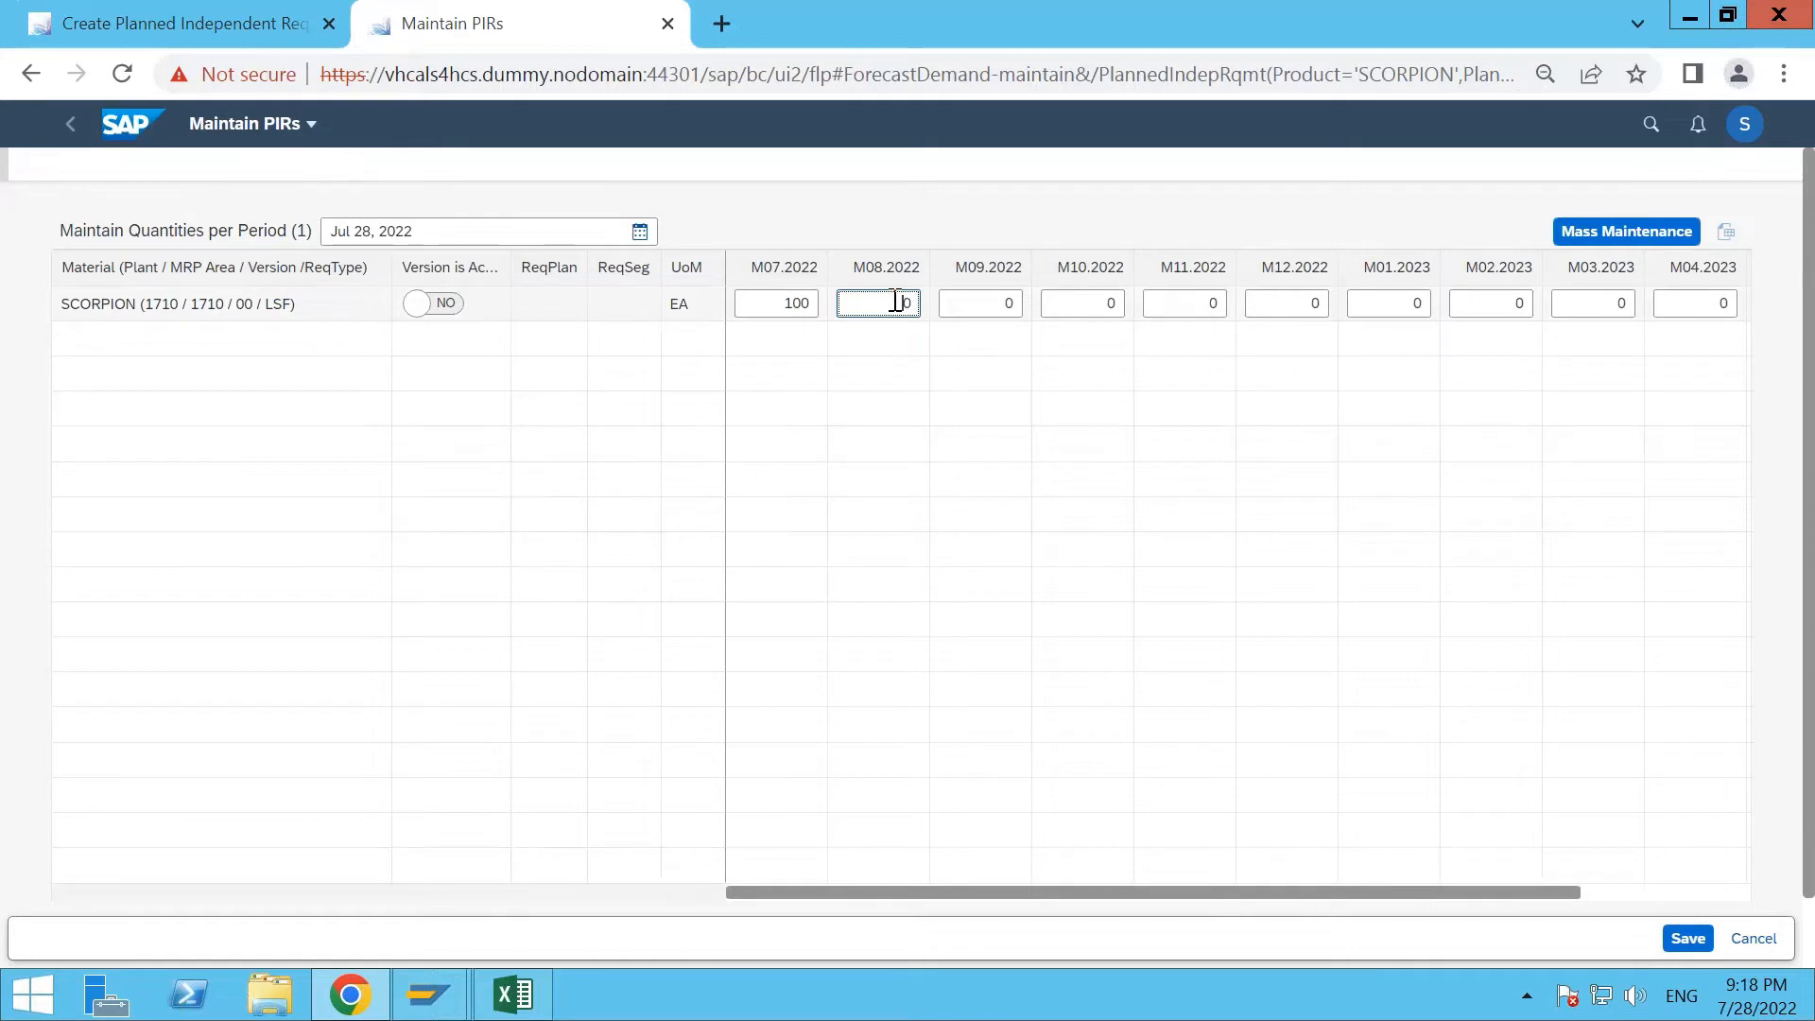
key(Delete)
text(1)
key(BackSpace)
key(BackSpace)
text(1)
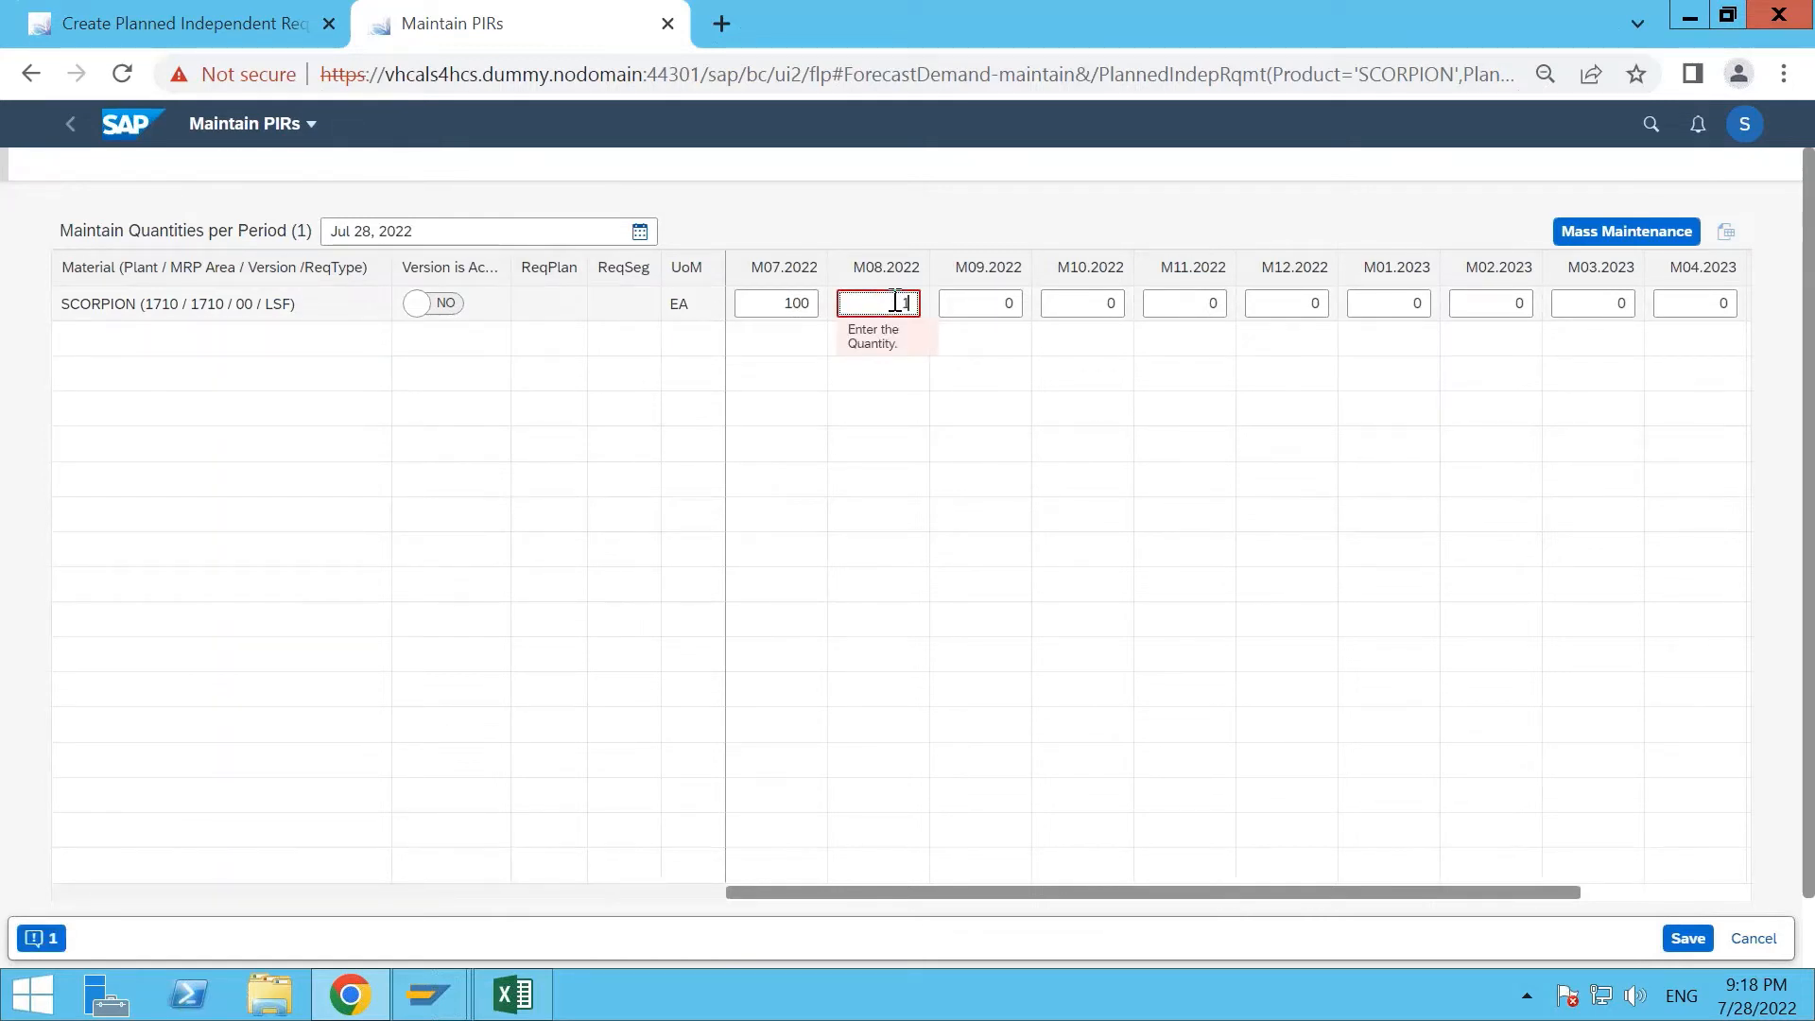
text(50)
key(Tab)
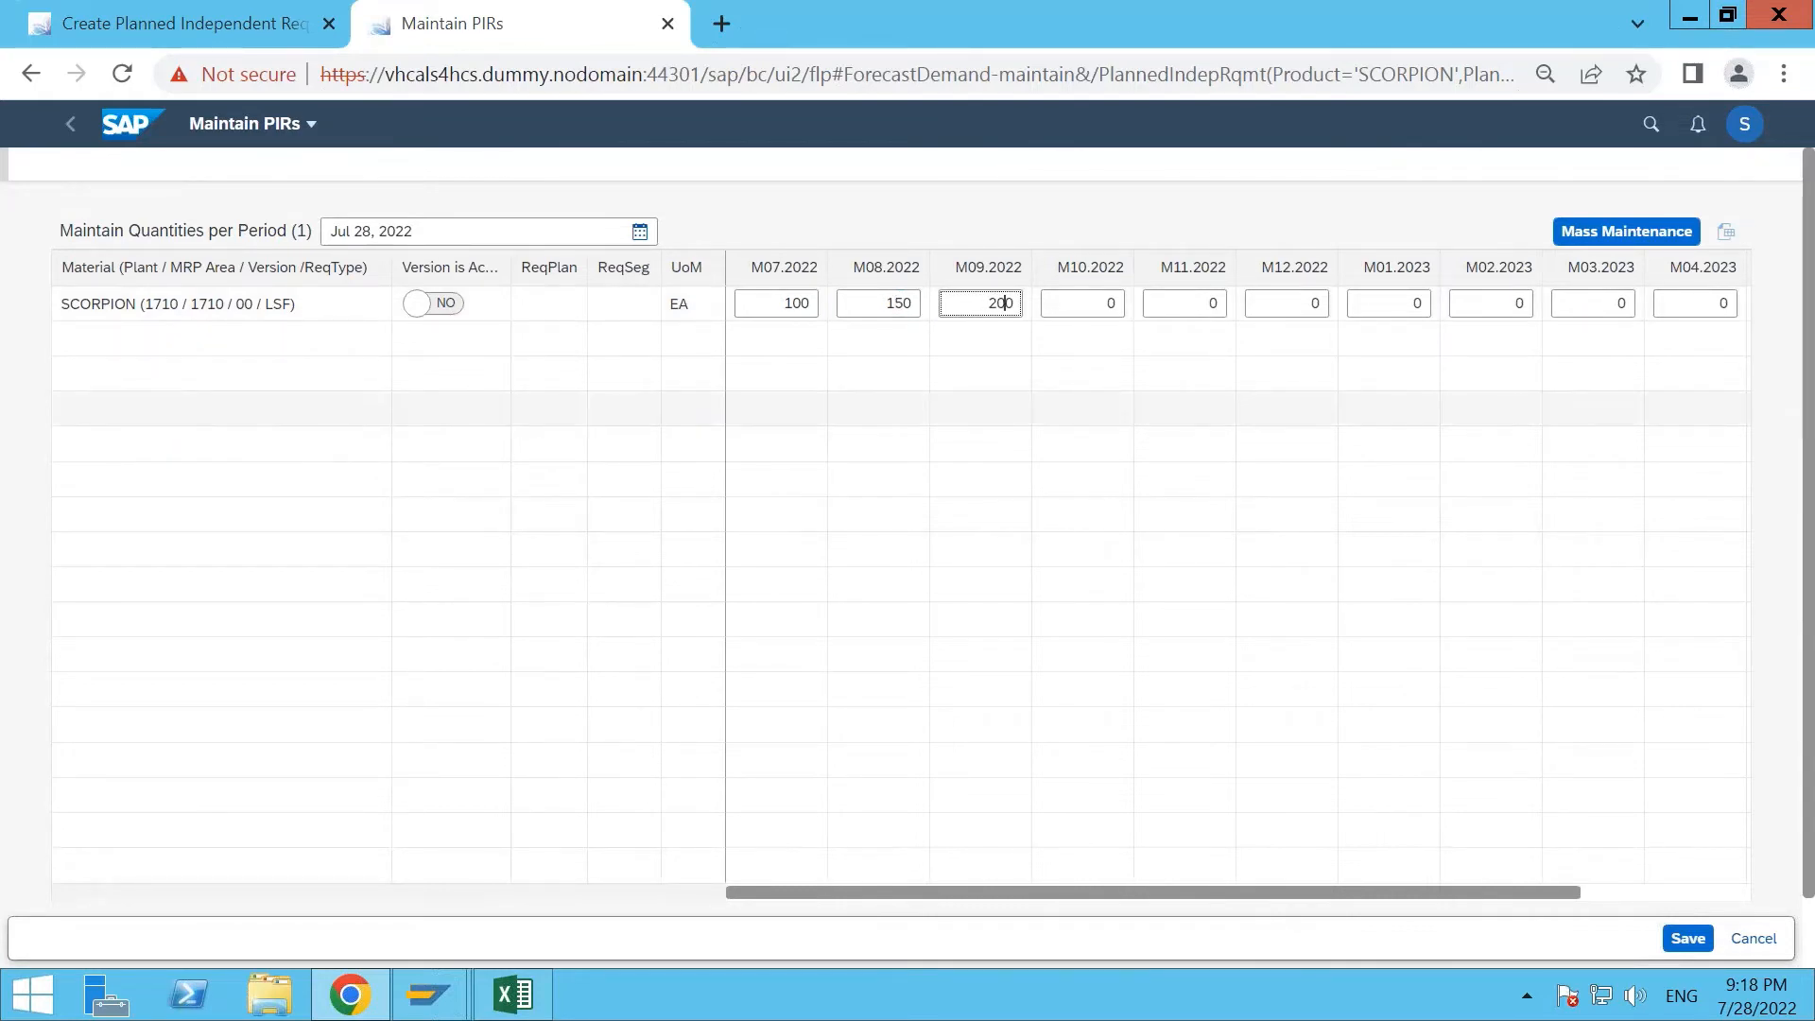
click(1675, 939)
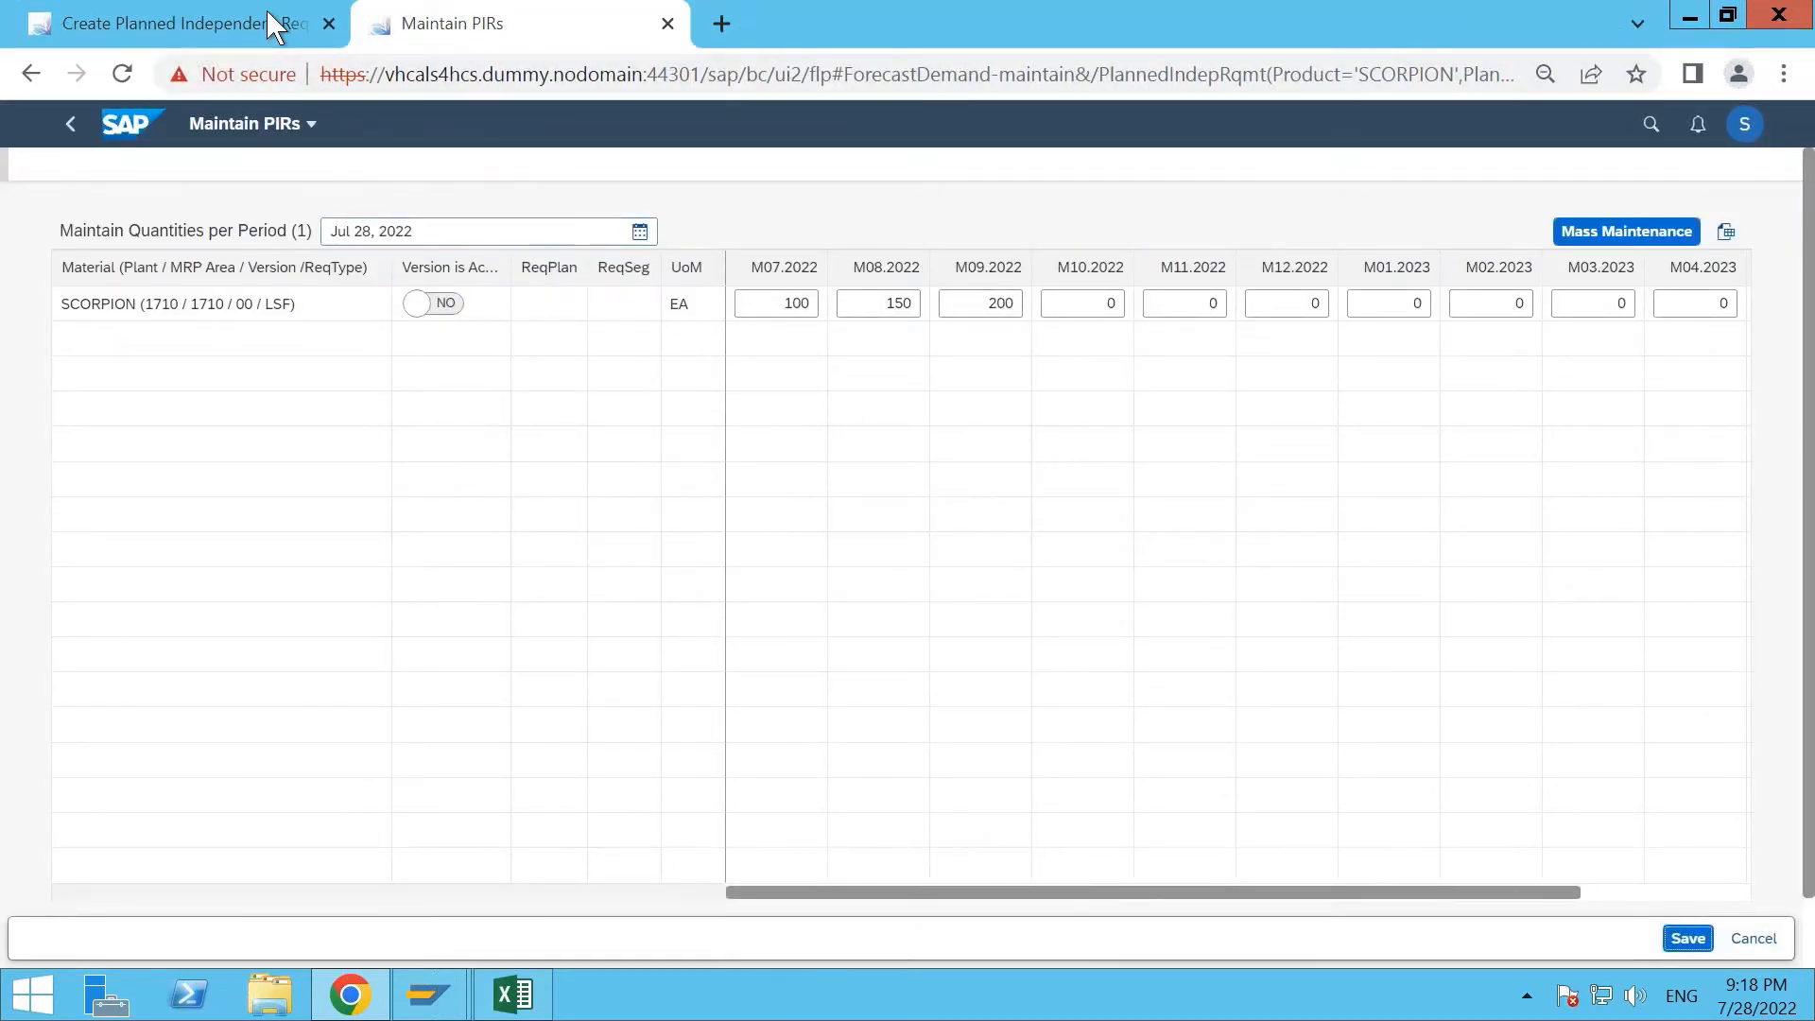
In the other browser tab, return to the home page, search the apps for md04 and open Monitor Stock / Requirements List.
click(268, 15)
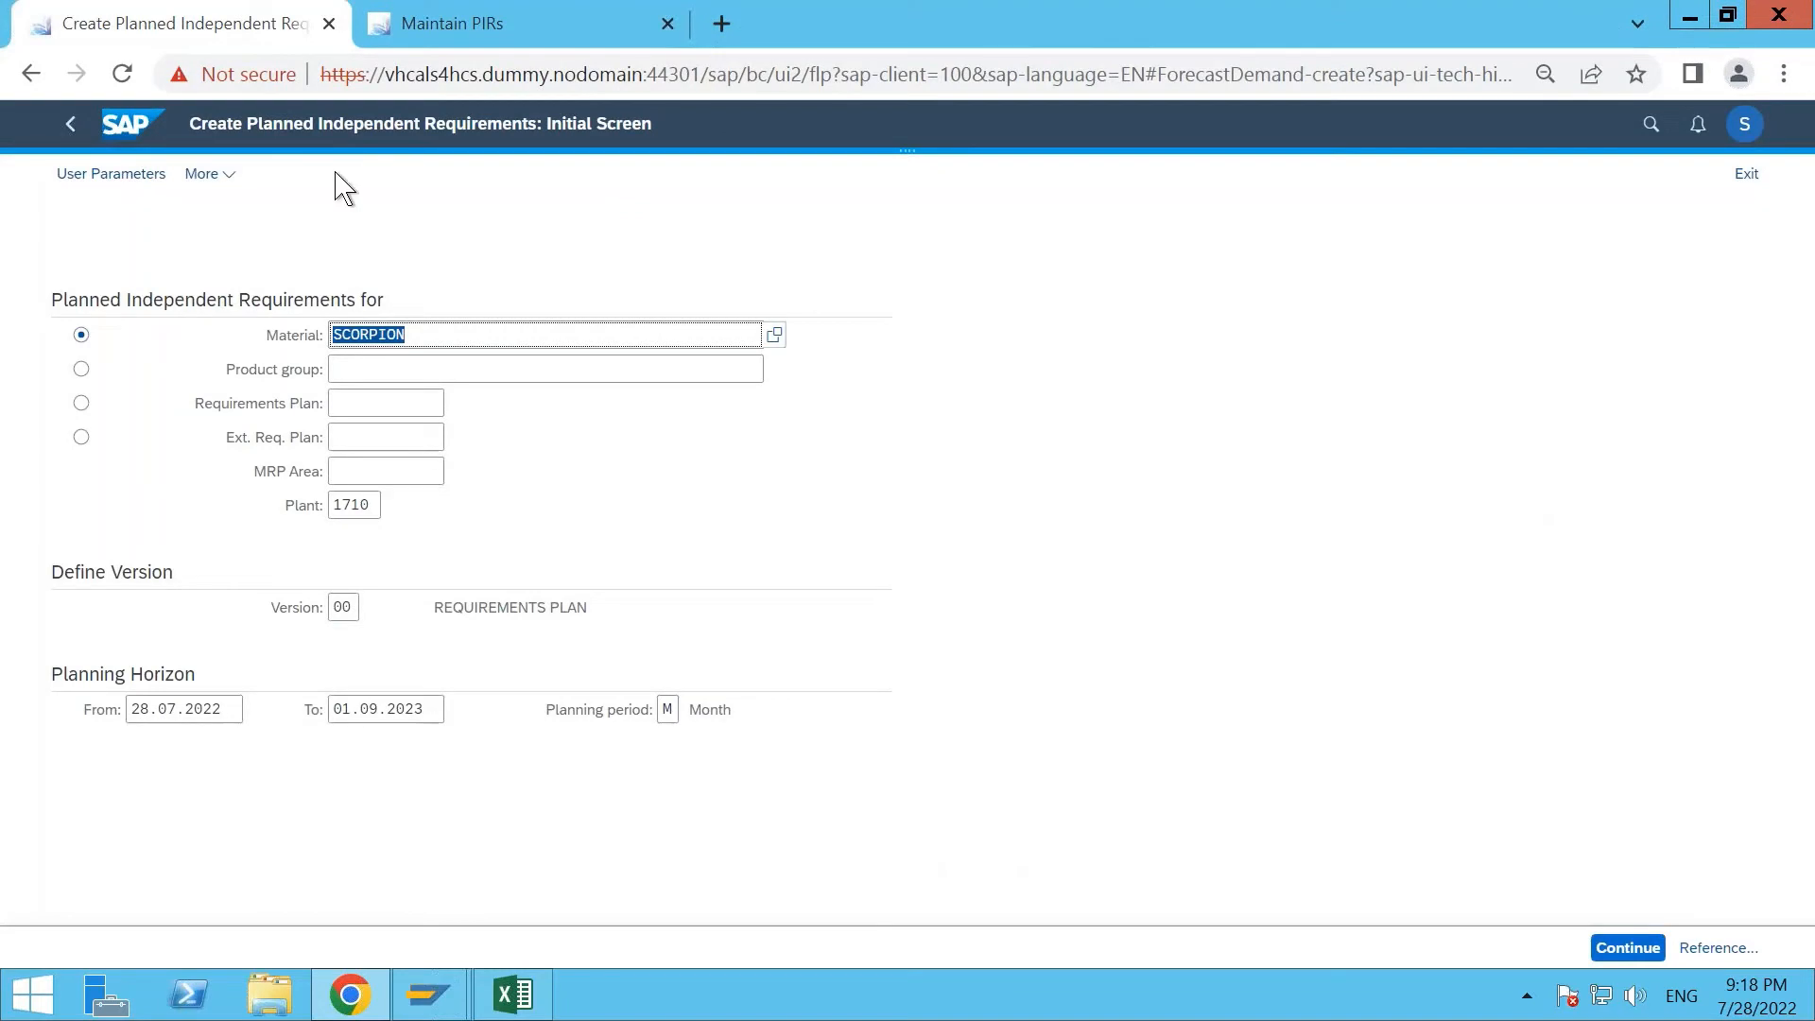
click(133, 130)
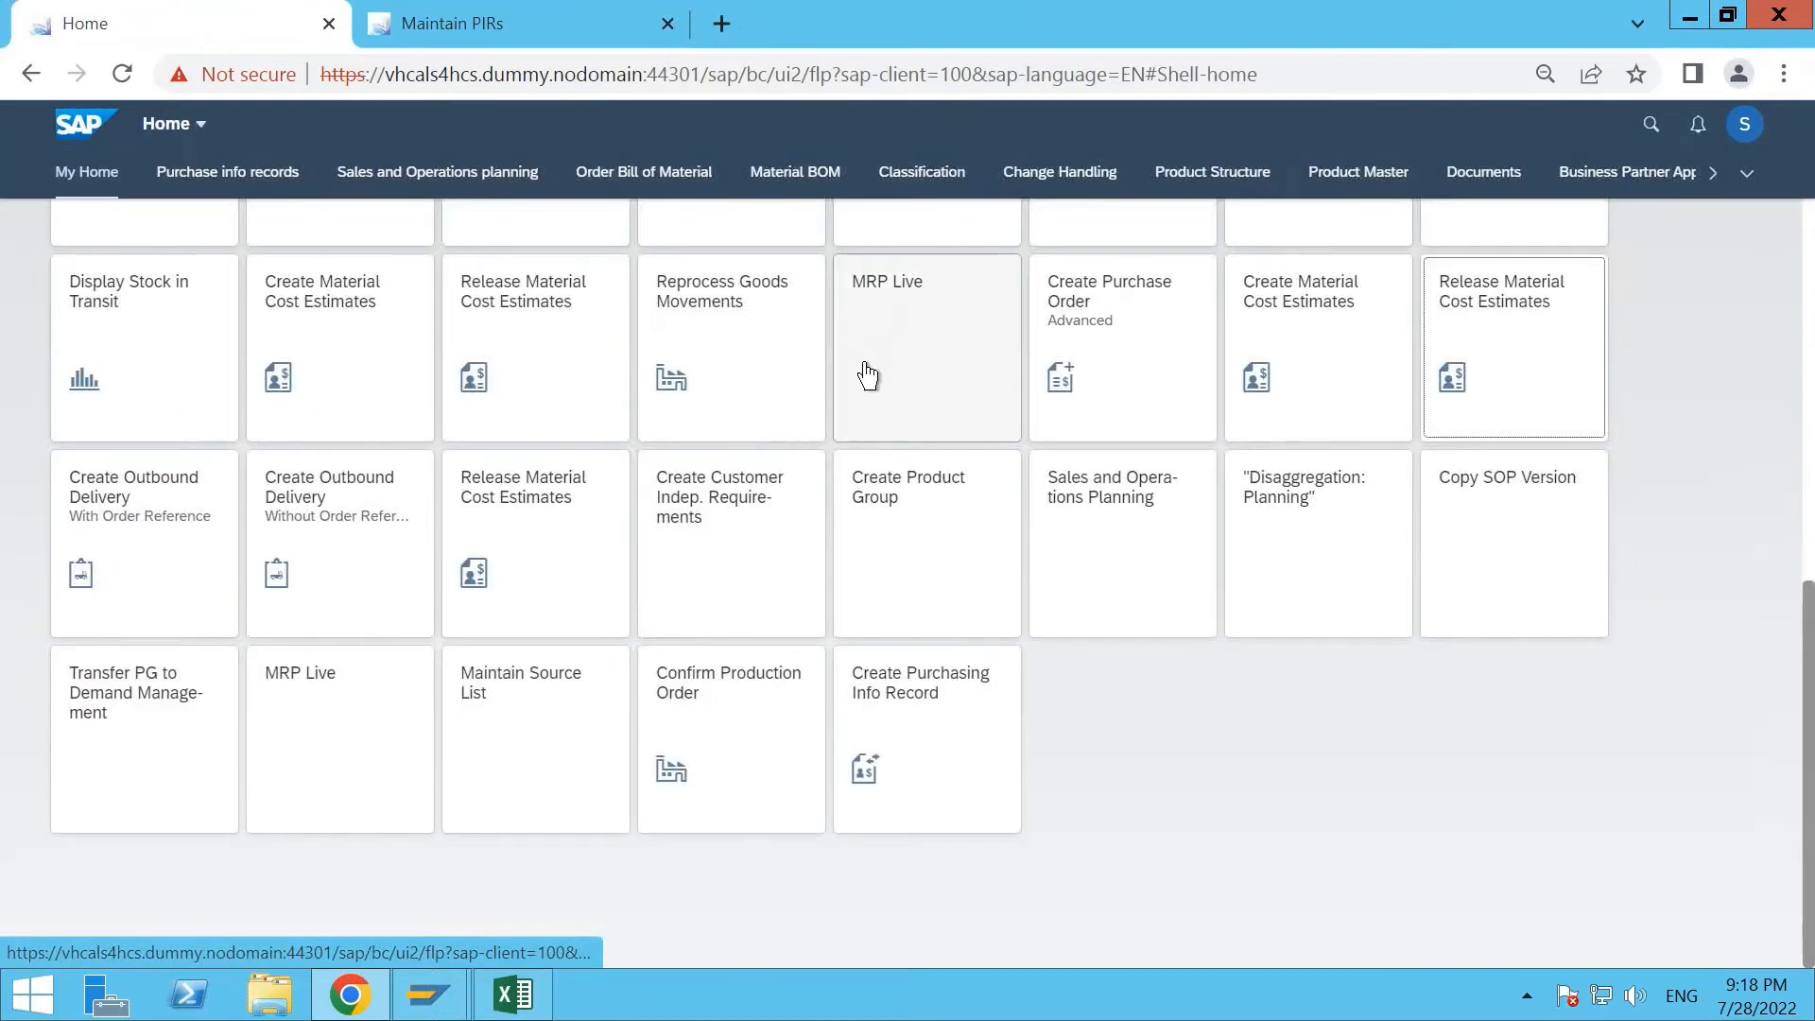
scroll(867, 376, up, 1)
scroll(908, 472, up, 6)
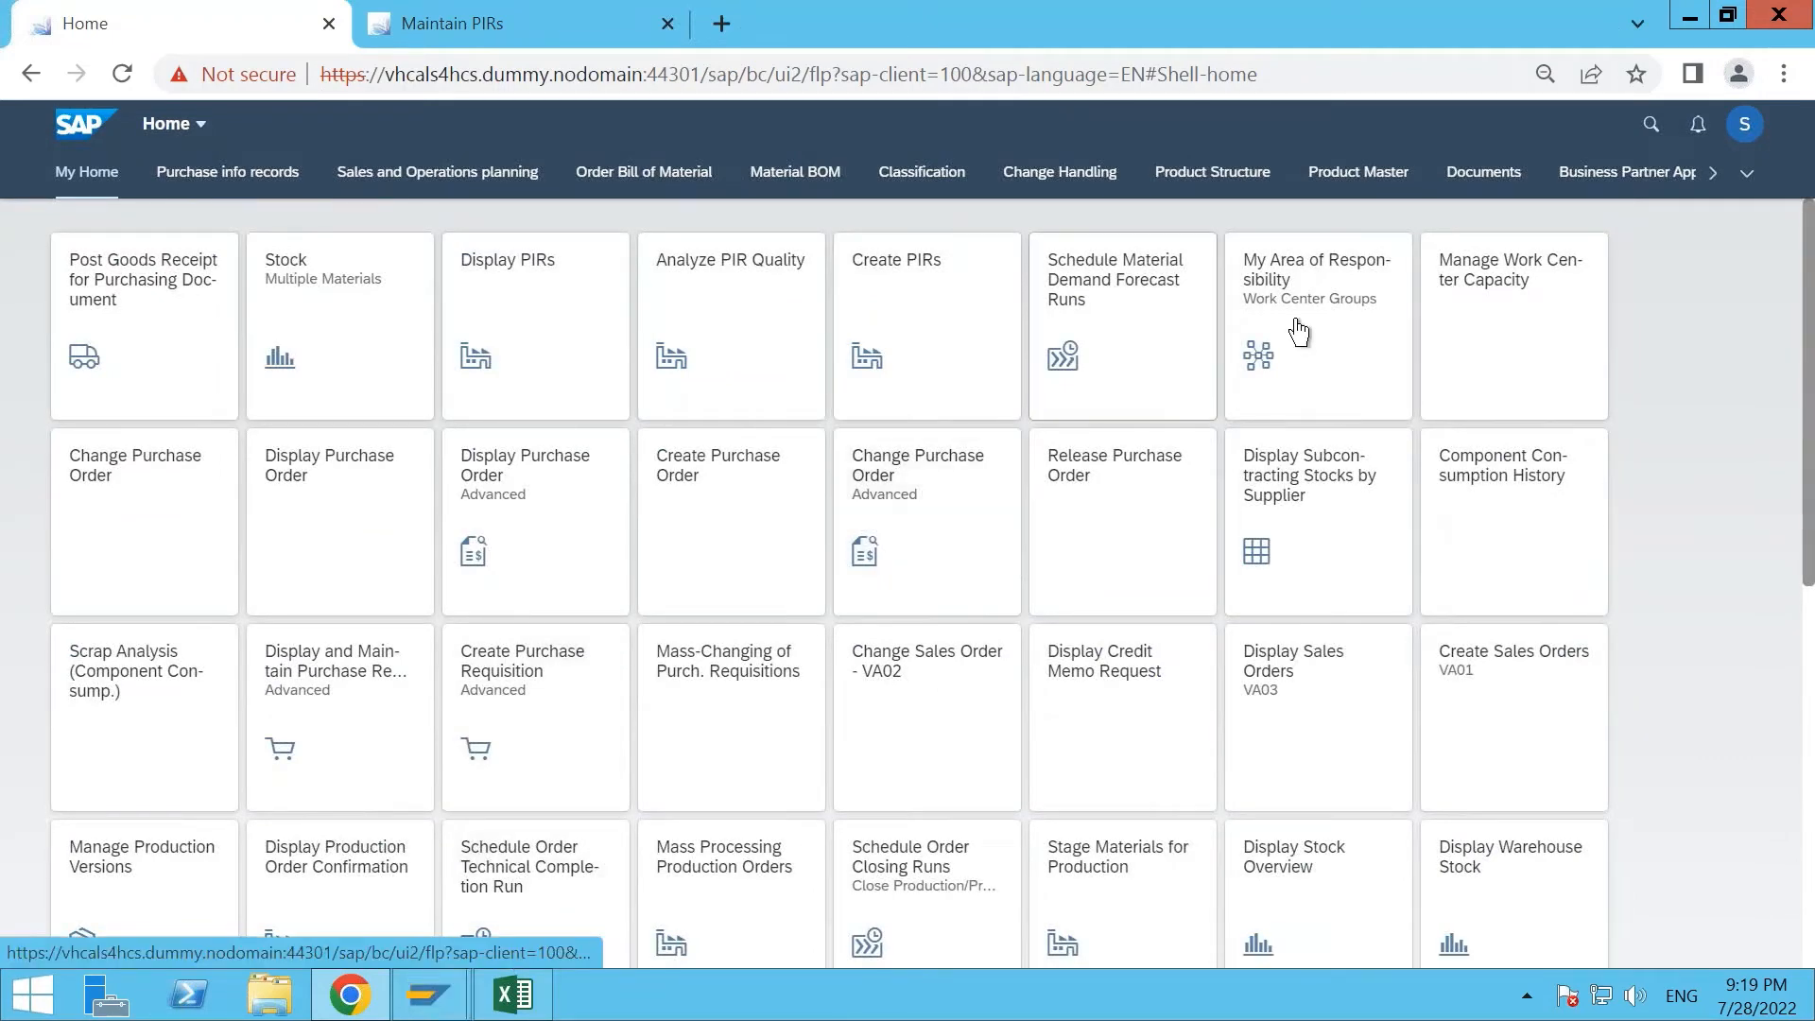
click(1650, 123)
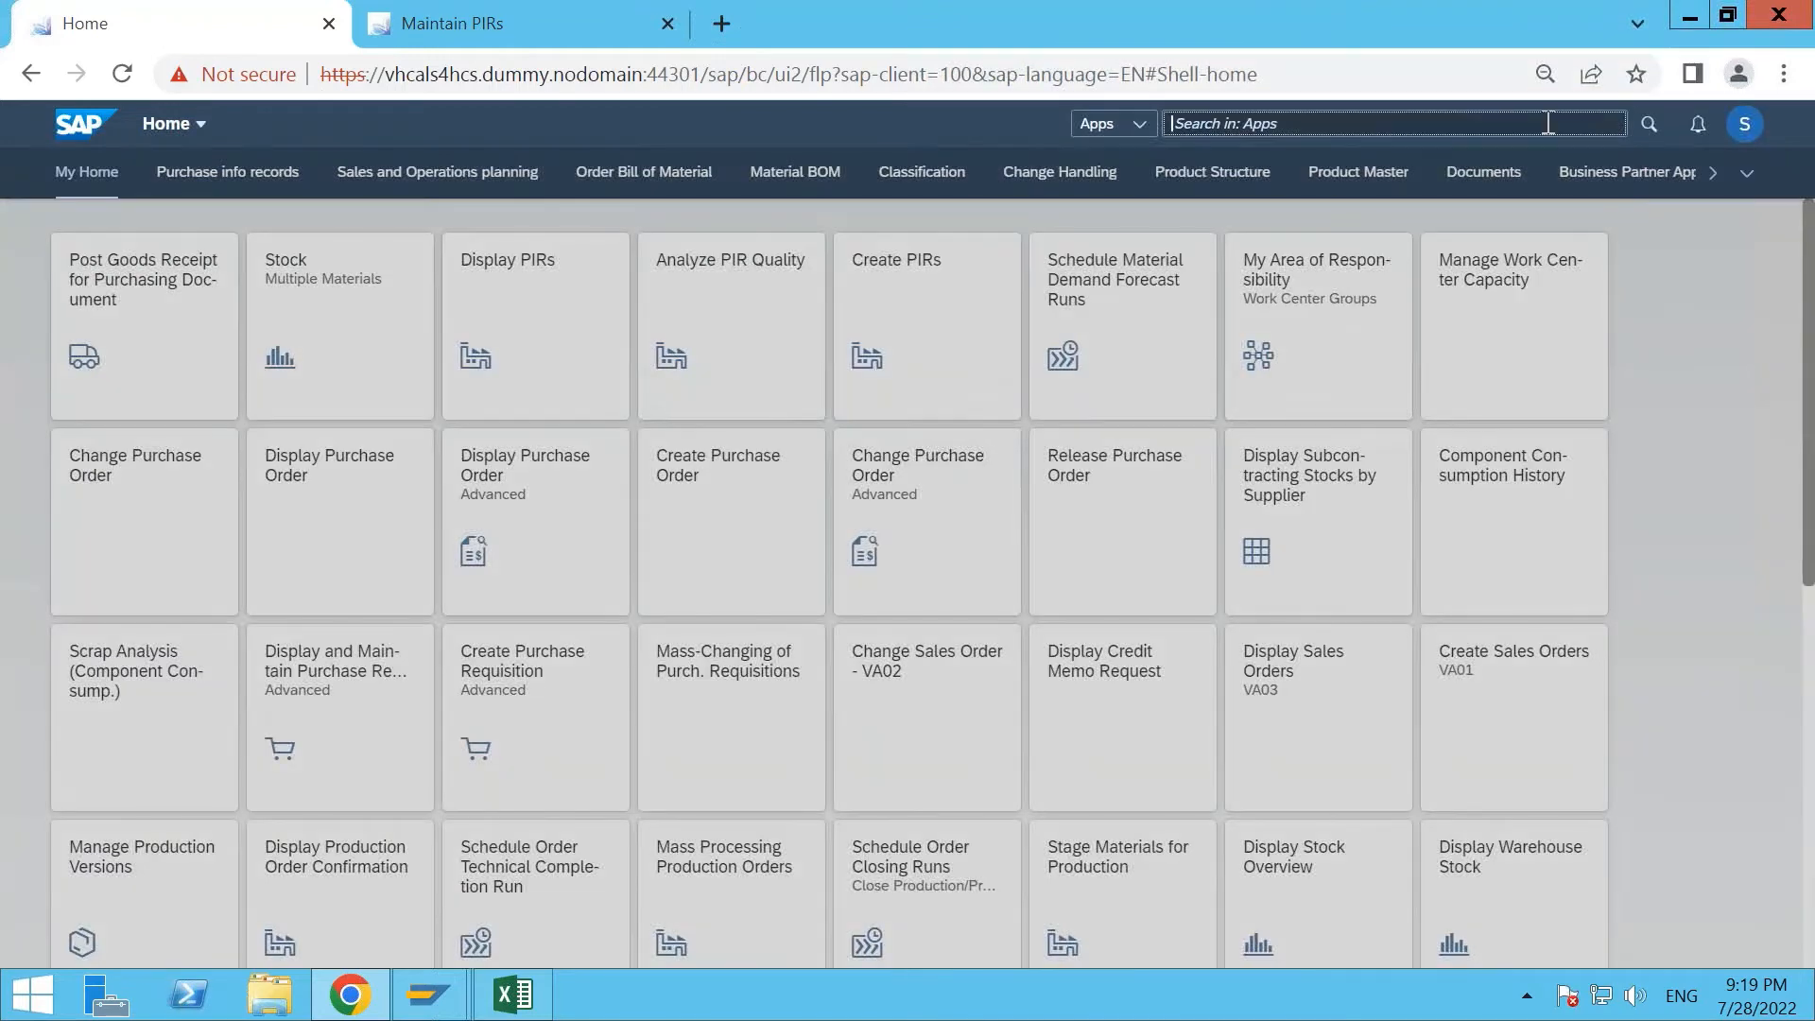
text(md04)
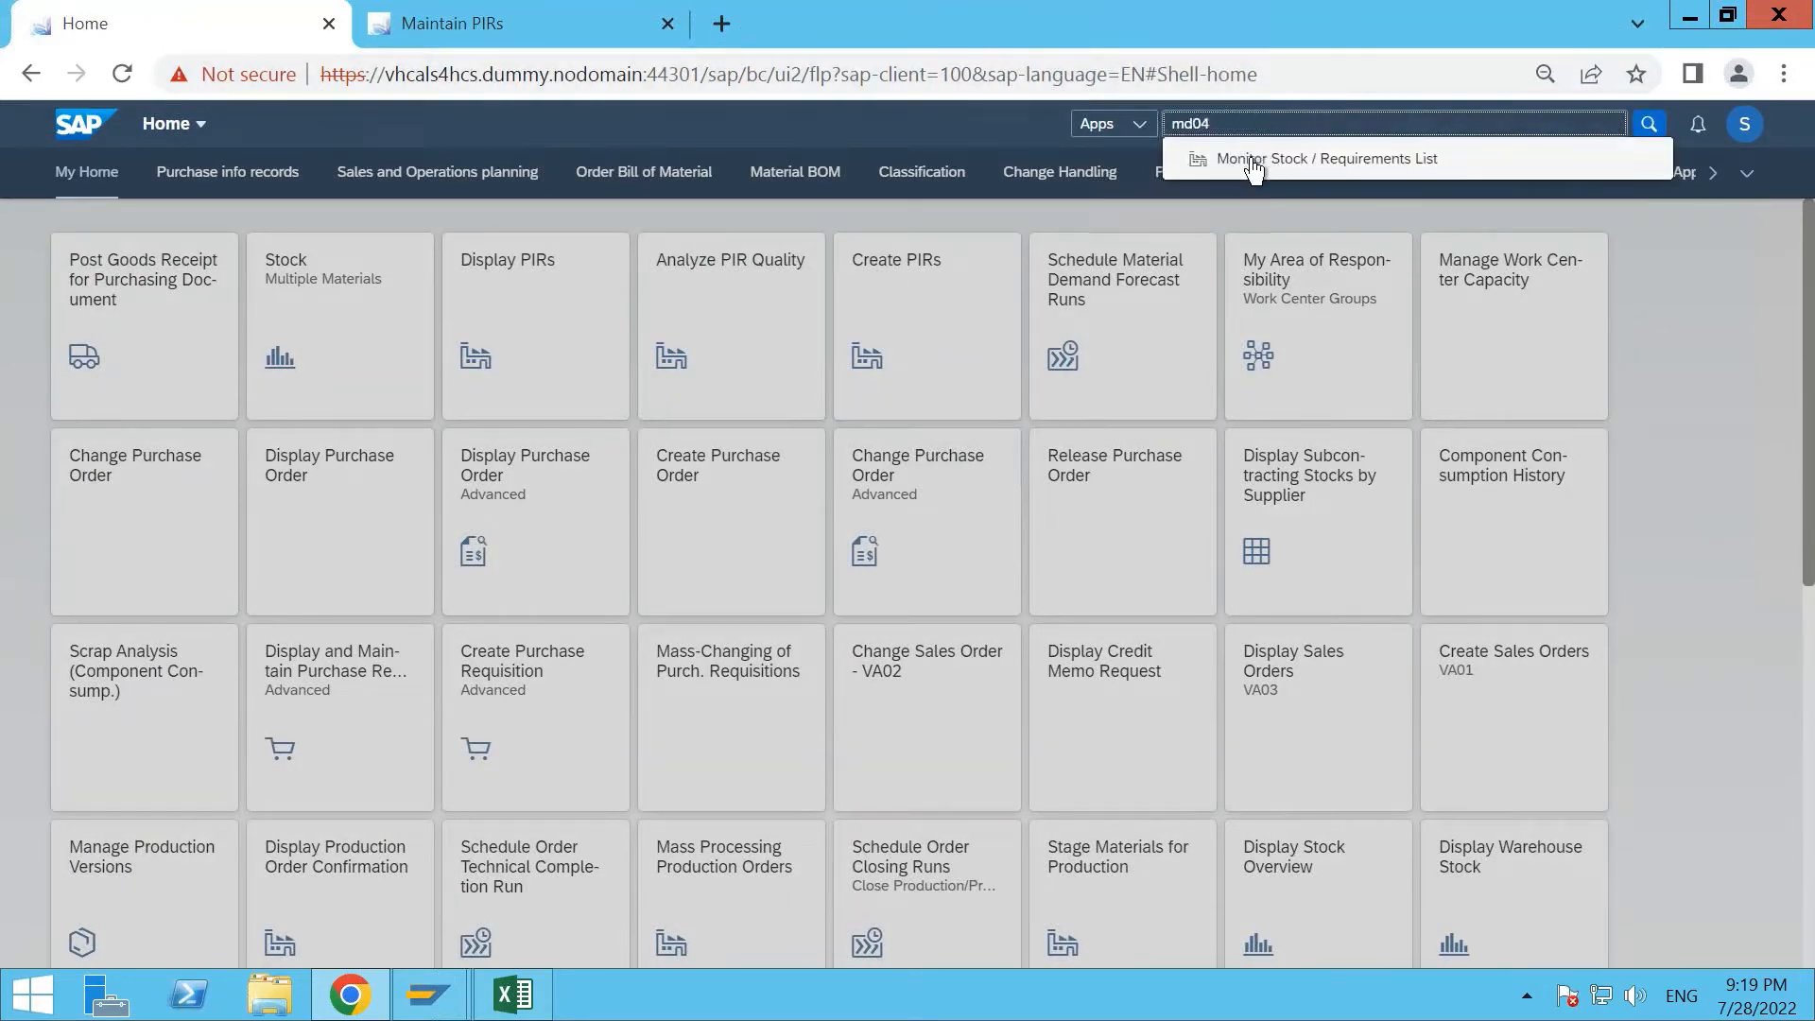
click(1351, 163)
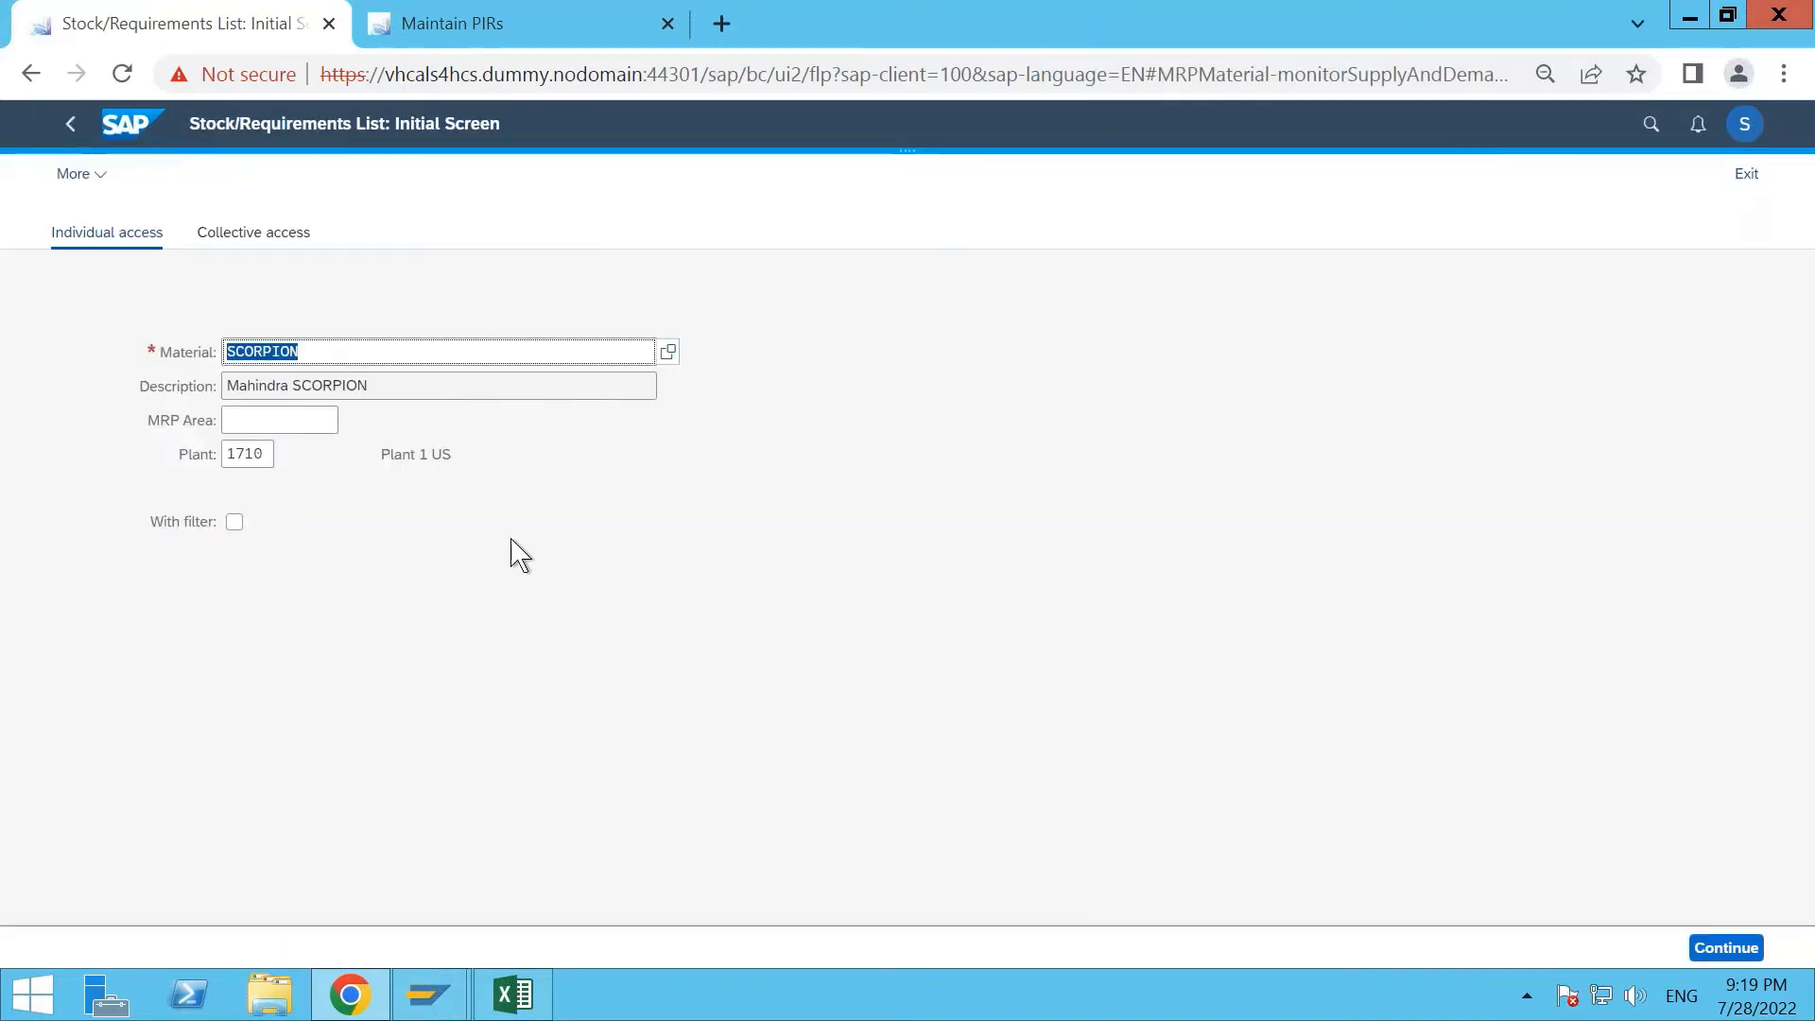
Display the stock/requirements list for SCORPION in plant 1710 and refresh it to check for the planned requirements.
click(1722, 948)
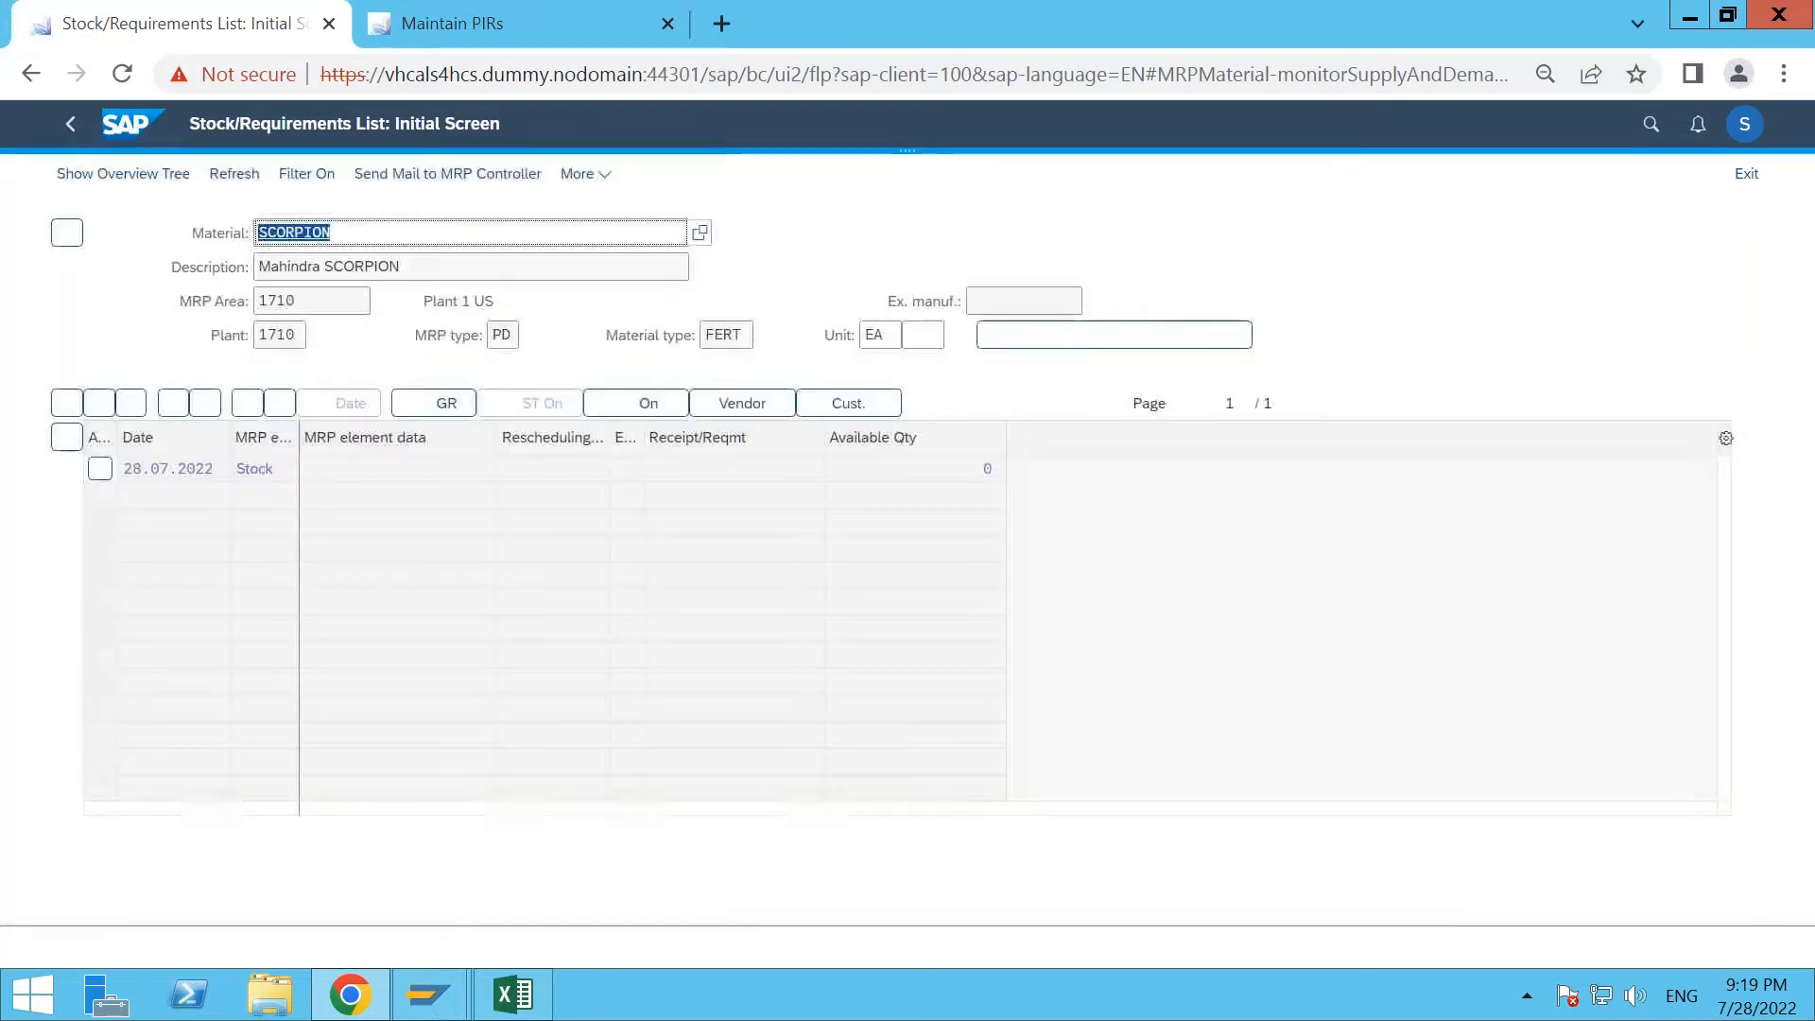
click(241, 176)
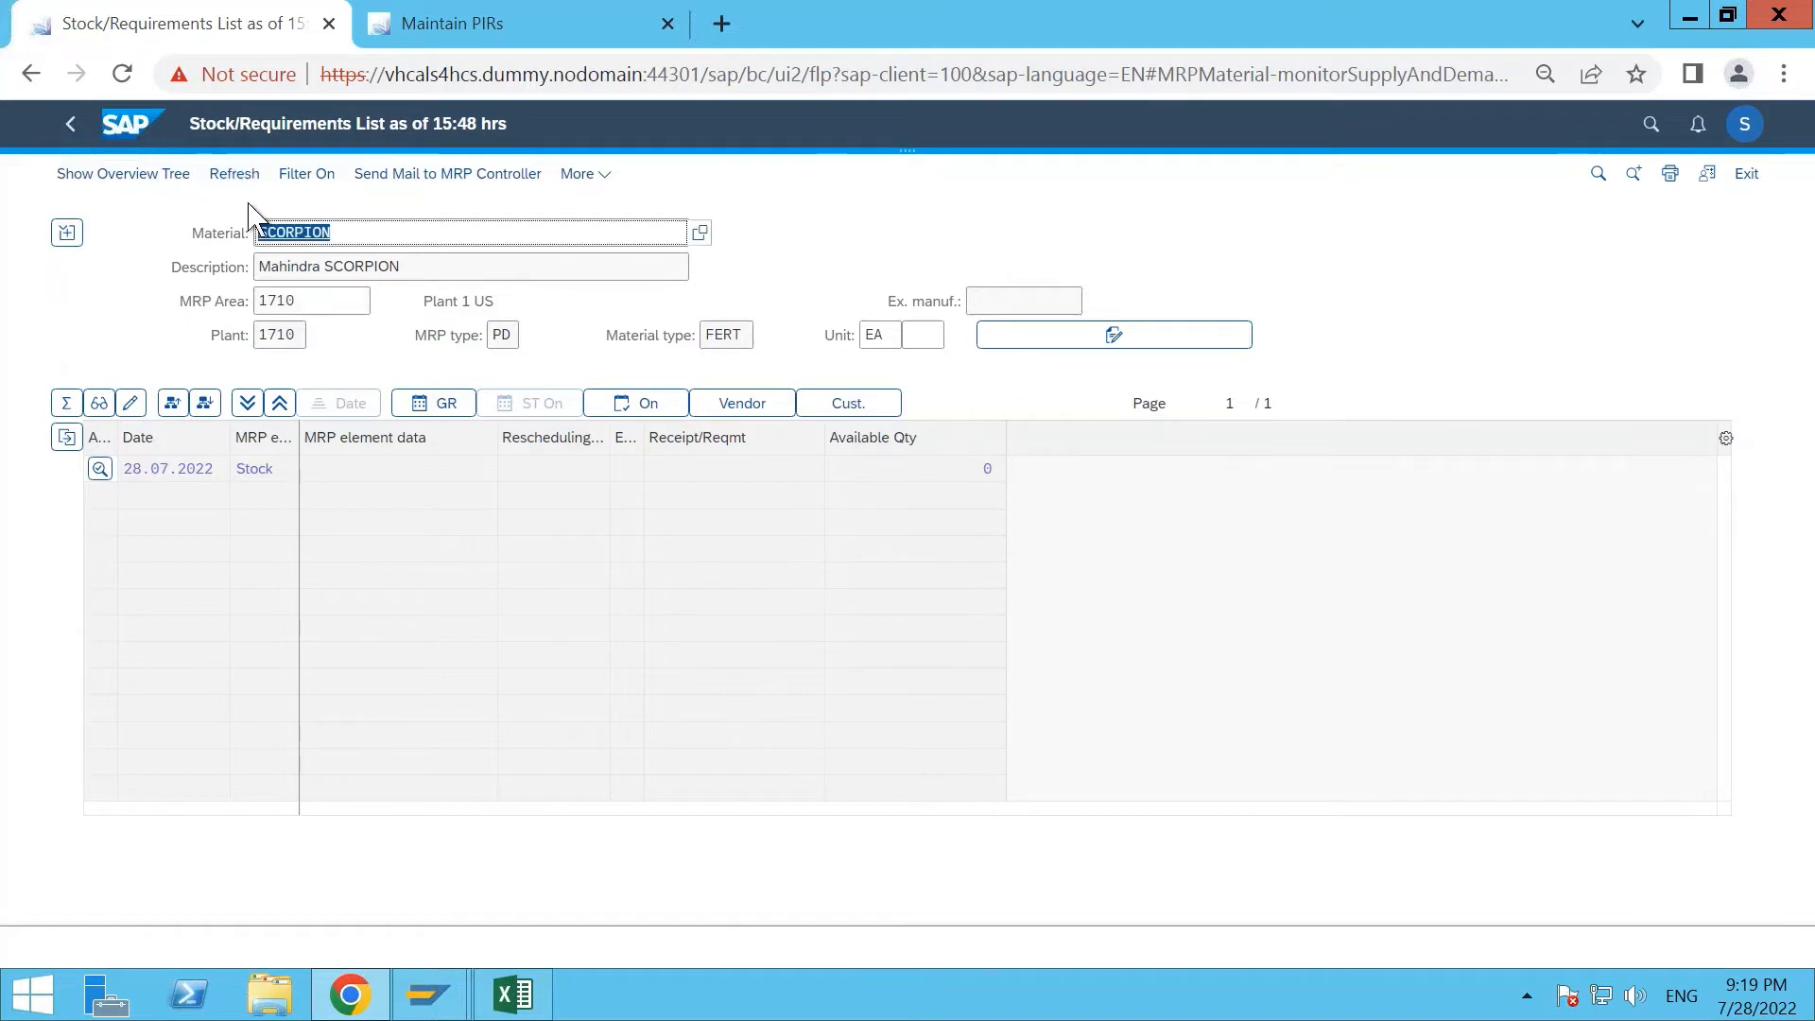
click(247, 178)
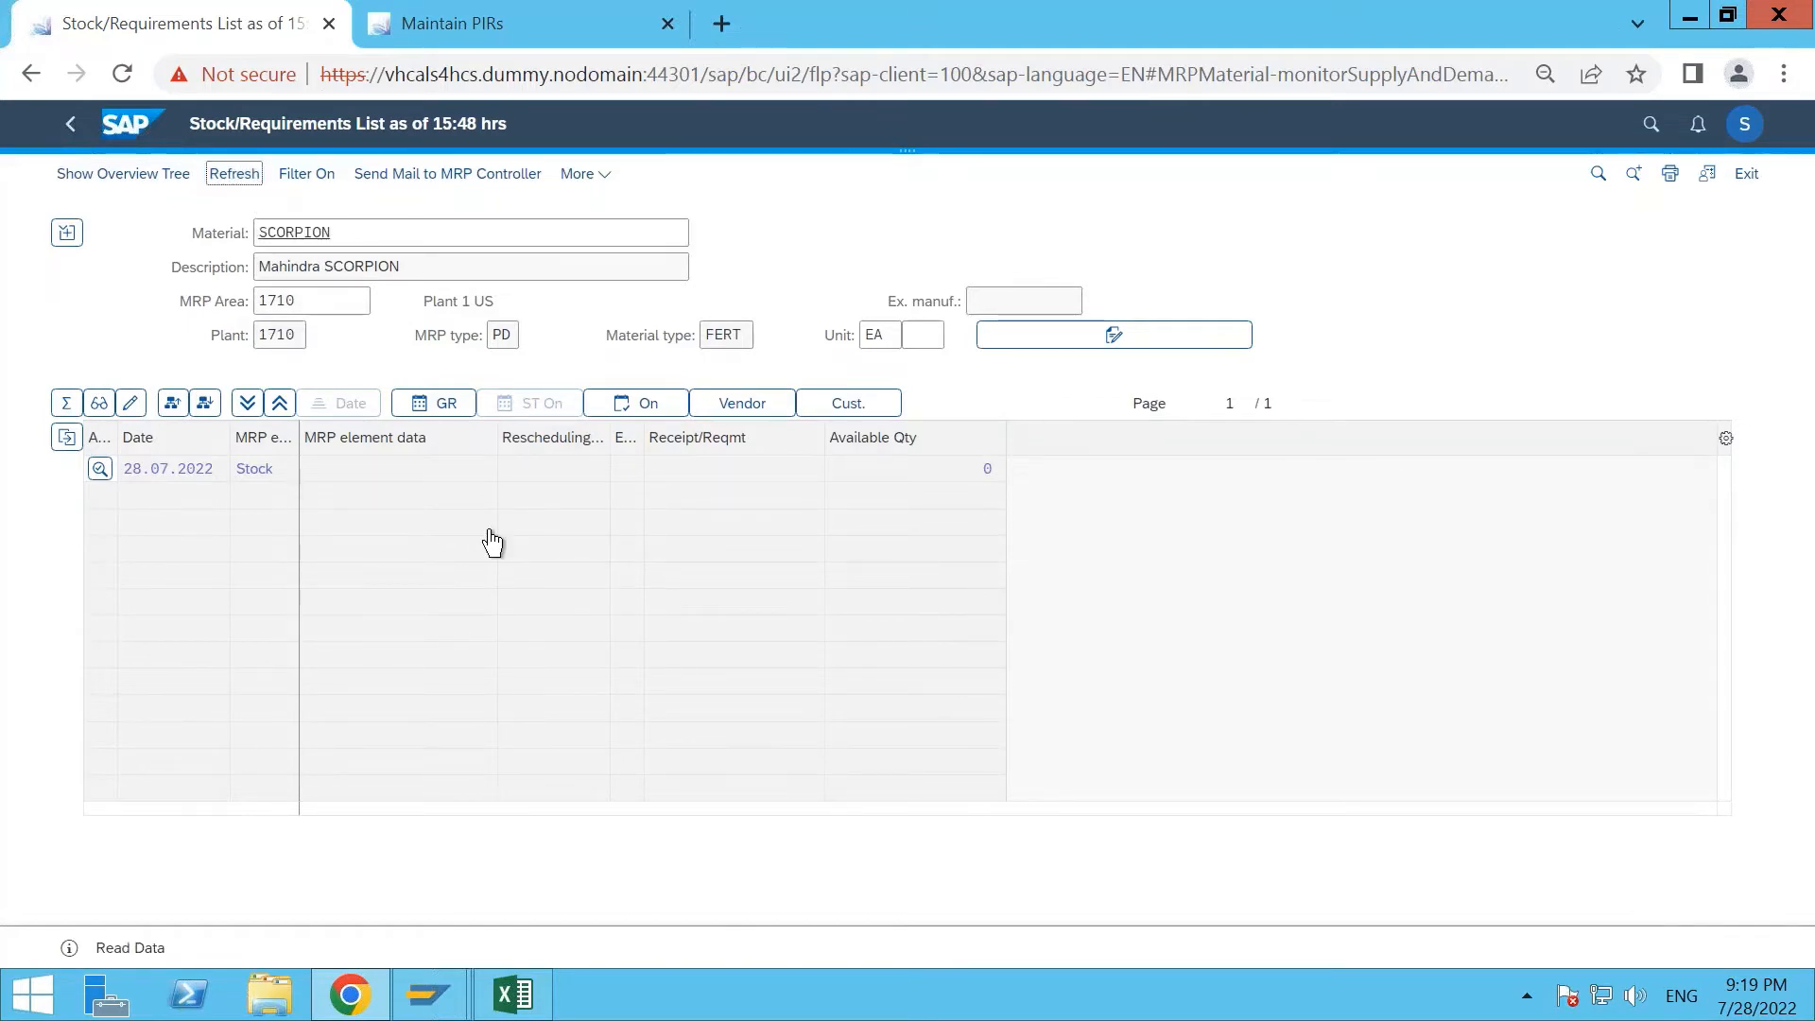
Return to Maintain PIRs, set SCORPION's version 00 to active and save the PIRs again.
key(alt+Tab)
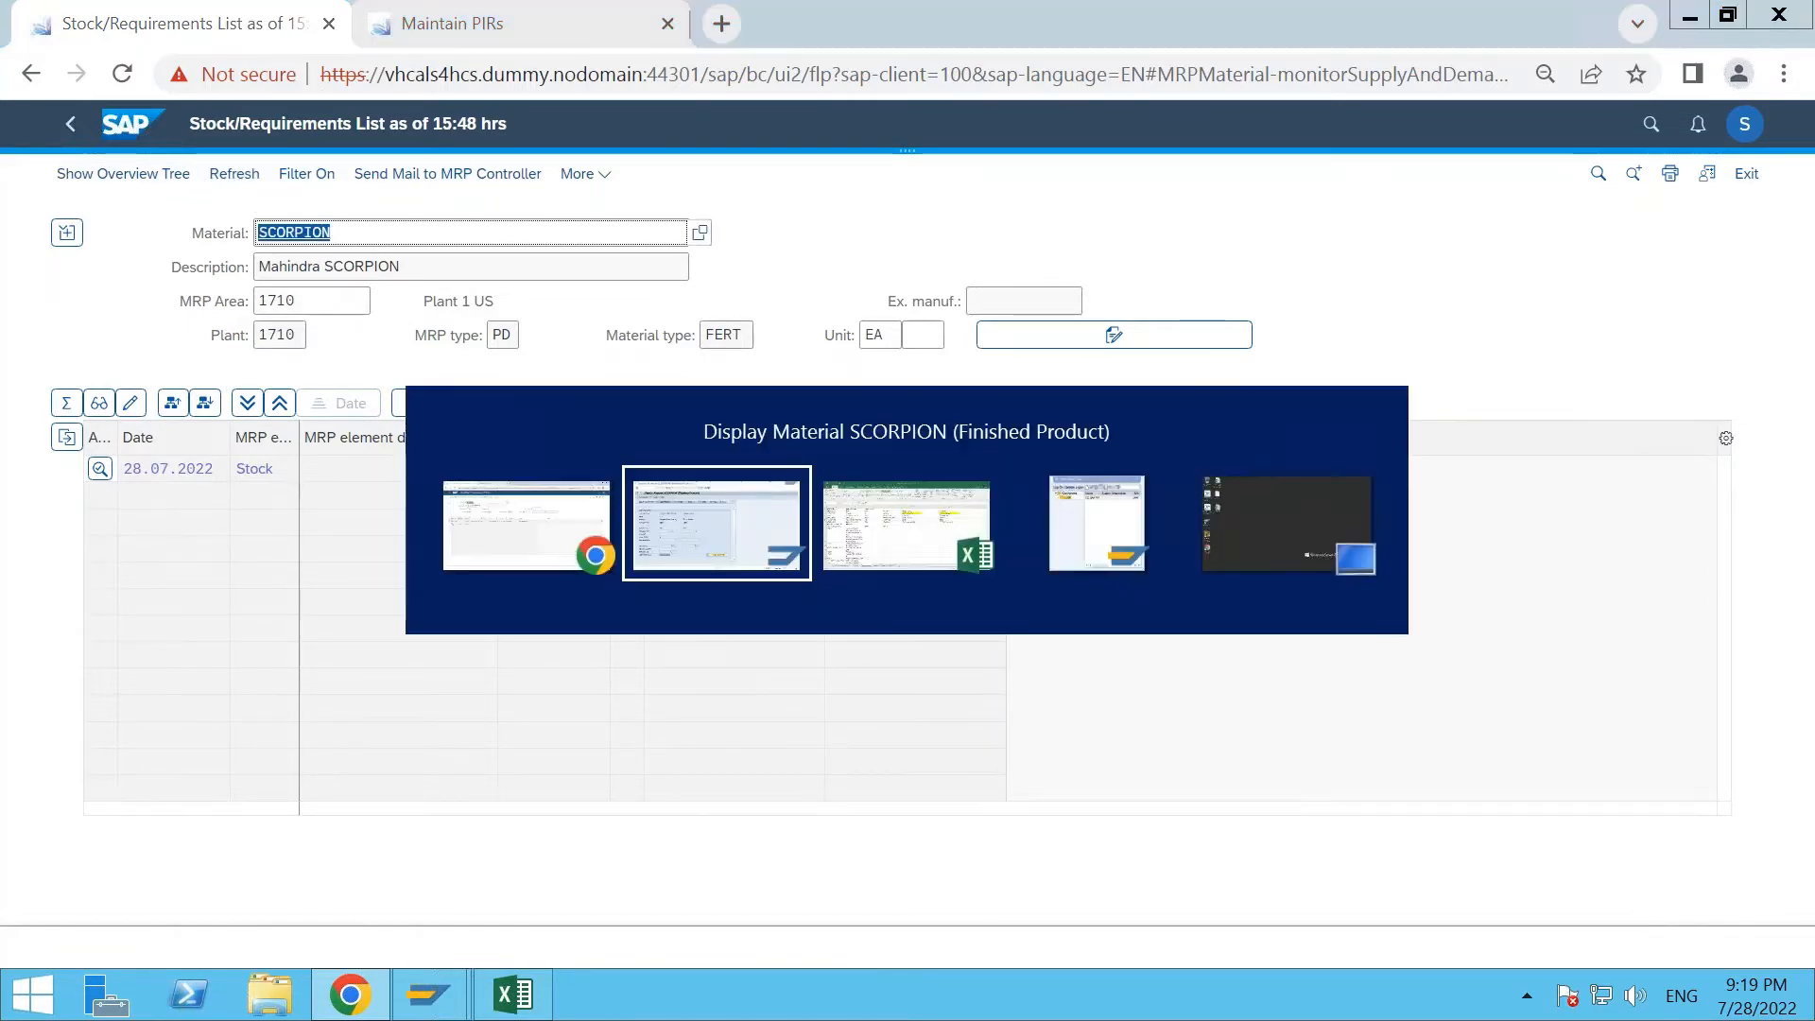
click(460, 38)
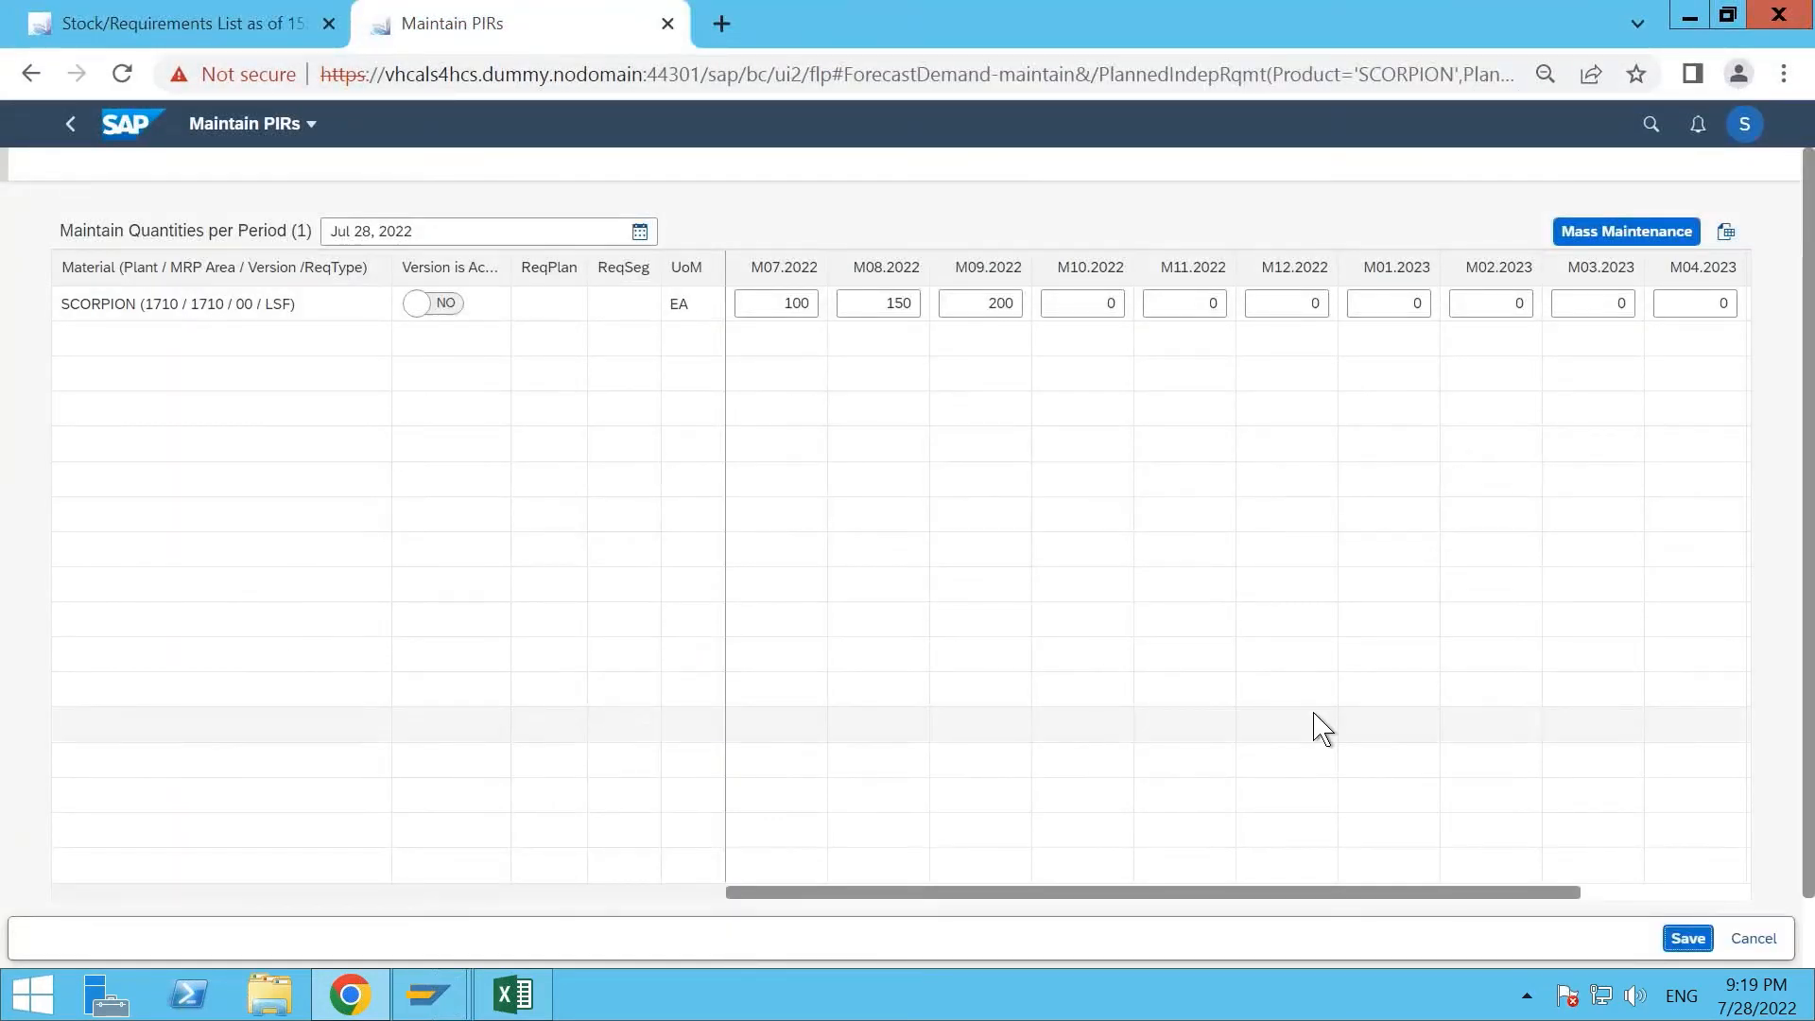
click(420, 308)
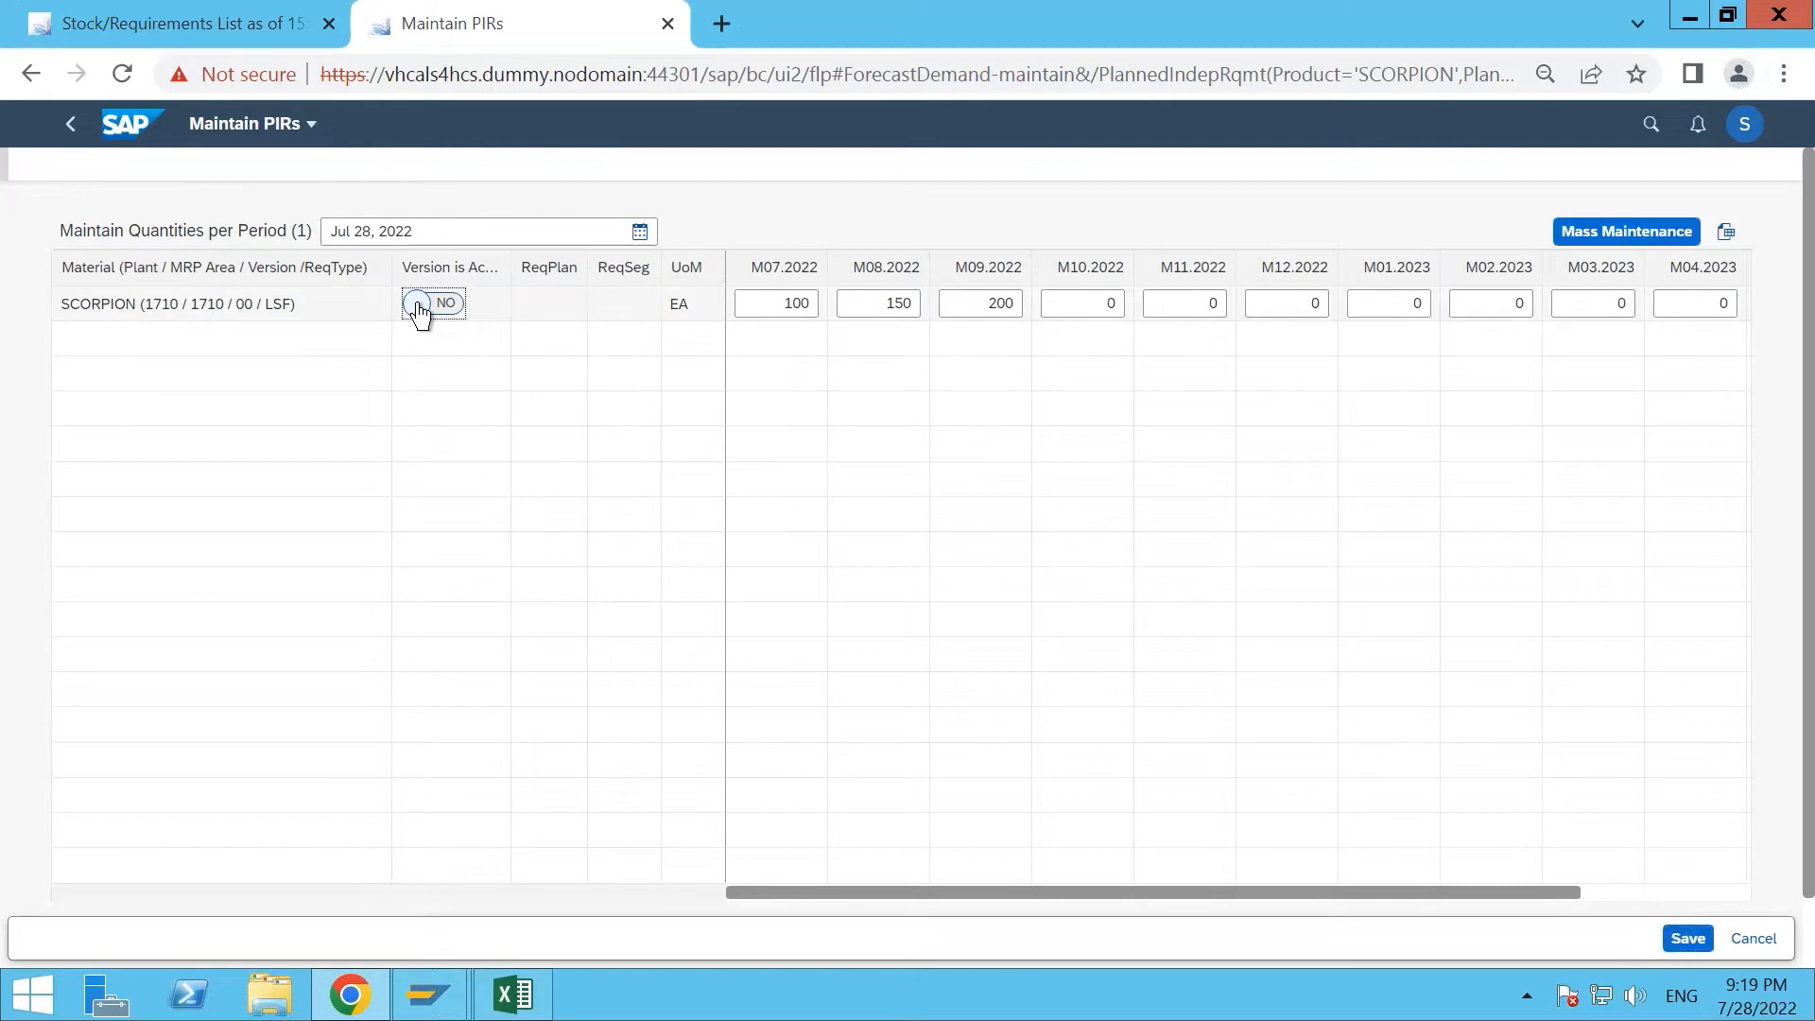
click(420, 308)
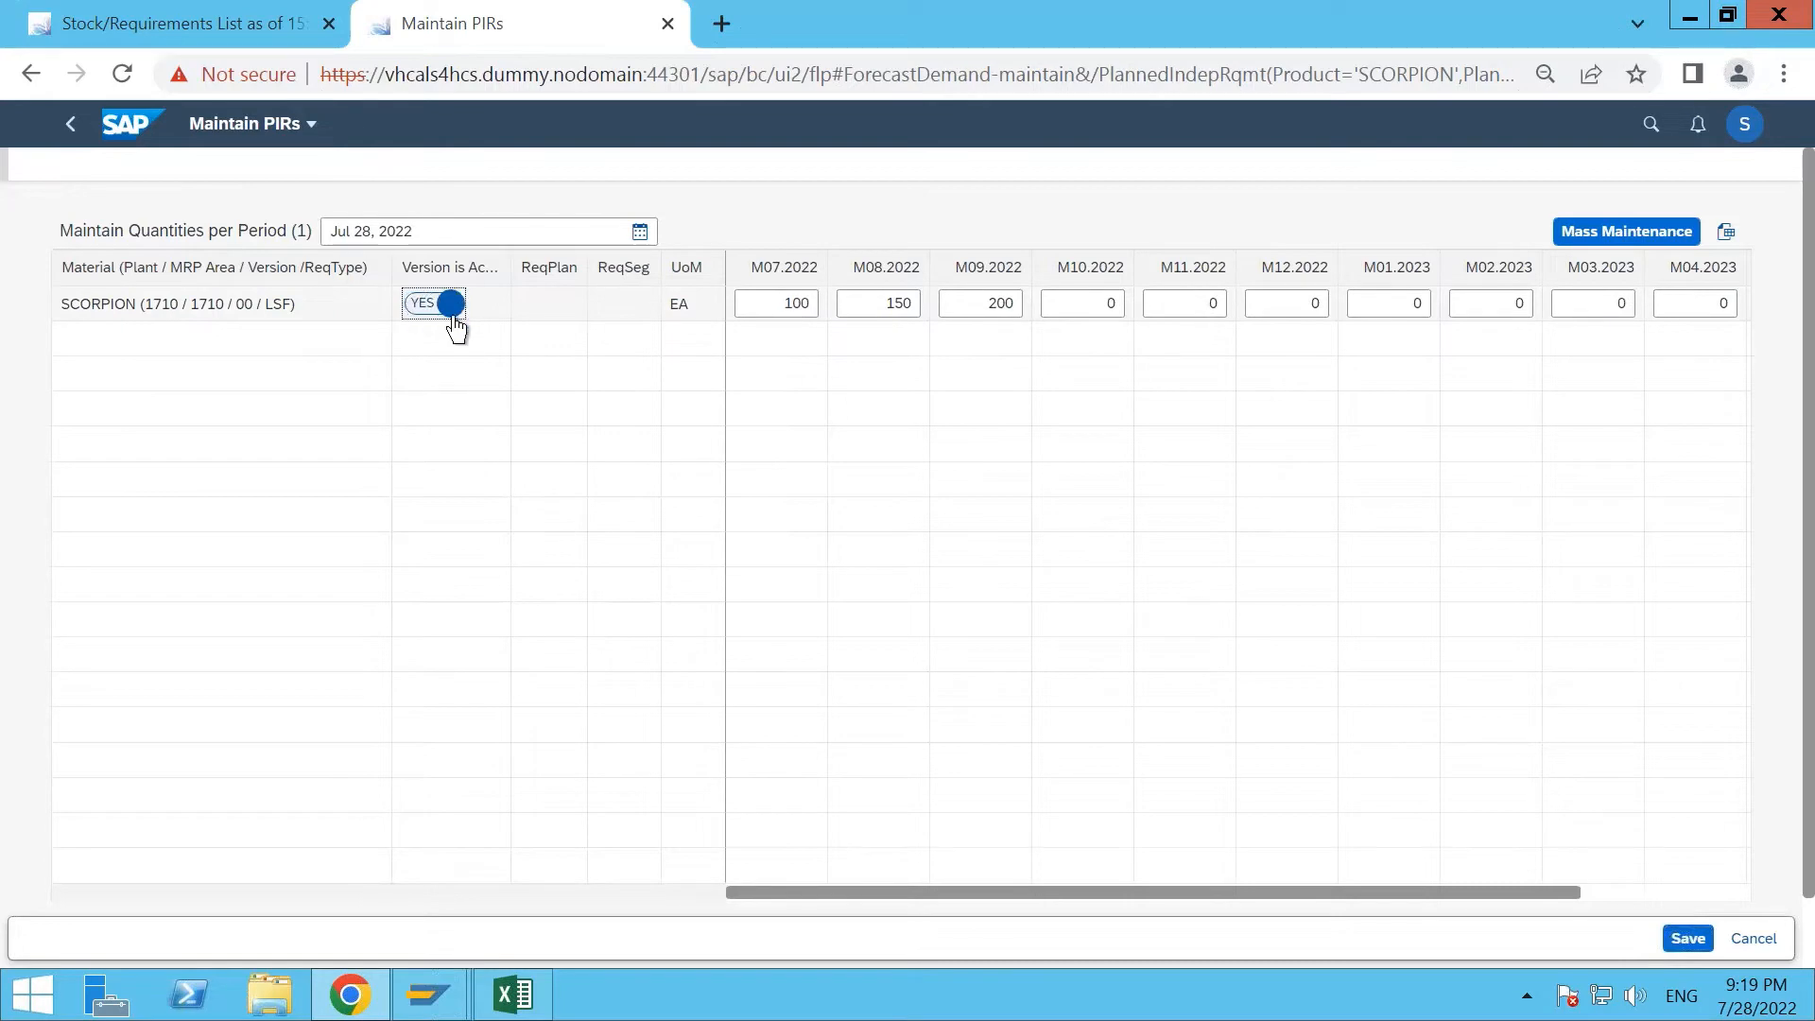
click(1676, 938)
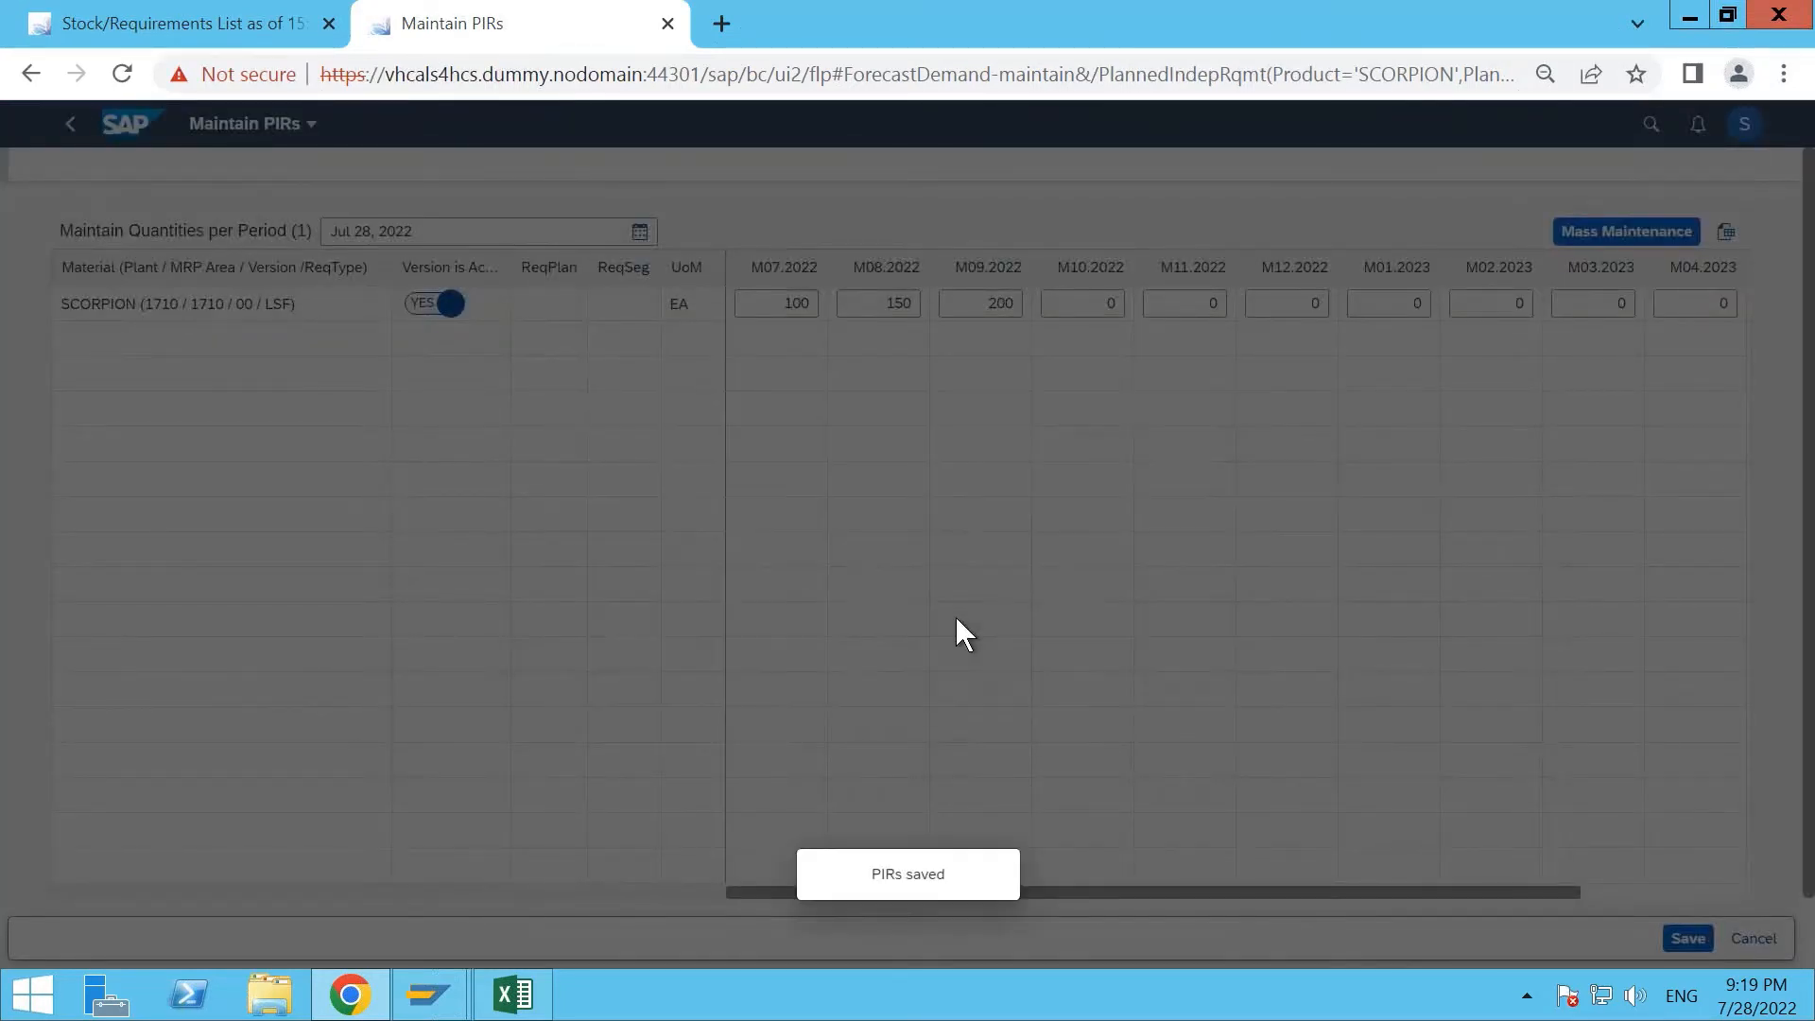
Return to SCORPION's stock/requirements list and refresh it to examine the independent requirements.
key(alt+Tab)
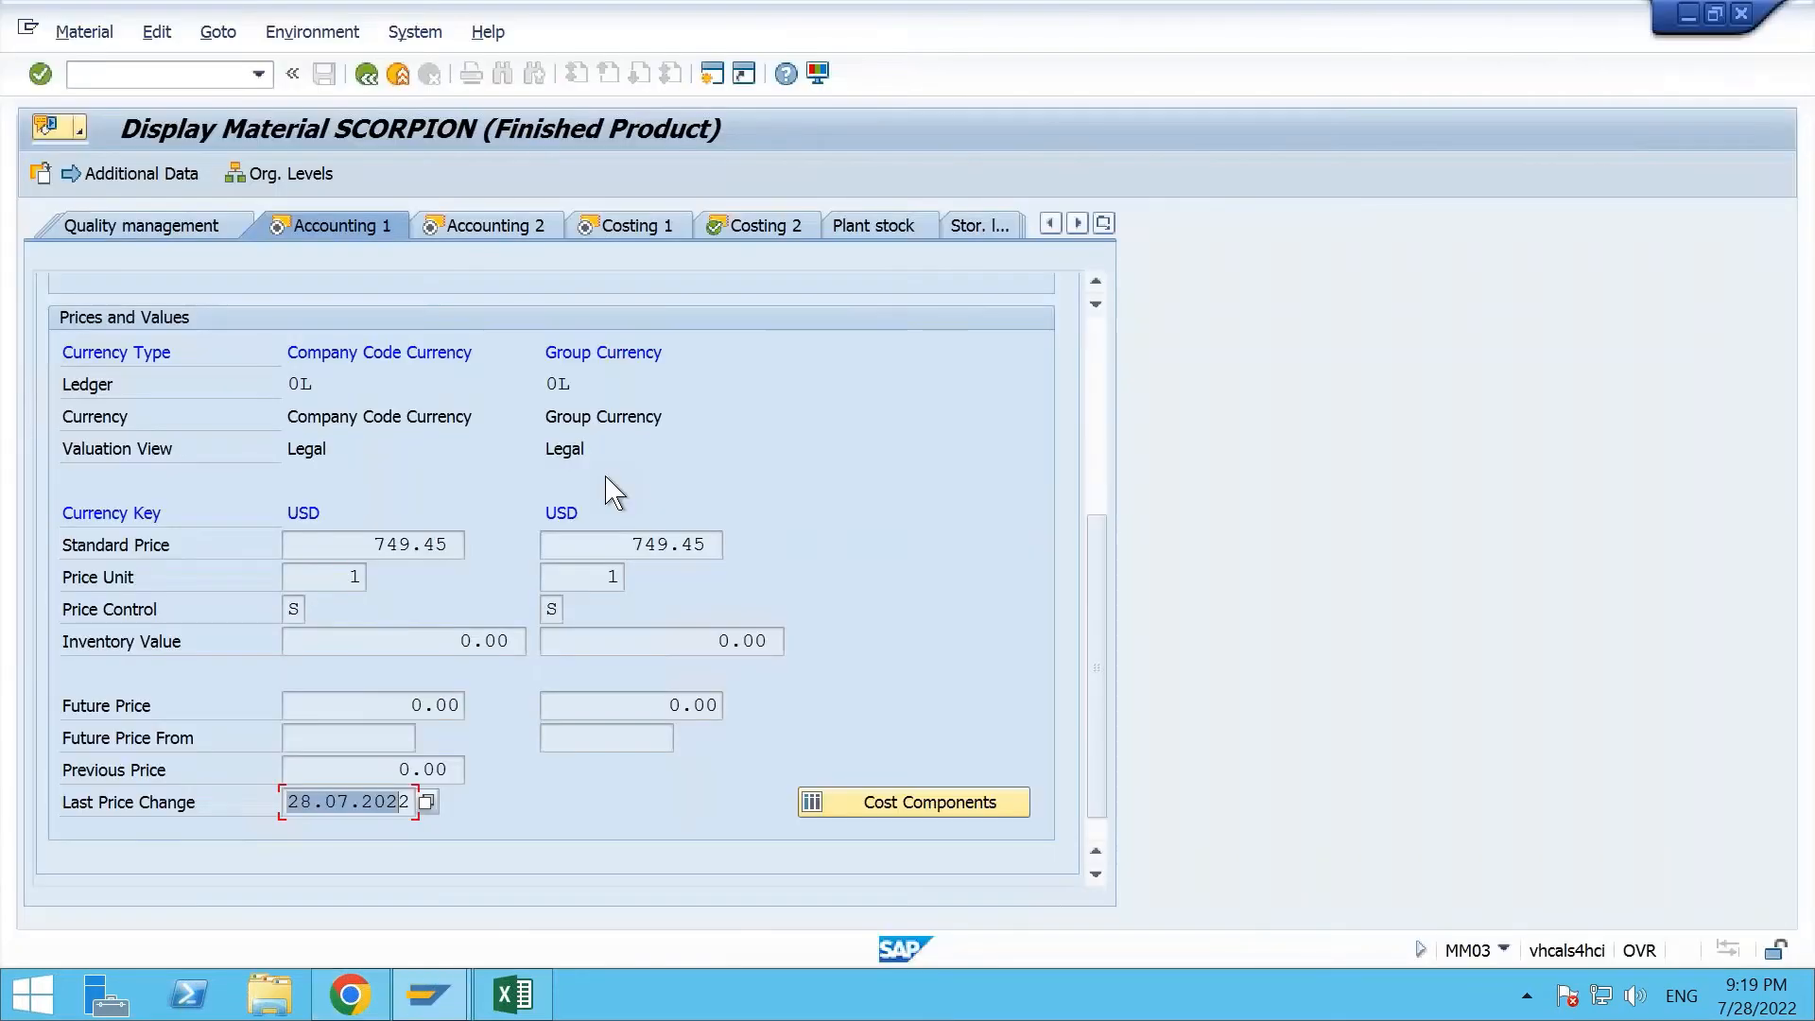
key(alt+Tab)
click(247, 24)
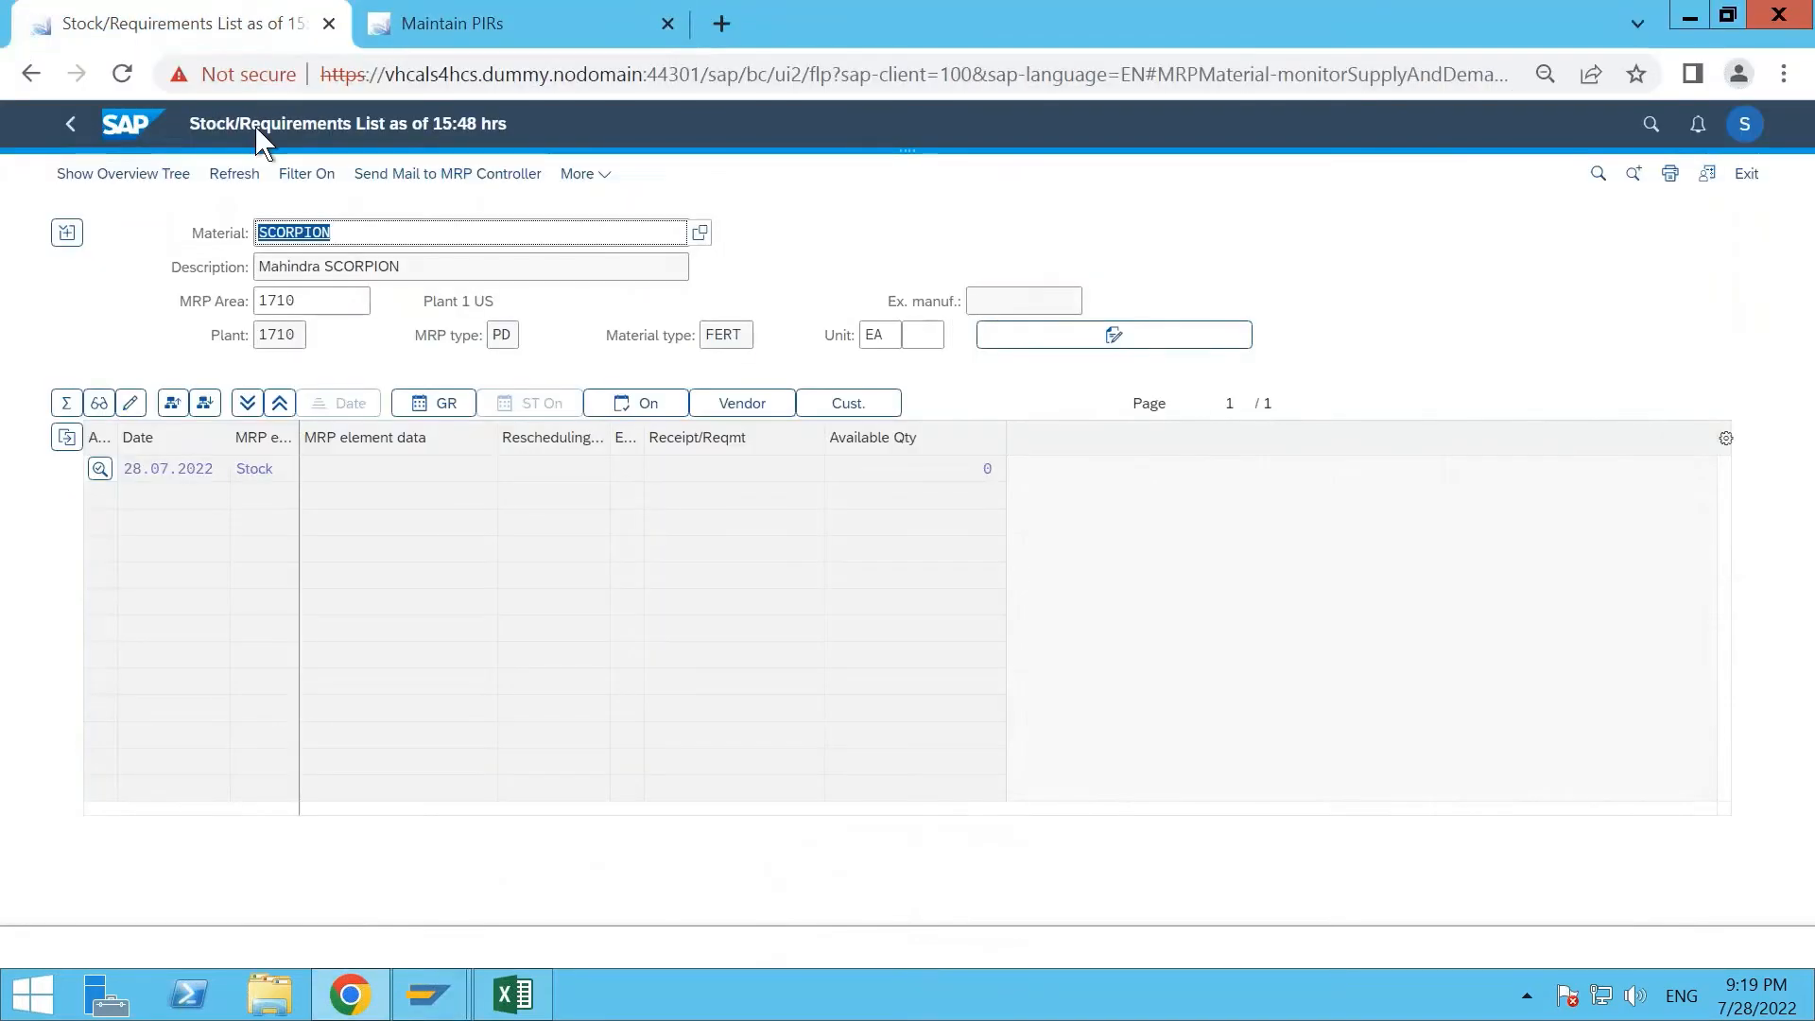
click(228, 179)
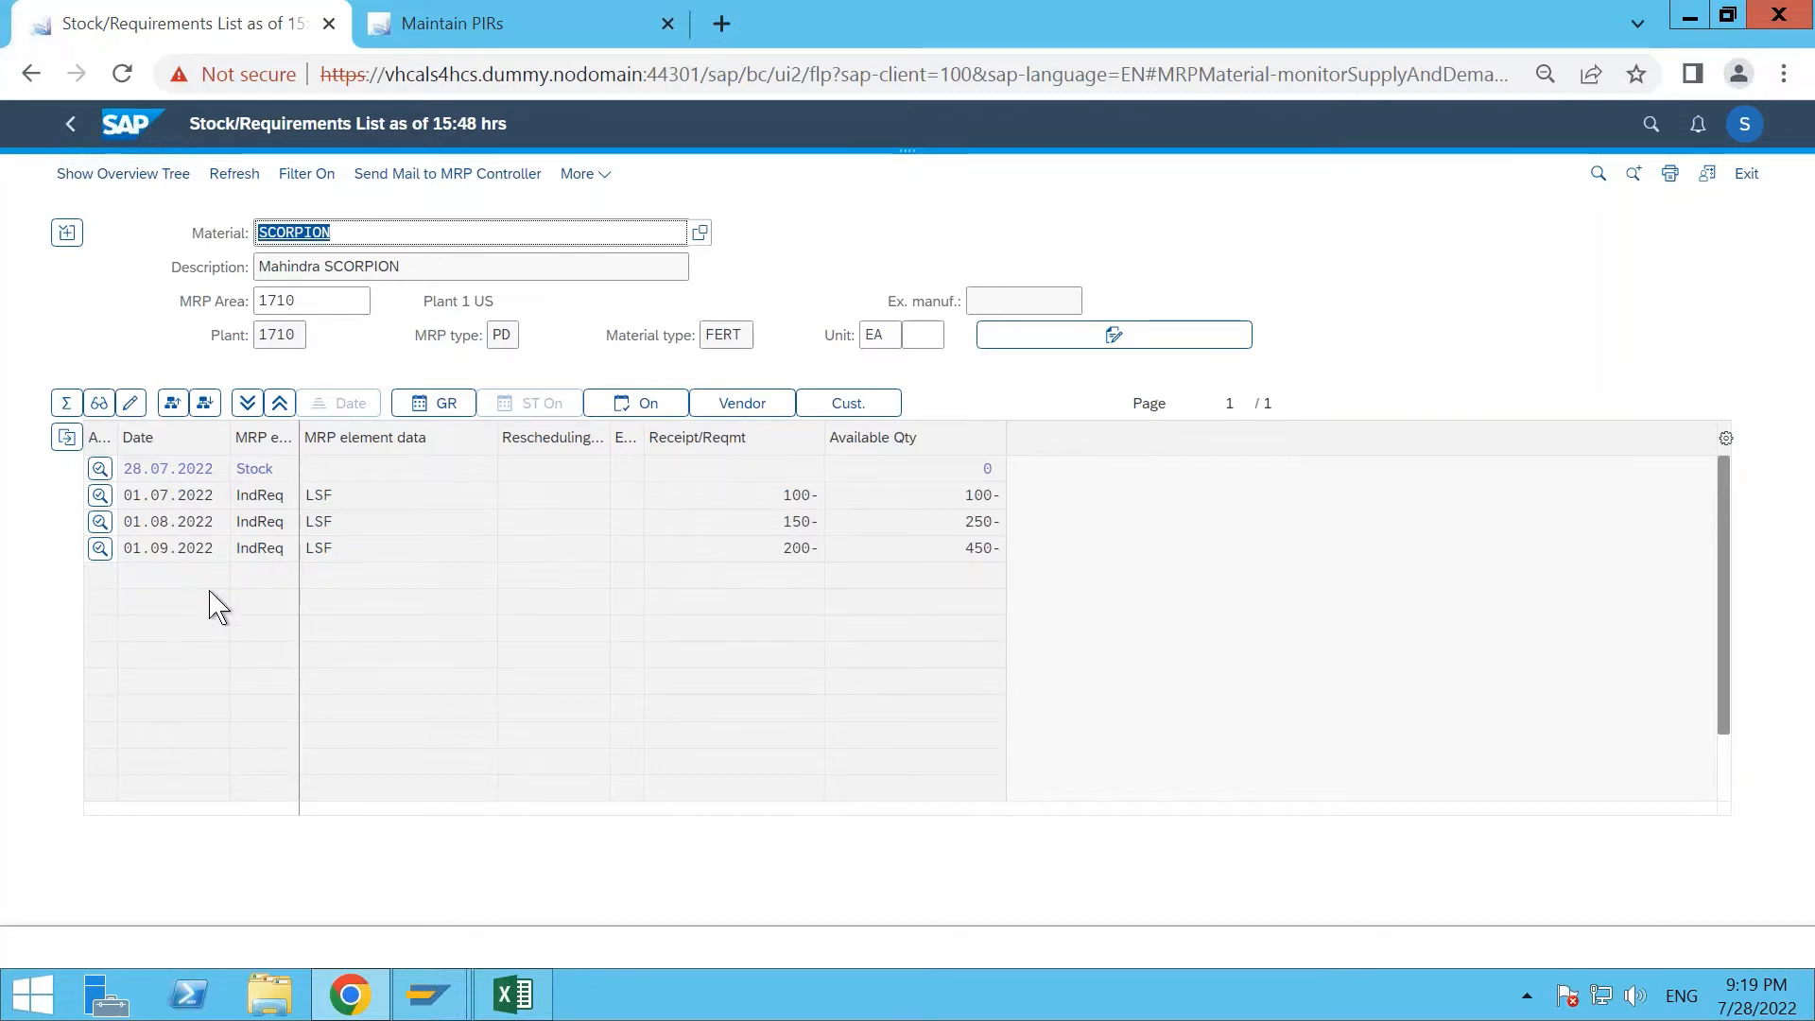
Export the SCORPION period quantities from Maintain PIRs and open the downloaded Material_Details.csv in Excel from the Downloads folder.
click(450, 26)
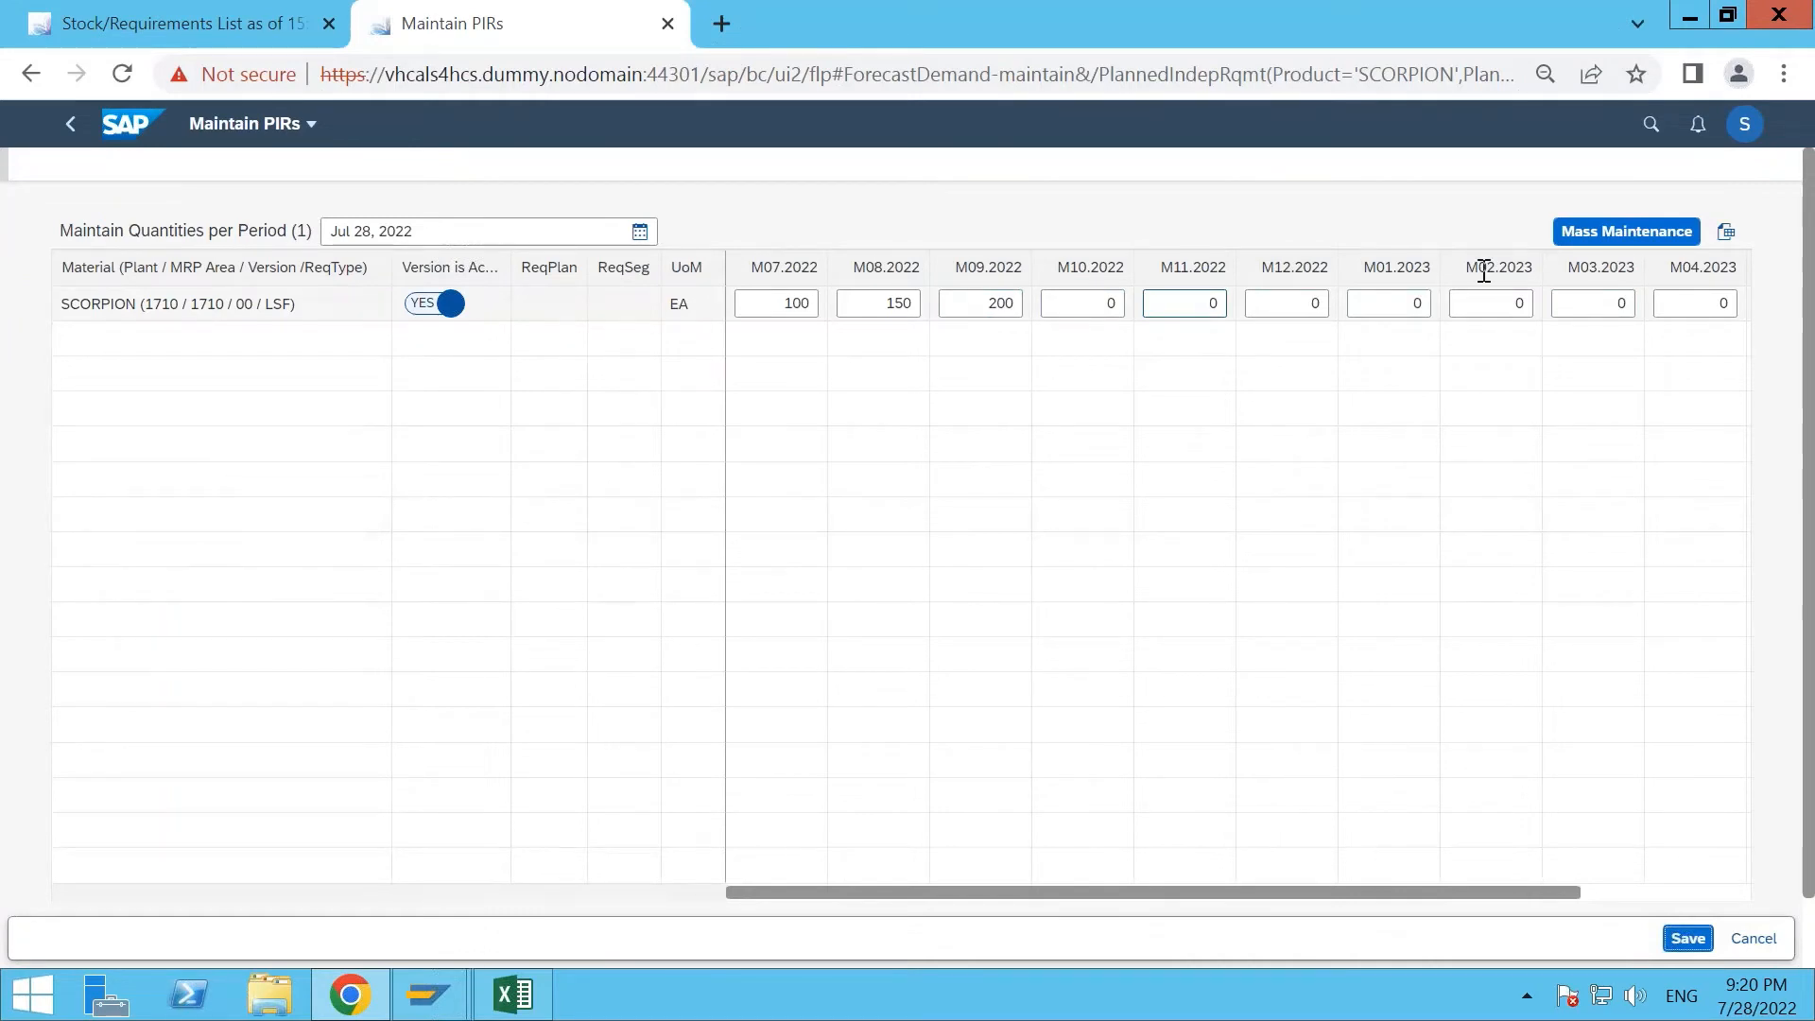
click(1726, 233)
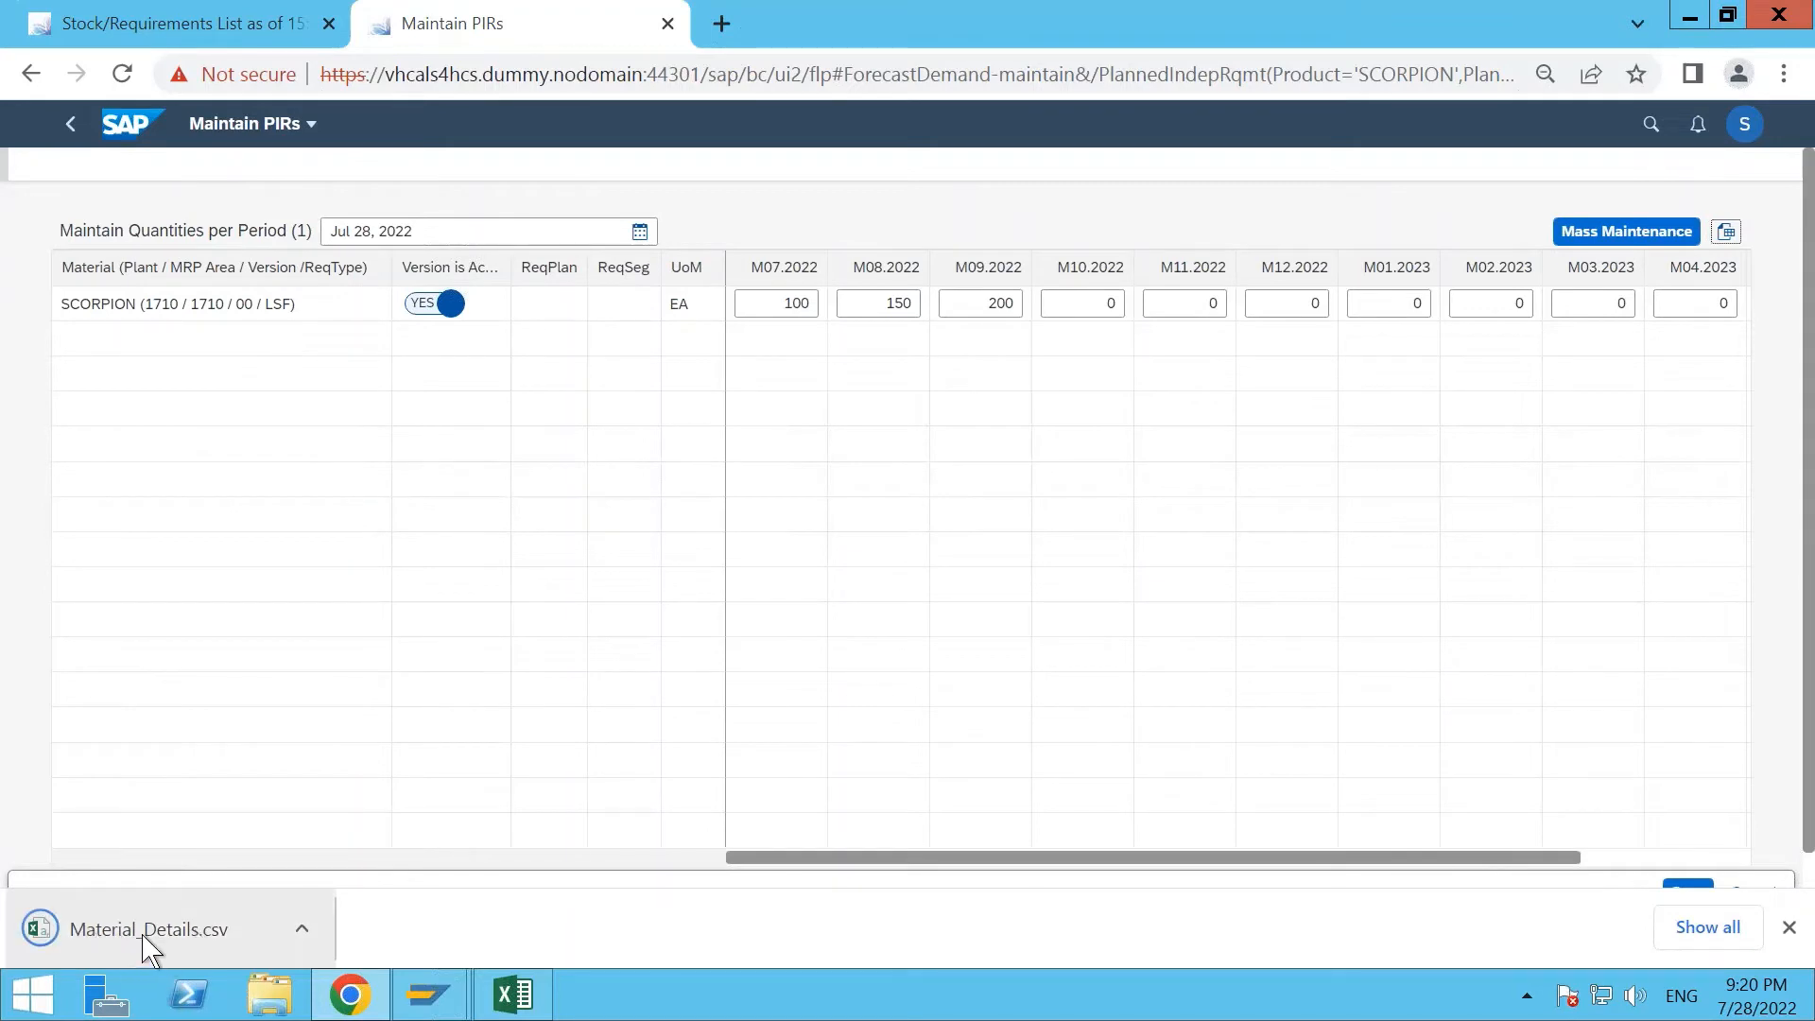
click(281, 1003)
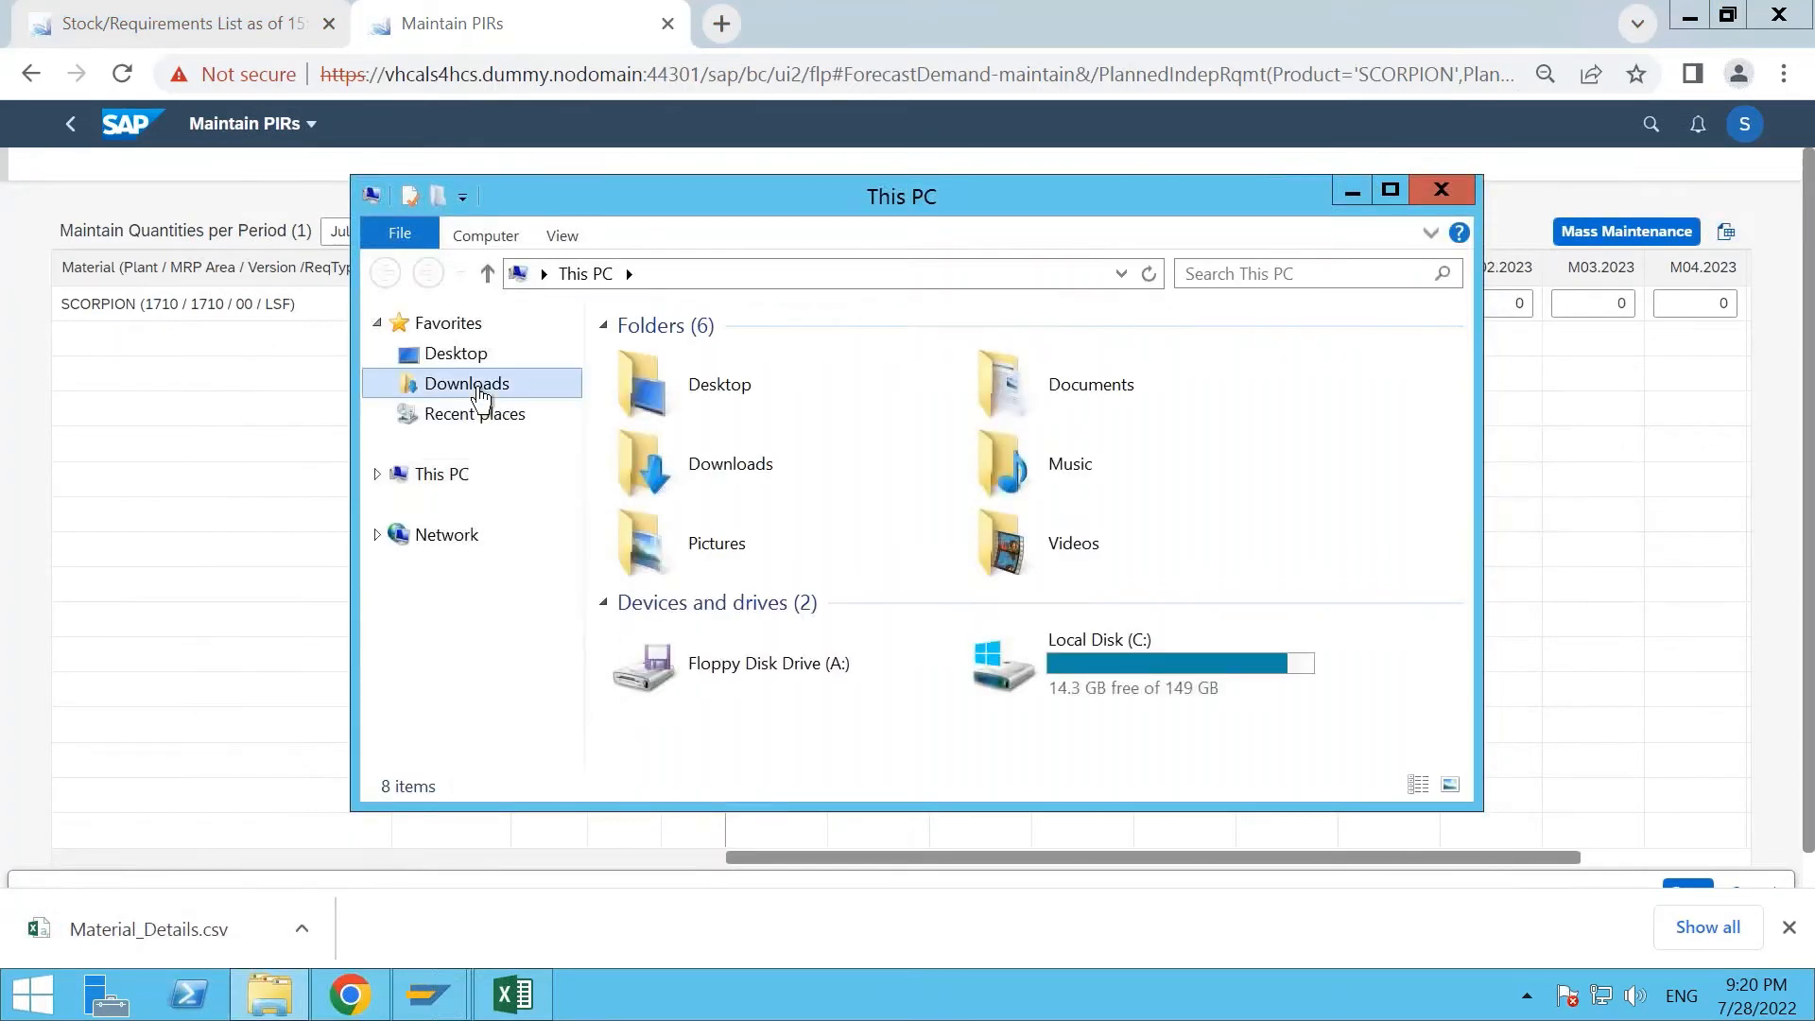
click(479, 395)
double_click(721, 381)
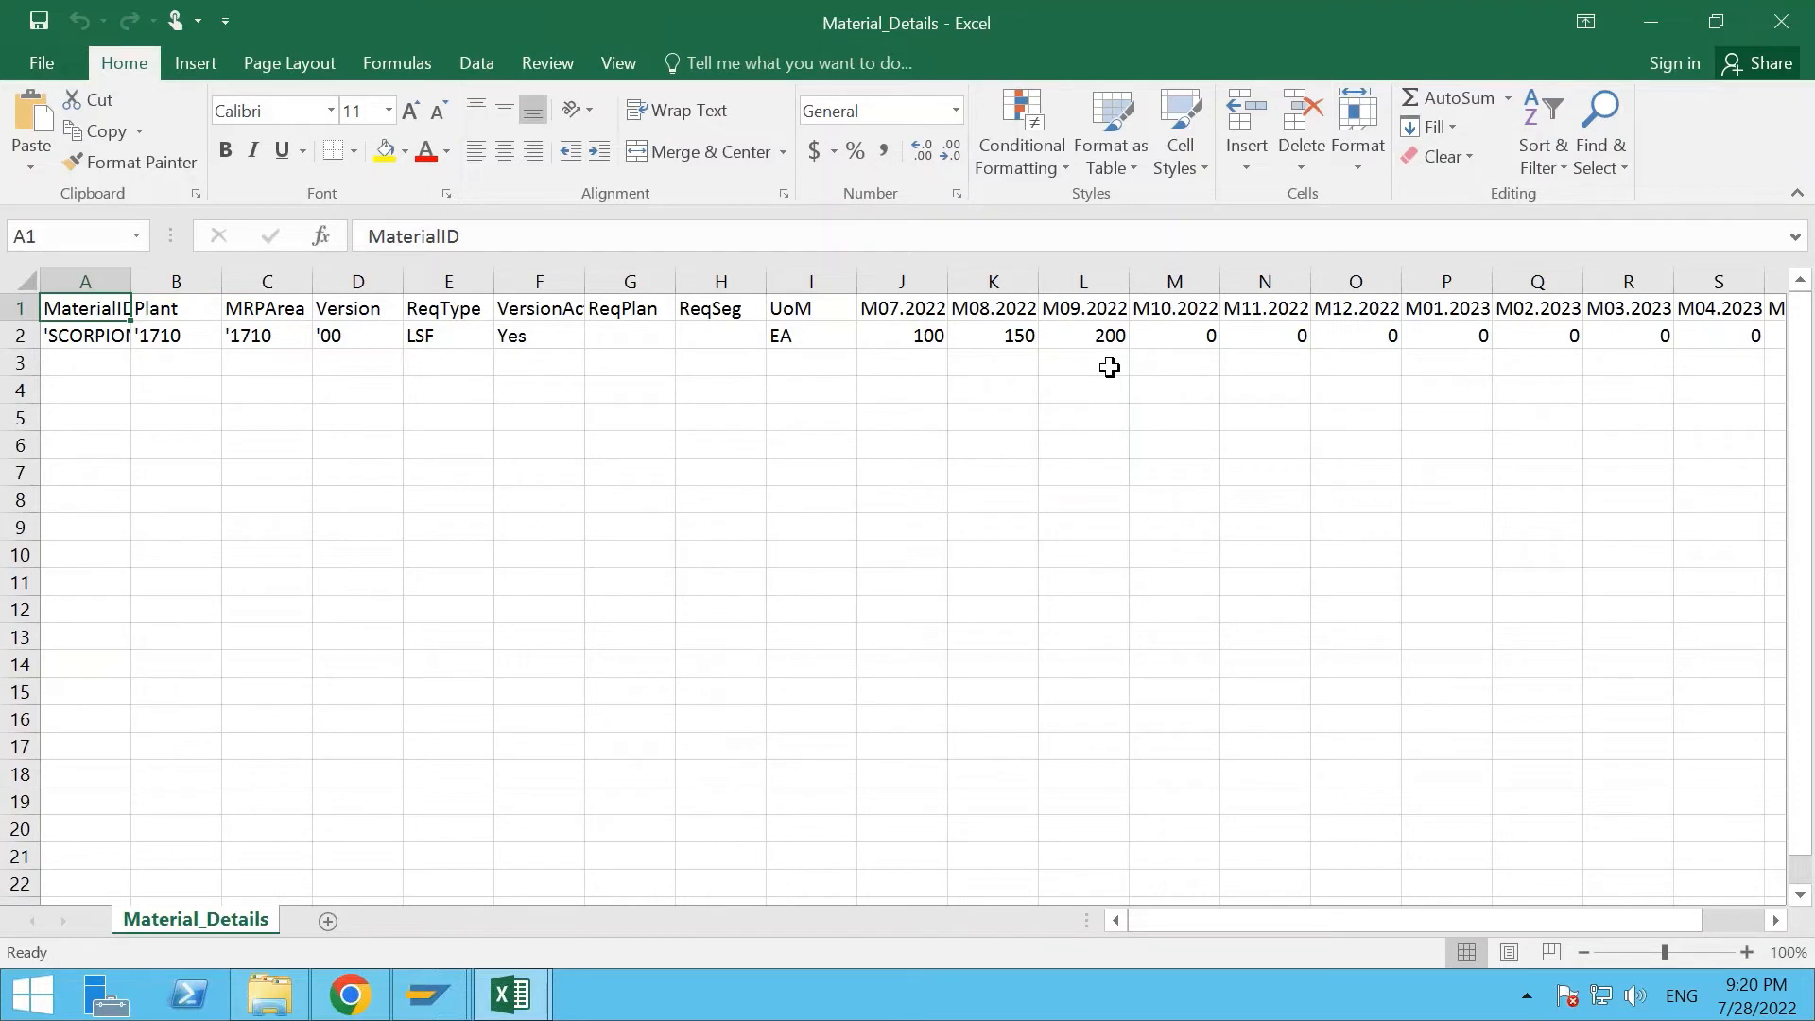
Set SCORPION's quantities in row 2 to 300 for M10.2022, 500 for M11.2022 and 600 for M12.2022.
click(1195, 330)
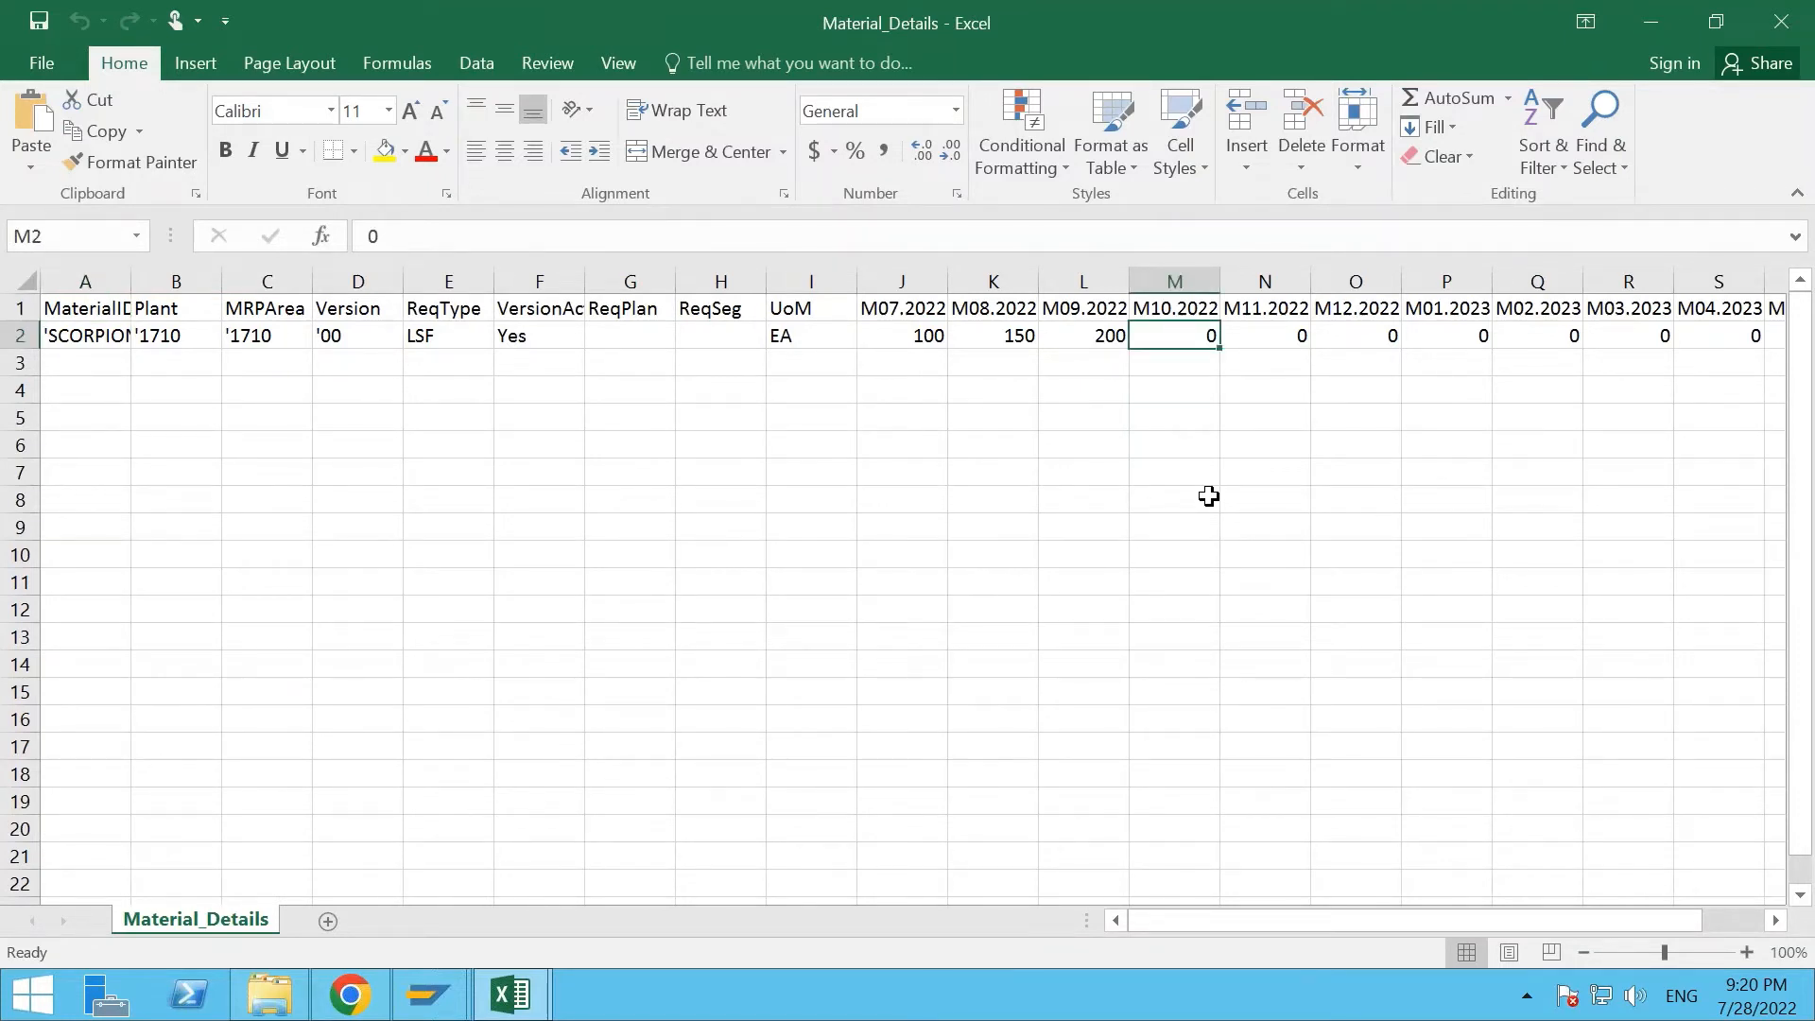
text(300)
key(Tab)
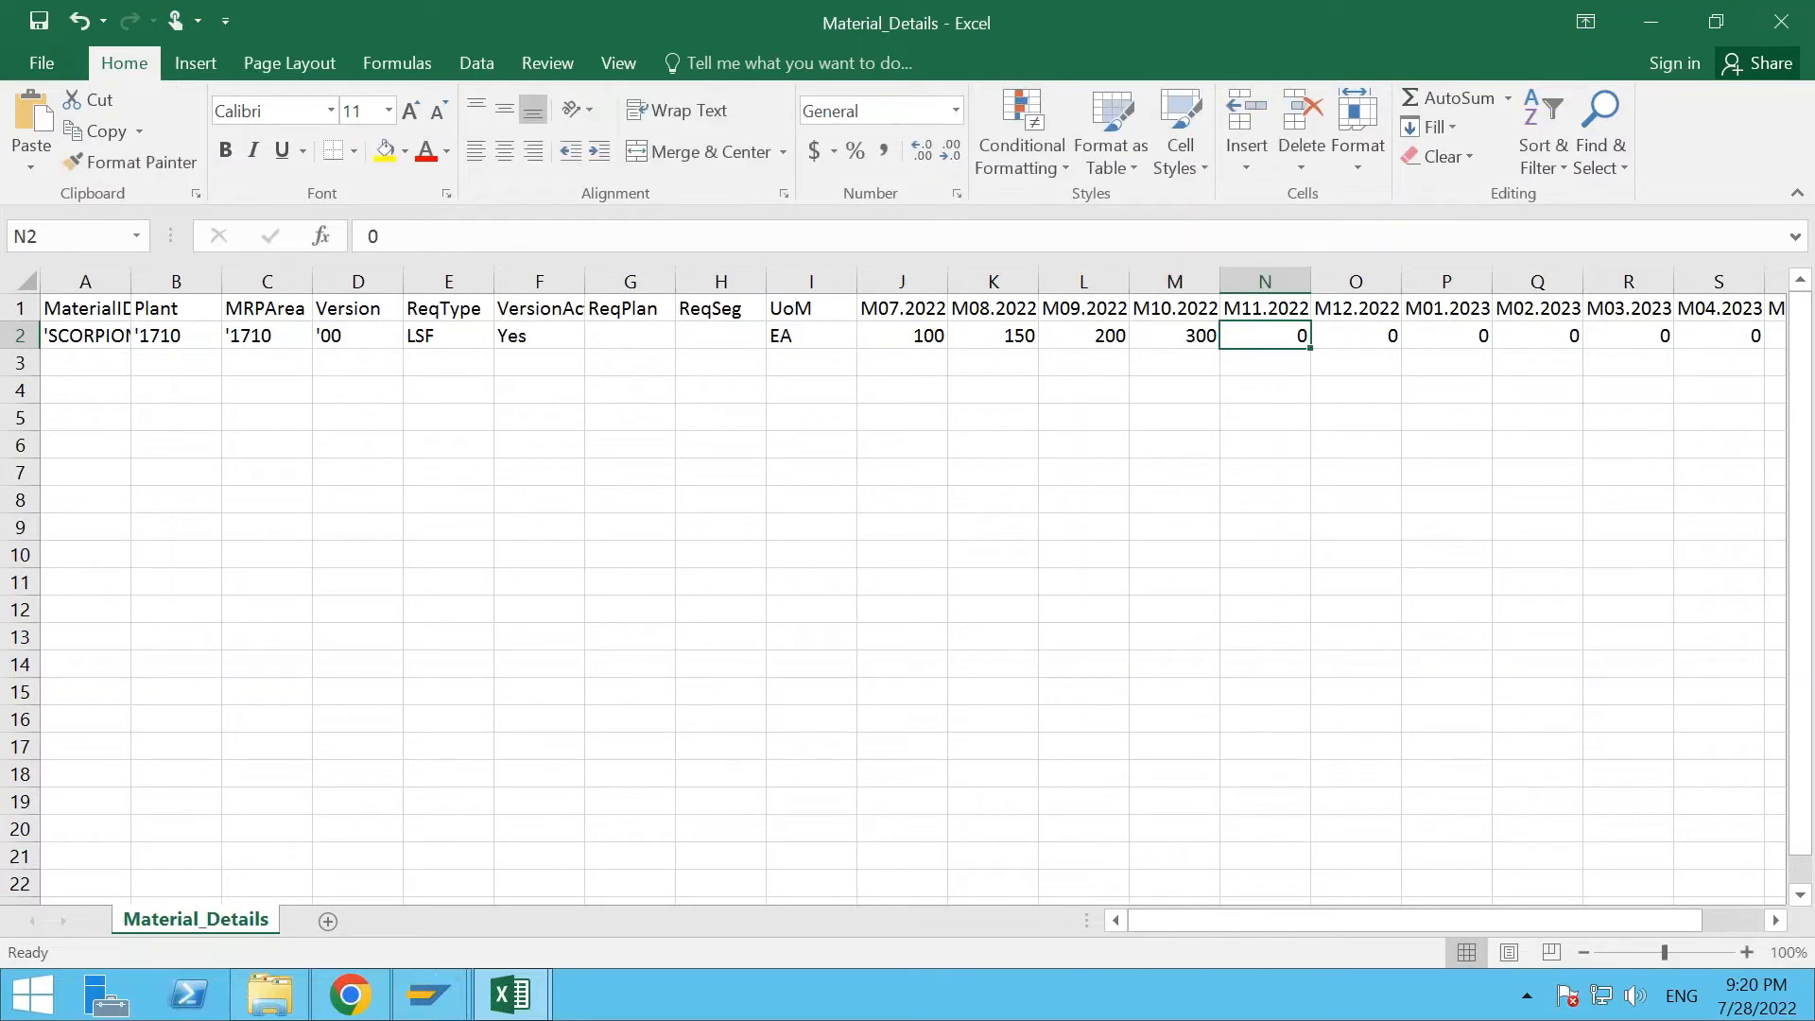
text(500)
key(Tab)
text(600)
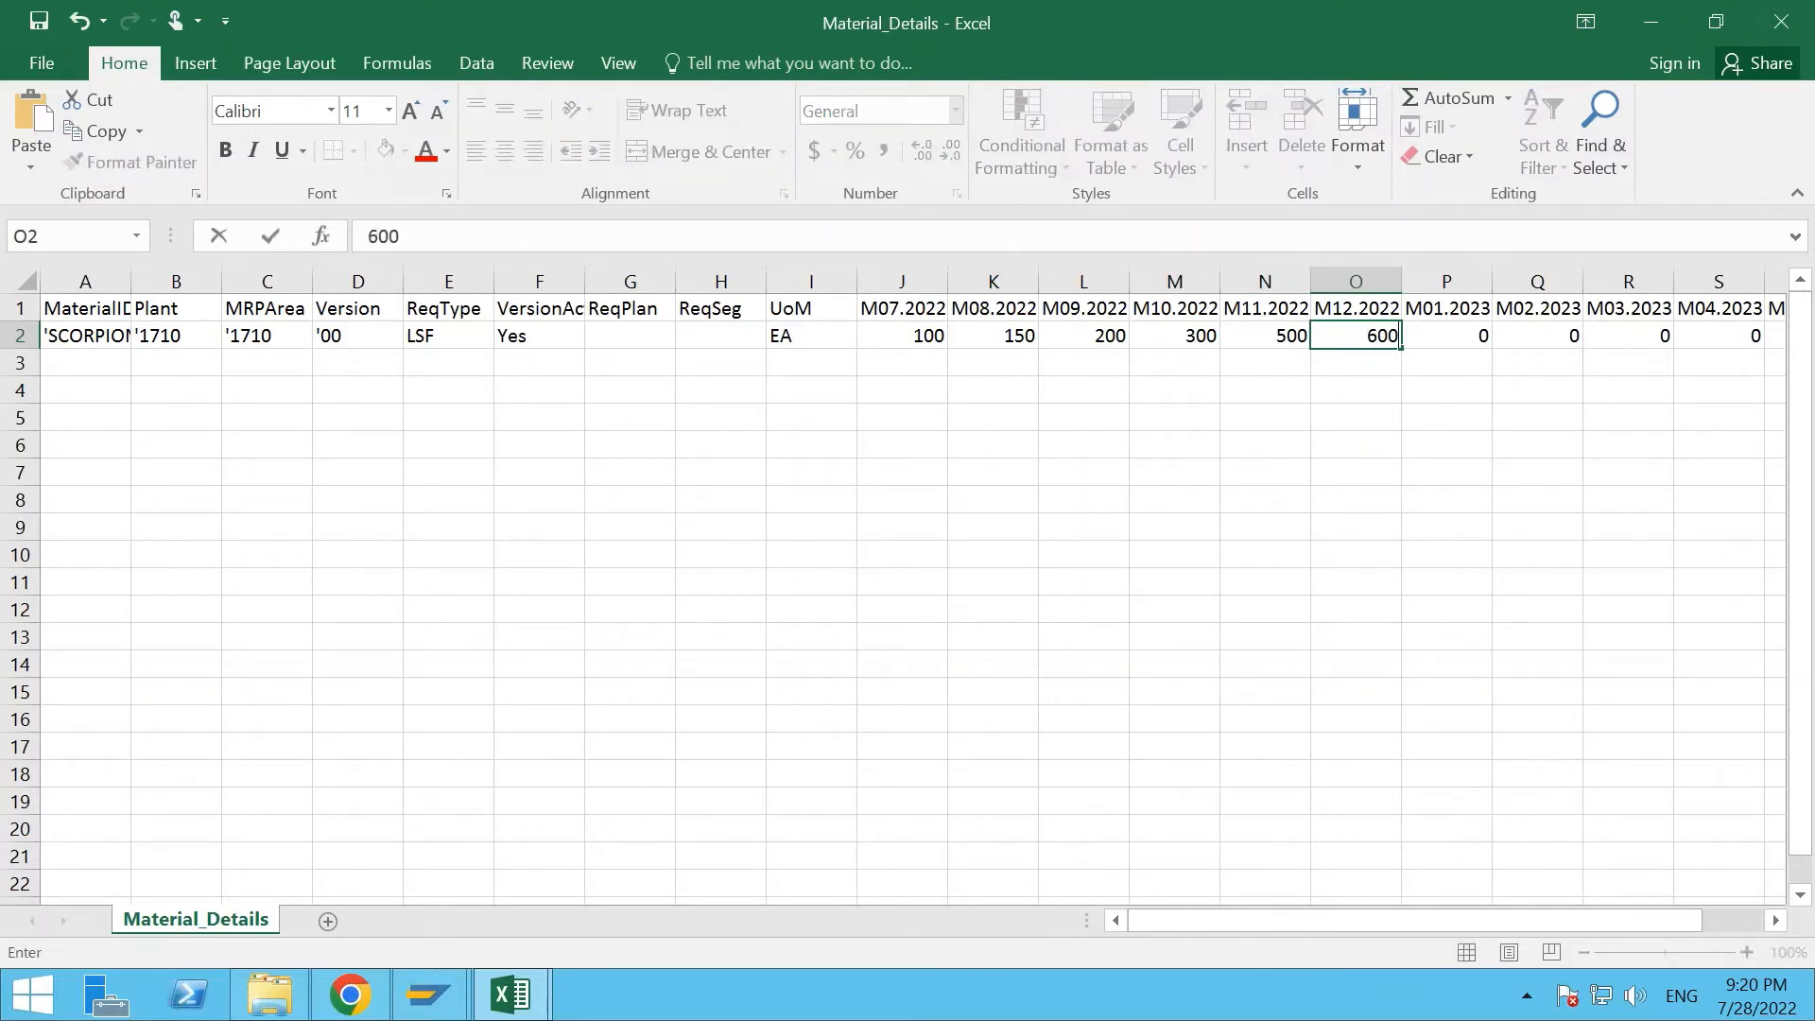
key(Return)
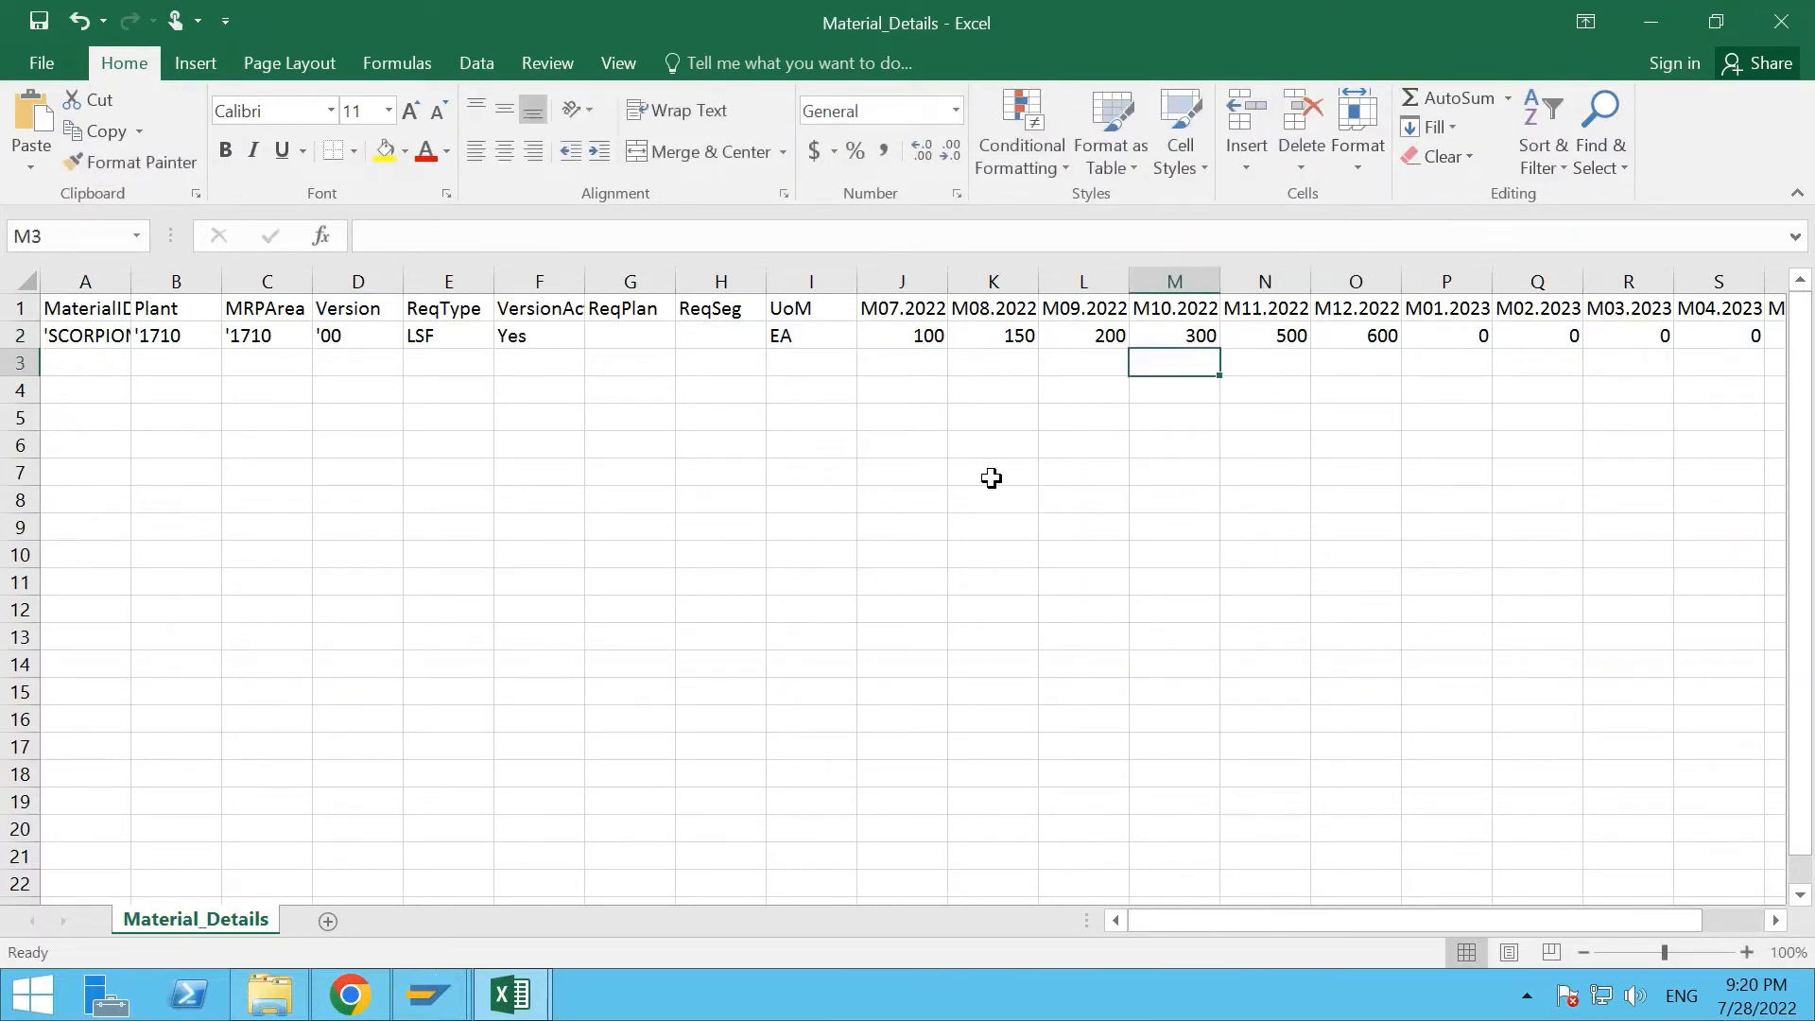
Save the changes to Material_Details.csv, keeping the CSV format, and close the file.
key(ctrl+s)
click(826, 587)
click(1780, 20)
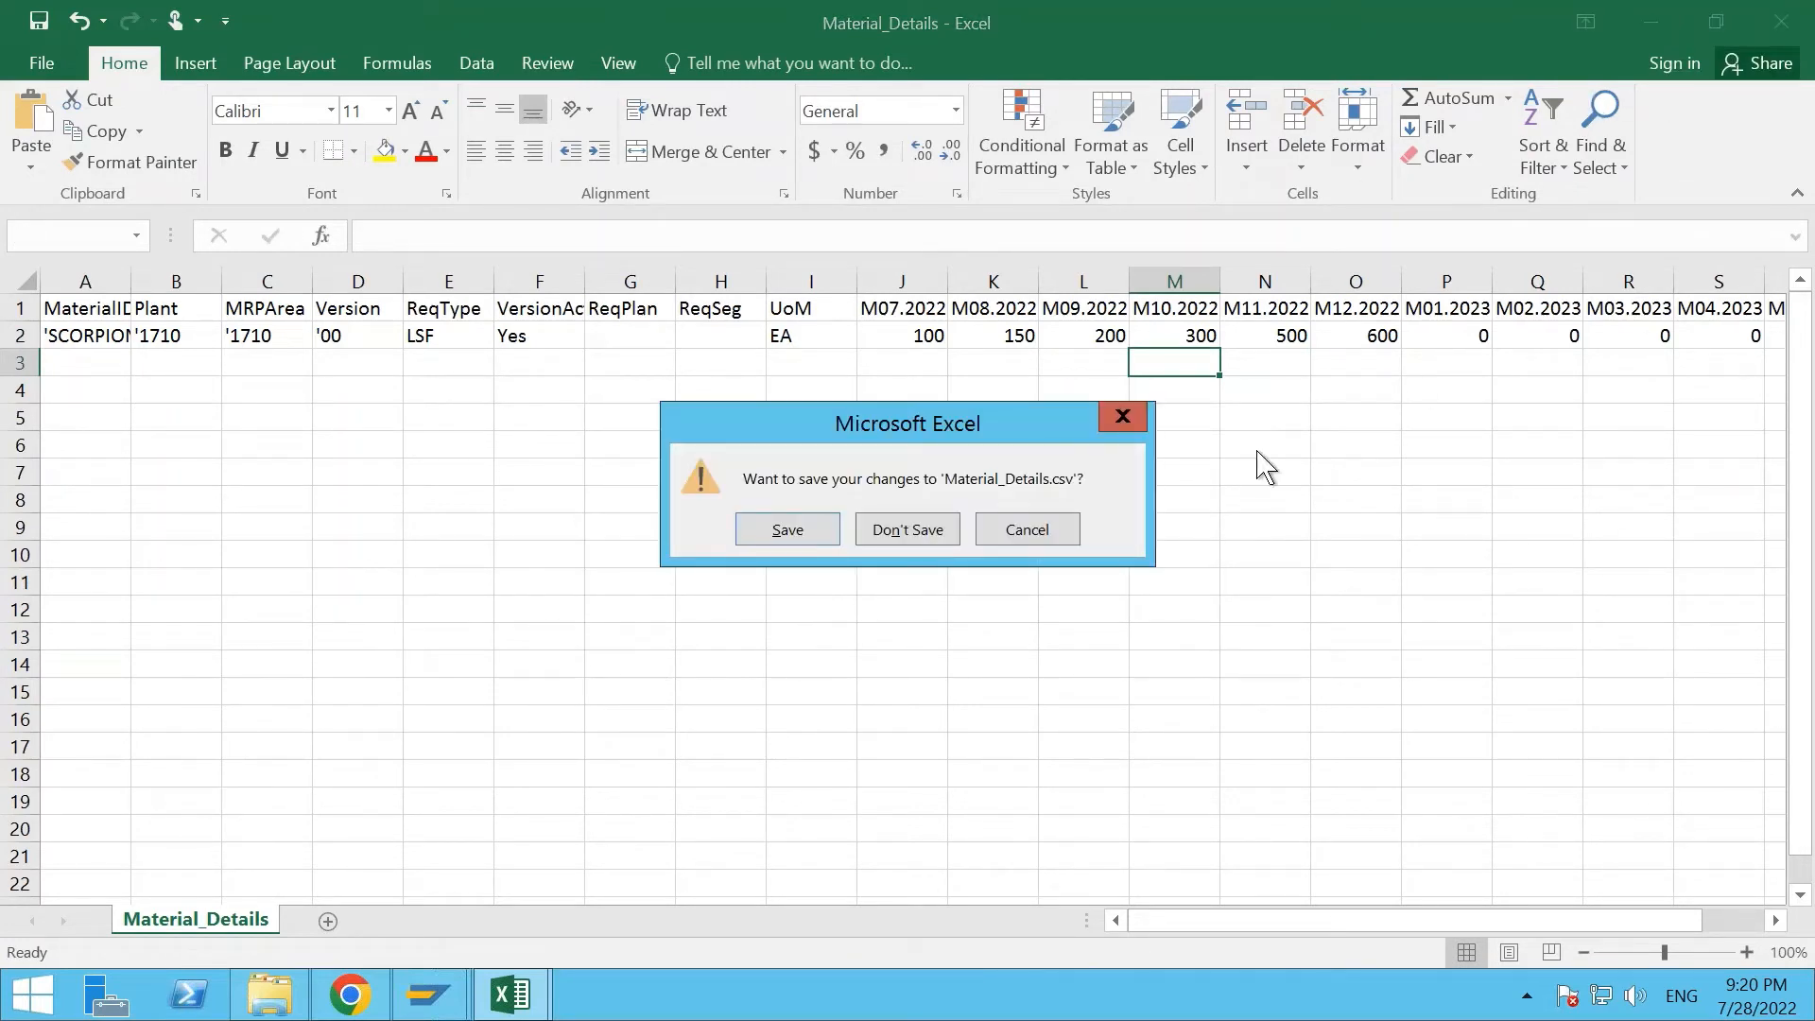
click(786, 529)
click(819, 587)
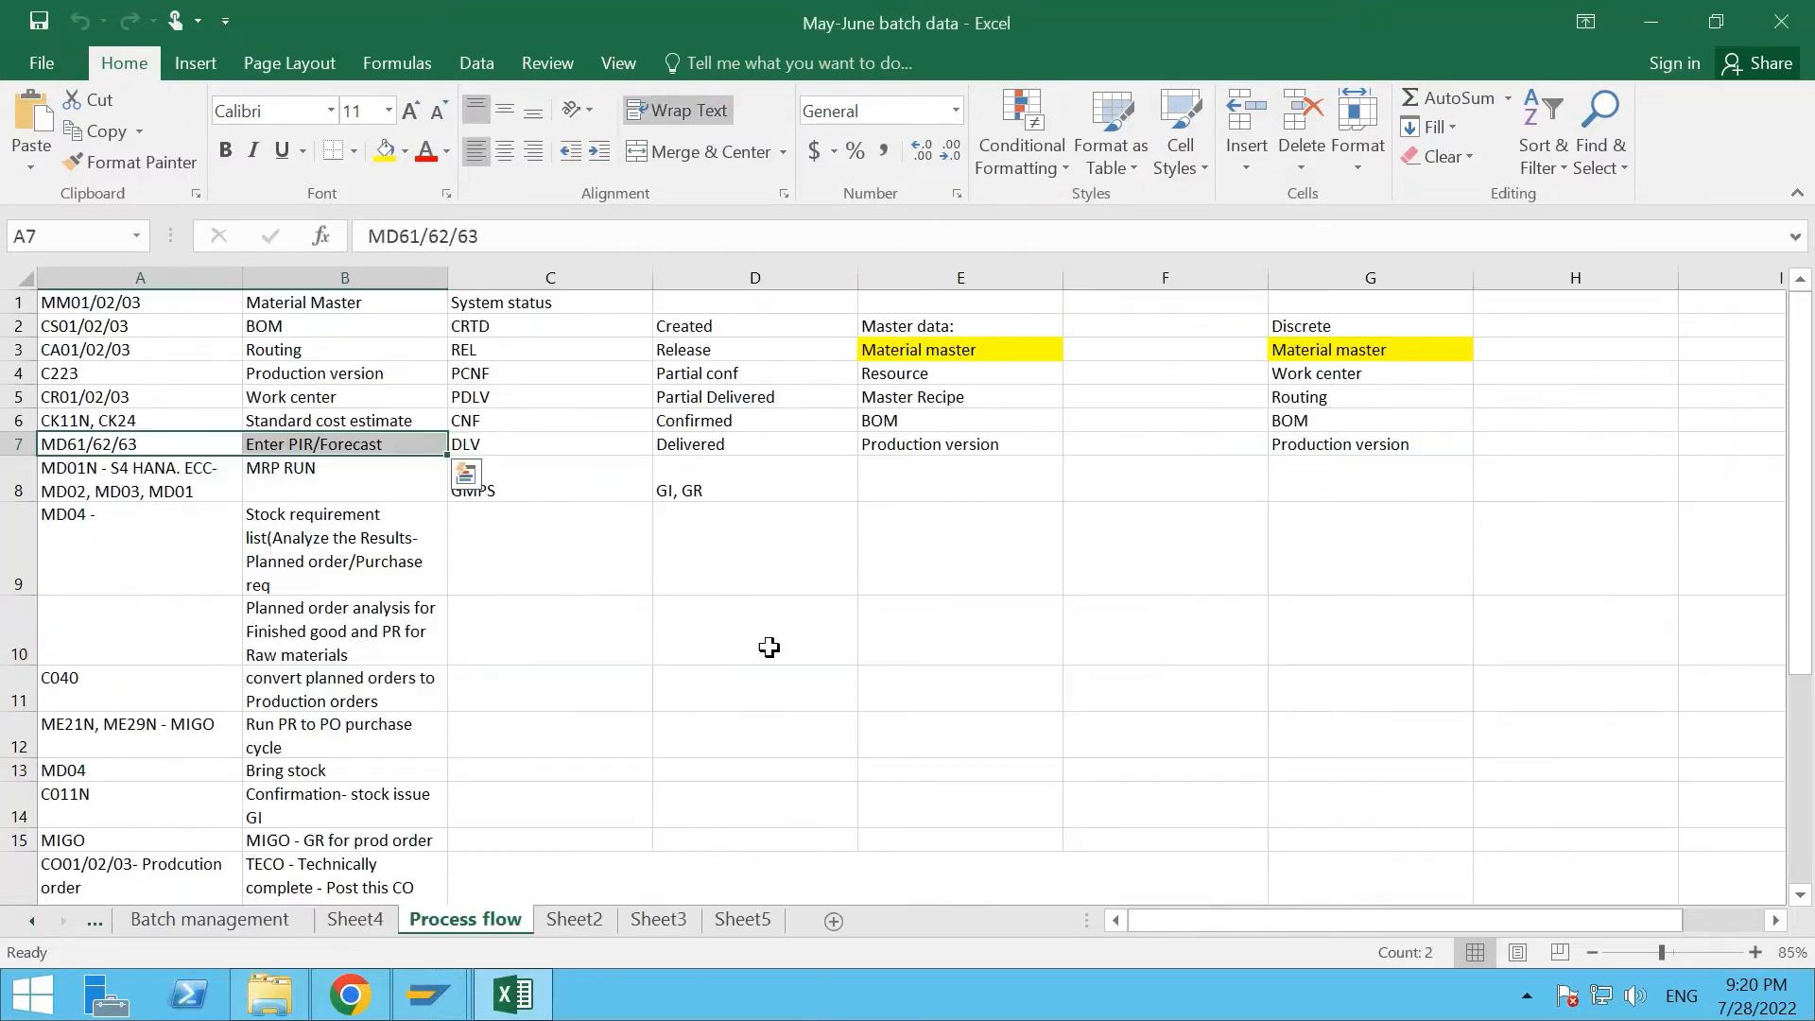
Return to Maintain PIRs in Chrome and upload Material_Details.csv from the Downloads folder for editing SCORPION's requirements.
click(350, 995)
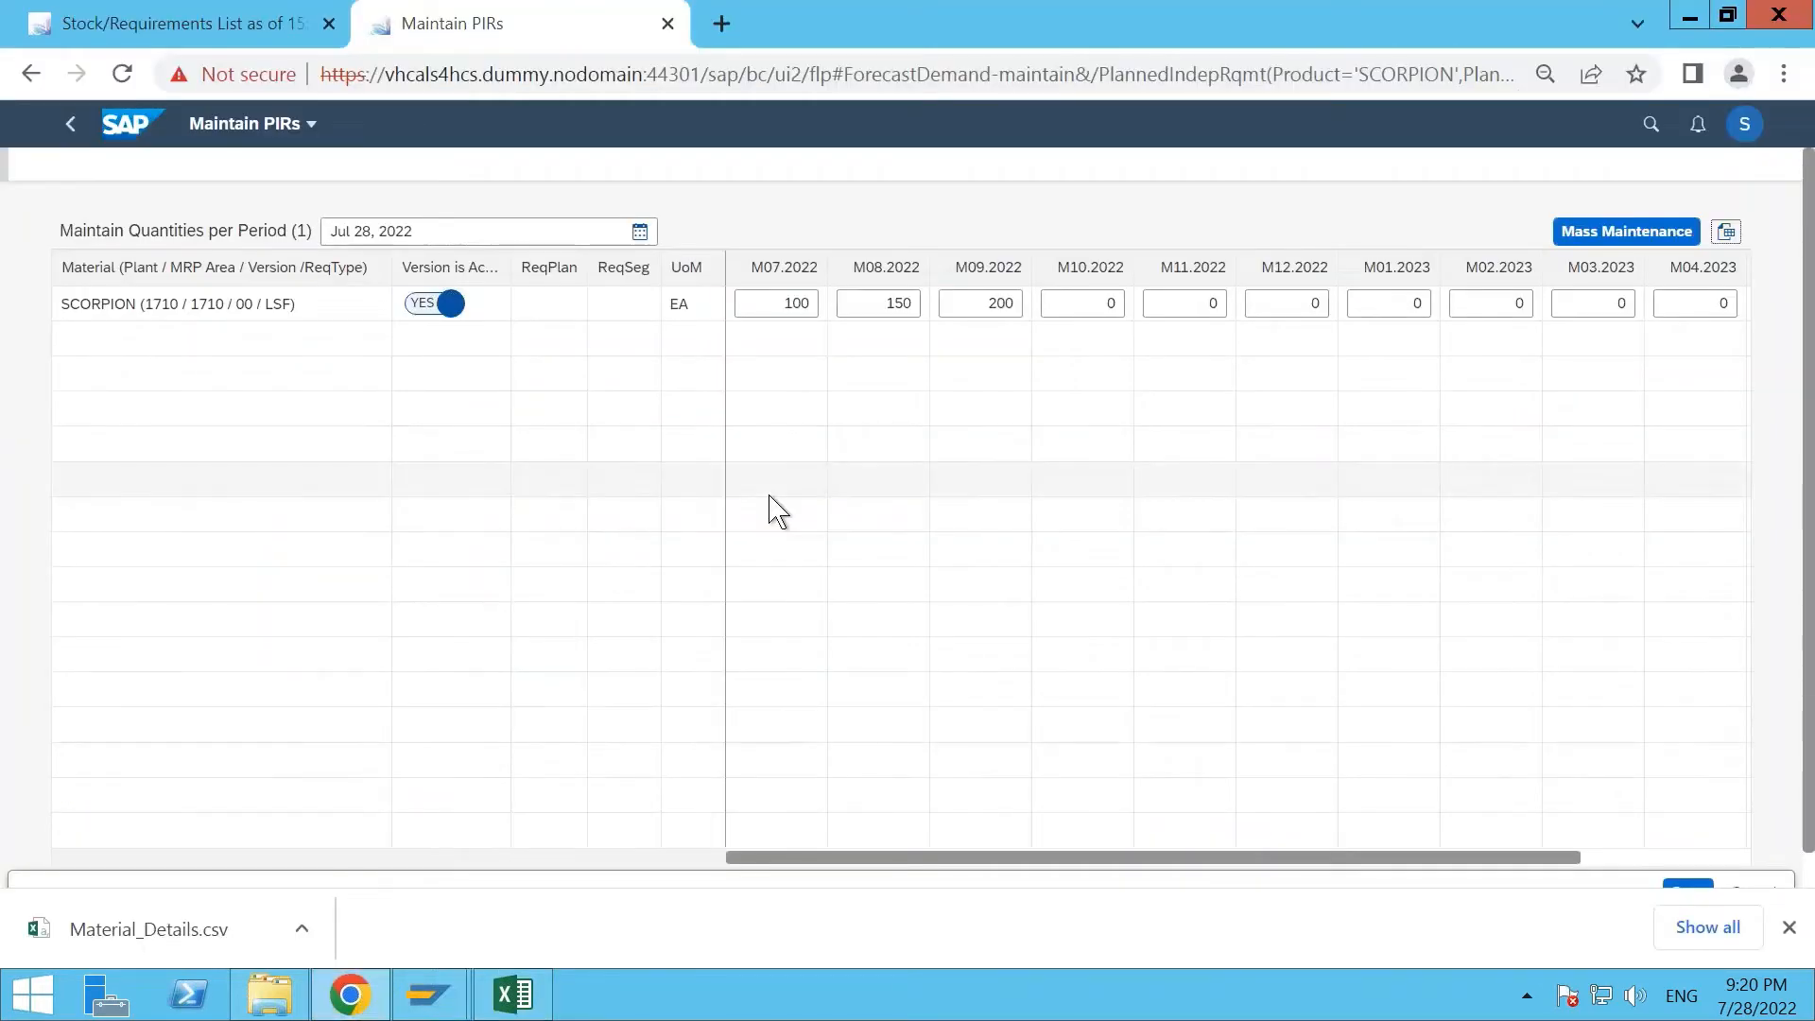
click(72, 125)
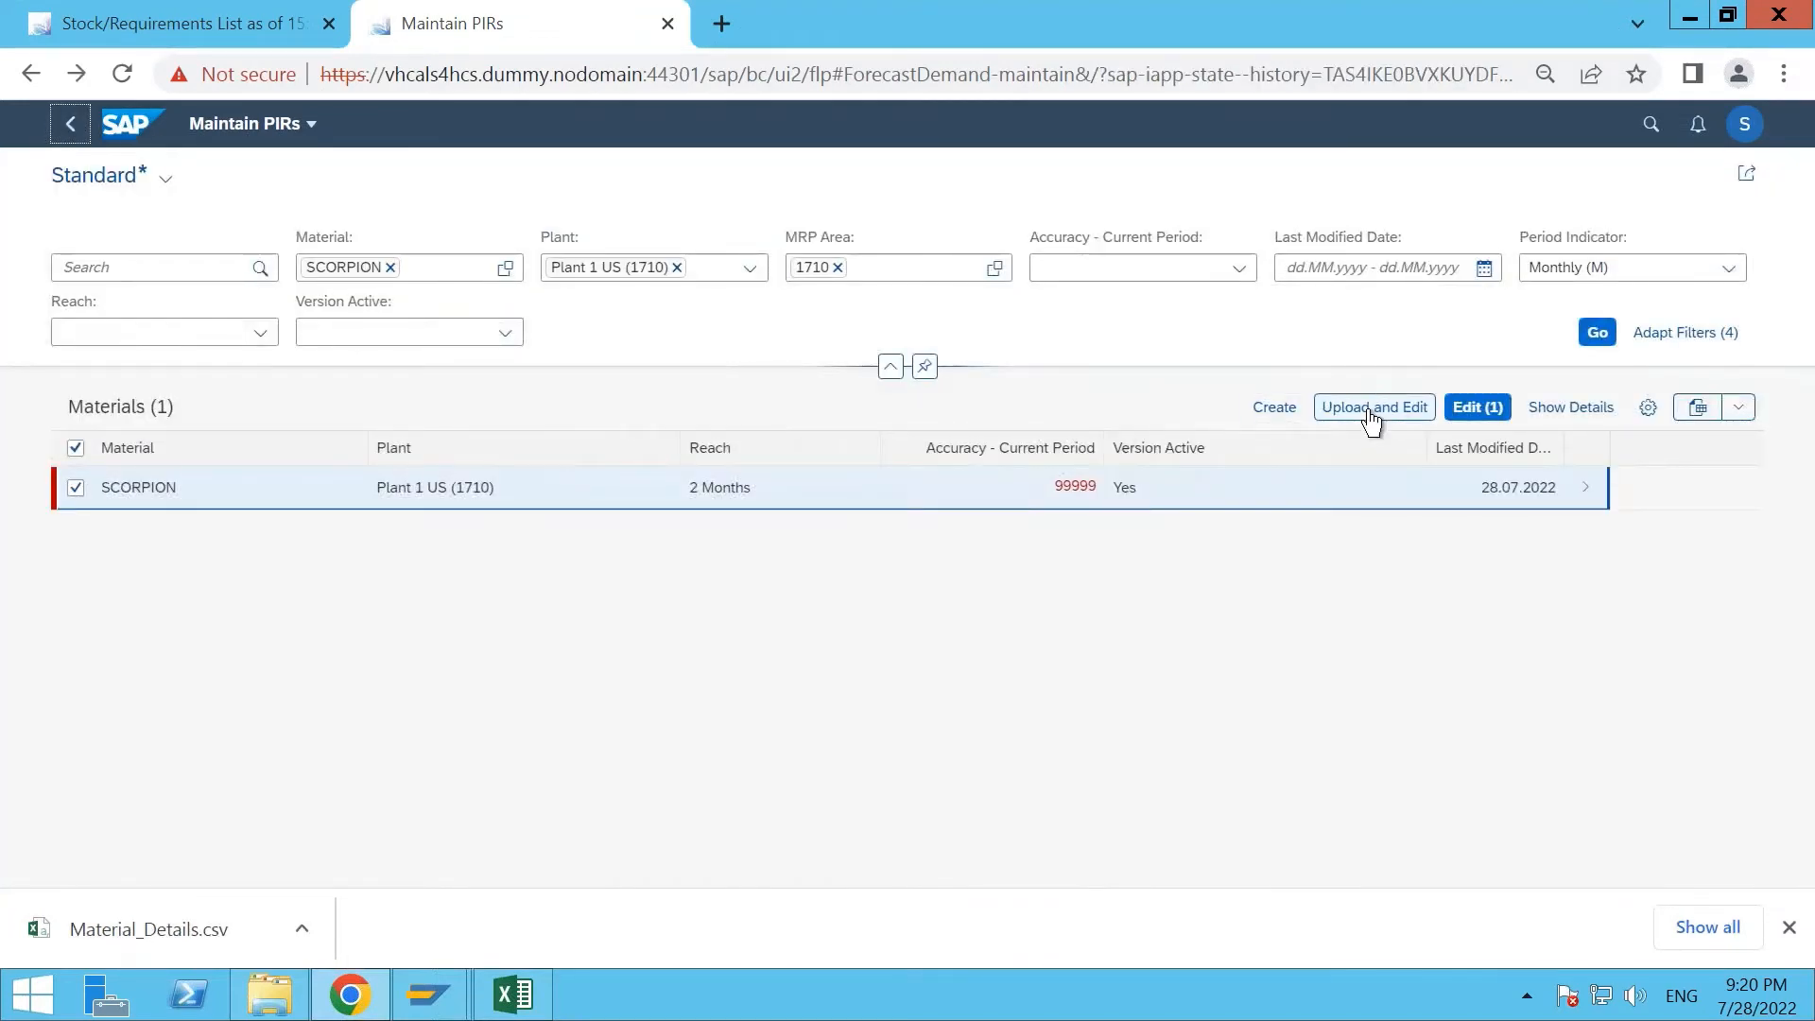
click(1369, 407)
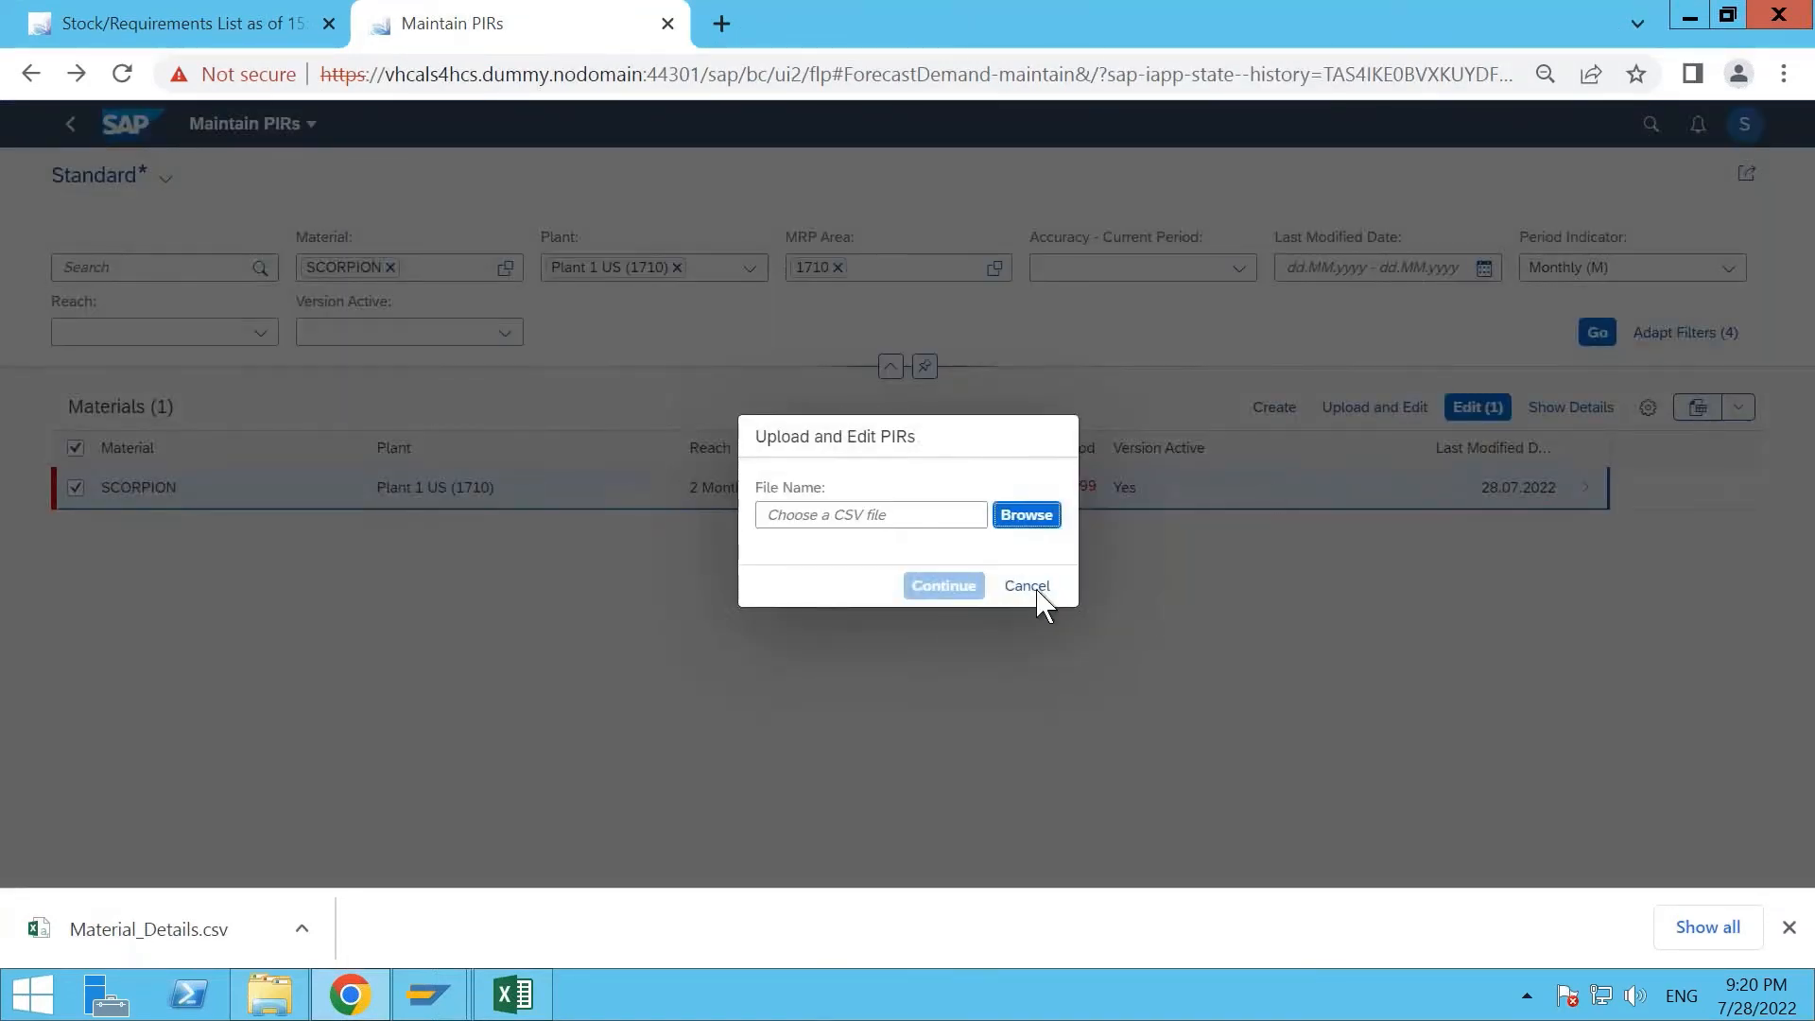
click(1050, 519)
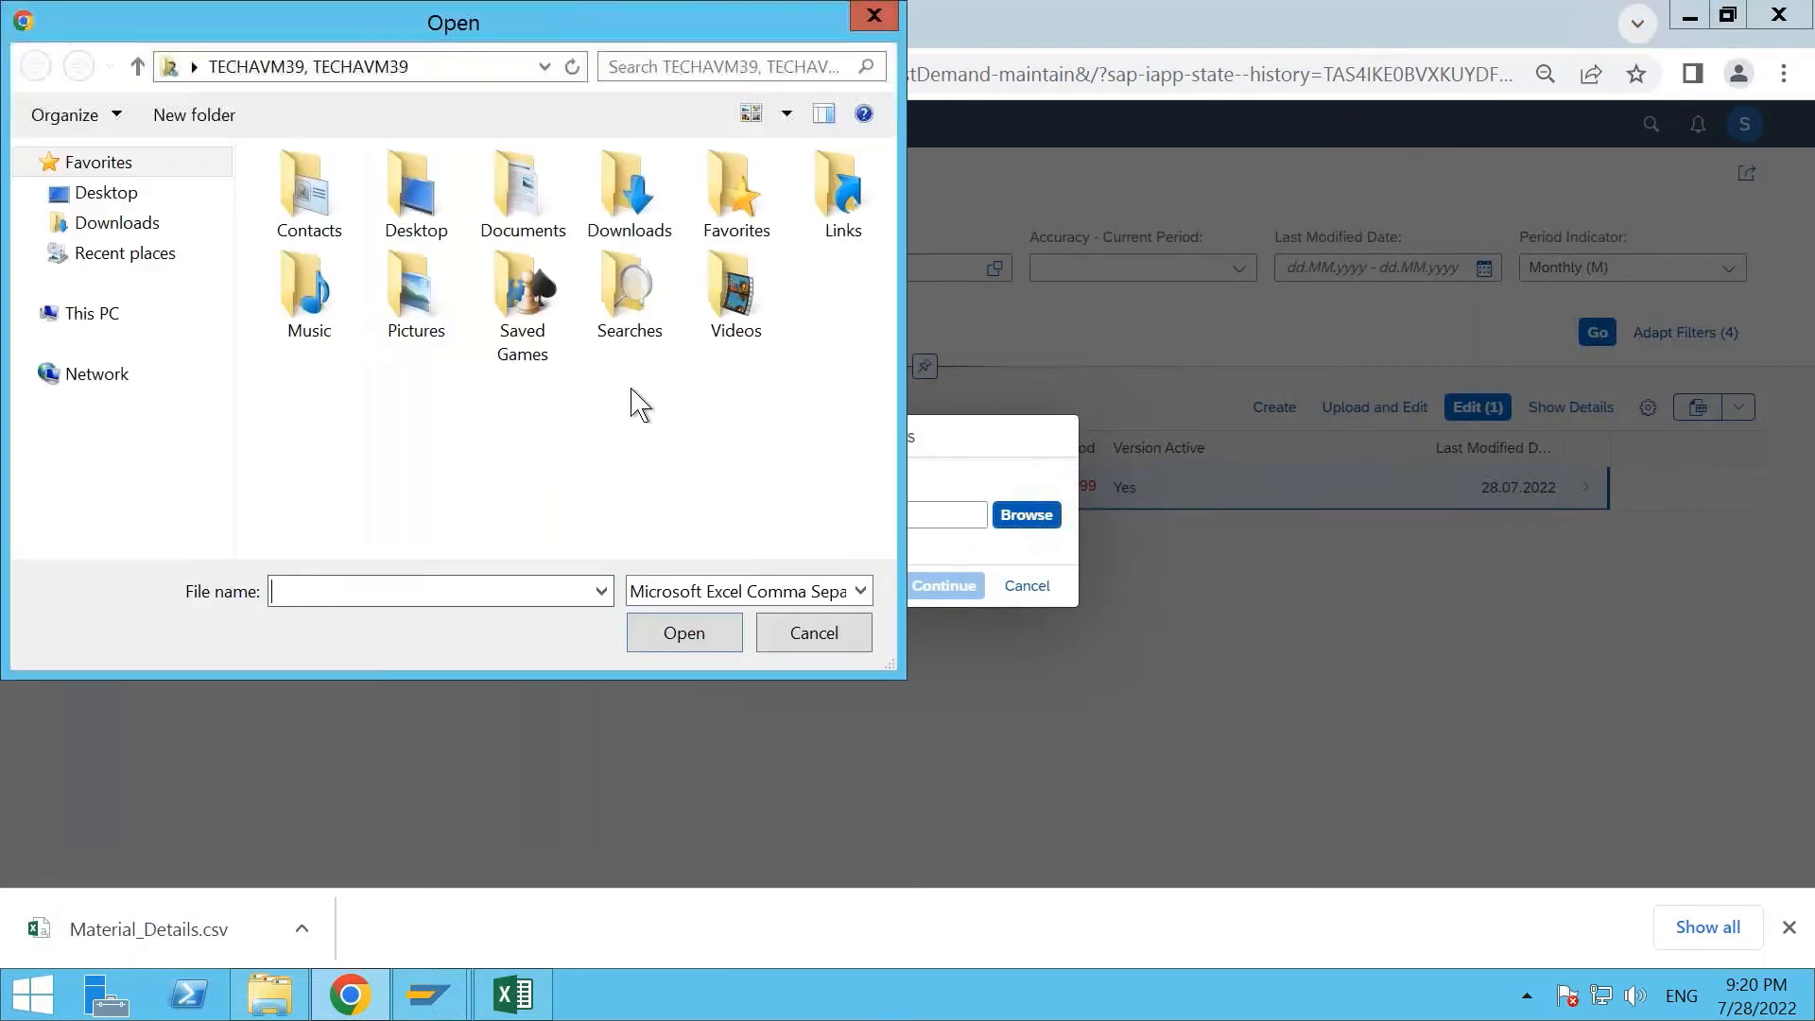
click(124, 225)
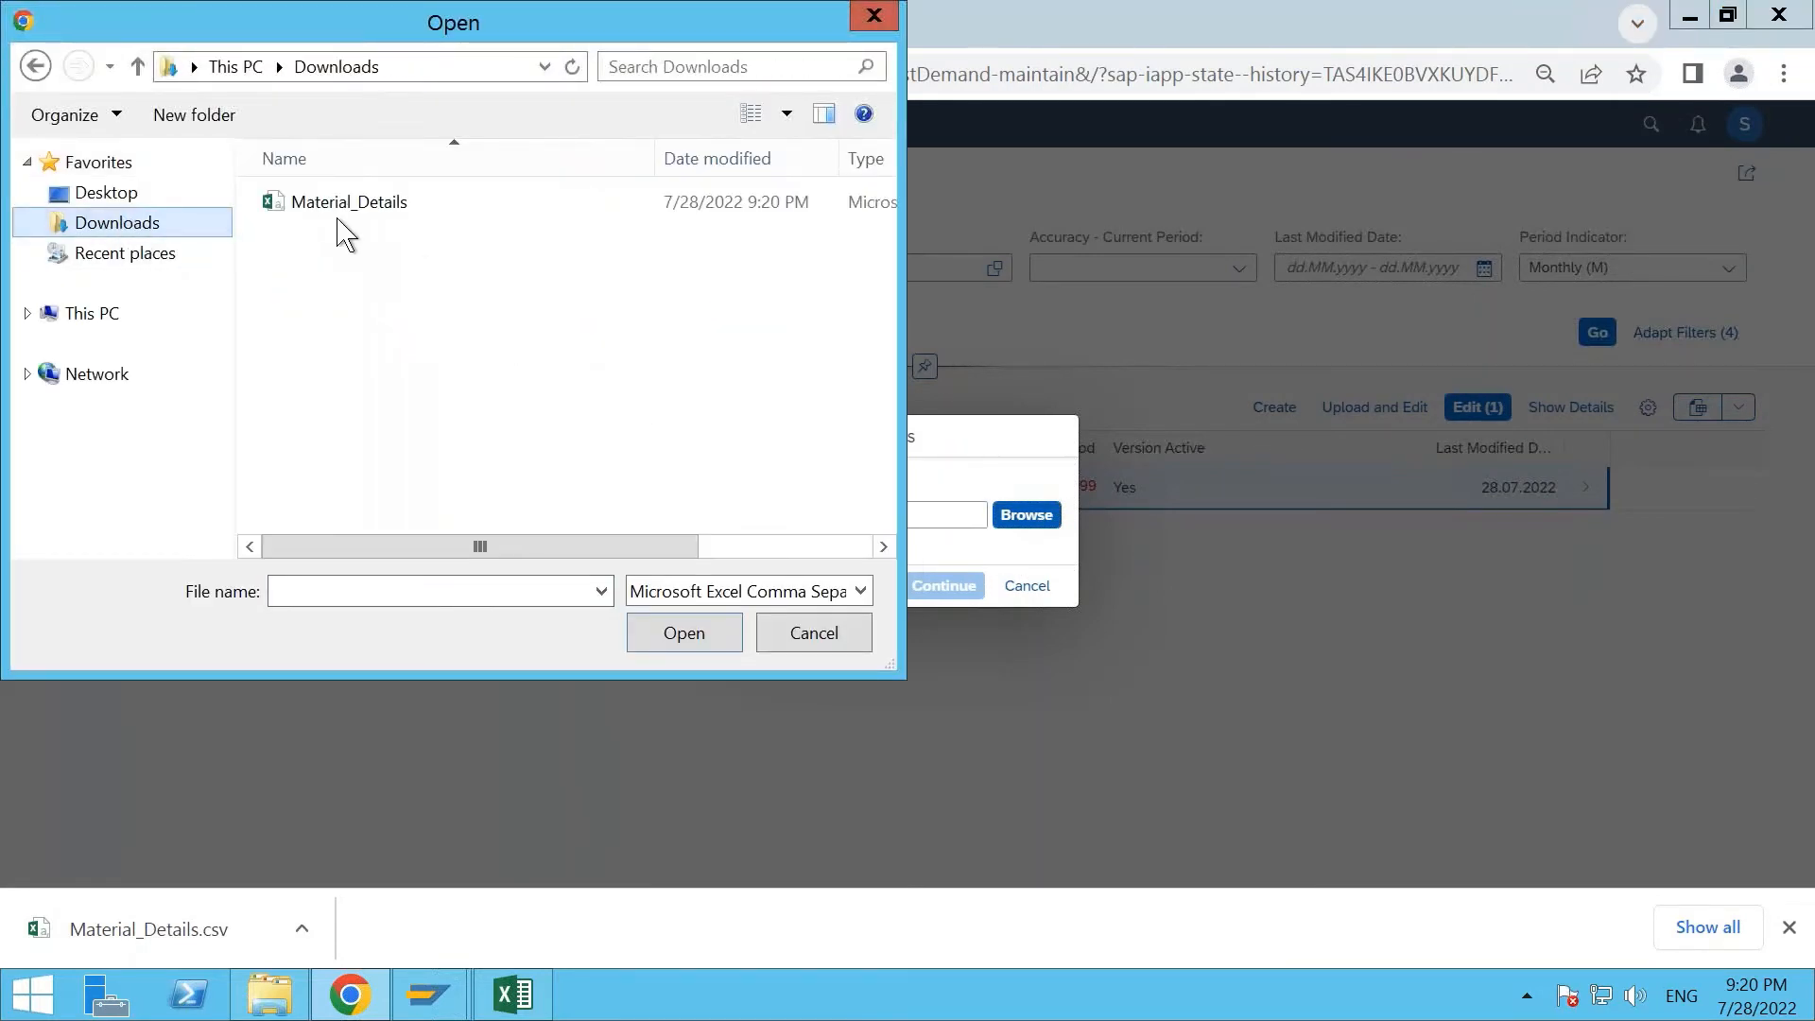
double_click(364, 202)
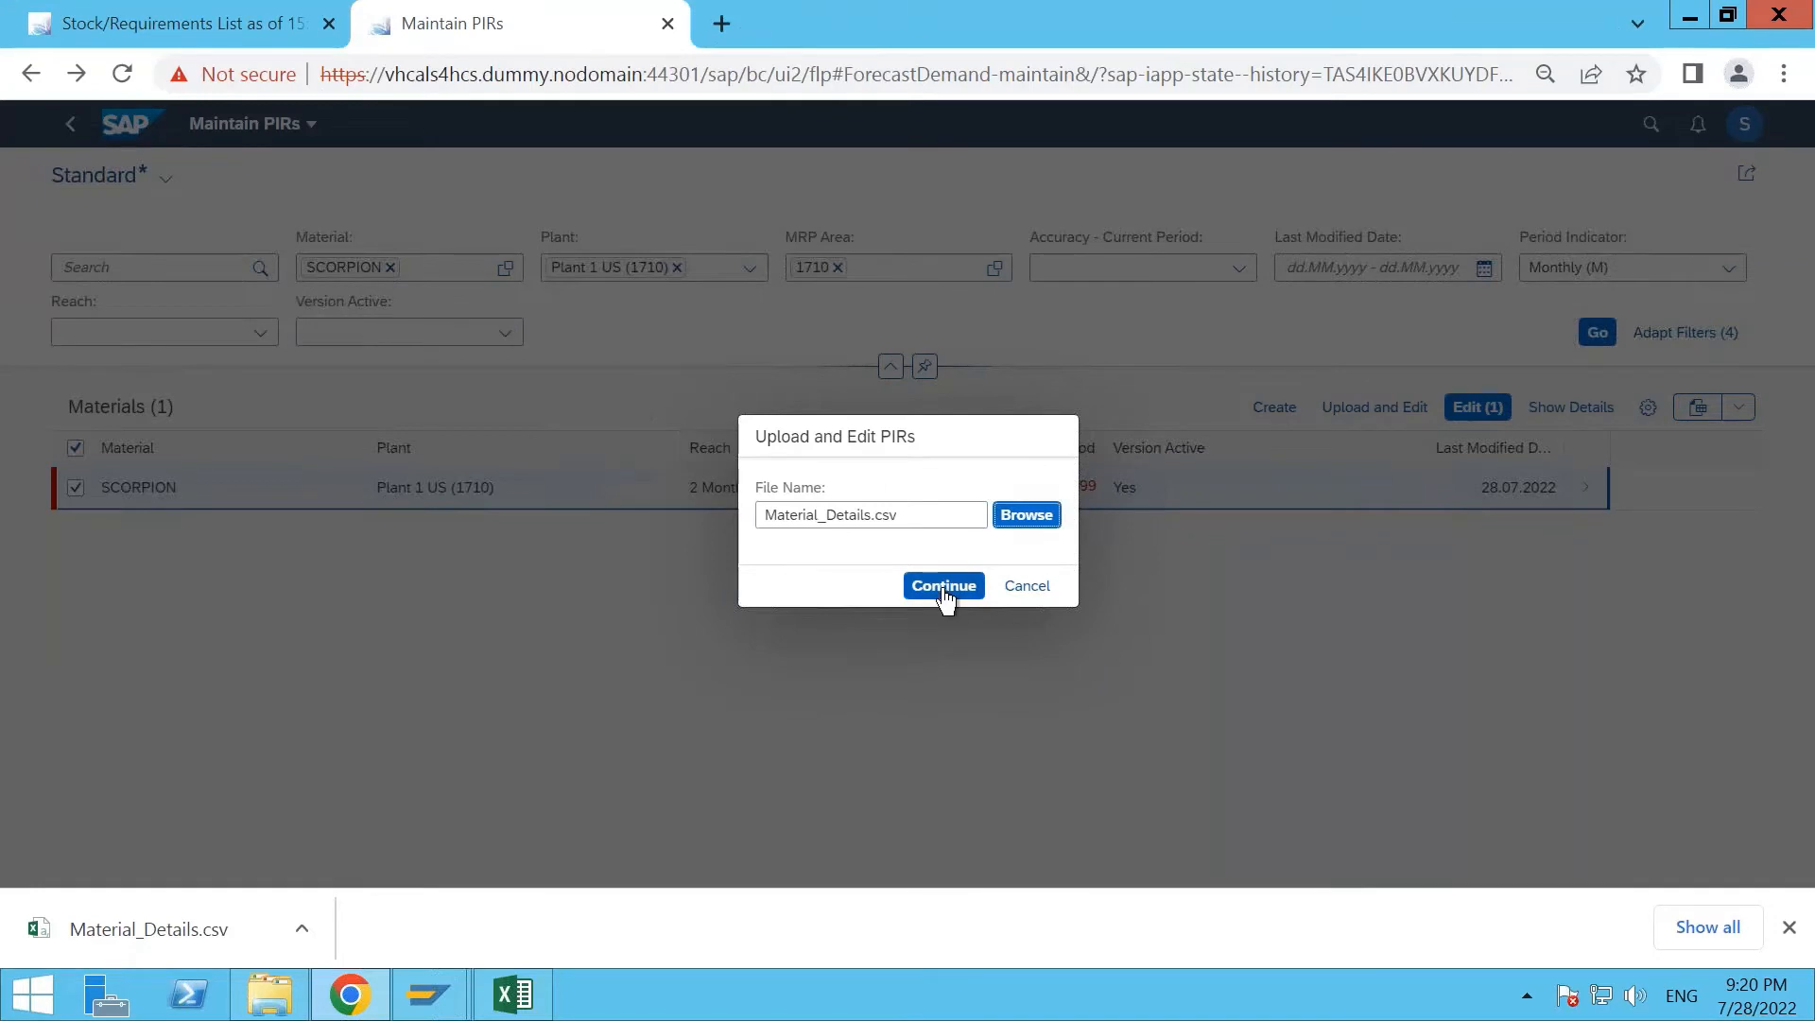
click(944, 588)
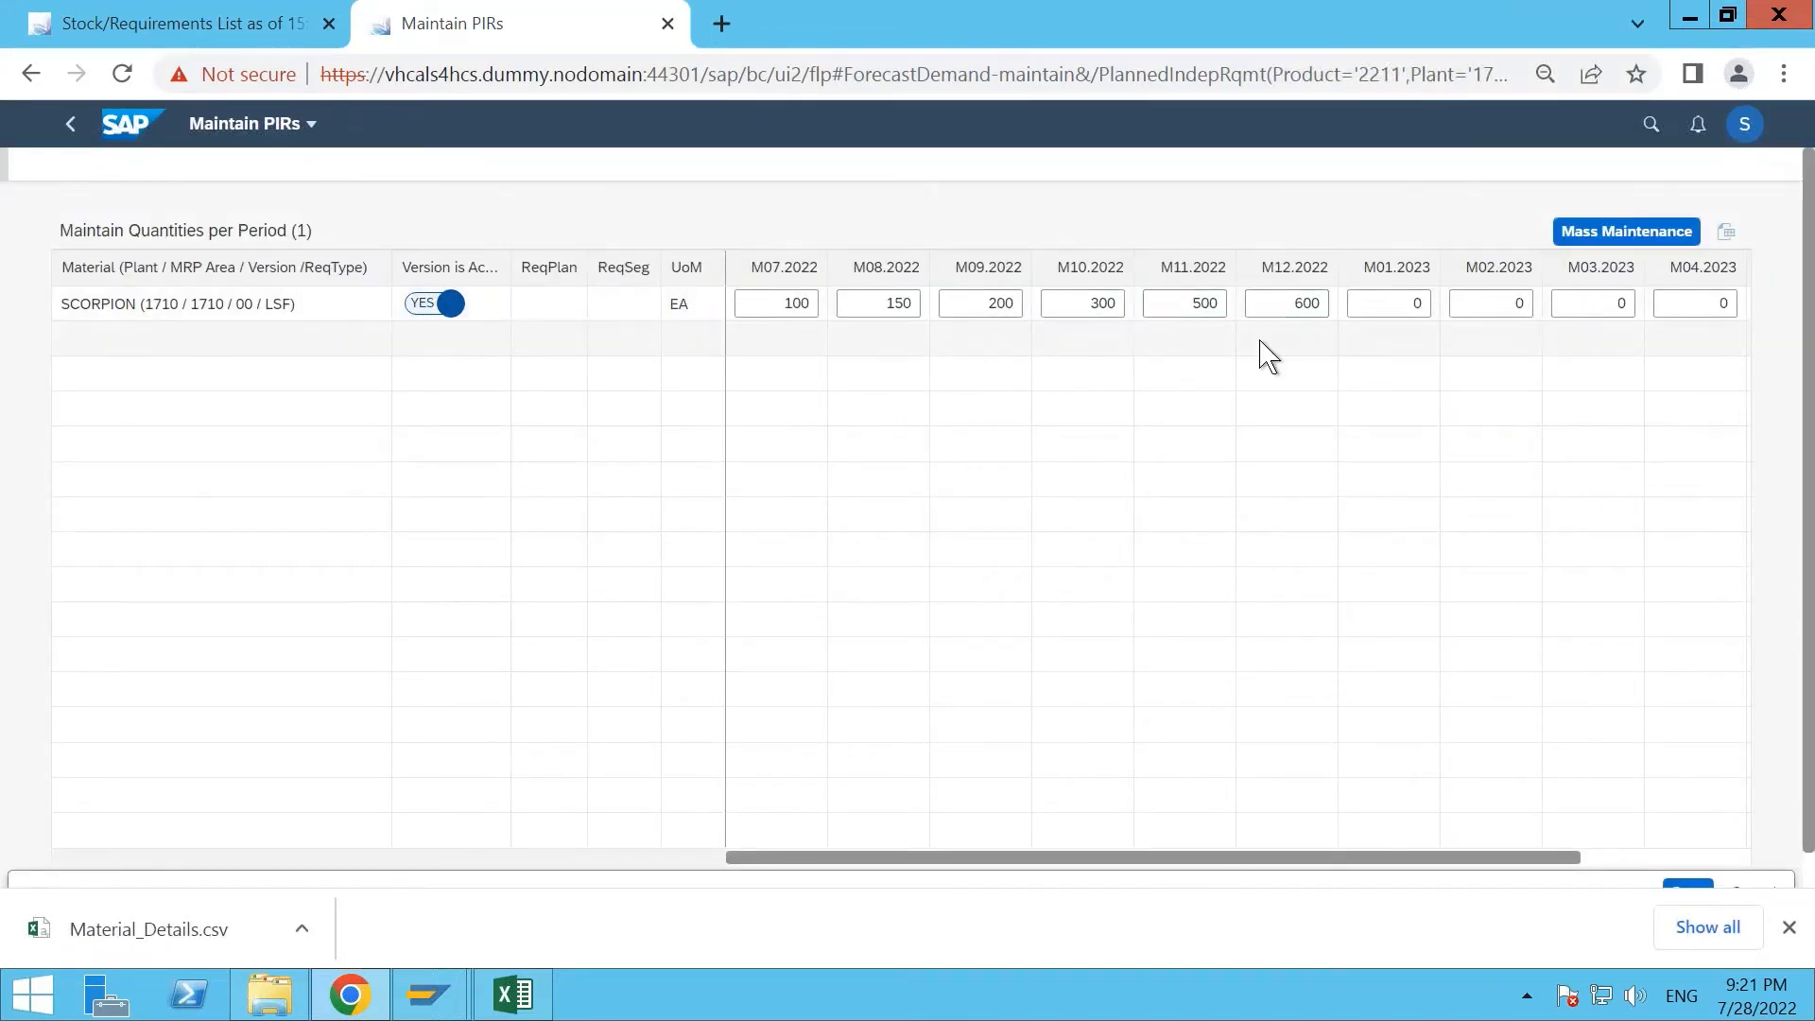
Save the uploaded SCORPION quantities and refresh the material's stock/requirements list.
click(1789, 928)
click(1687, 937)
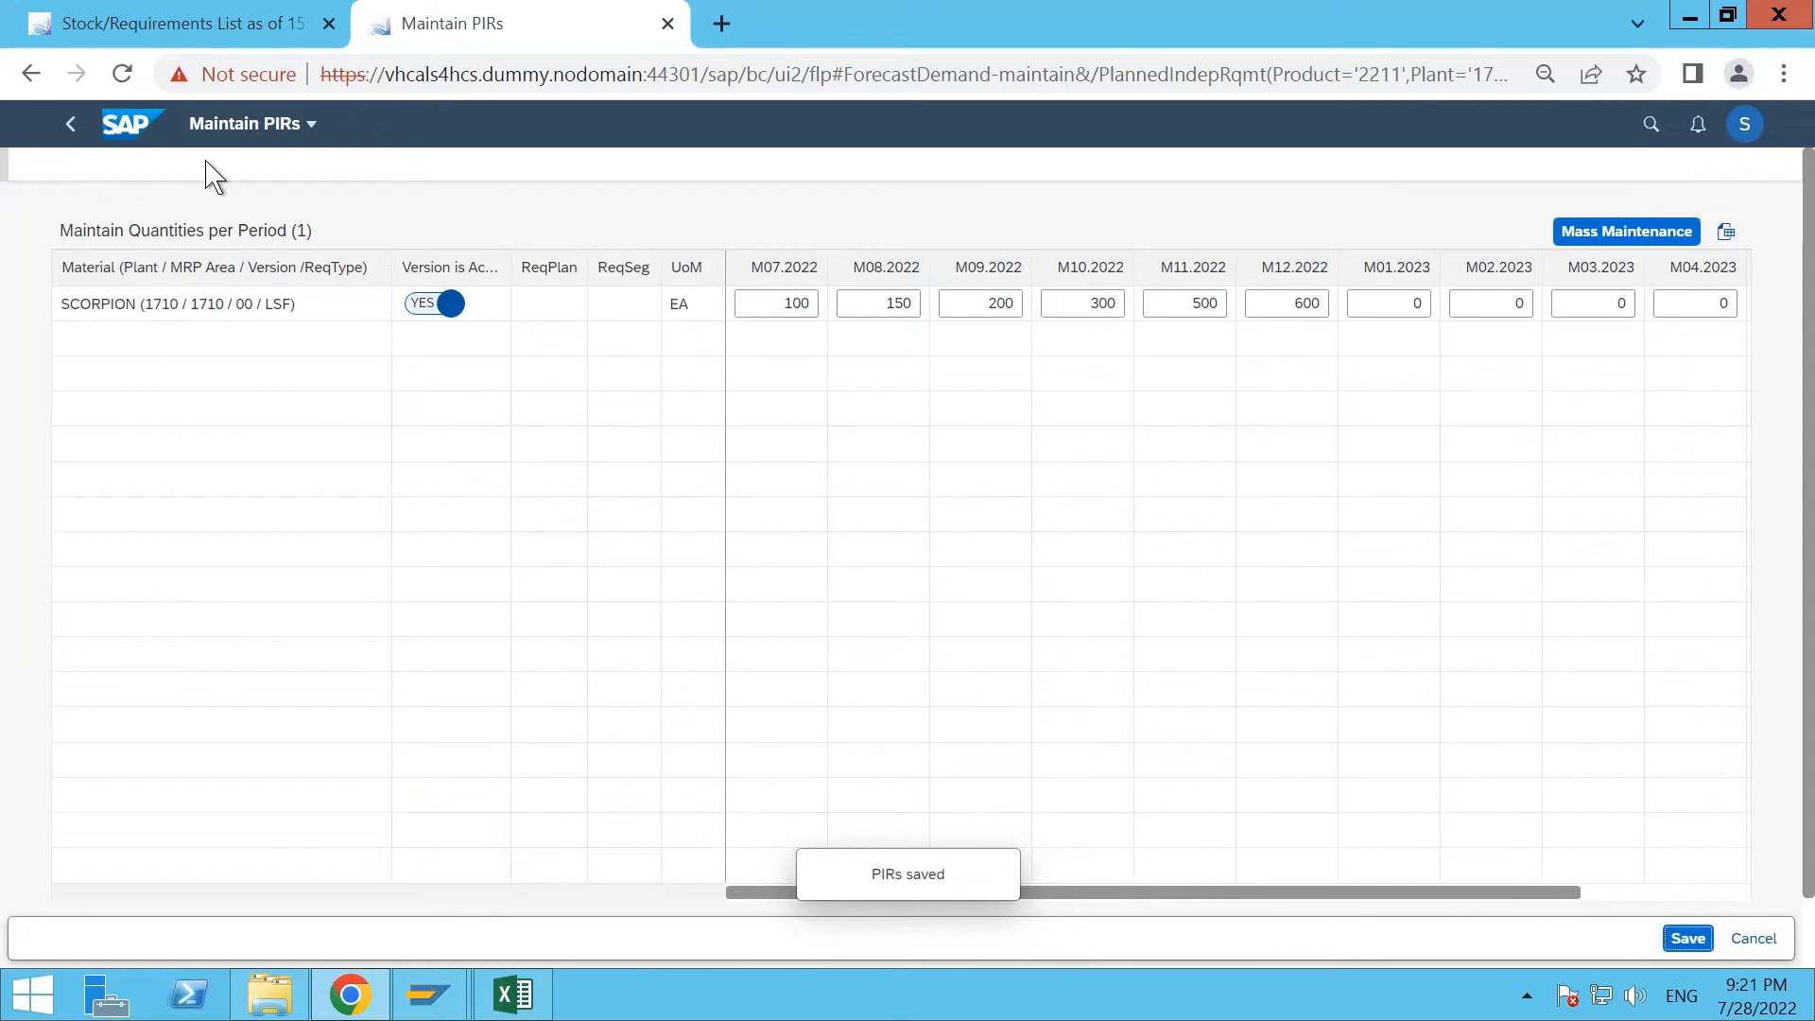
click(216, 23)
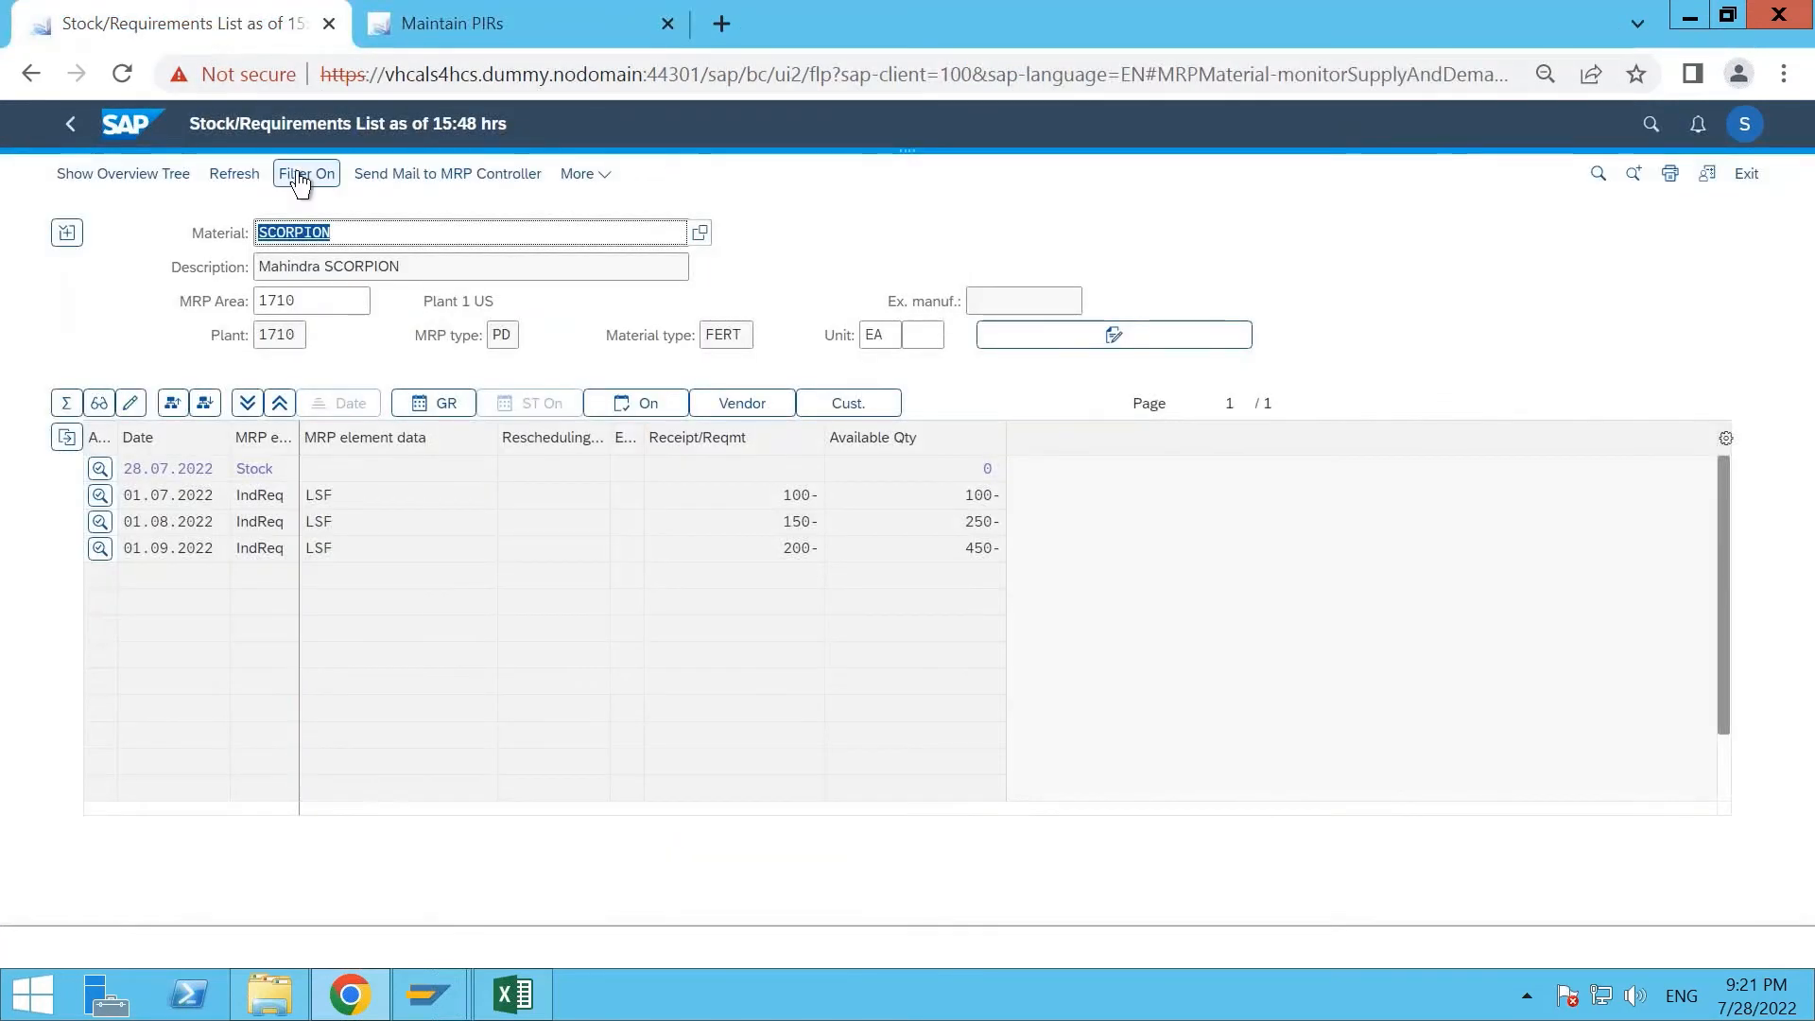
click(238, 180)
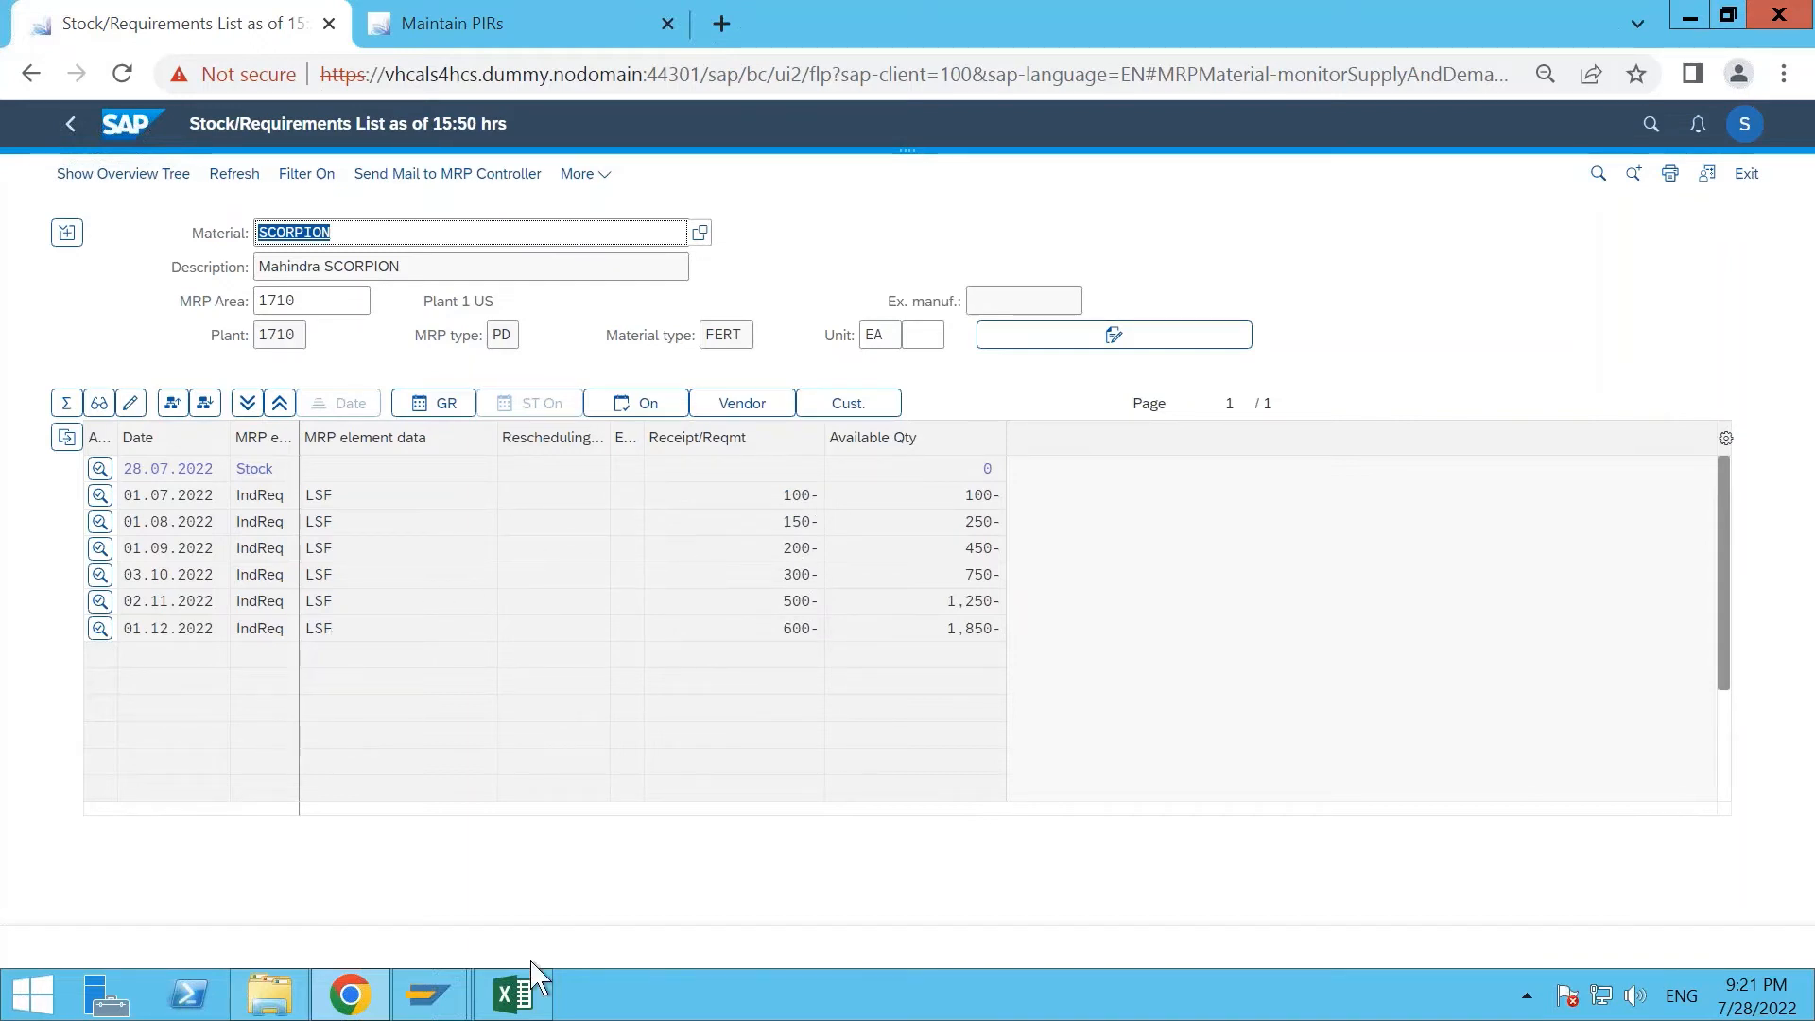
Reopen Material_Details.csv in Excel from the Downloads folder.
click(515, 993)
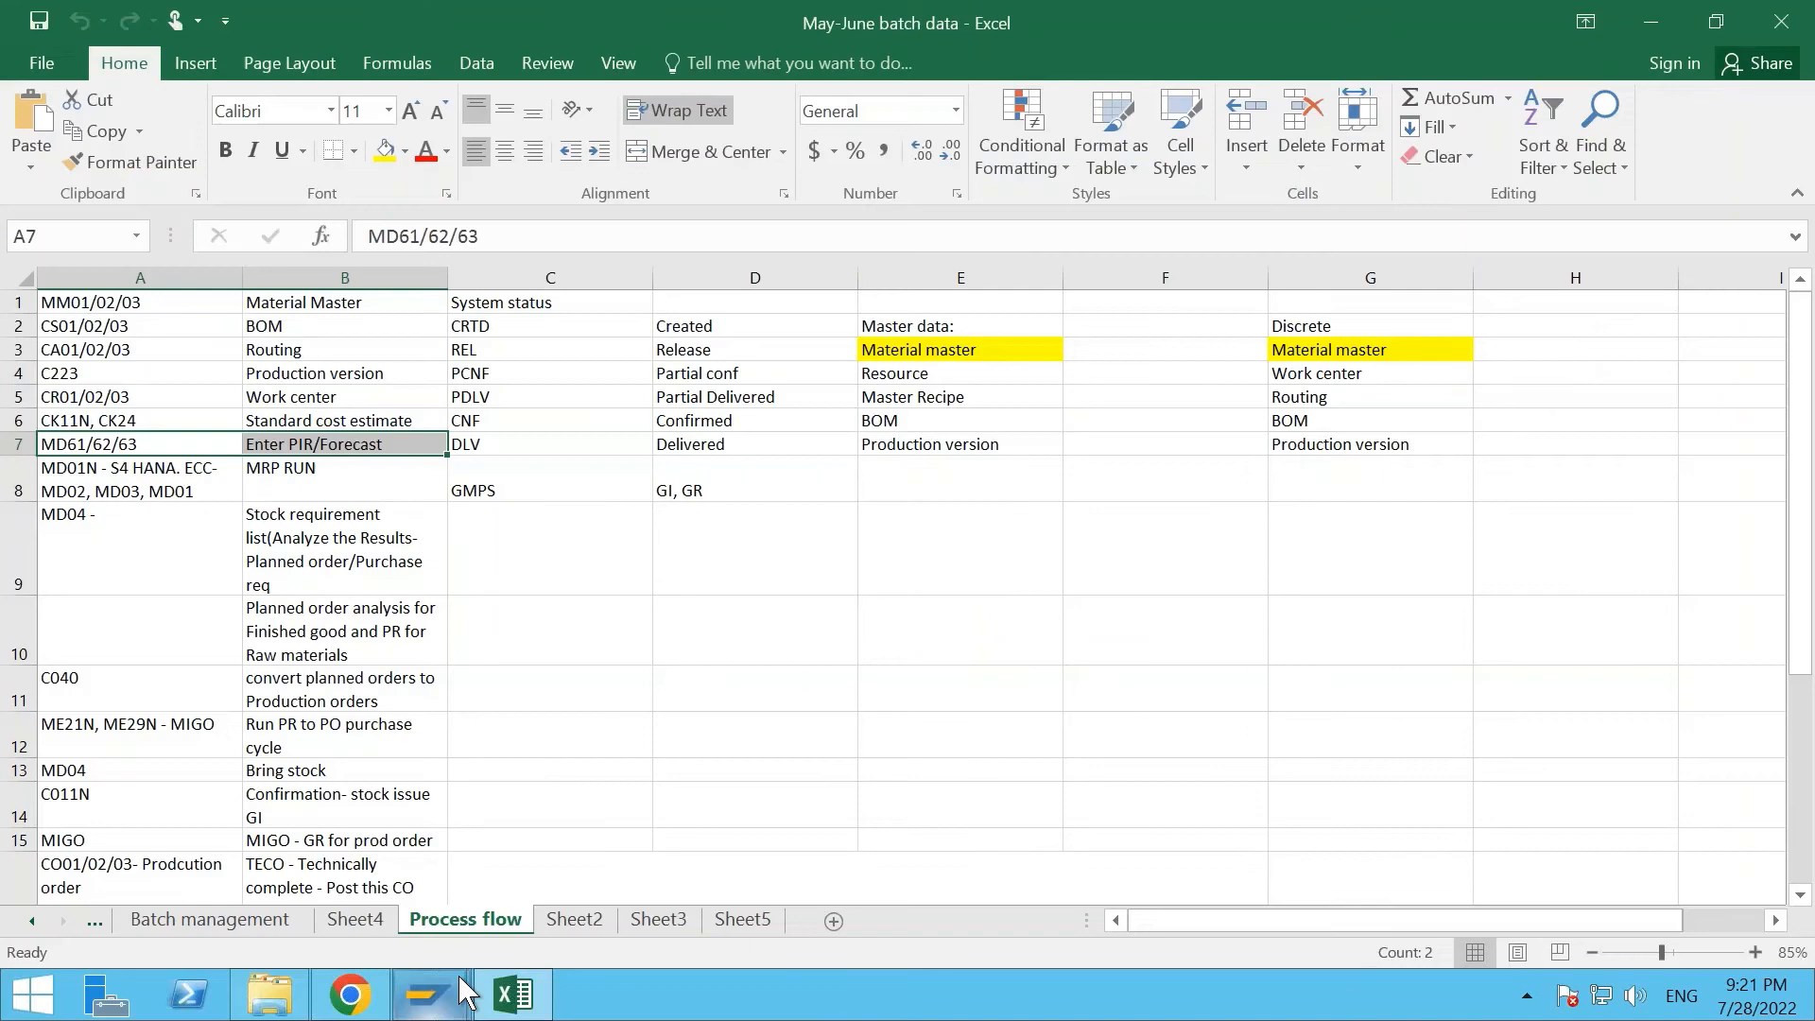
click(269, 993)
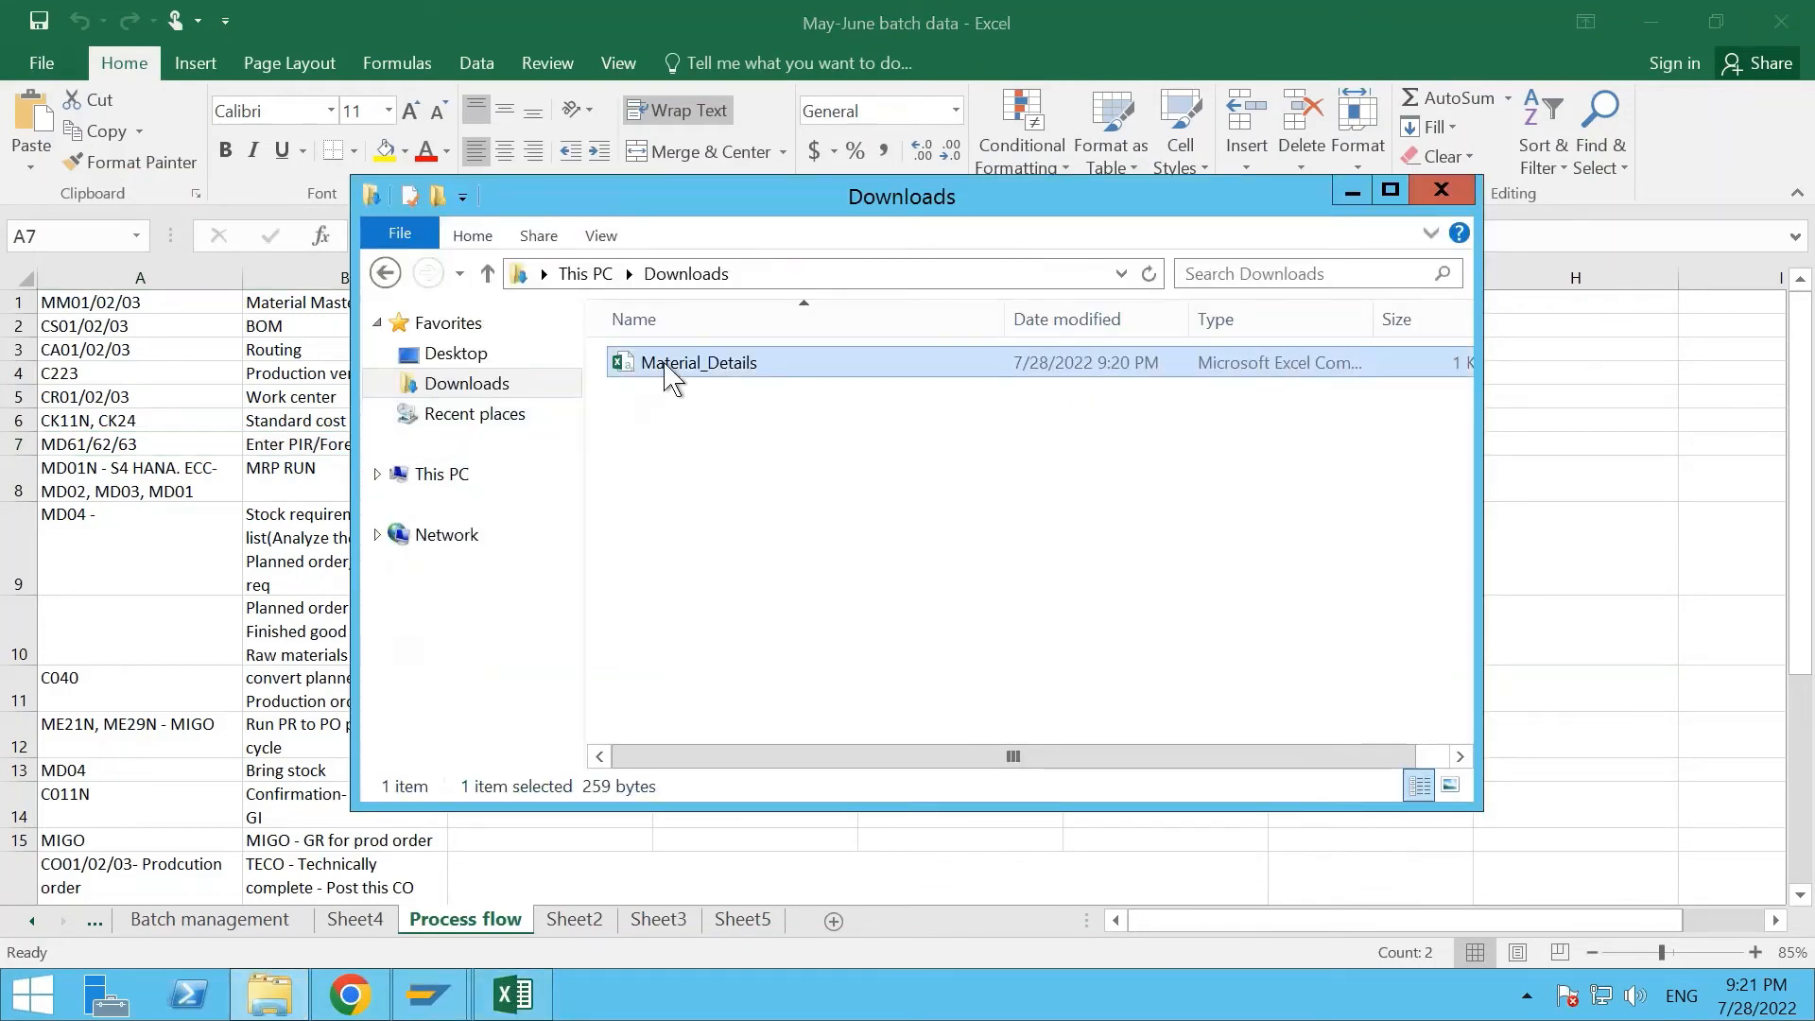
double_click(699, 362)
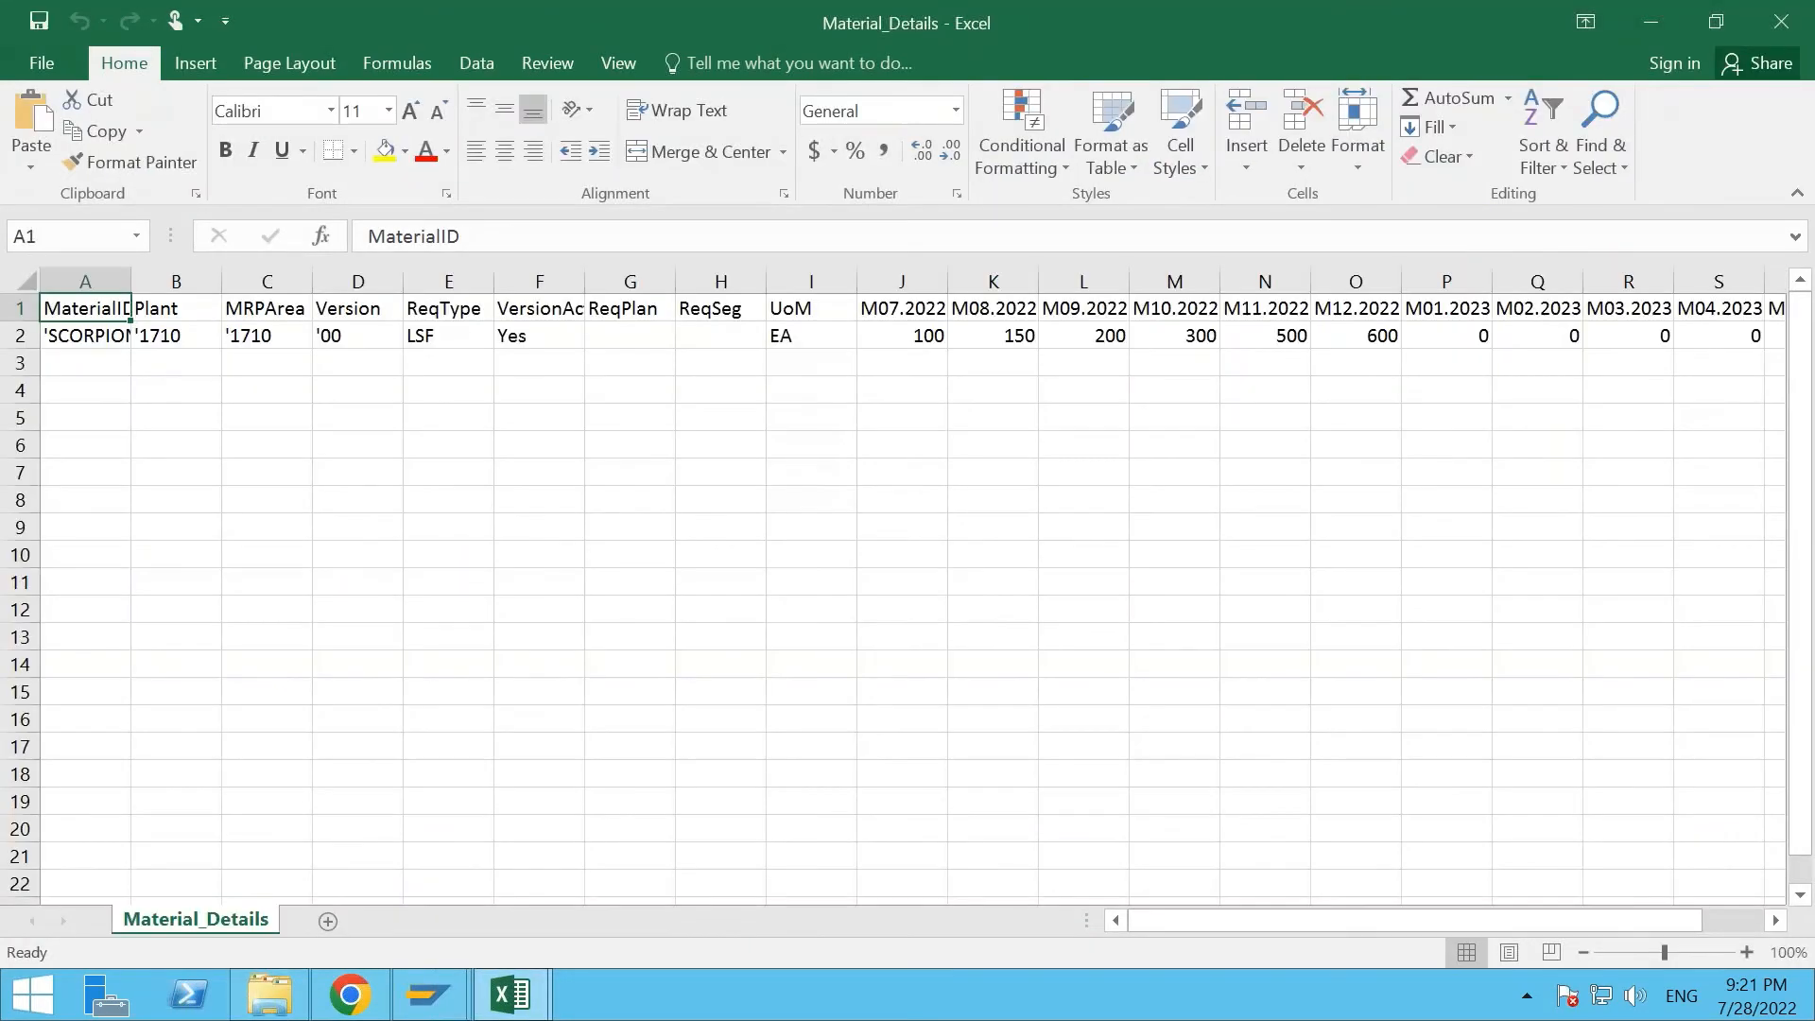
Set SCORPION's quantities in row 2 to 0 for M08.2022 through M12.2022.
drag(1015, 343, 1371, 334)
key(BackSpace)
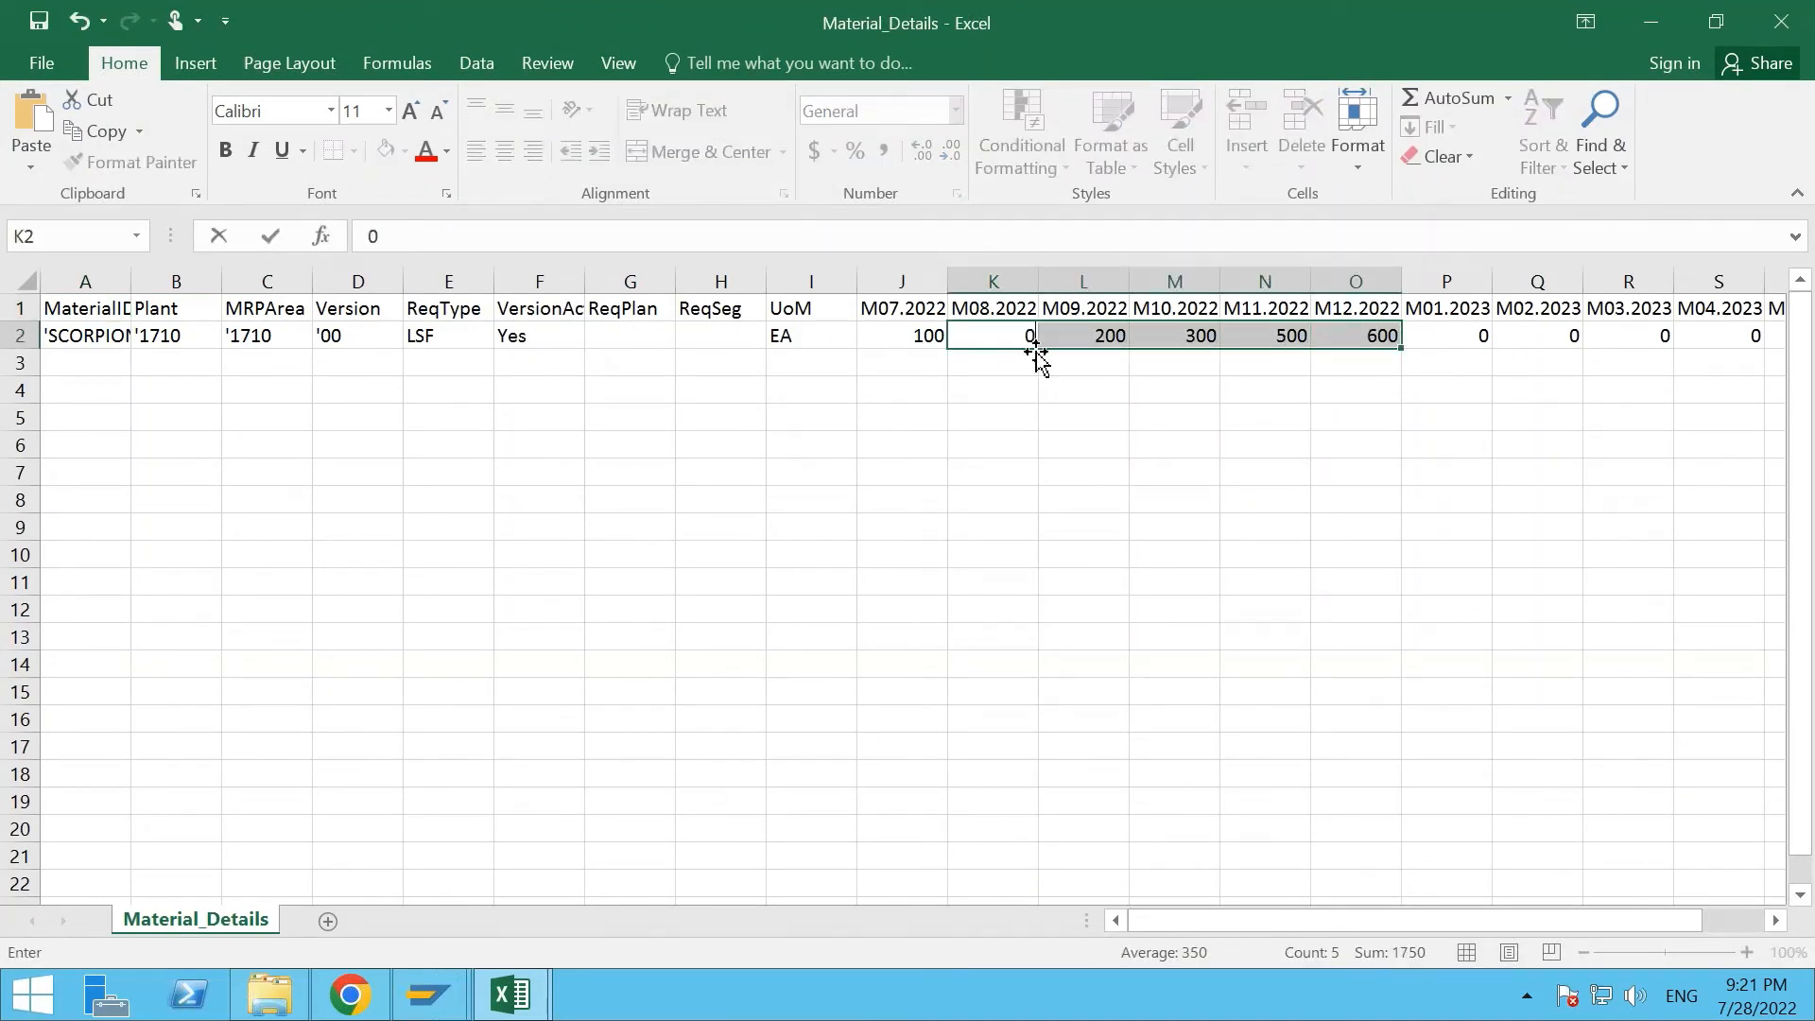
key(Return)
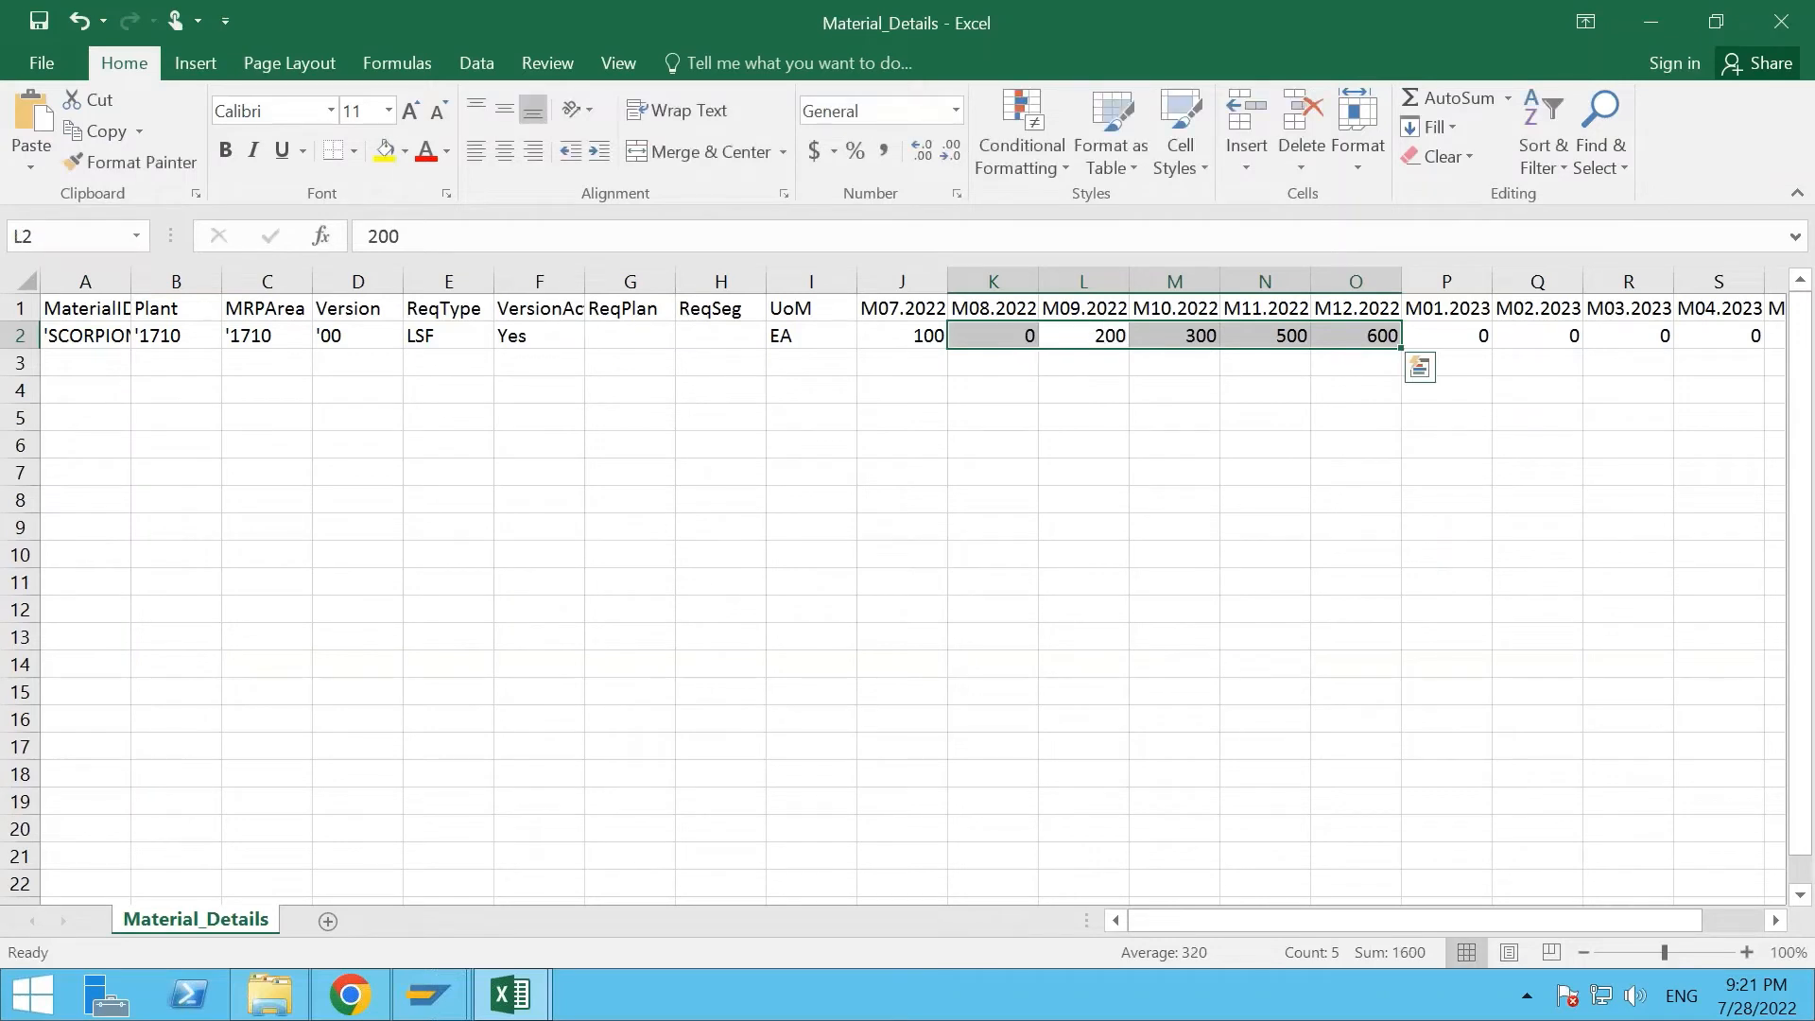
click(1106, 339)
text(0)
key(Tab)
text(0)
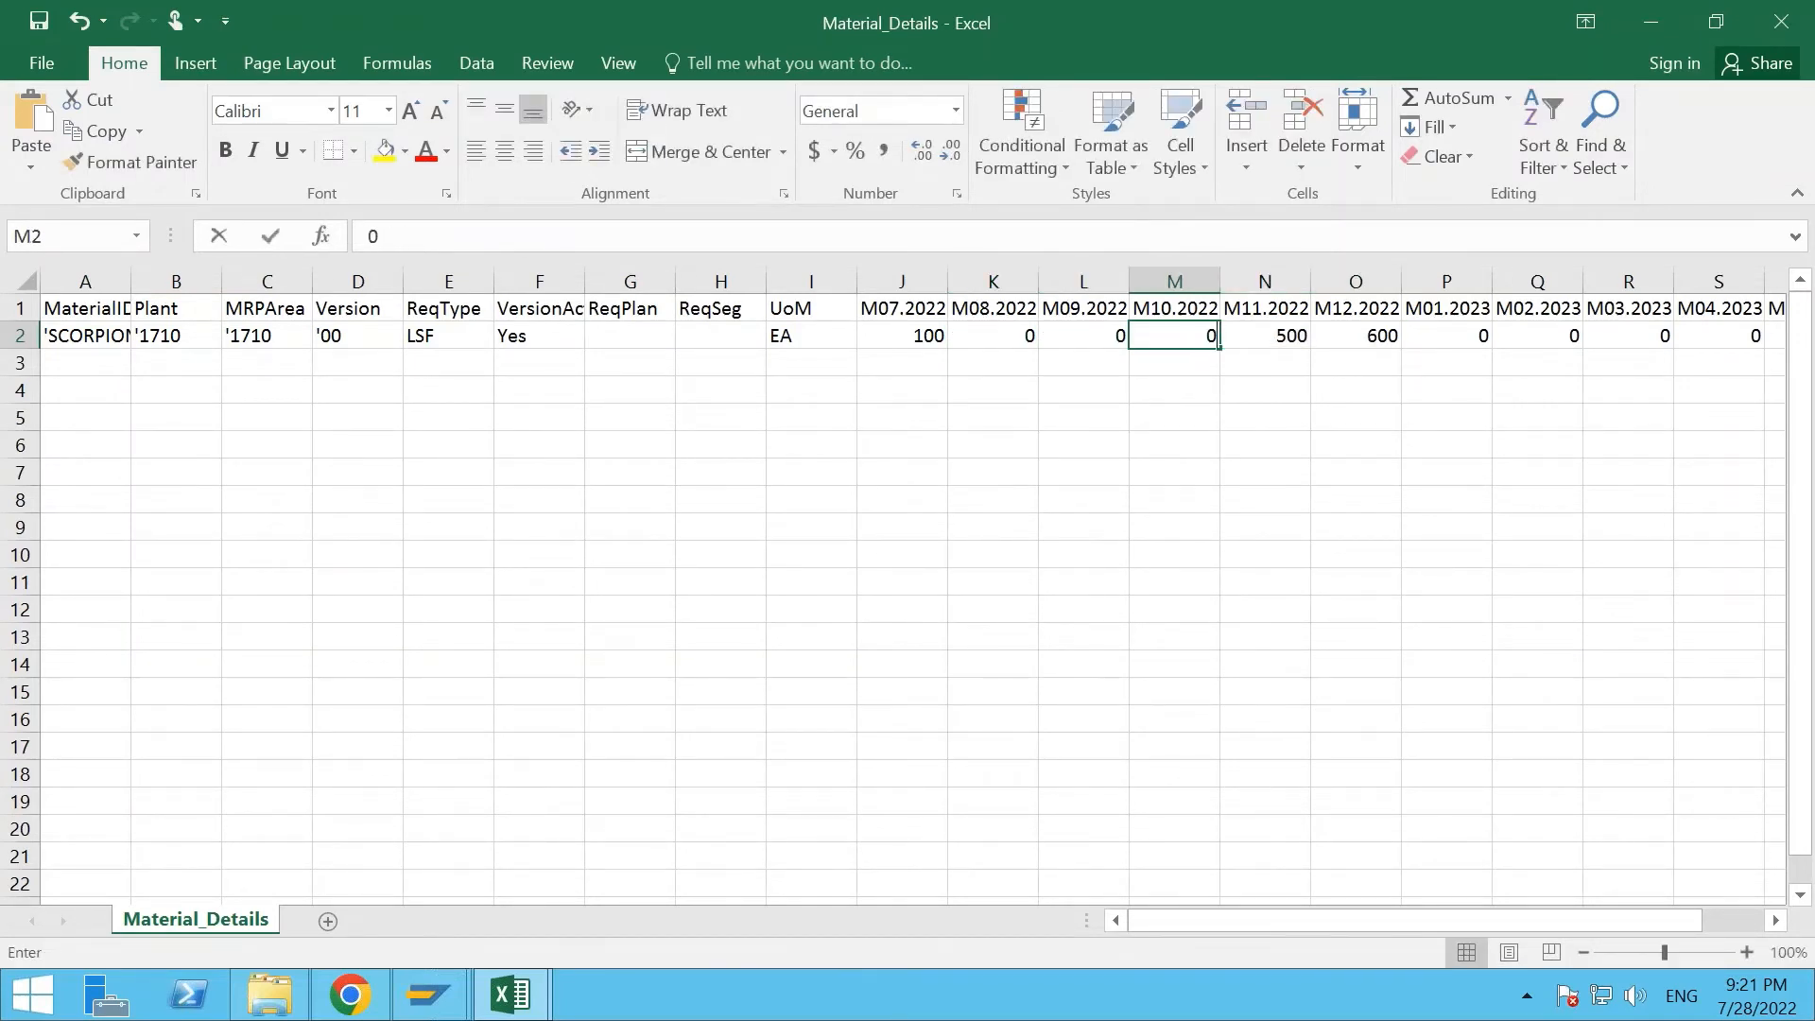
key(Tab)
text(0)
key(Tab)
double_click(1366, 335)
text(0)
key(Tab)
key(Return)
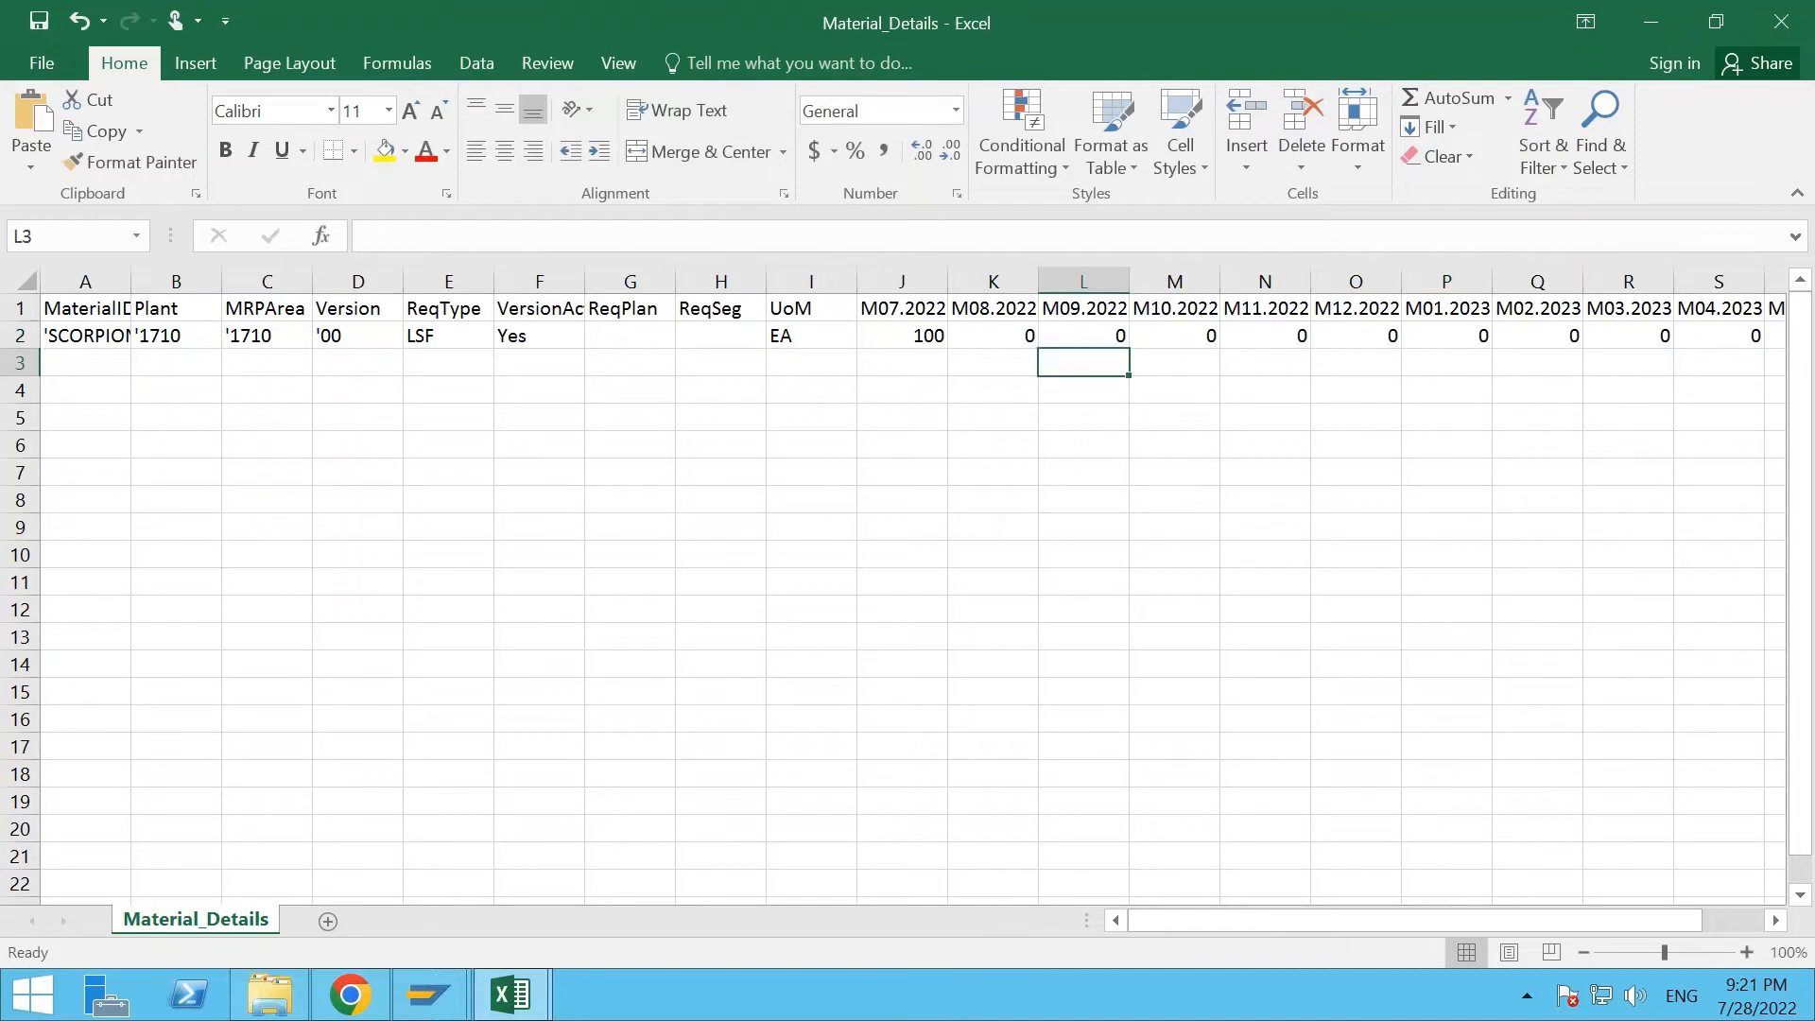
Save the zeroed quantities in Material_Details.csv, keep the CSV format and close the file.
key(ctrl+s)
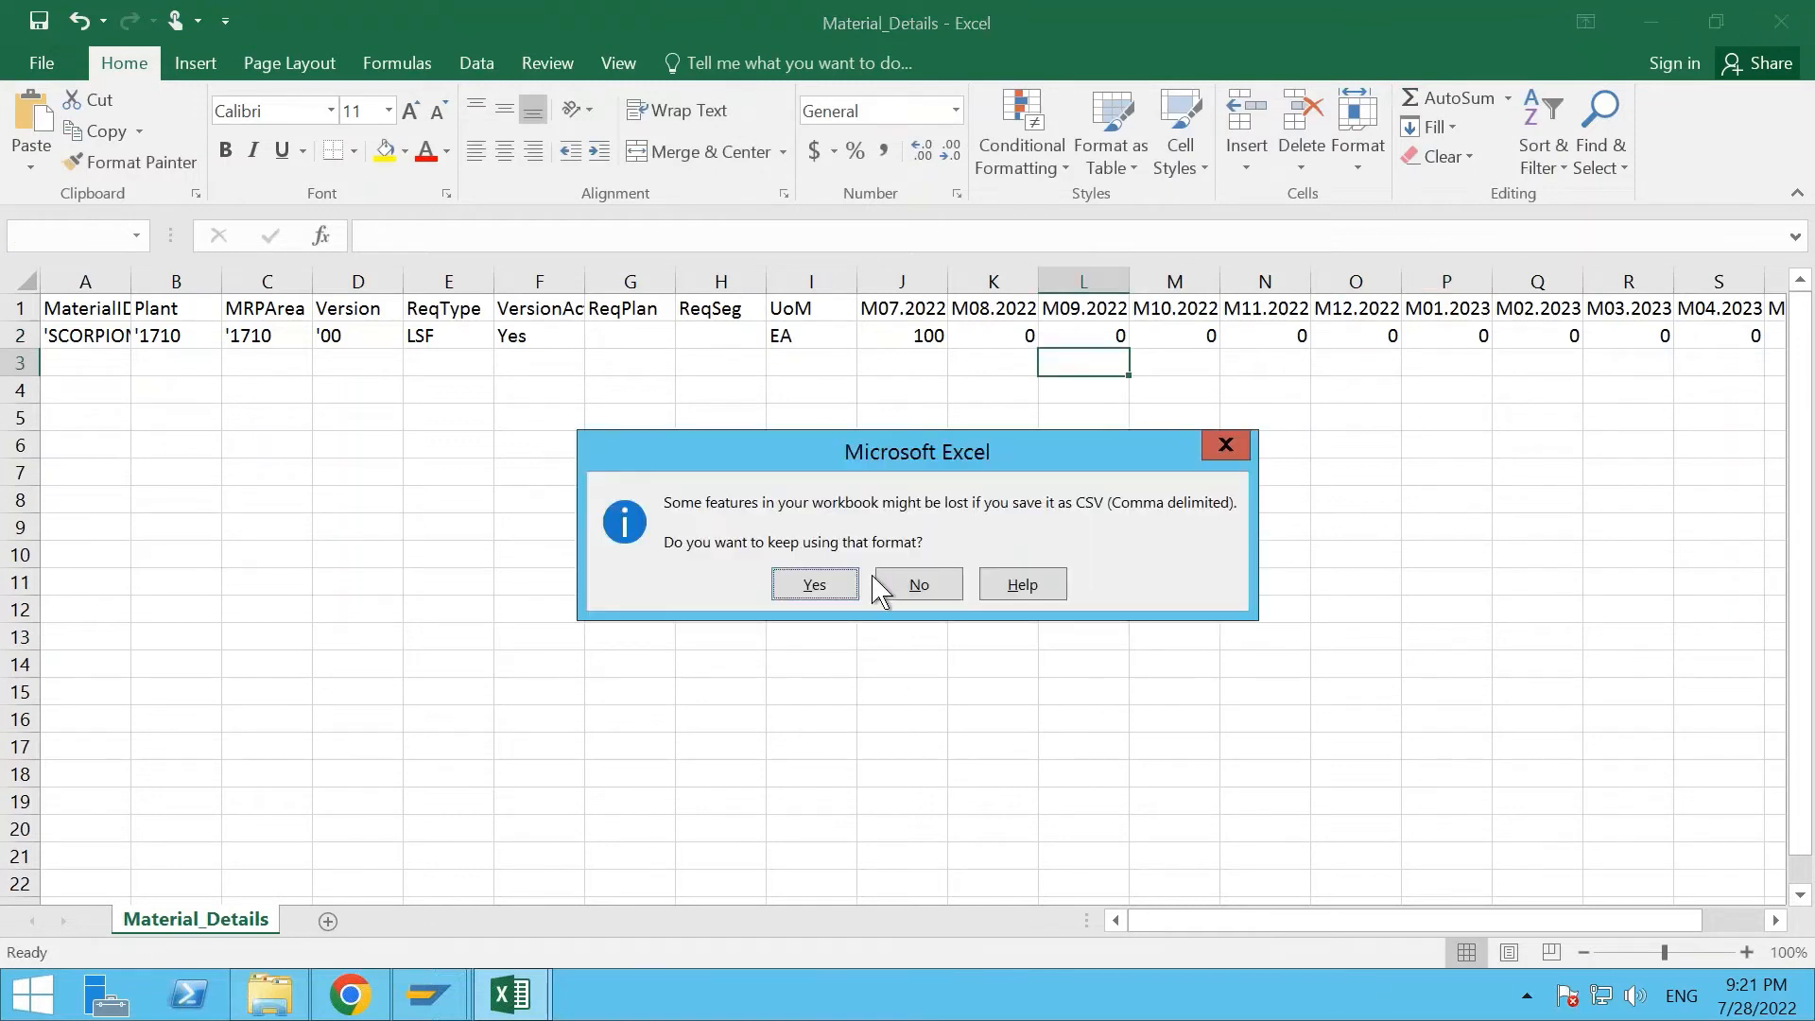
click(844, 586)
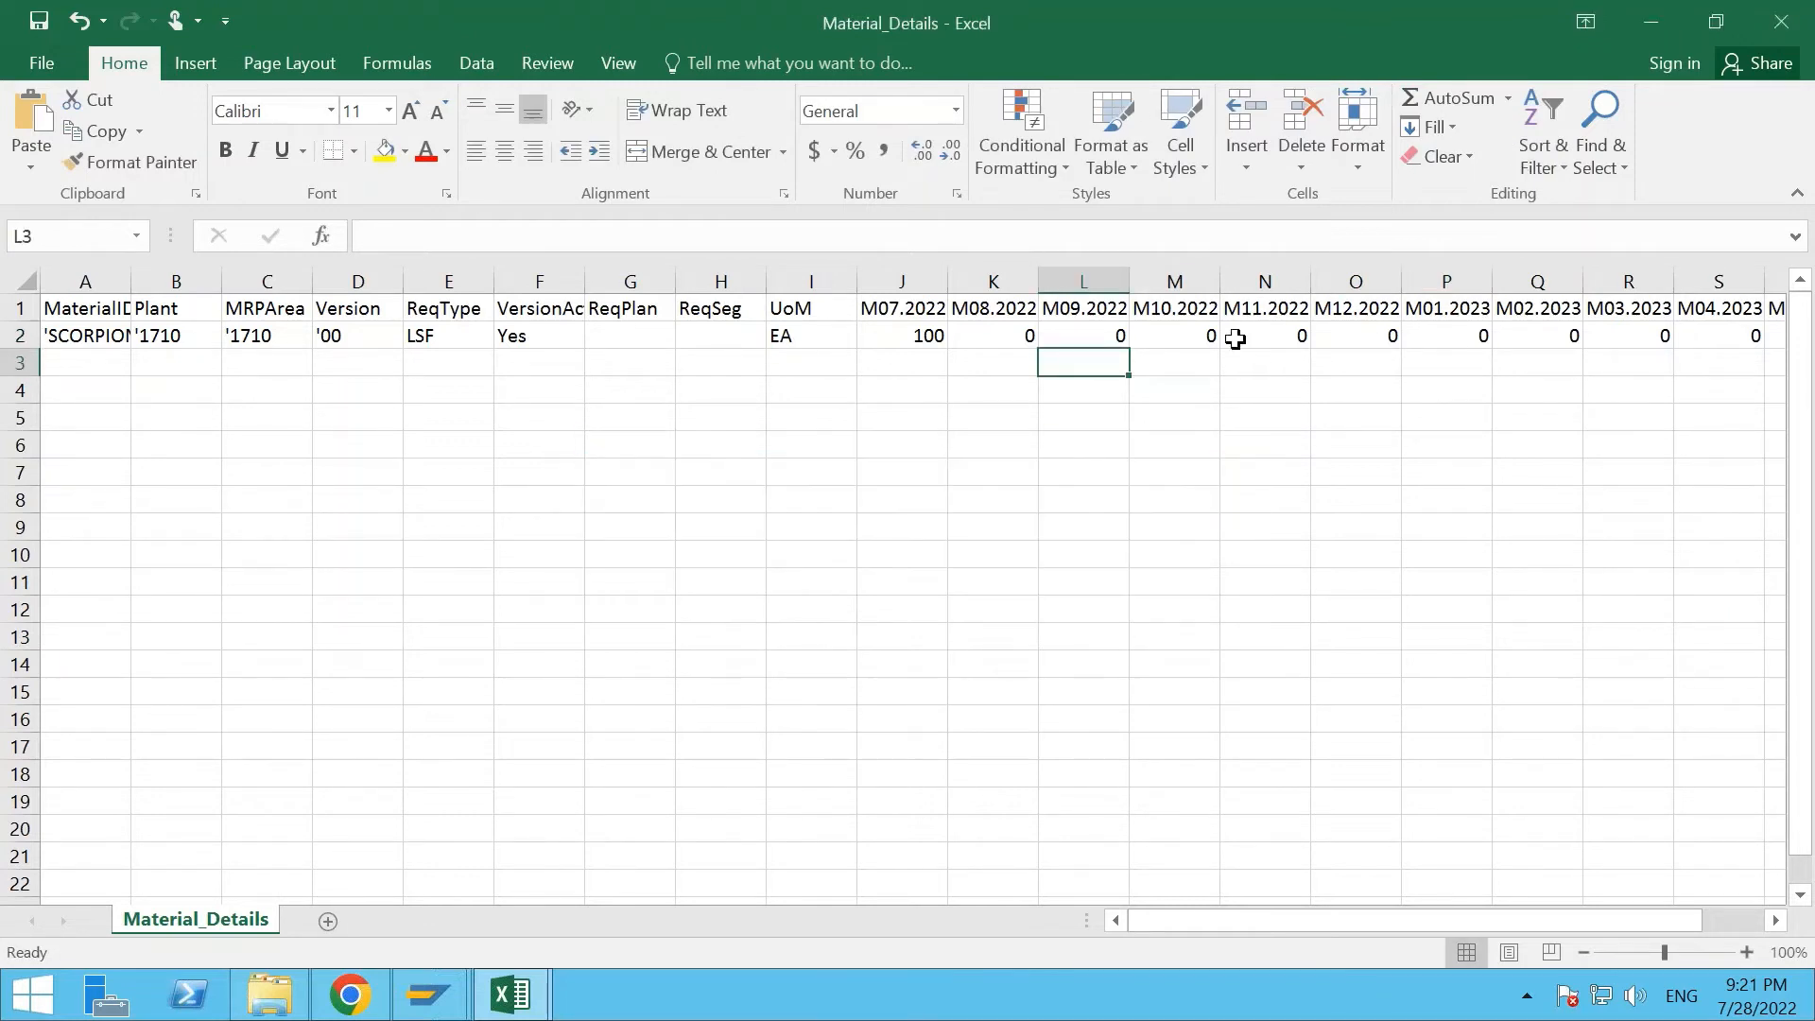
click(1781, 21)
click(787, 530)
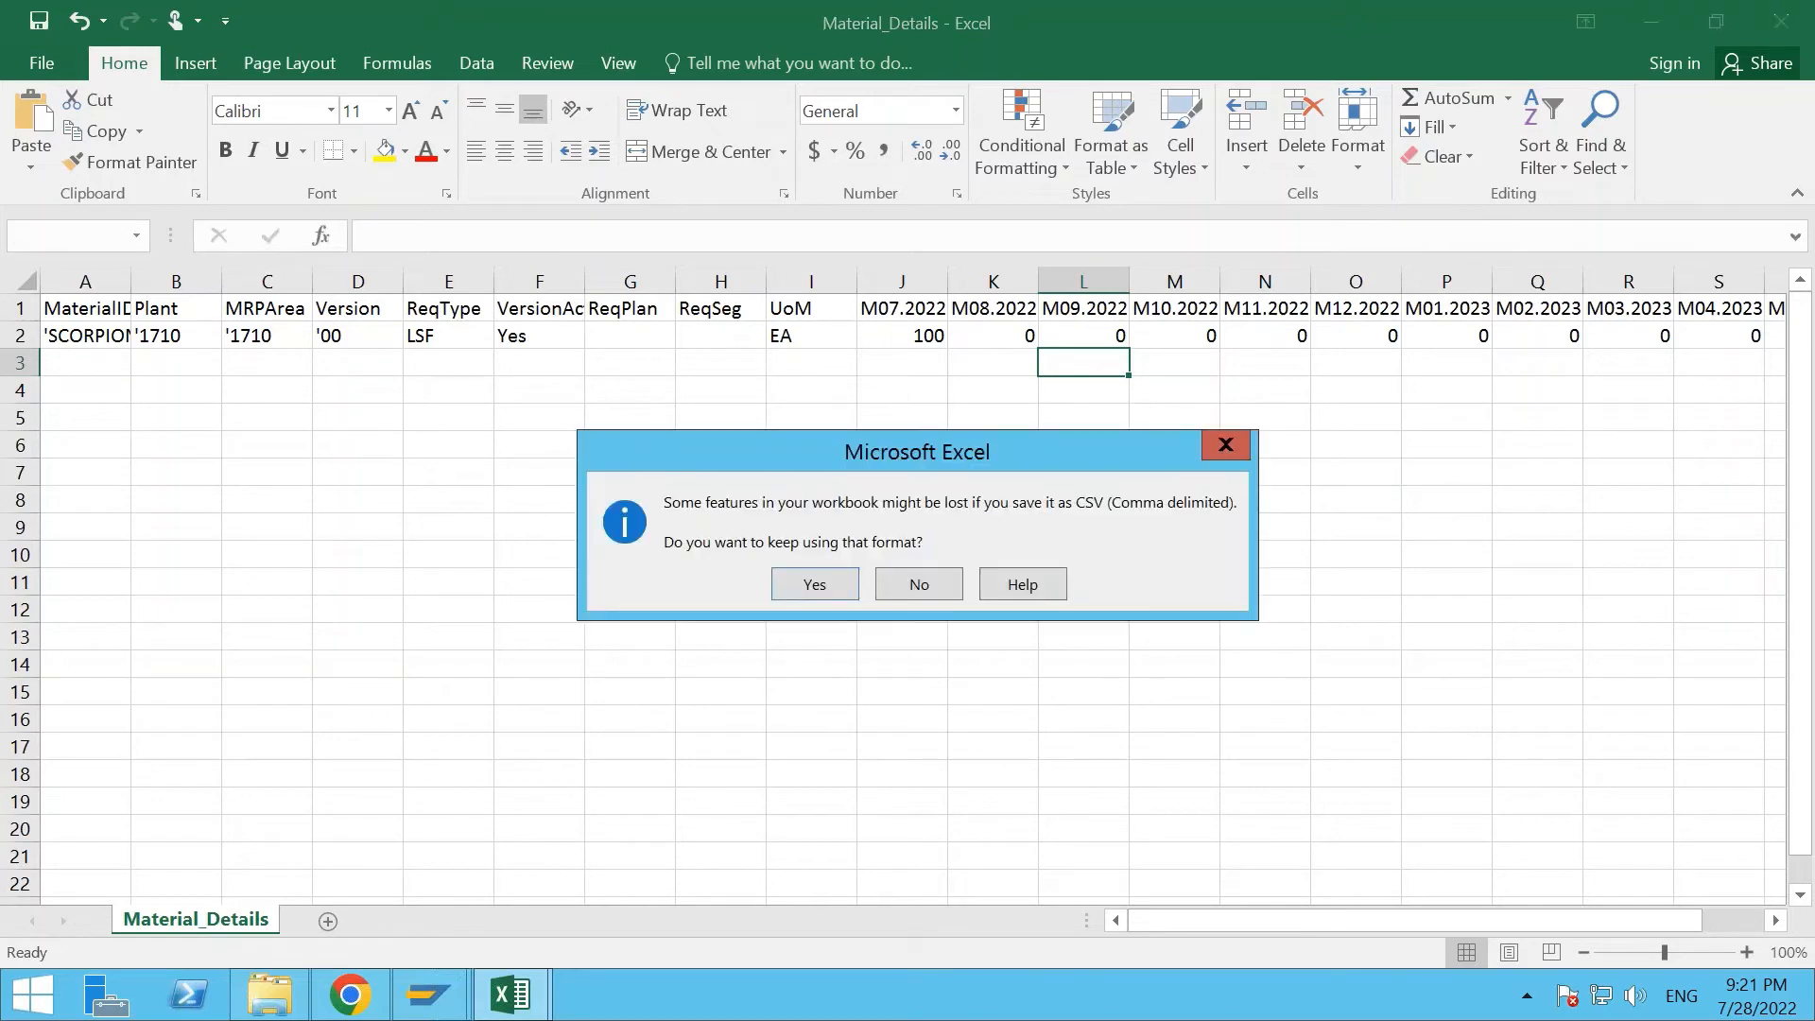
click(818, 593)
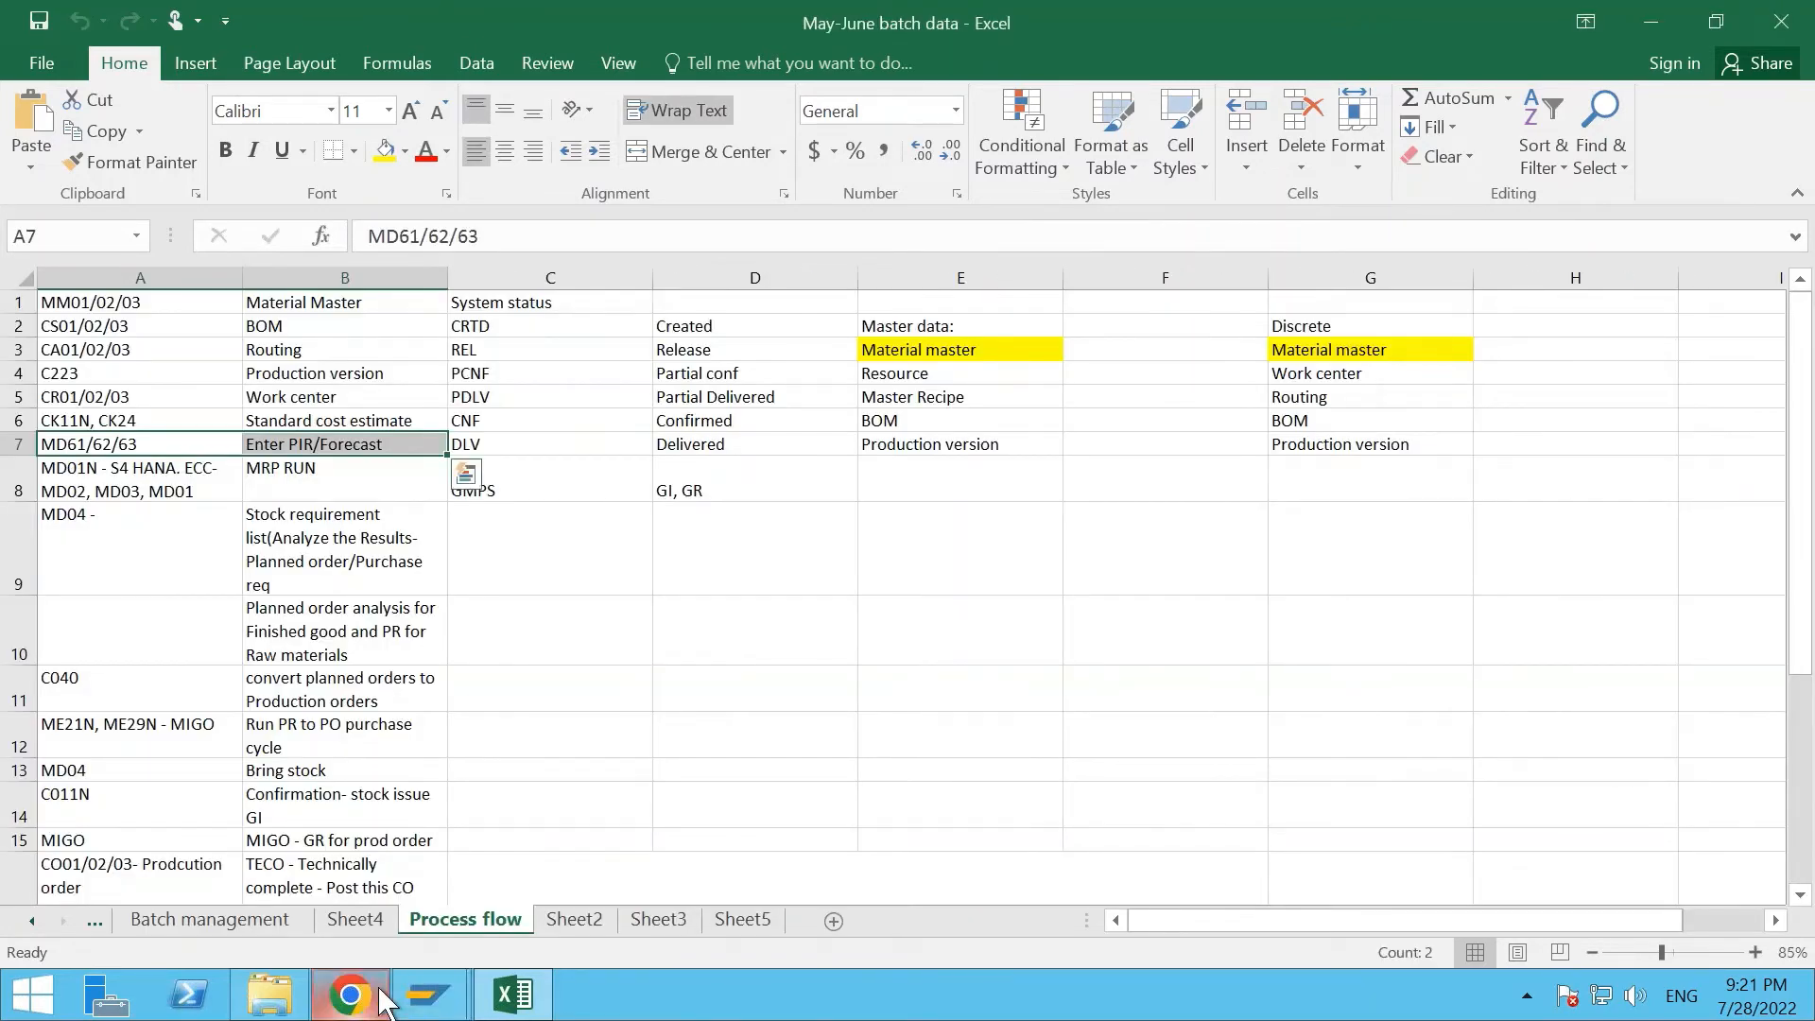
Go back to the Maintain PIRs material list in Chrome and upload the revised Material_Details.csv.
click(350, 994)
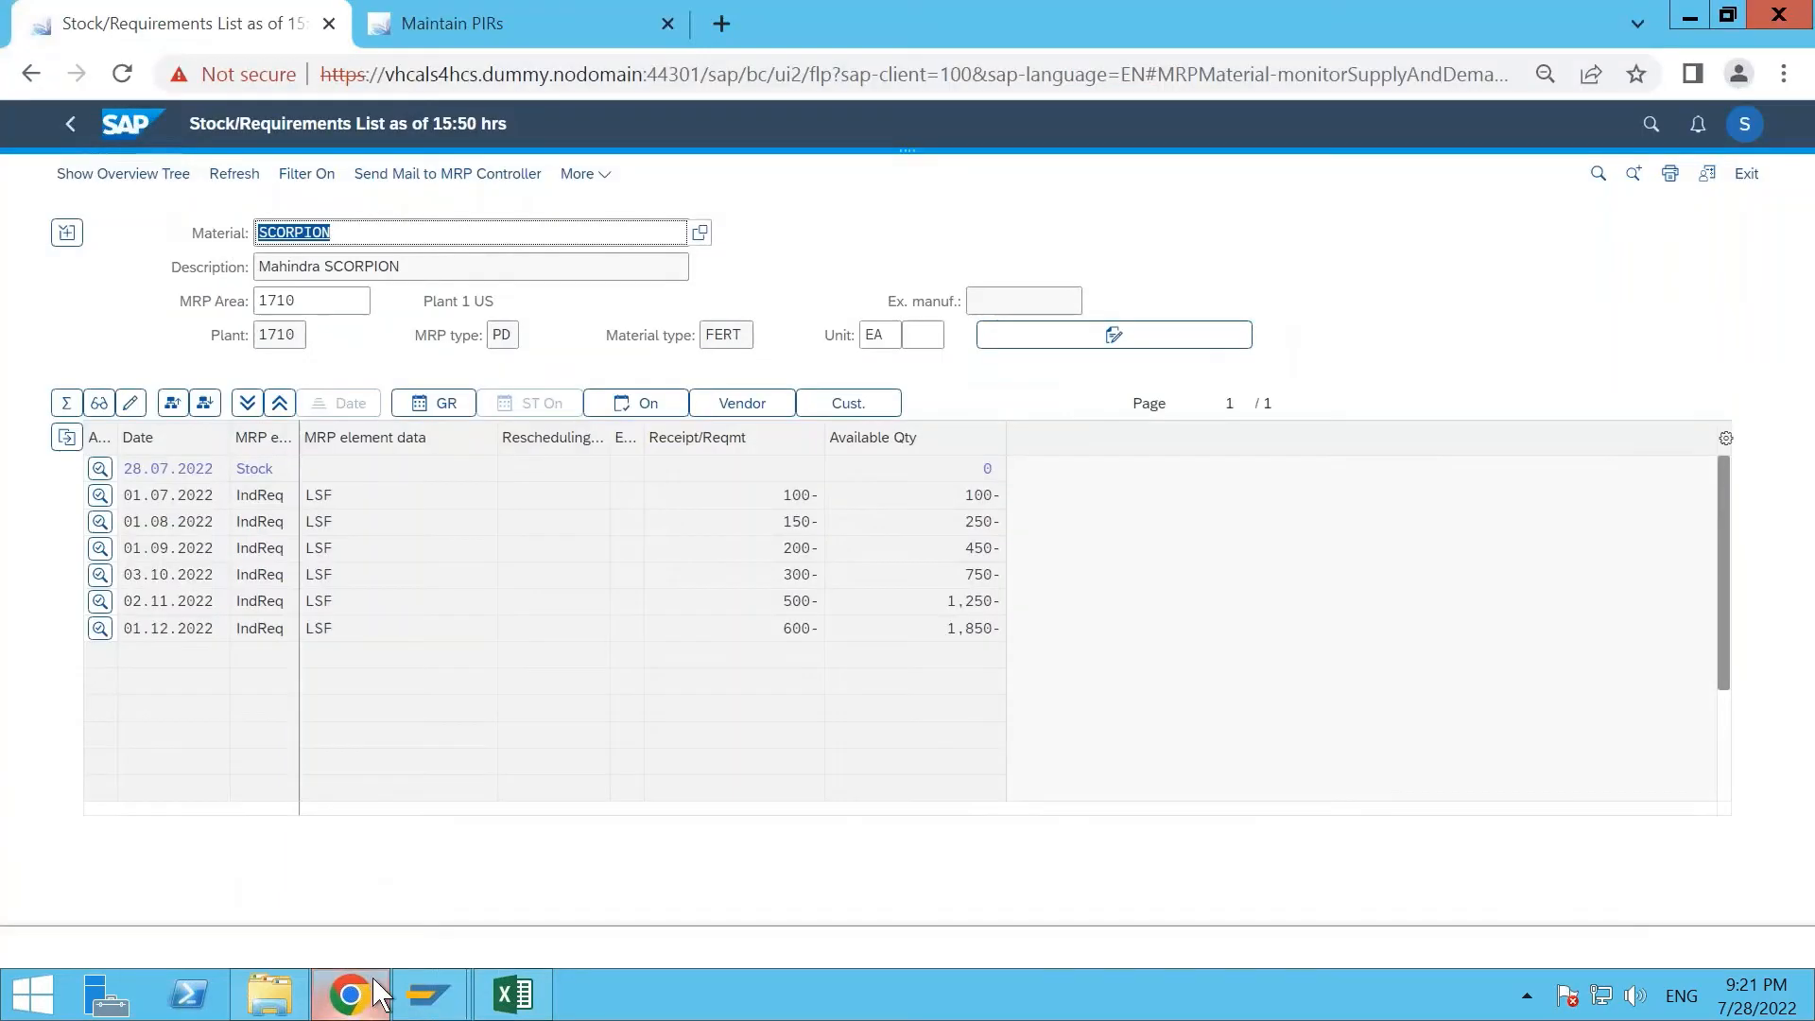
click(459, 25)
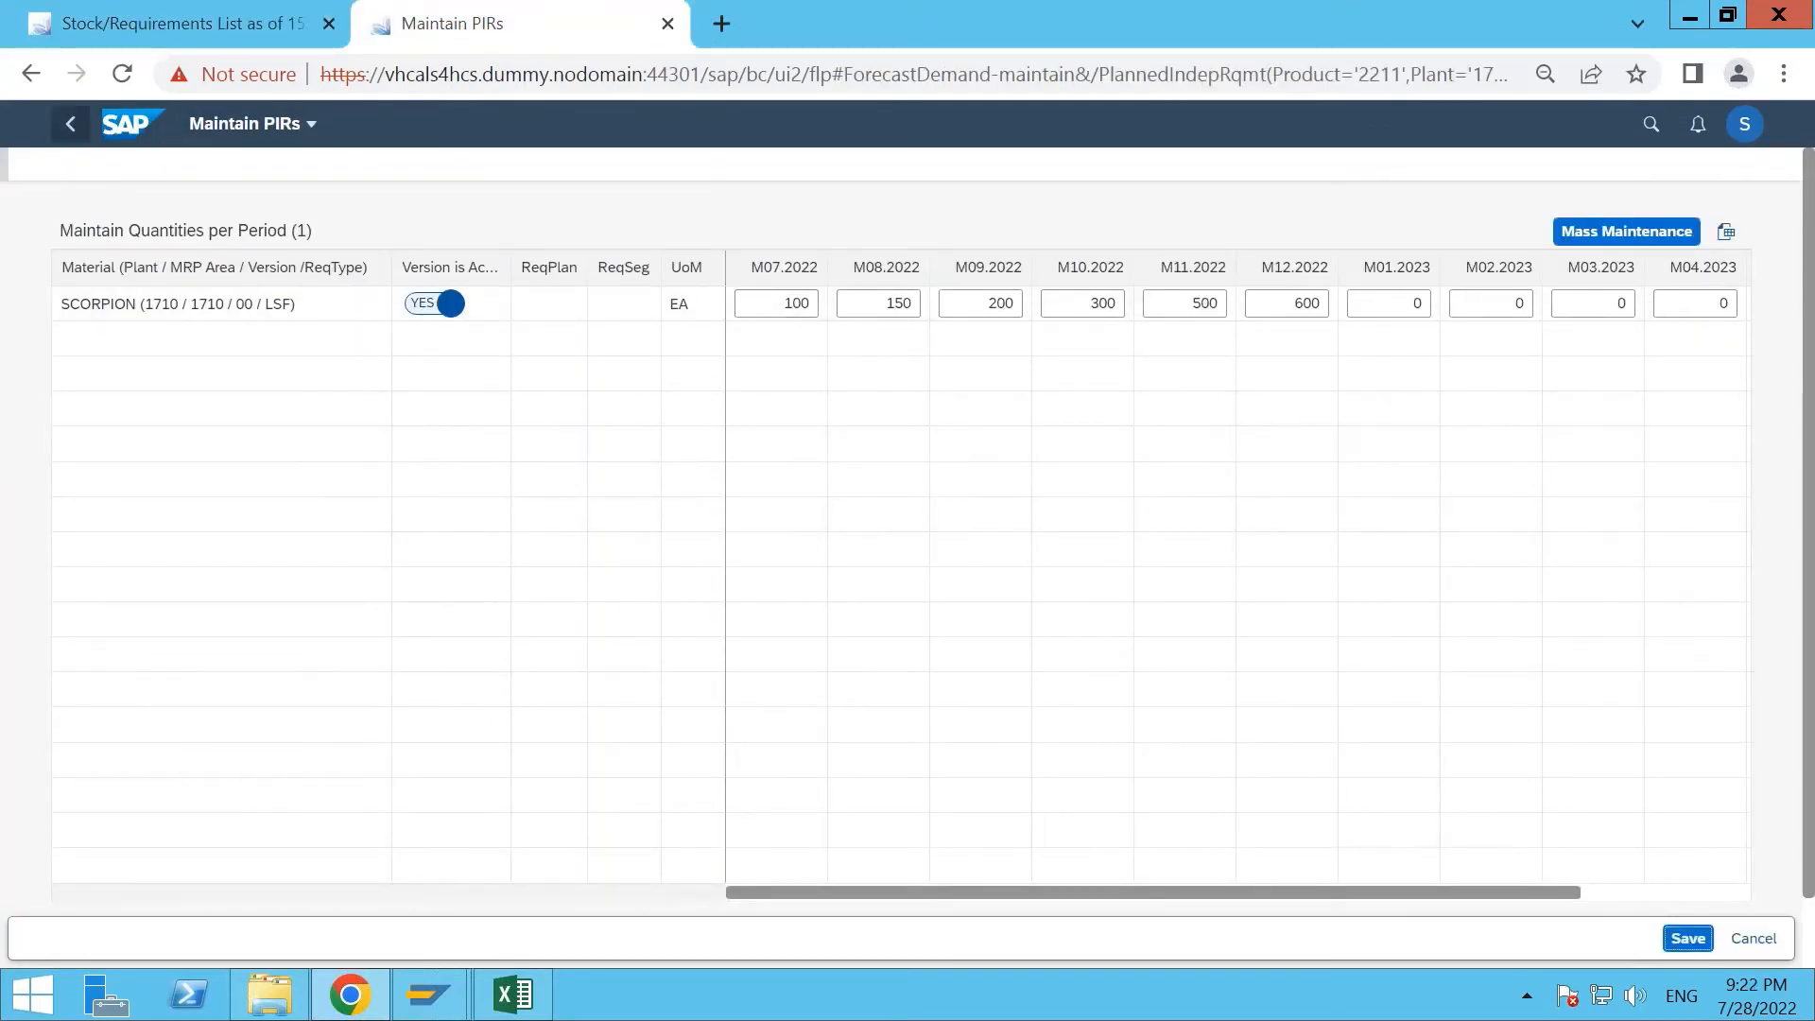
click(70, 123)
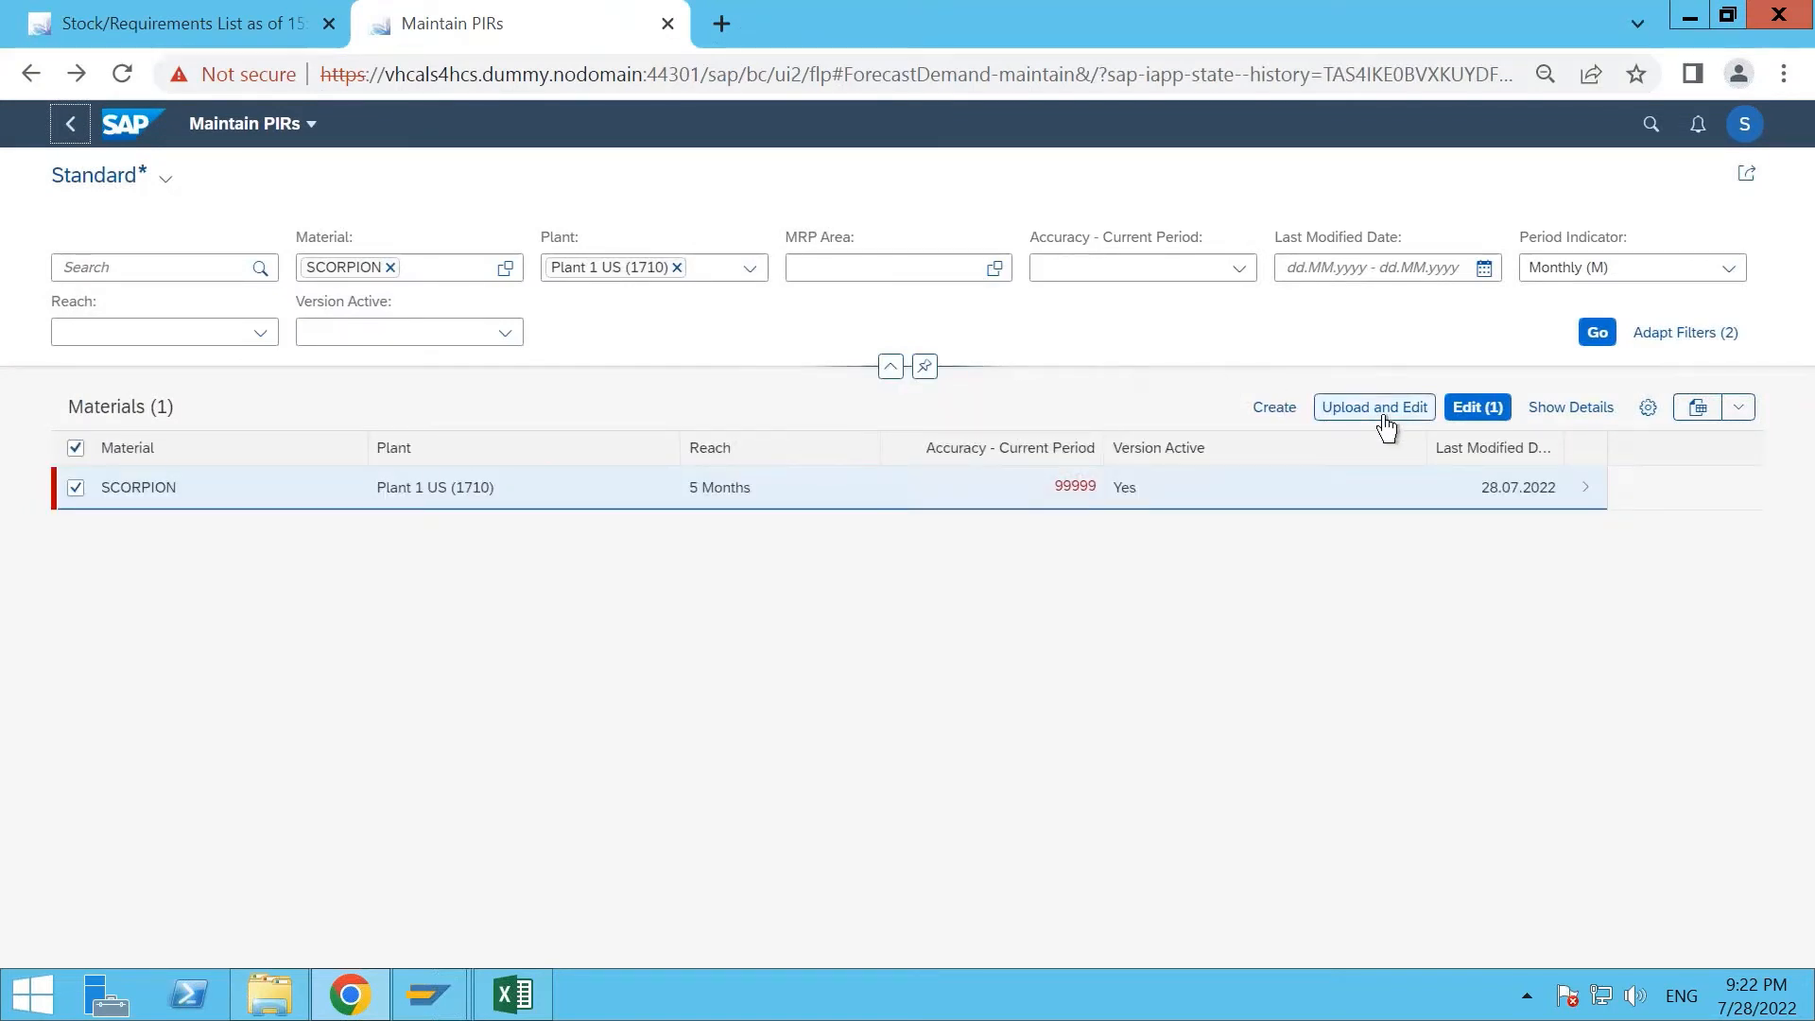
click(1382, 416)
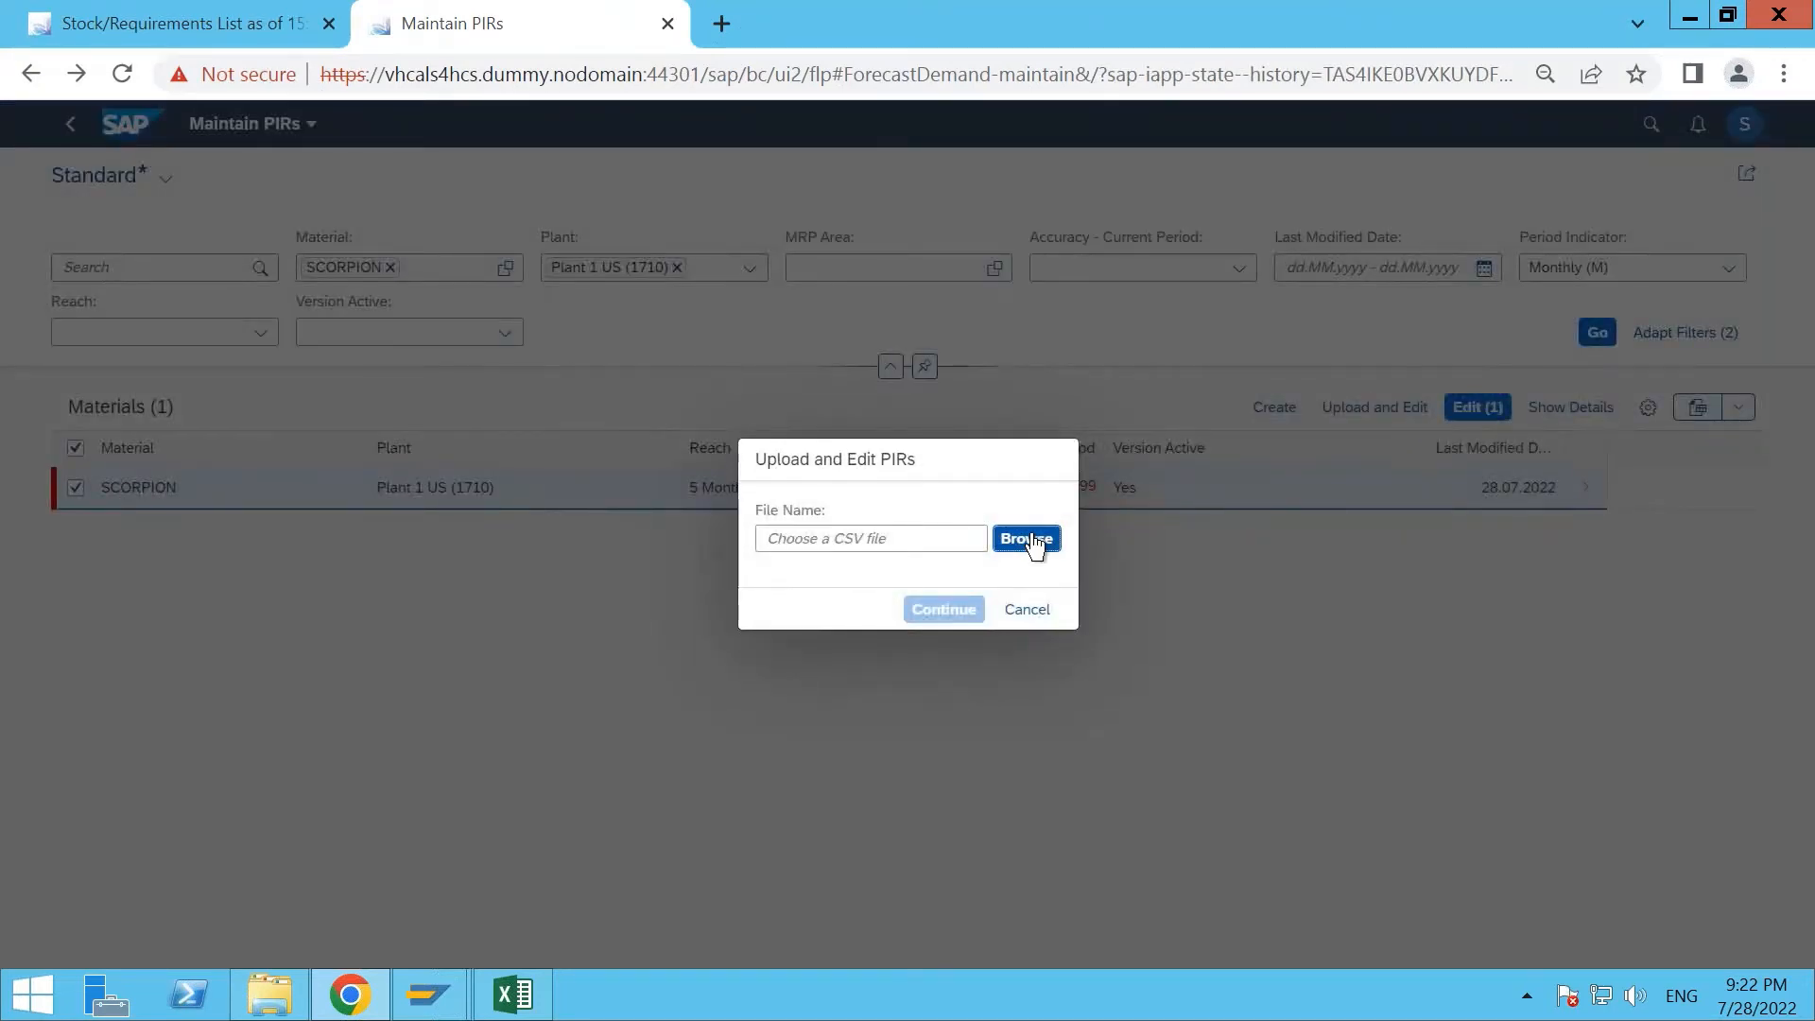
click(1030, 539)
double_click(361, 198)
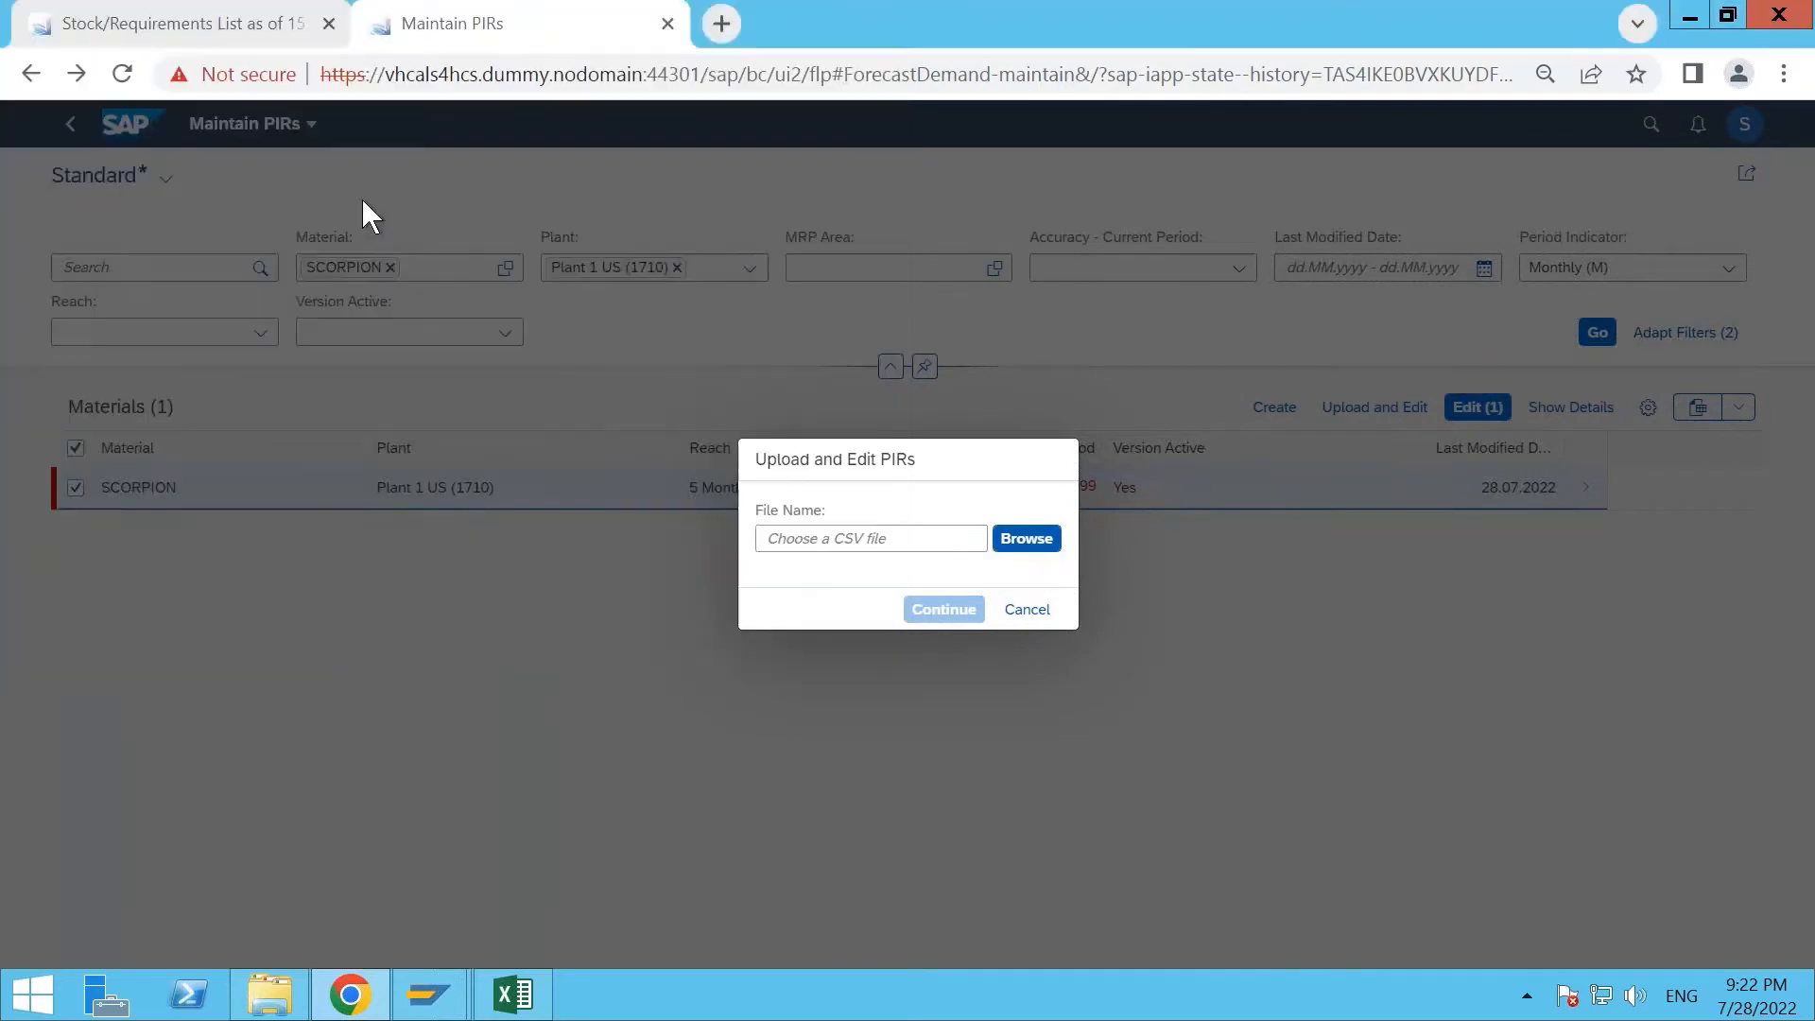
click(932, 609)
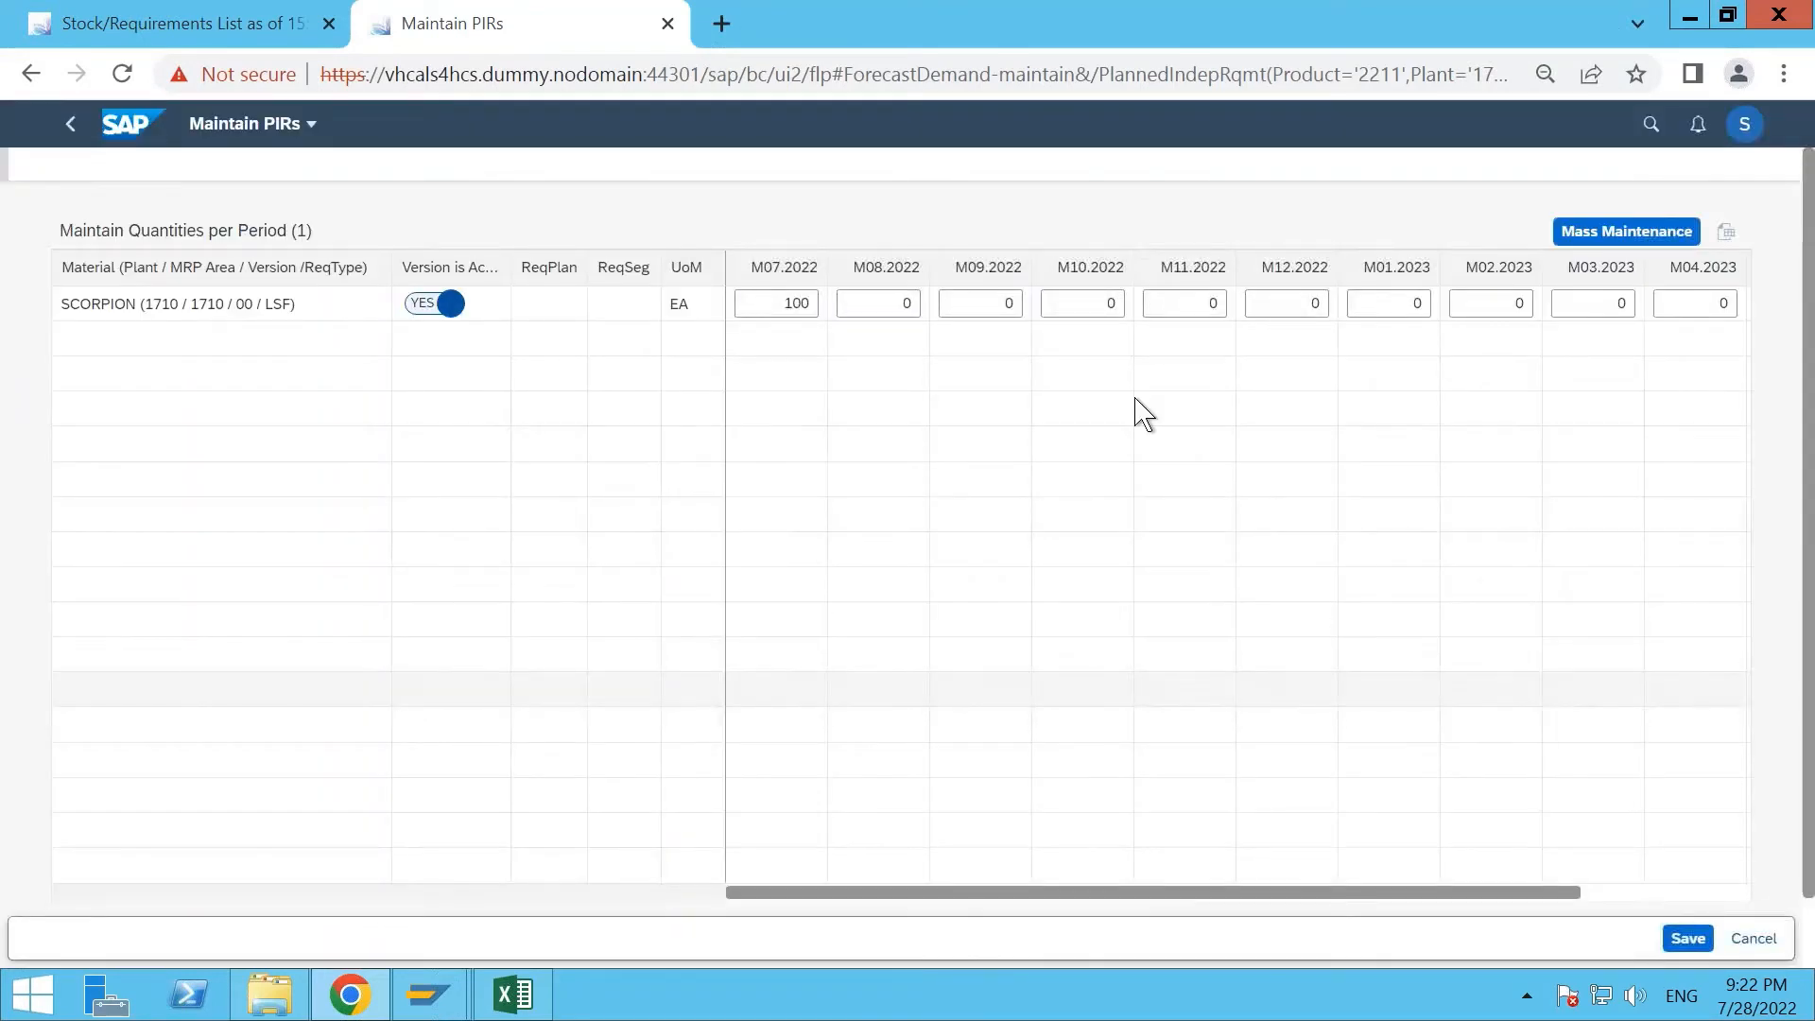
Save SCORPION's reduced period quantities and refresh its stock/requirements list to check the remaining requirements.
click(1679, 939)
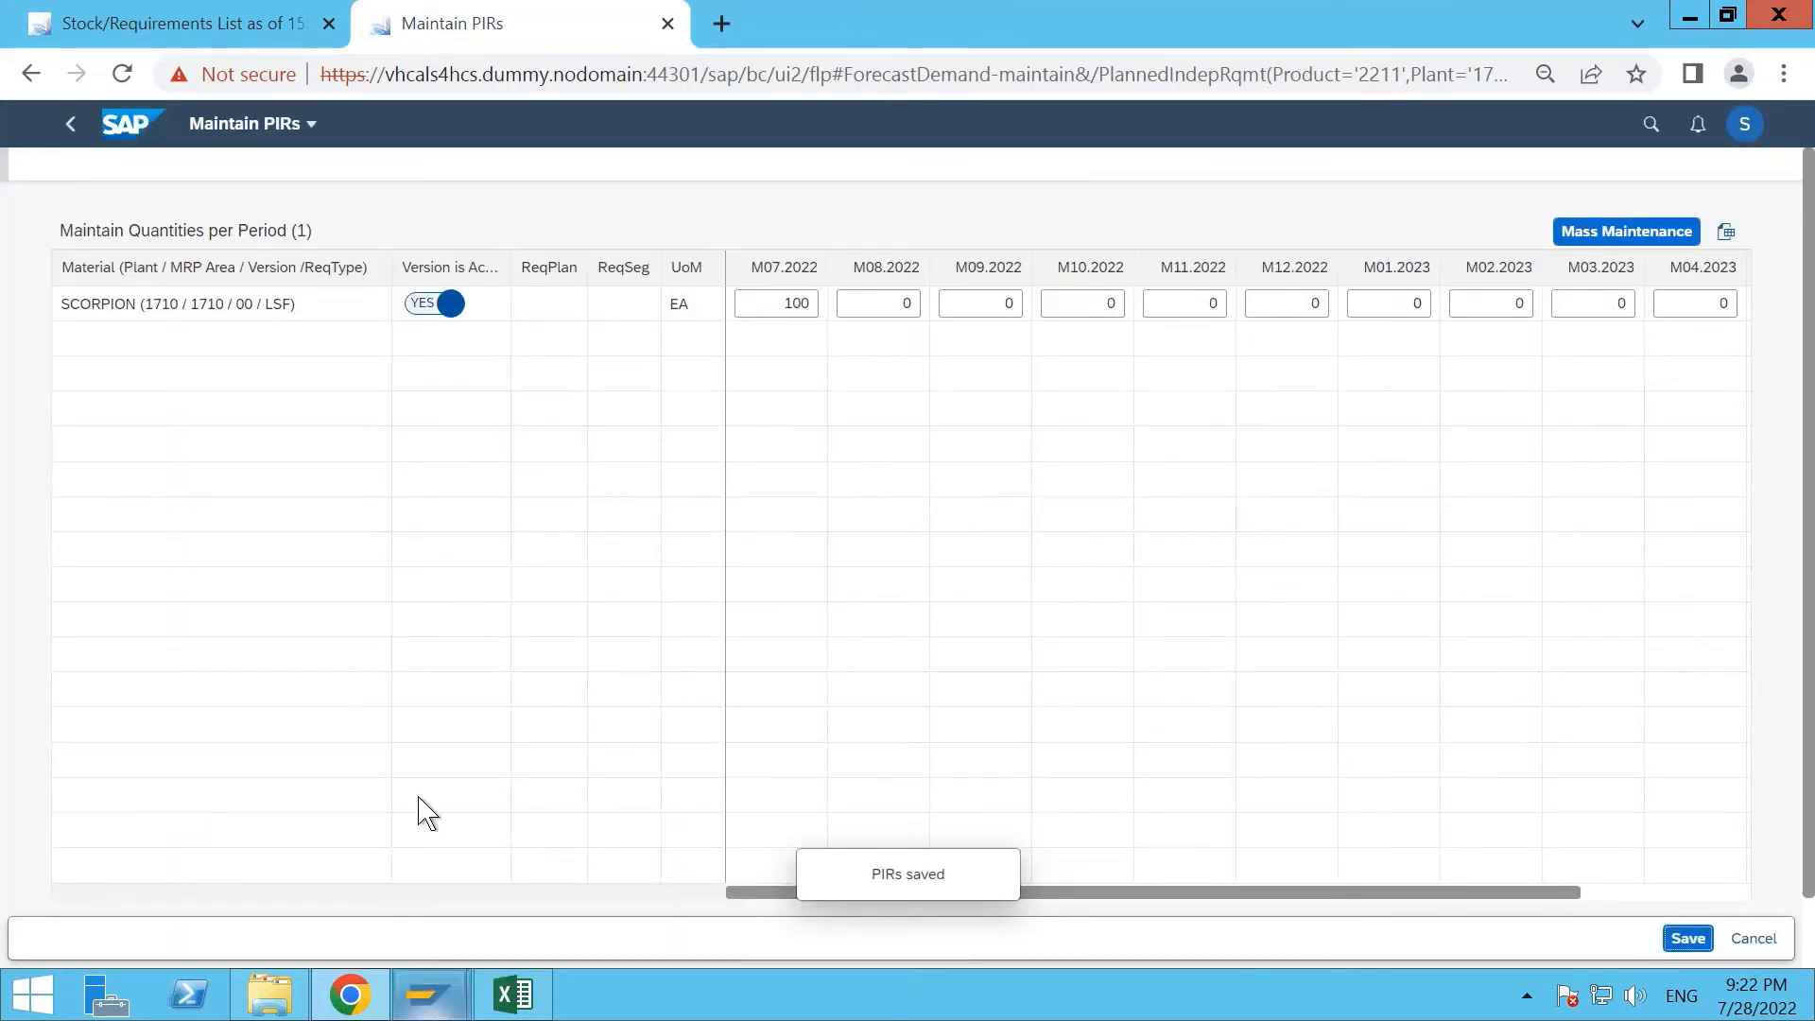
click(156, 28)
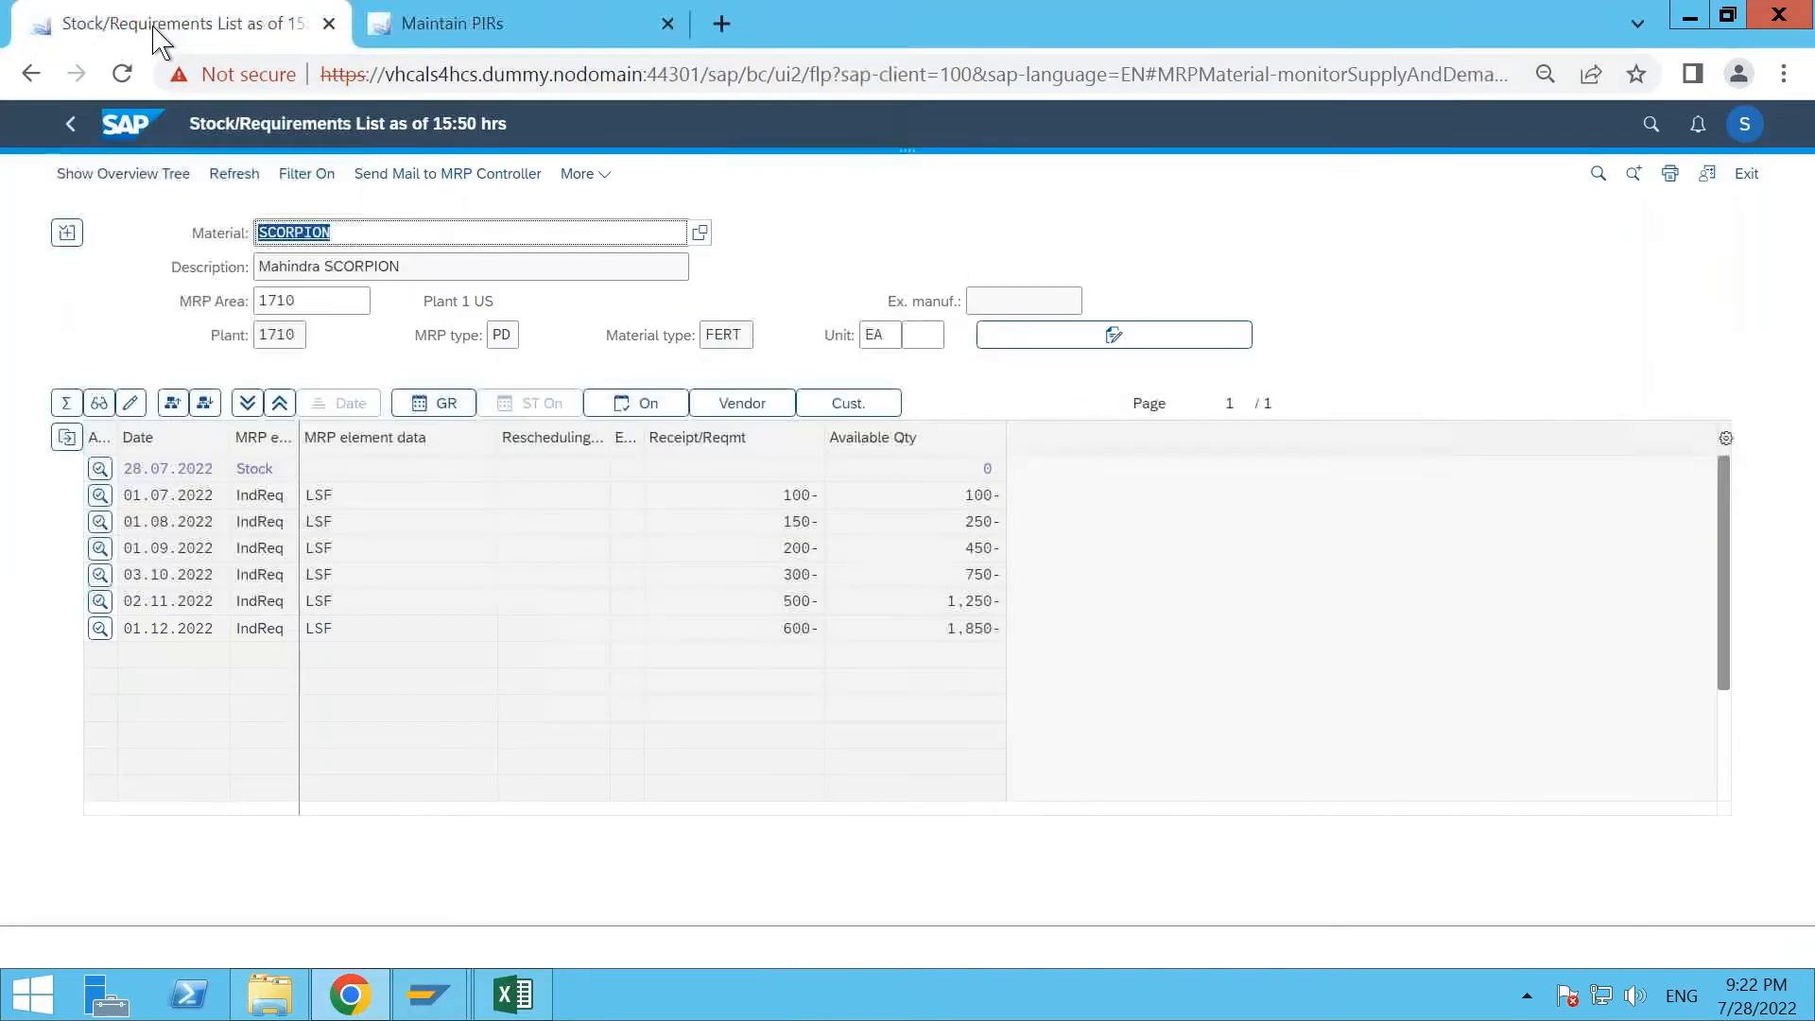
click(233, 173)
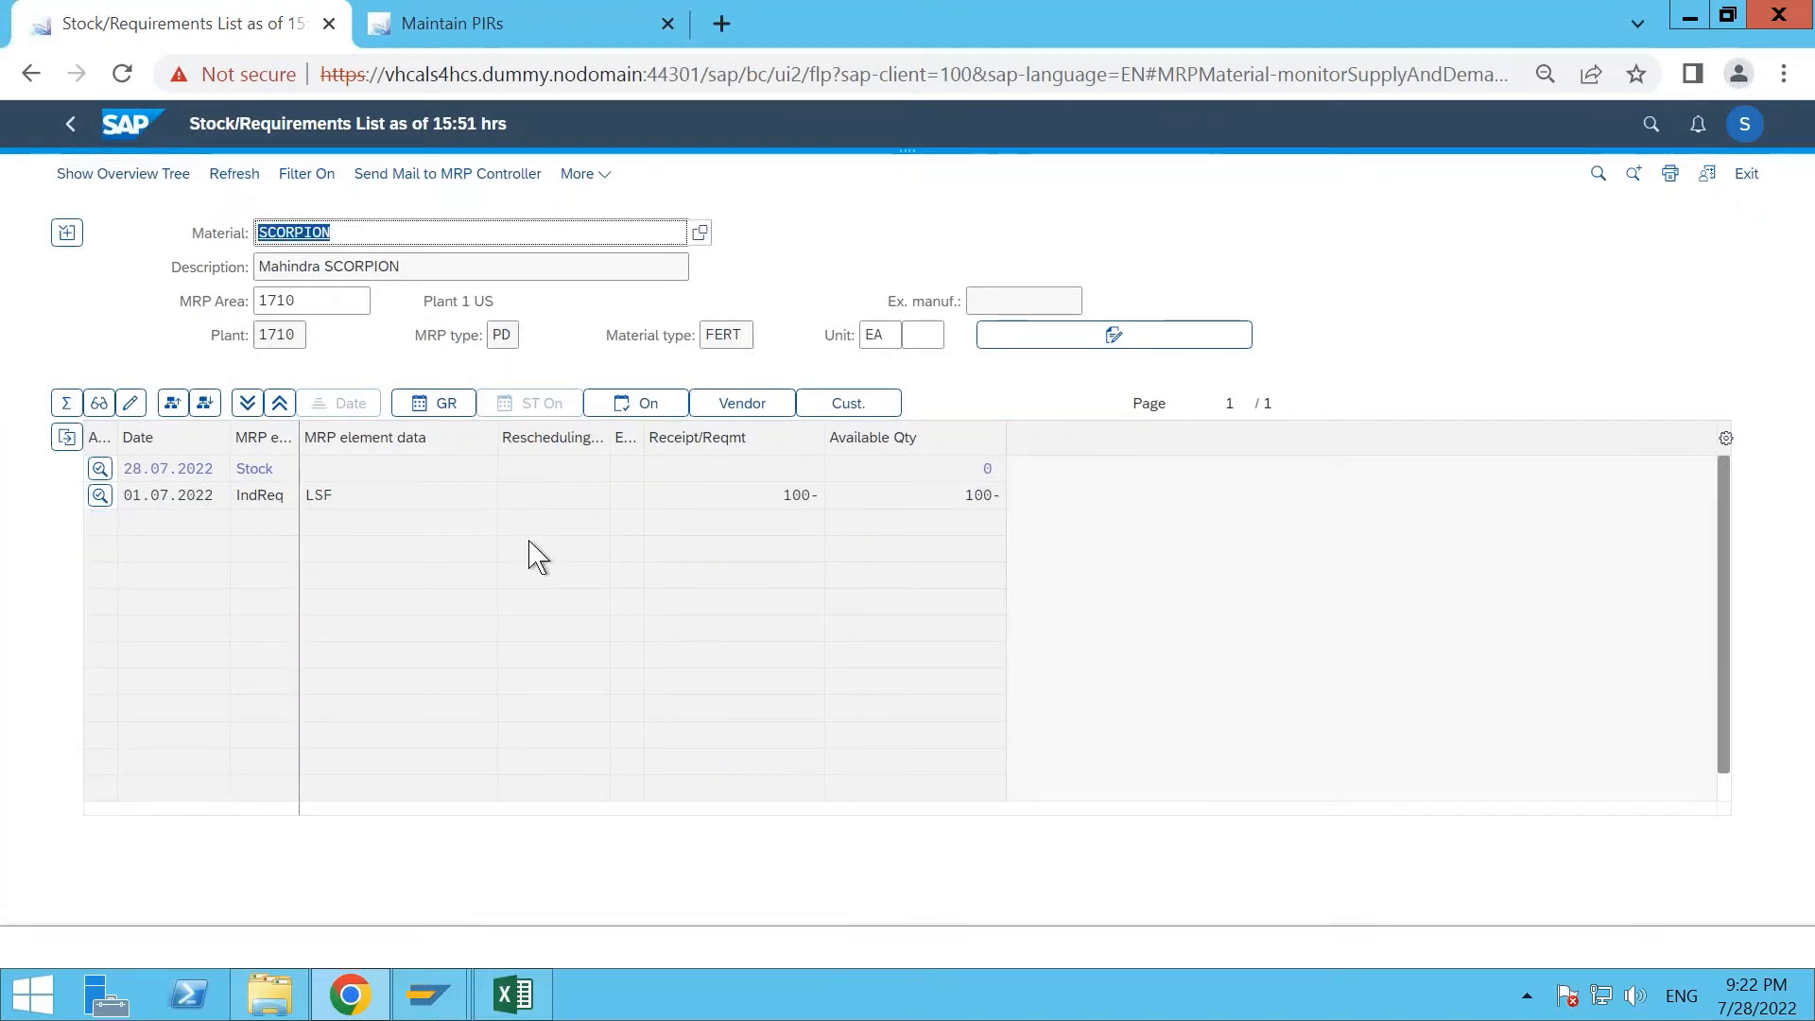
Return to the Maintain PIRs material list, and review the MRP RUN and Enter PIR/Forecast rows of Excel's Process flow sheet.
click(373, 43)
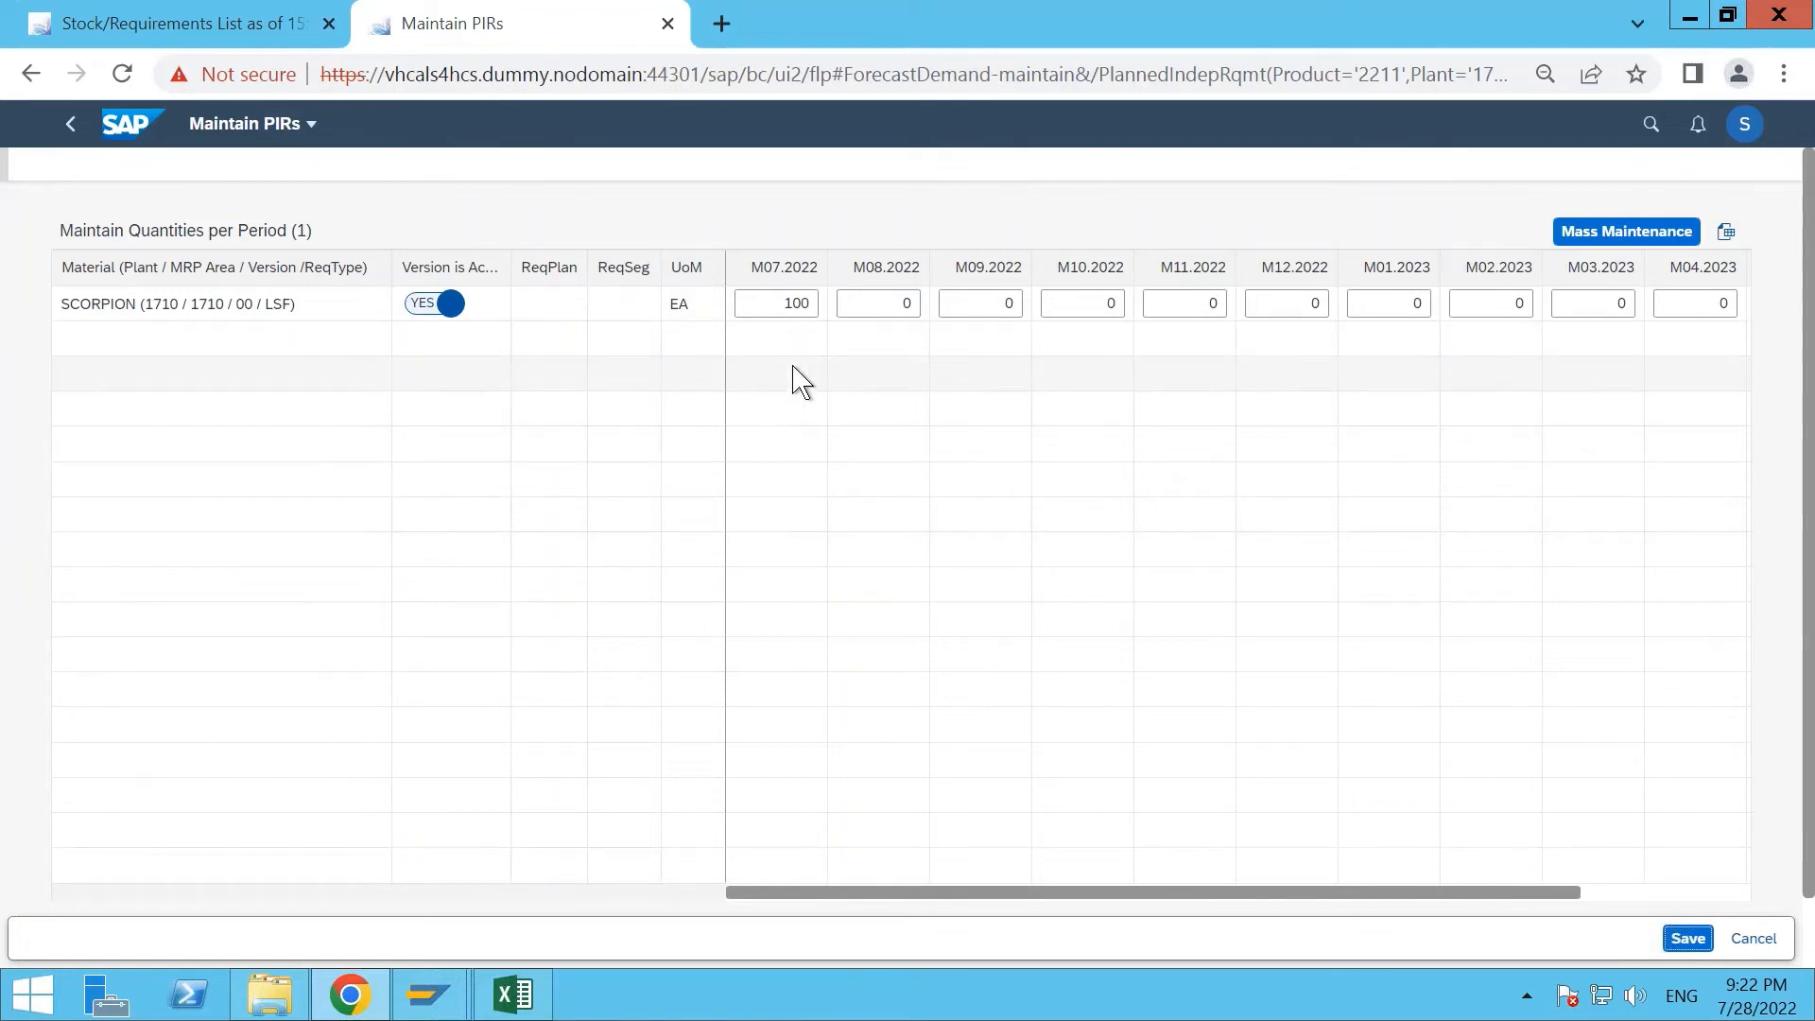
click(73, 129)
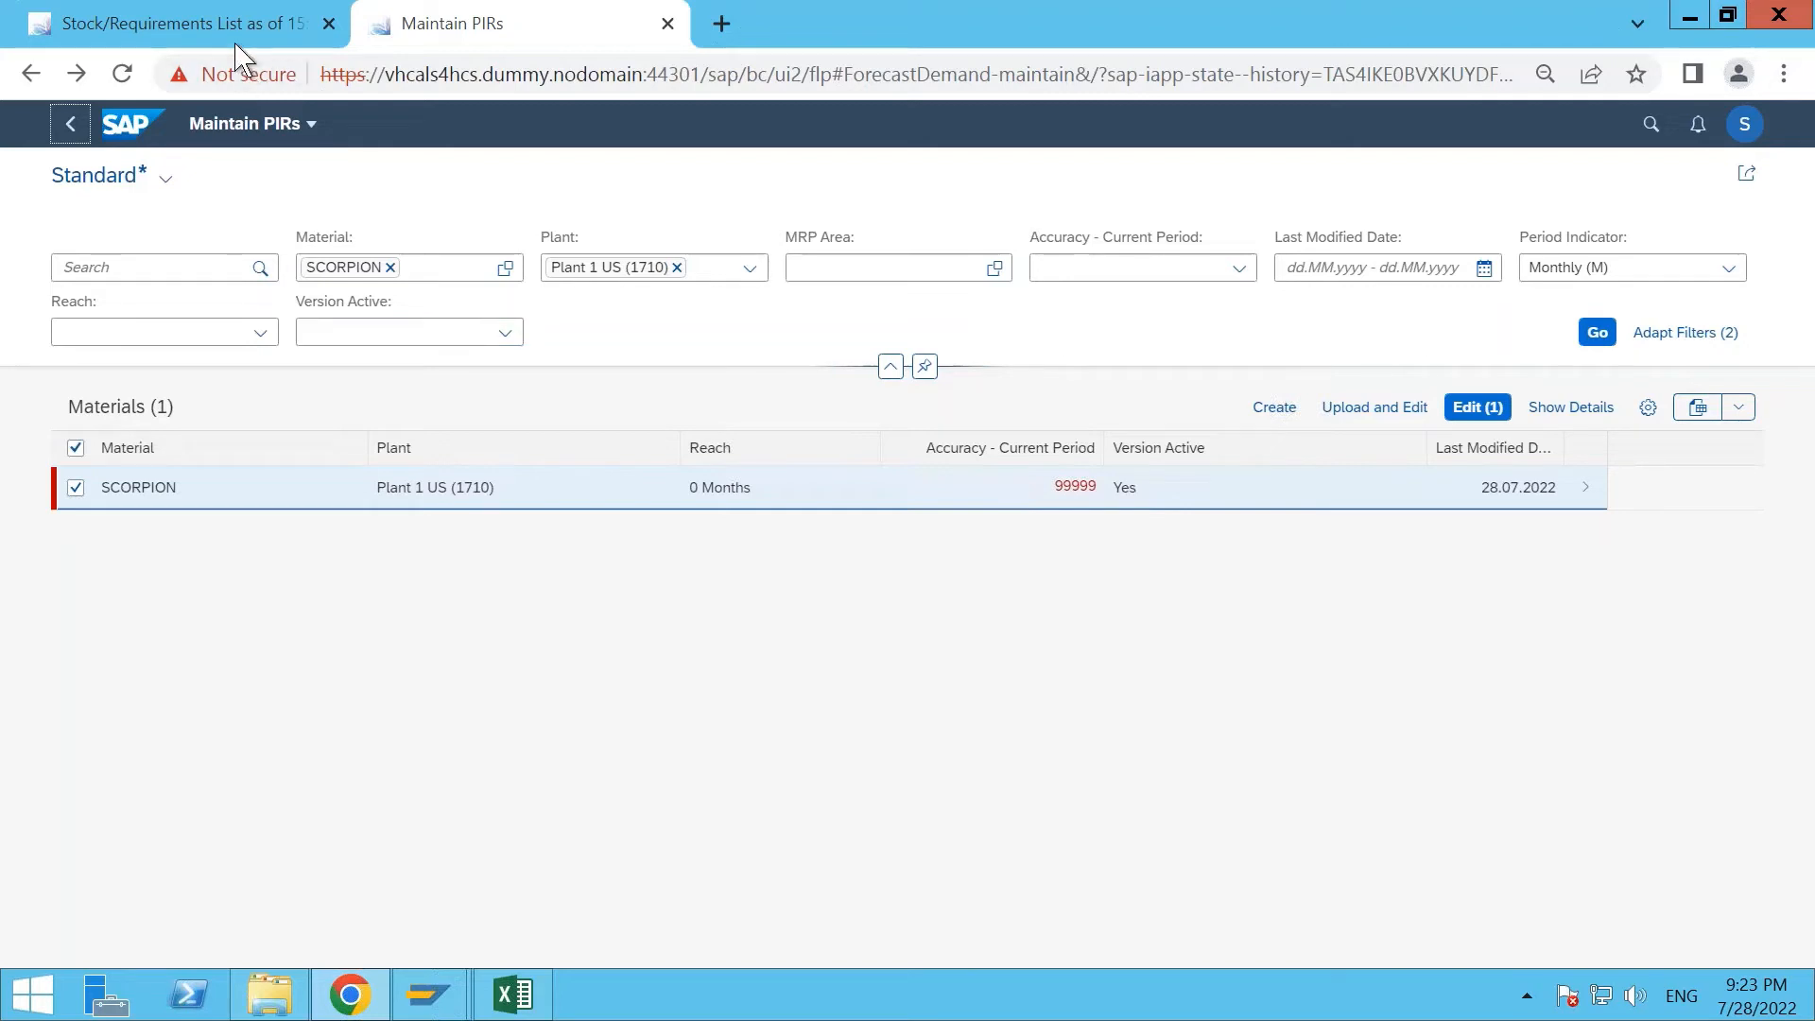
click(515, 995)
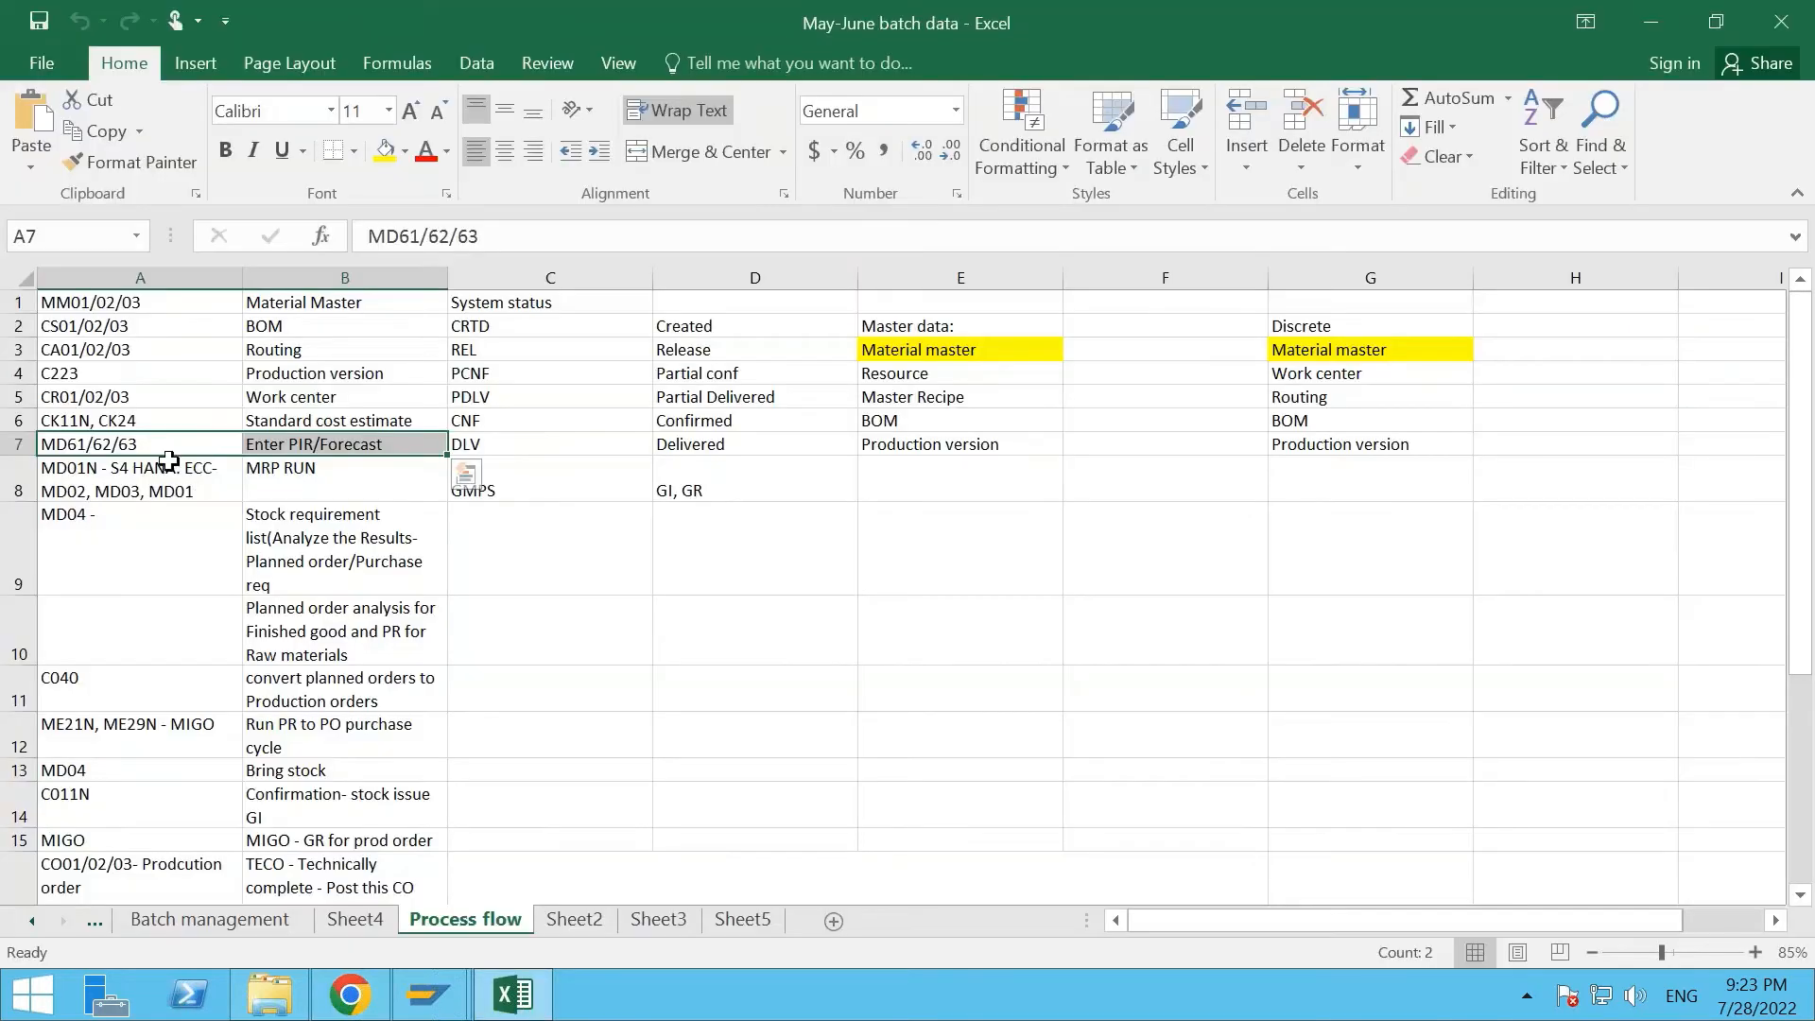
click(100, 466)
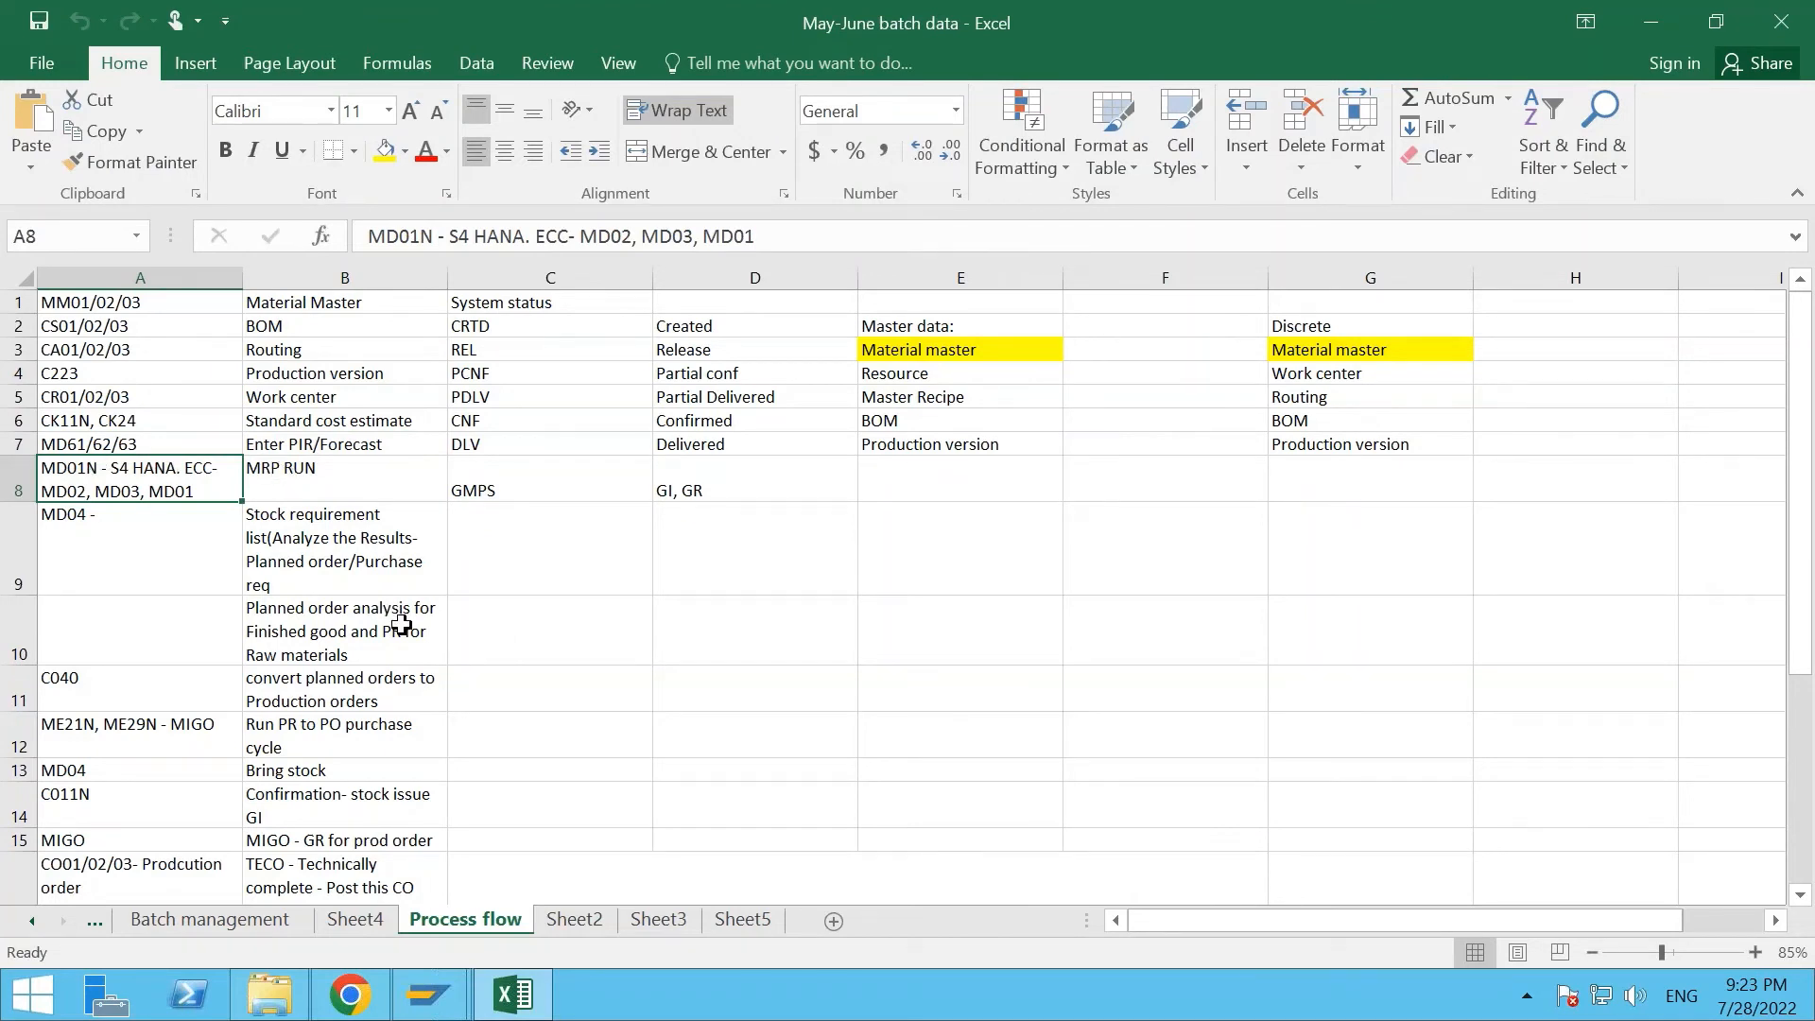
click(314, 442)
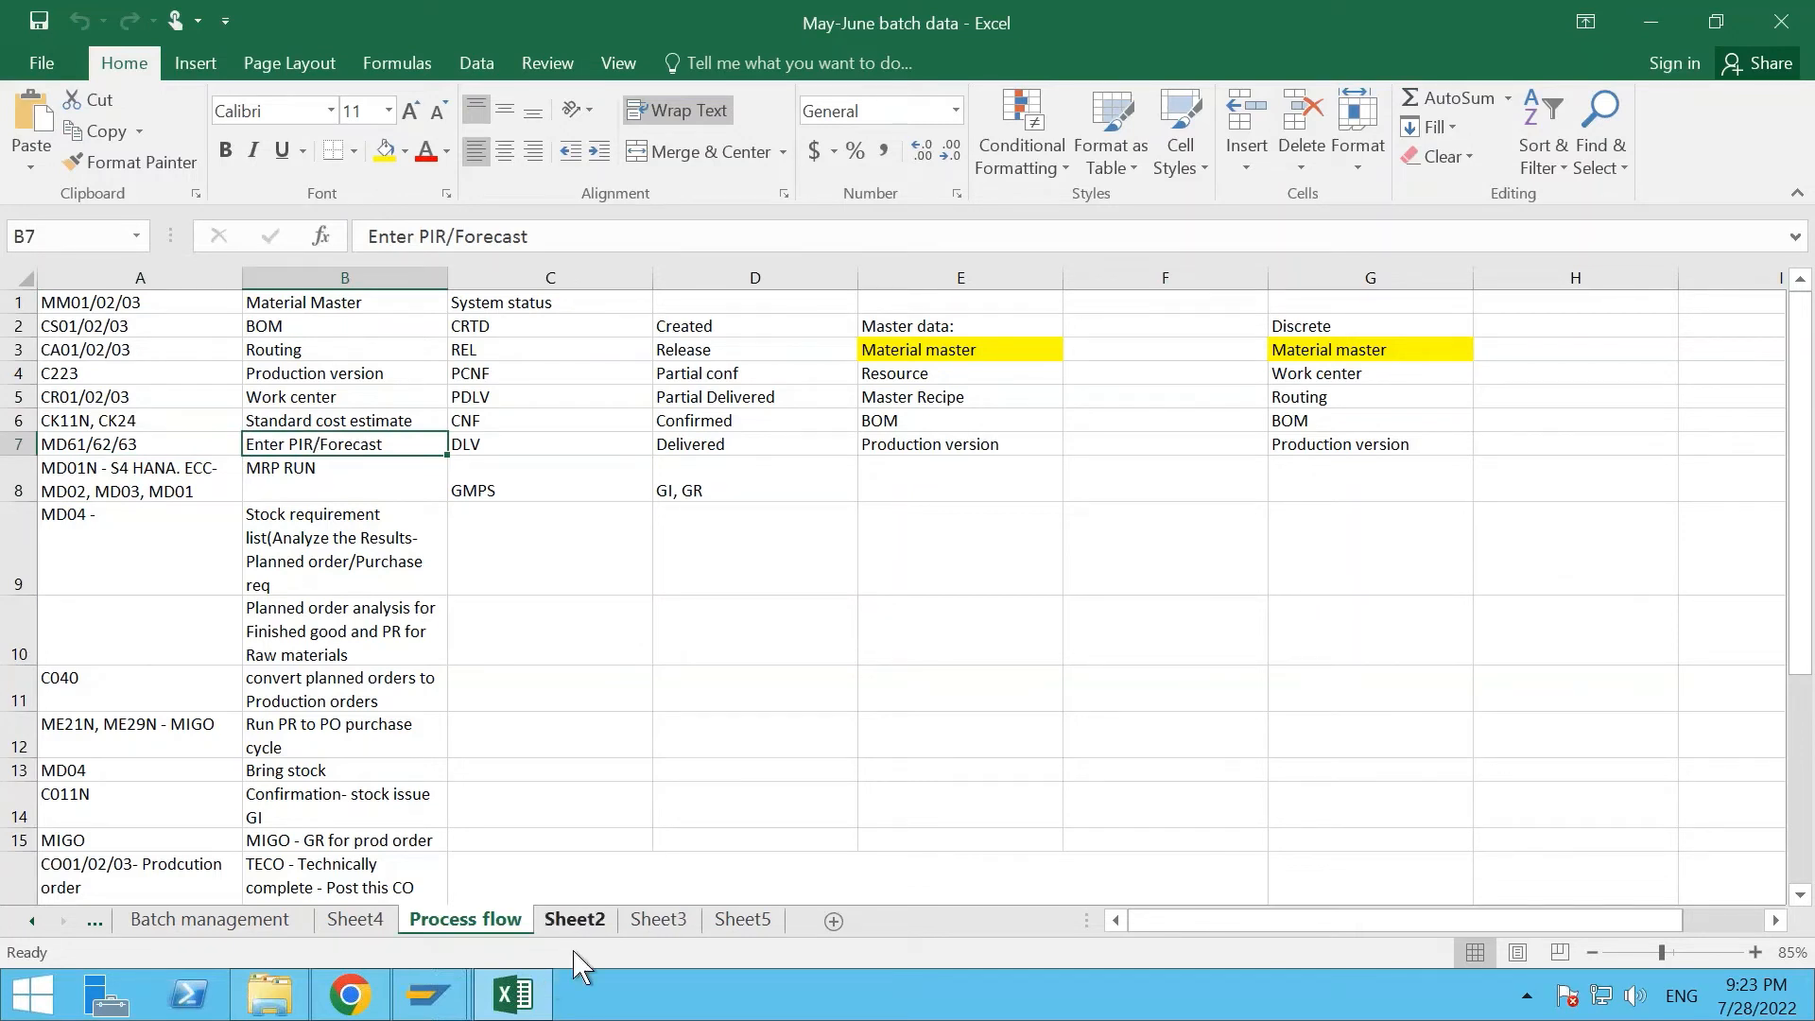
Enter the note "Forecast is always entered in Top level" in cell E10 of the Process flow sheet.
click(937, 631)
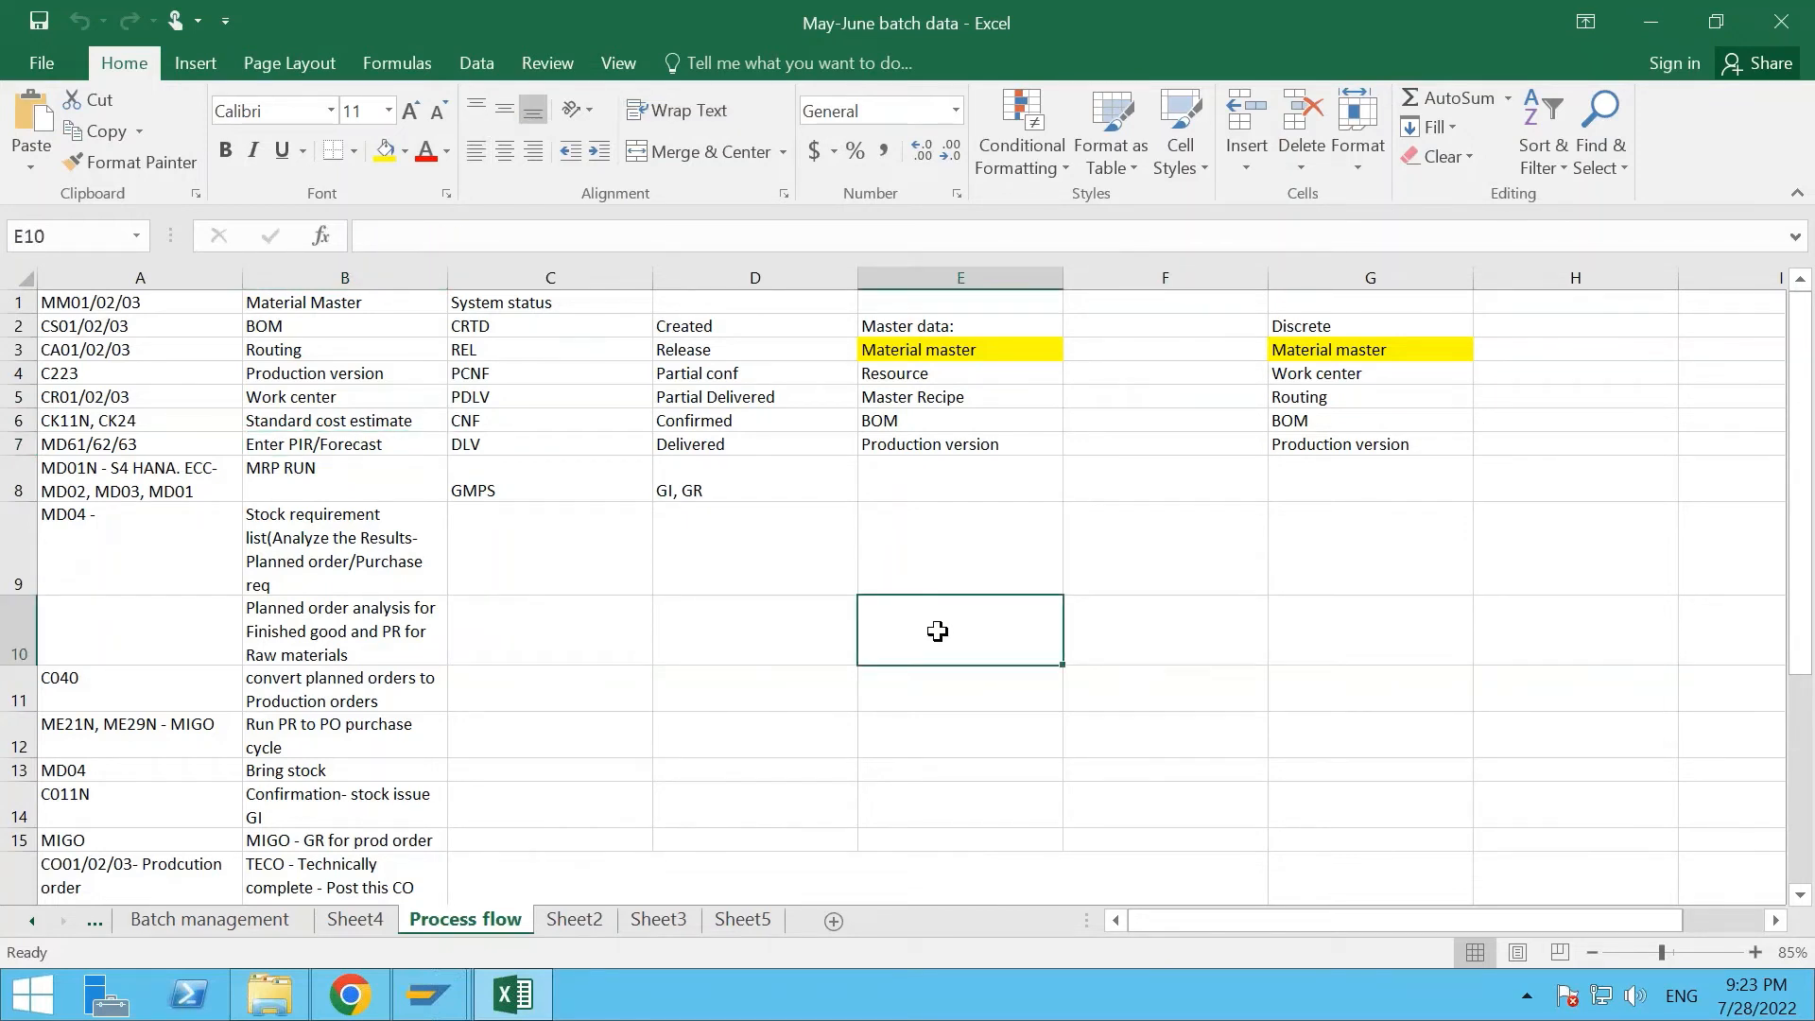
text(Forecast )
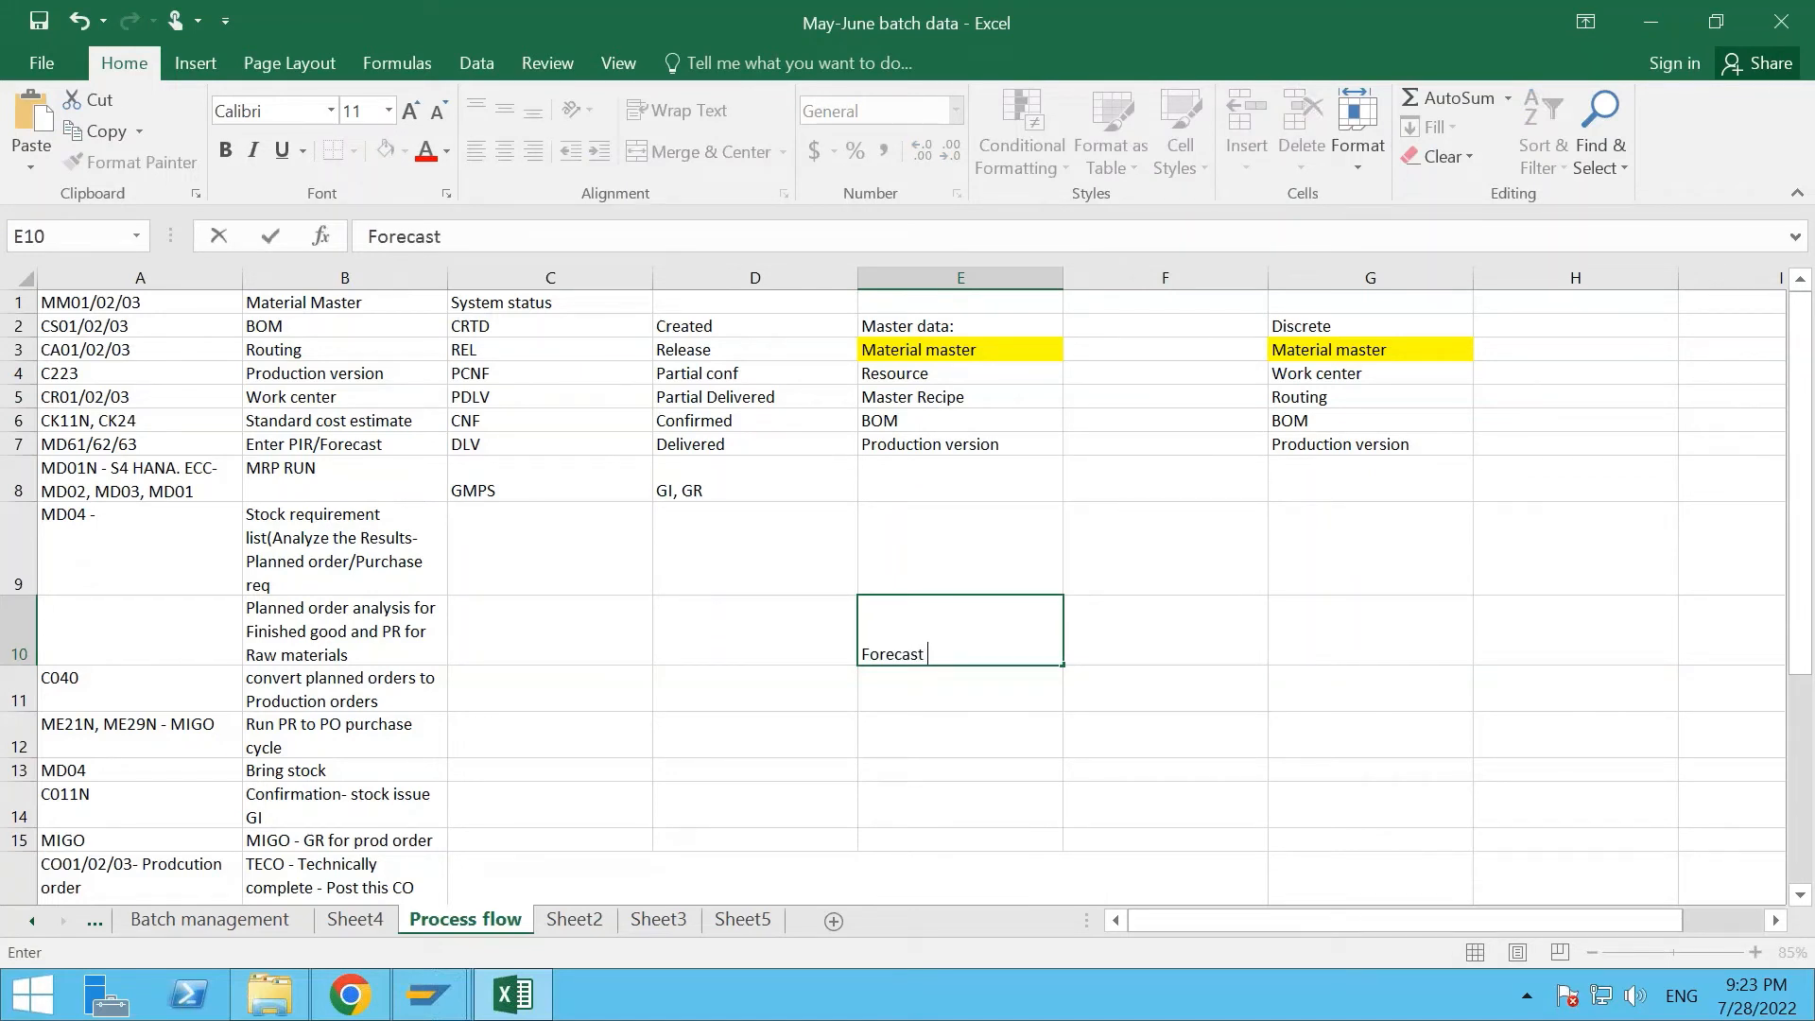
text(is always enteted)
key(BackSpace)
key(BackSpace)
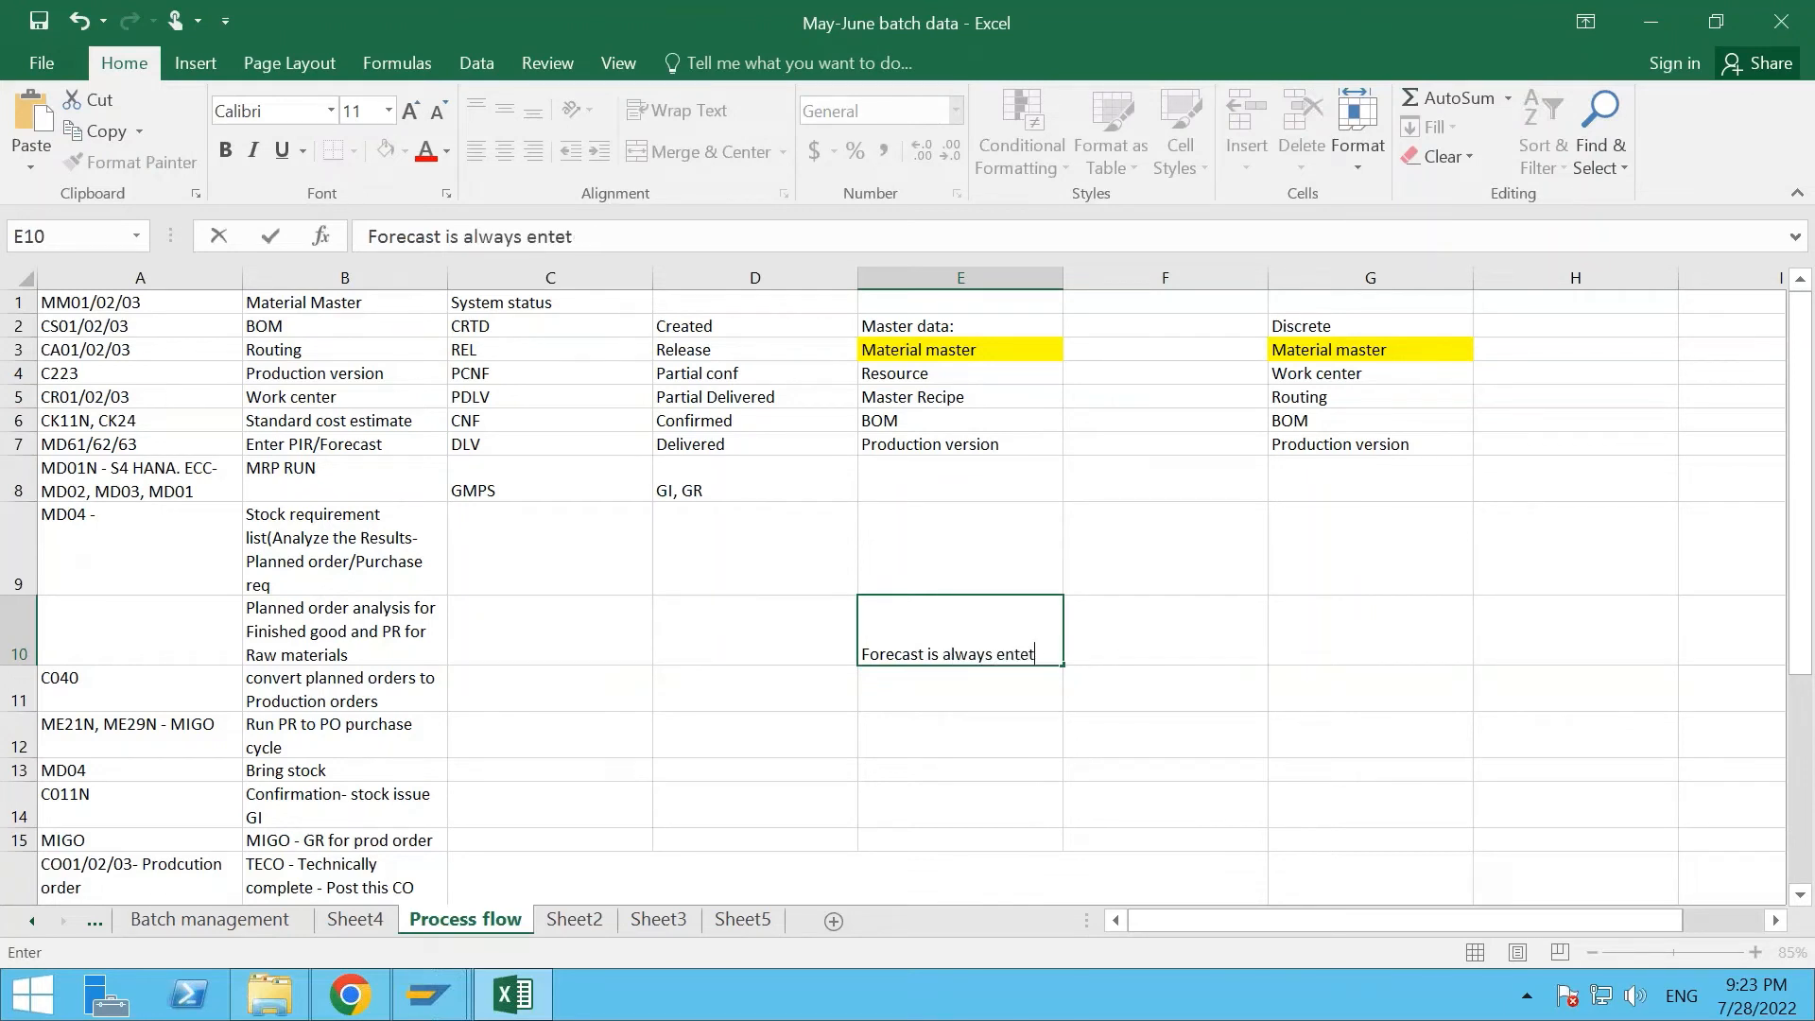
text(ed in Top level)
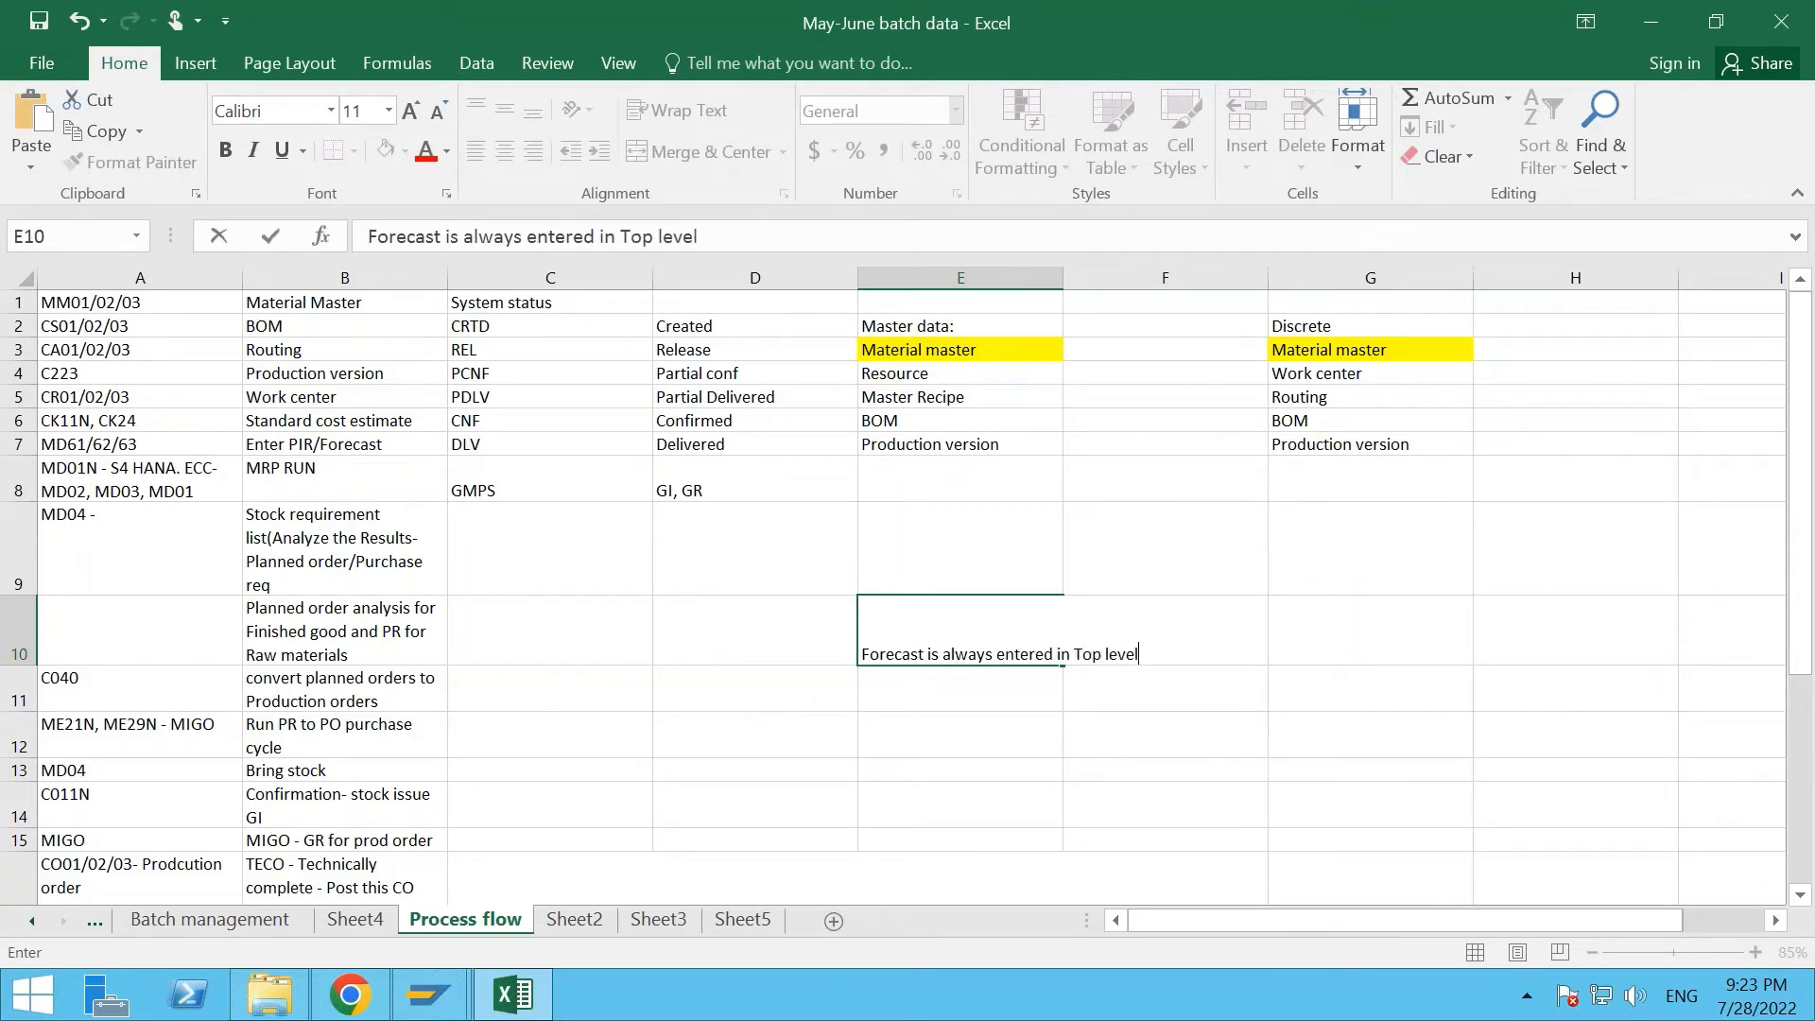
key(Return)
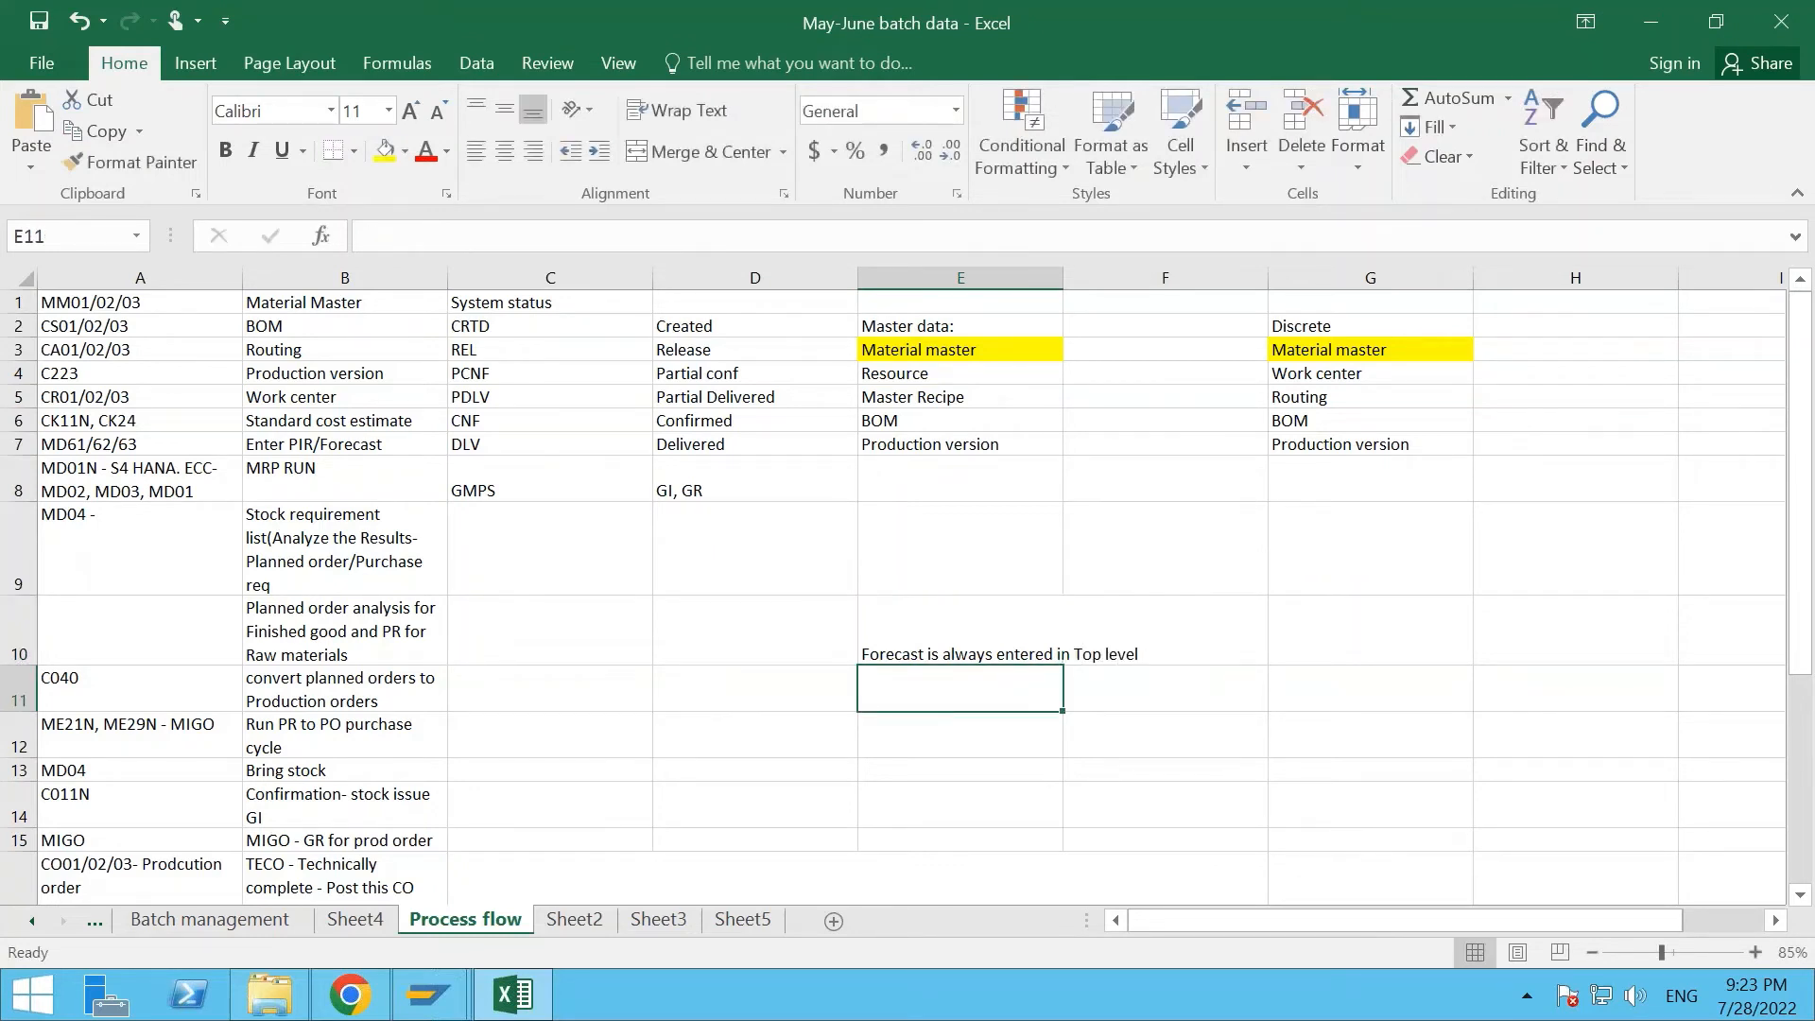
Add the note "Execution is always done from Raw materials" in cell E11, and reselect the forecast note above it.
text(Execution )
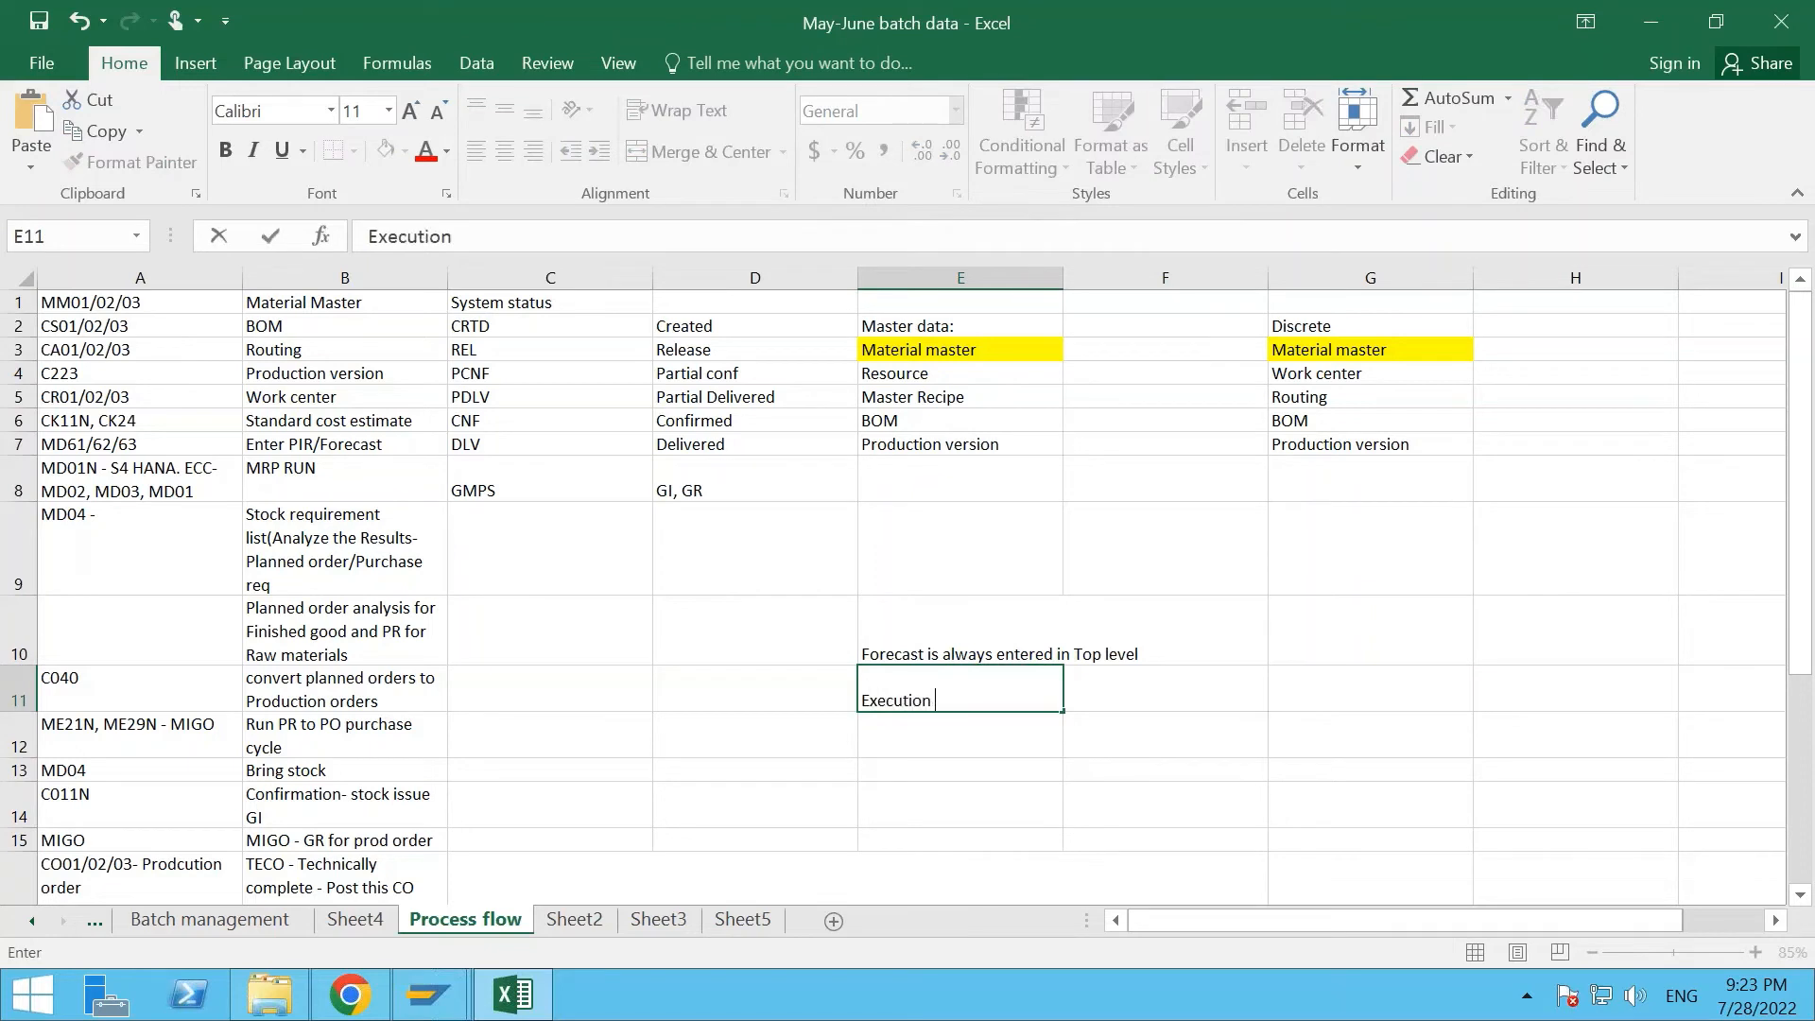
text(is always done f)
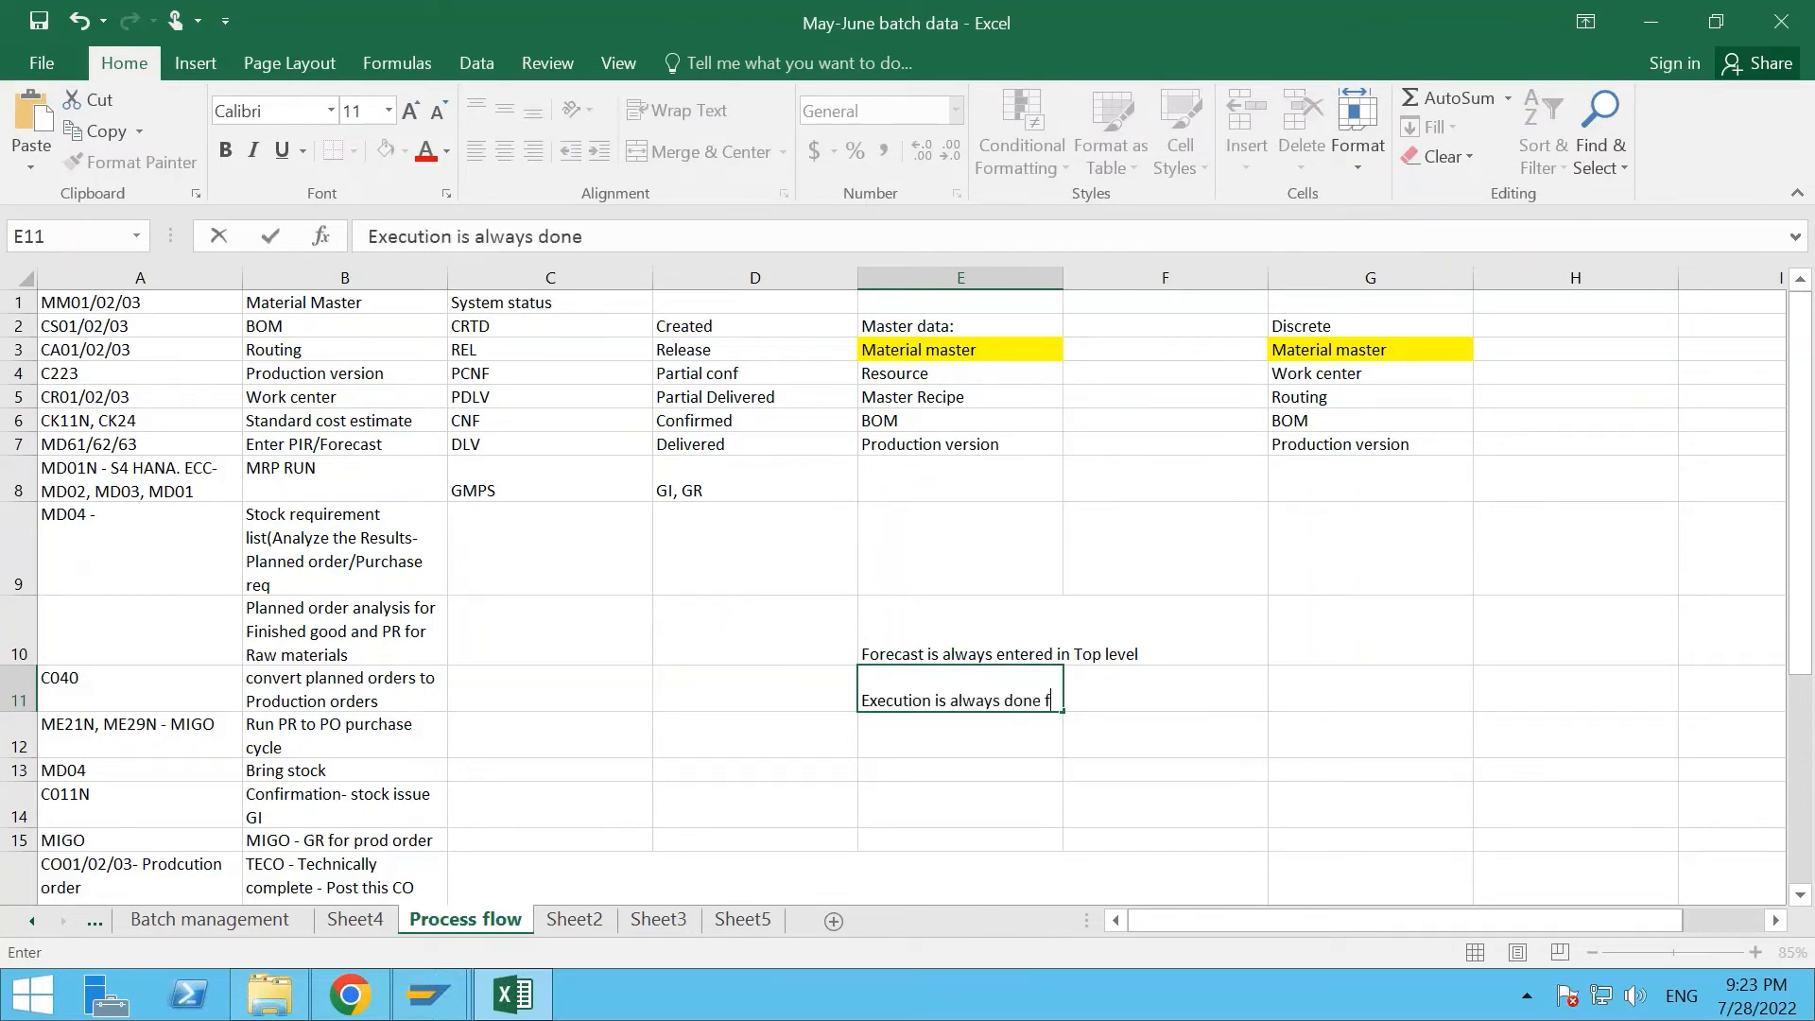
text(rom Raw matrial)
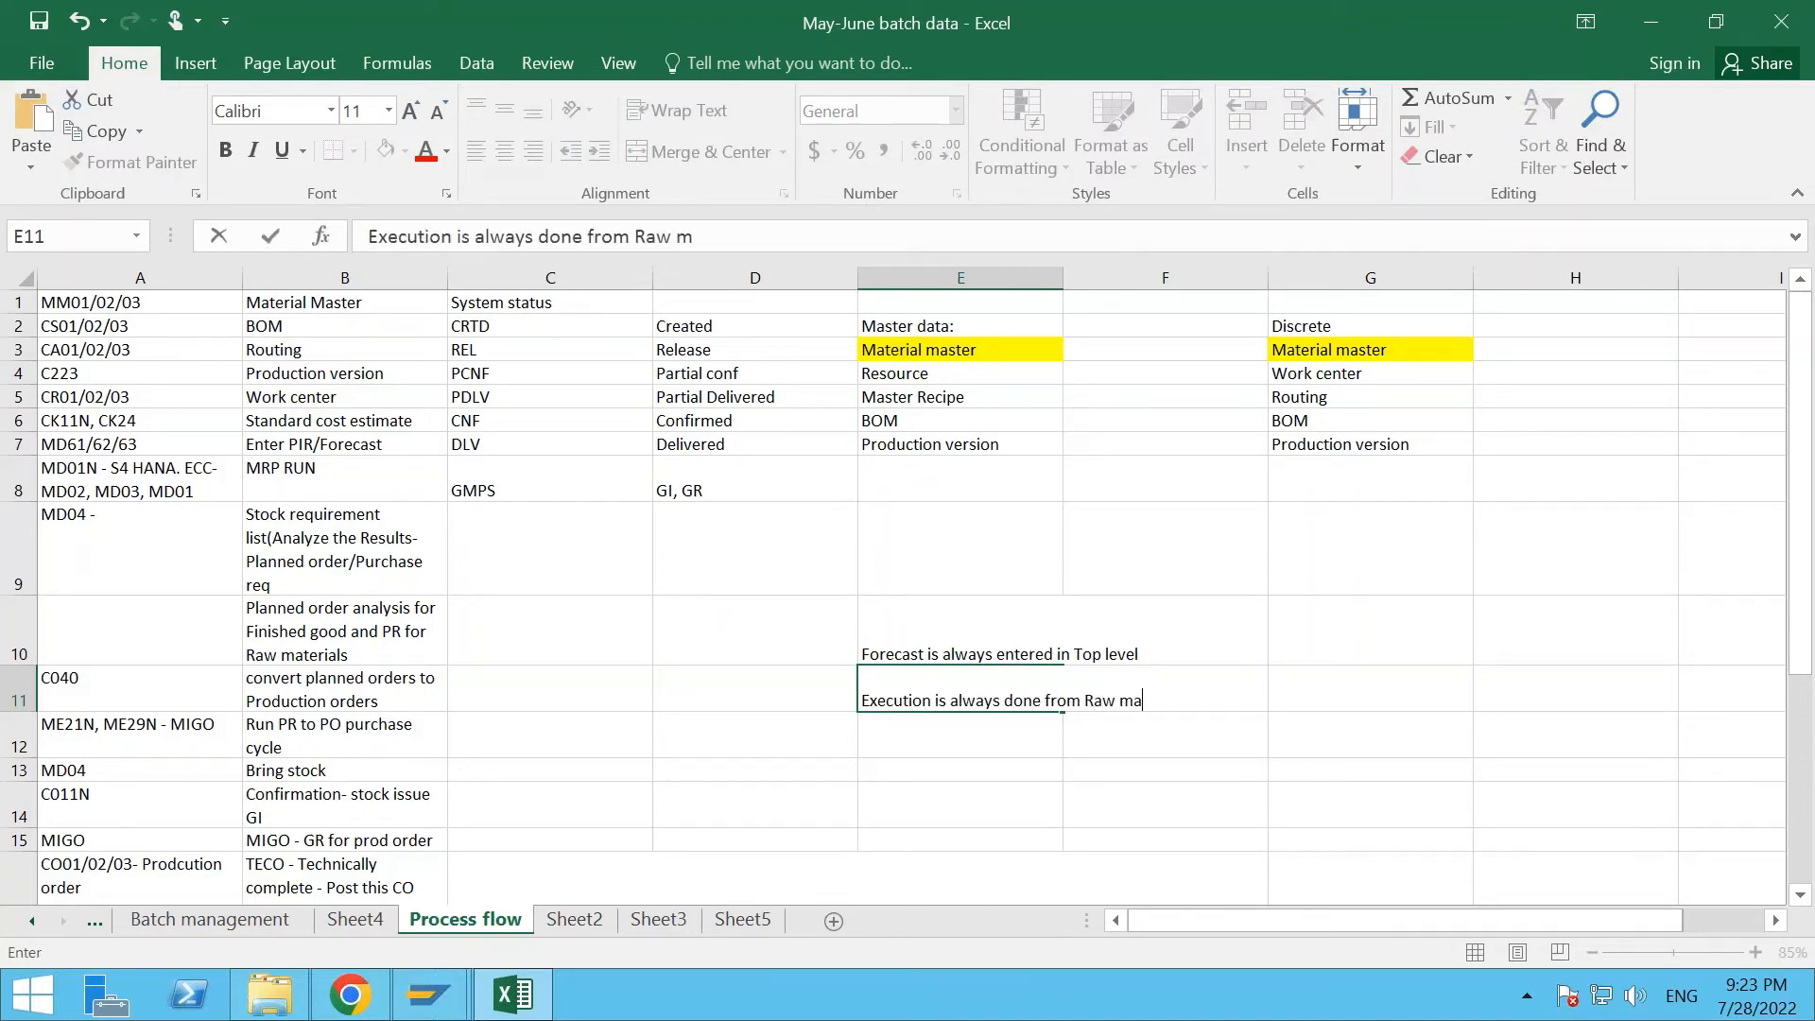
key(BackSpace)
key(BackSpace)
key(BackSpace)
key(BackSpace)
text(ia)
key(BackSpace)
key(BackSpace)
text(erials)
key(Return)
click(922, 652)
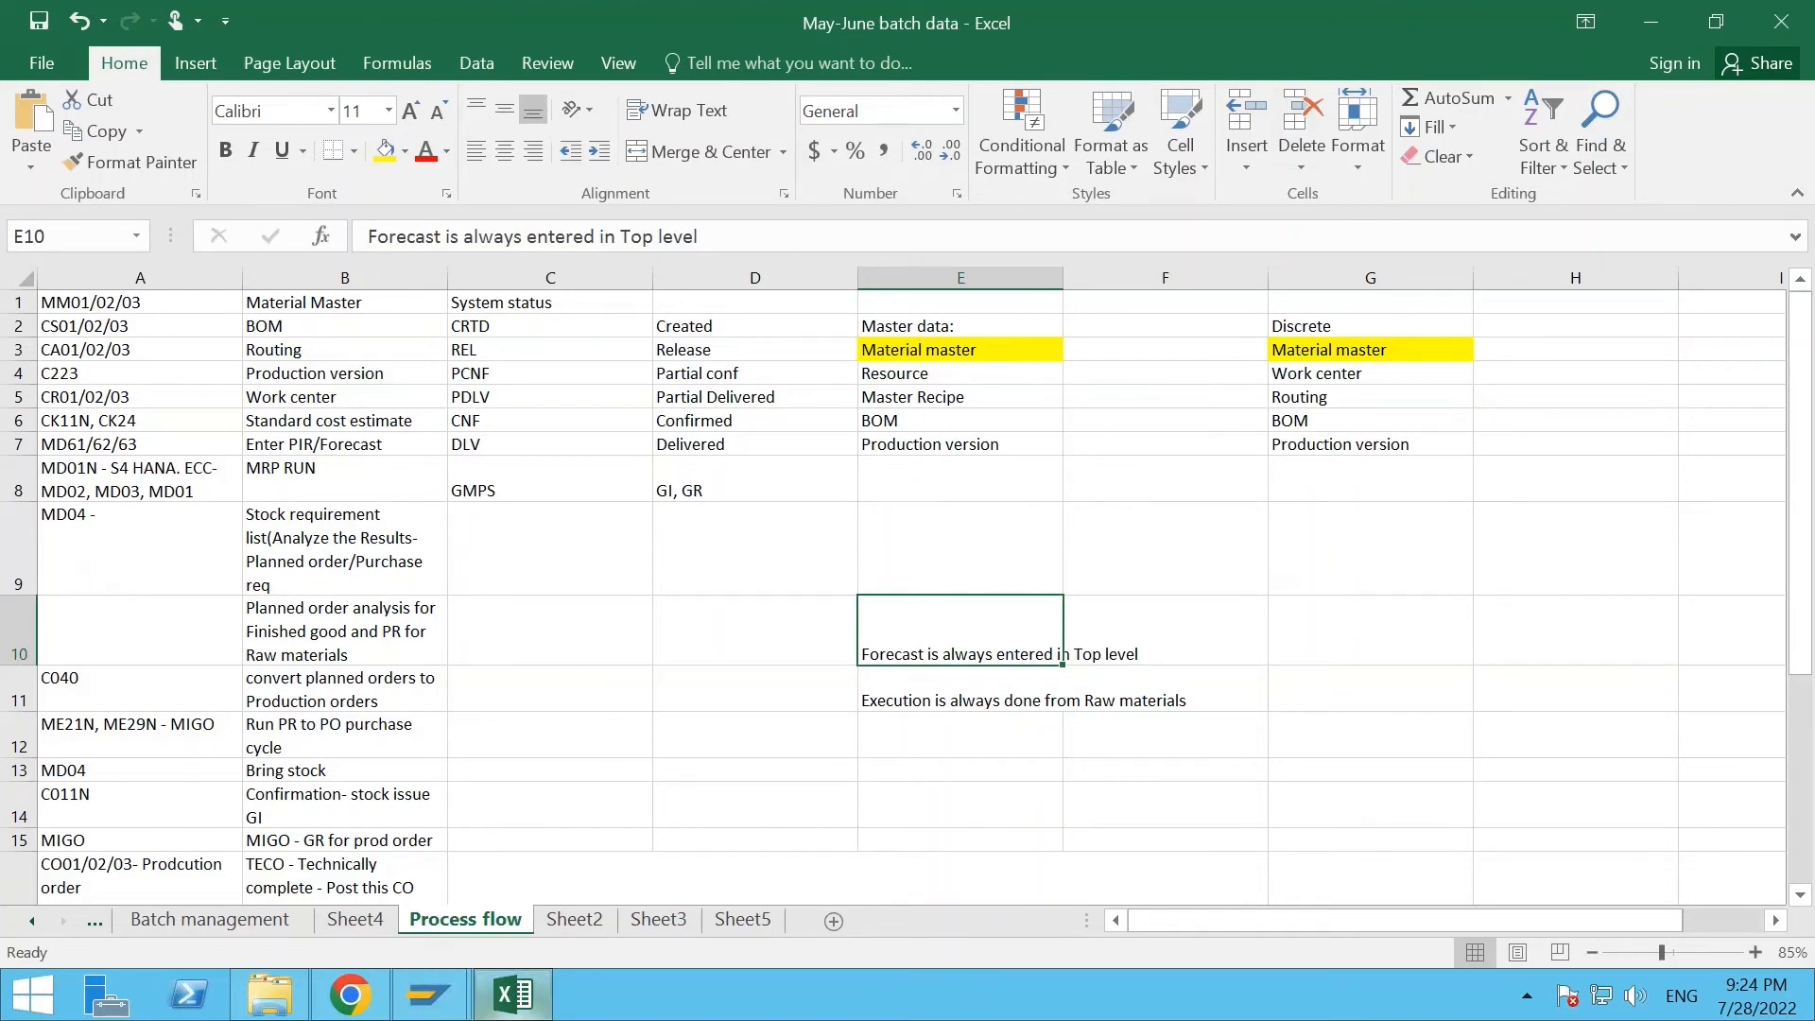
Switch to the stock/requirements list in Chrome and clear SCORPION from the material field.
click(350, 994)
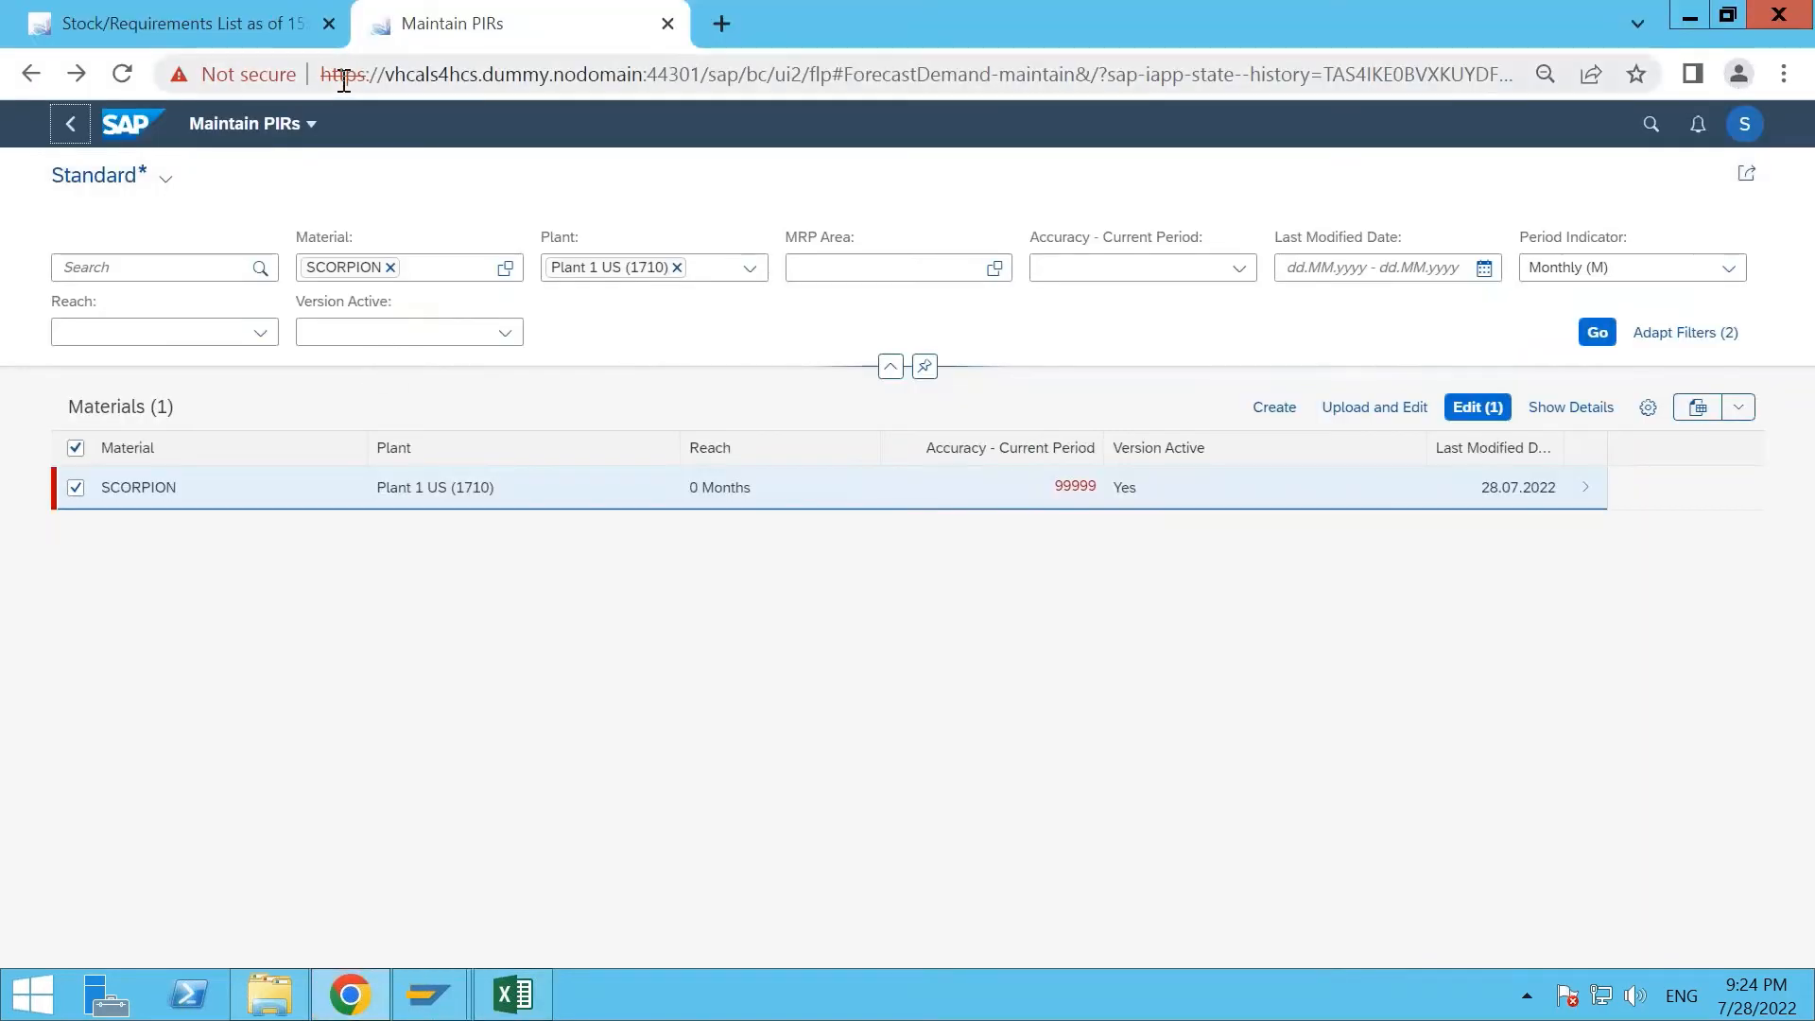
click(254, 33)
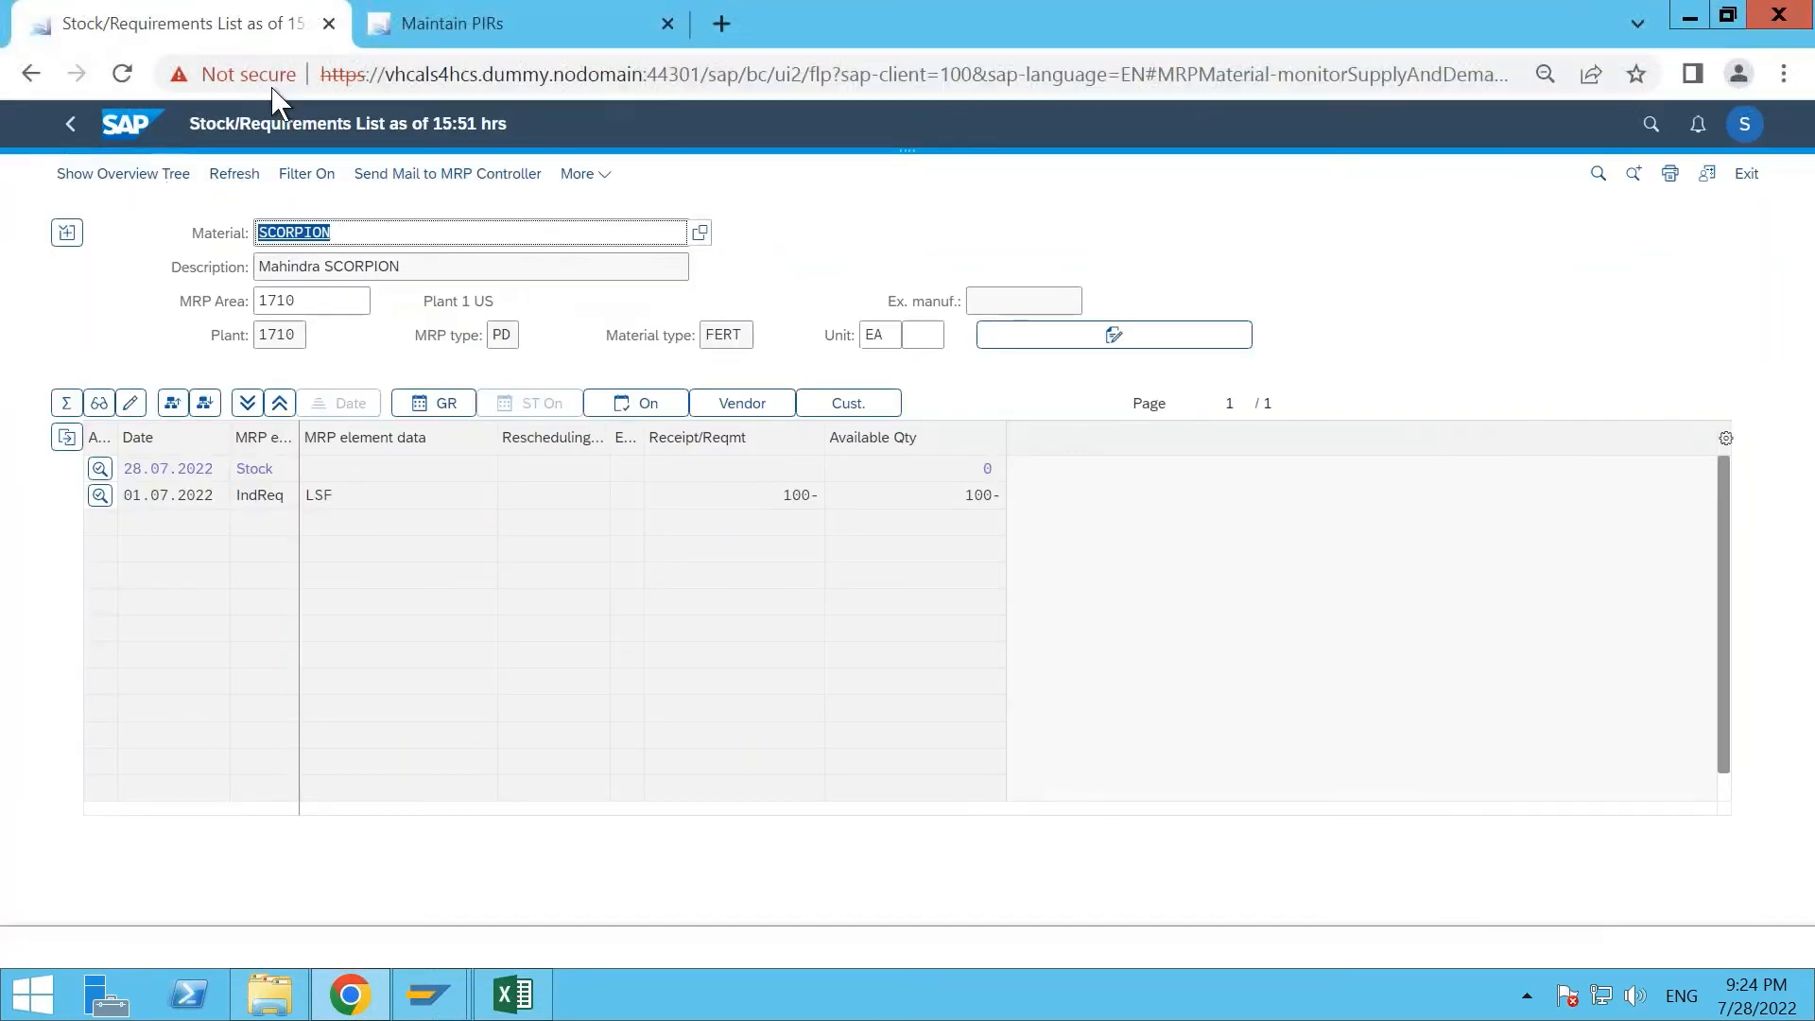
click(381, 236)
key(BackSpace)
key(BackSpace)
key(BackSpace)
key(BackSpace)
key(BackSpace)
key(BackSpace)
key(BackSpace)
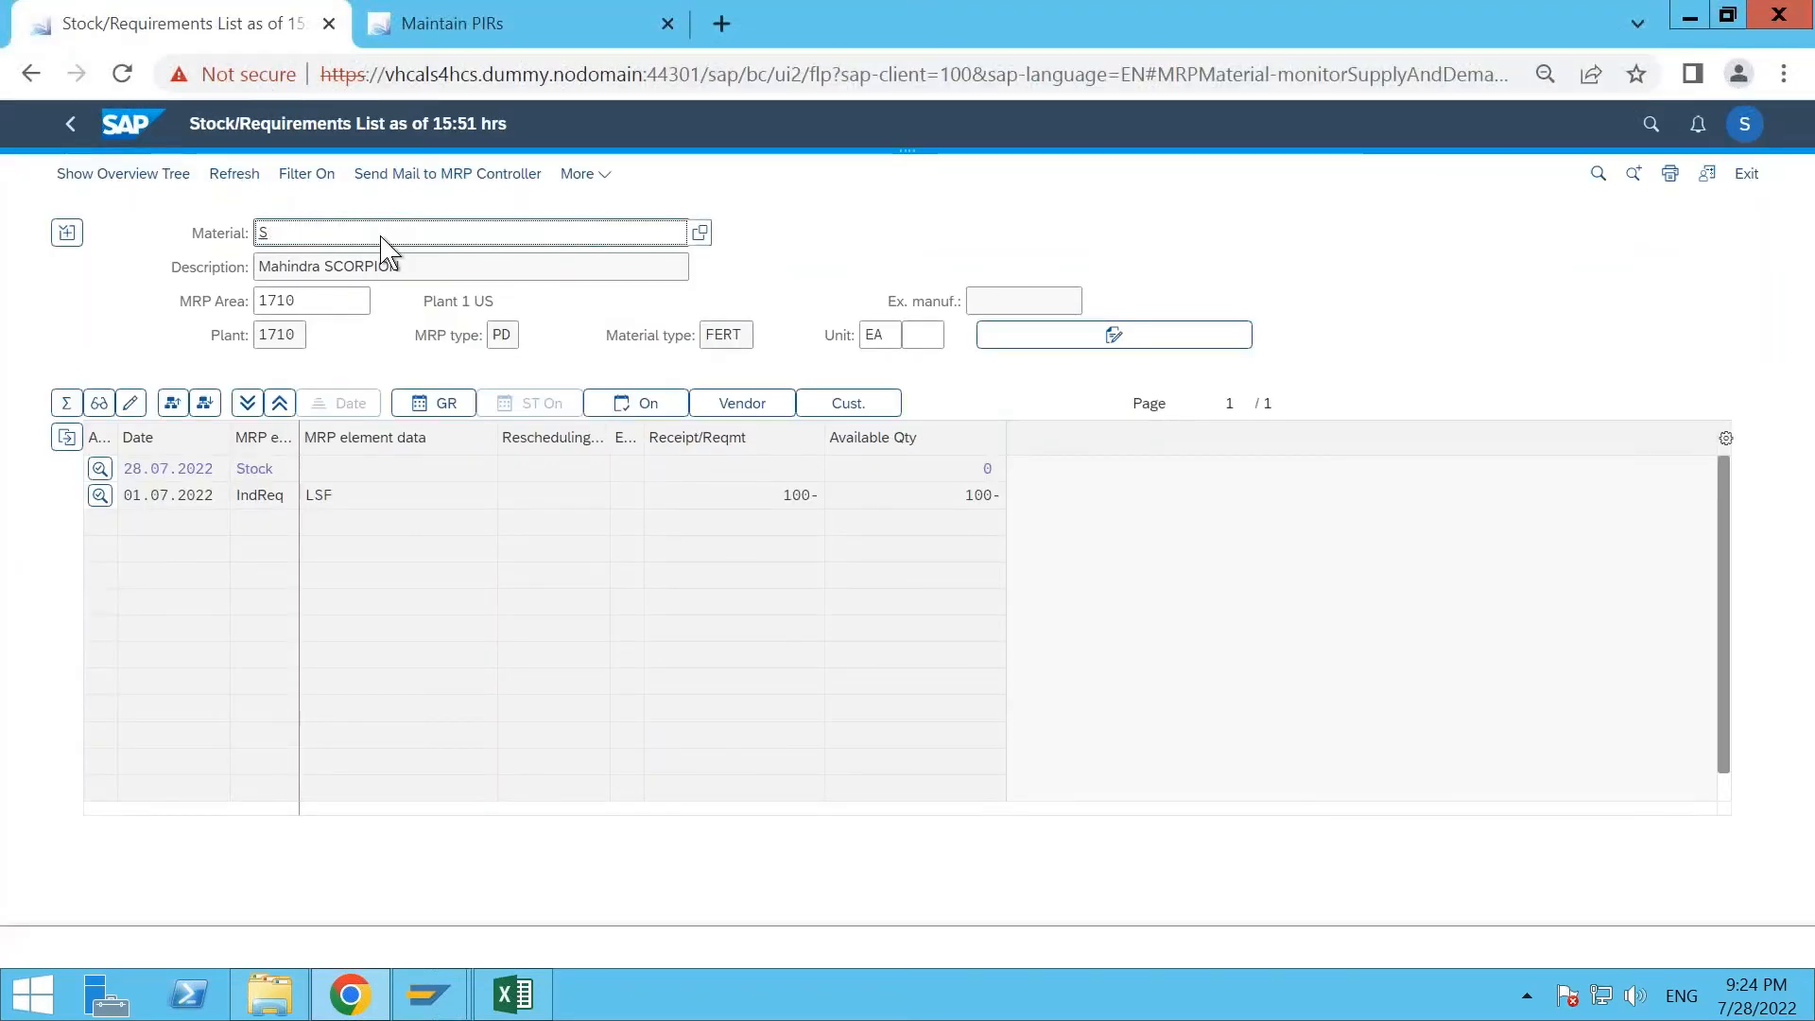
key(BackSpace)
Copy ENGINE_ScorpioN from Sheet3 in Excel and display that material's stock/requirements list in Chrome.
click(511, 987)
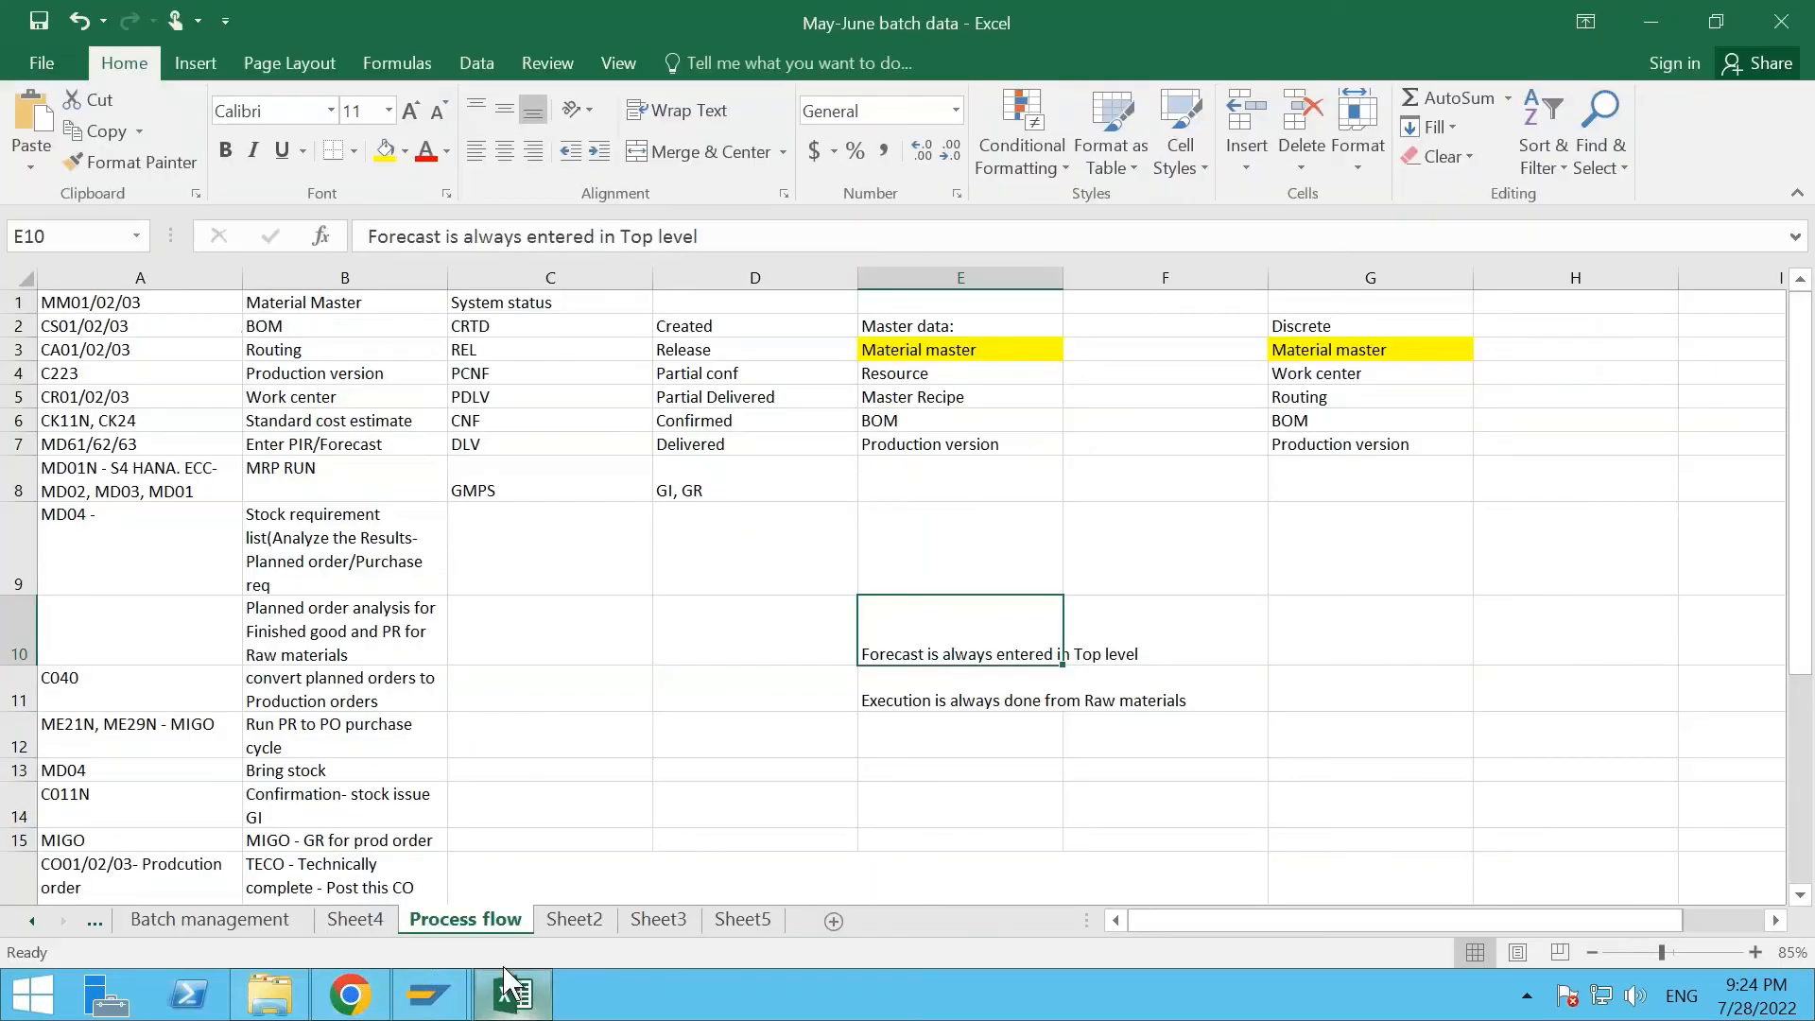
click(574, 918)
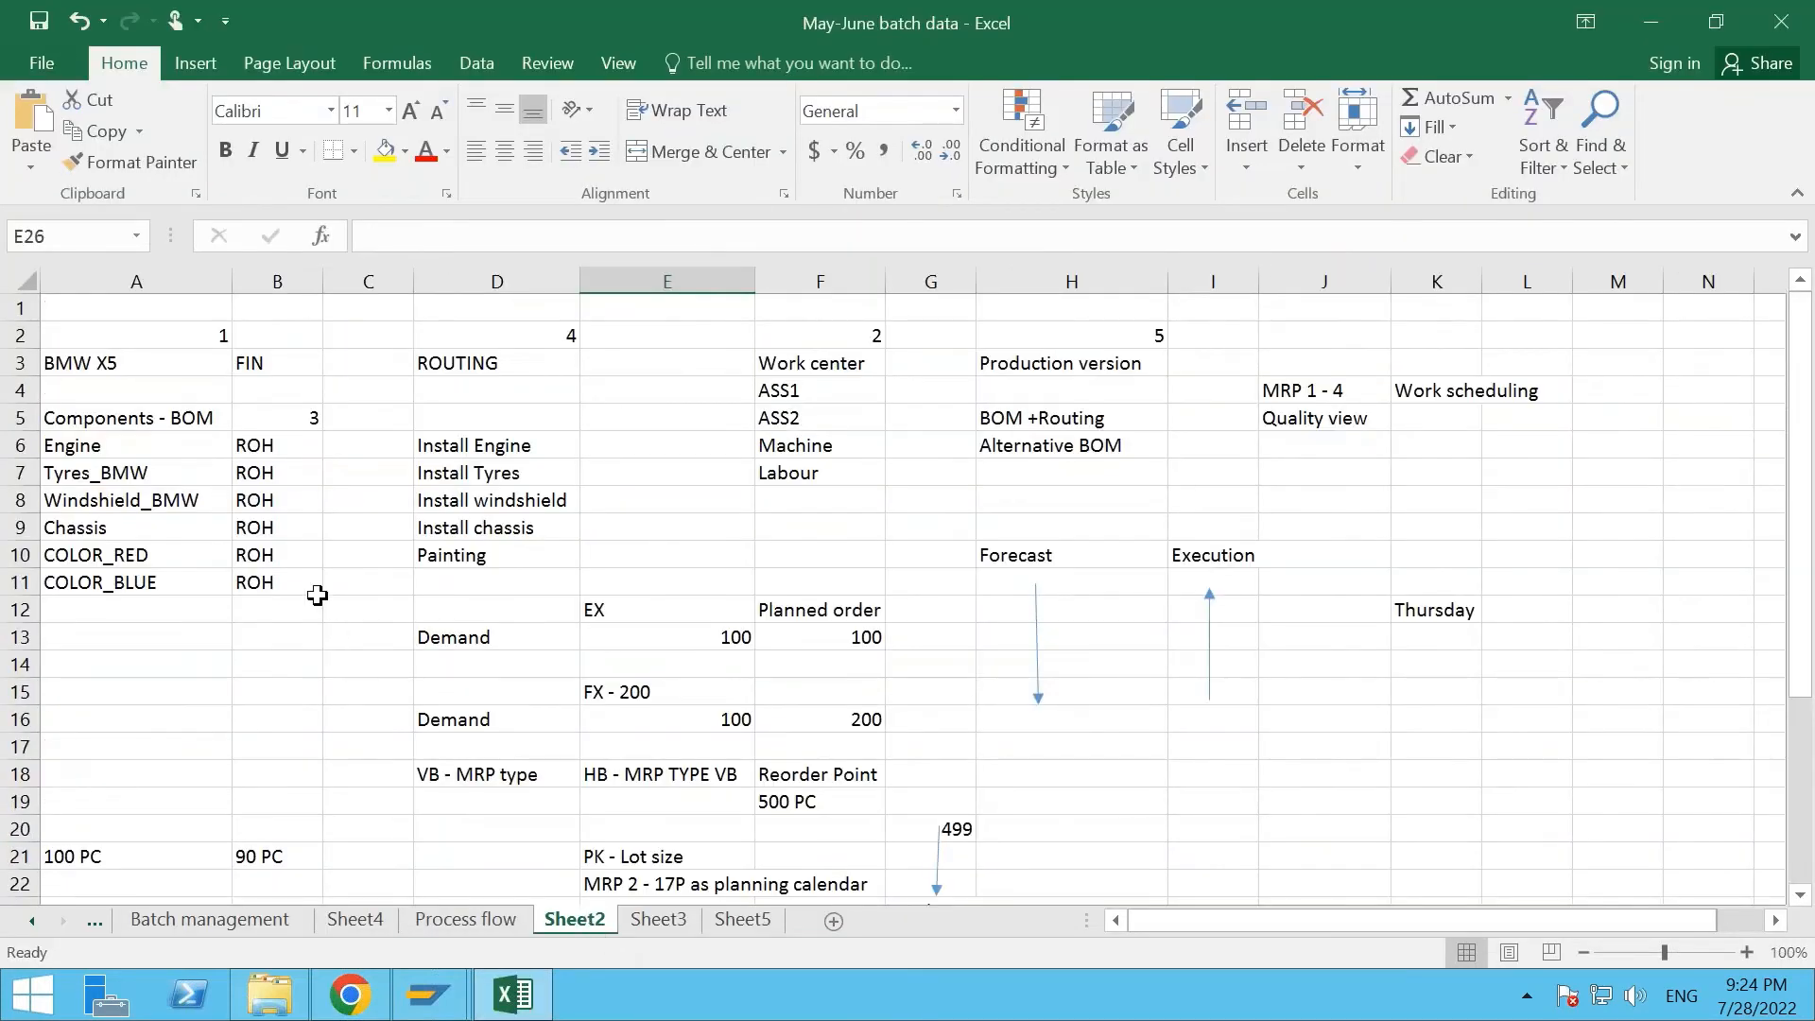
click(659, 918)
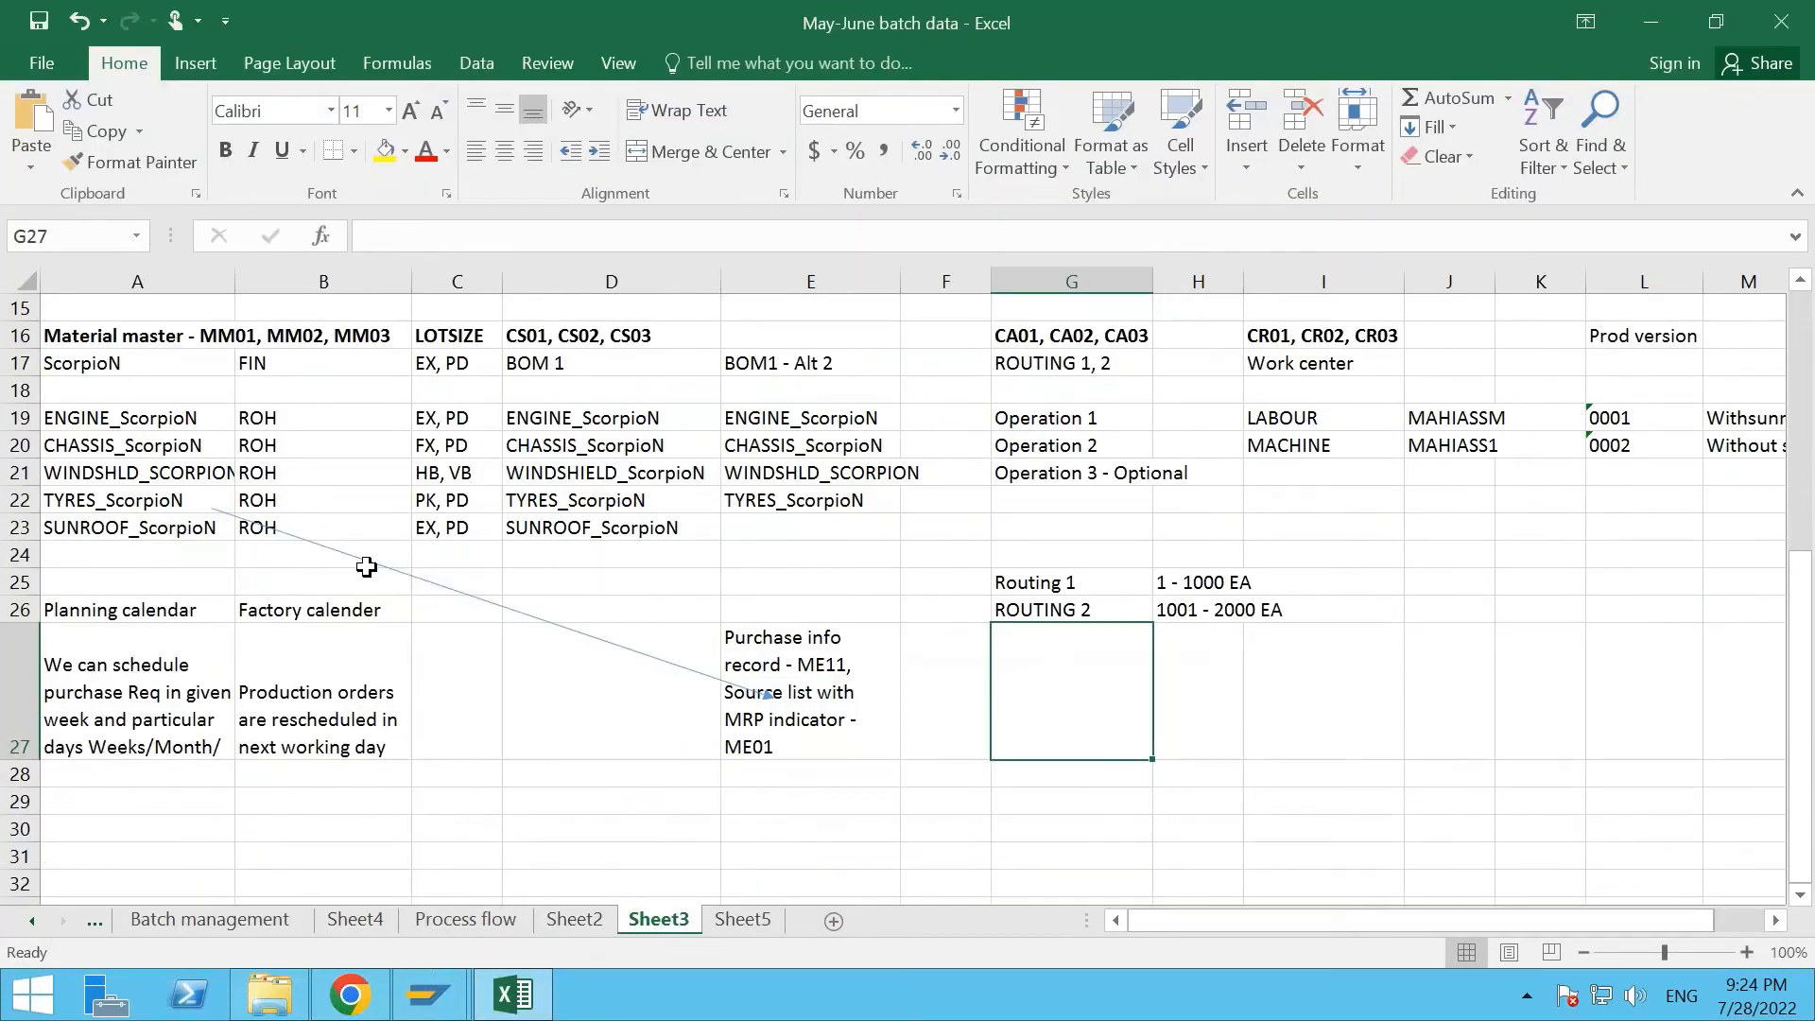
click(147, 416)
key(ctrl+c)
key(alt+Tab)
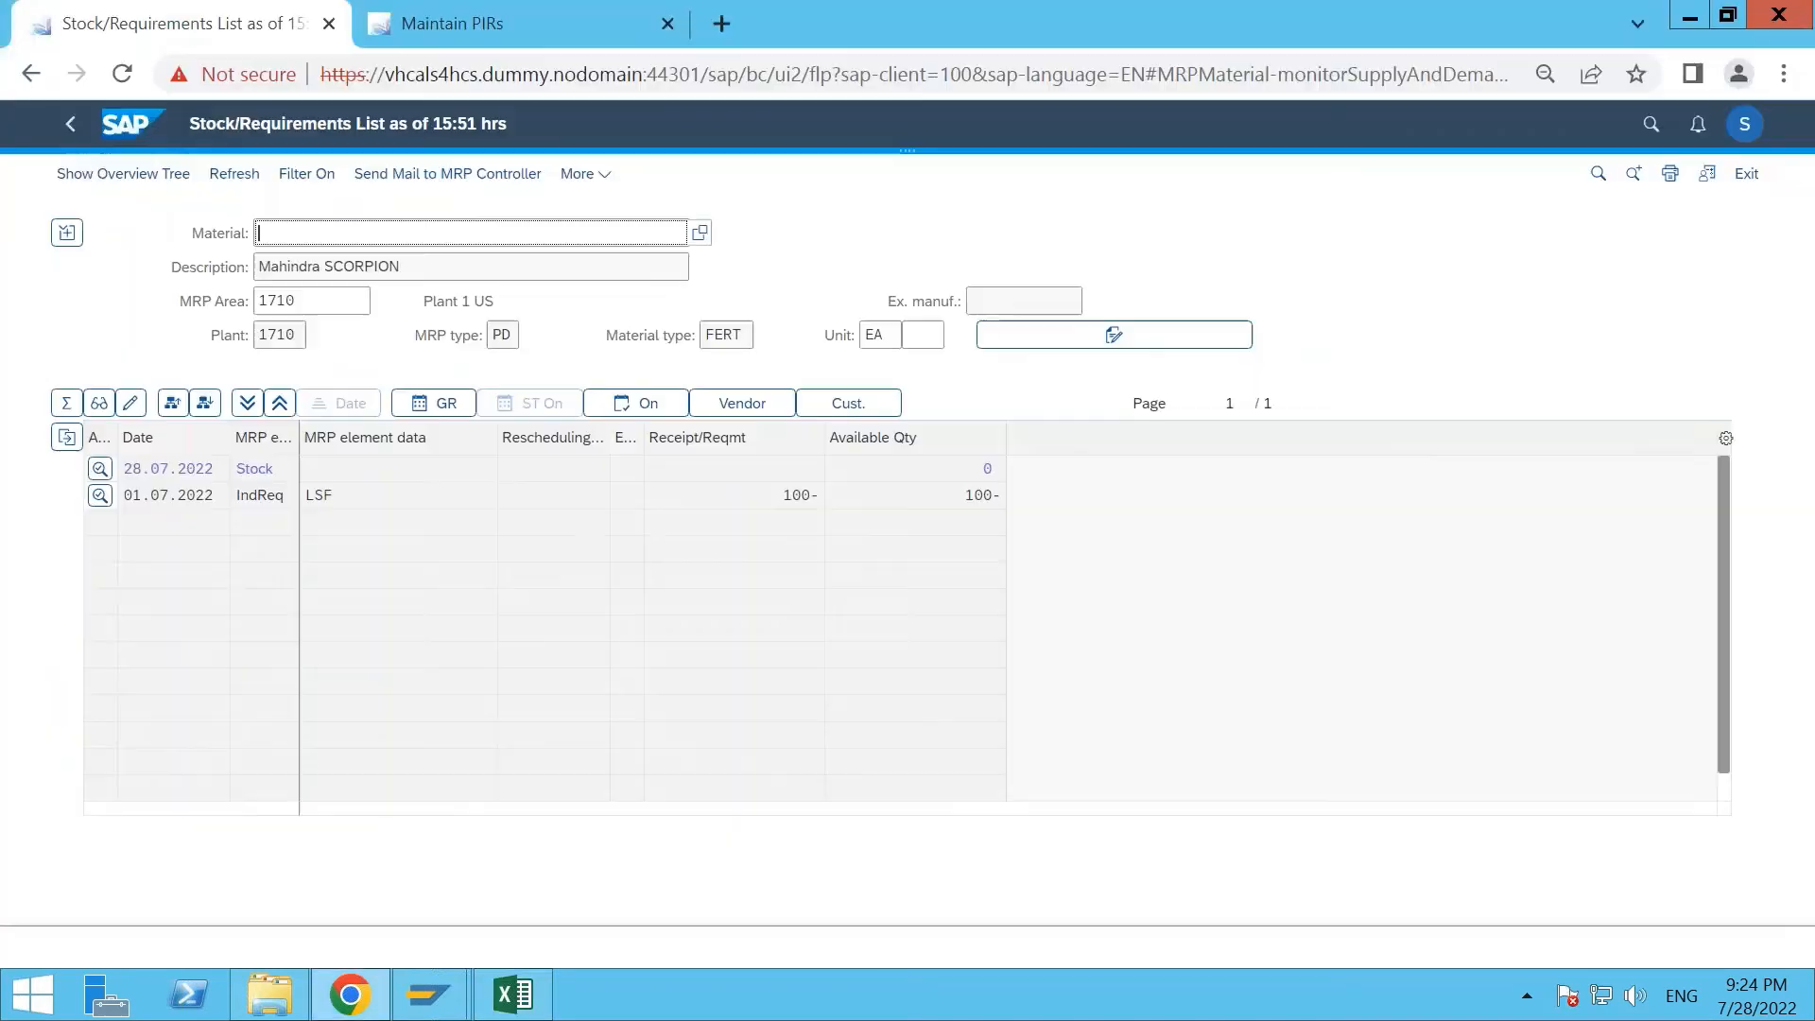
key(ctrl+v)
key(Return)
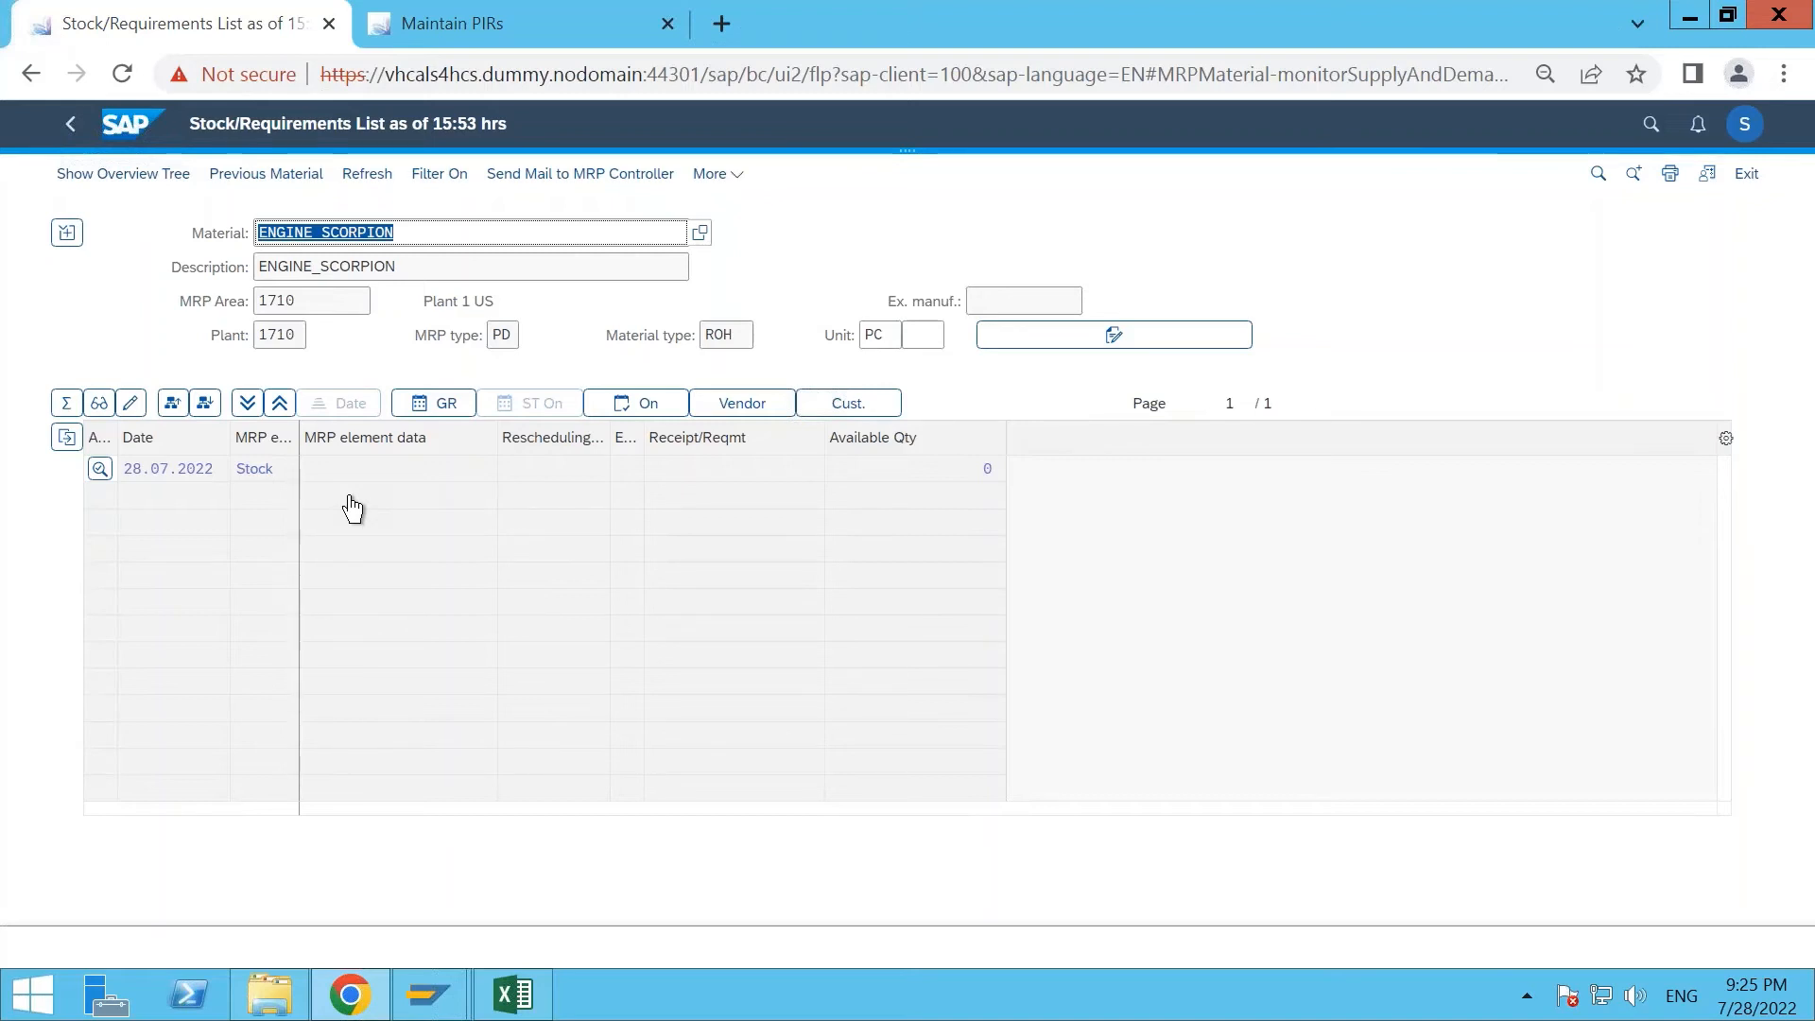
Go back to the list's initial screen and display the stock/requirements for ScorpioN, copied from Sheet3 in Excel.
click(71, 132)
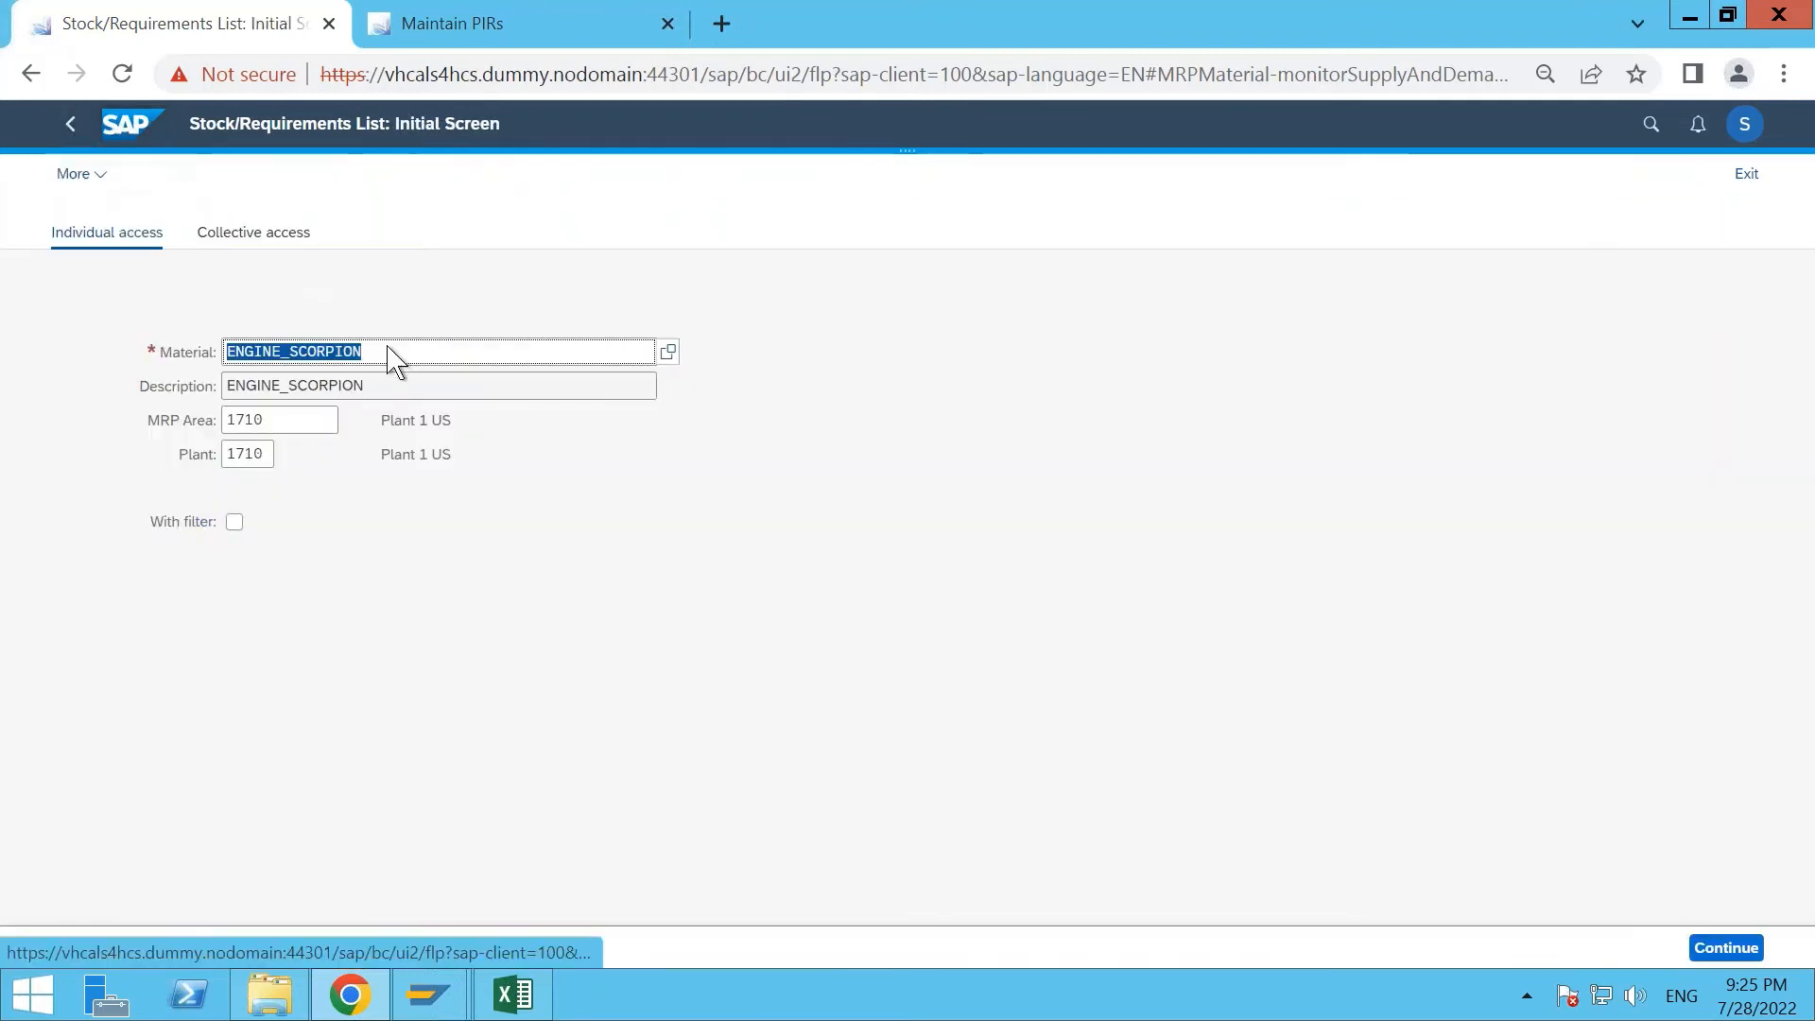
click(518, 994)
click(167, 364)
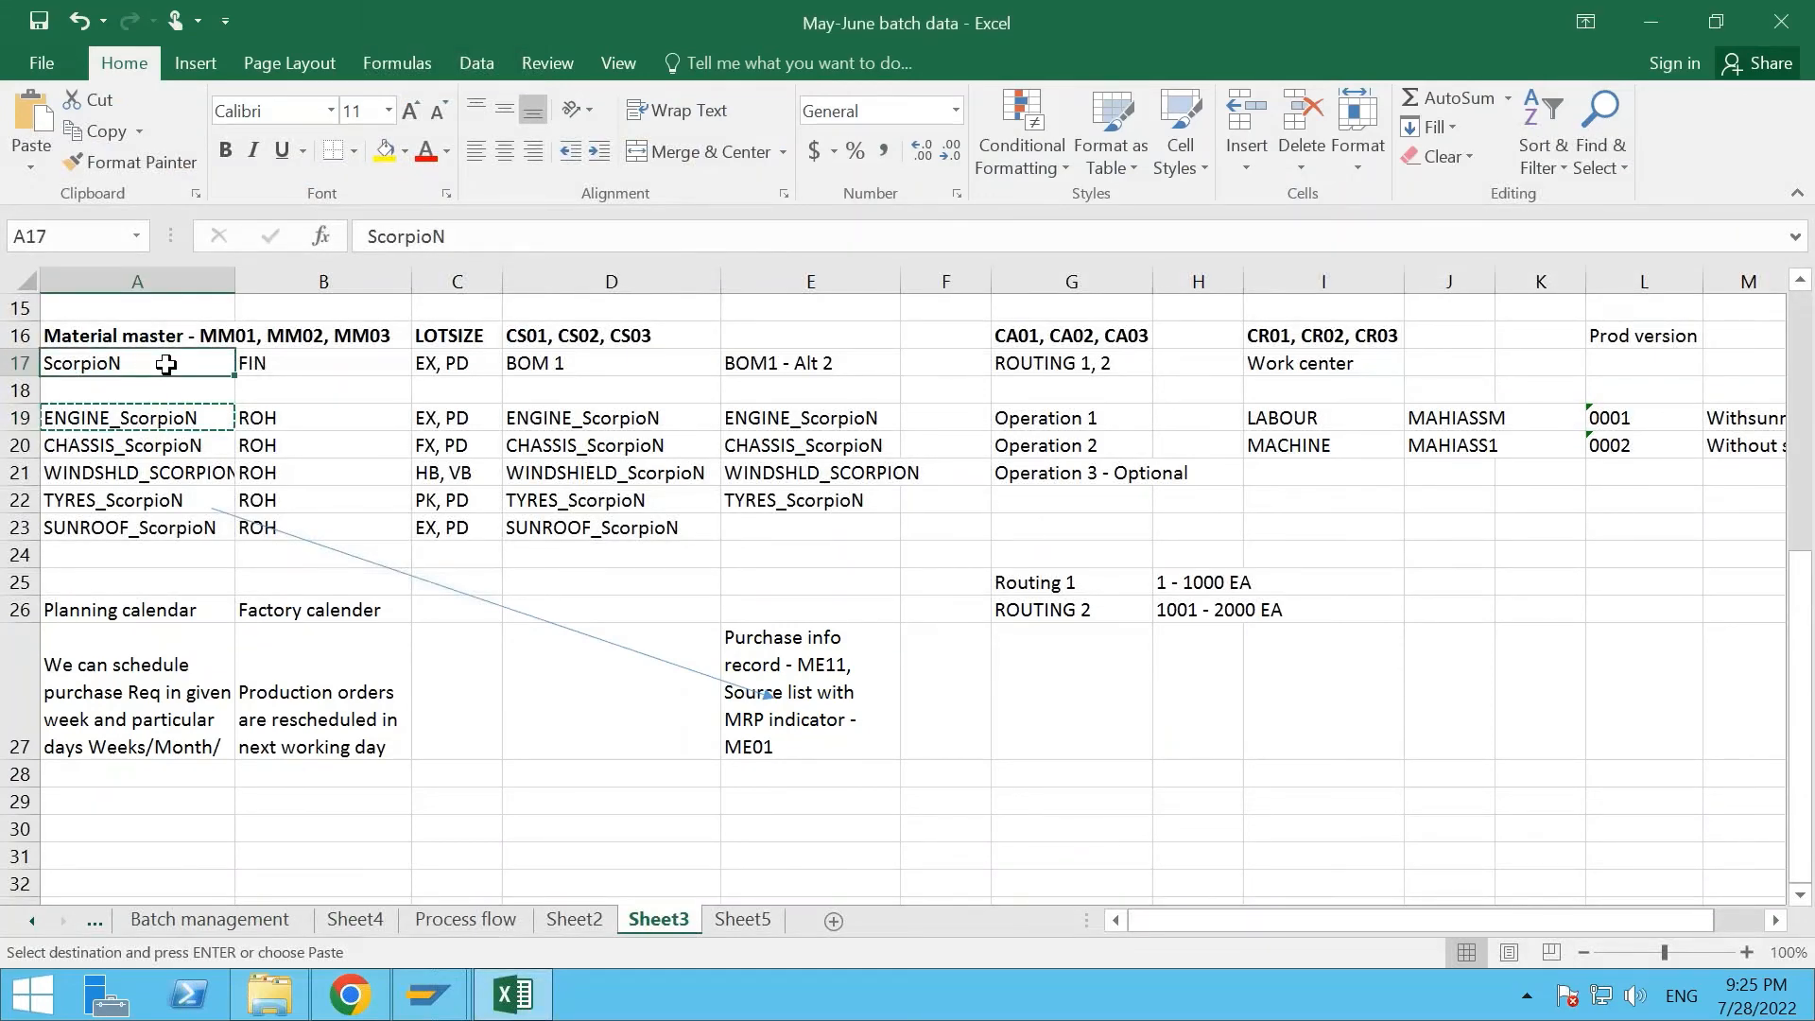
key(alt)
key(alt)
key(ctrl+c)
key(alt+Tab)
key(ctrl+v)
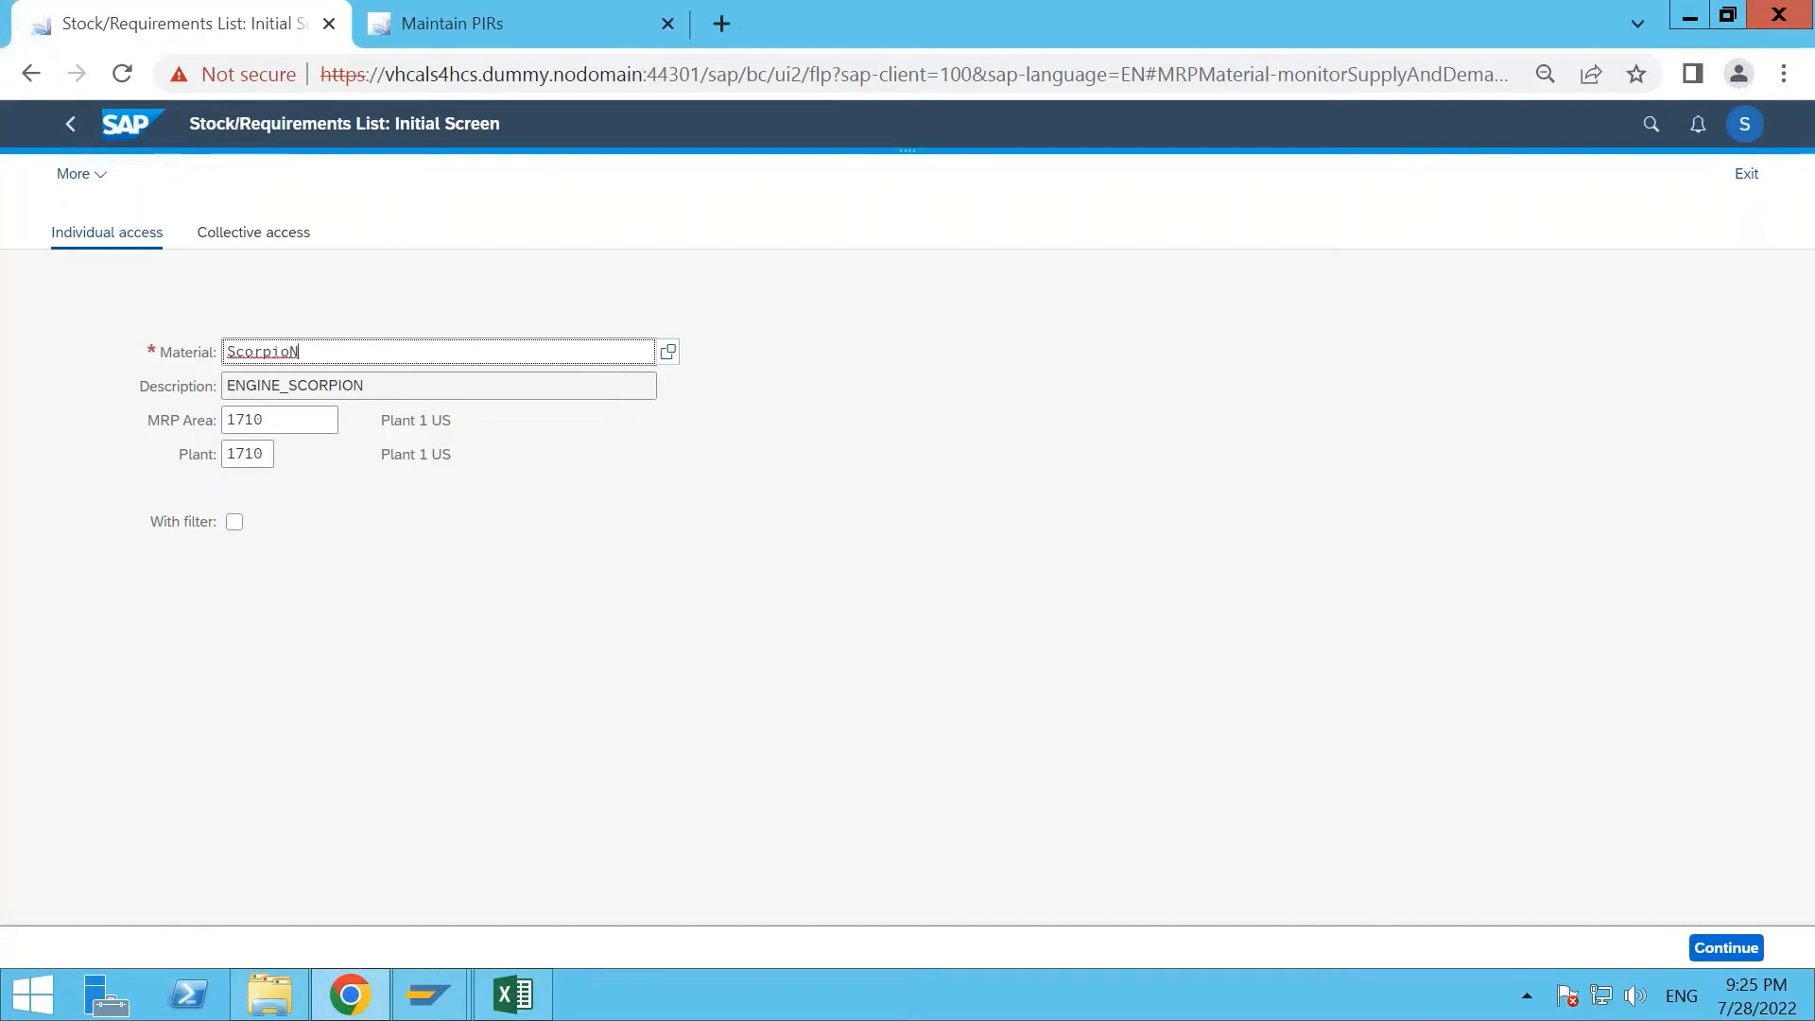
key(Return)
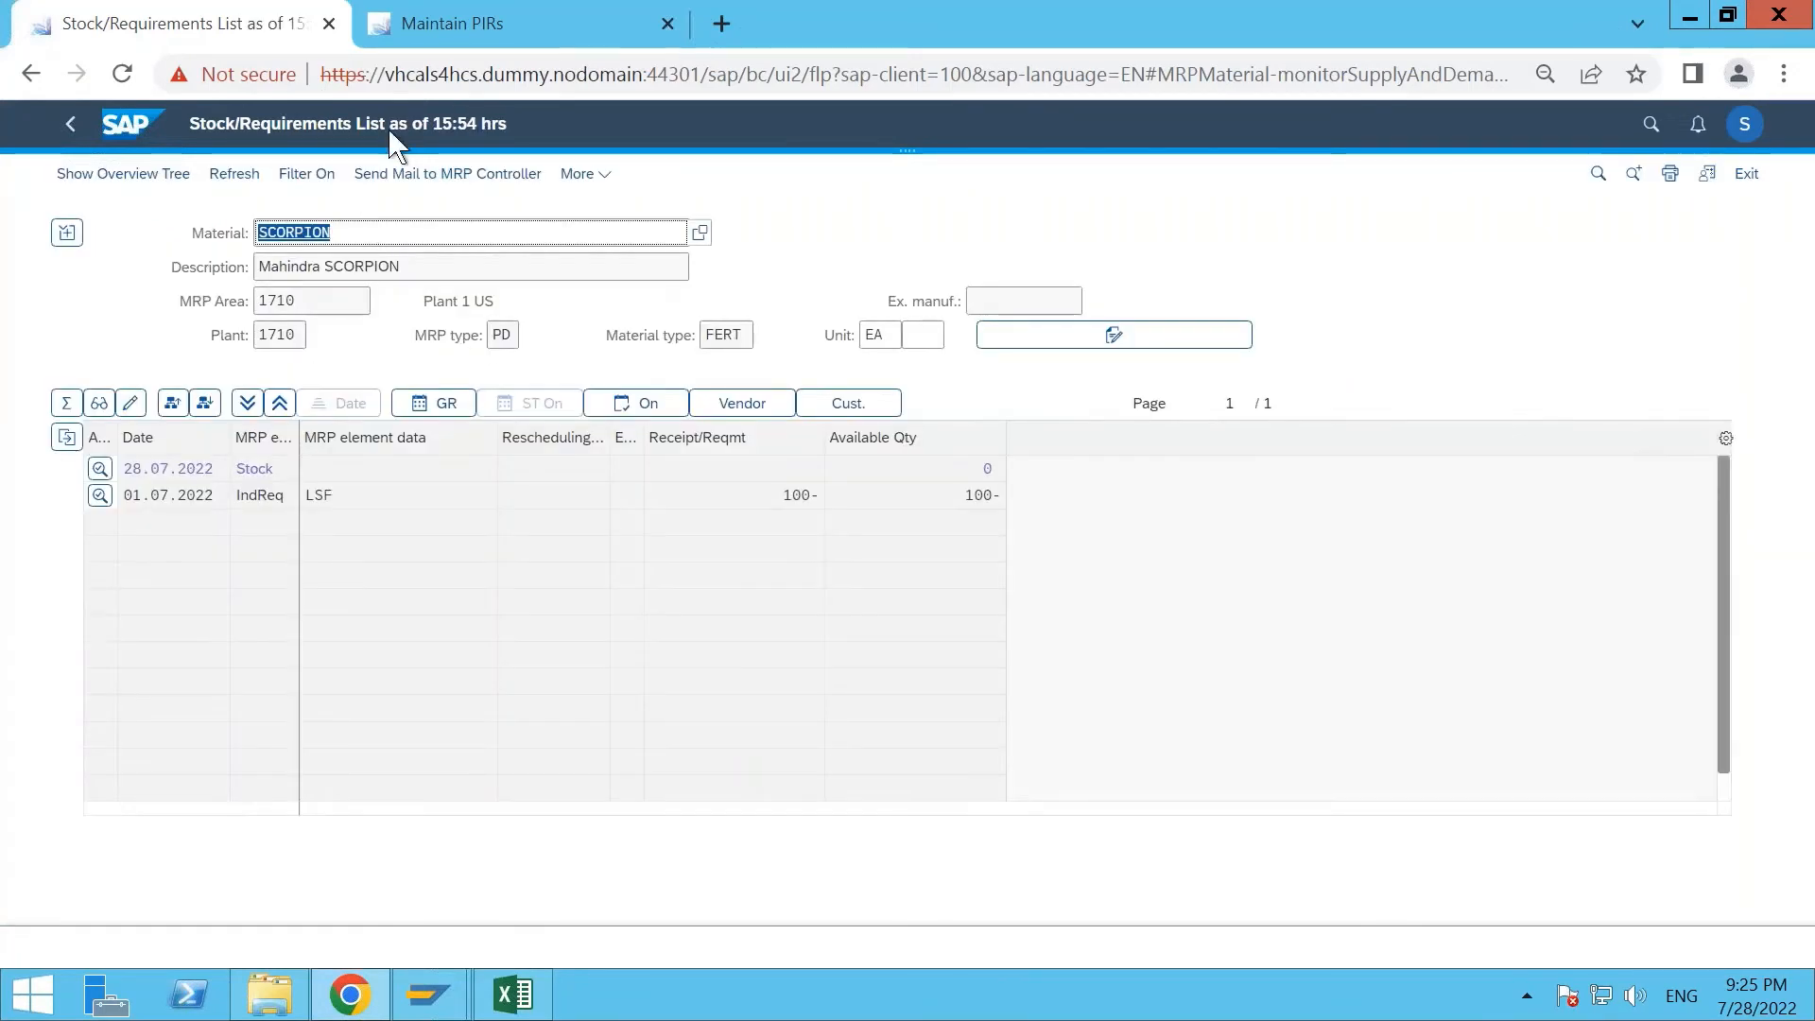
Leave Maintain PIRs for the SAP home page and locate the MRP Live tile.
click(463, 39)
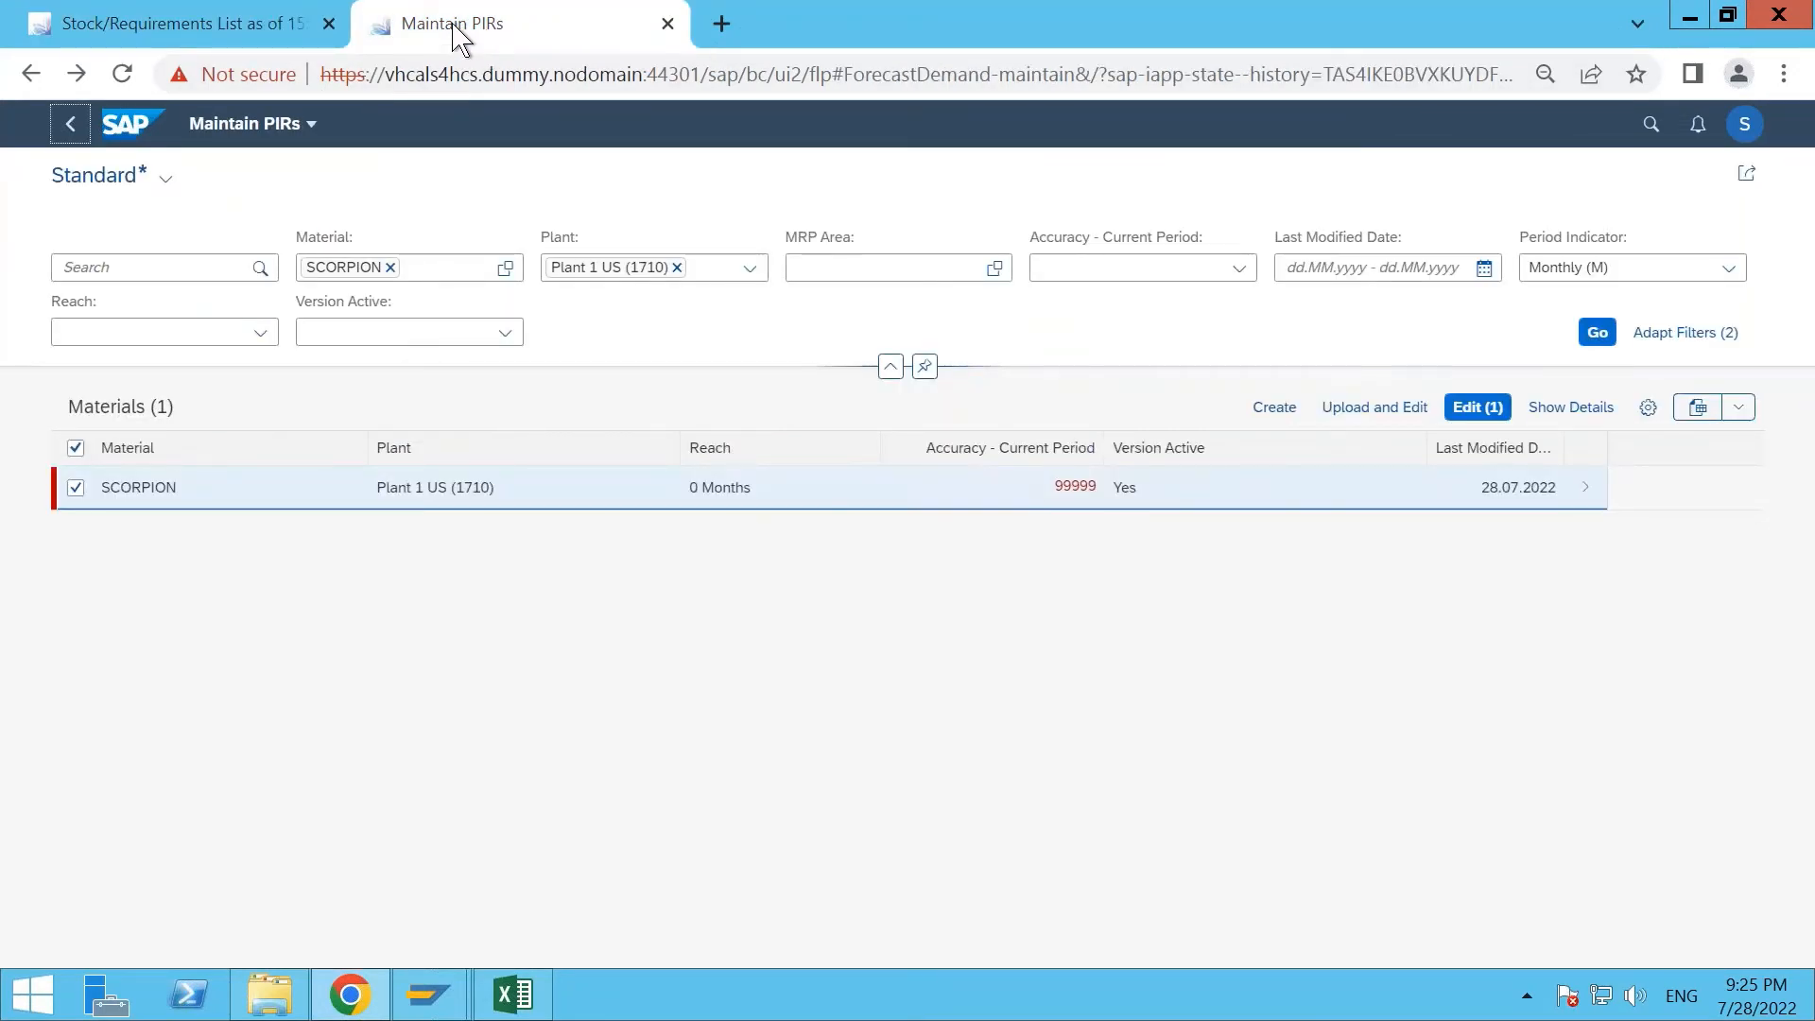
click(130, 137)
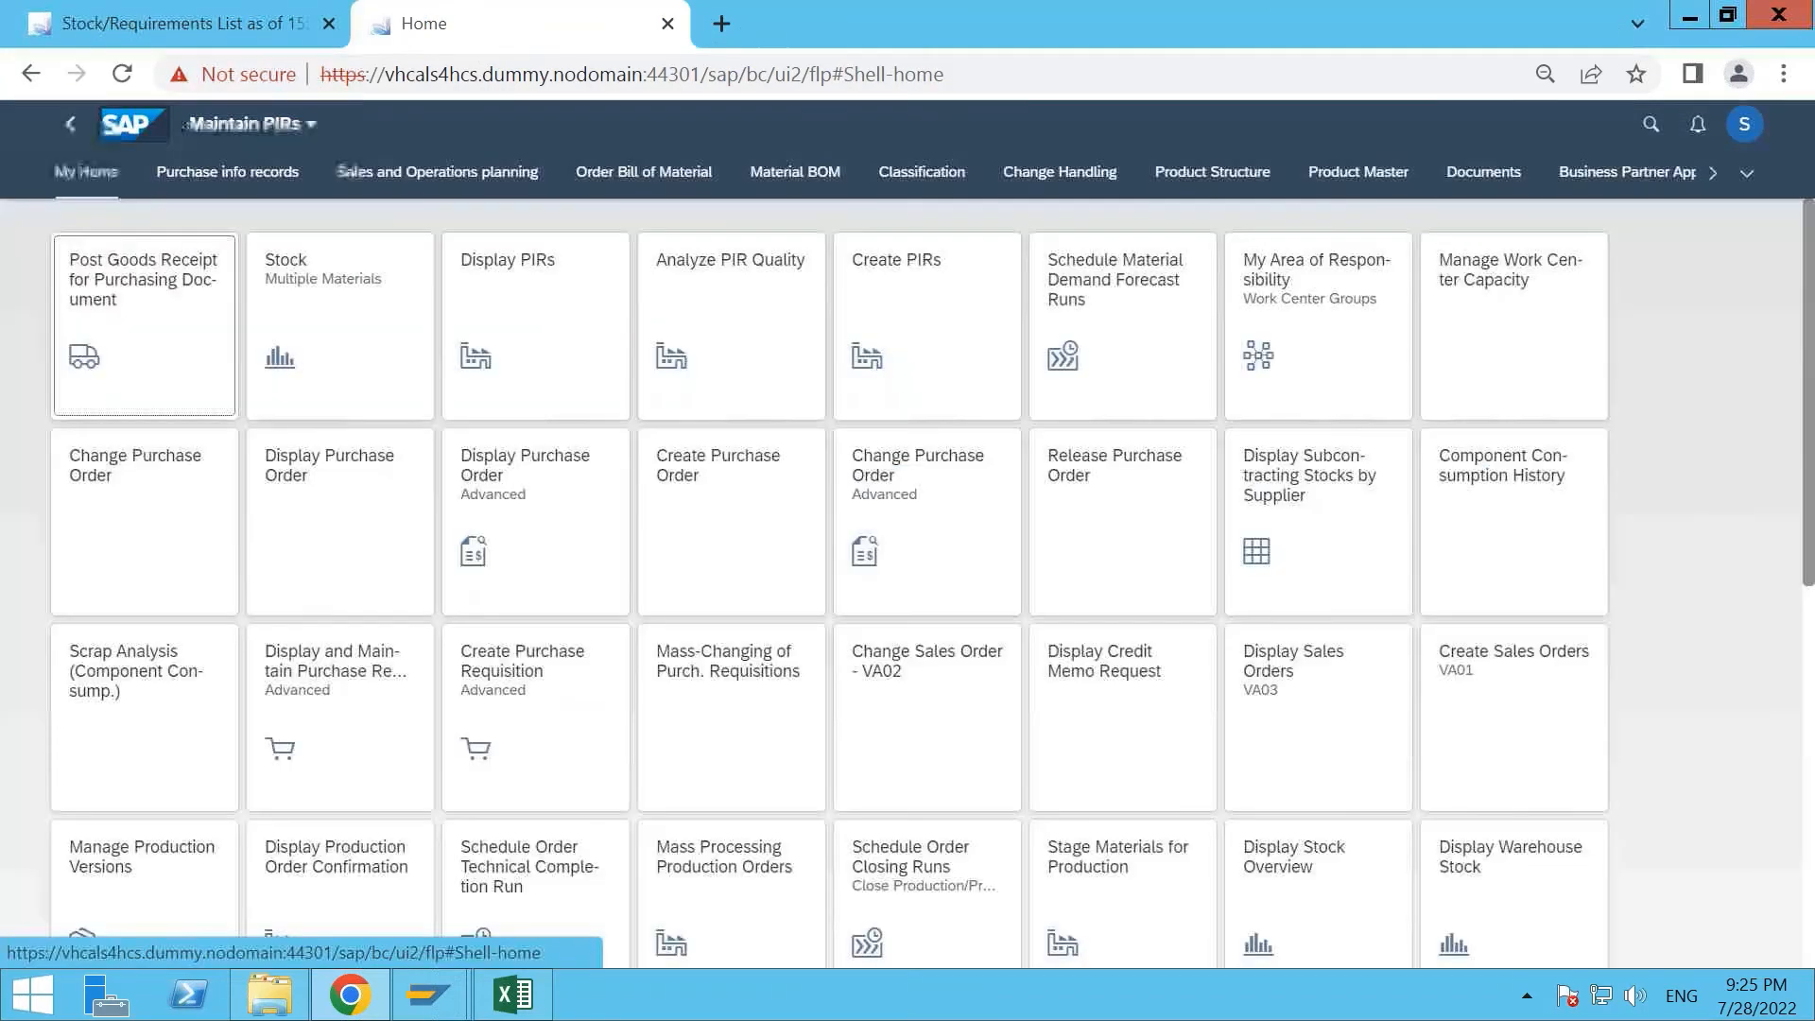
scroll(926, 463, down, 2)
scroll(926, 397, down, 5)
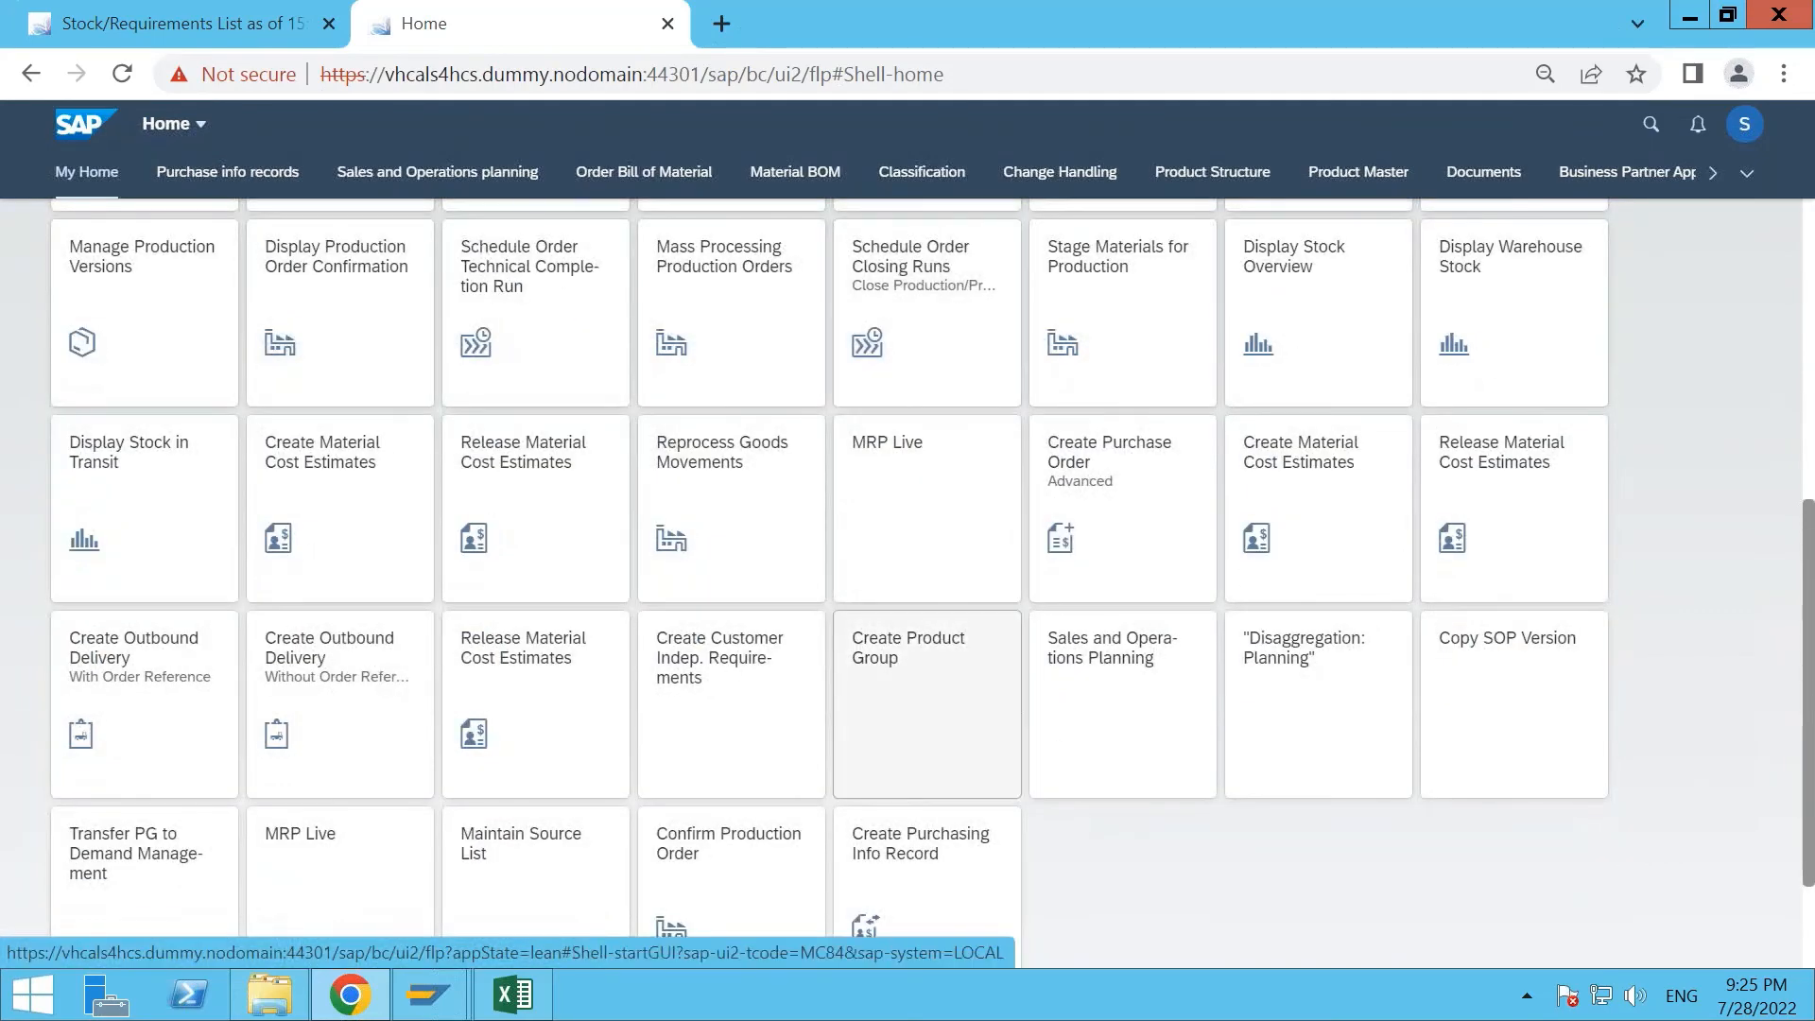
scroll(296, 754, down, 1)
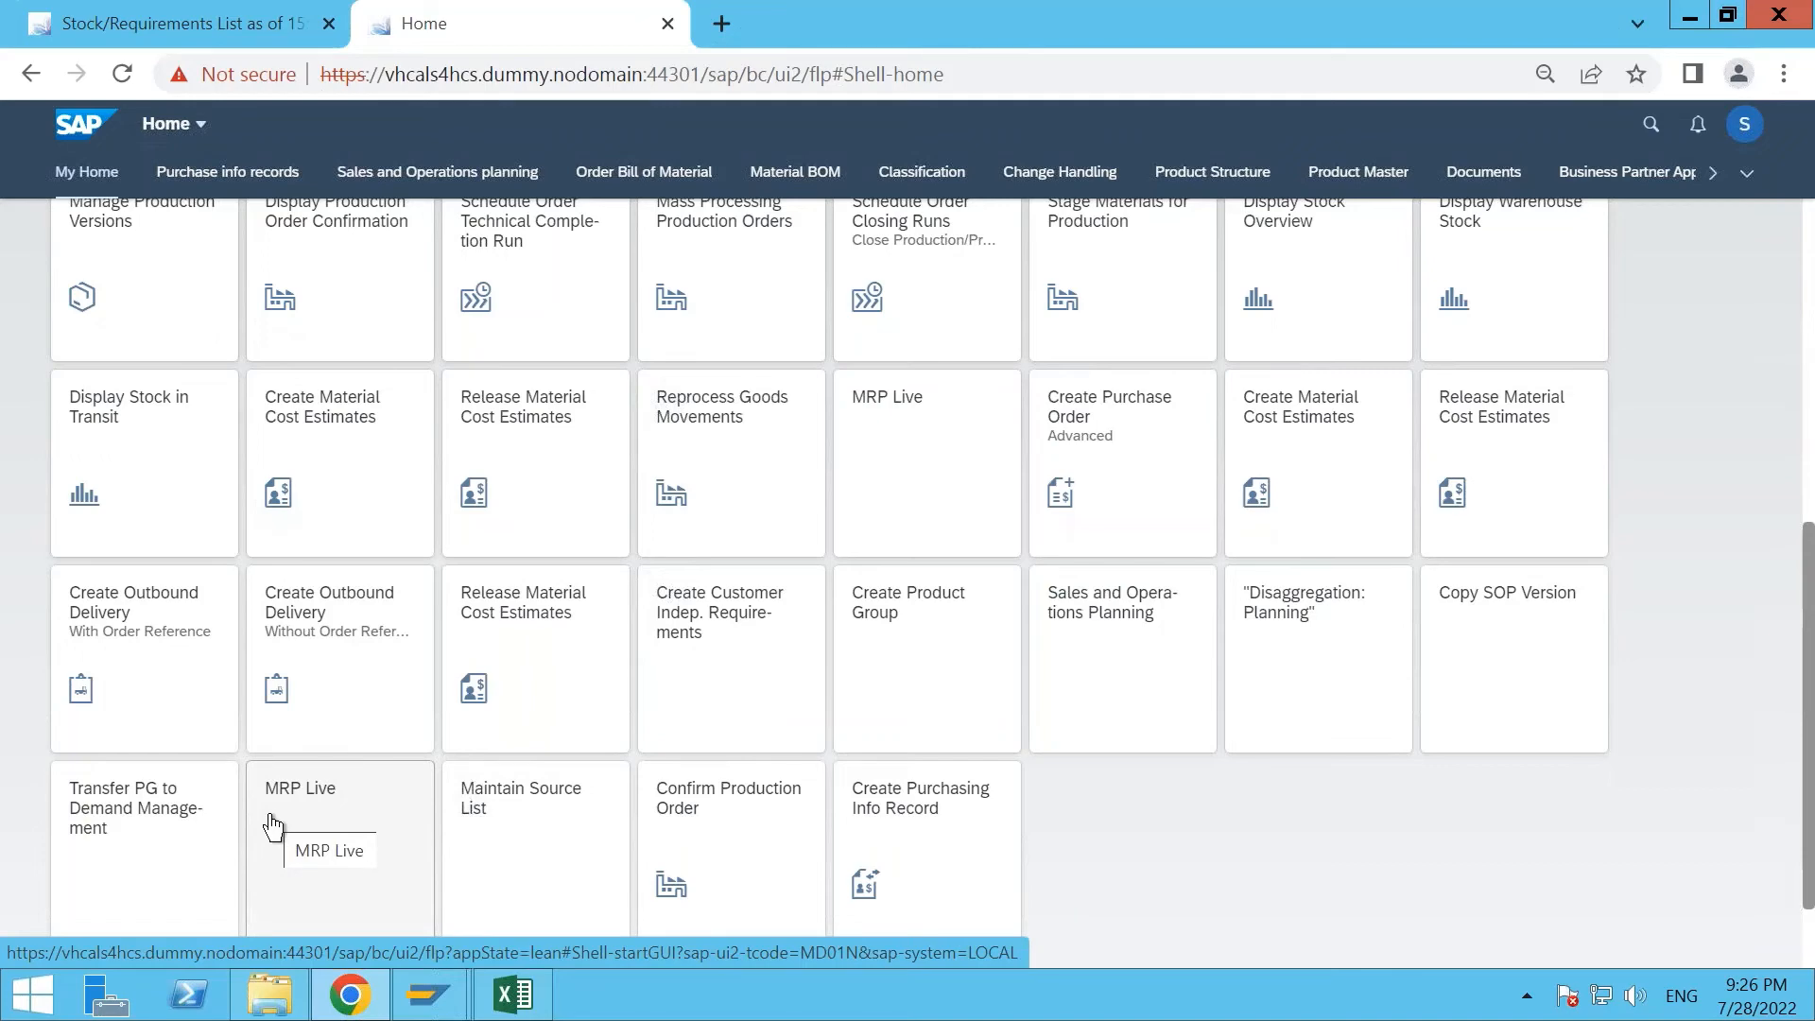
Check the MRP RUN transactions on Excel's Process flow sheet, and open MD01N in the SAP GUI window.
click(544, 1009)
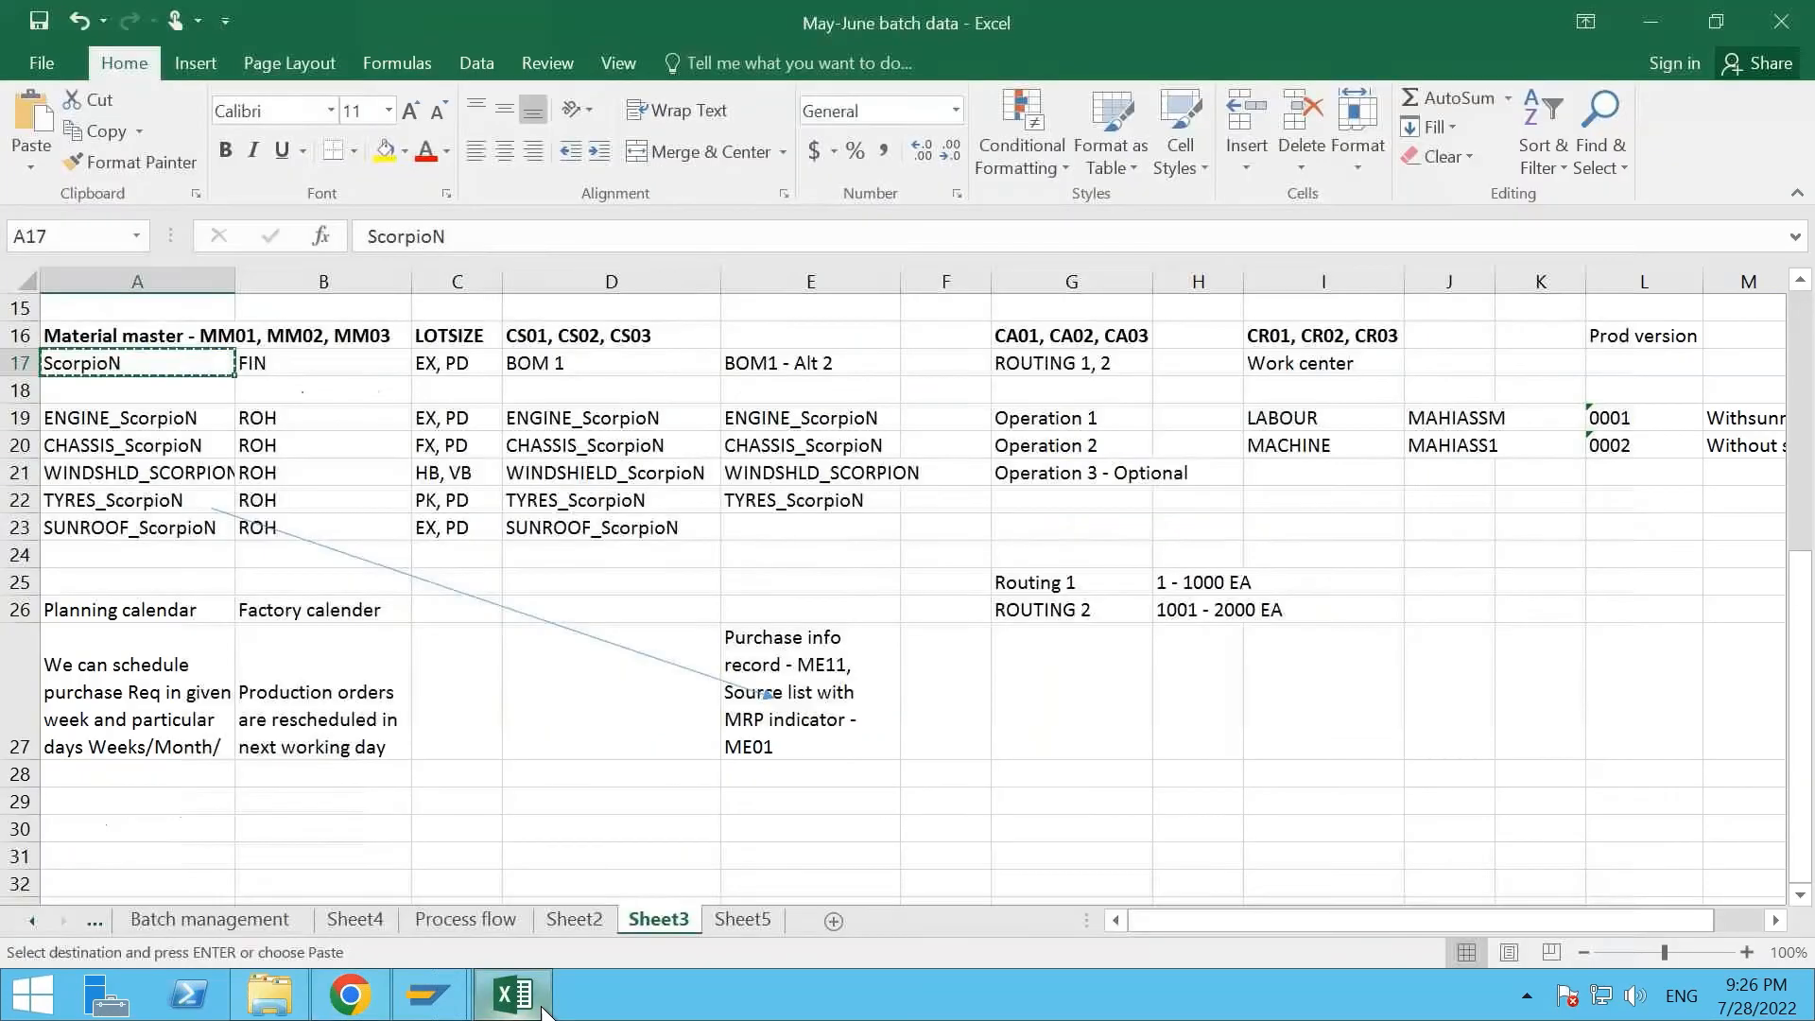
click(462, 922)
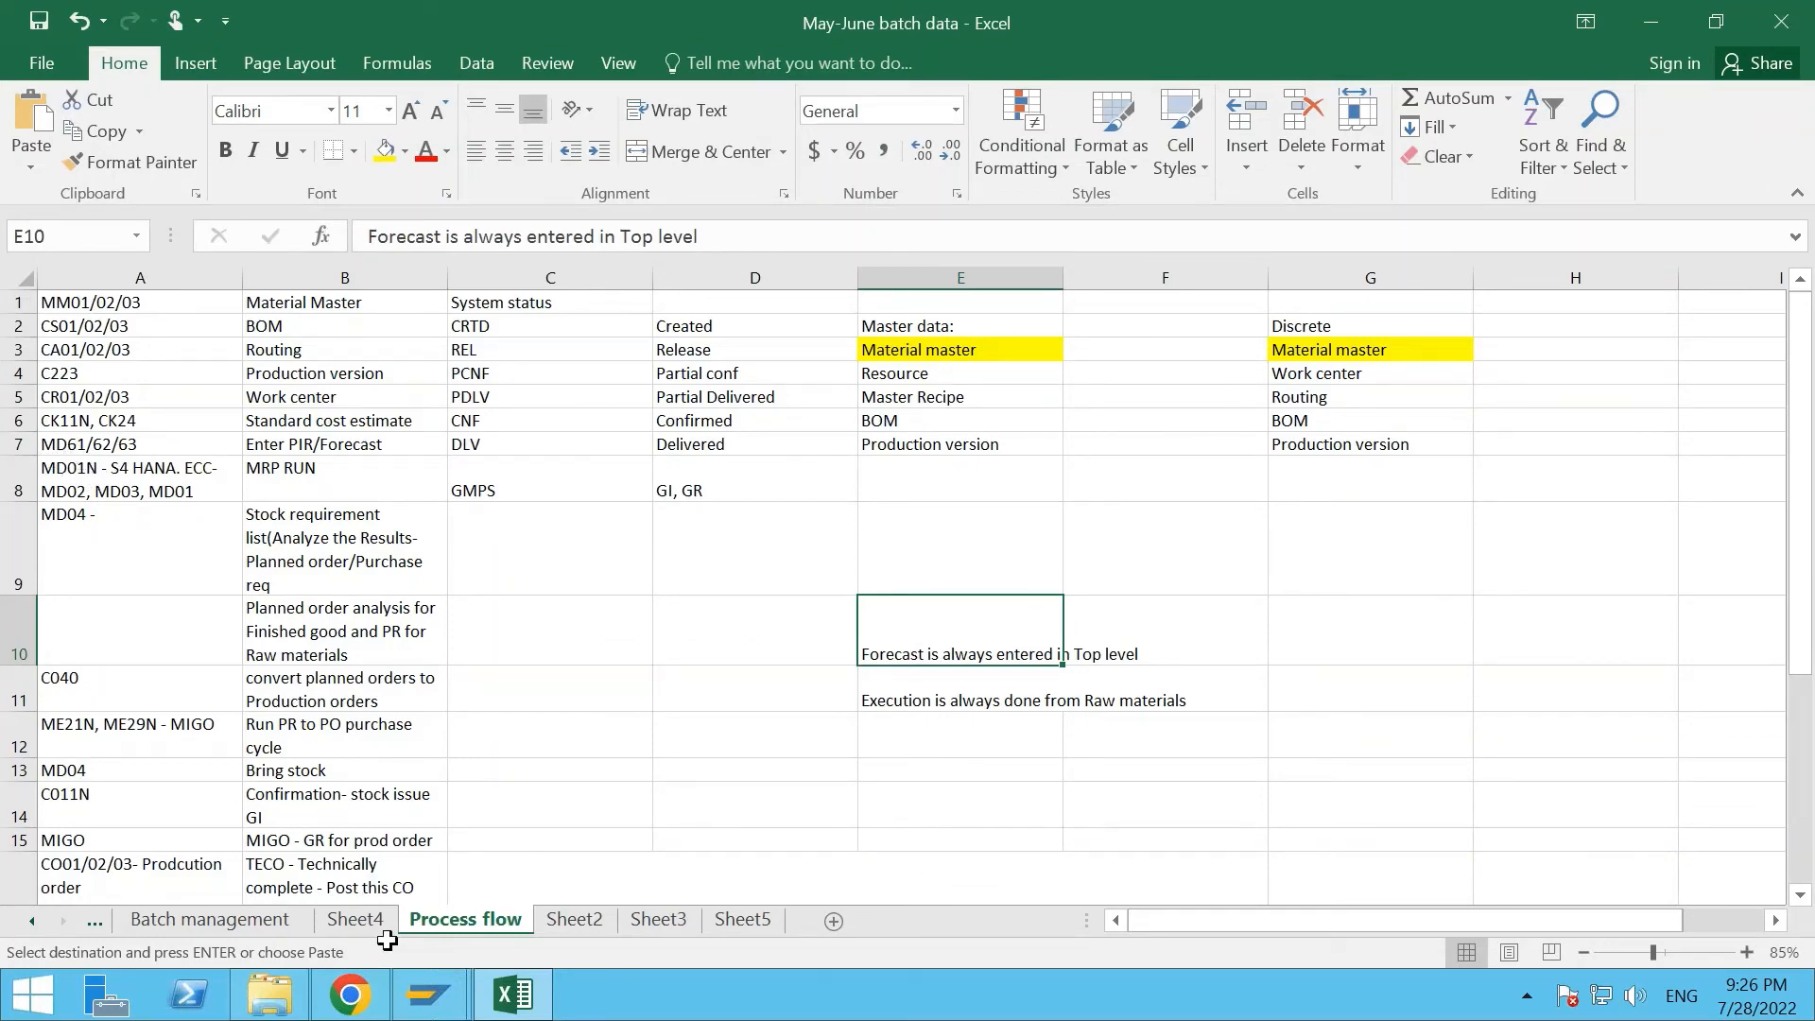
mouse_move(425, 1006)
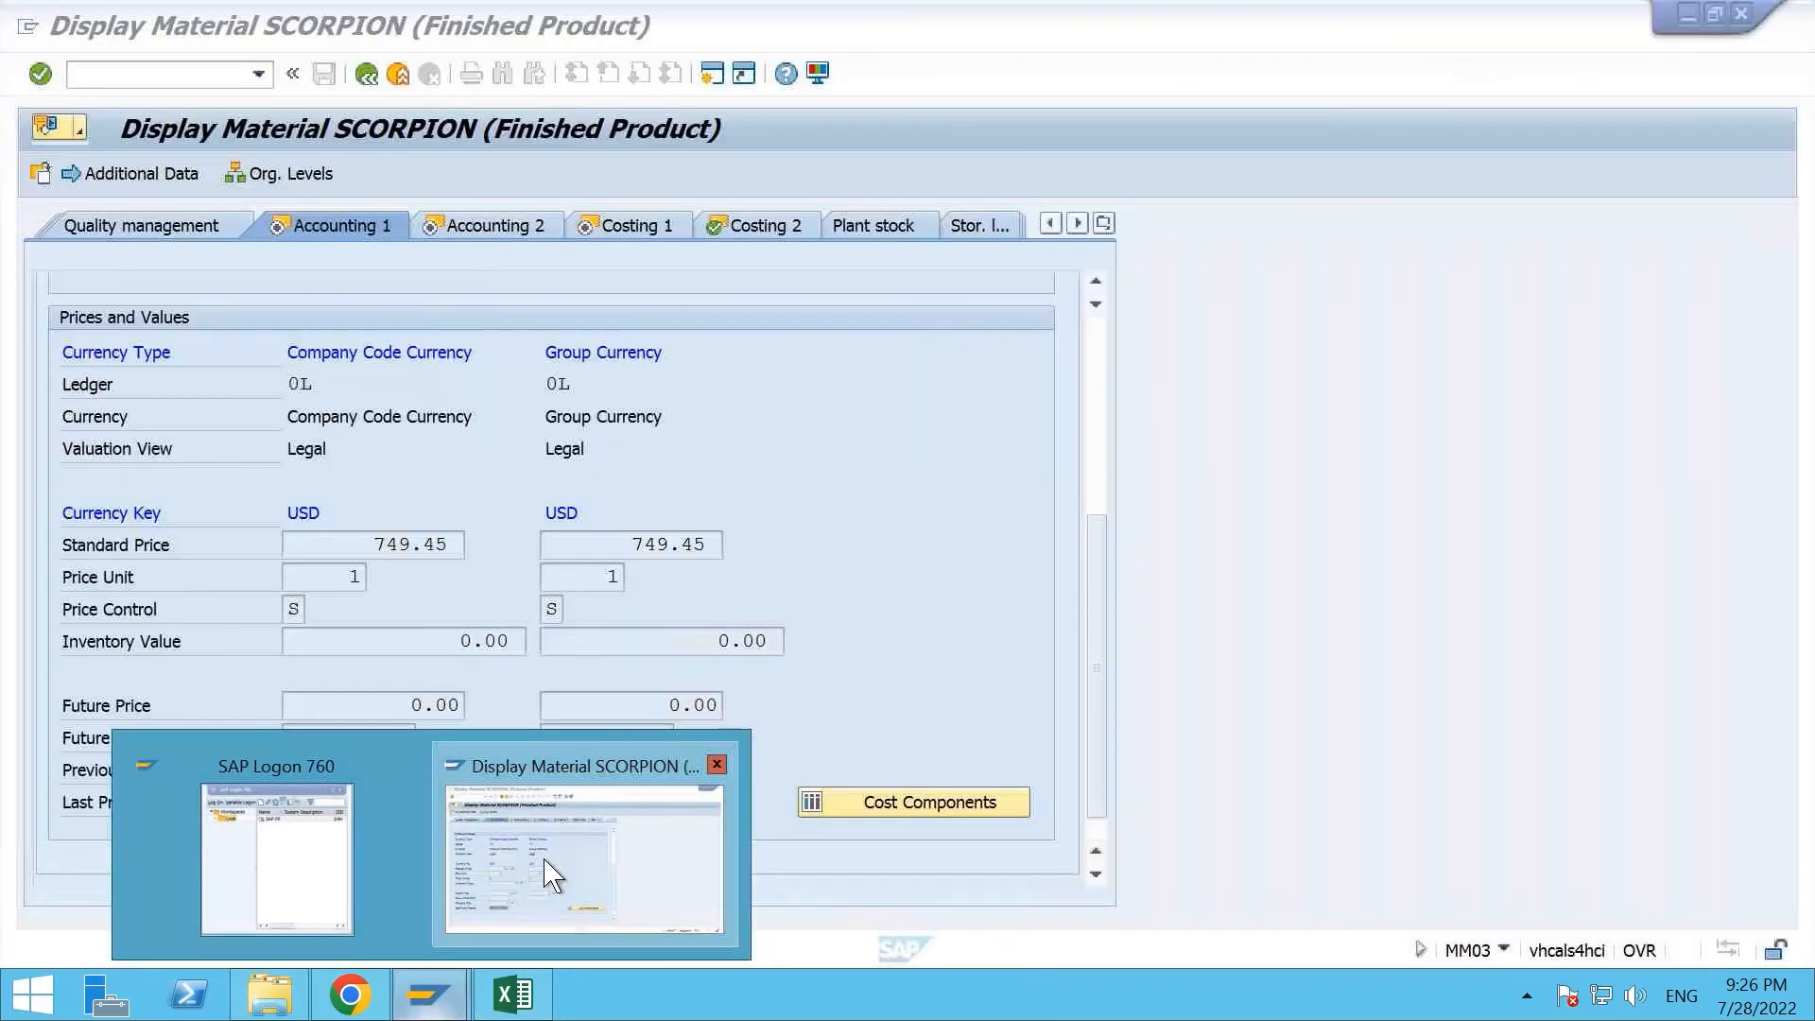
click(551, 874)
click(192, 66)
text(/nmd01n)
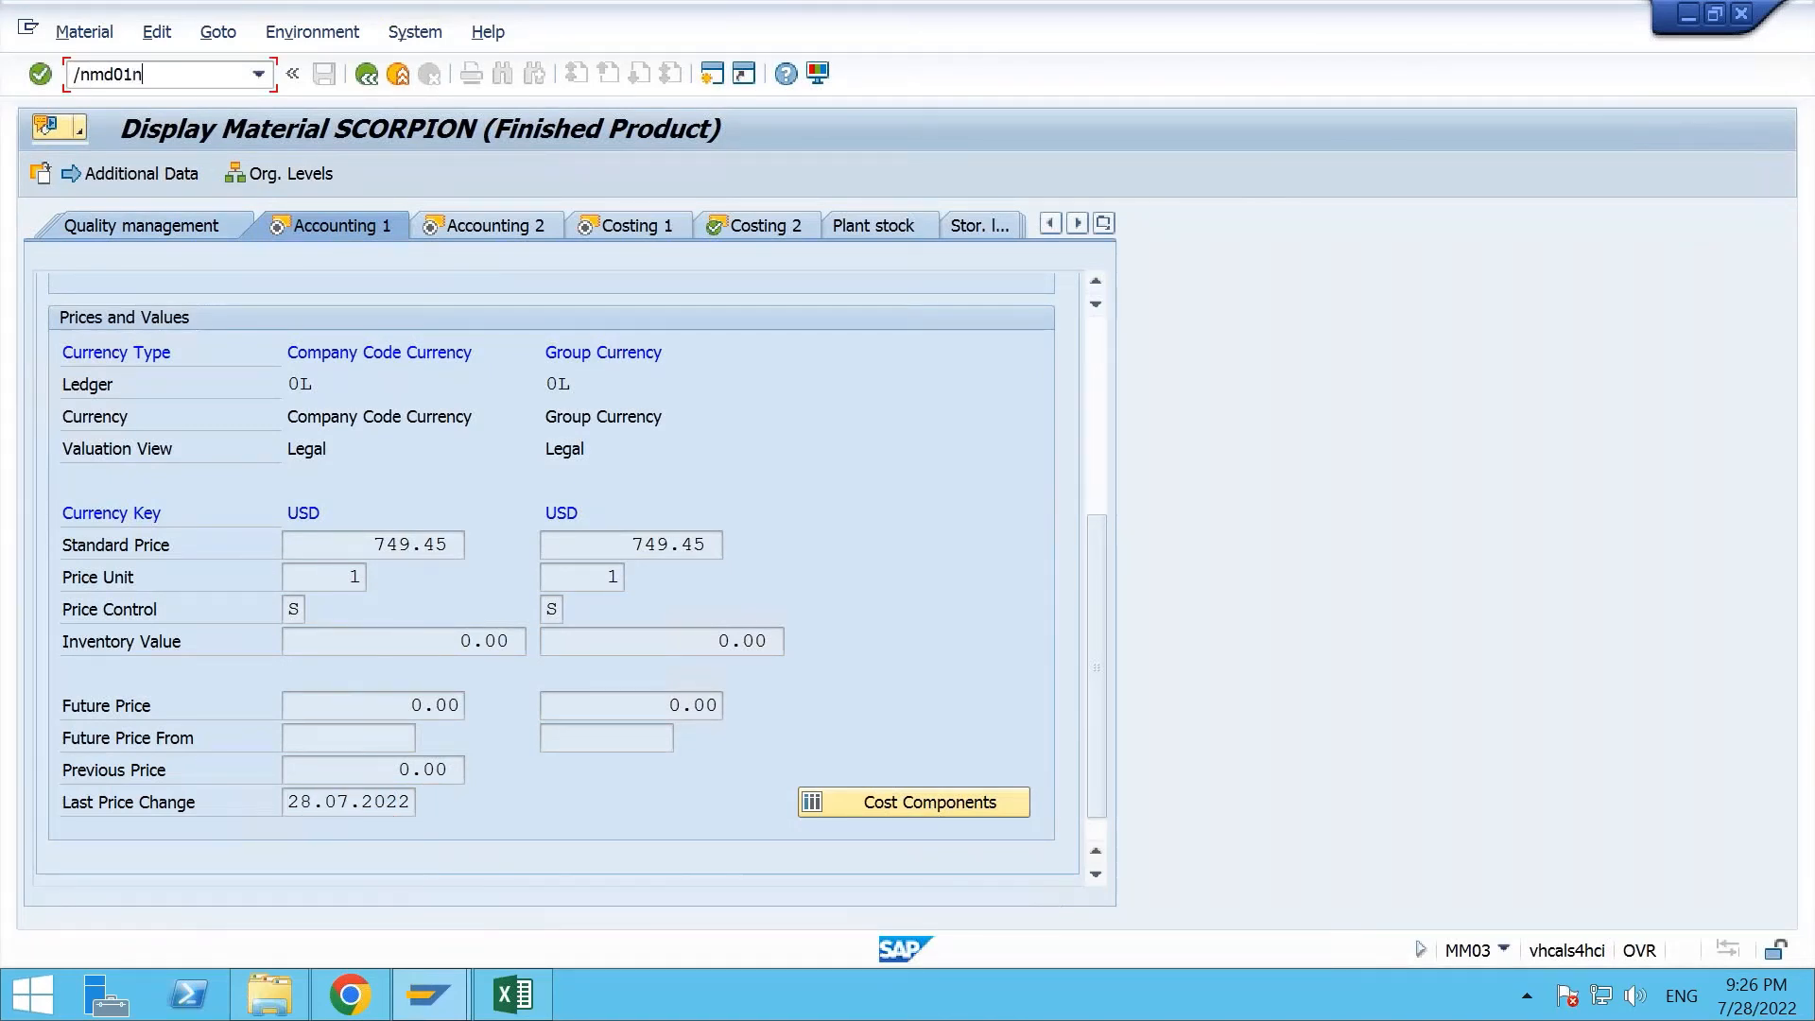
key(Return)
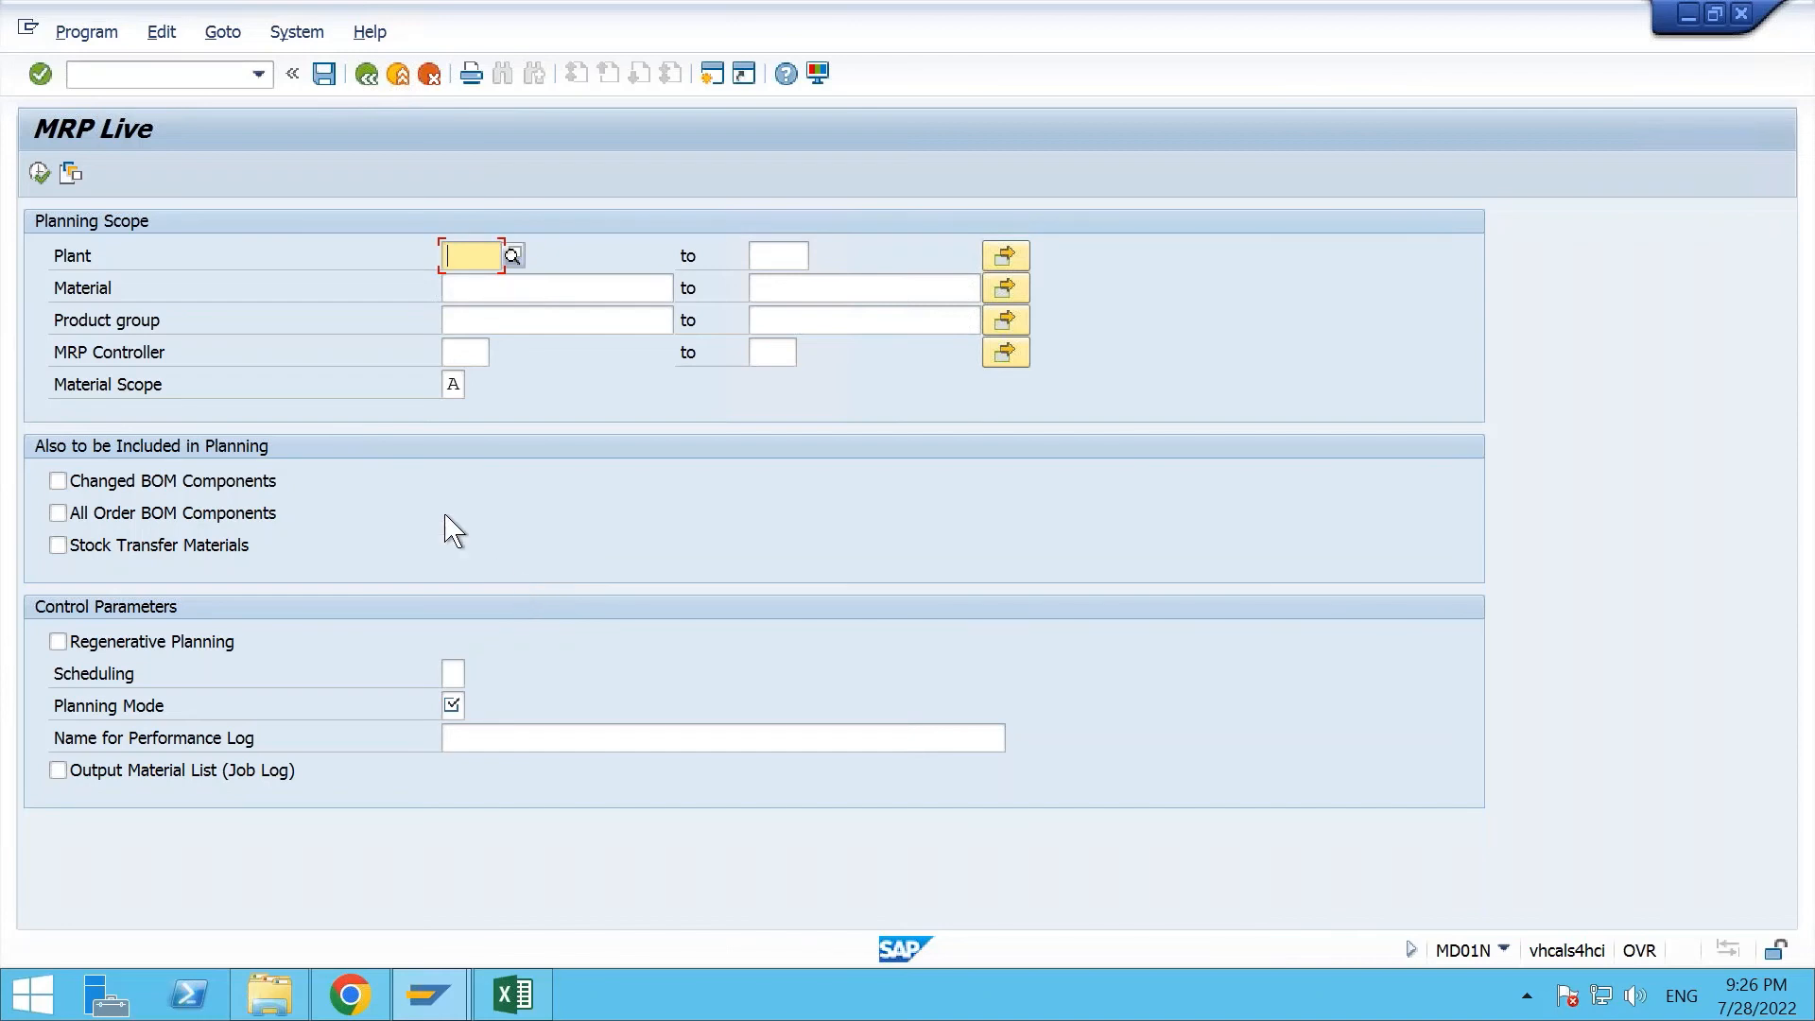
Replace the MRP Live screen with transaction MD01 to view the classic MRP Run parameters.
click(121, 86)
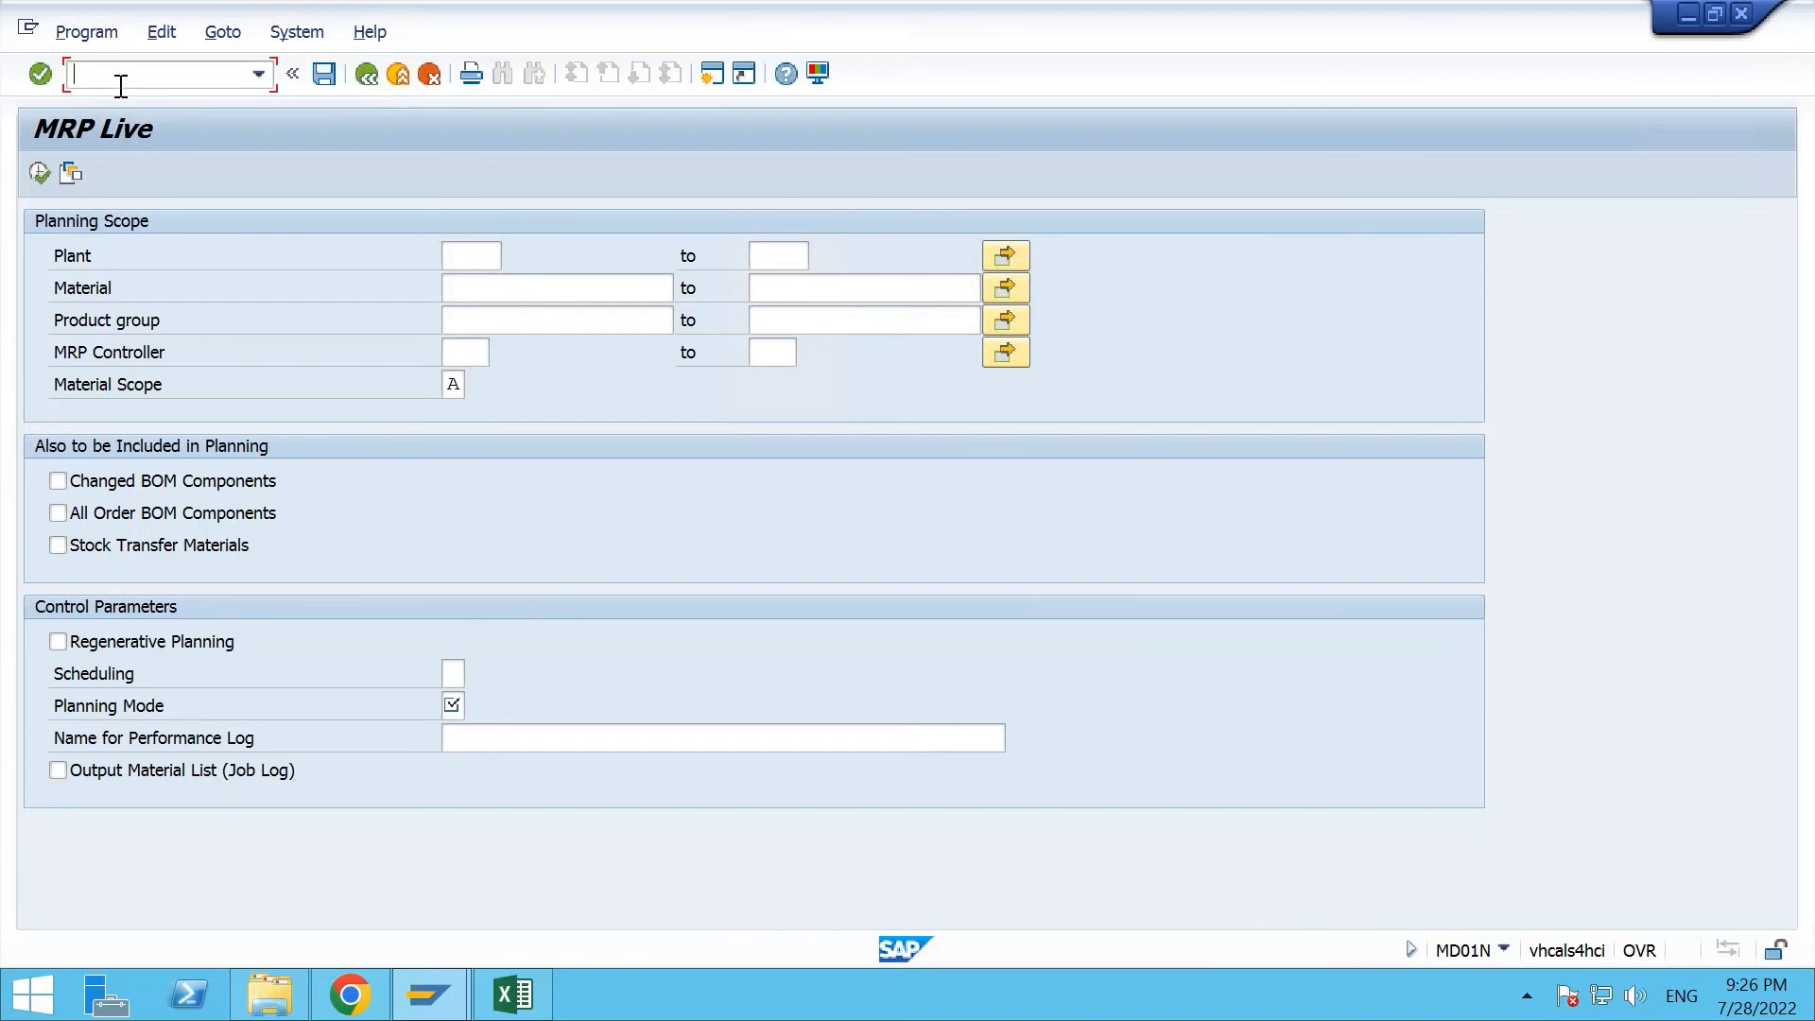
text(/nmd01)
key(Return)
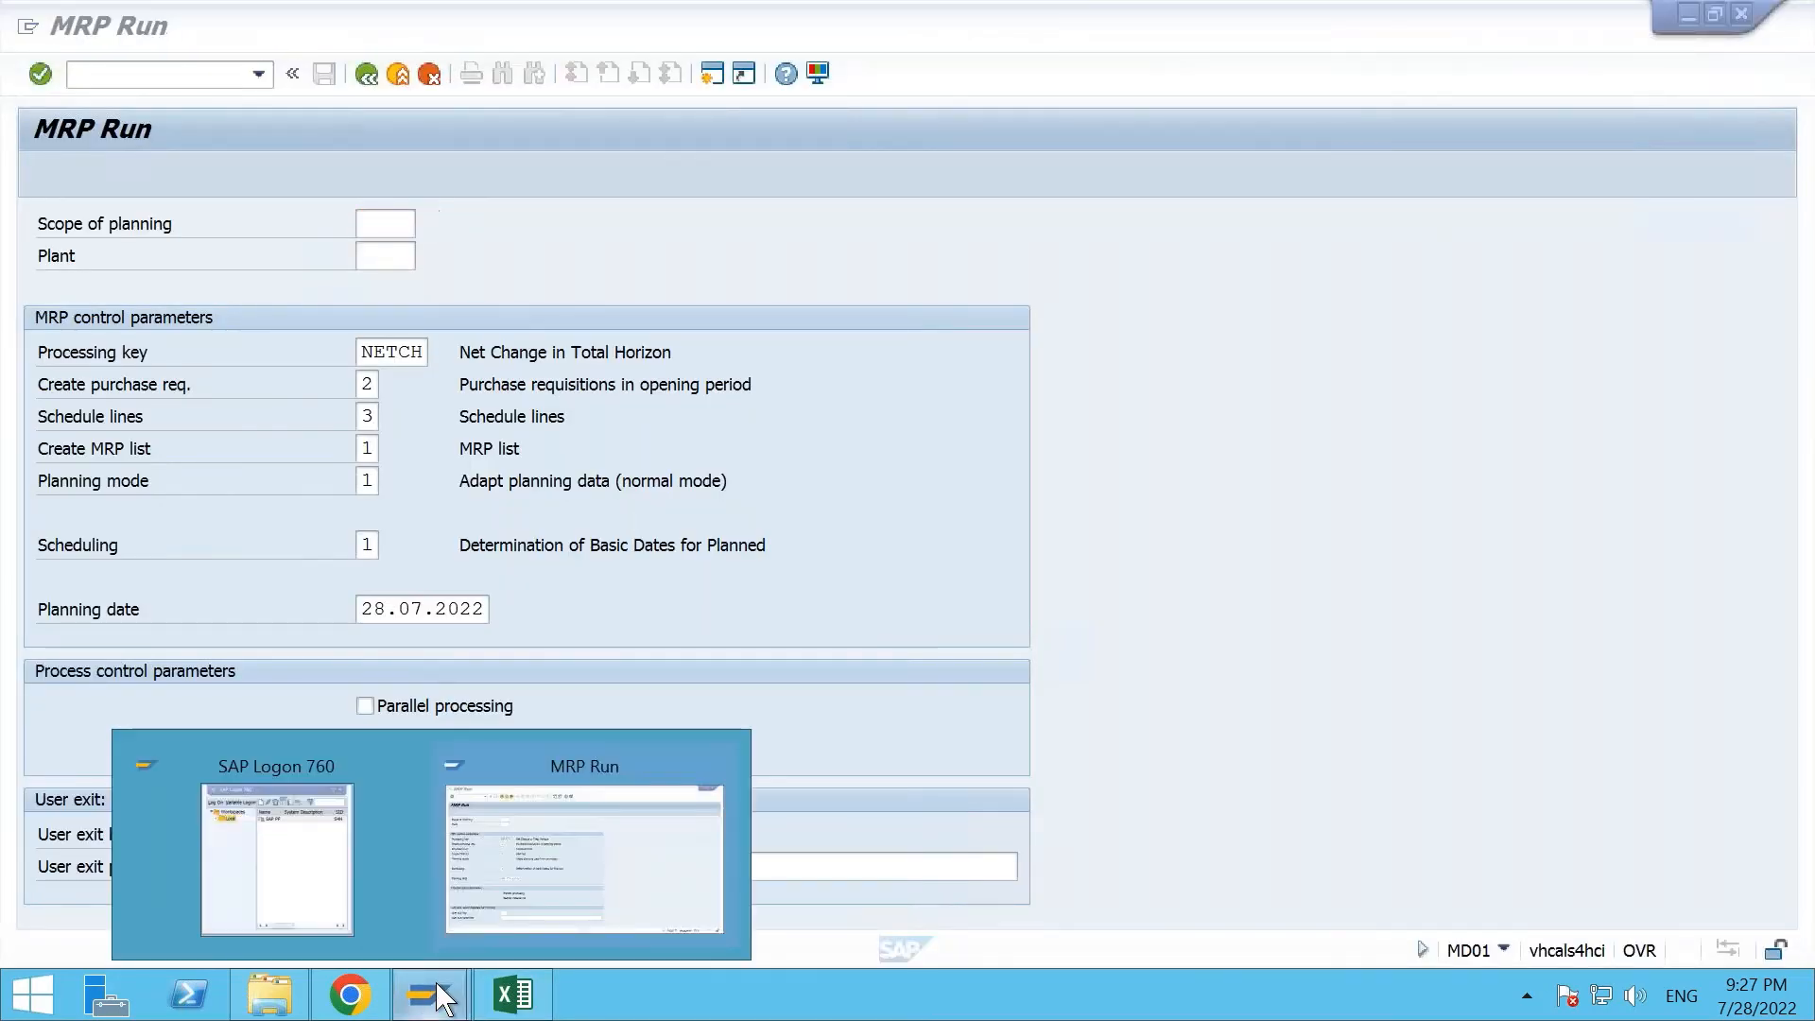
Open MRP Live with transaction MD01N in a new session, keeping the MRP Run session open.
click(571, 883)
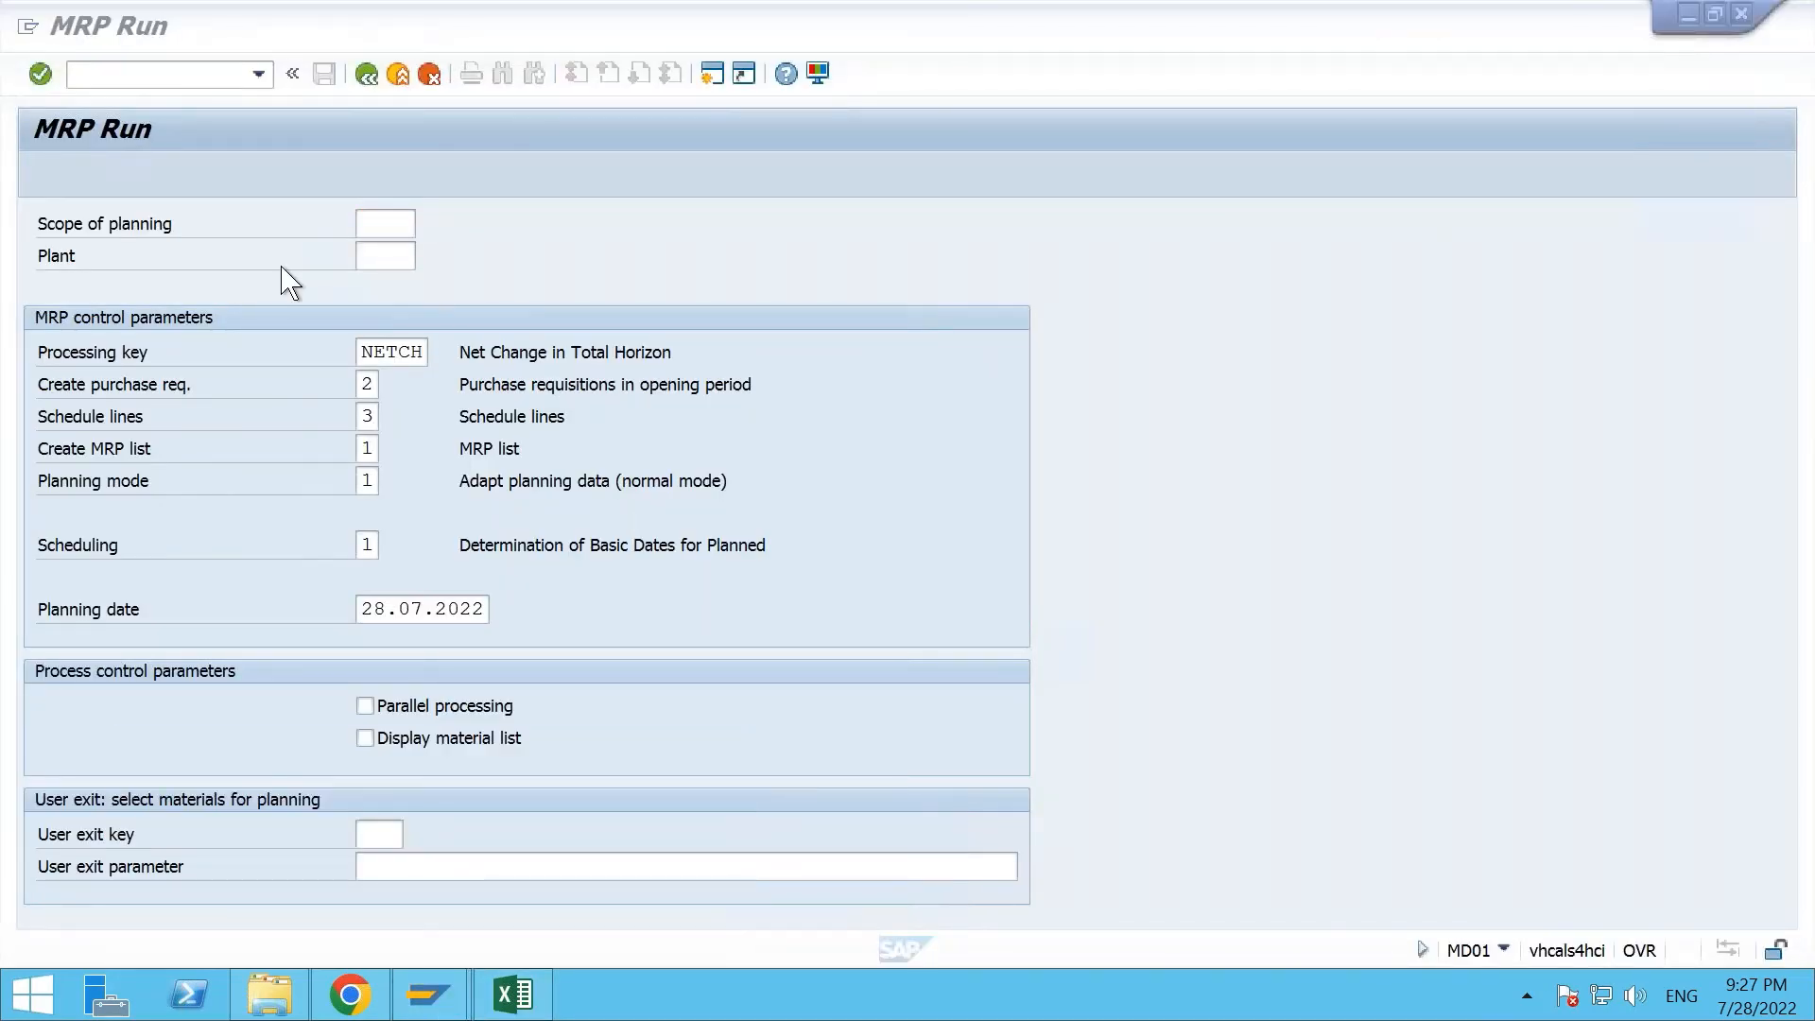
click(158, 73)
text(/omd01n)
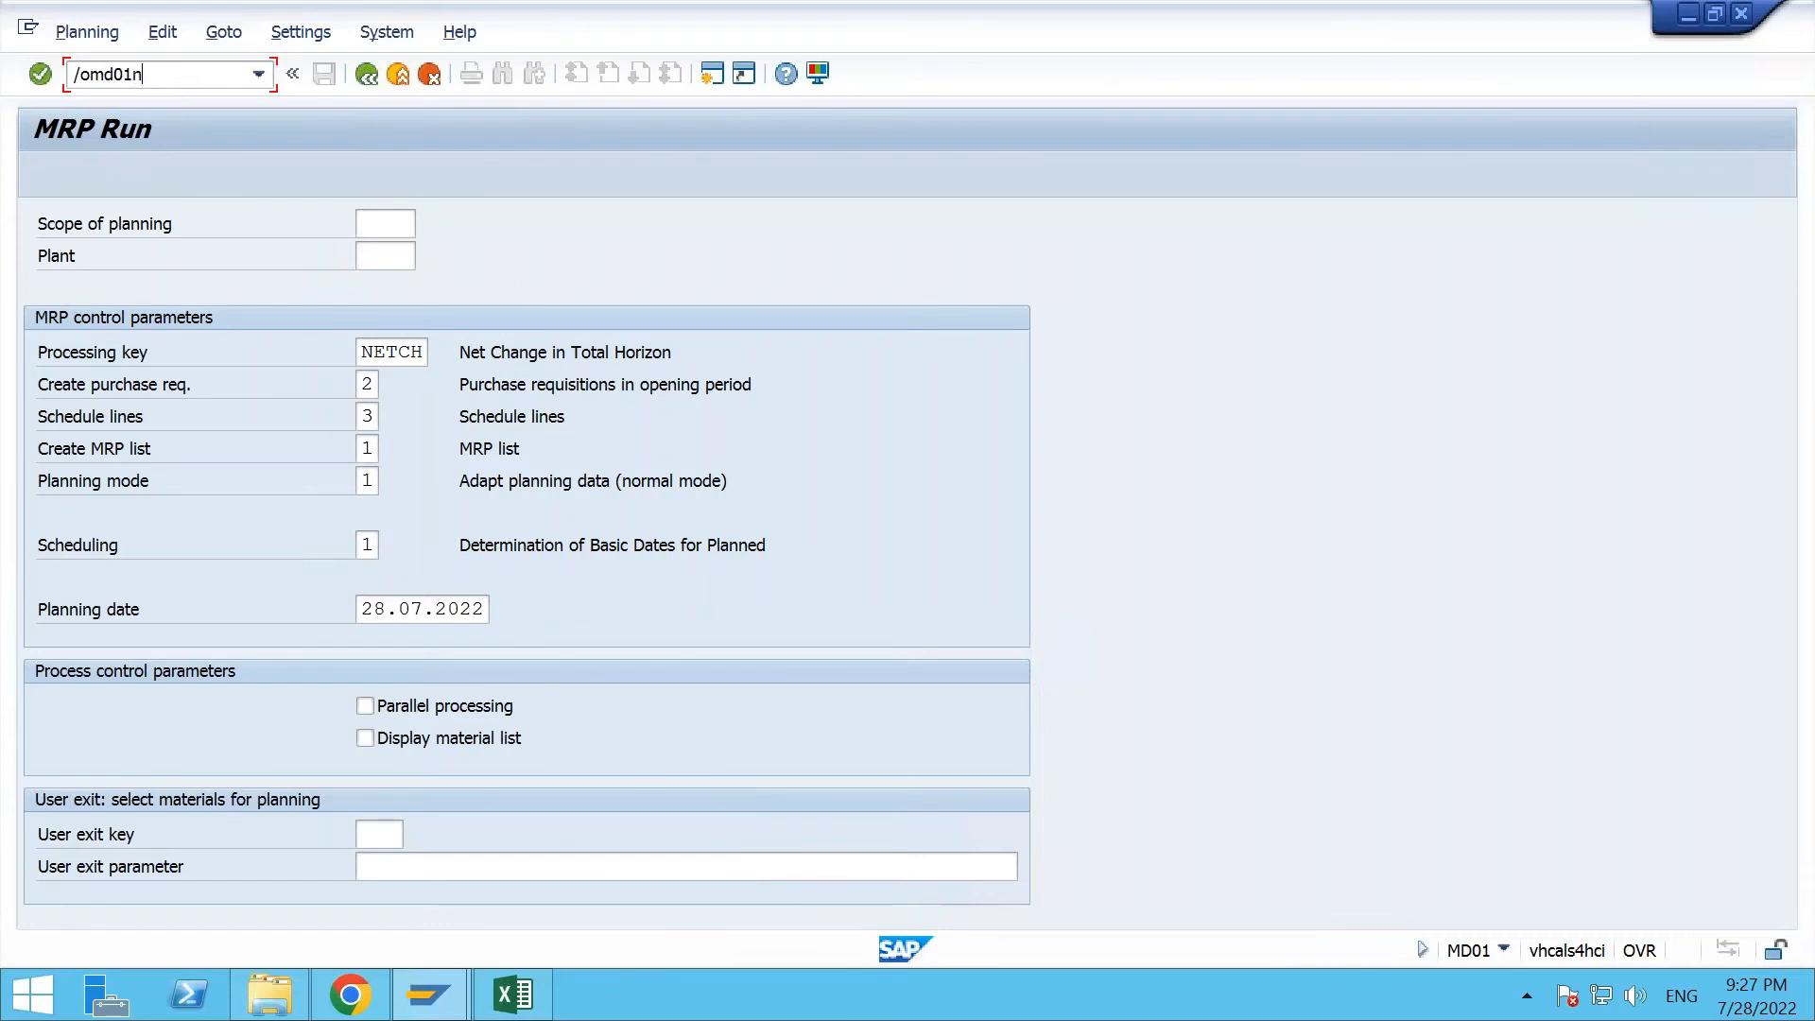
key(Return)
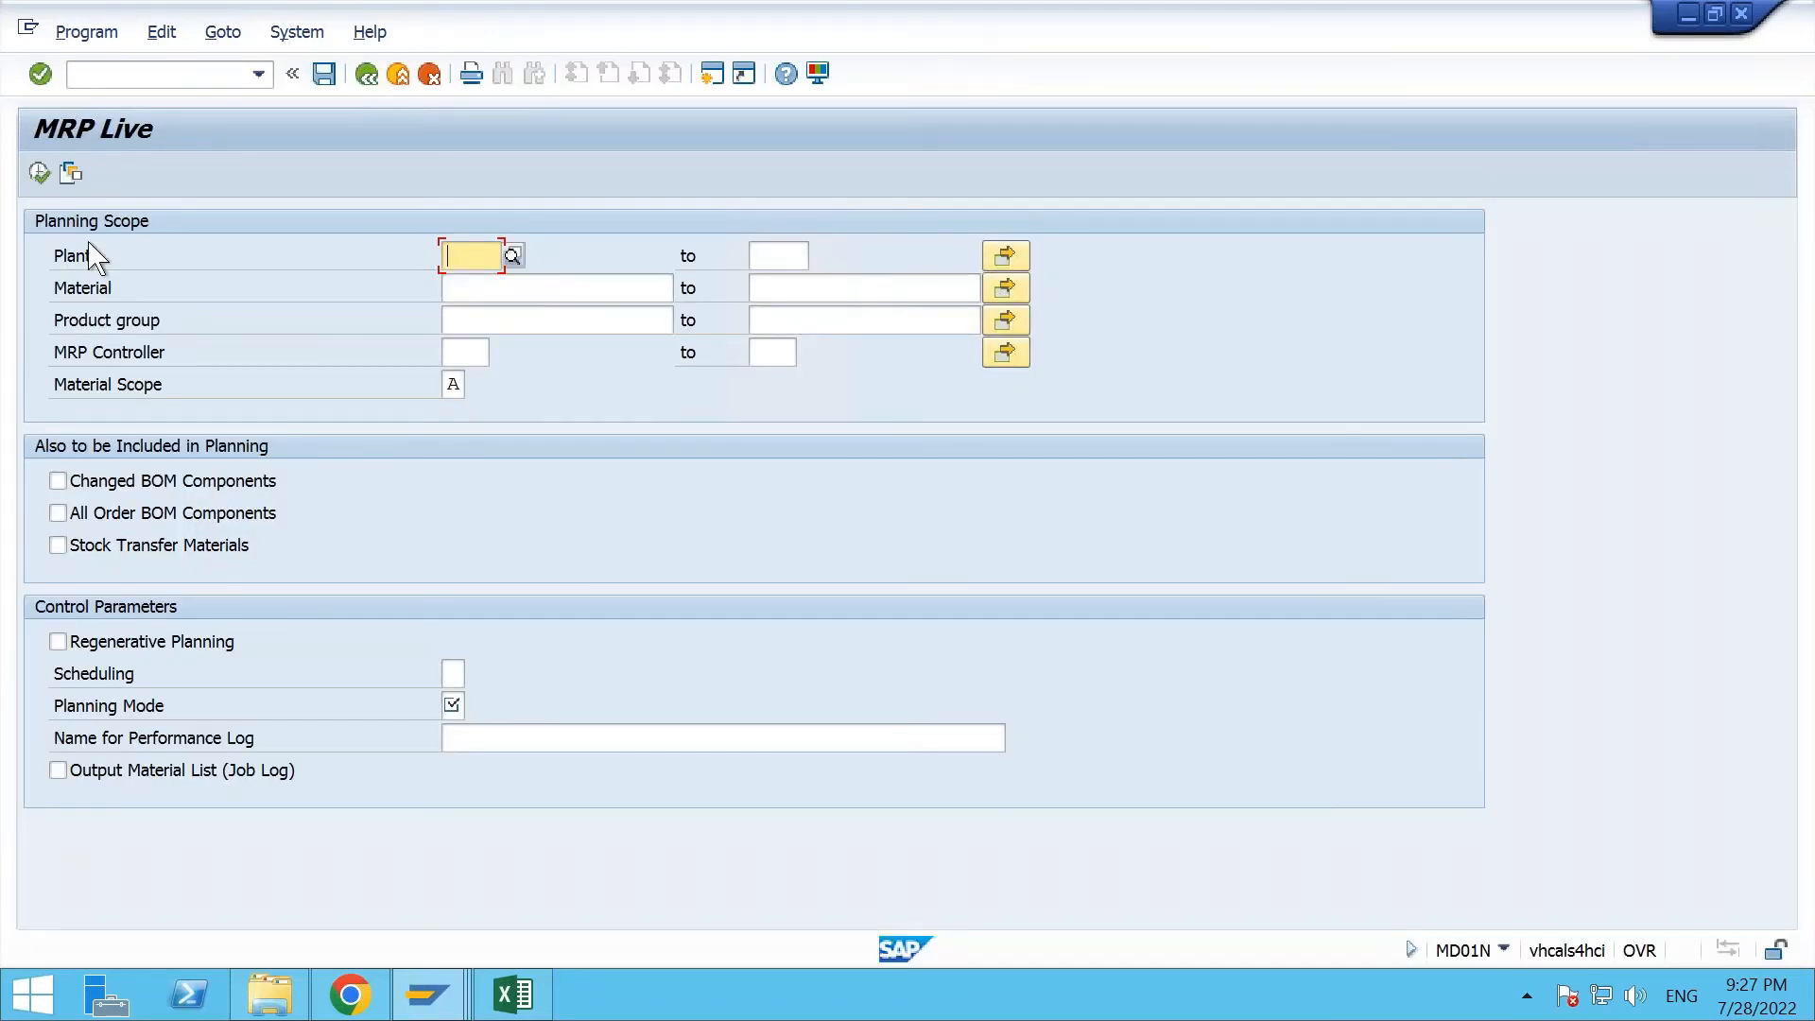
Examine the plant range and material selection fields in the planning scope of MRP Live.
click(770, 253)
click(461, 256)
click(456, 288)
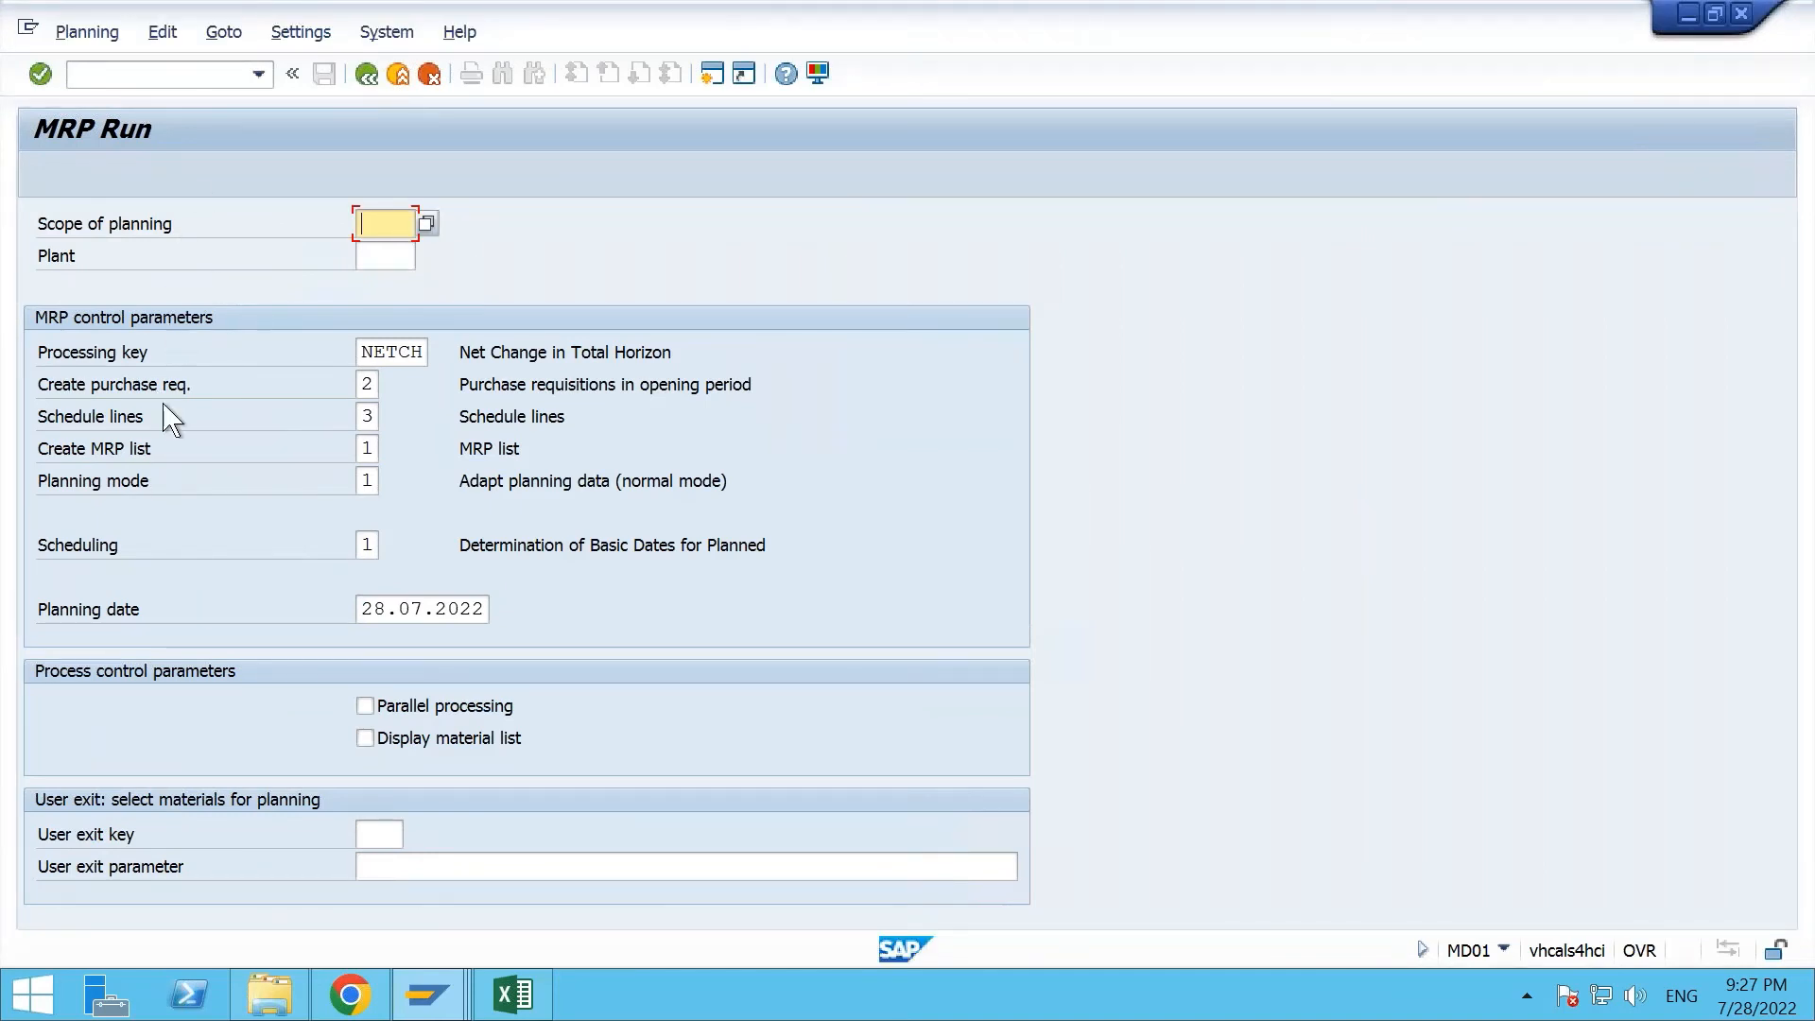
Replace the classic MRP Run screen with transaction MD02 for single-item, multi-level planning.
click(130, 78)
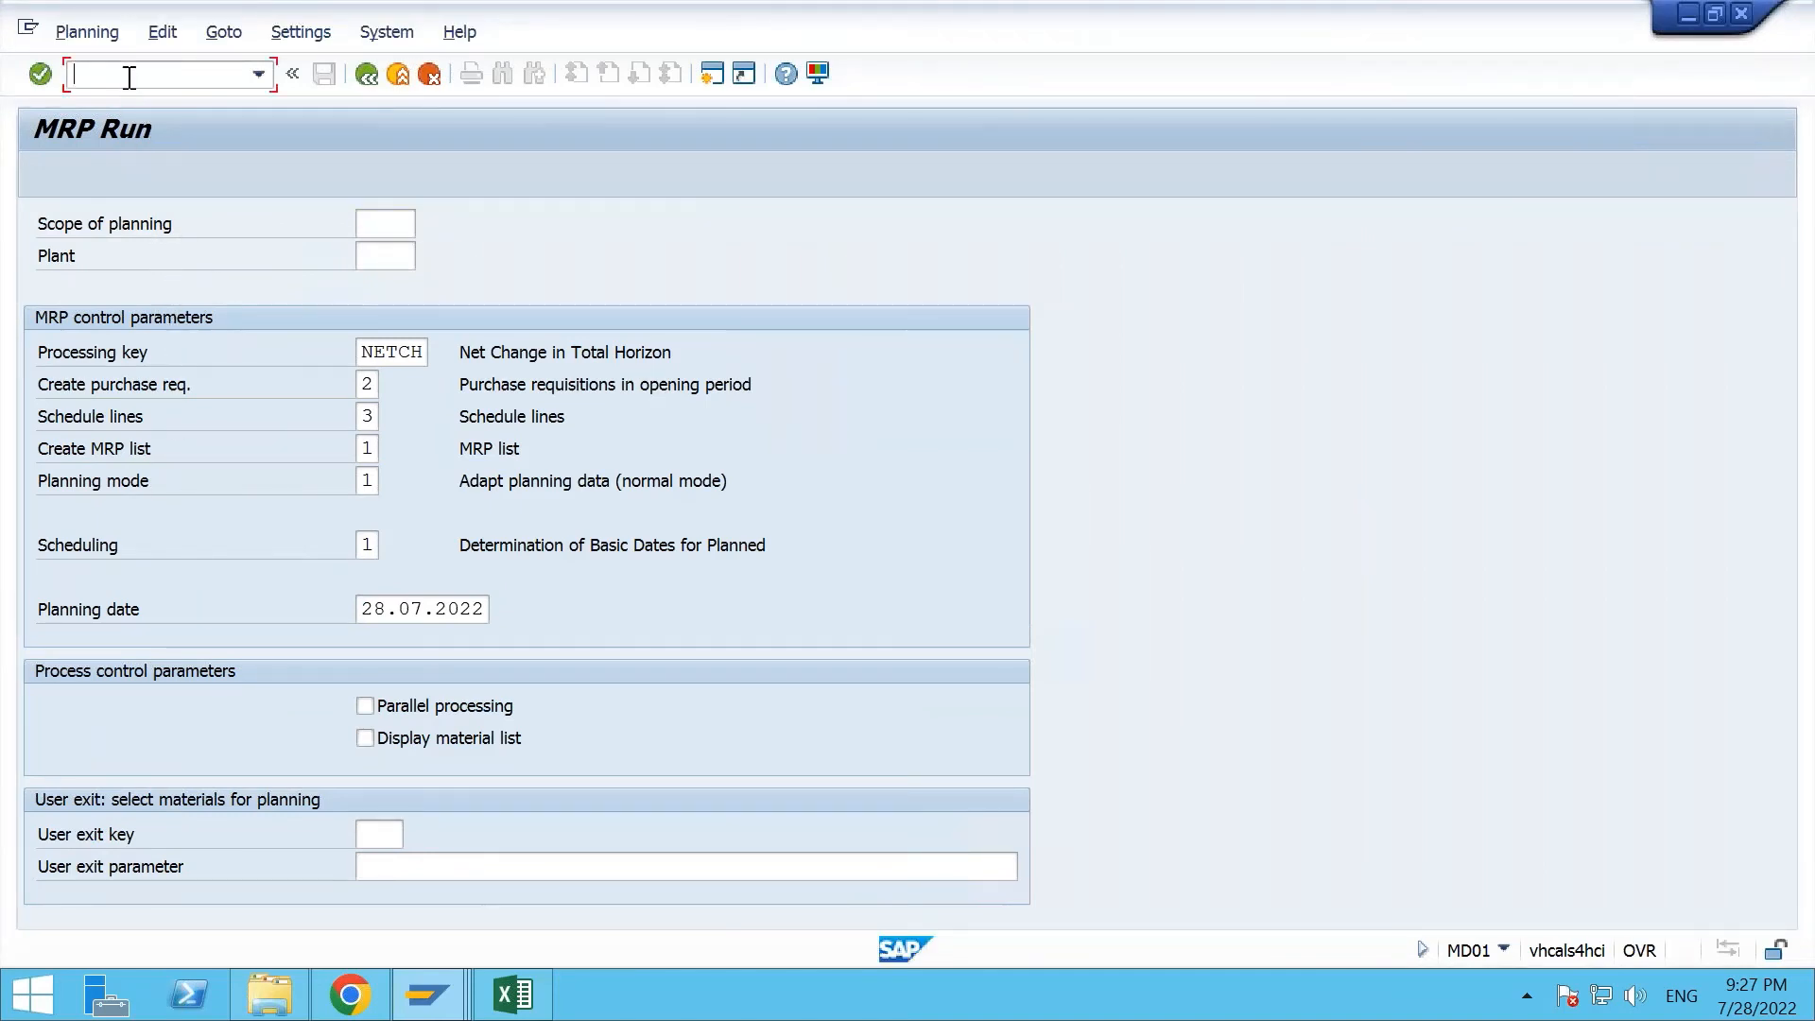
text(/nmd02)
key(Return)
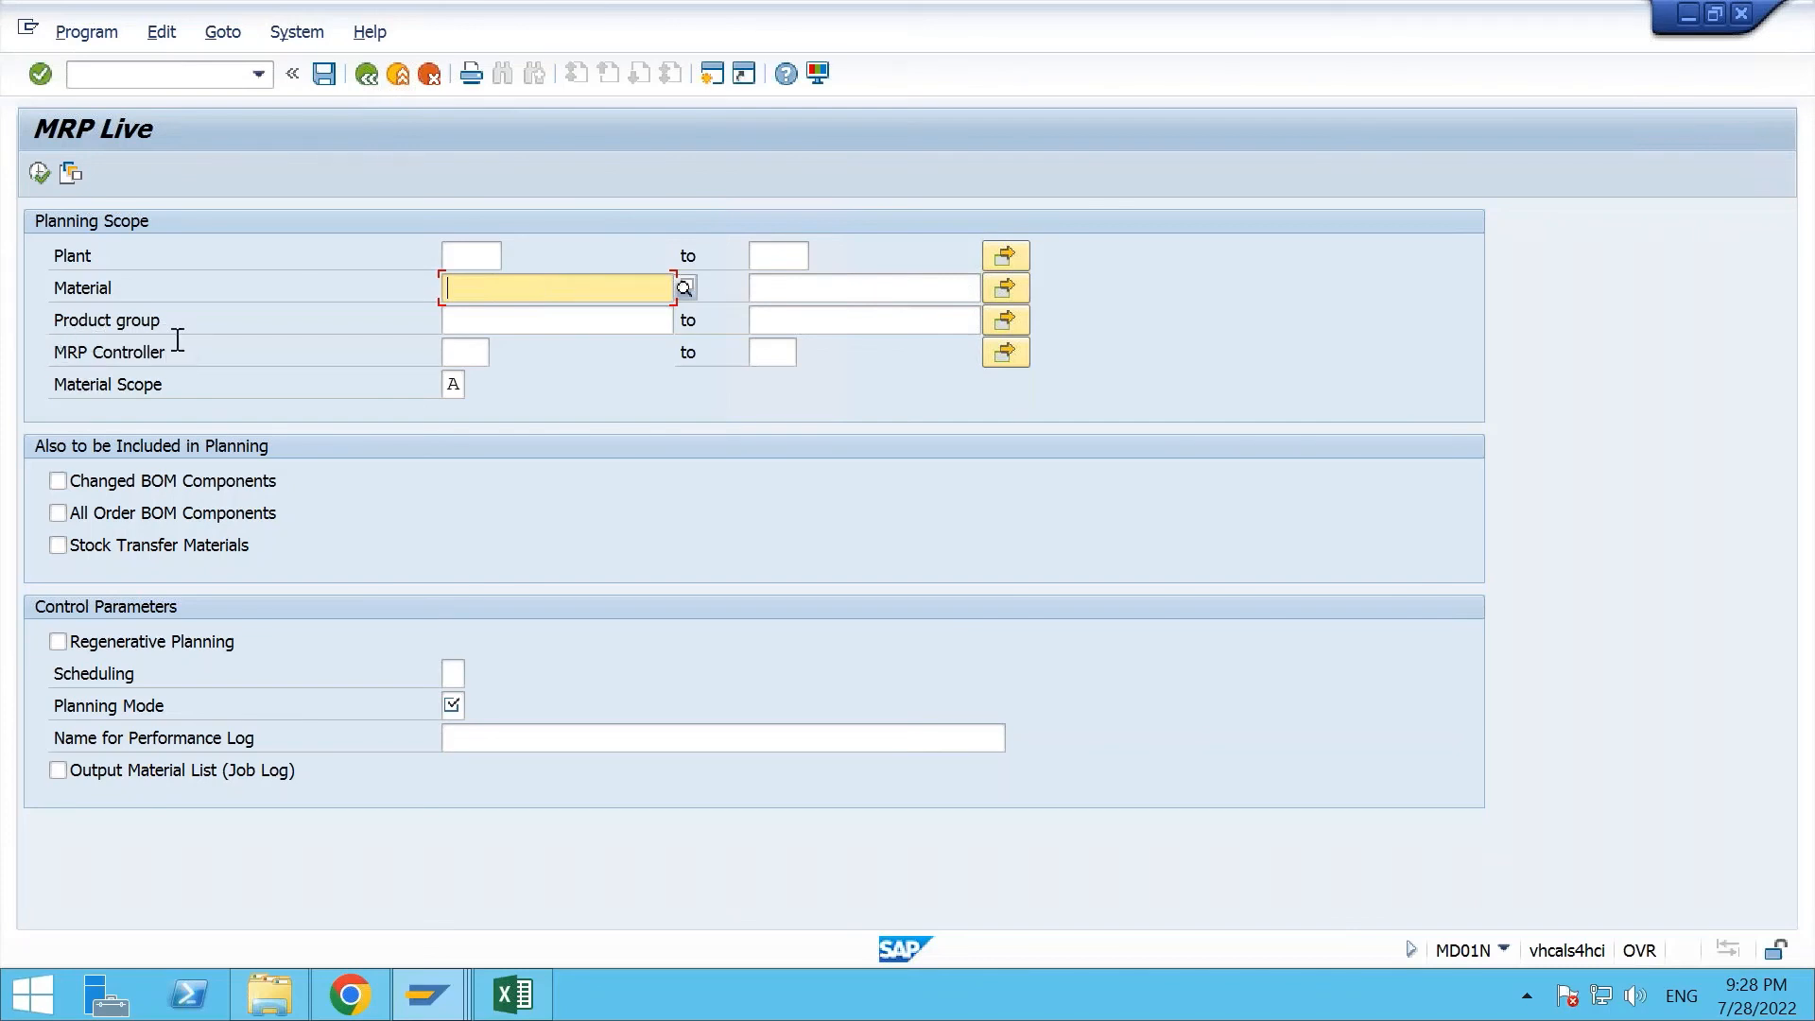
Compare the control parameters of the Single-Item, Multi-Level session with the MRP Live selection screen.
key(alt+Tab)
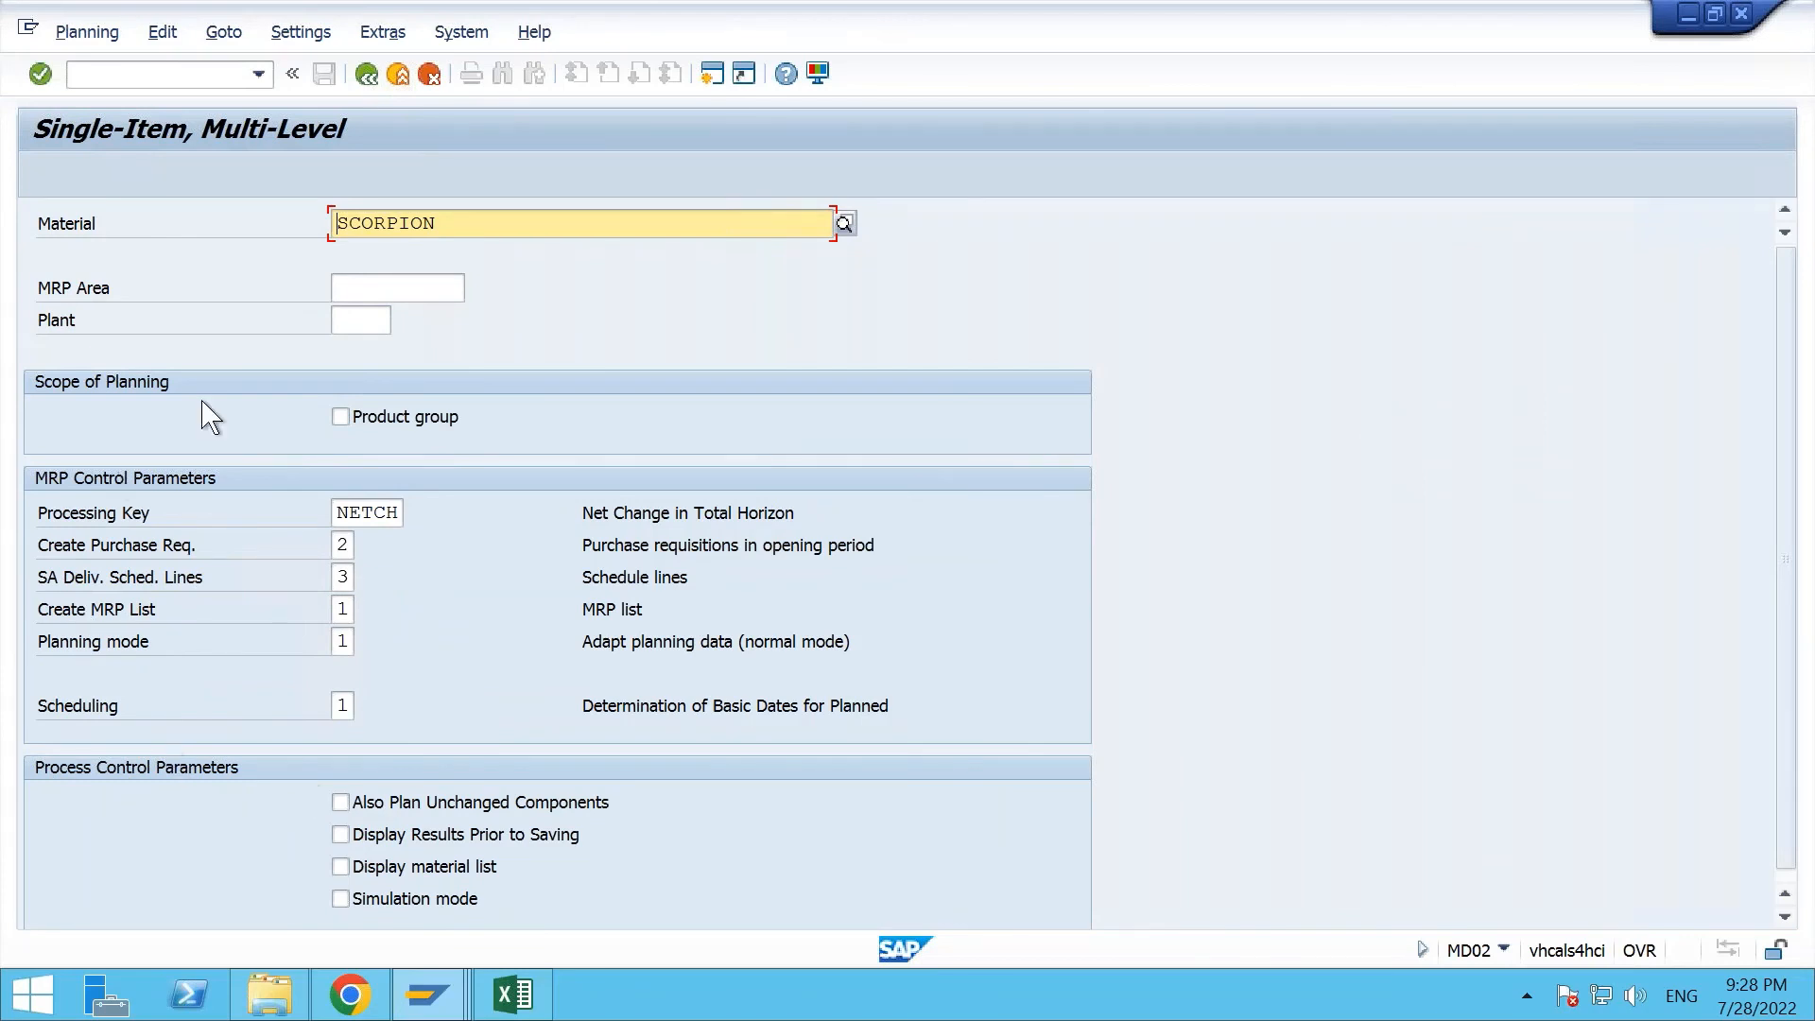
scroll(457, 708, down, 1)
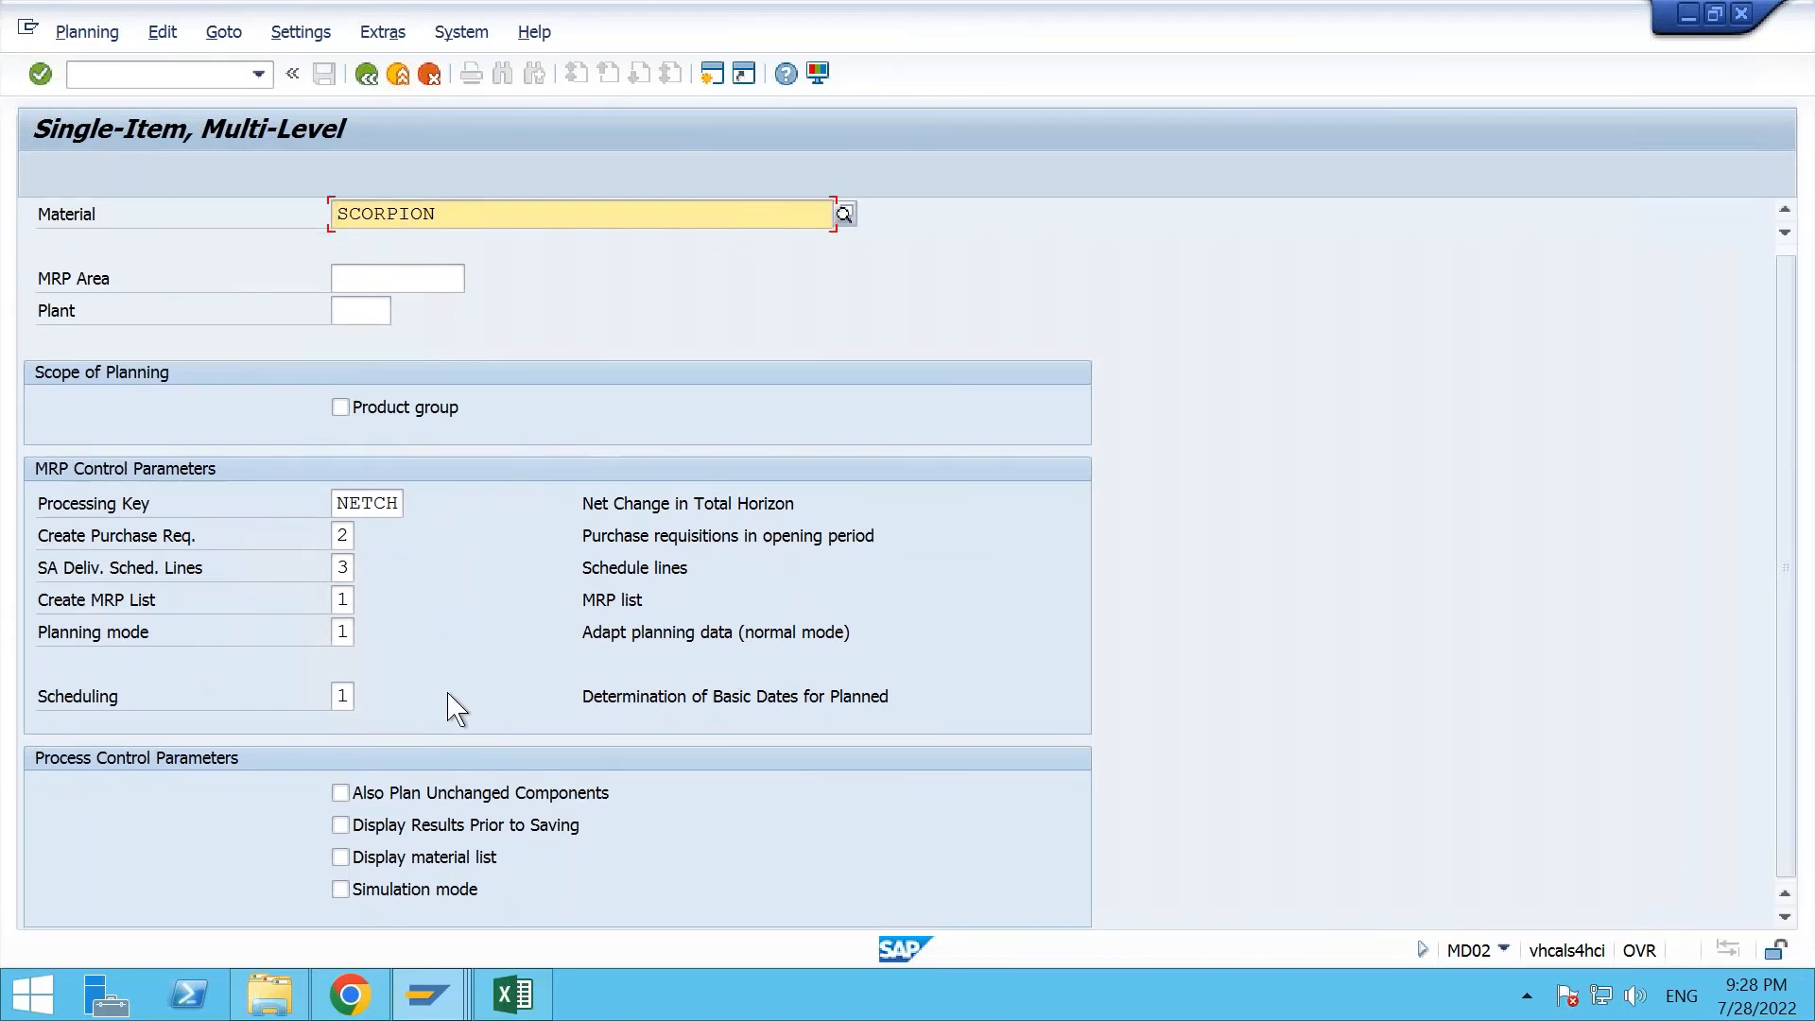
key(alt+Tab)
key(alt+Tab)
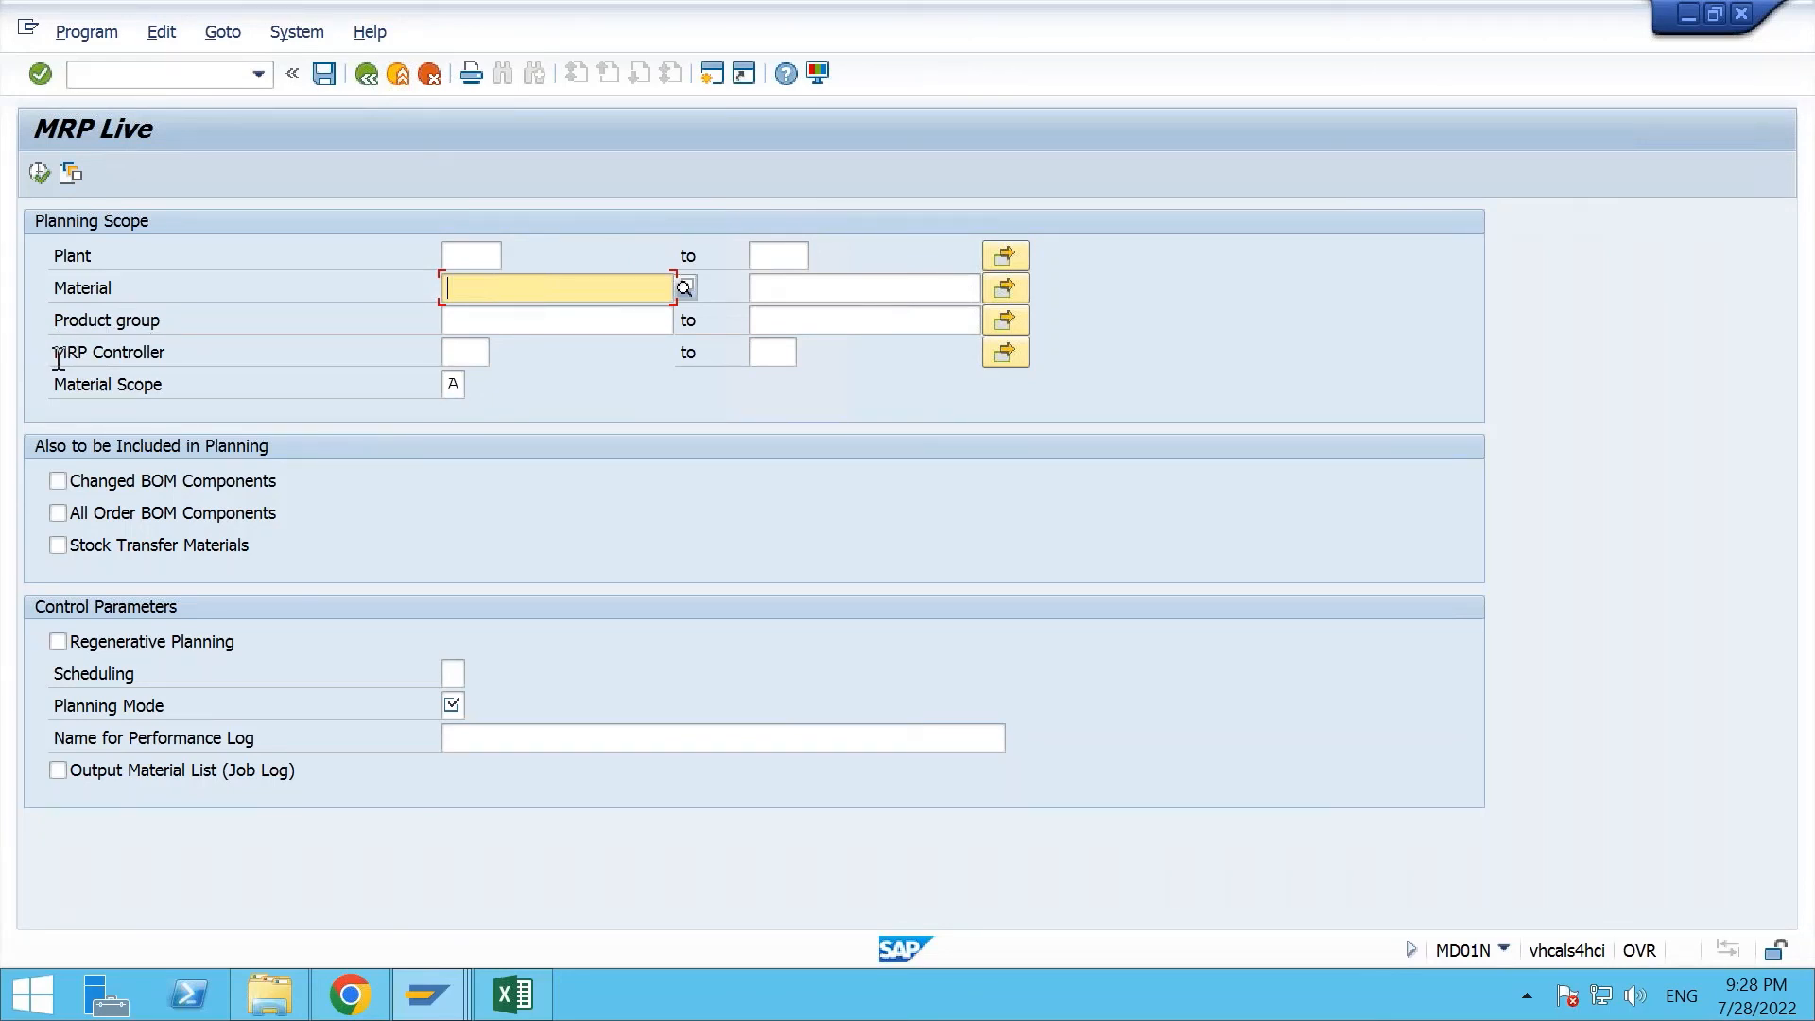
View the possible values for Material Scope in MRP Live, then close the list without choosing another value.
click(454, 385)
key(F4)
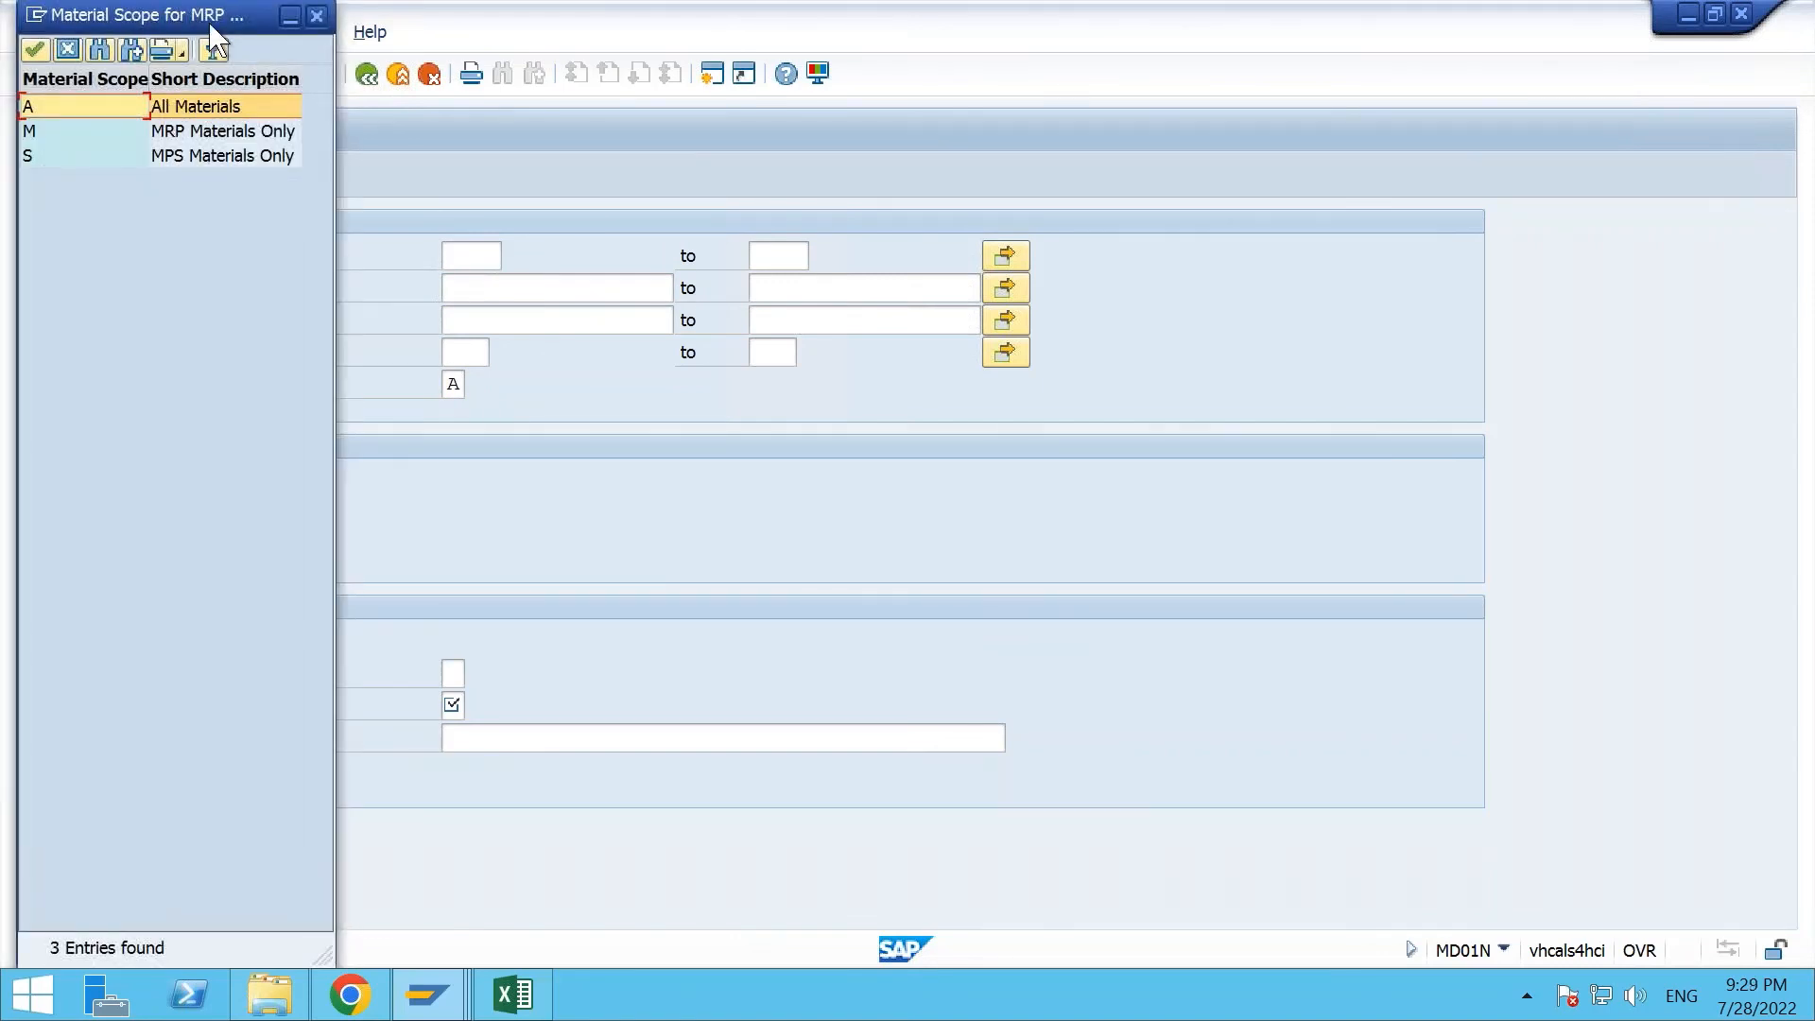
drag(210, 22, 923, 125)
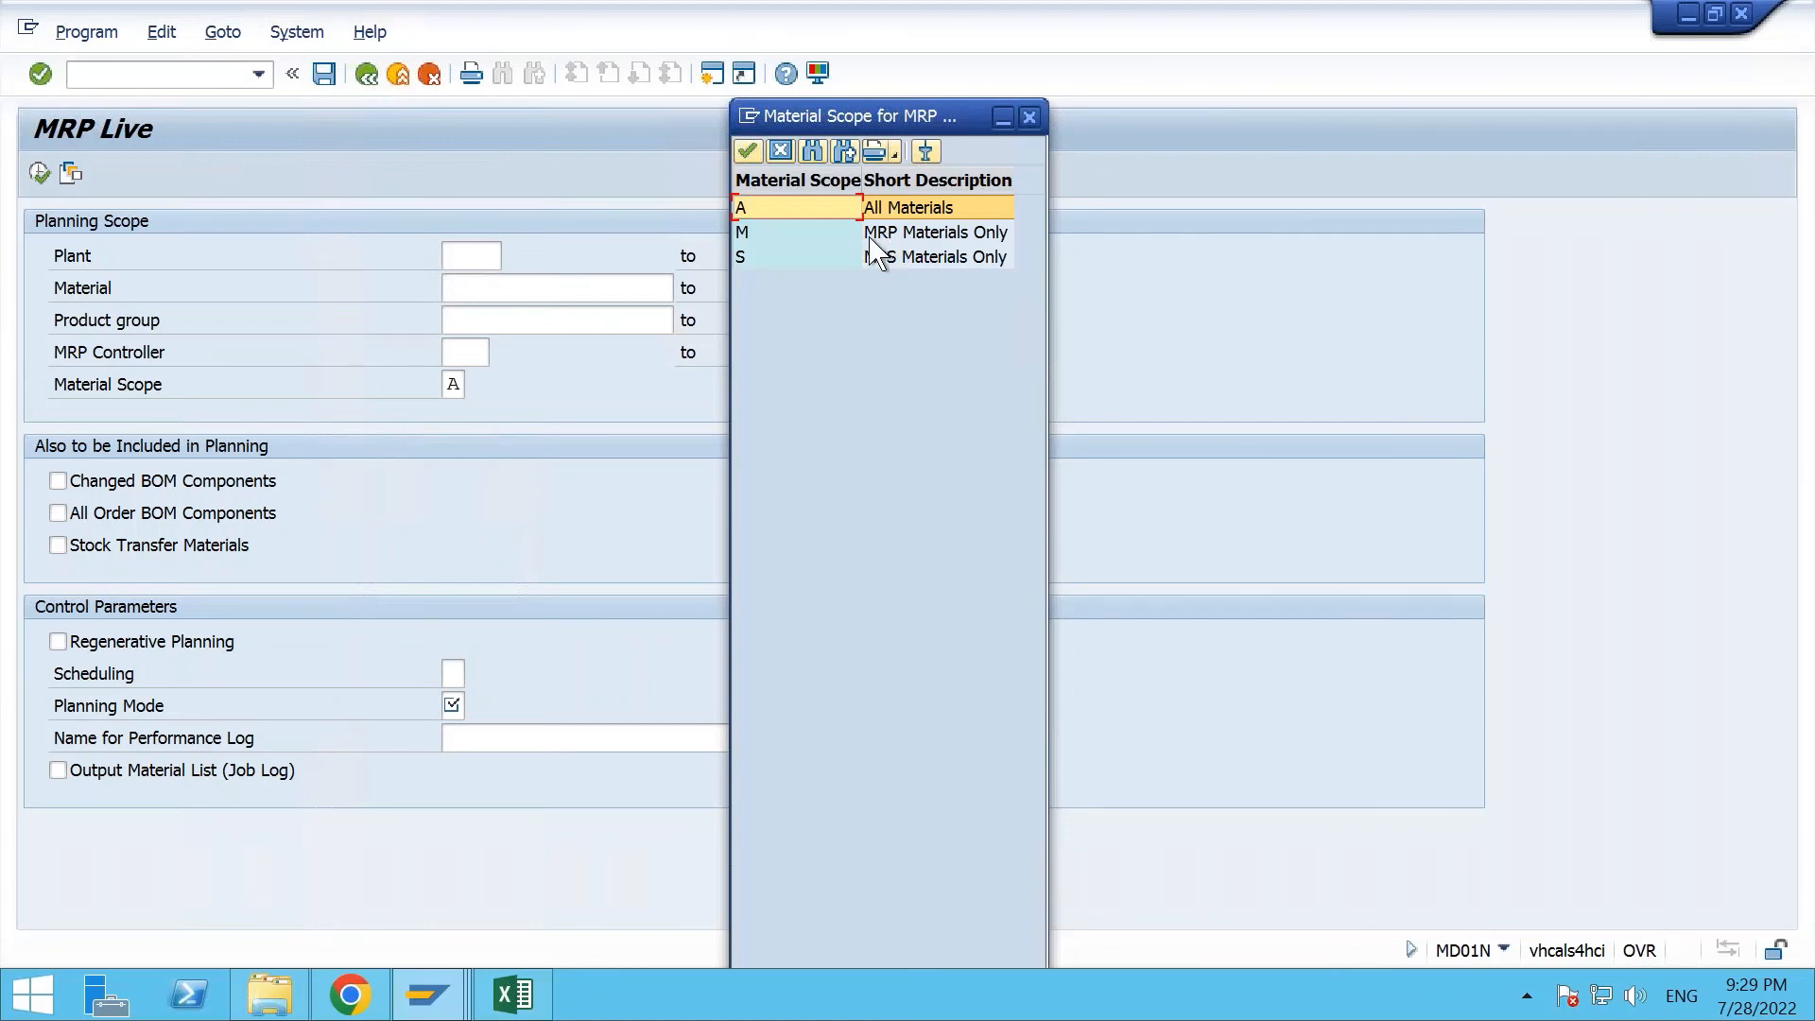
click(1030, 117)
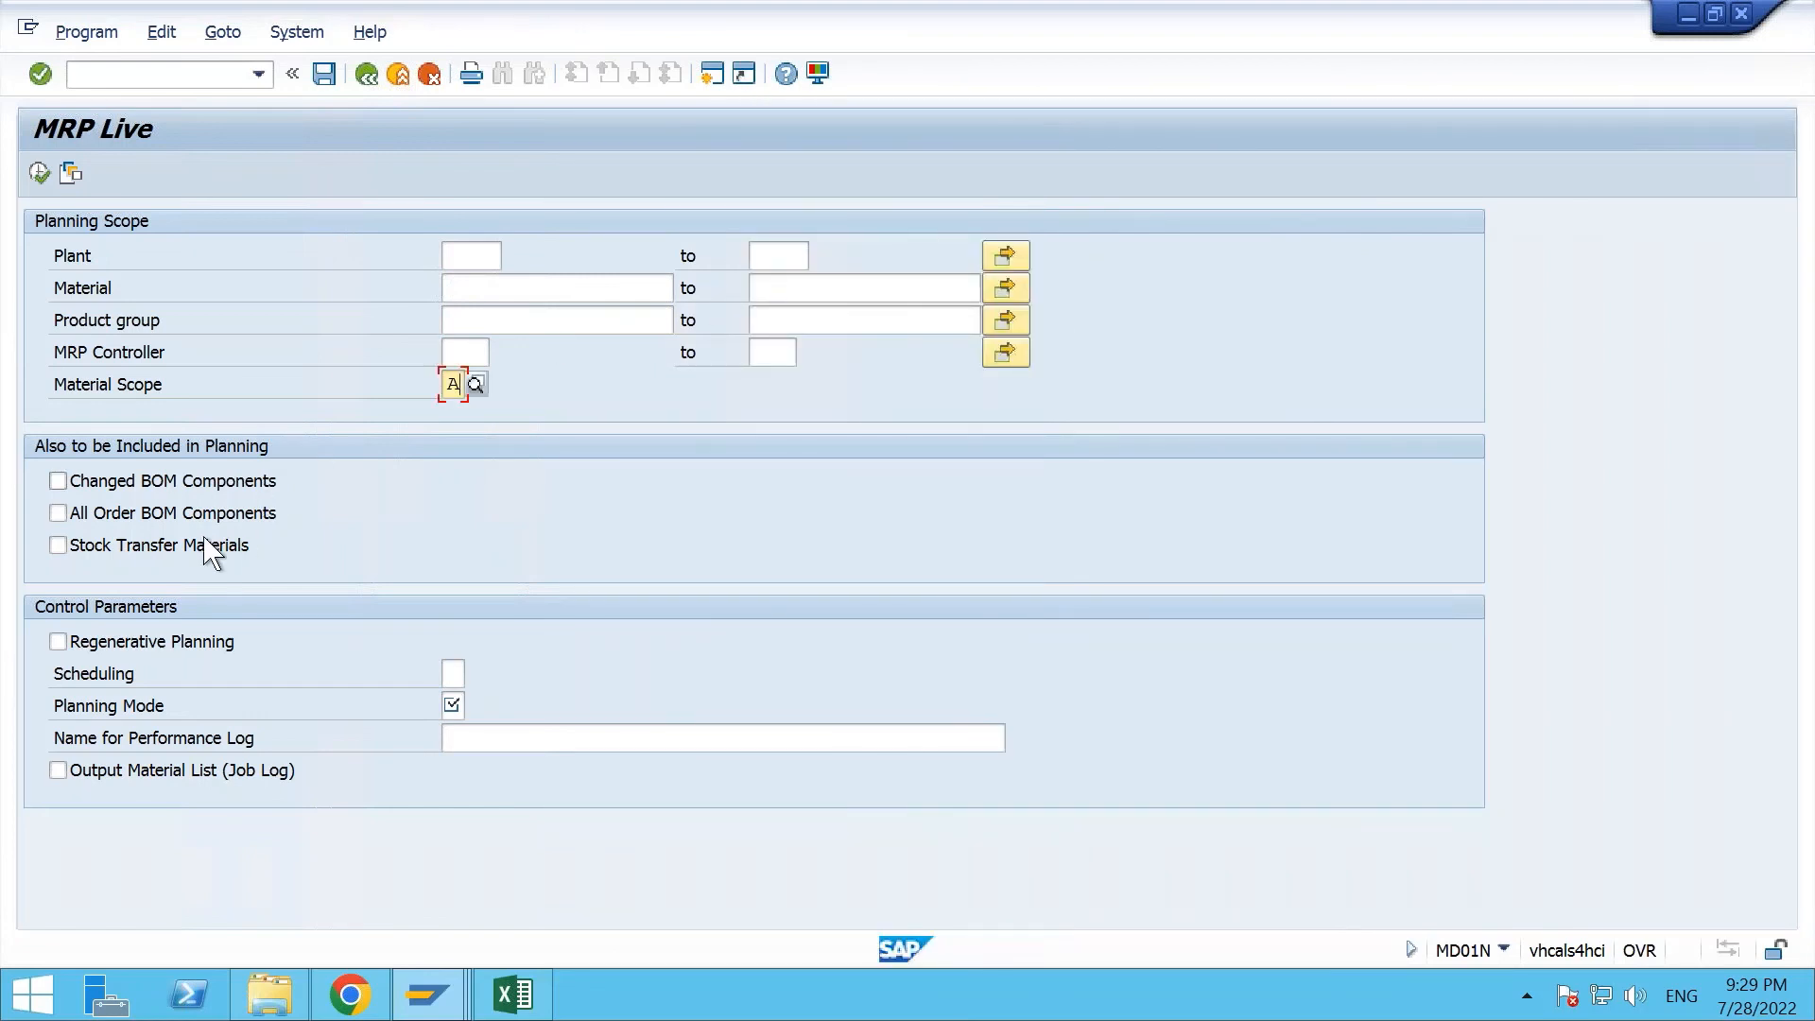
Include All Order BOM Components in the MRP Live planning run.
click(58, 513)
click(57, 513)
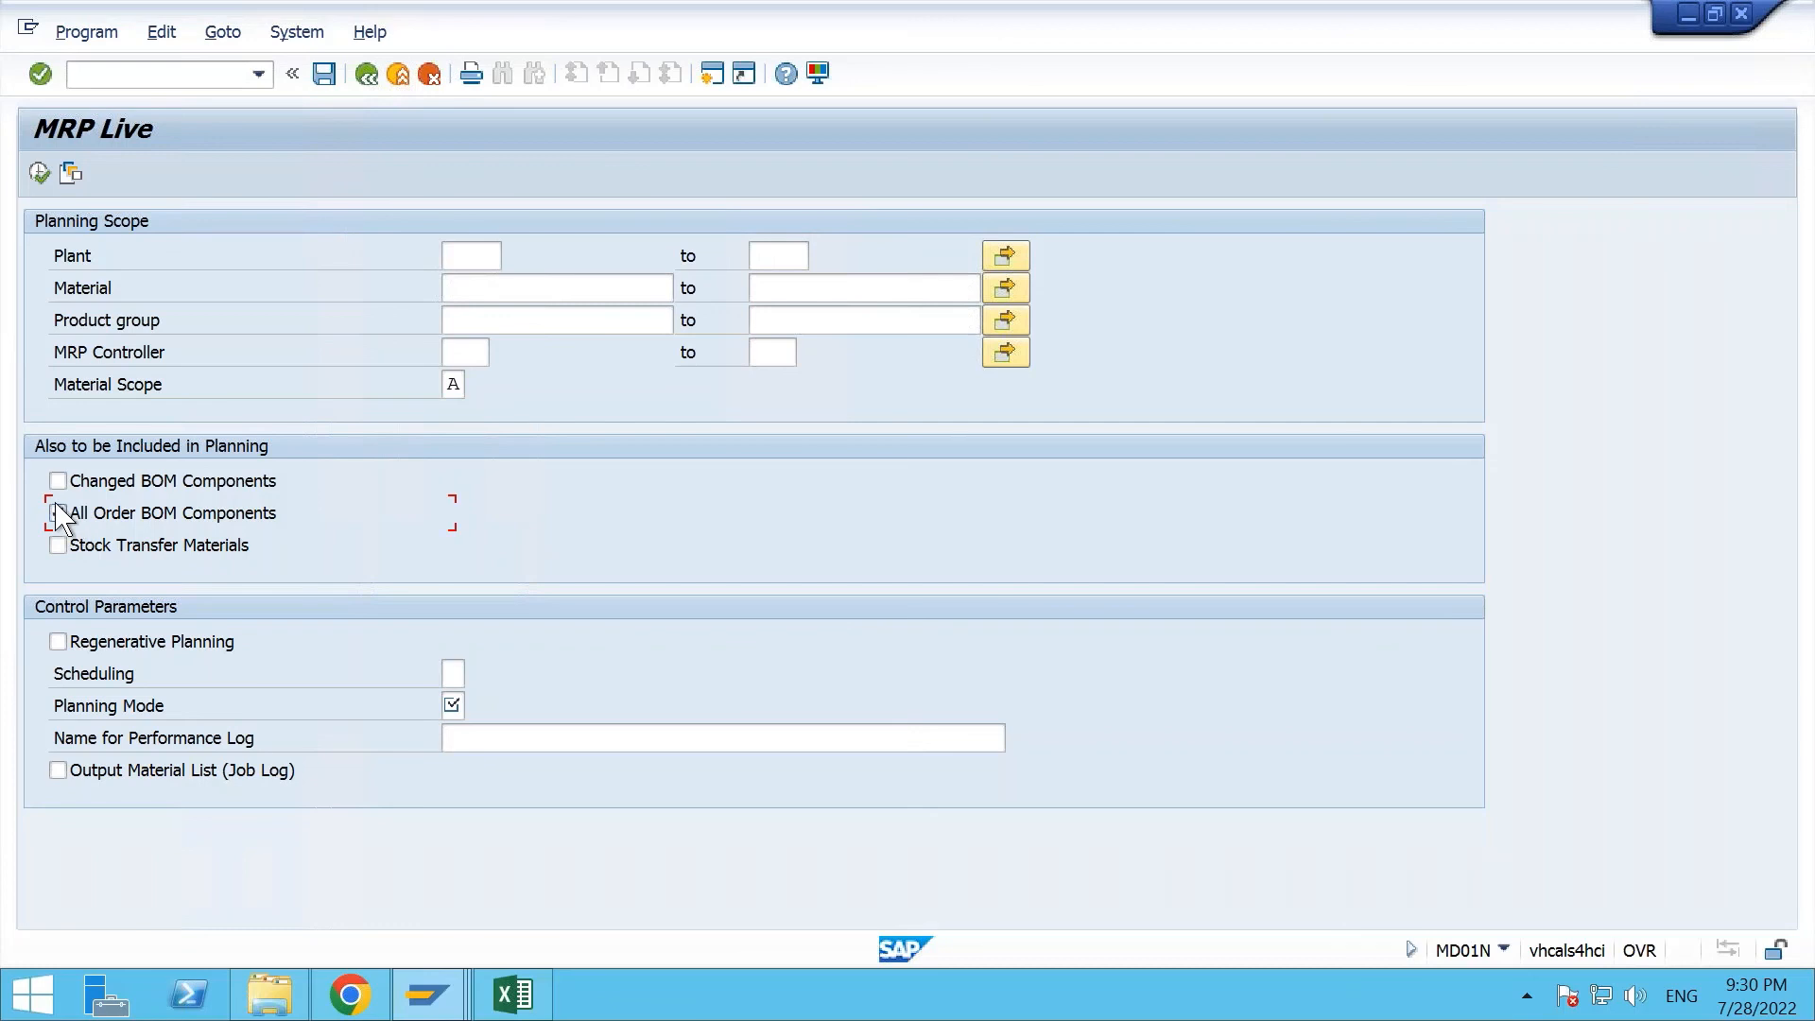
click(58, 513)
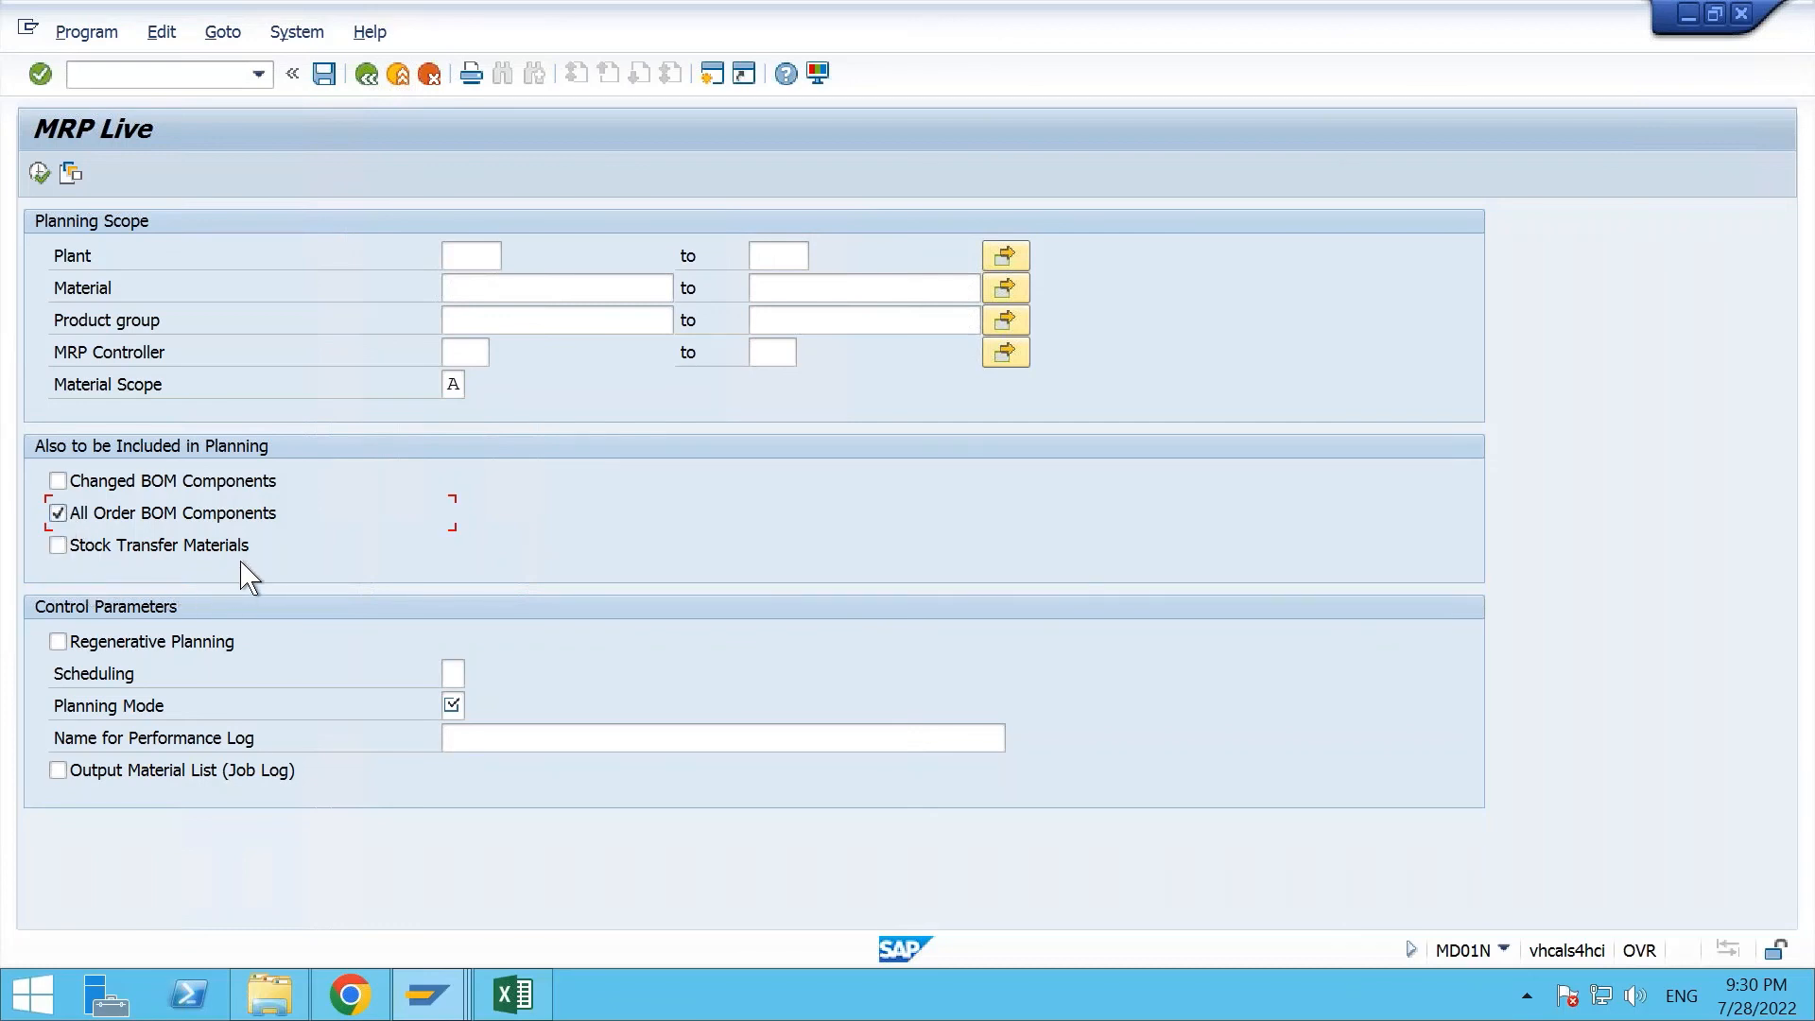